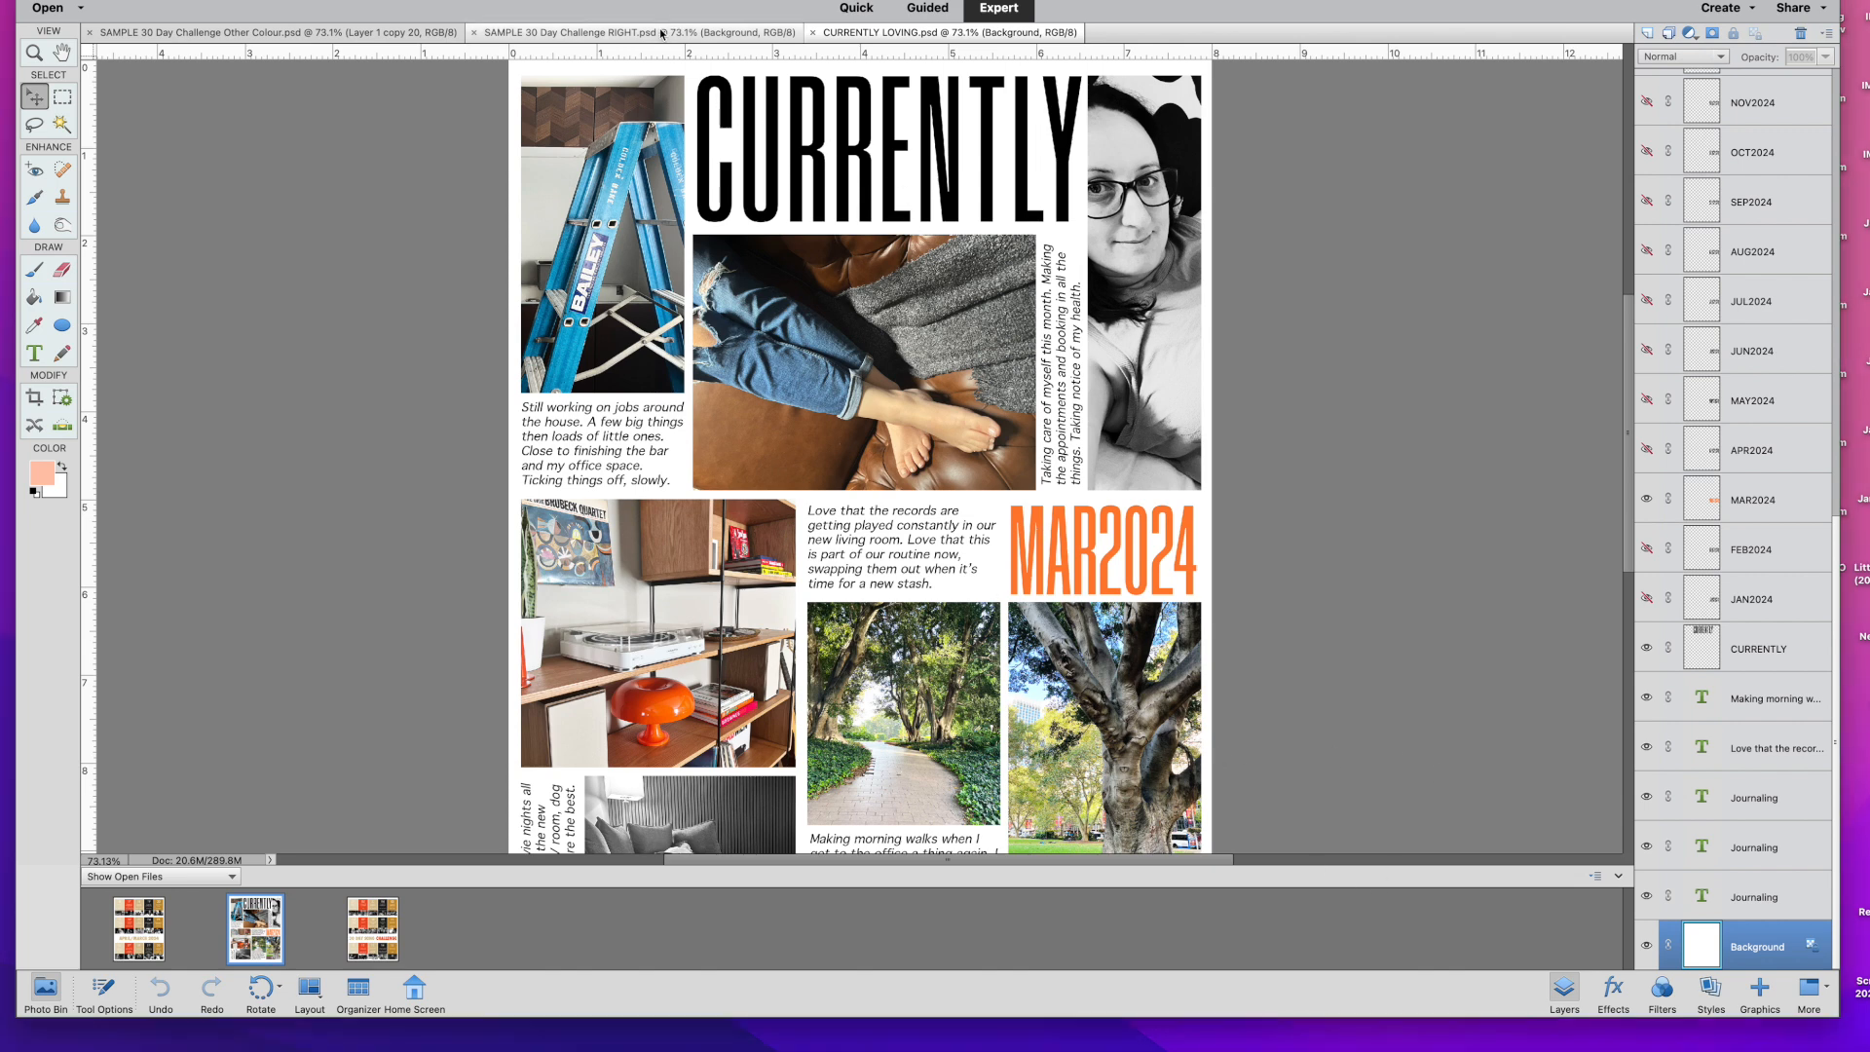
View the sample 30 Day Challenge RIGHT and Other Colour pages among the open documents.
left_click(346, 34)
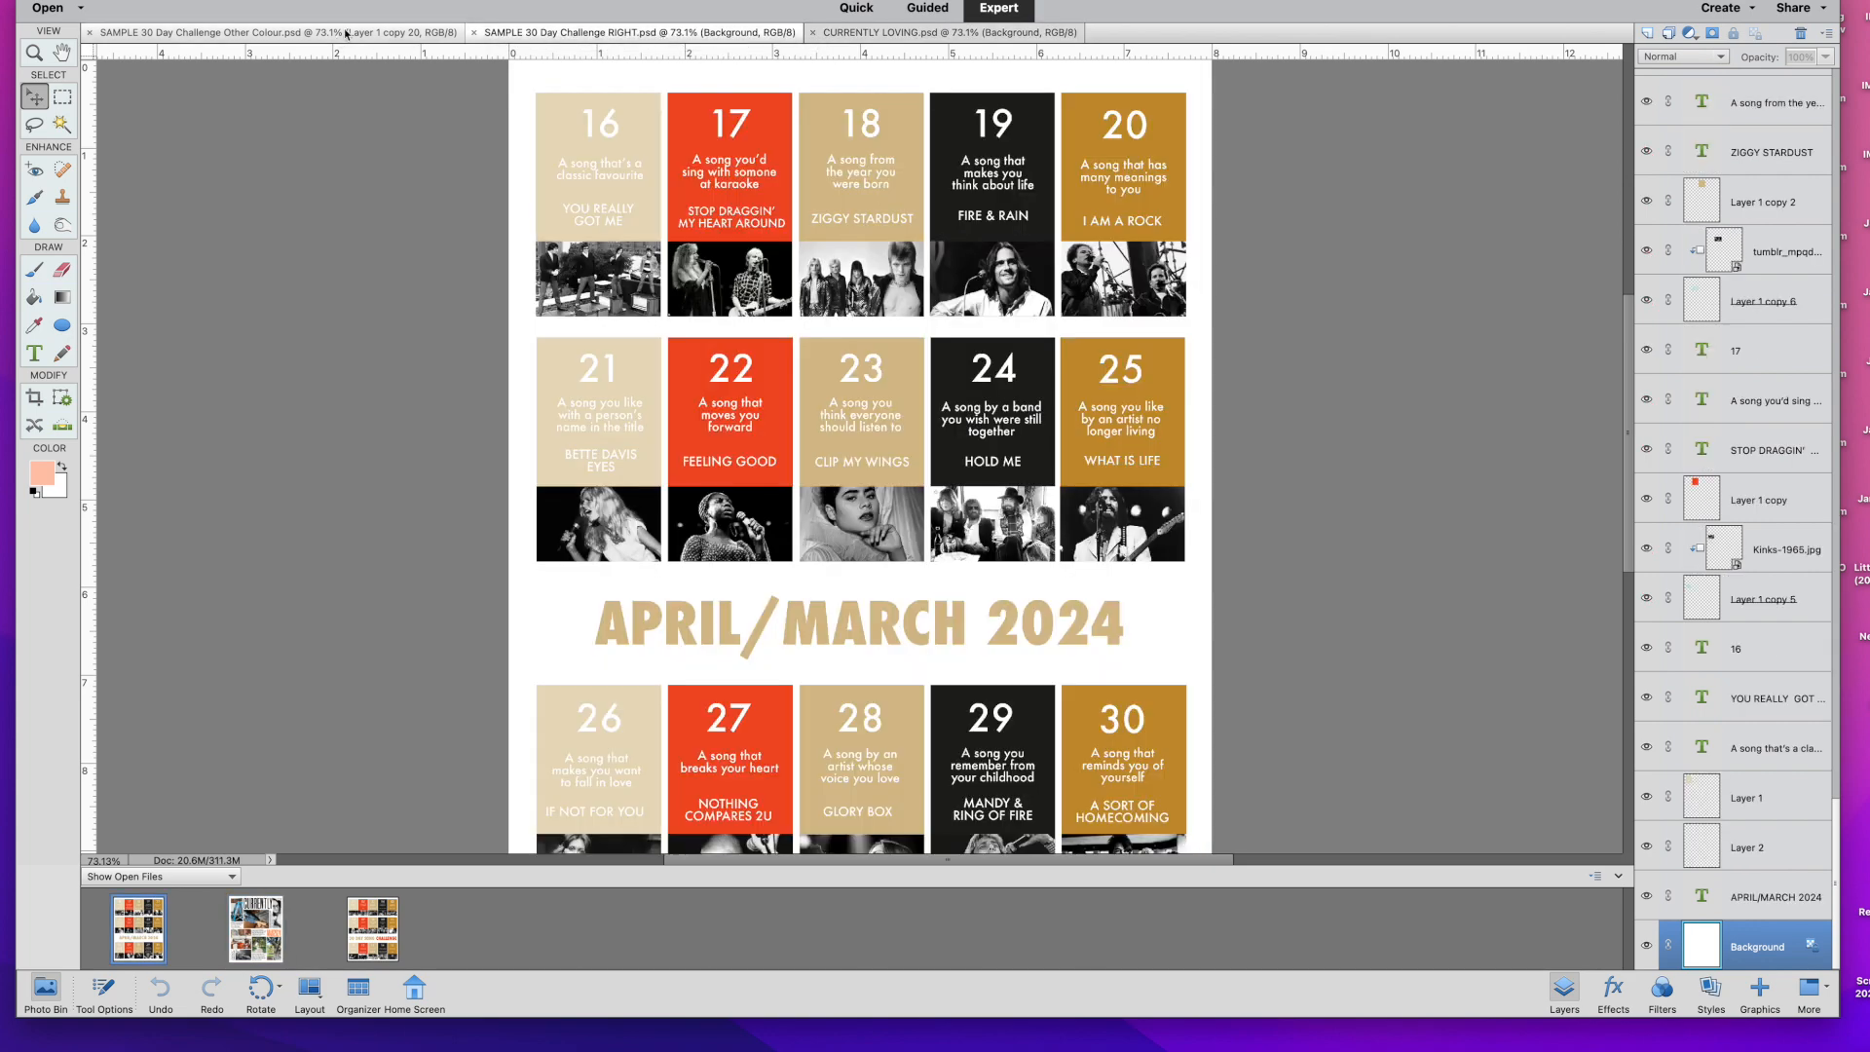
left_click(346, 34)
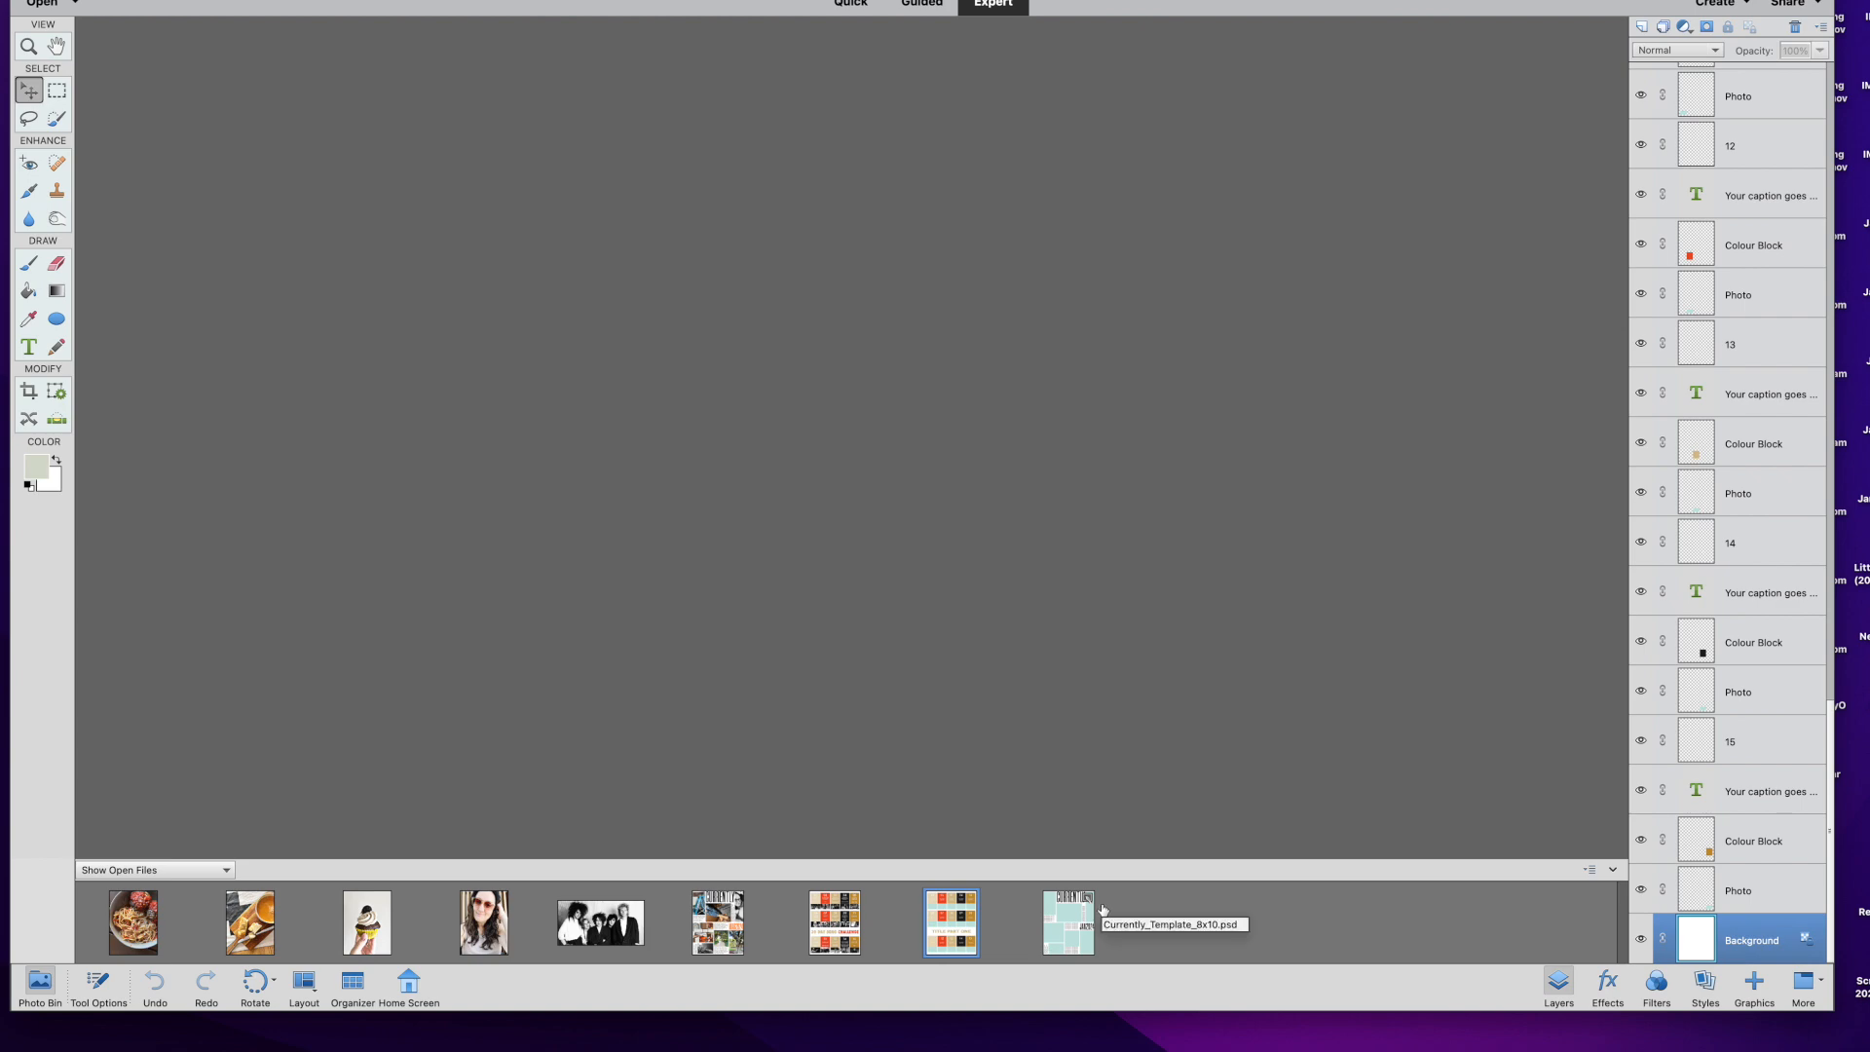
Float the Currently_Template_8x10 and 30DayChallenge_Template_8x10_Left templates in separate windows side by side.
left_click_drag(1083, 922, 1059, 700)
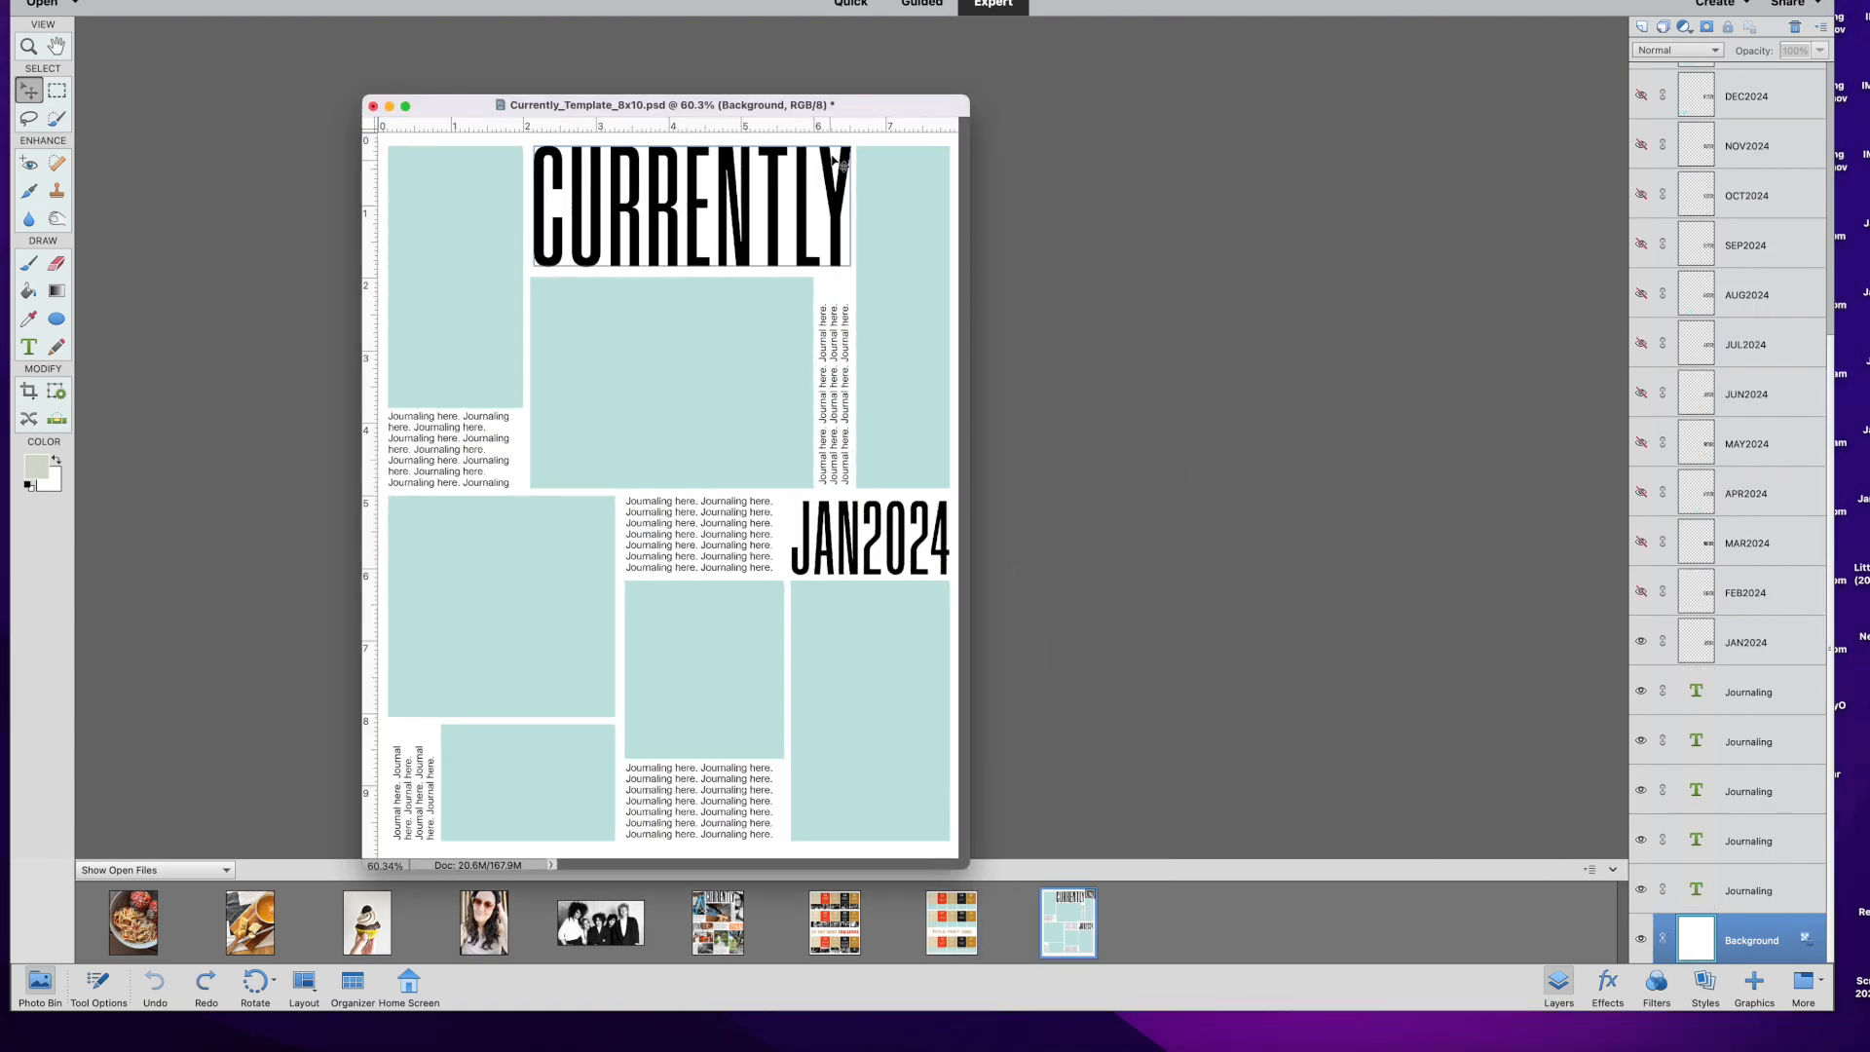
left_click_drag(853, 111, 624, 46)
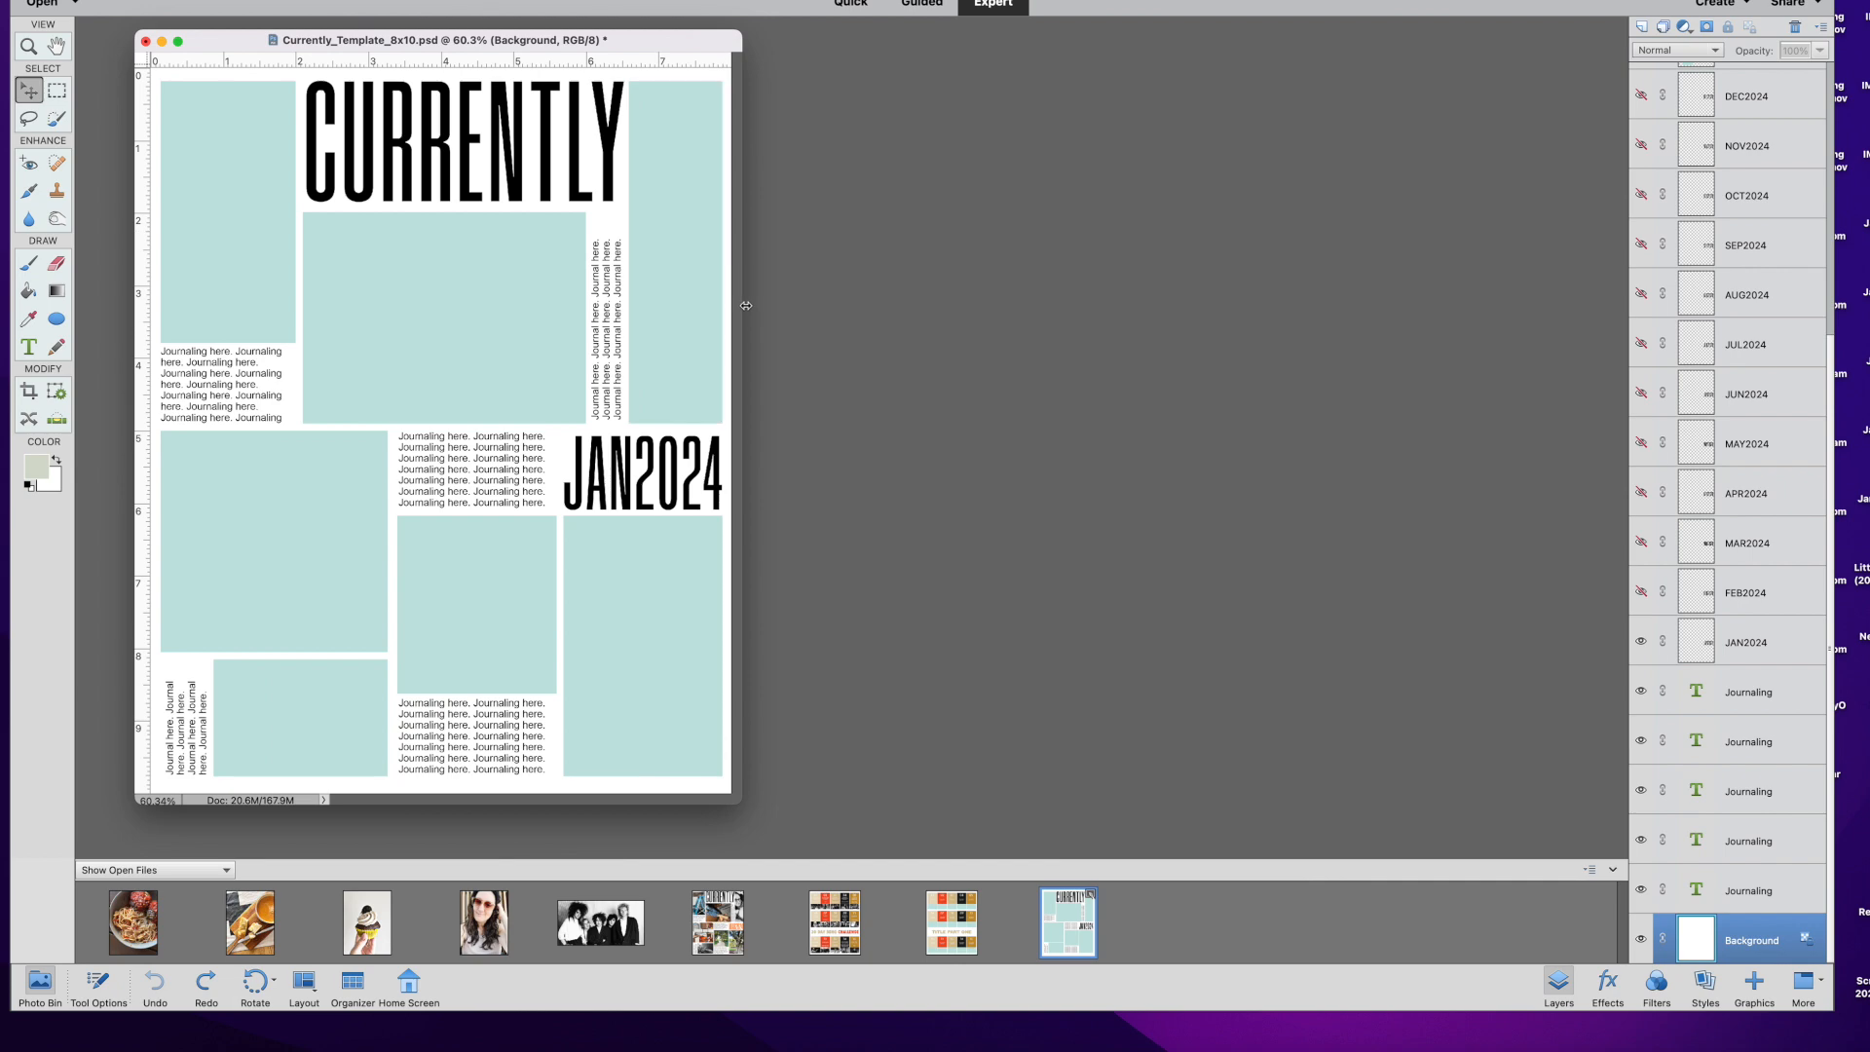
left_click_drag(964, 937, 1104, 555)
left_click_drag(1011, 41, 861, 38)
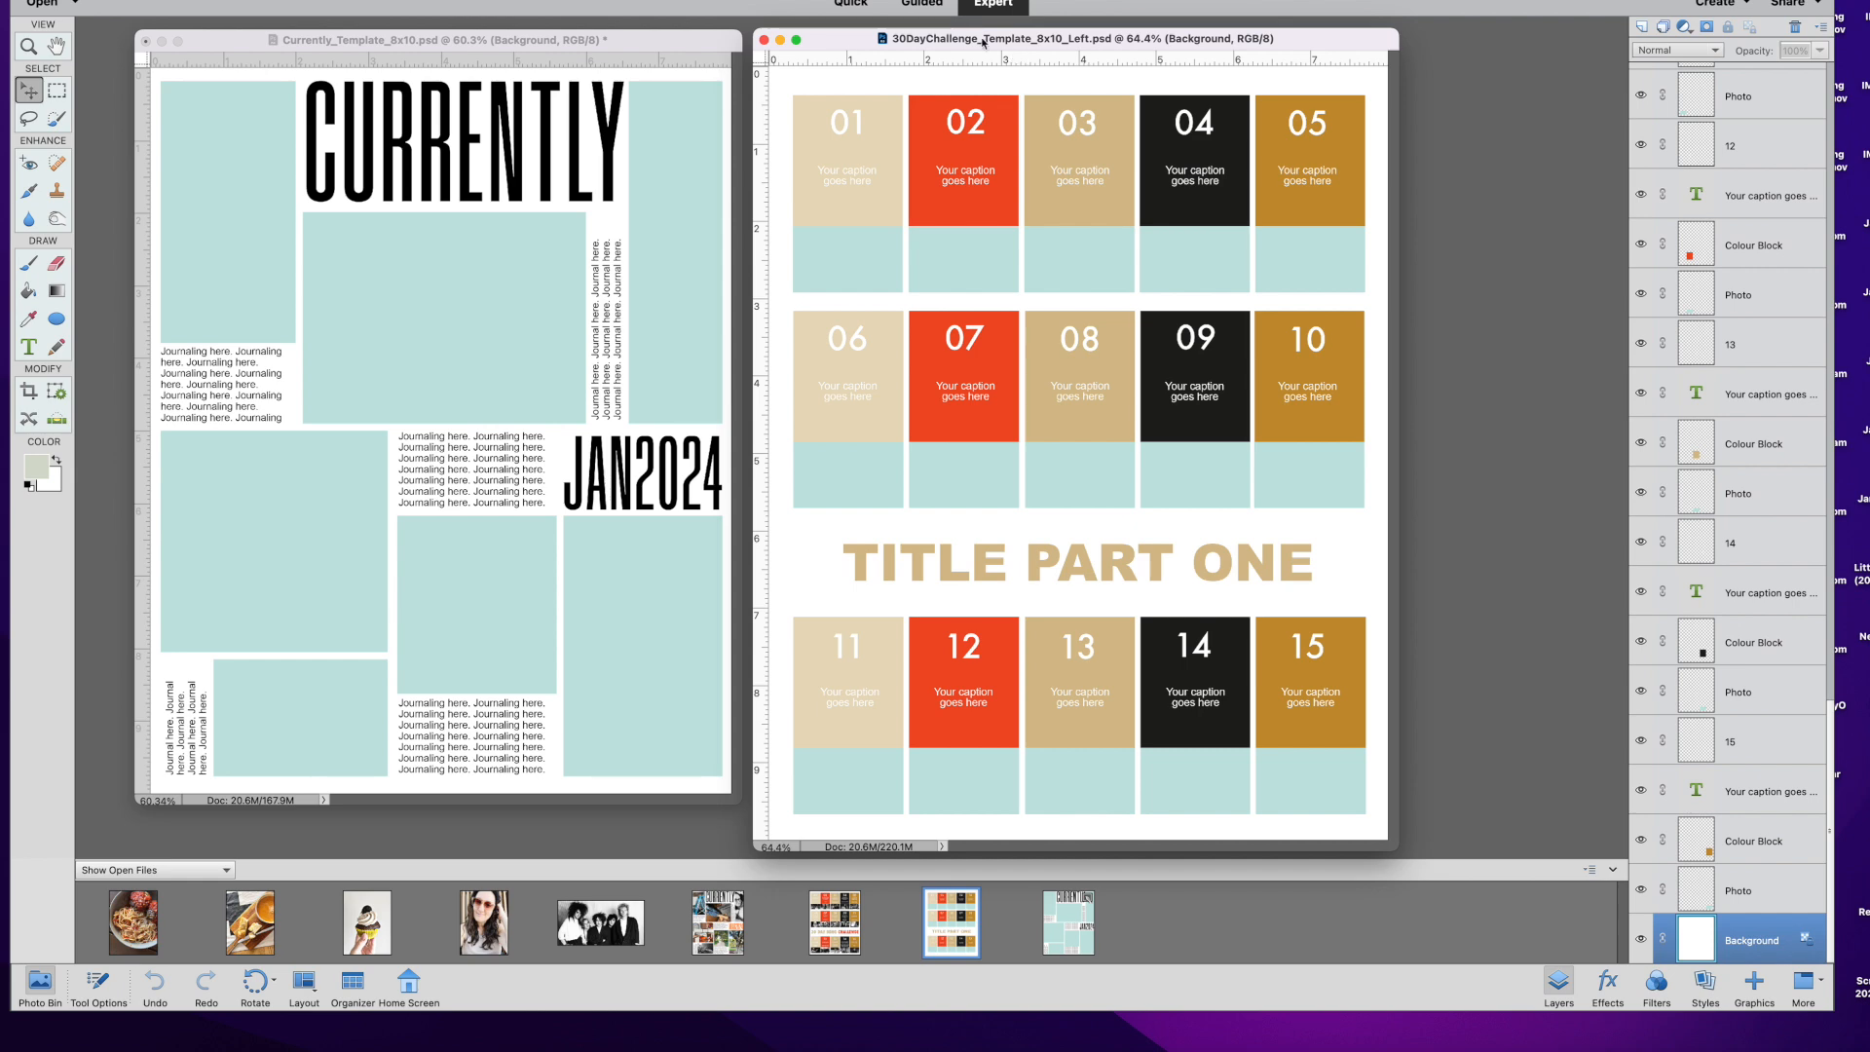
Minimize the 30DayChallenge left template and dock the Currently template back into the workspace.
left_click(780, 40)
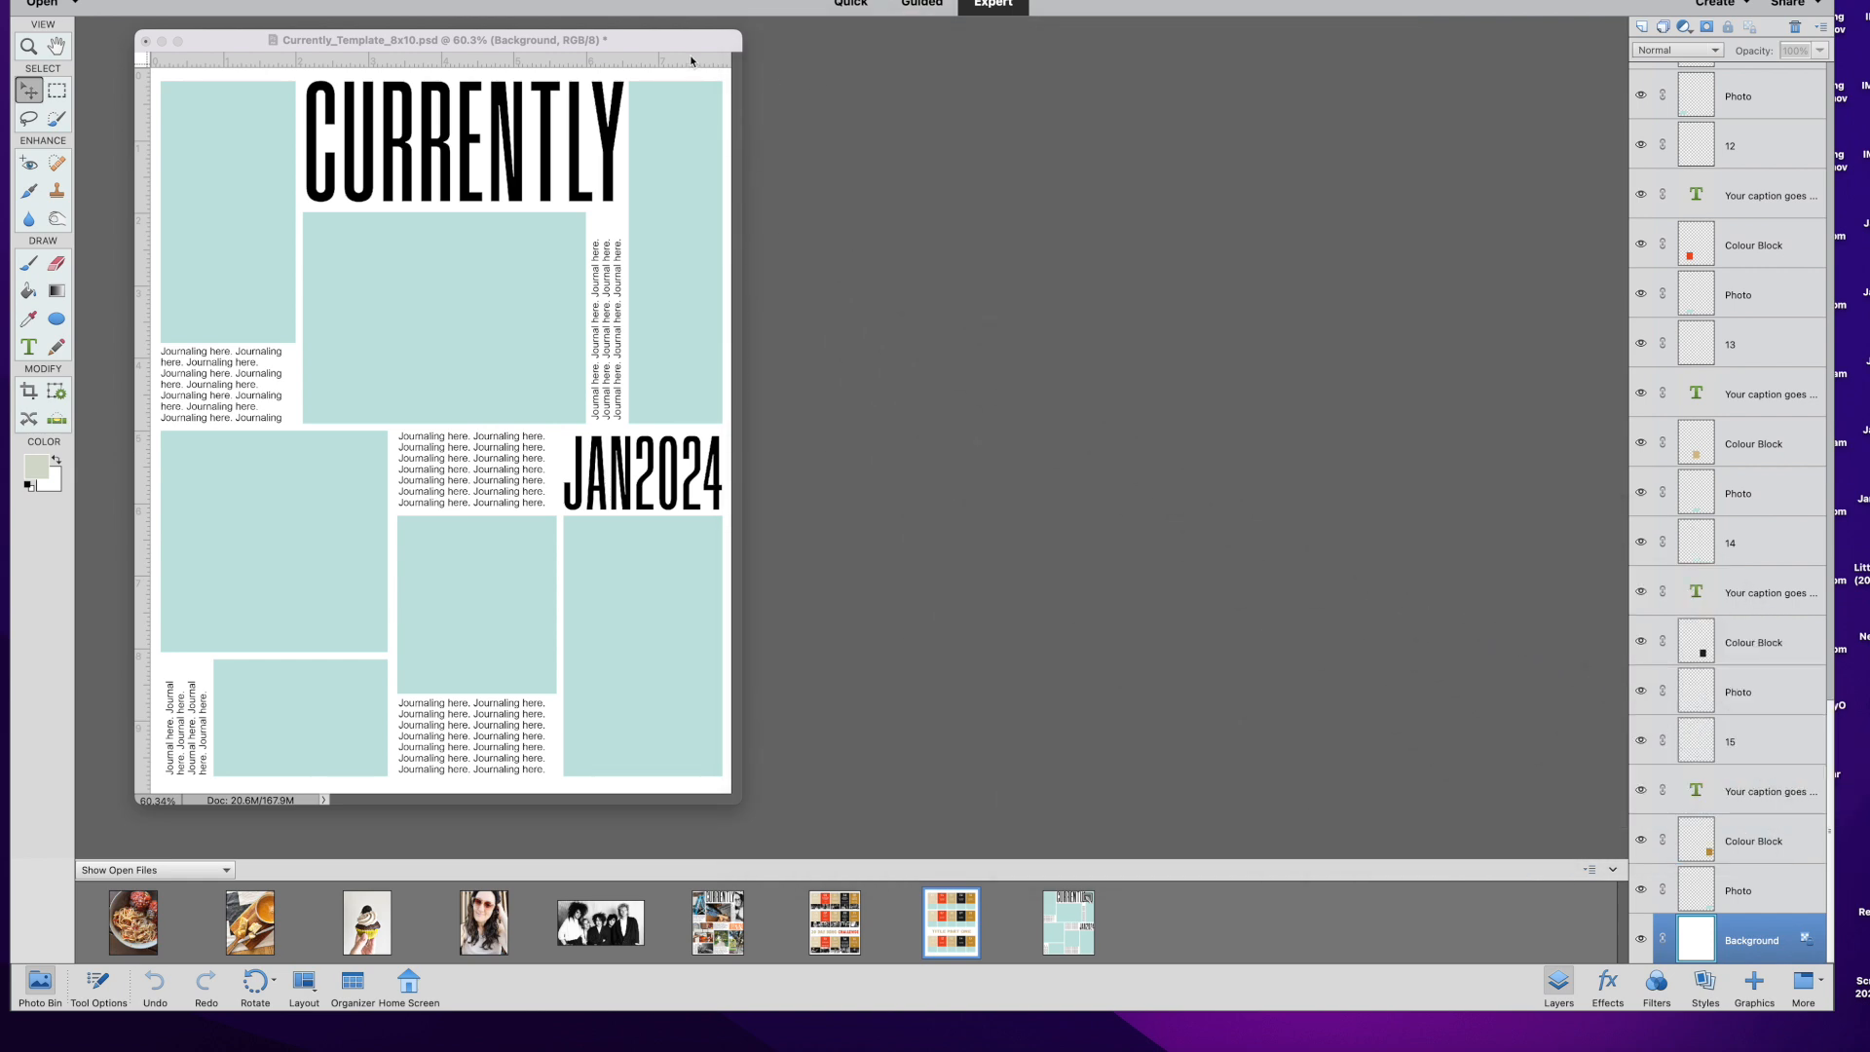
left_click_drag(692, 45, 780, 22)
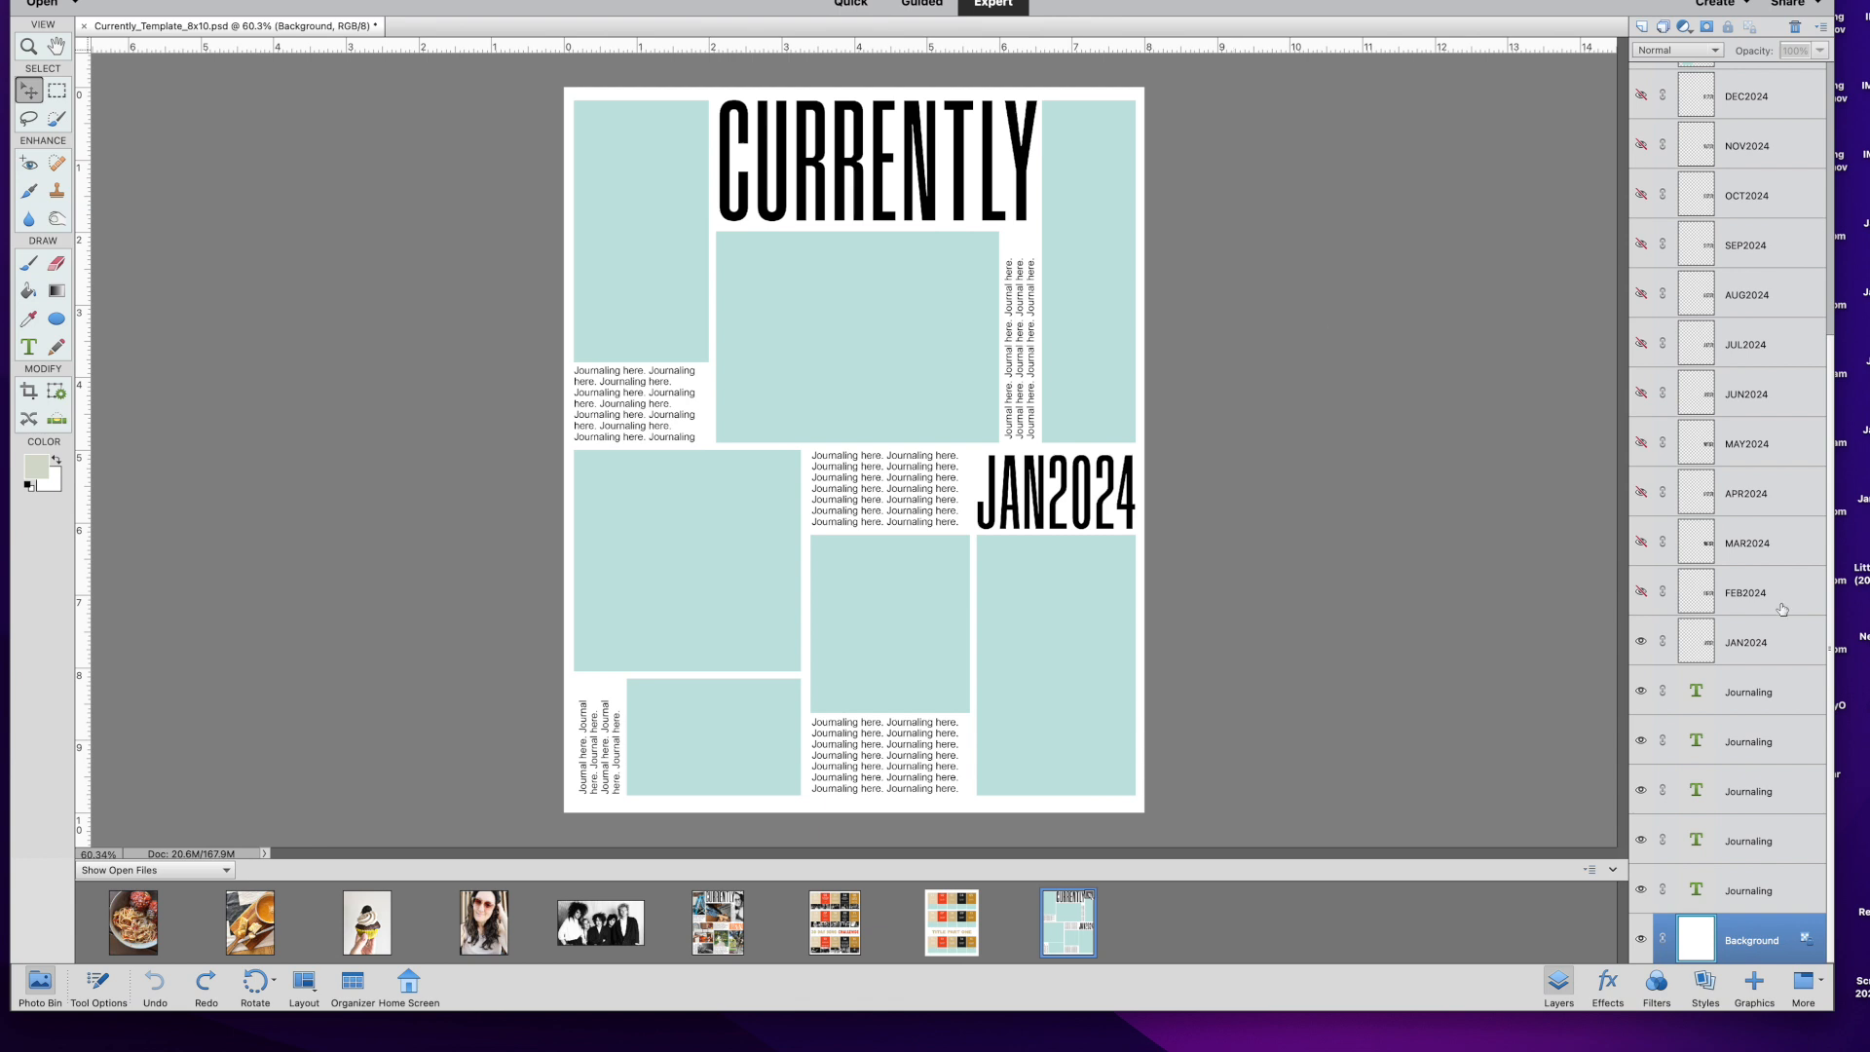
Examine the Currently template's layer stack, including its CURRENTLY title and JAN2024 date layers.
scroll(1724, 708, "up", 5)
scroll(1746, 498, "down", 8)
scroll(1746, 497, "up", 2)
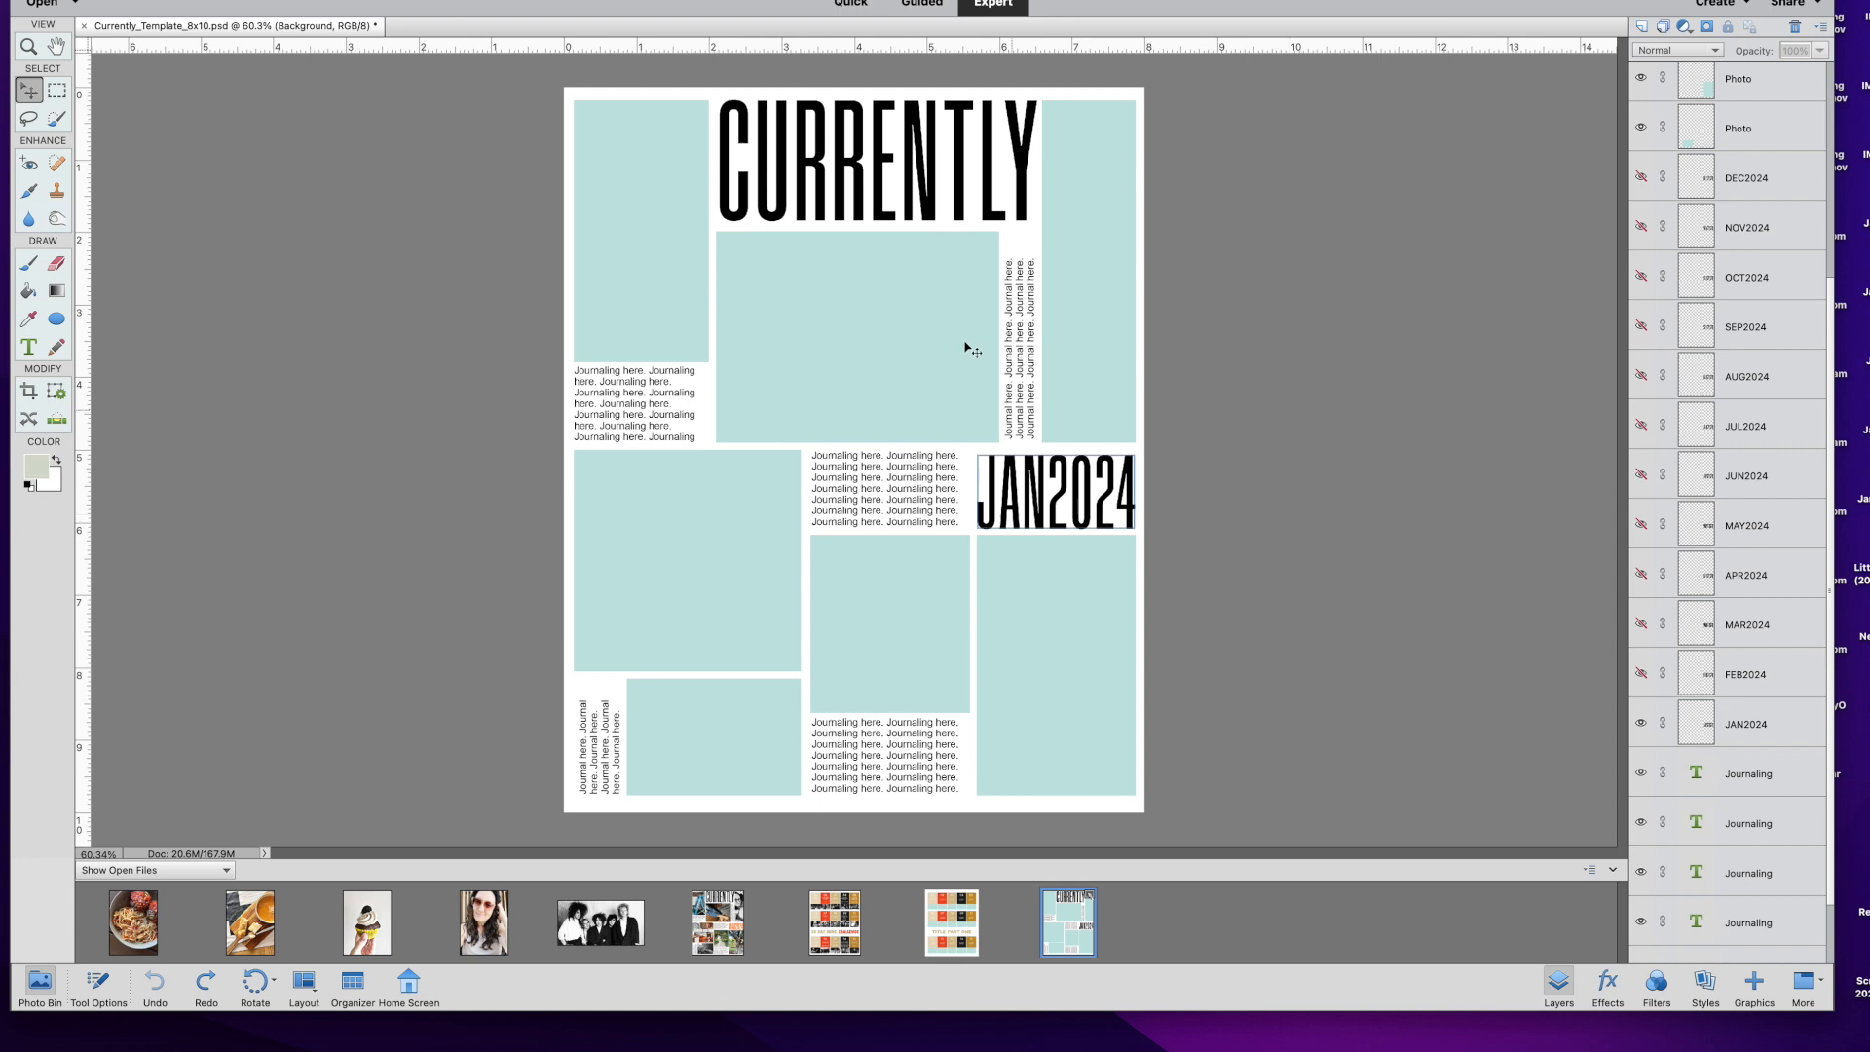
left_click(1001, 181)
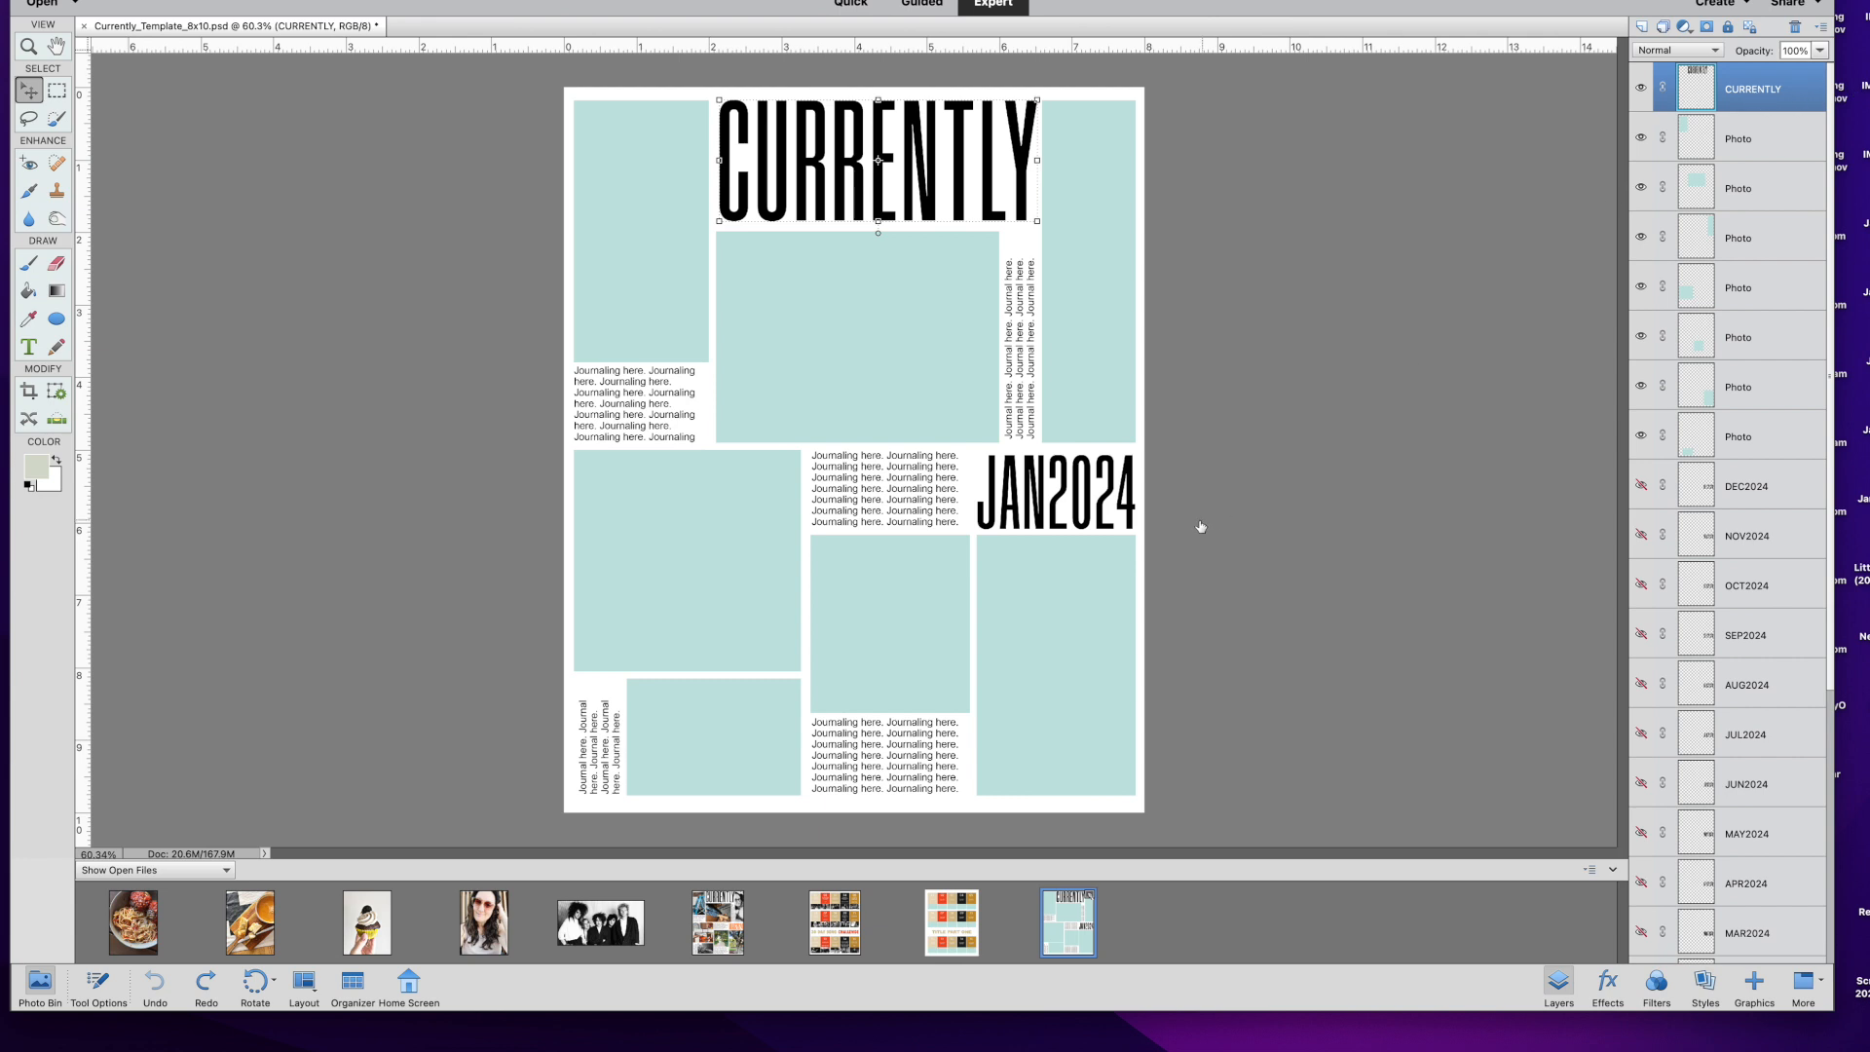
left_click(1099, 512)
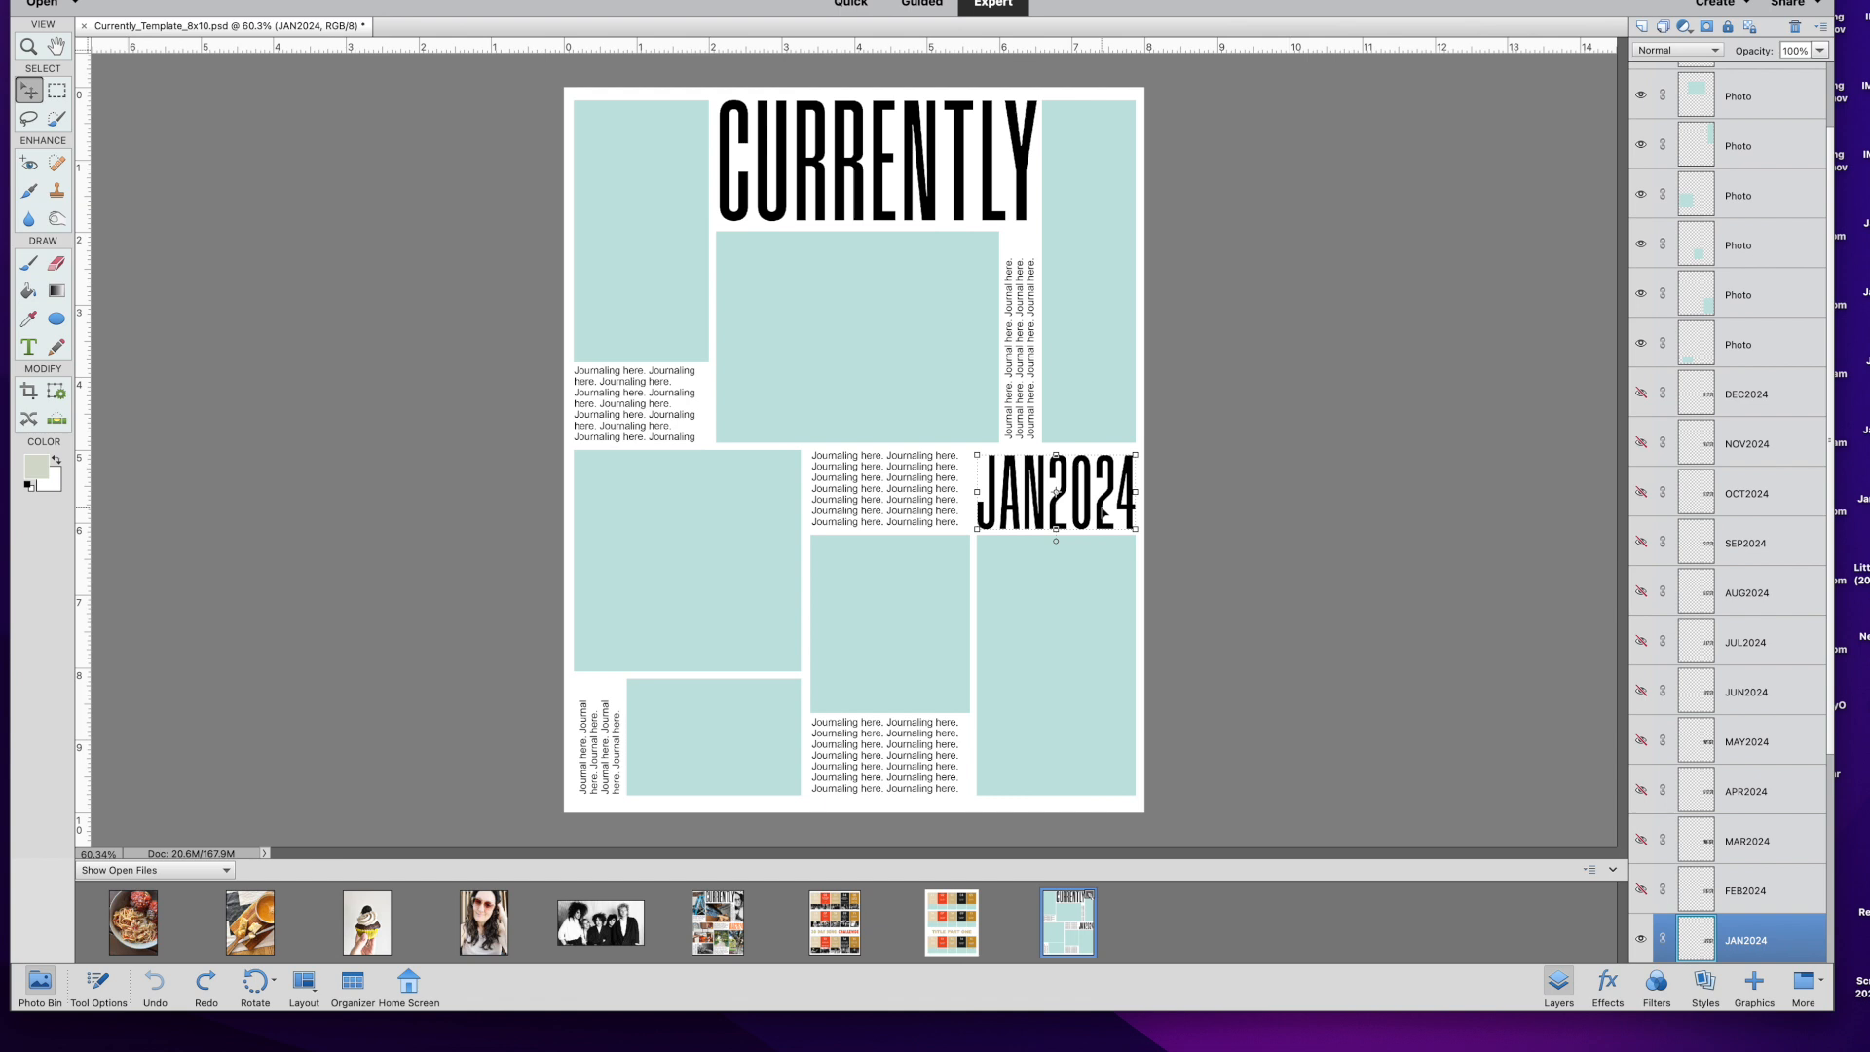
Fill the CURRENTLY title with the foreground colour at 100% opacity, preserving transparency.
left_click(958, 199)
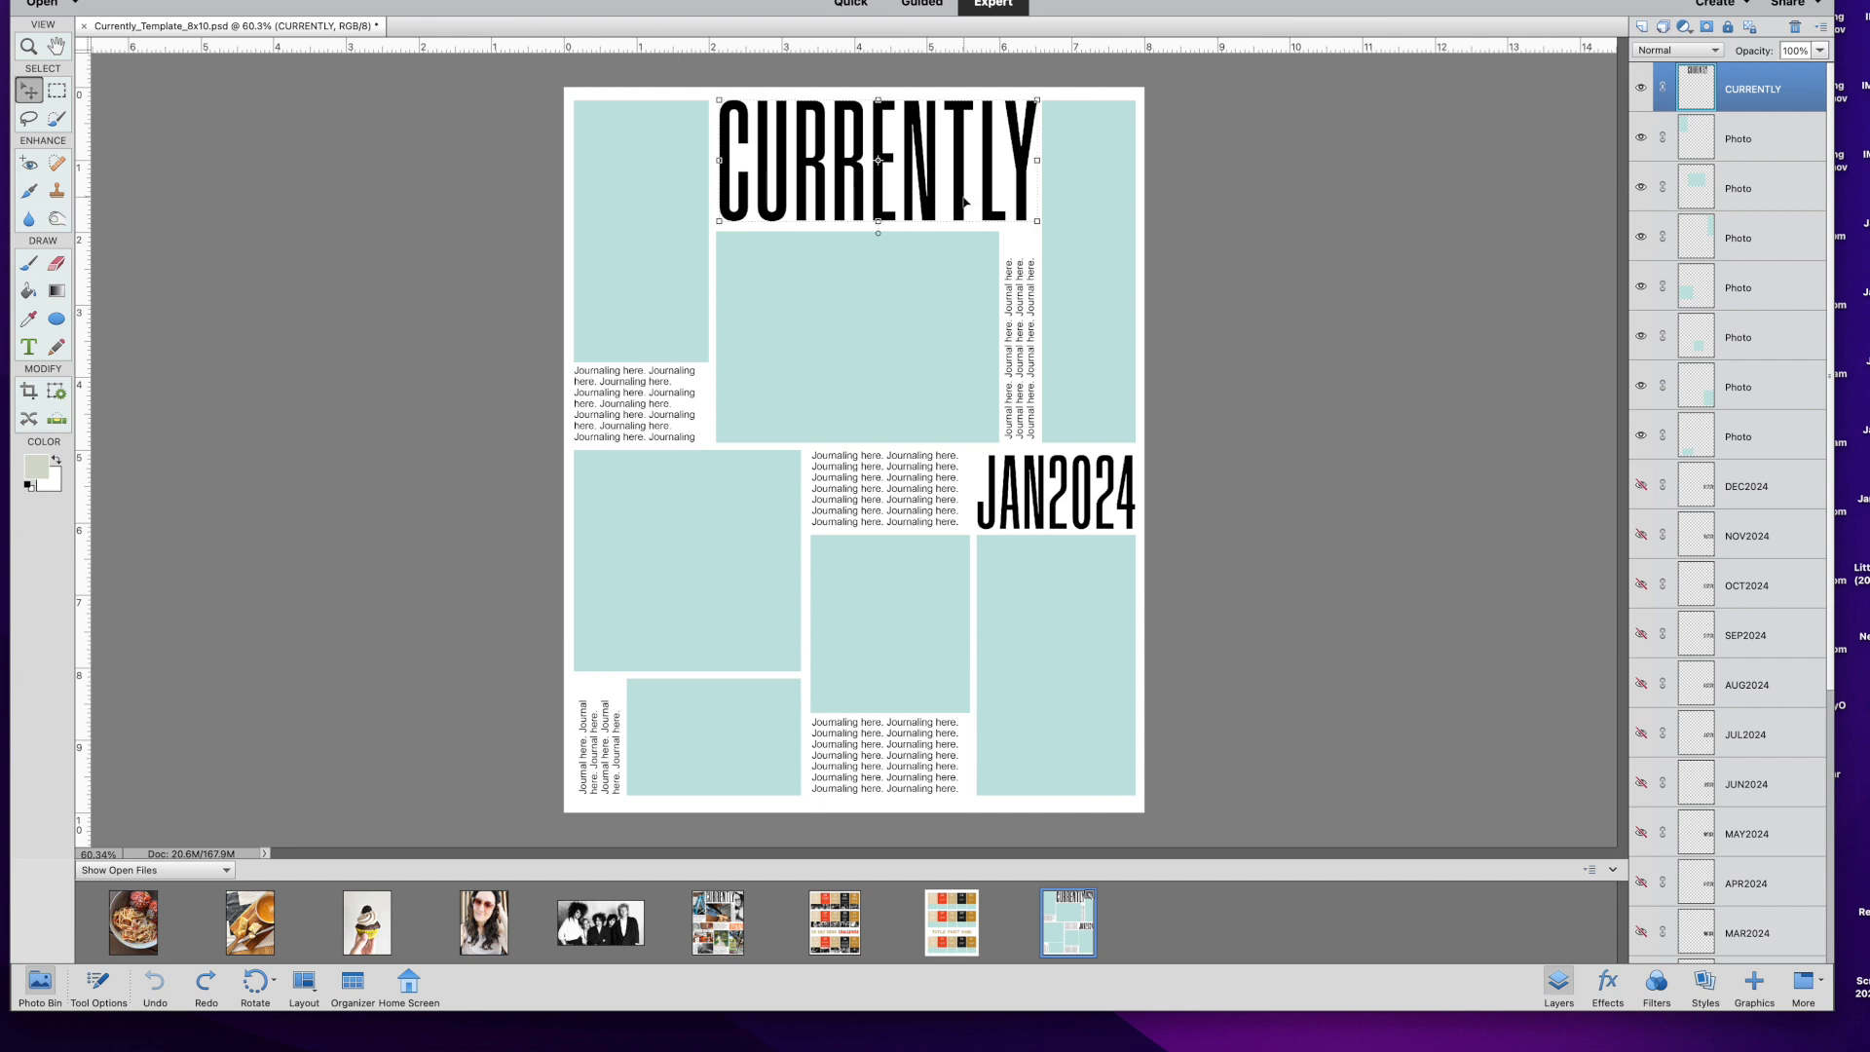
left_click(970, 200)
left_click(963, 200)
left_click(380, 125)
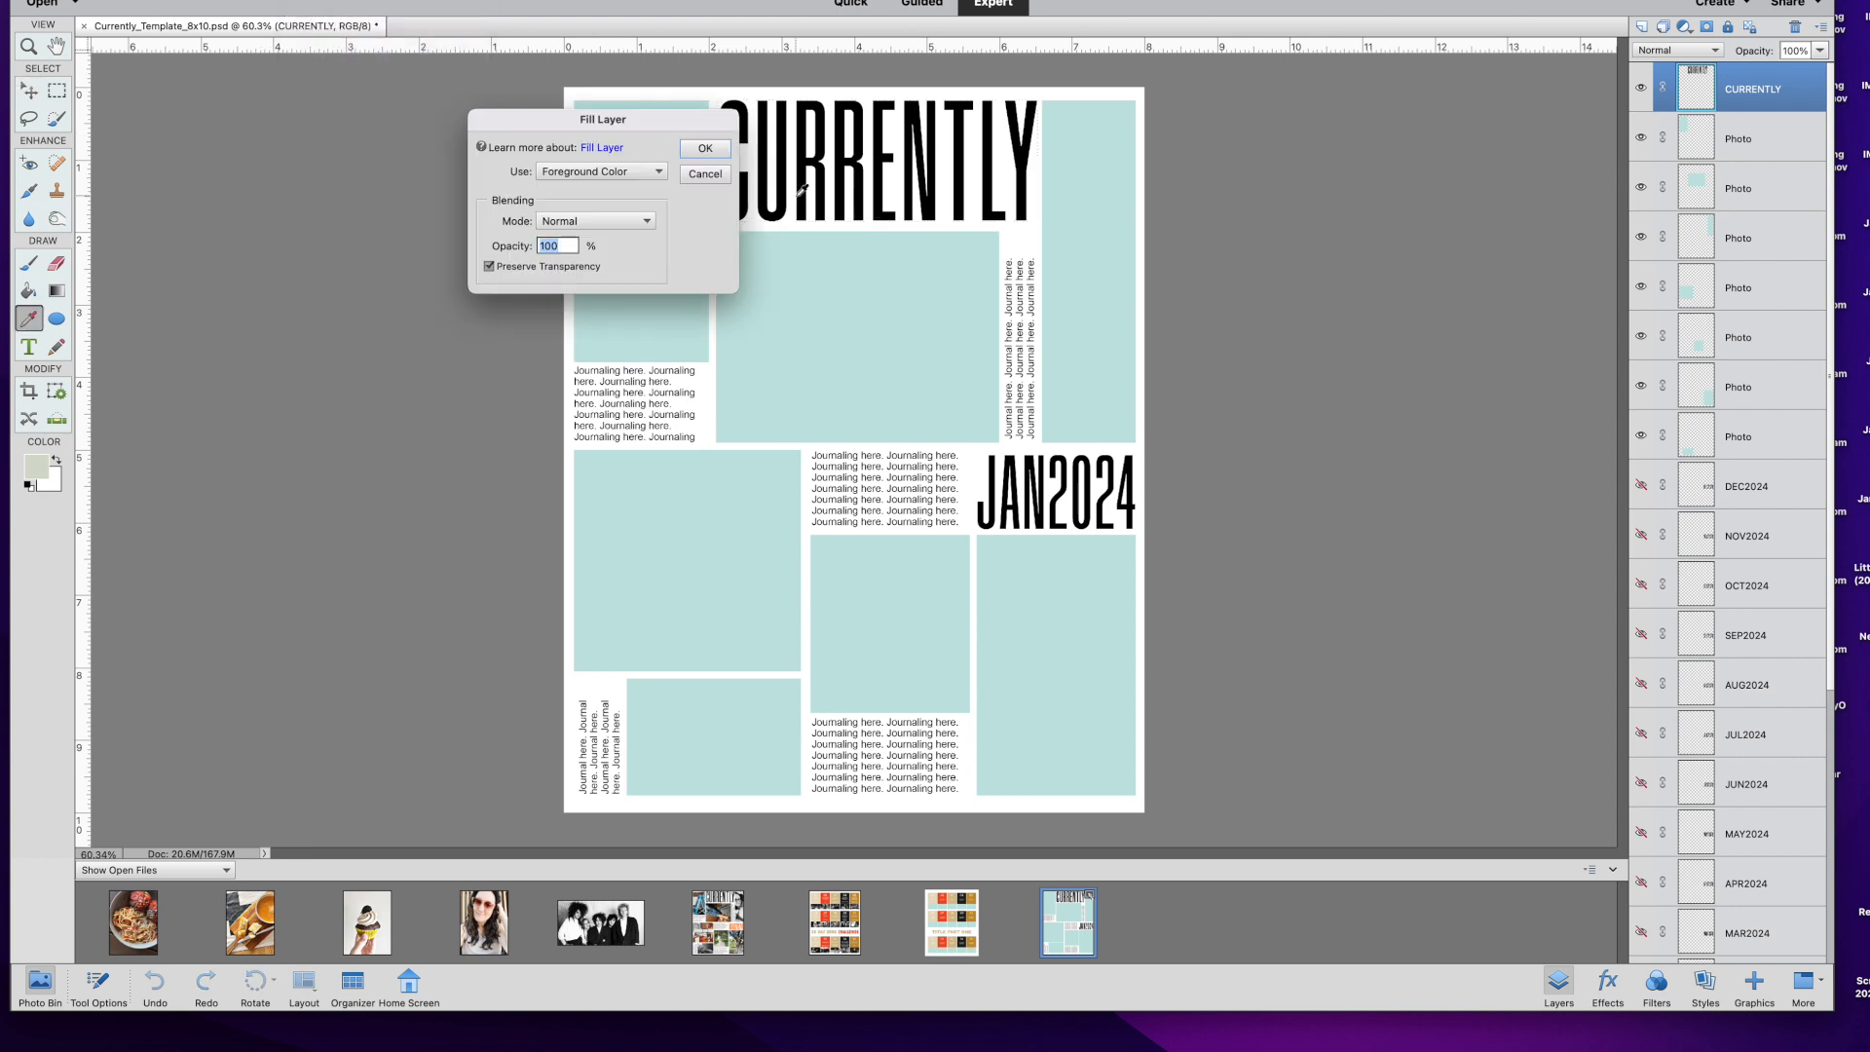
left_click(705, 148)
left_click(1223, 220)
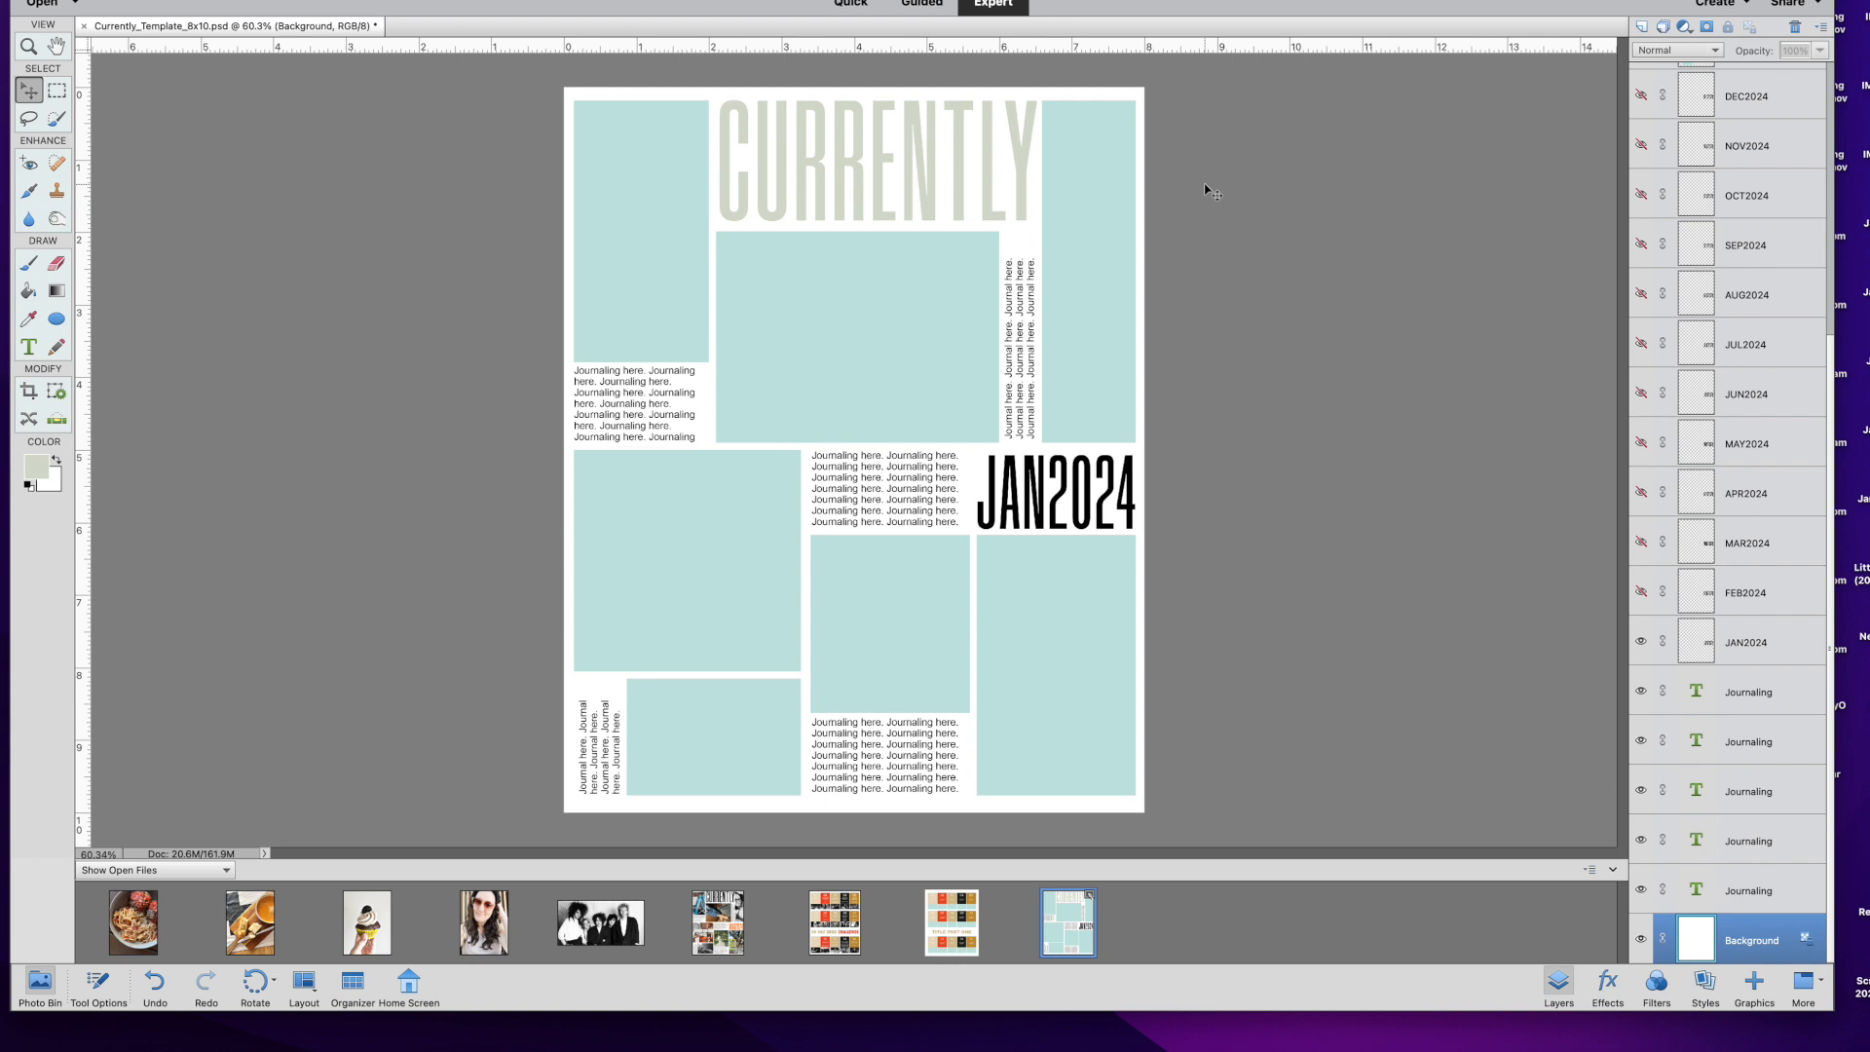
Preview the FEB2024 and MAR2024 date layers in place of JAN2024, then show only JAN2024 again.
left_click(1023, 207)
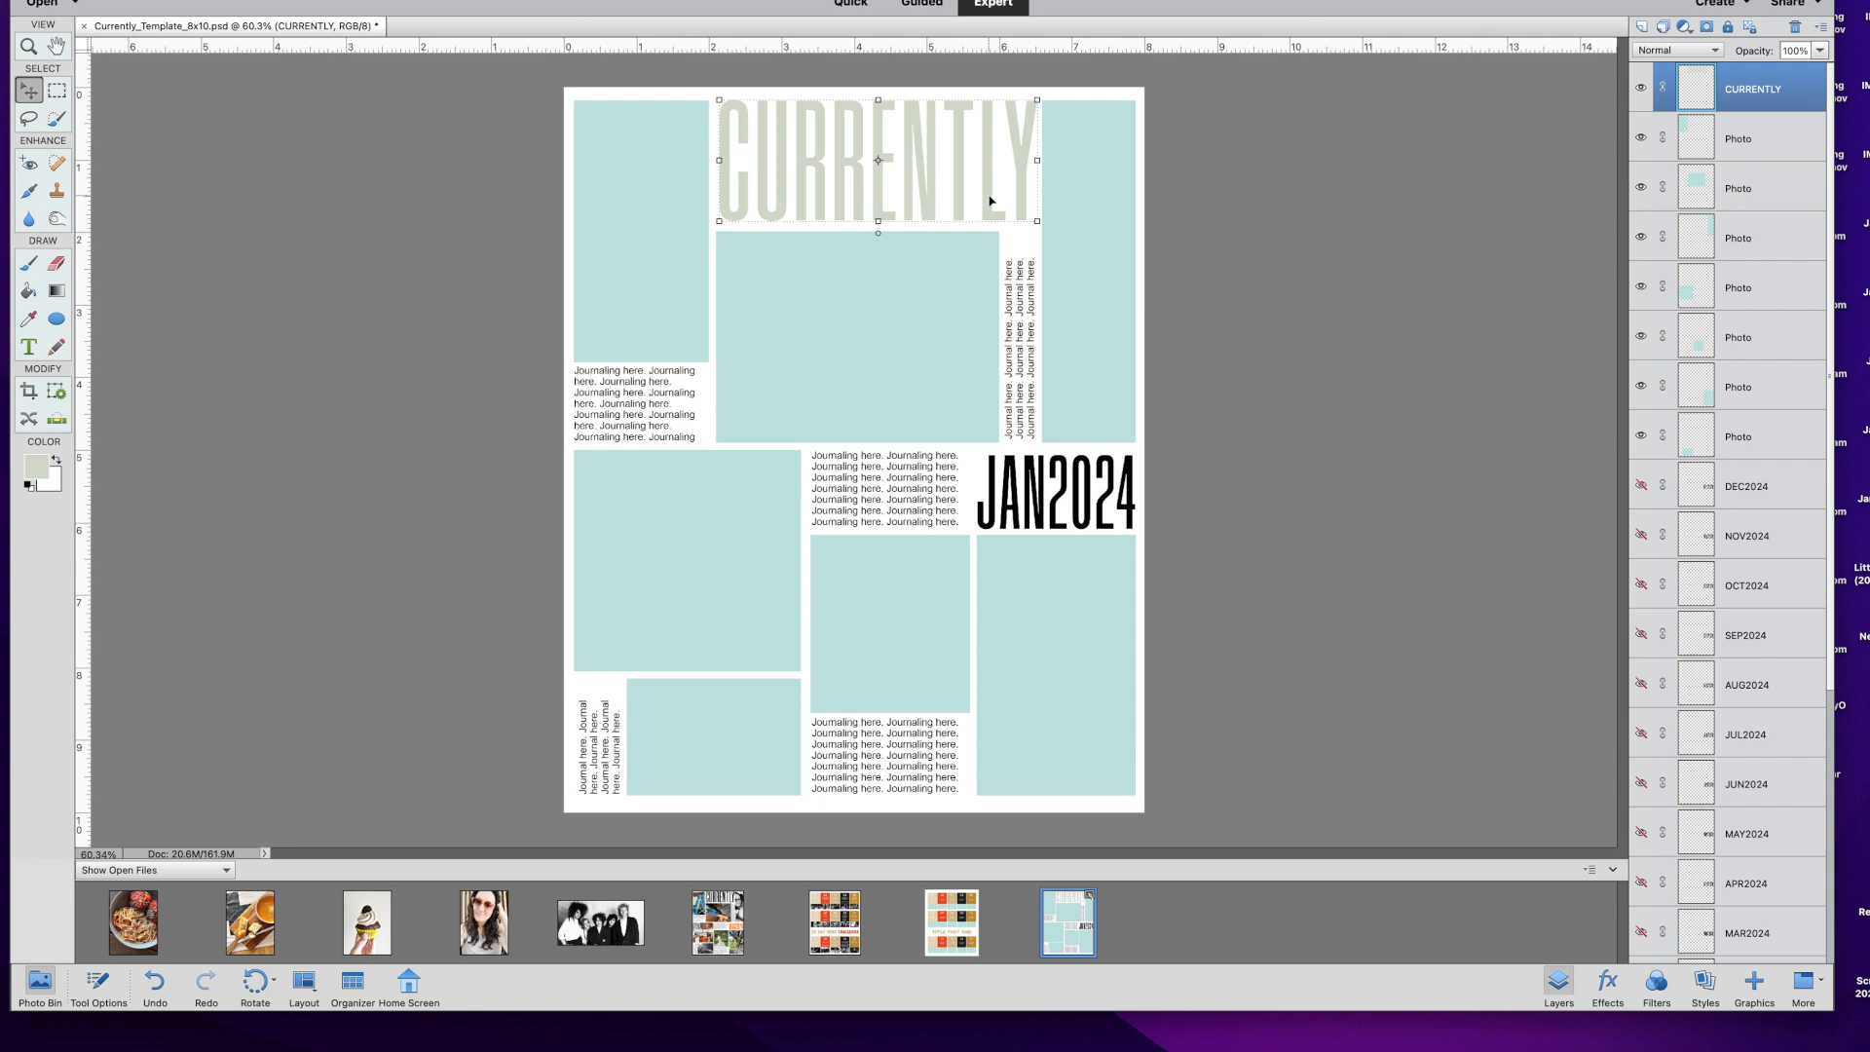
left_click(1052, 526)
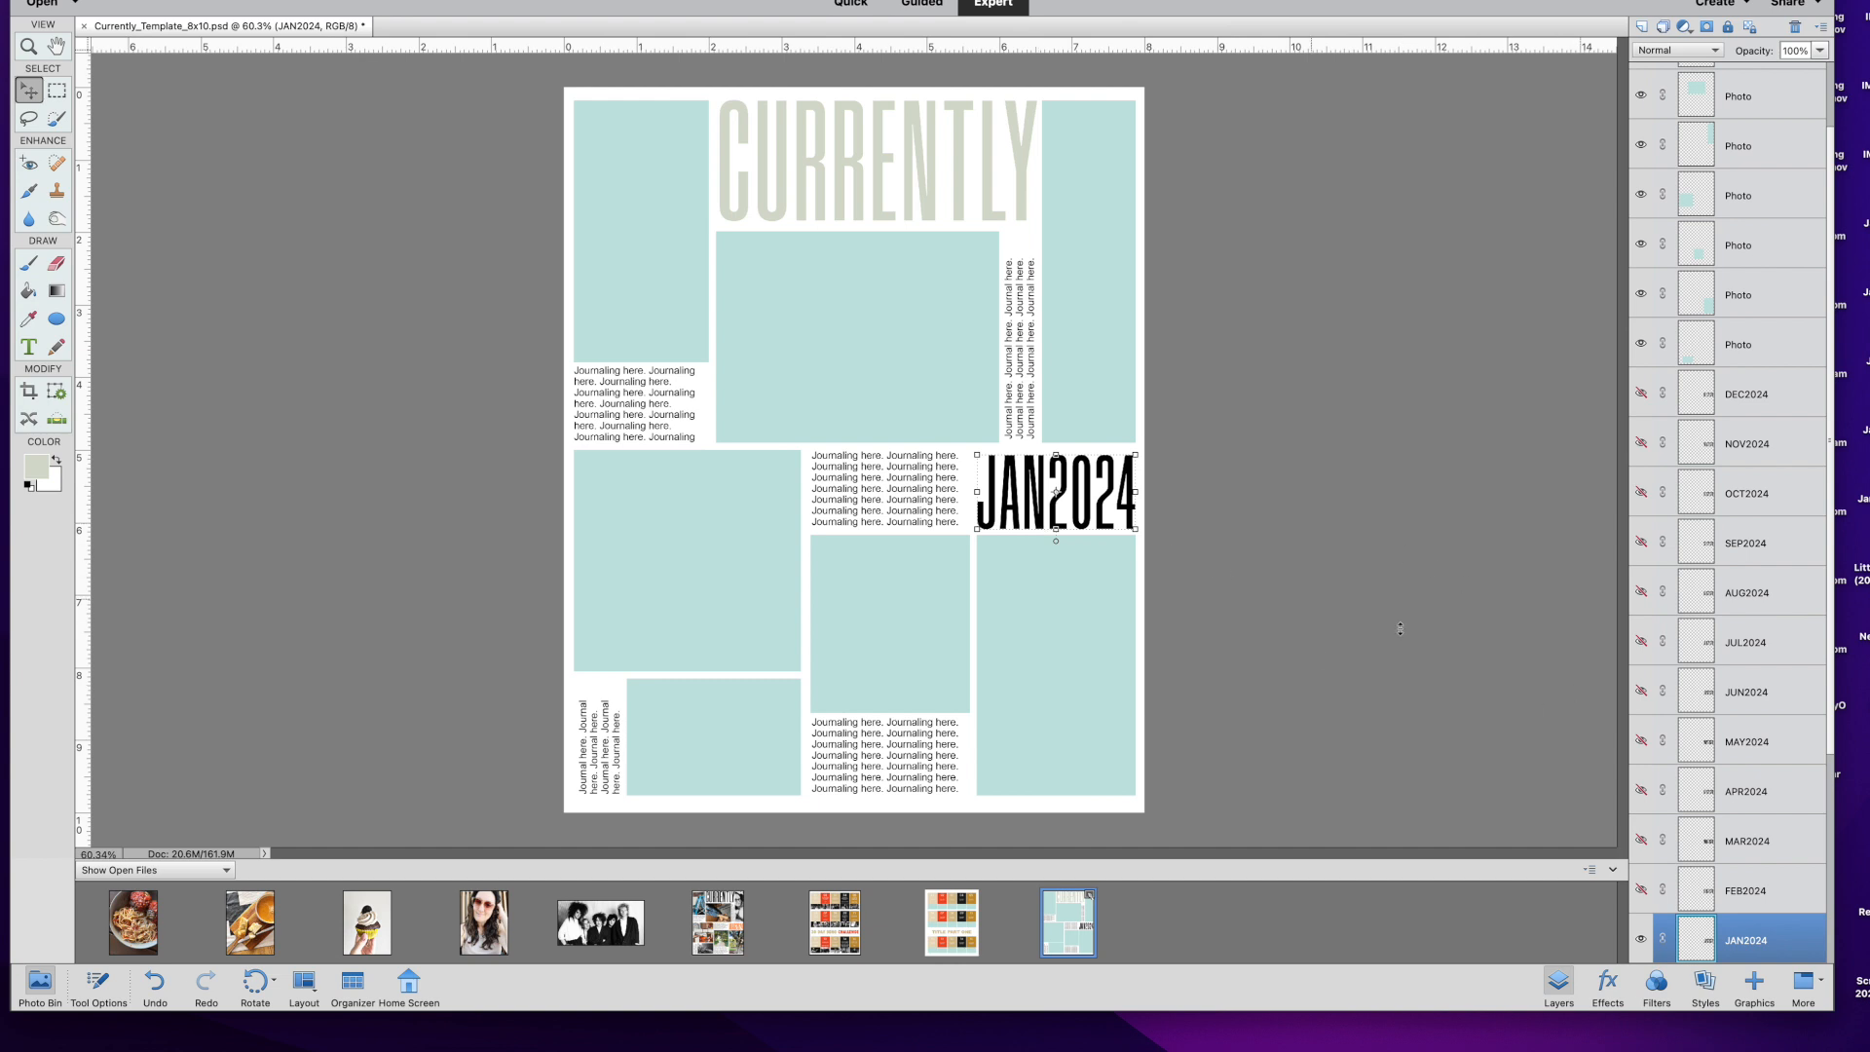
scroll(1684, 868, "down", 1)
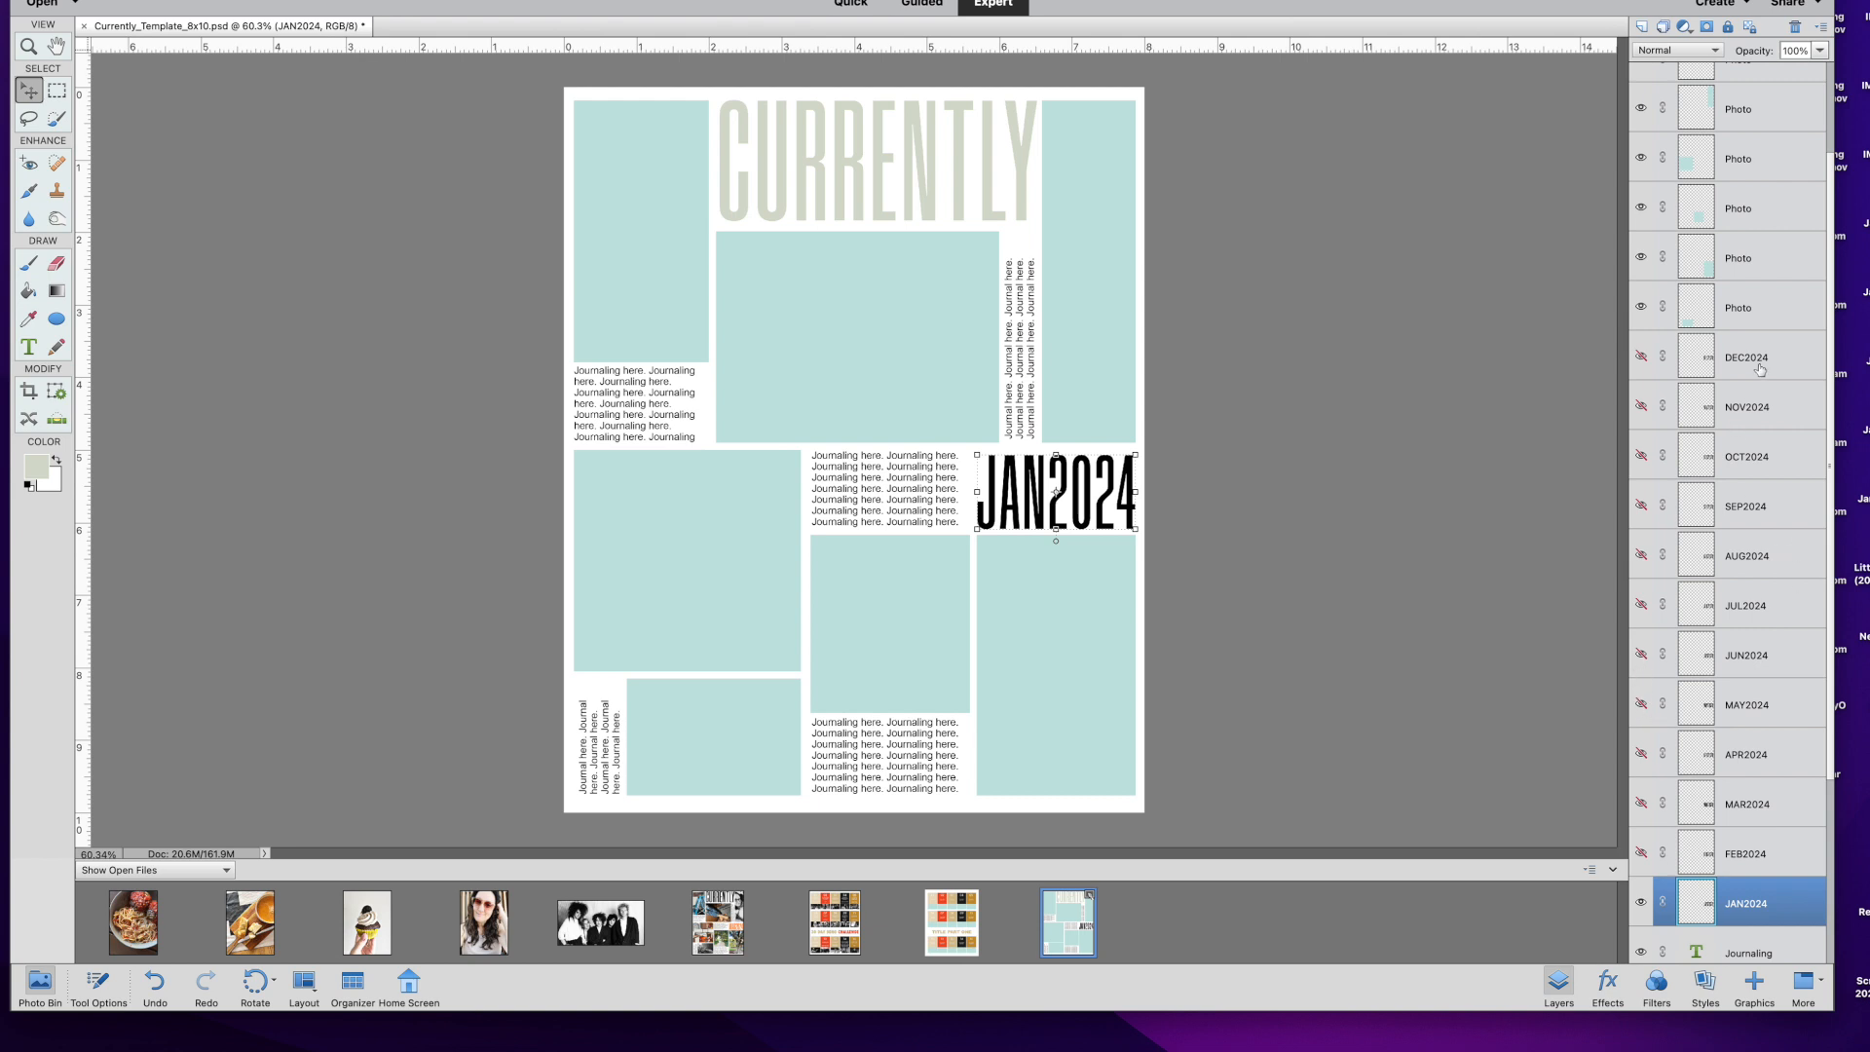
scroll(1739, 726, "down", 3)
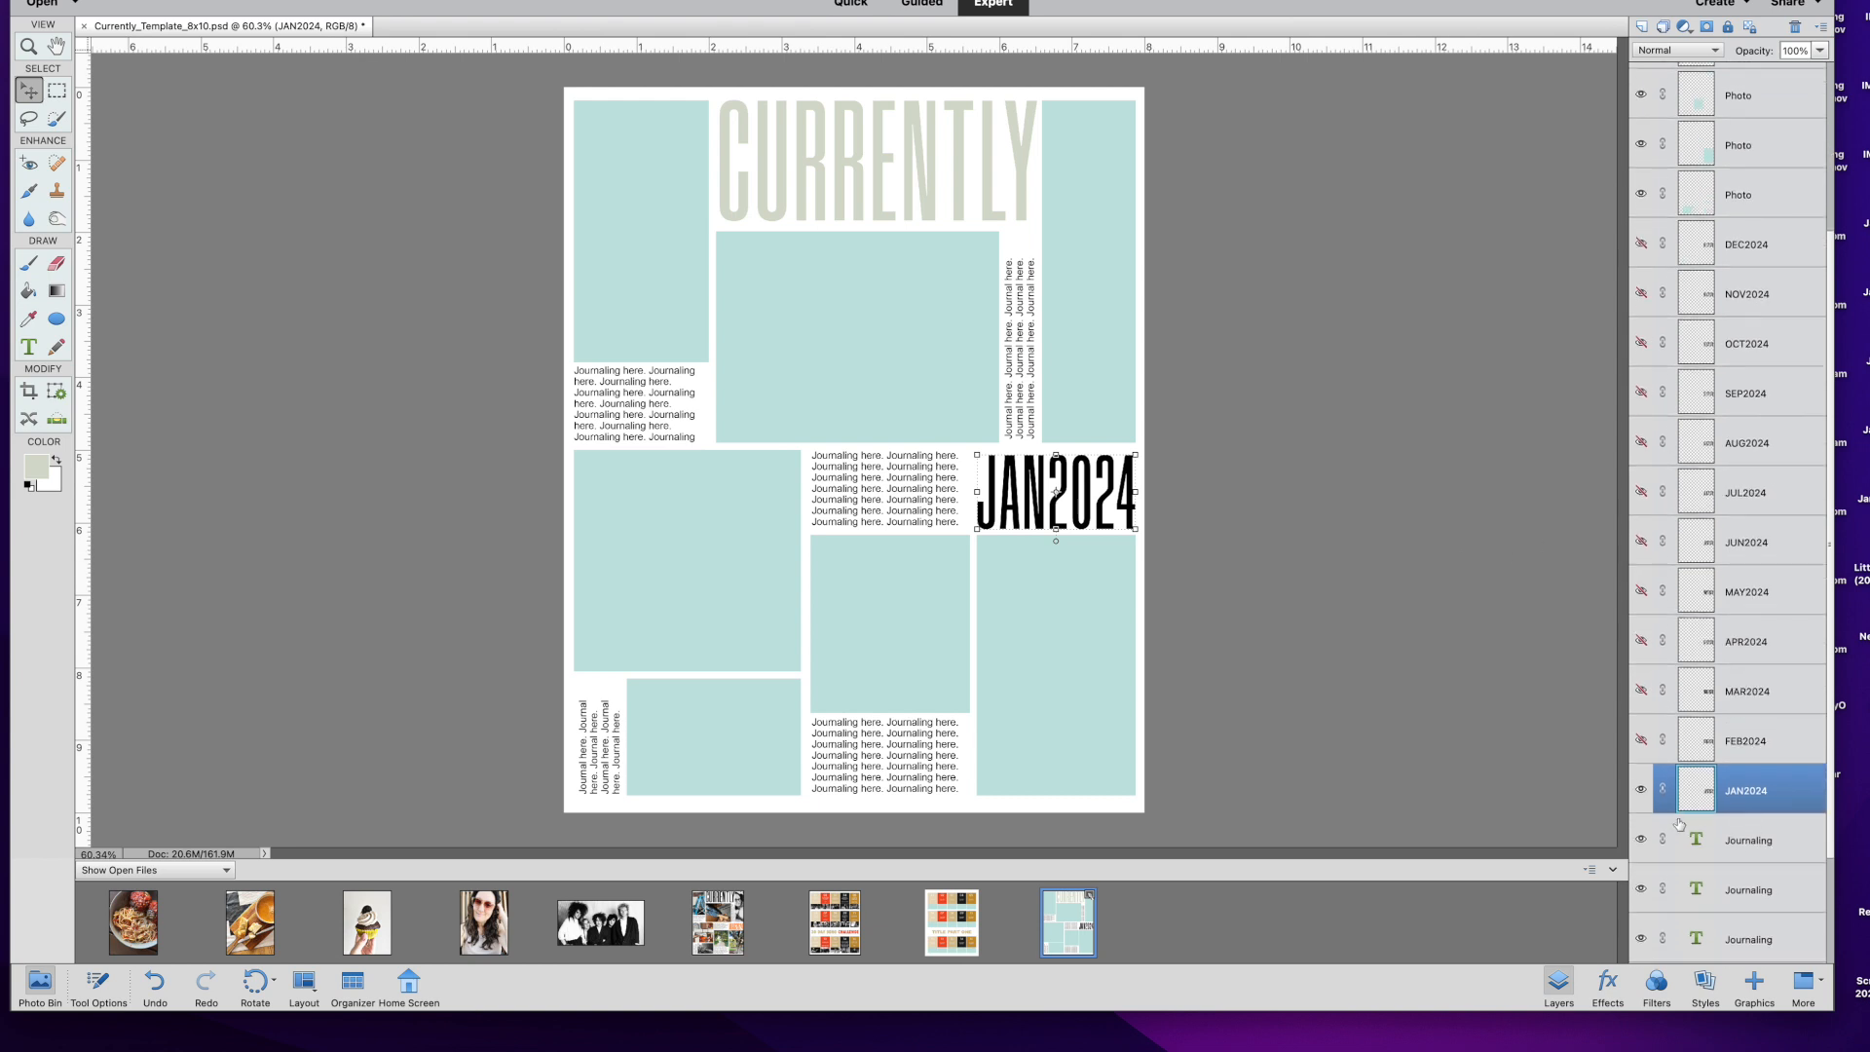
left_click(1643, 792)
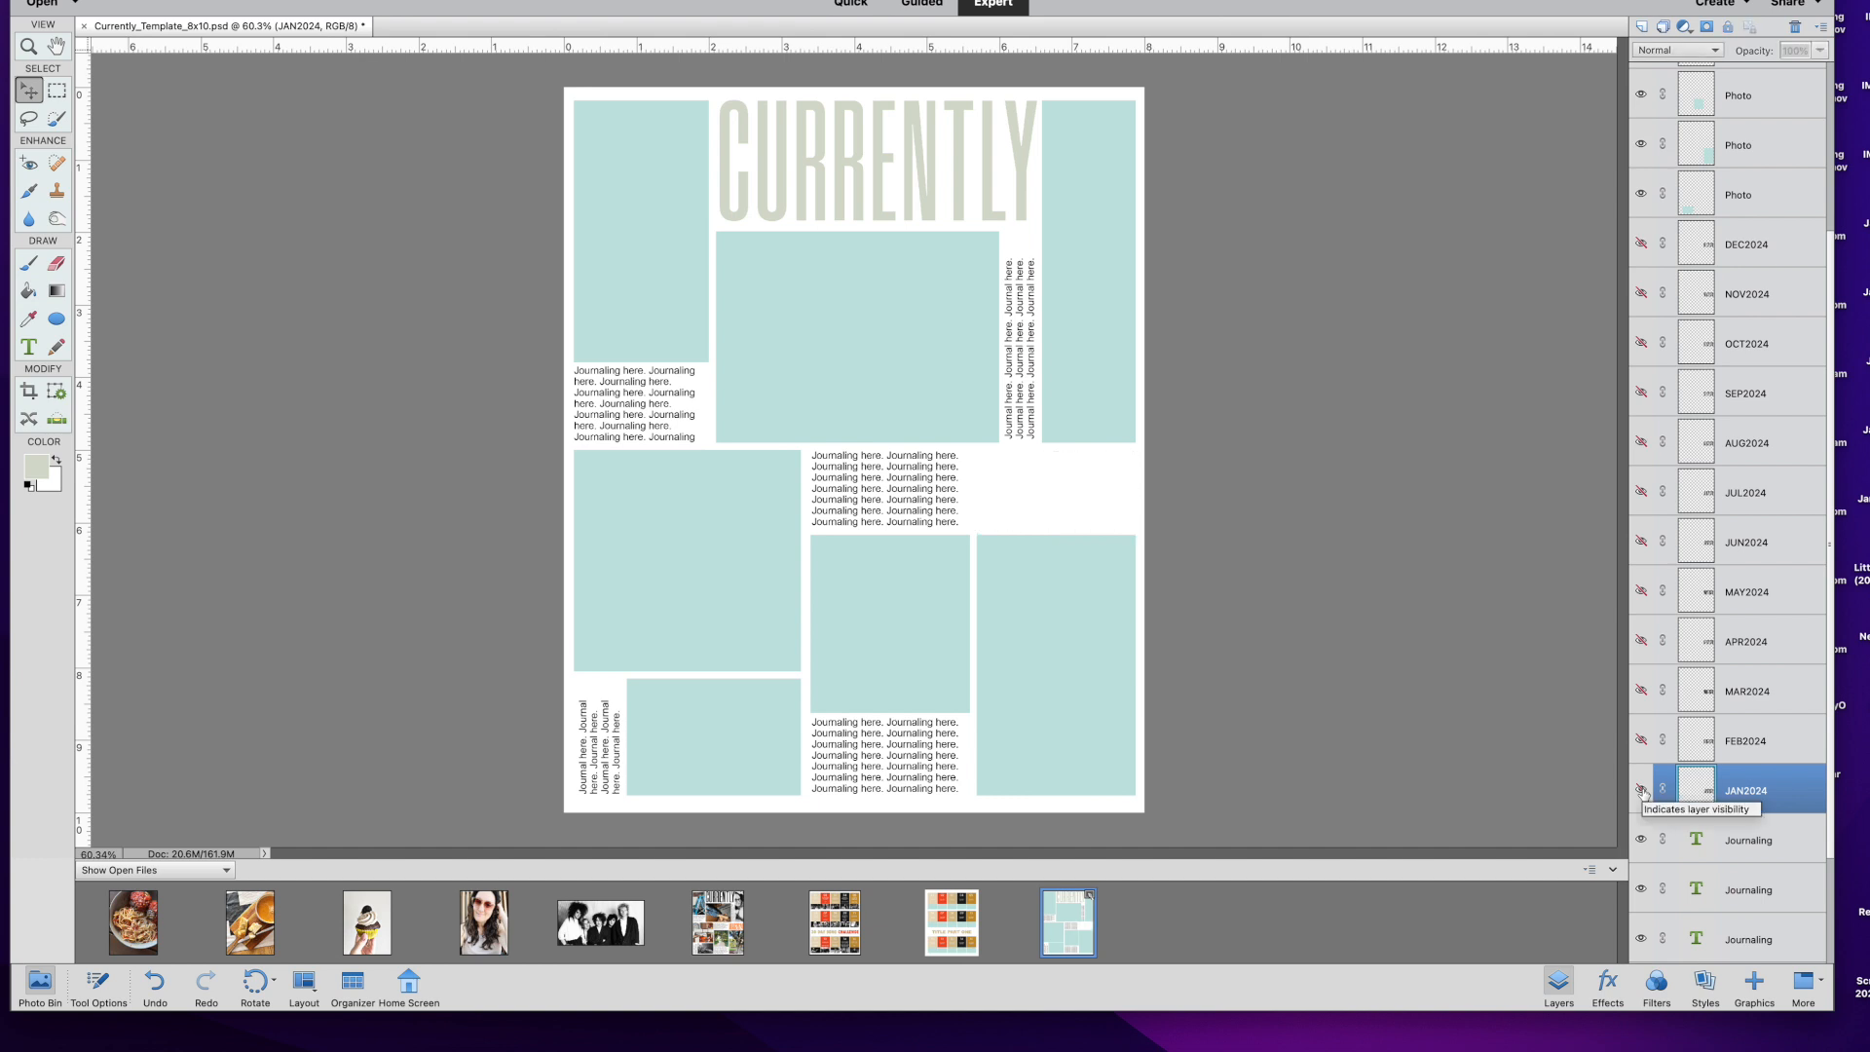
left_click(1642, 740)
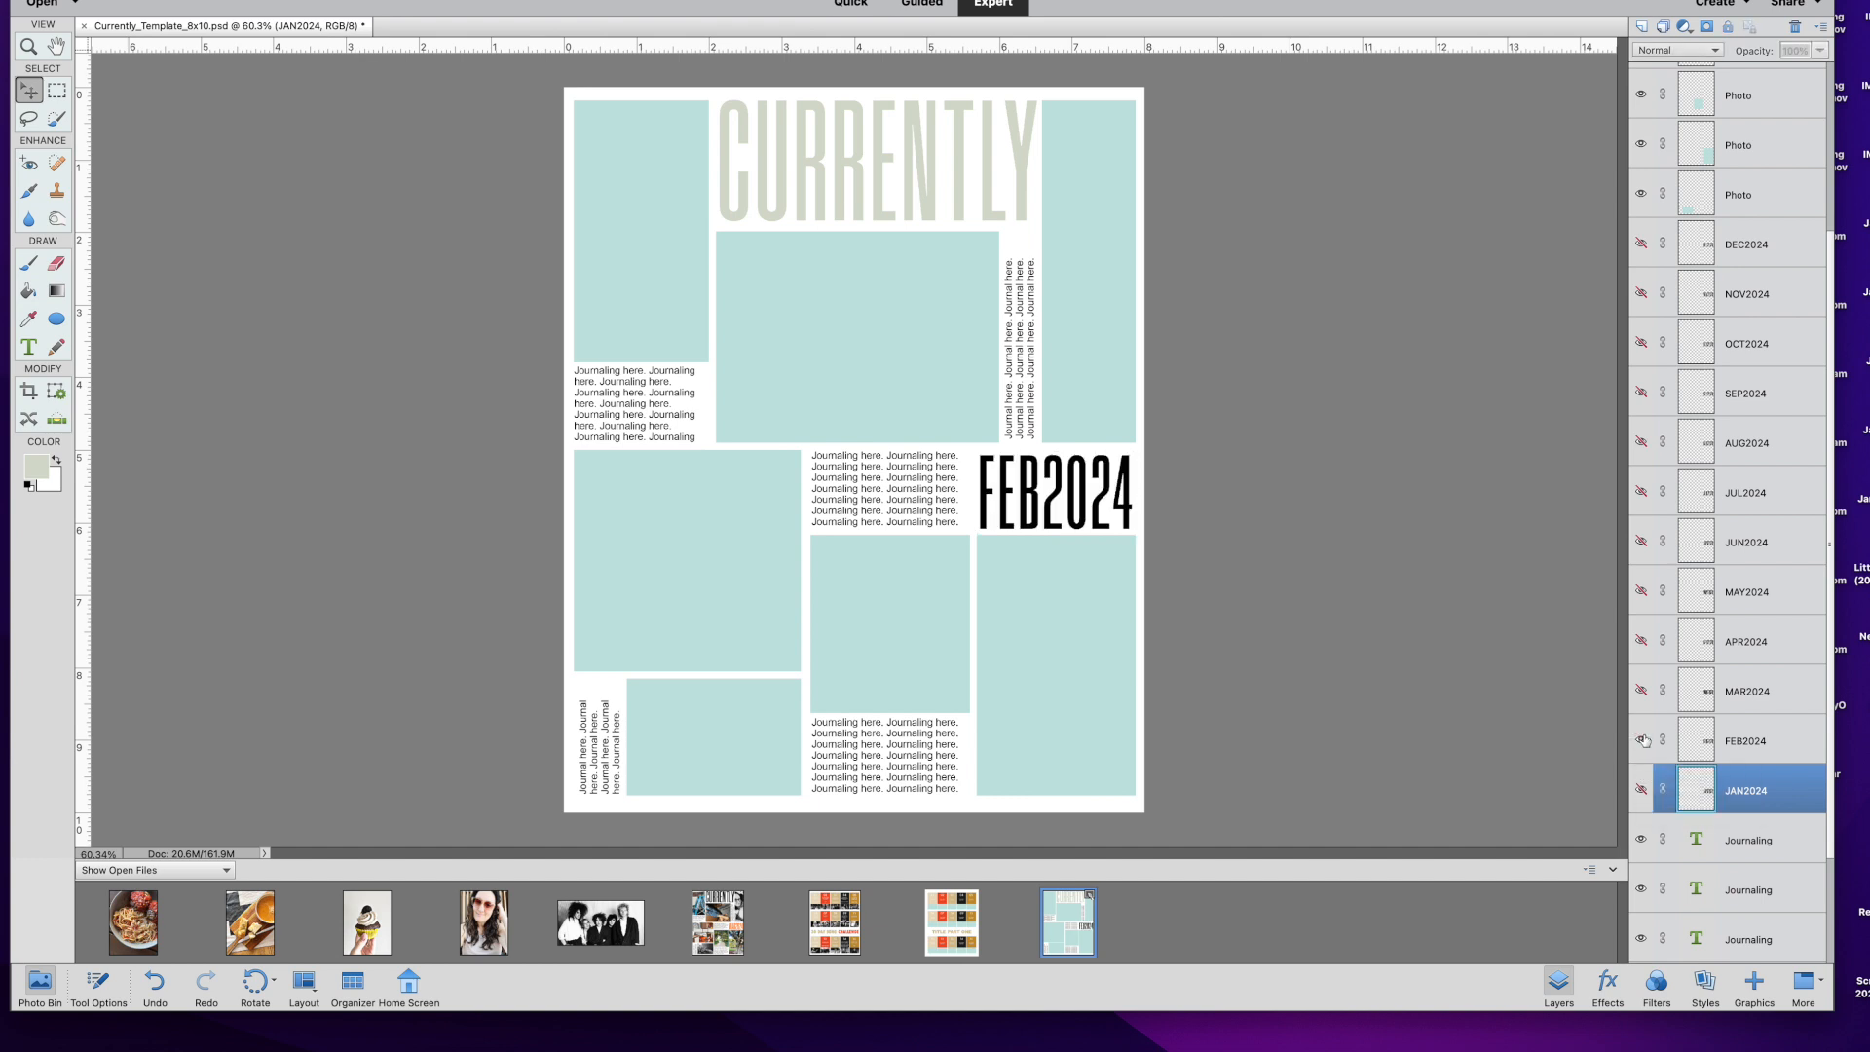
left_click(1642, 740)
left_click(1642, 691)
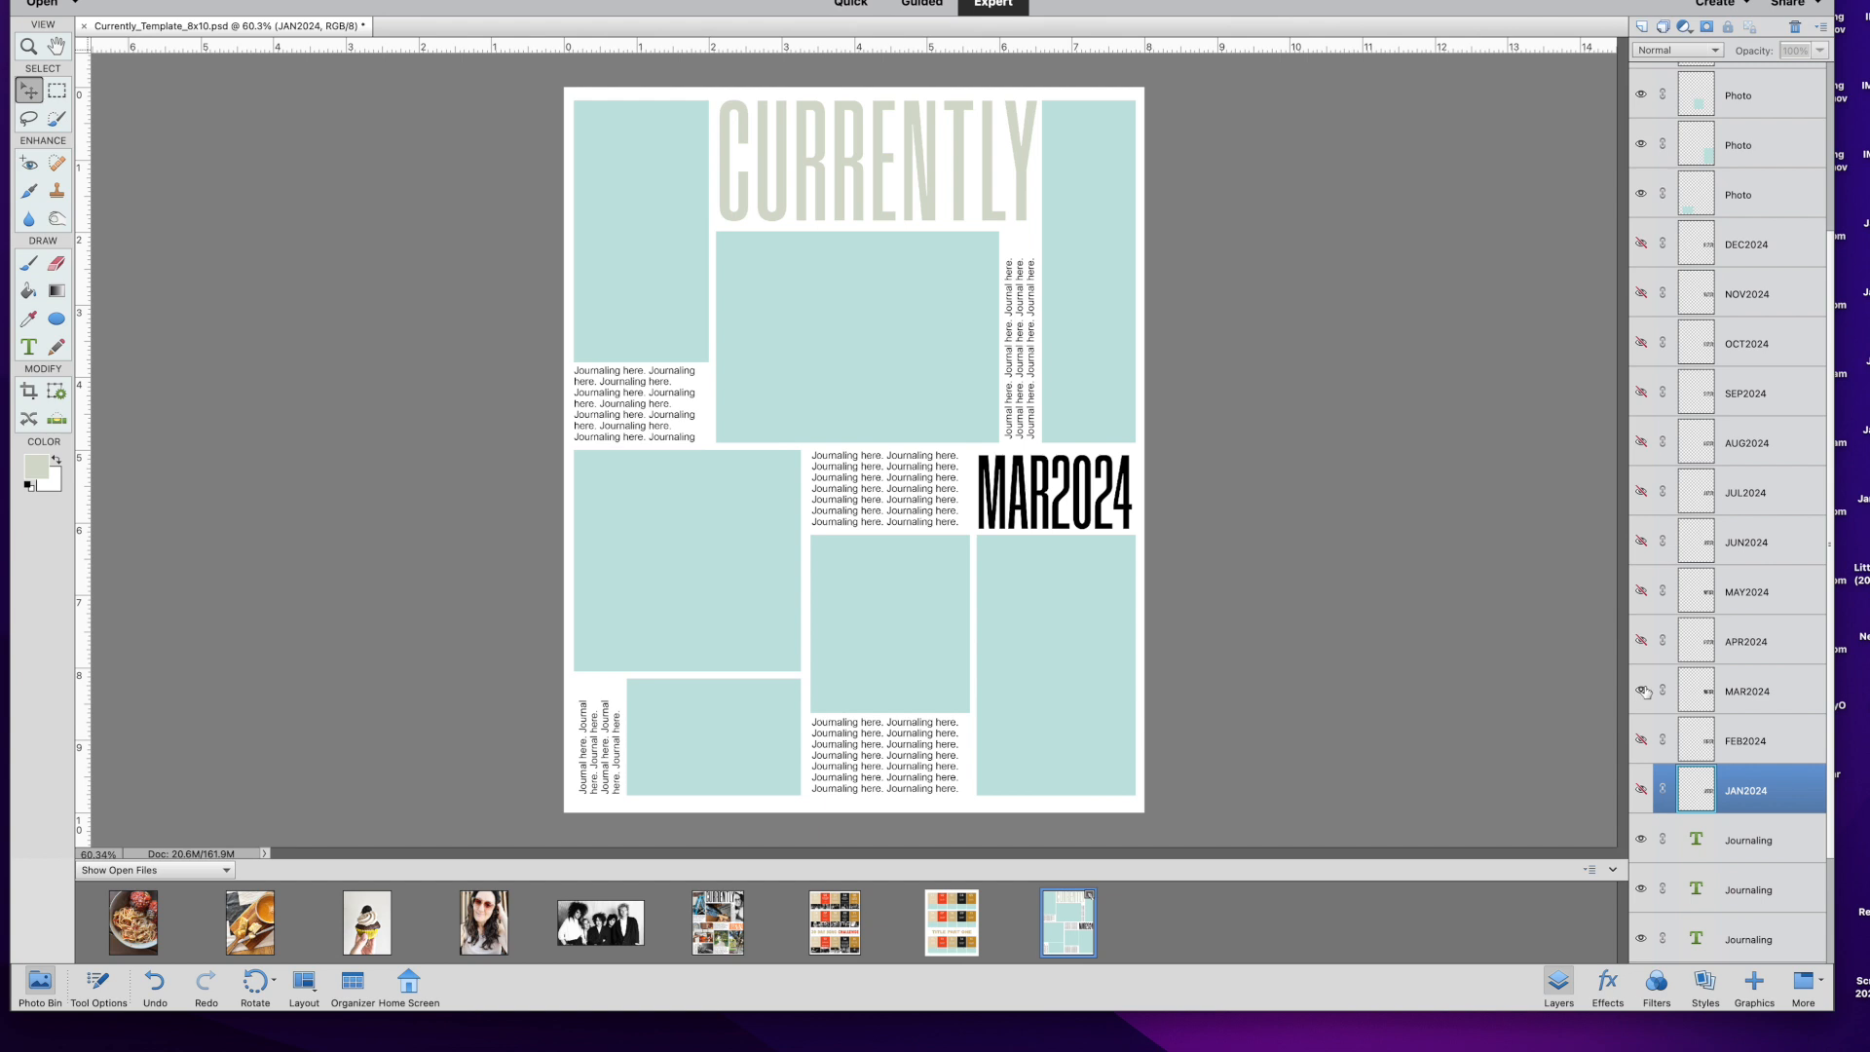
left_click(1642, 690)
left_click(1642, 790)
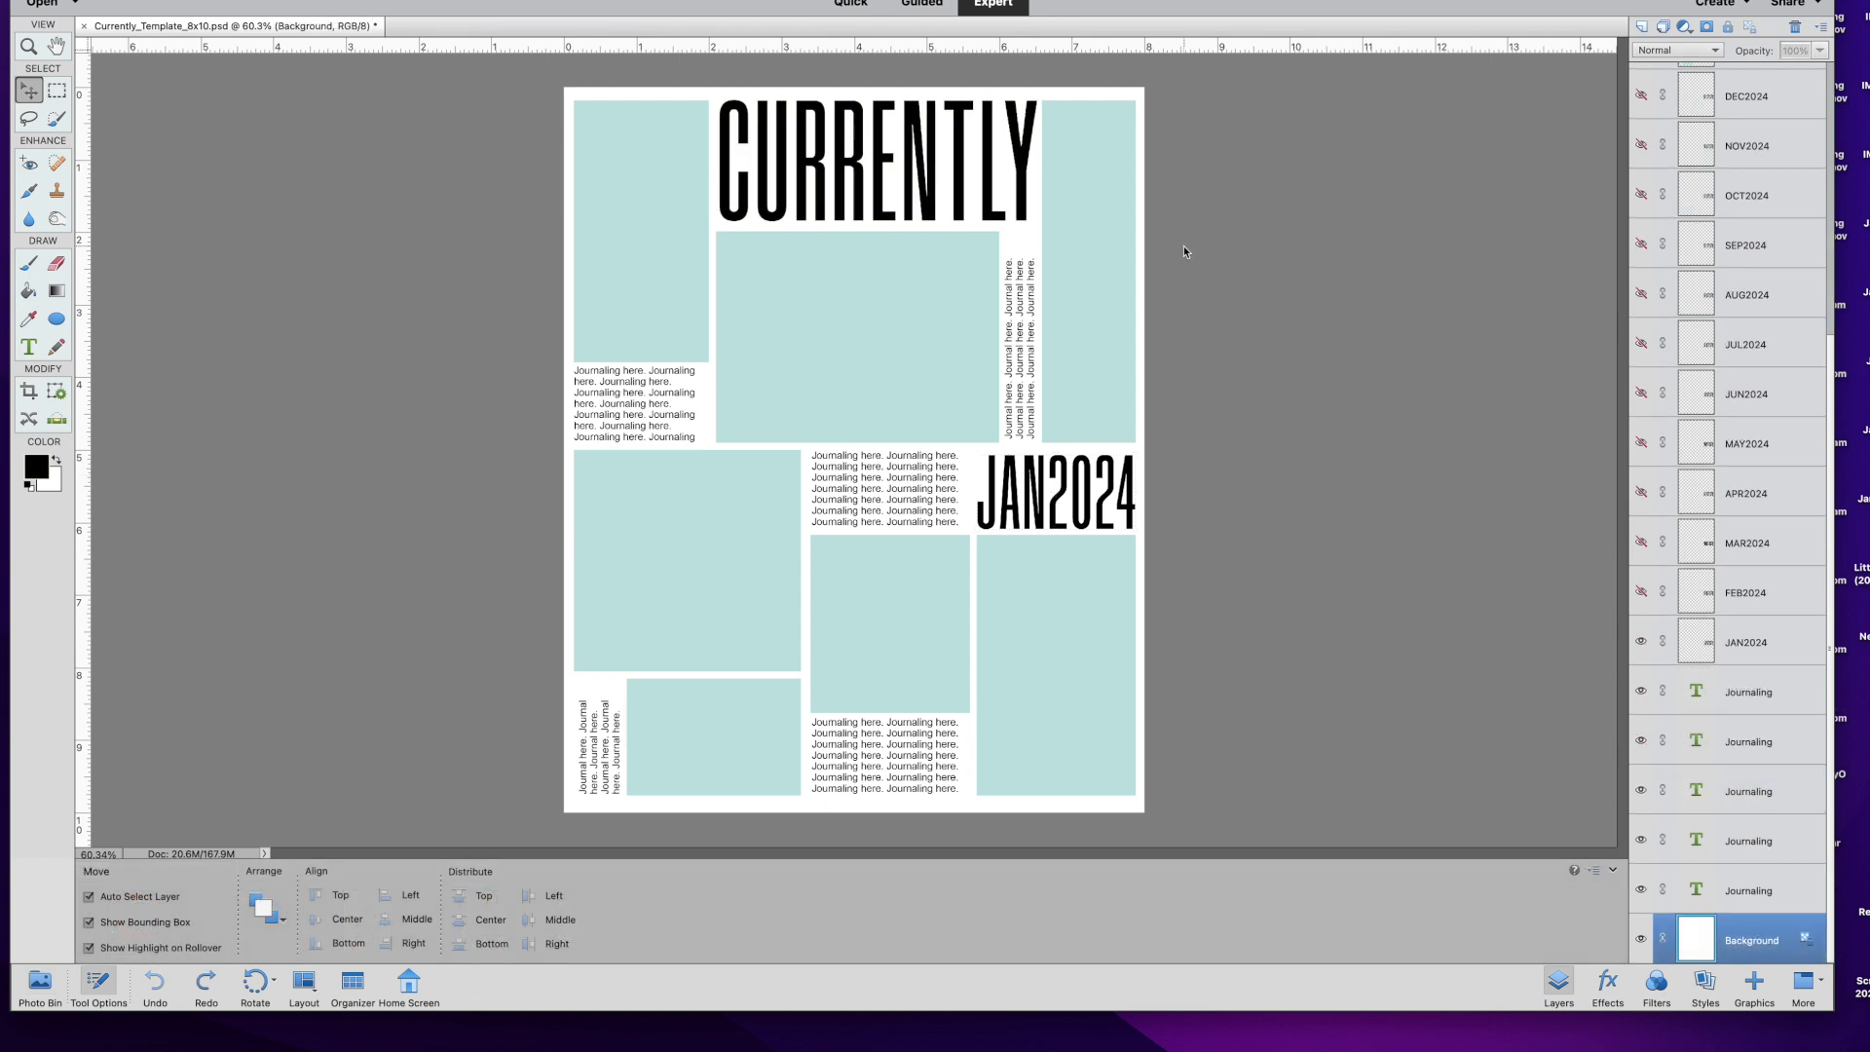
Replace the journaling placeholder beneath the upper-left photo box with about six lines of random filler text.
double_click(619, 394)
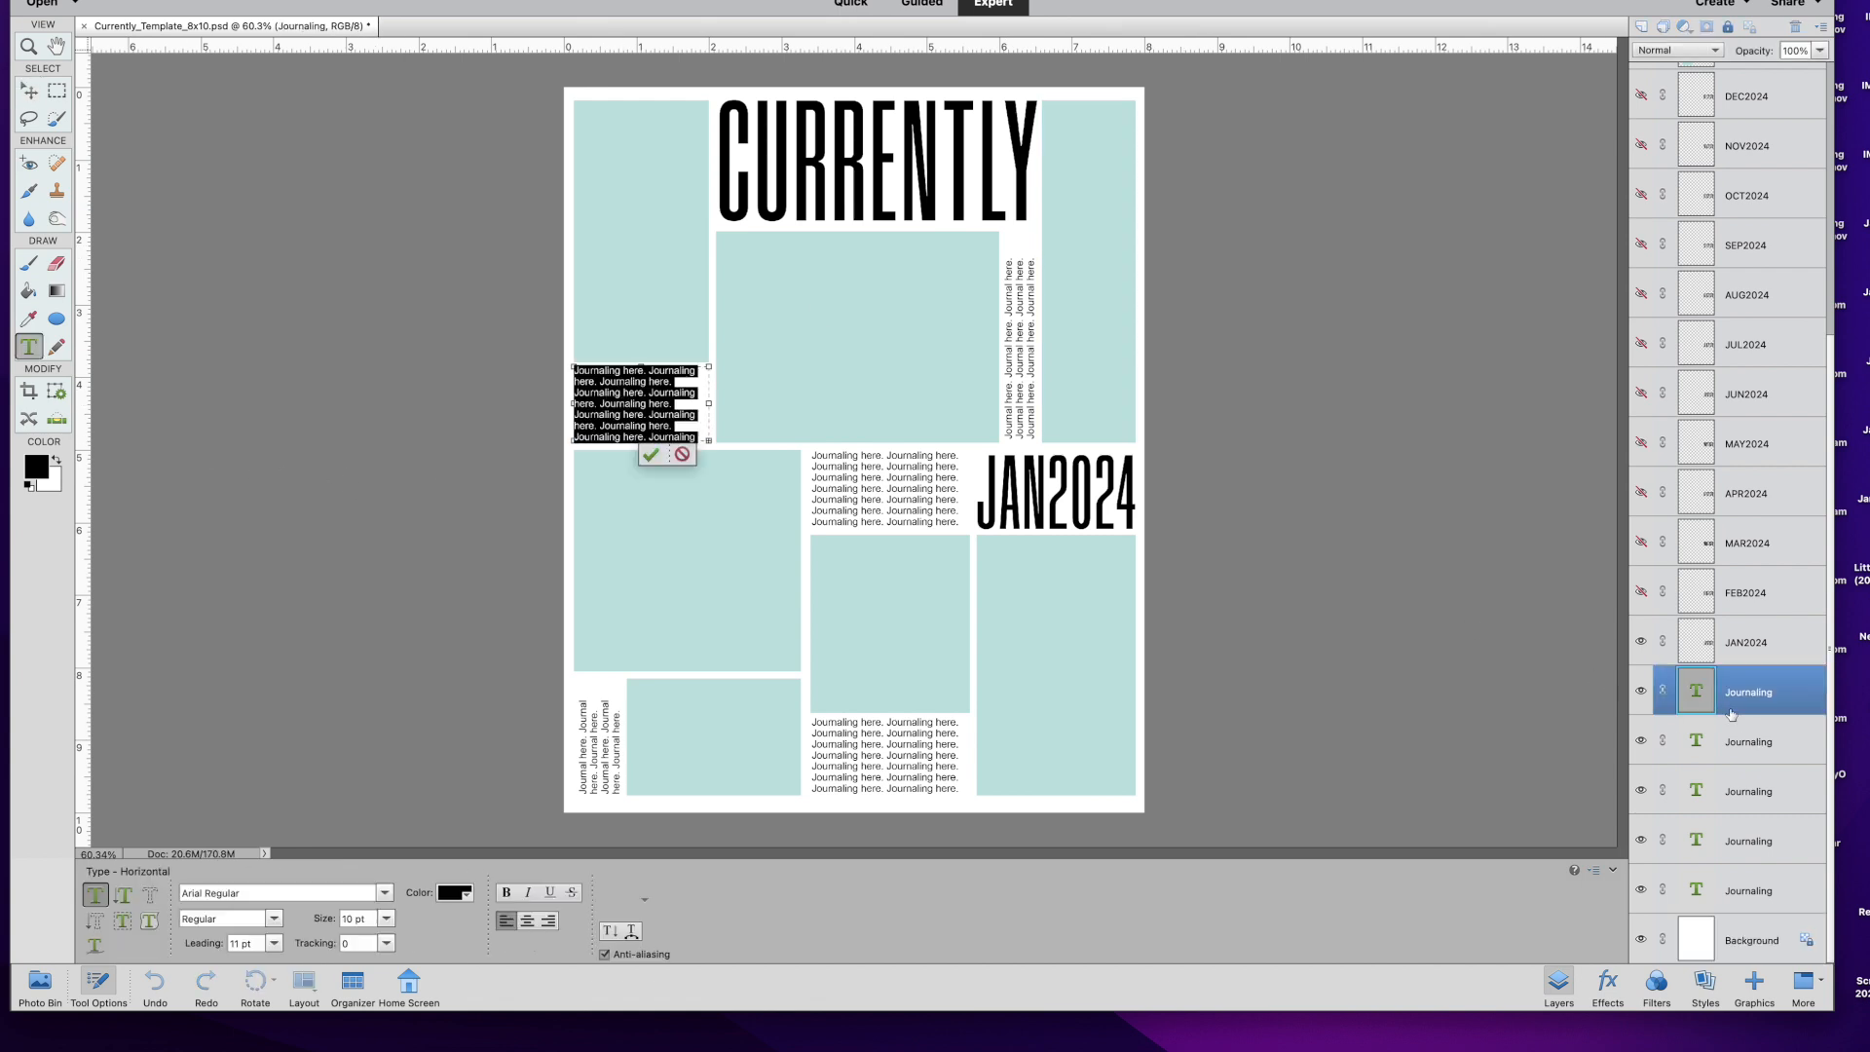
left_click_drag(699, 437, 506, 359)
type("c.kfldksjf klj")
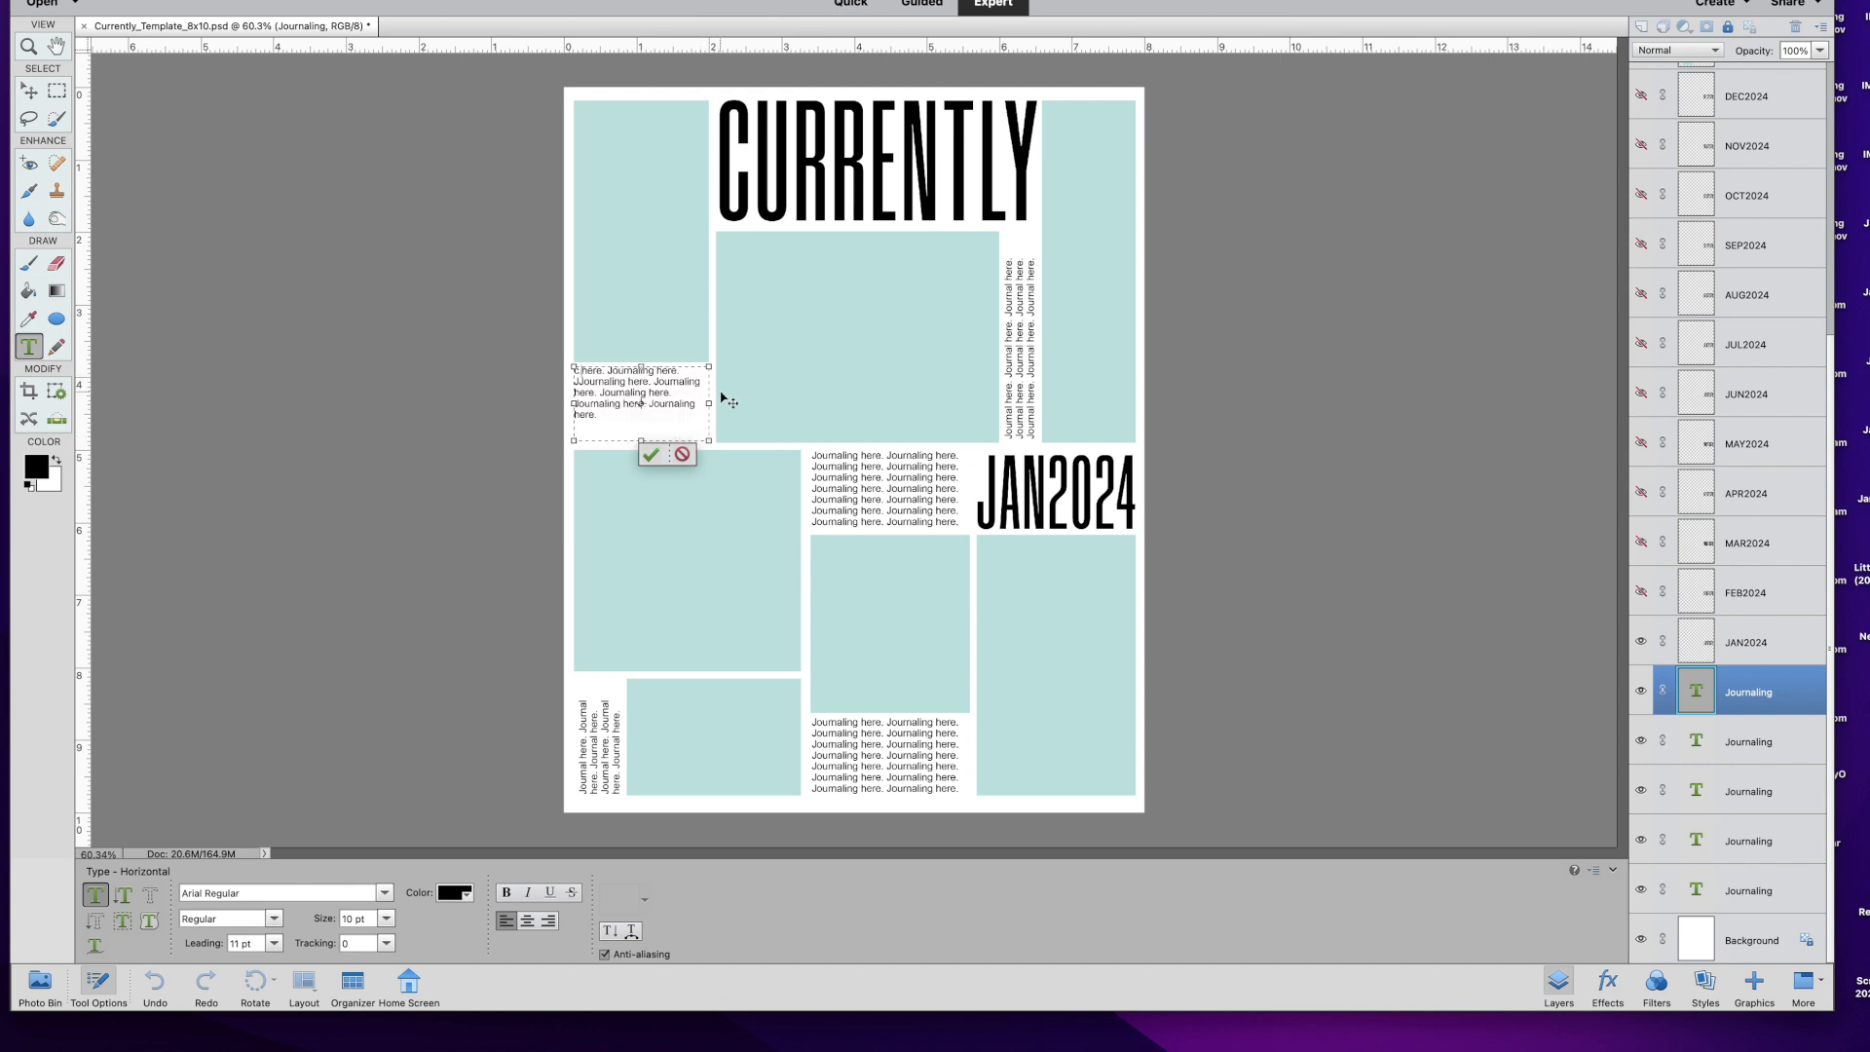
type("df lkajsdlf k")
key("shift+Down")
key("shift+Down")
key("shift+Down")
key("shift+Down")
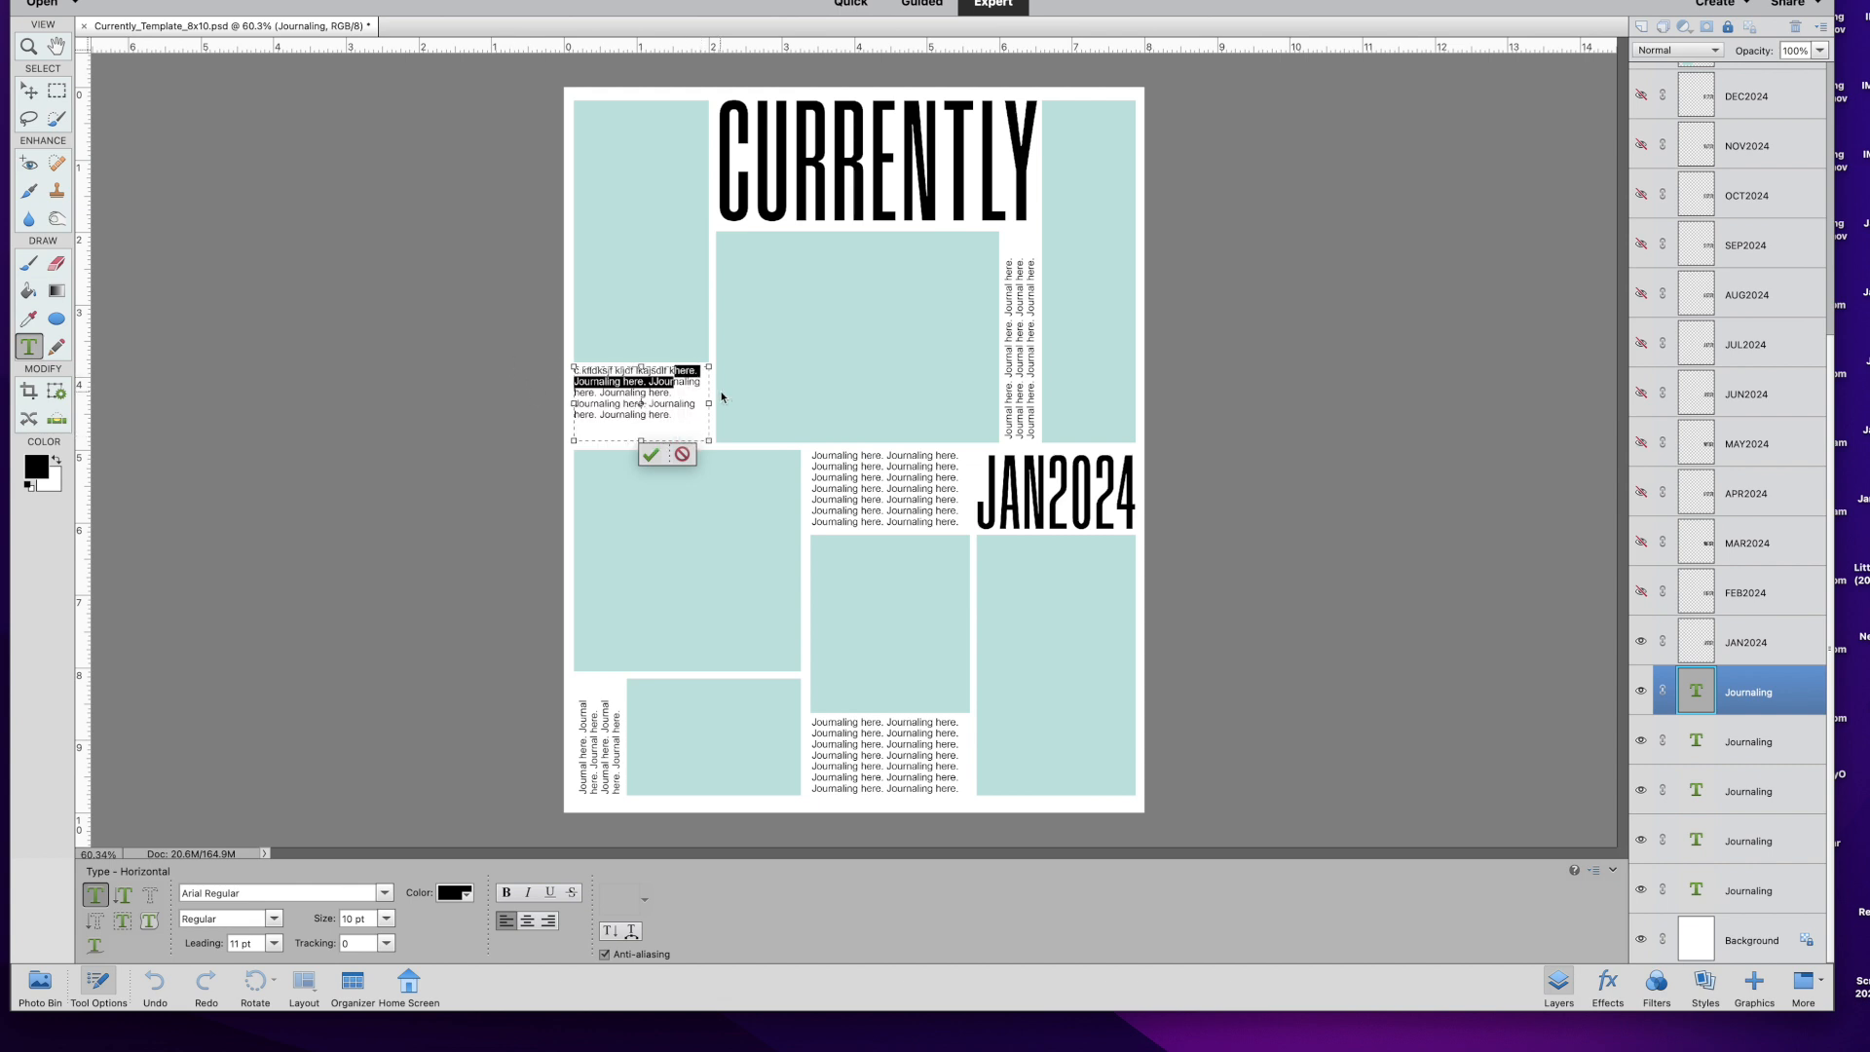
key("BackSpace")
type("sdkfn skdnf klnldk fn")
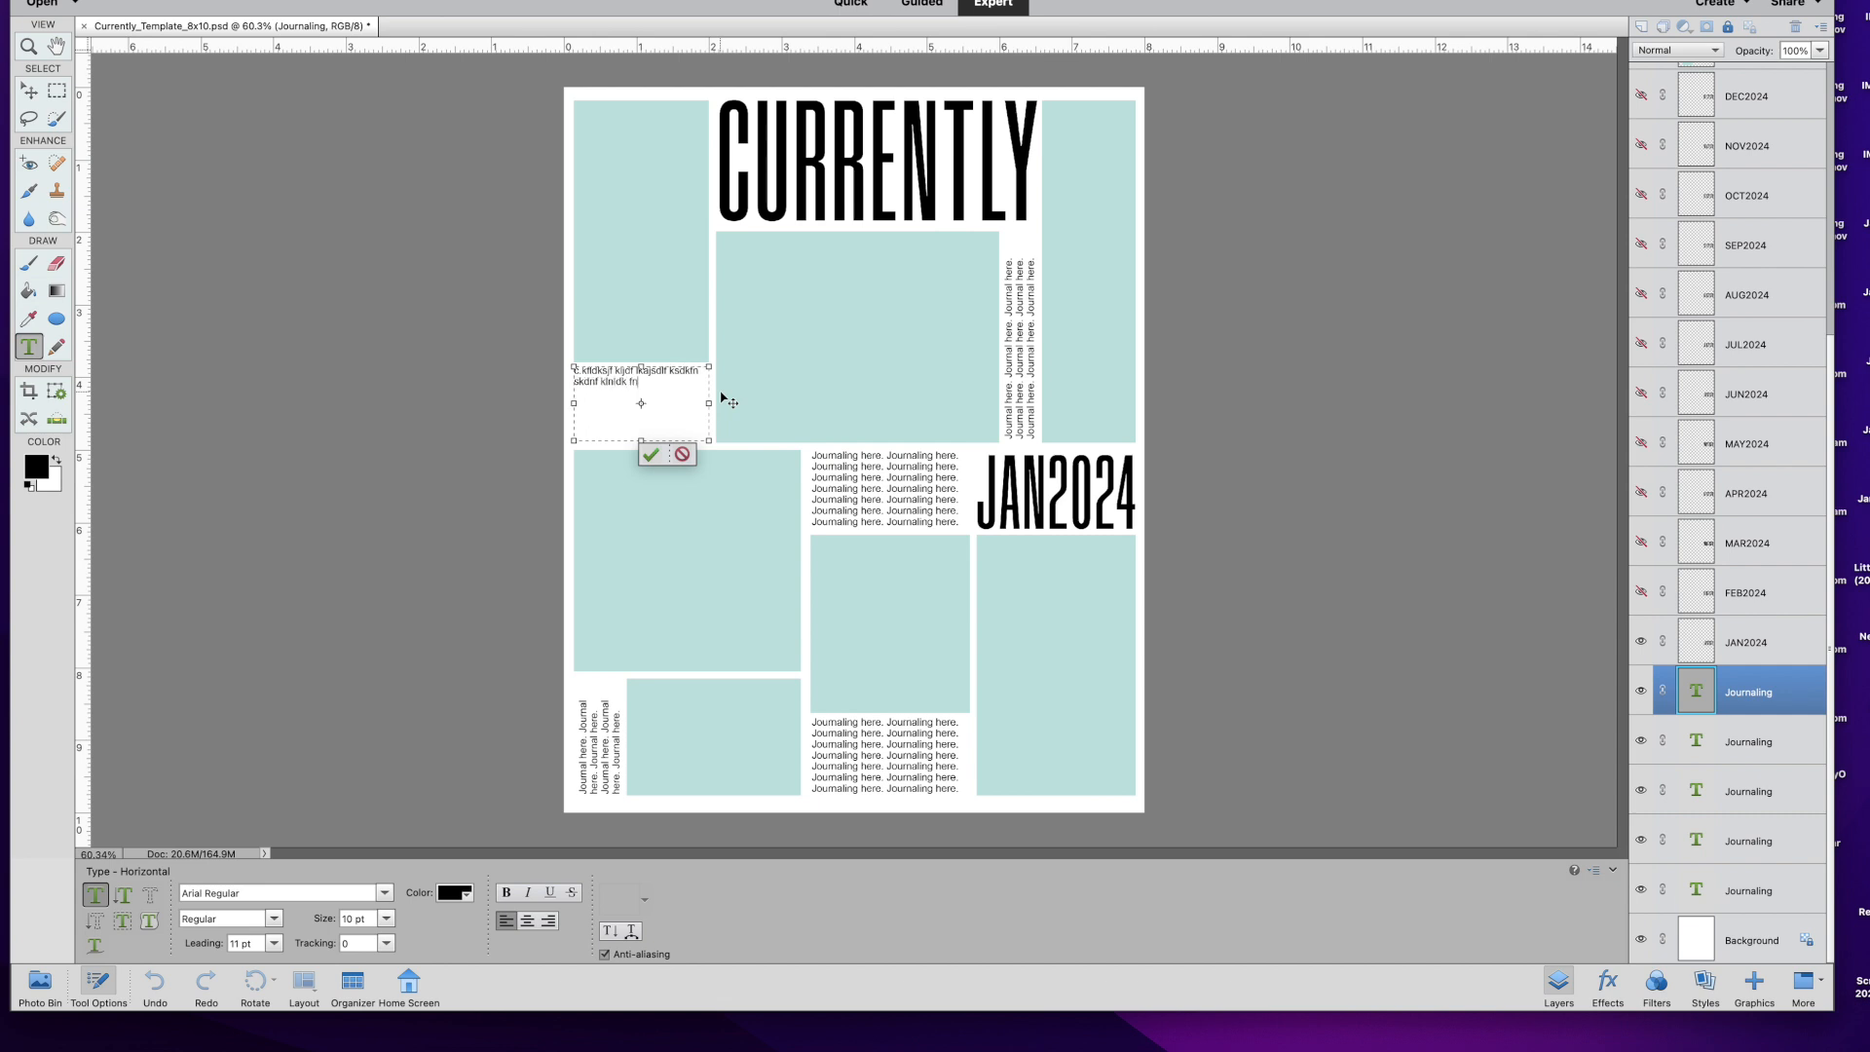
type("lkdnf lkdnf kndkj b ksjdbf ksjbdf bskdbf kjsdbkjs bksjdbf kjsdb kjsa jfdbkjbs kajbkfdjb kjsdbfkj bdsj")
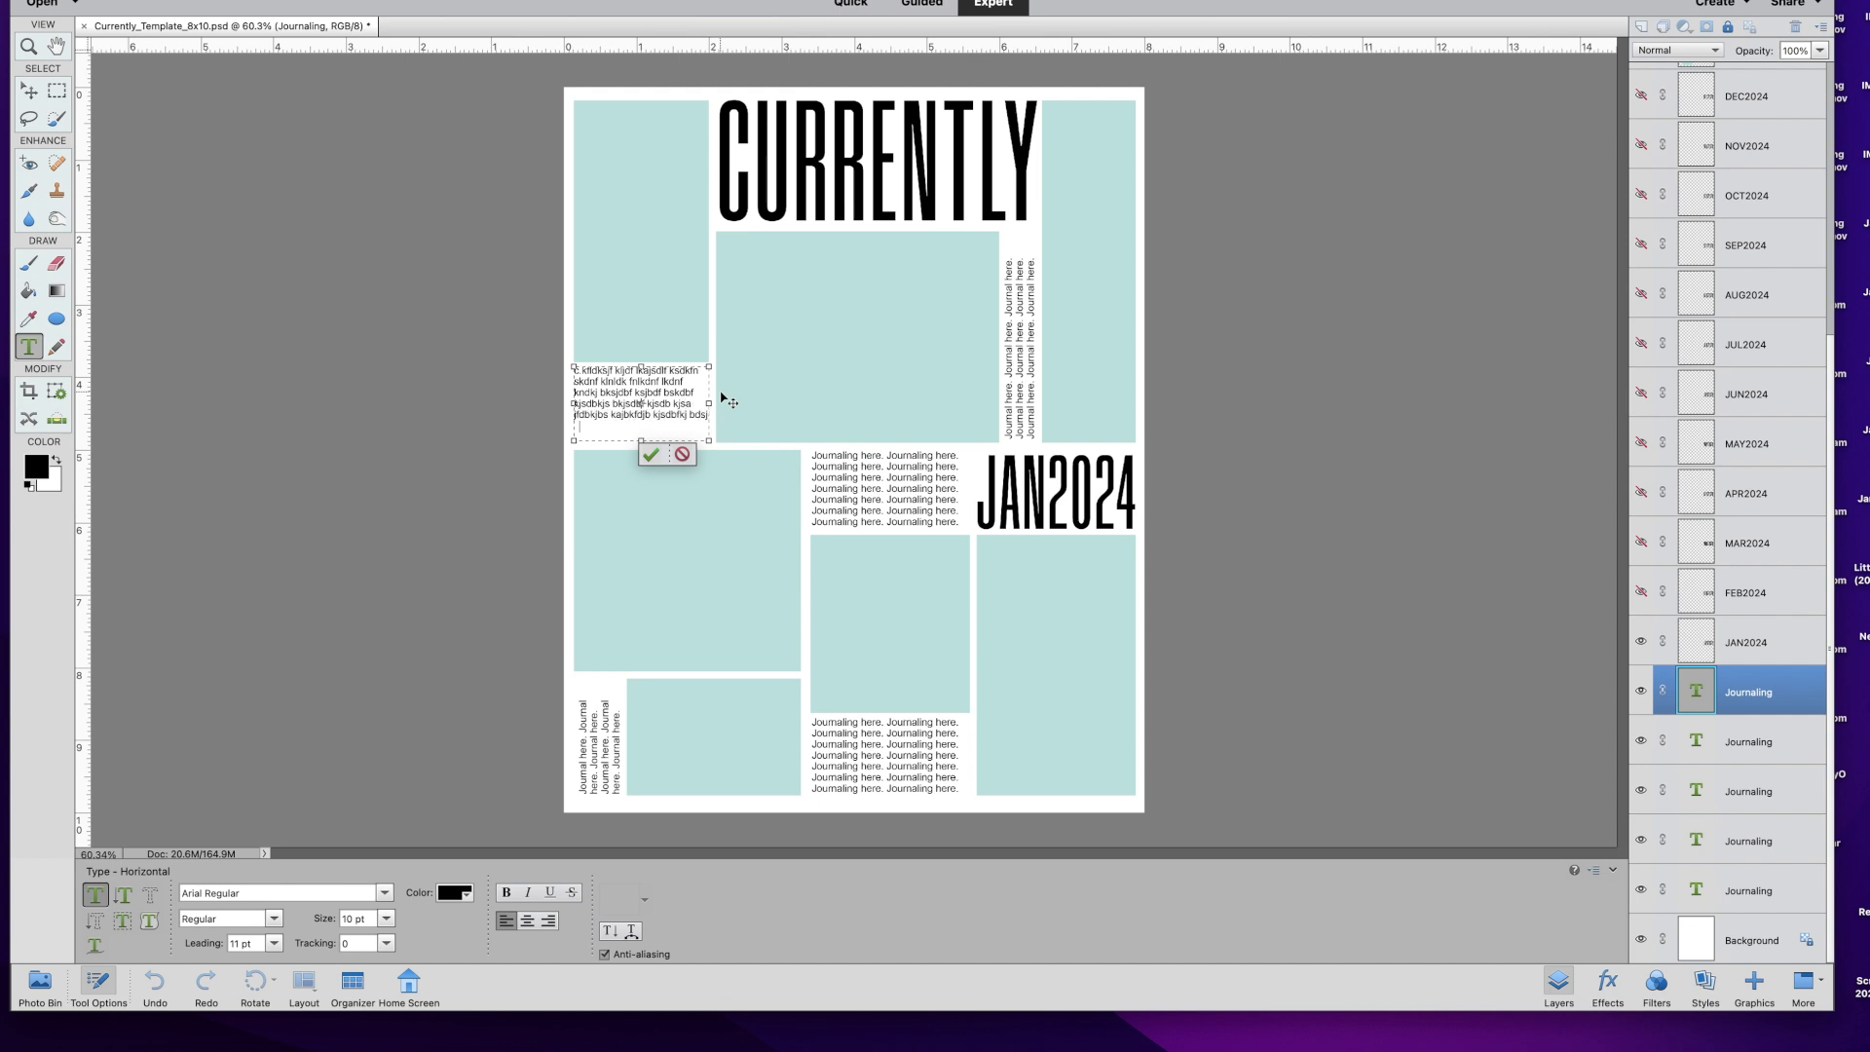
left_click(650, 455)
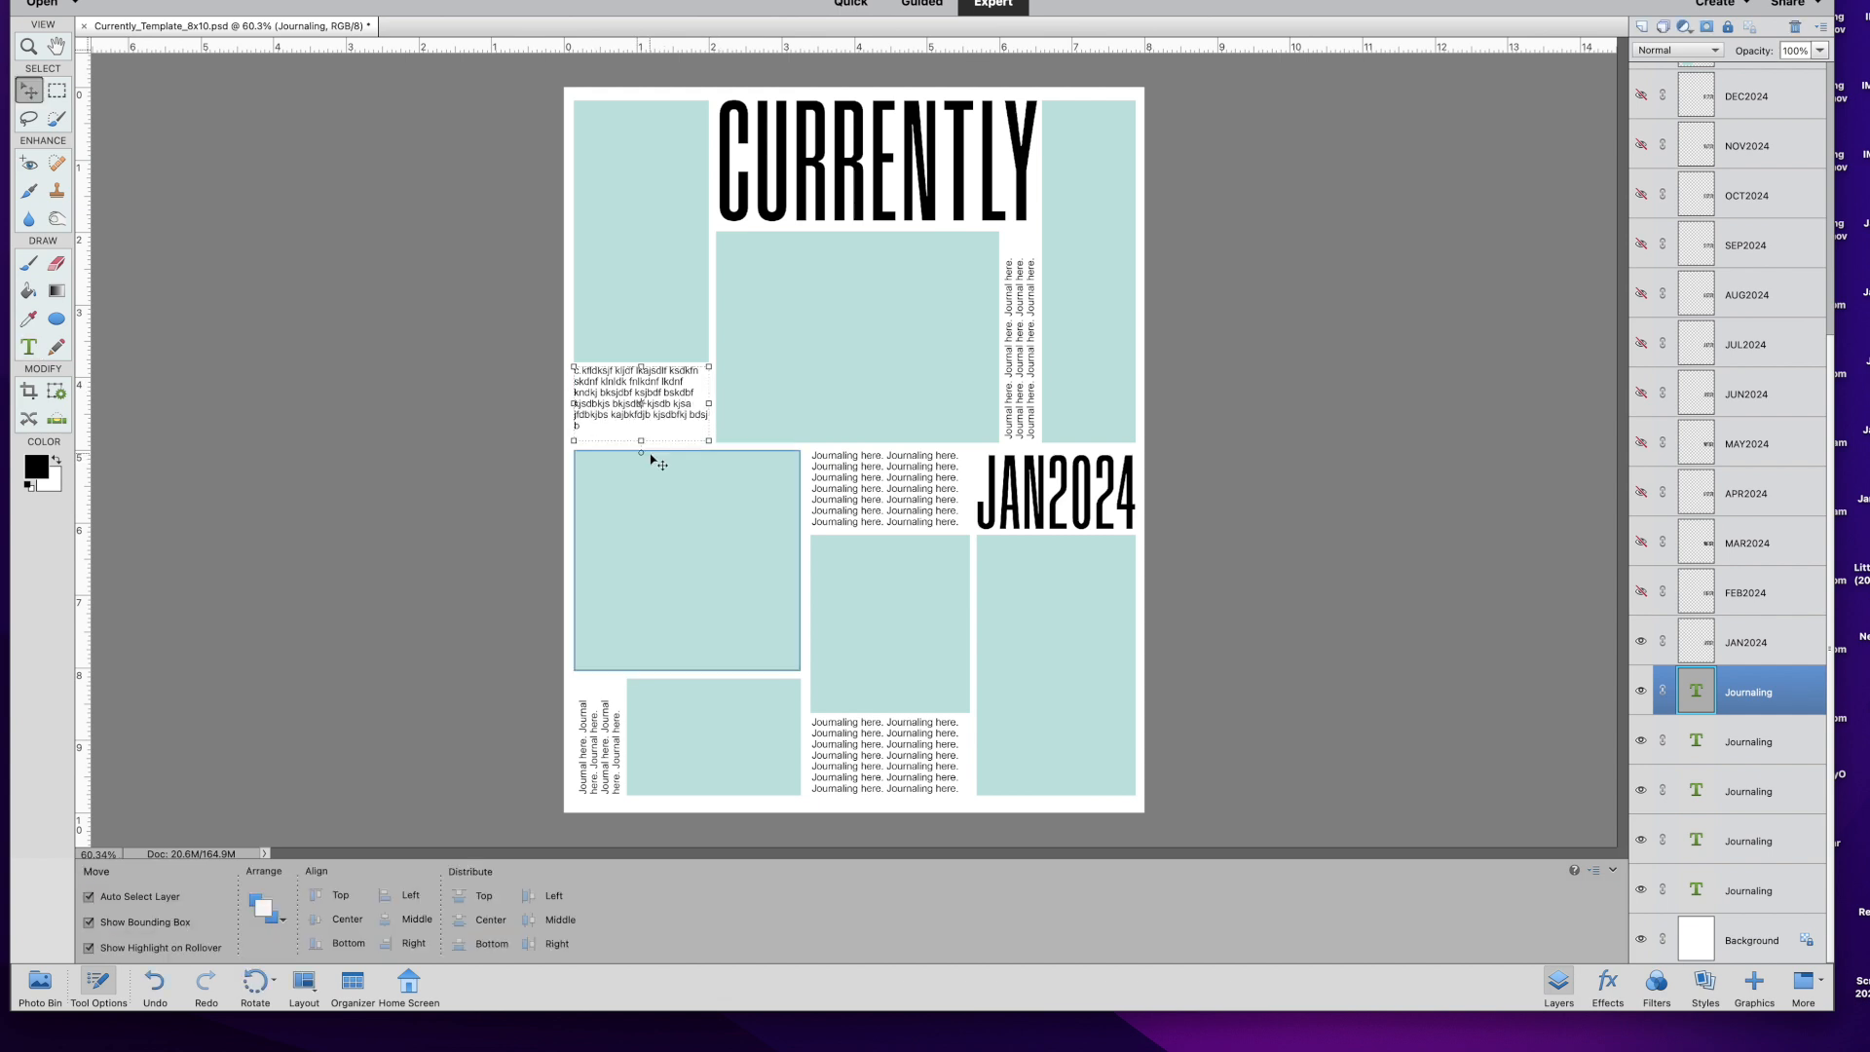
Insert the cupcake photo IMG_5955-Edit.JPG directly above the upper-left photo placeholder's layer.
left_click(843, 482)
left_click(661, 300)
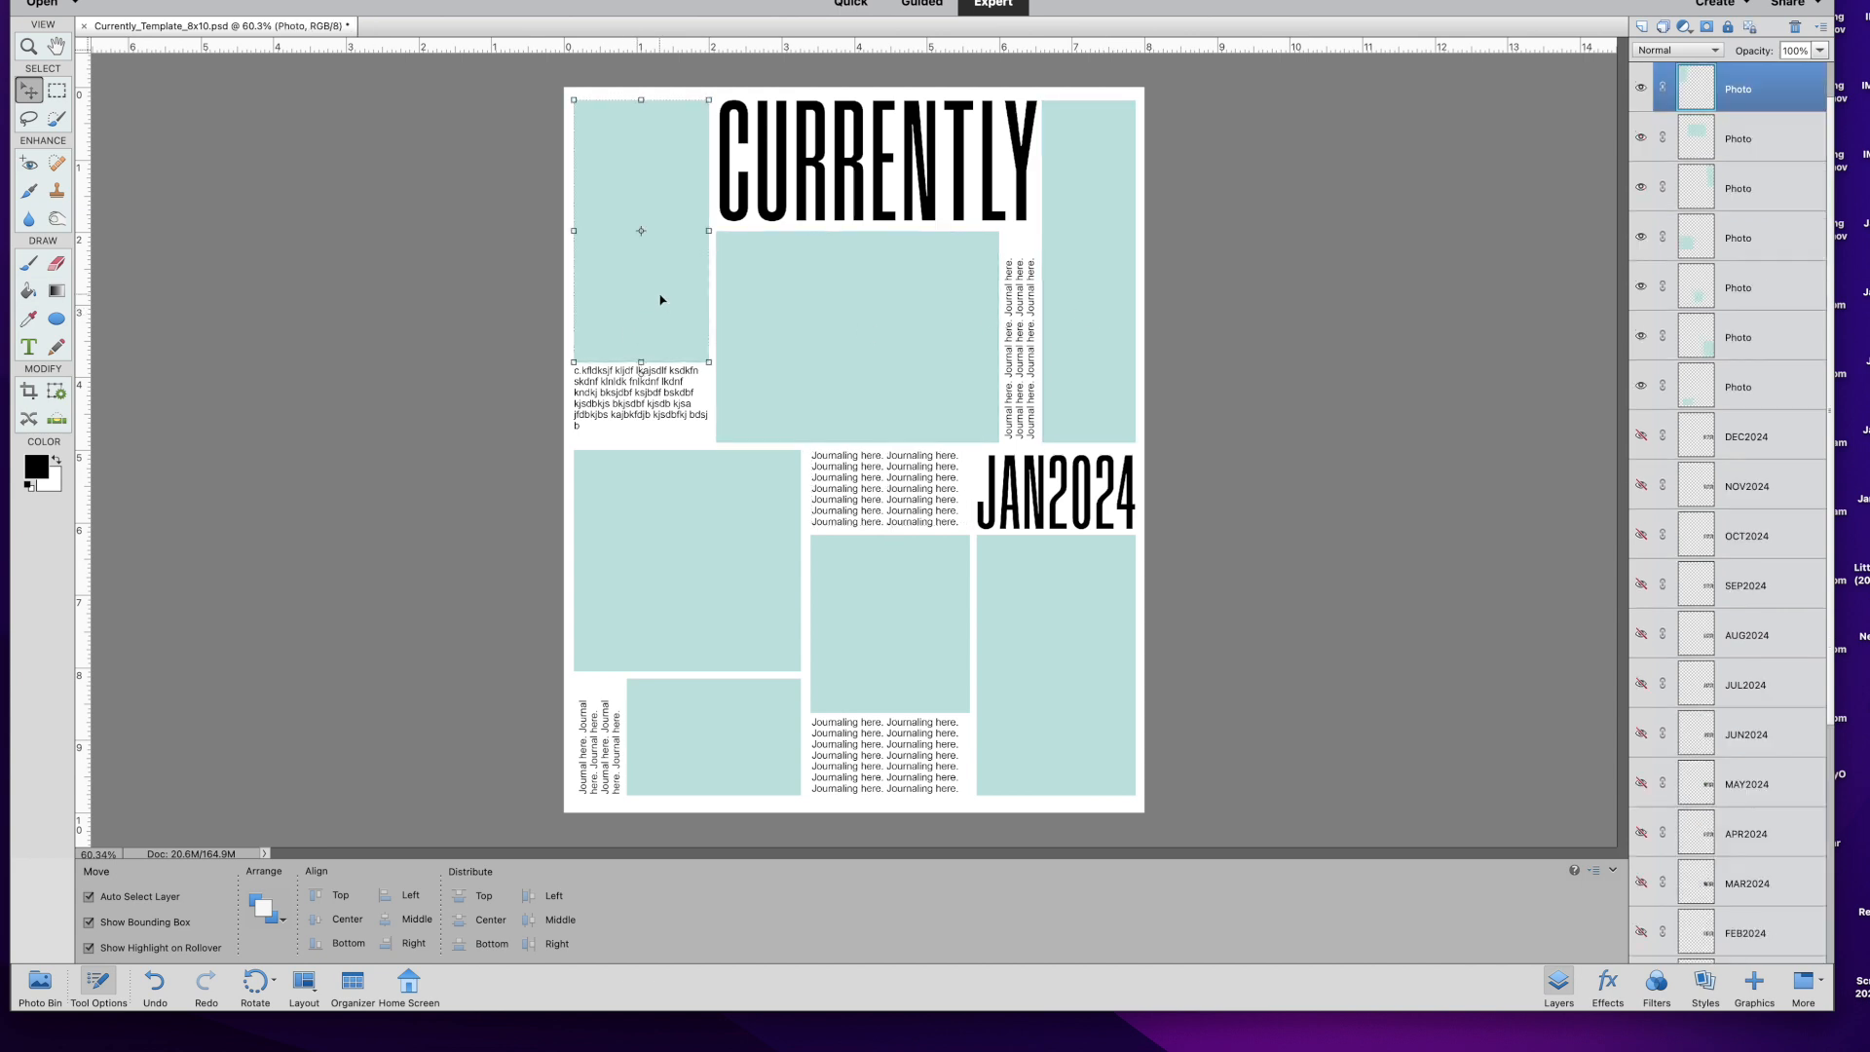
left_click(697, 555)
left_click(674, 276)
left_click(40, 983)
left_click_drag(360, 923, 660, 231)
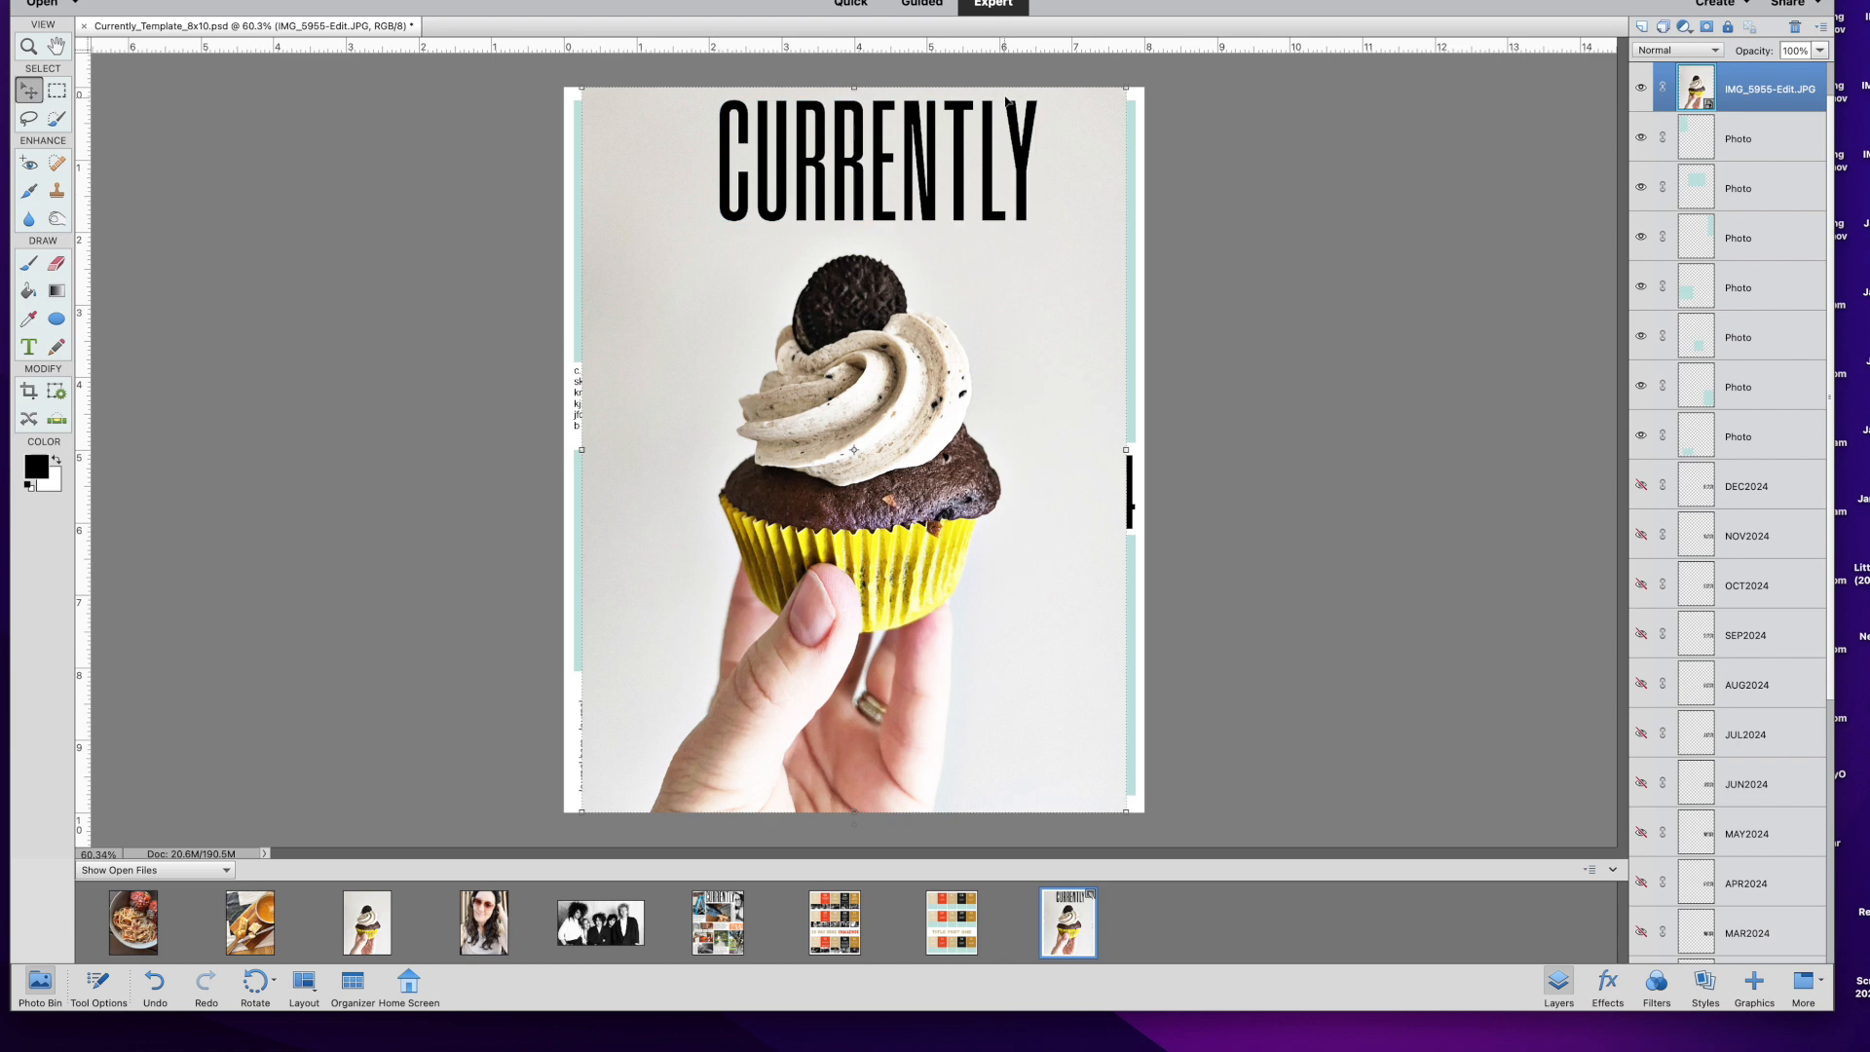
Shrink the cupcake photo and position it over the upper-left photo placeholder so it fully covers the box.
left_click_drag(1127, 88, 706, 527)
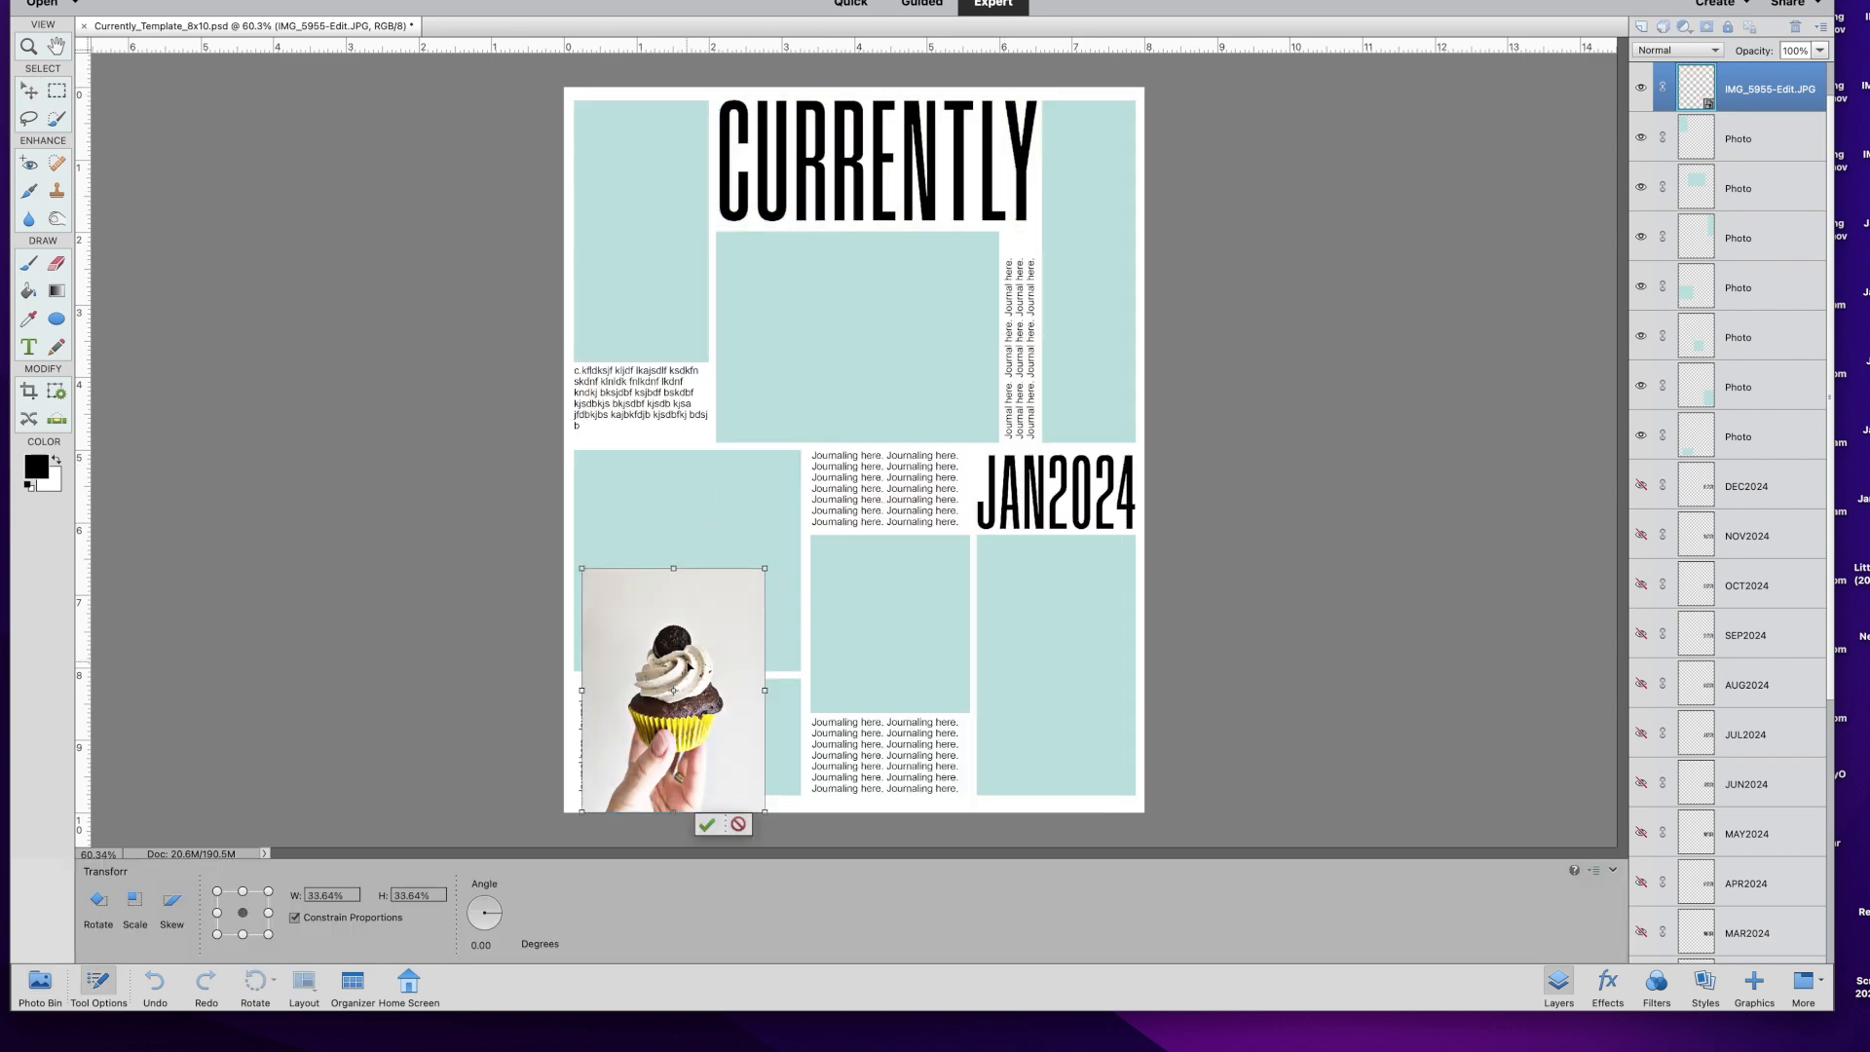
key("Return")
left_click_drag(684, 672, 645, 211)
left_click_drag(735, 335, 760, 371)
key("Return")
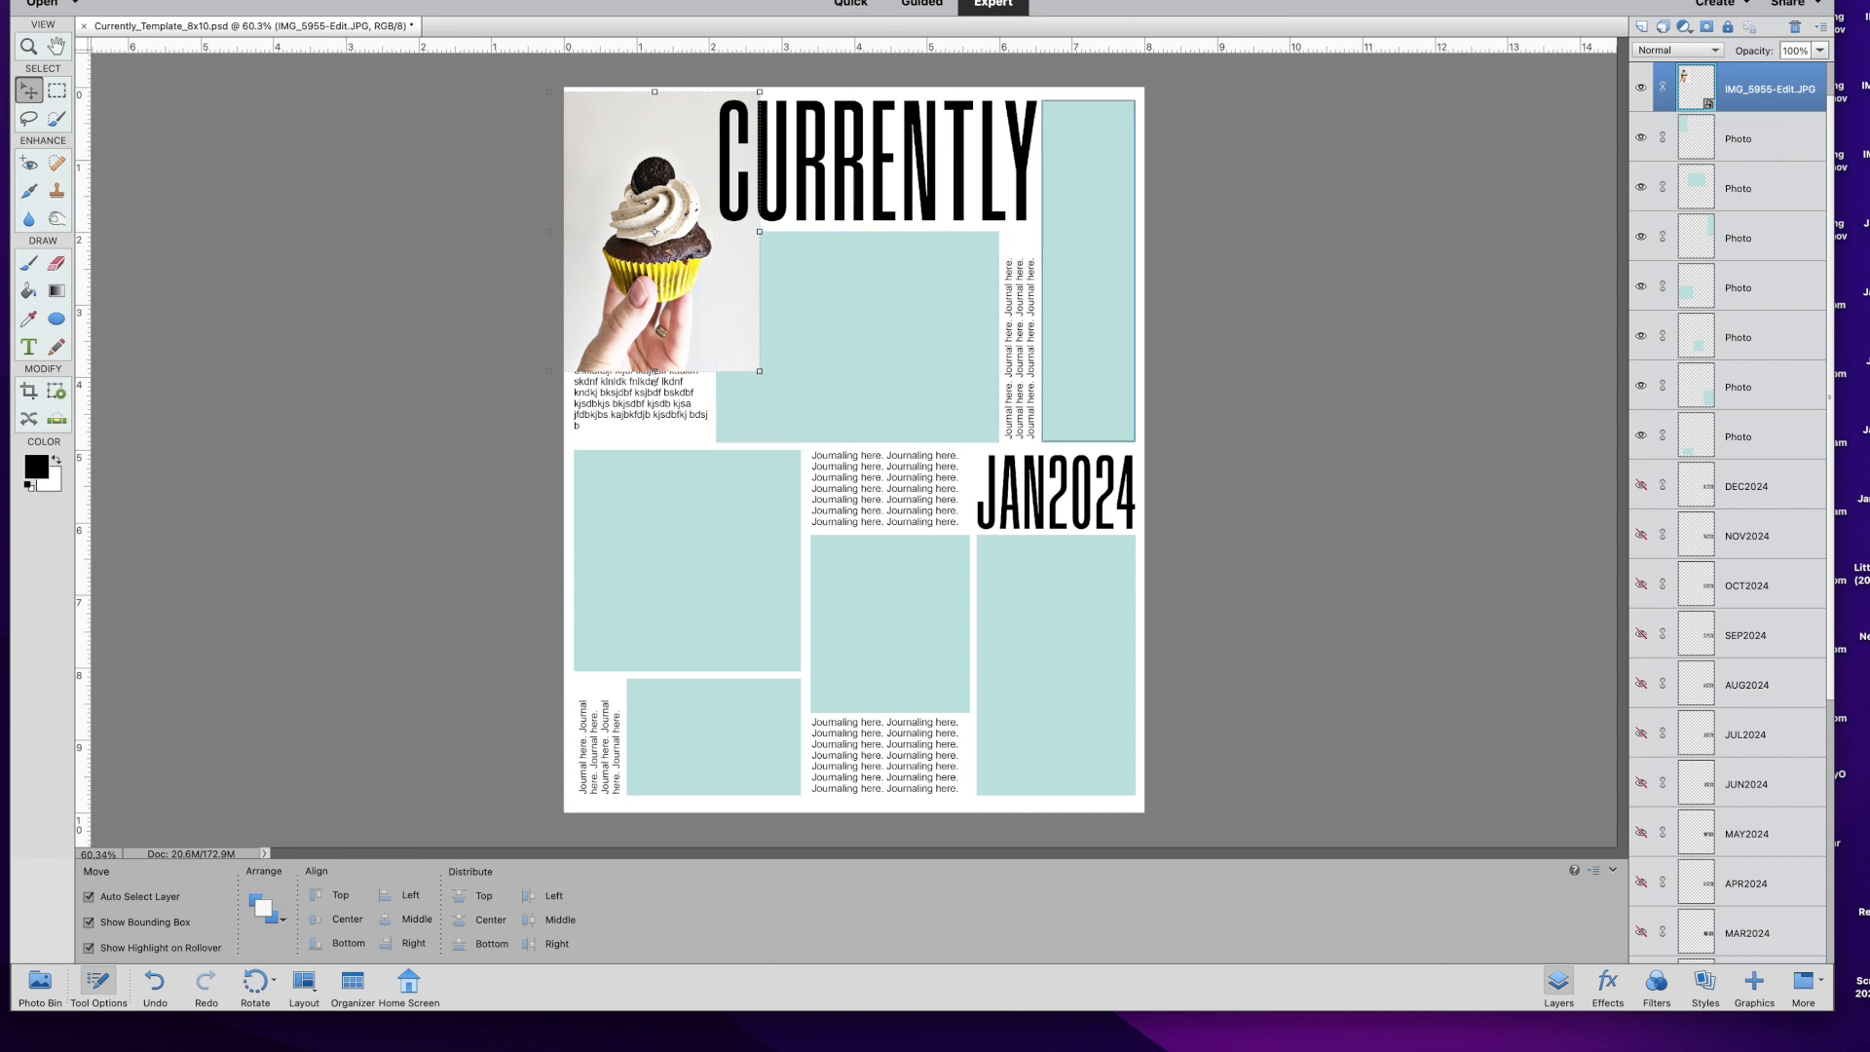
Clip the cupcake photo to the upper-left placeholder, then enlarge it slightly and centre the cupcake within the box.
key("super")
key("super+g")
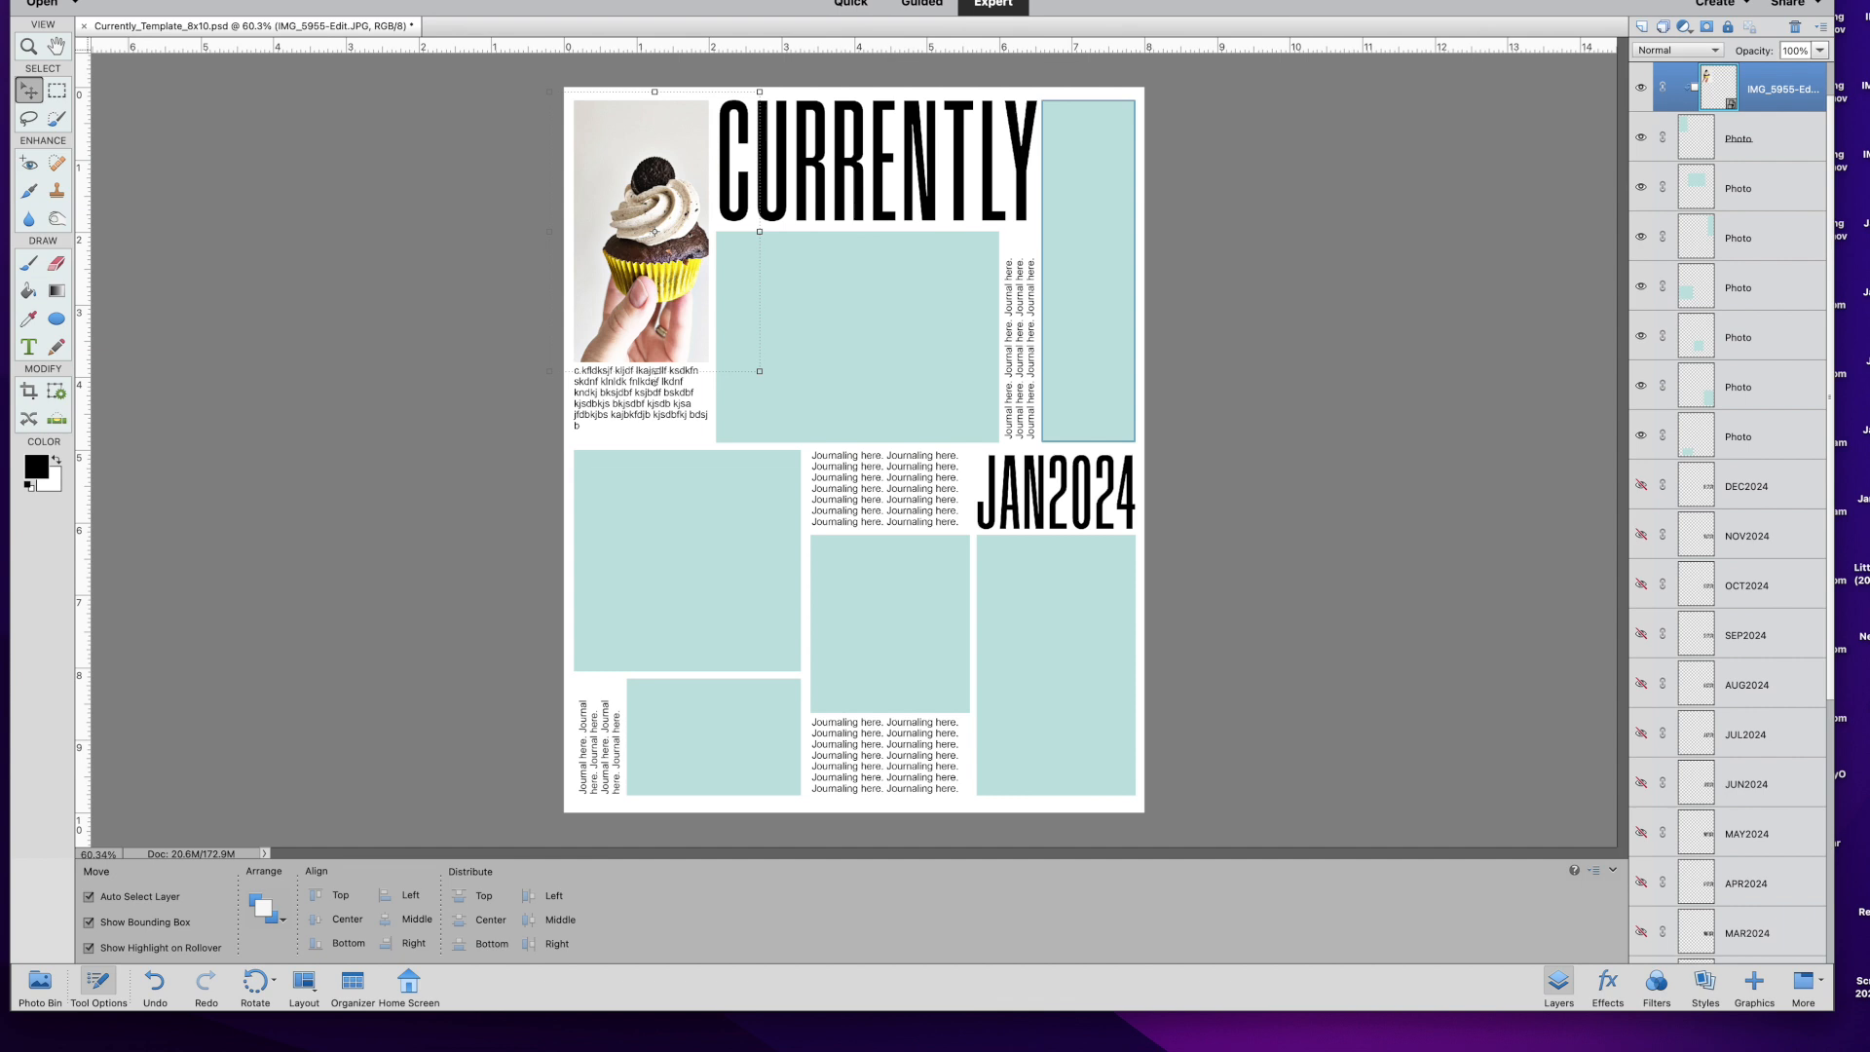
left_click_drag(666, 258, 652, 257)
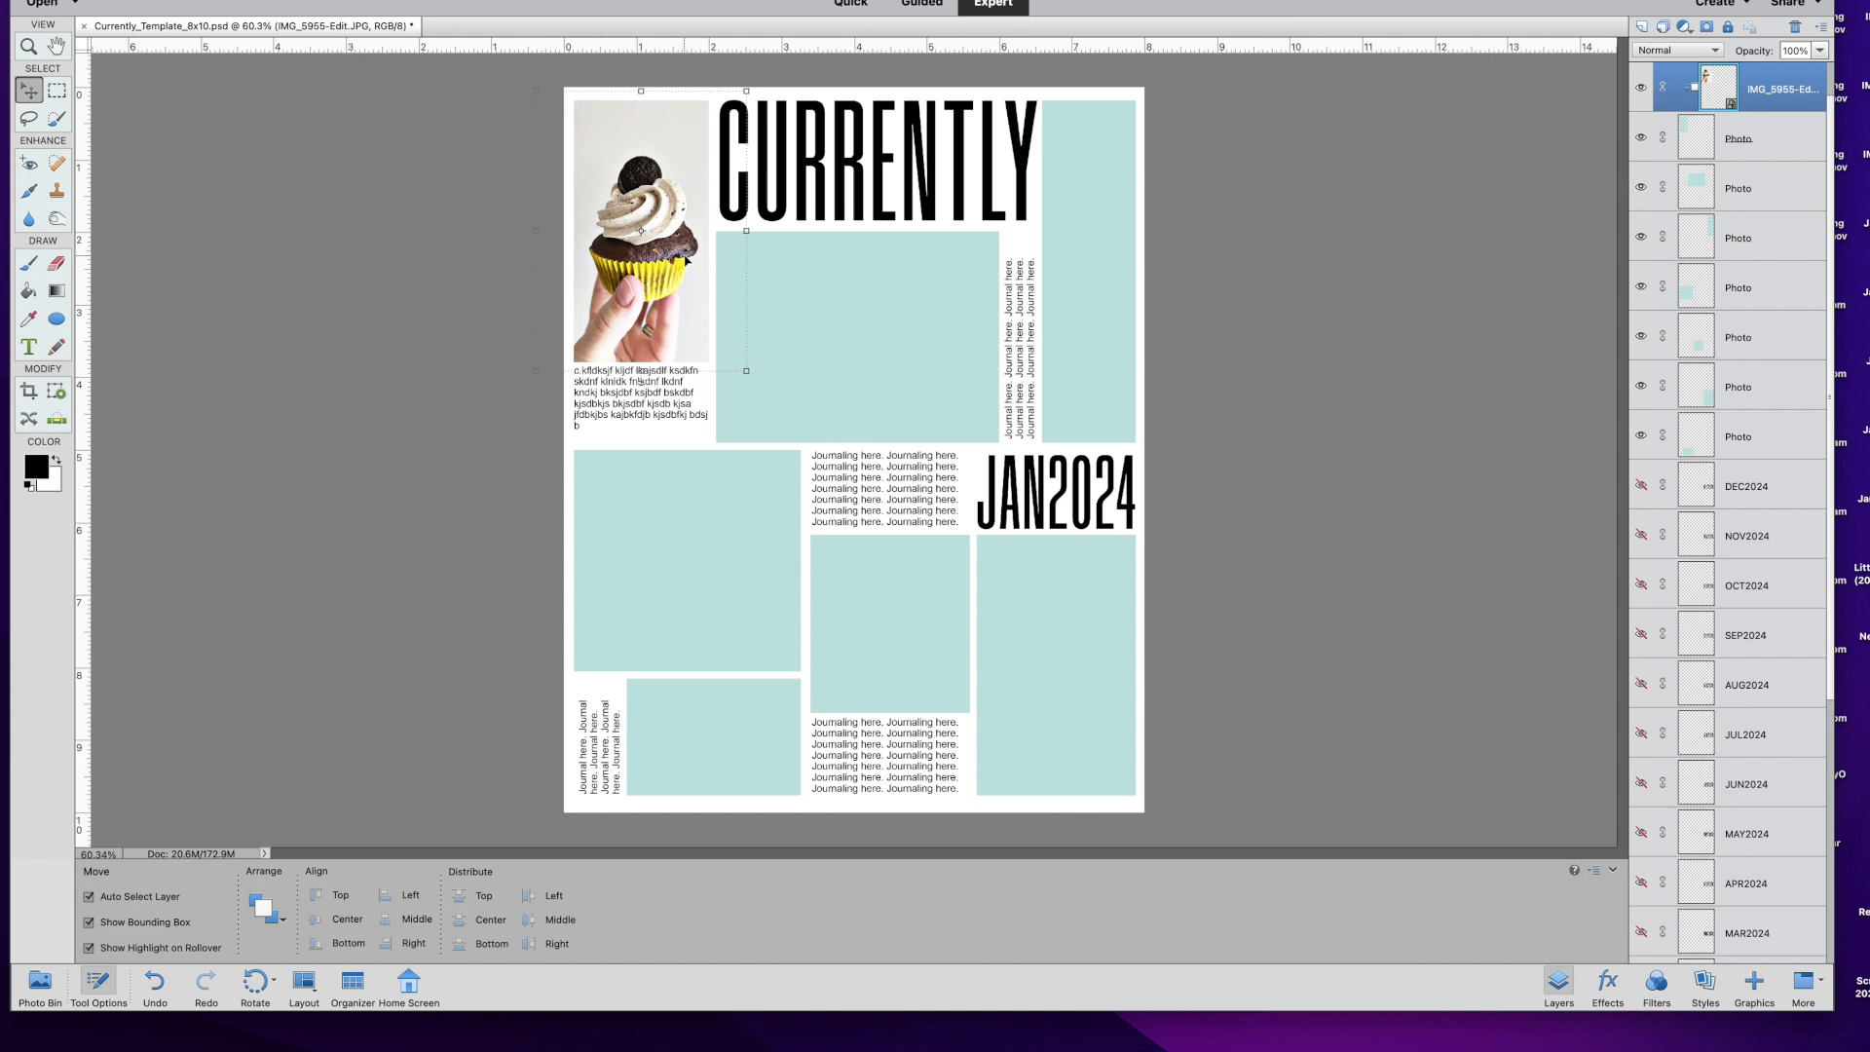
left_click_drag(746, 370, 781, 370)
left_click_drag(680, 183, 662, 179)
left_click(623, 545)
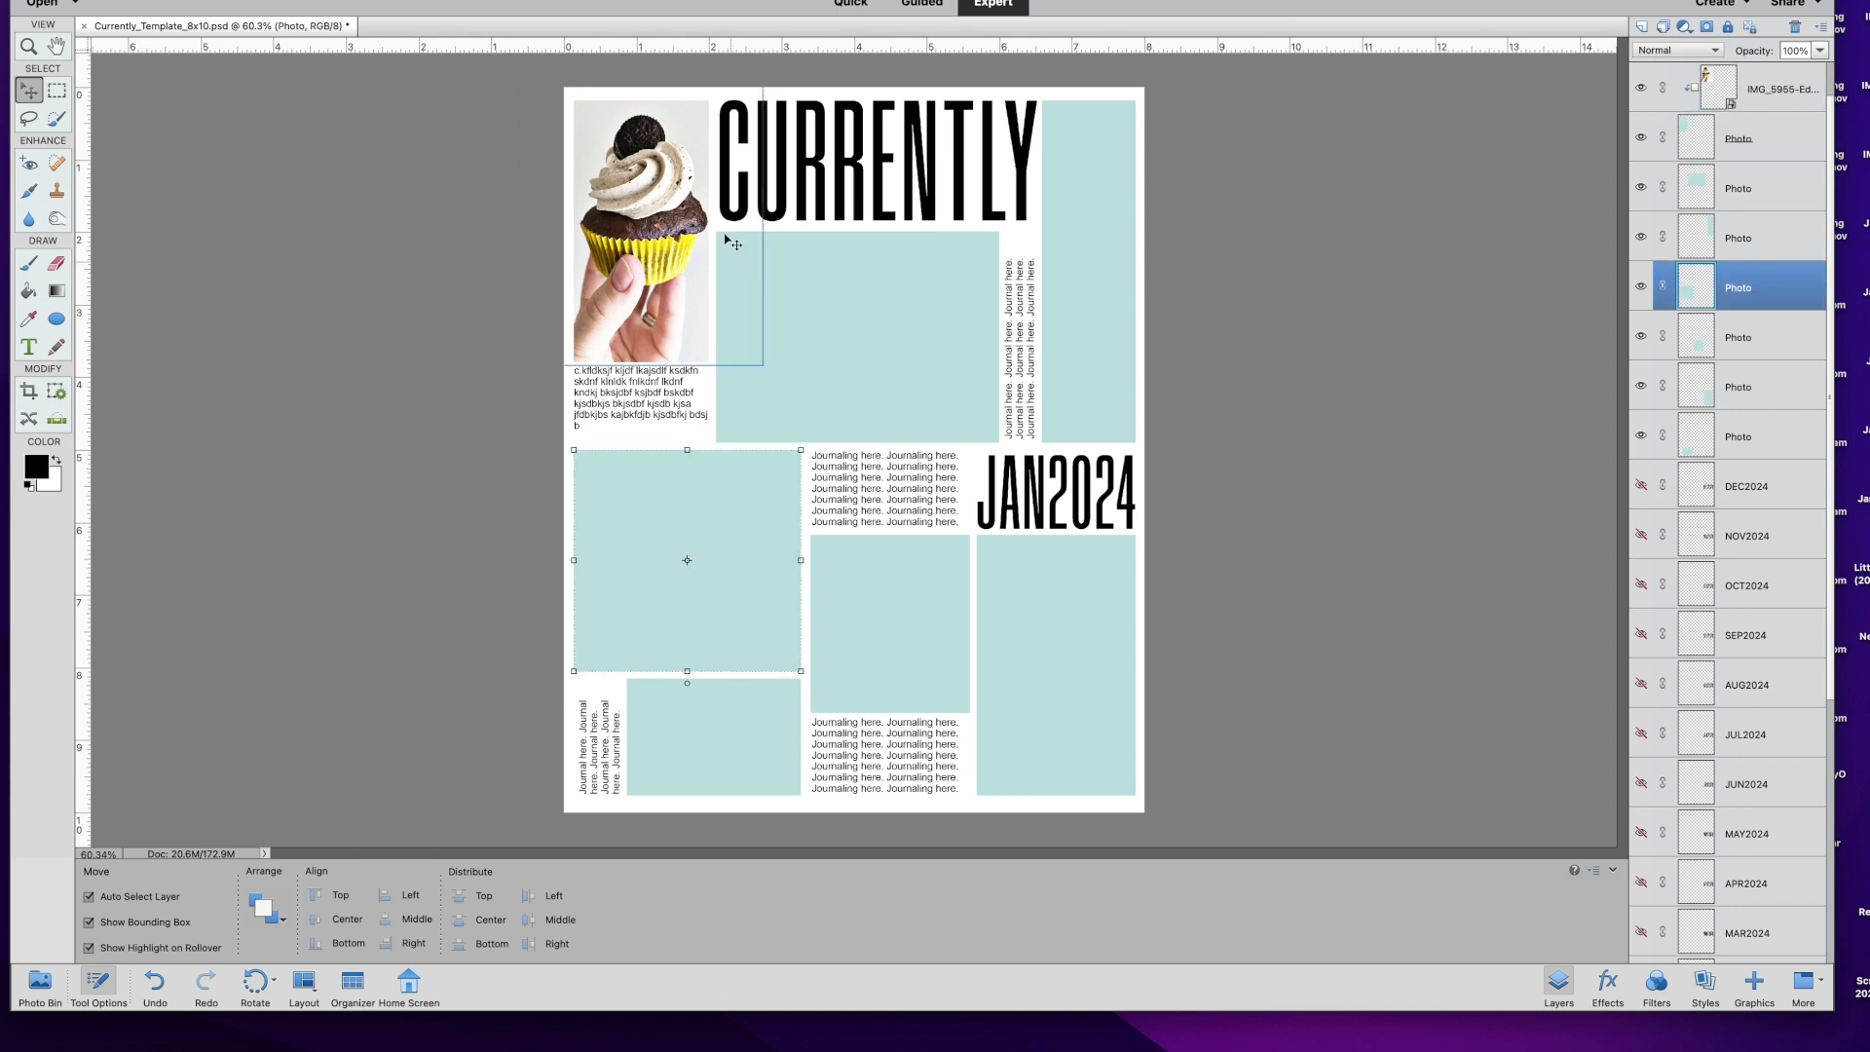
left_click(890, 305)
left_click(1096, 299)
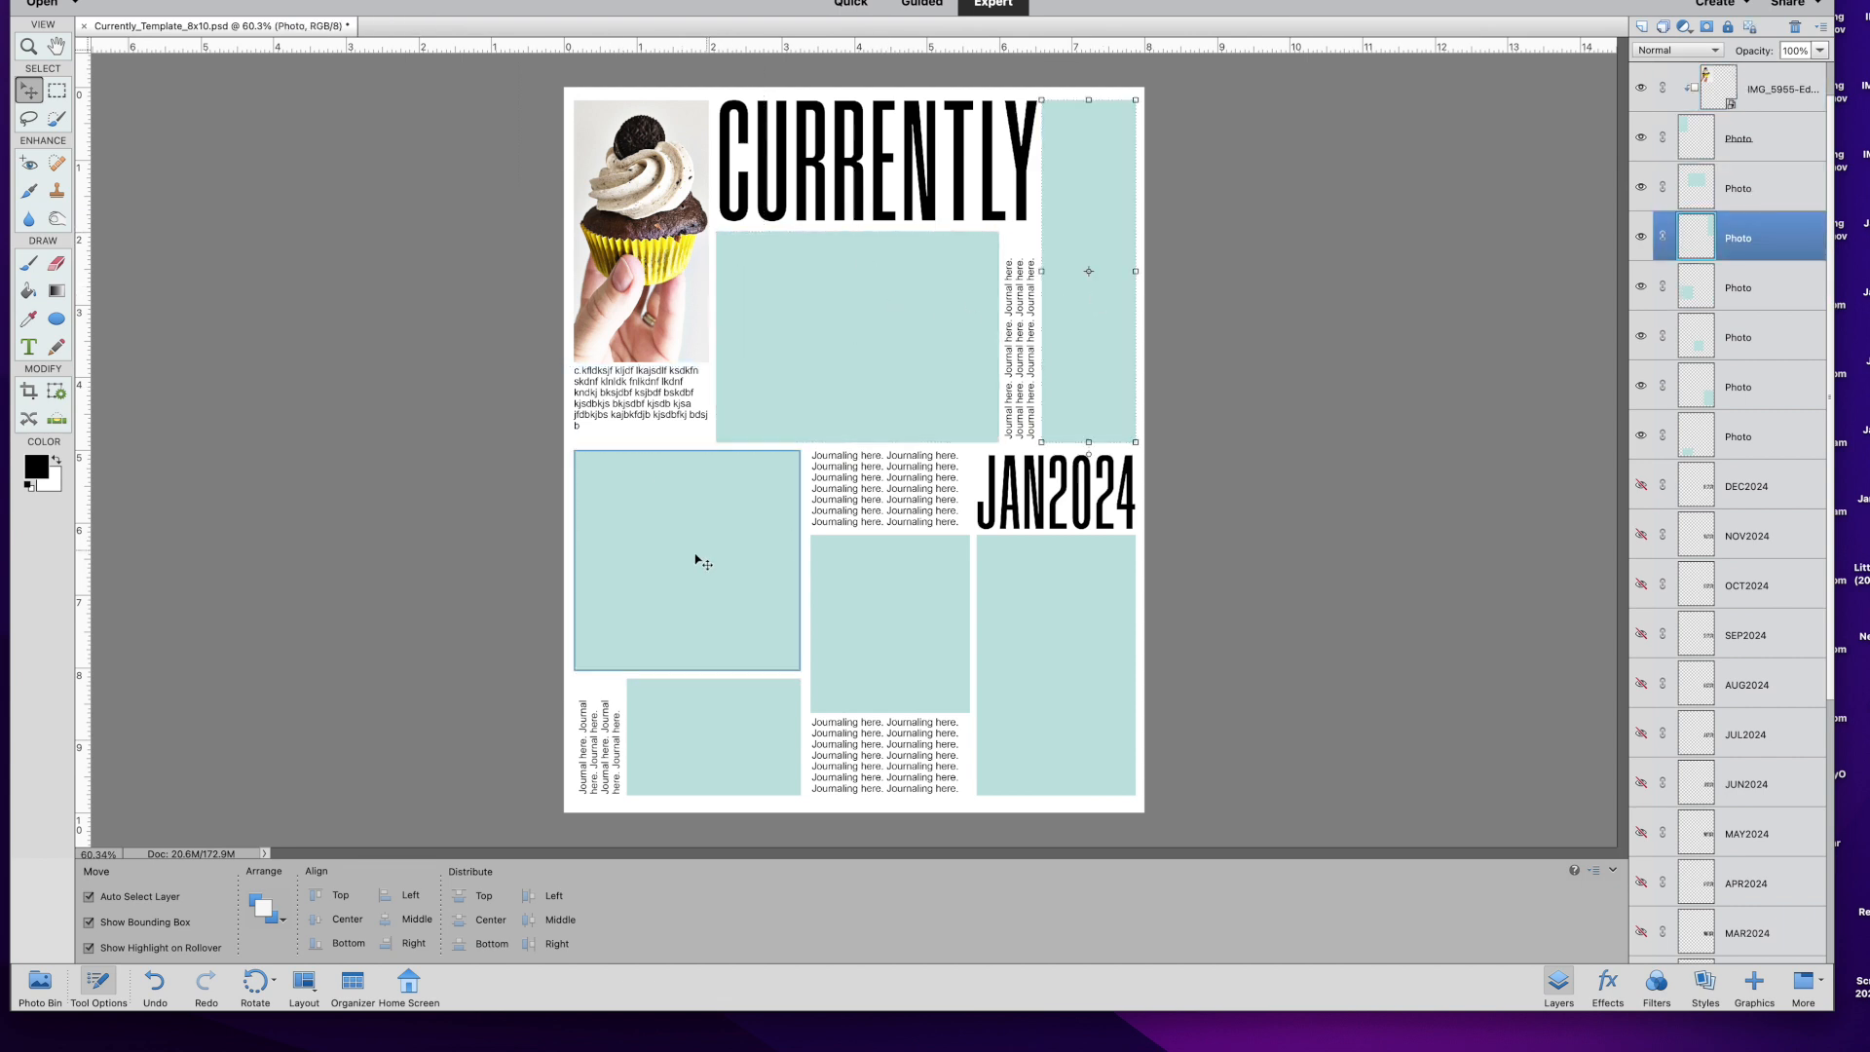
left_click(682, 563)
left_click(731, 718)
left_click(905, 650)
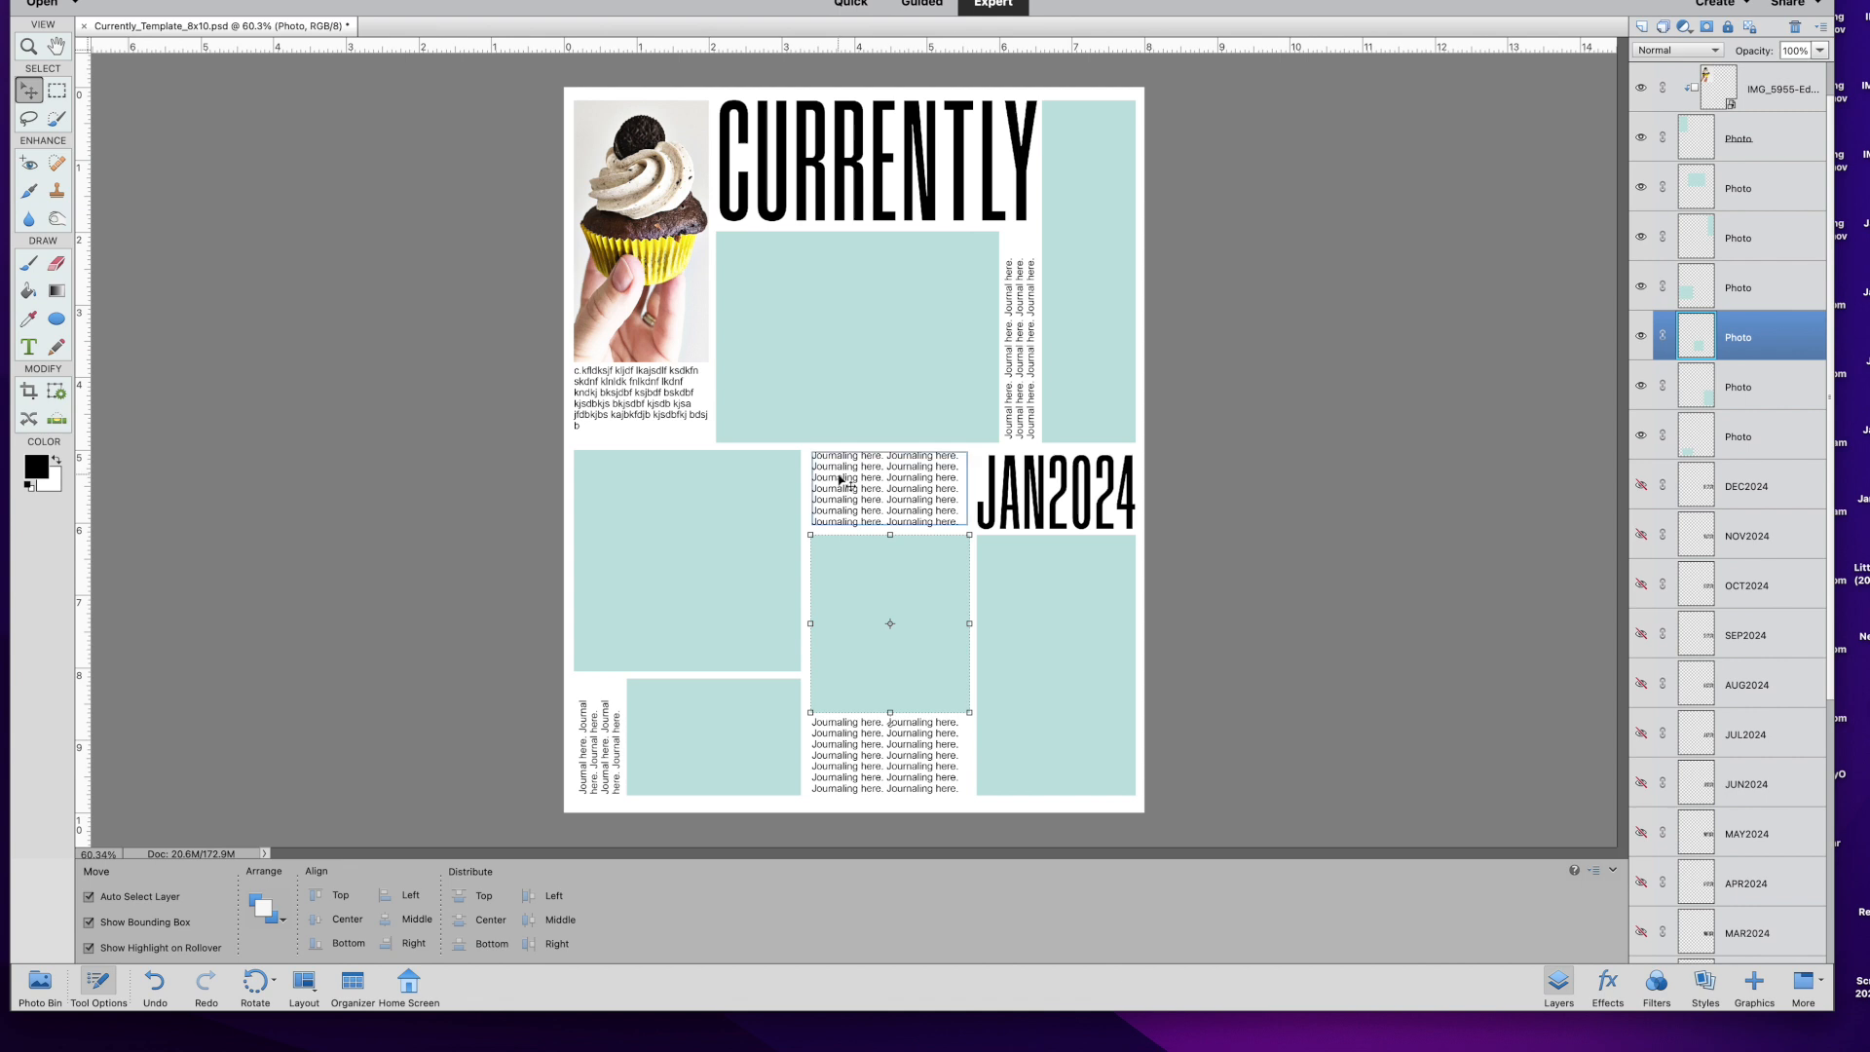
left_click(1096, 627)
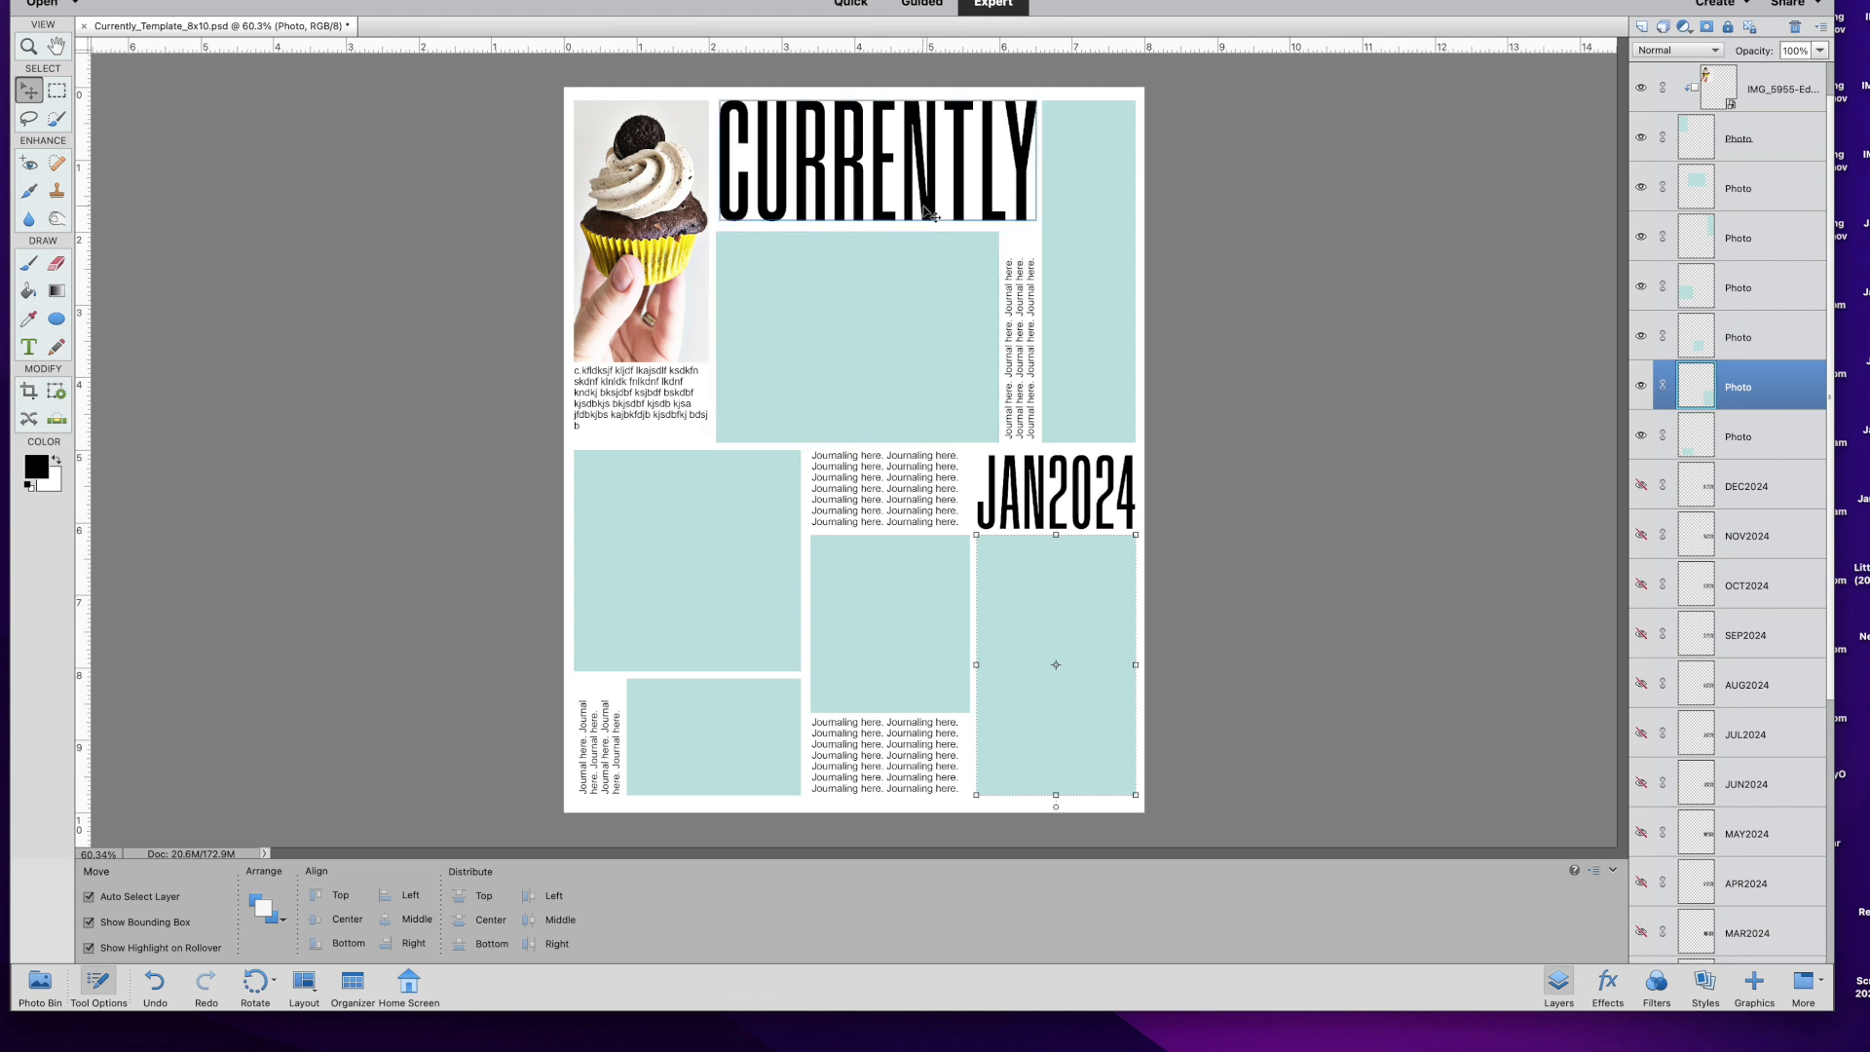
Fill the CURRENTLY title layer with a custom golden yellow, keeping transparency preserved.
left_click(877, 160)
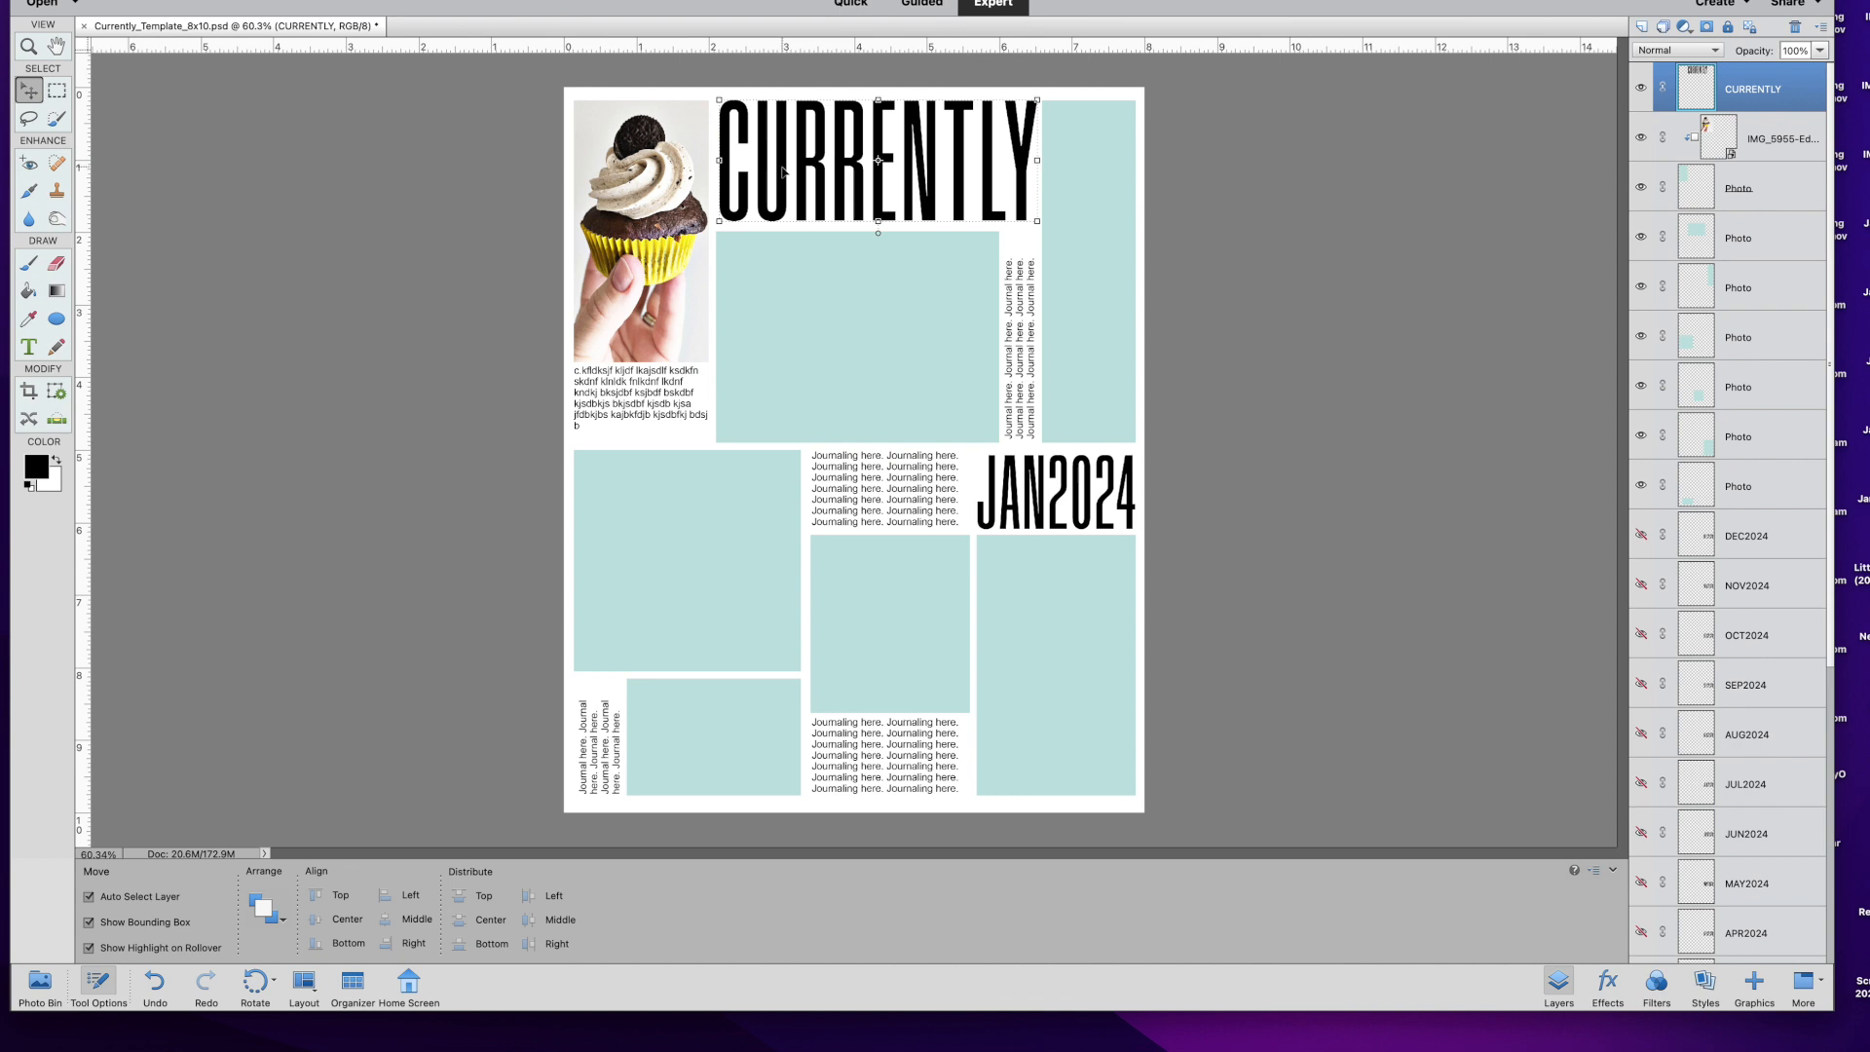
left_click(297, 2)
left_click(356, 126)
left_click(603, 173)
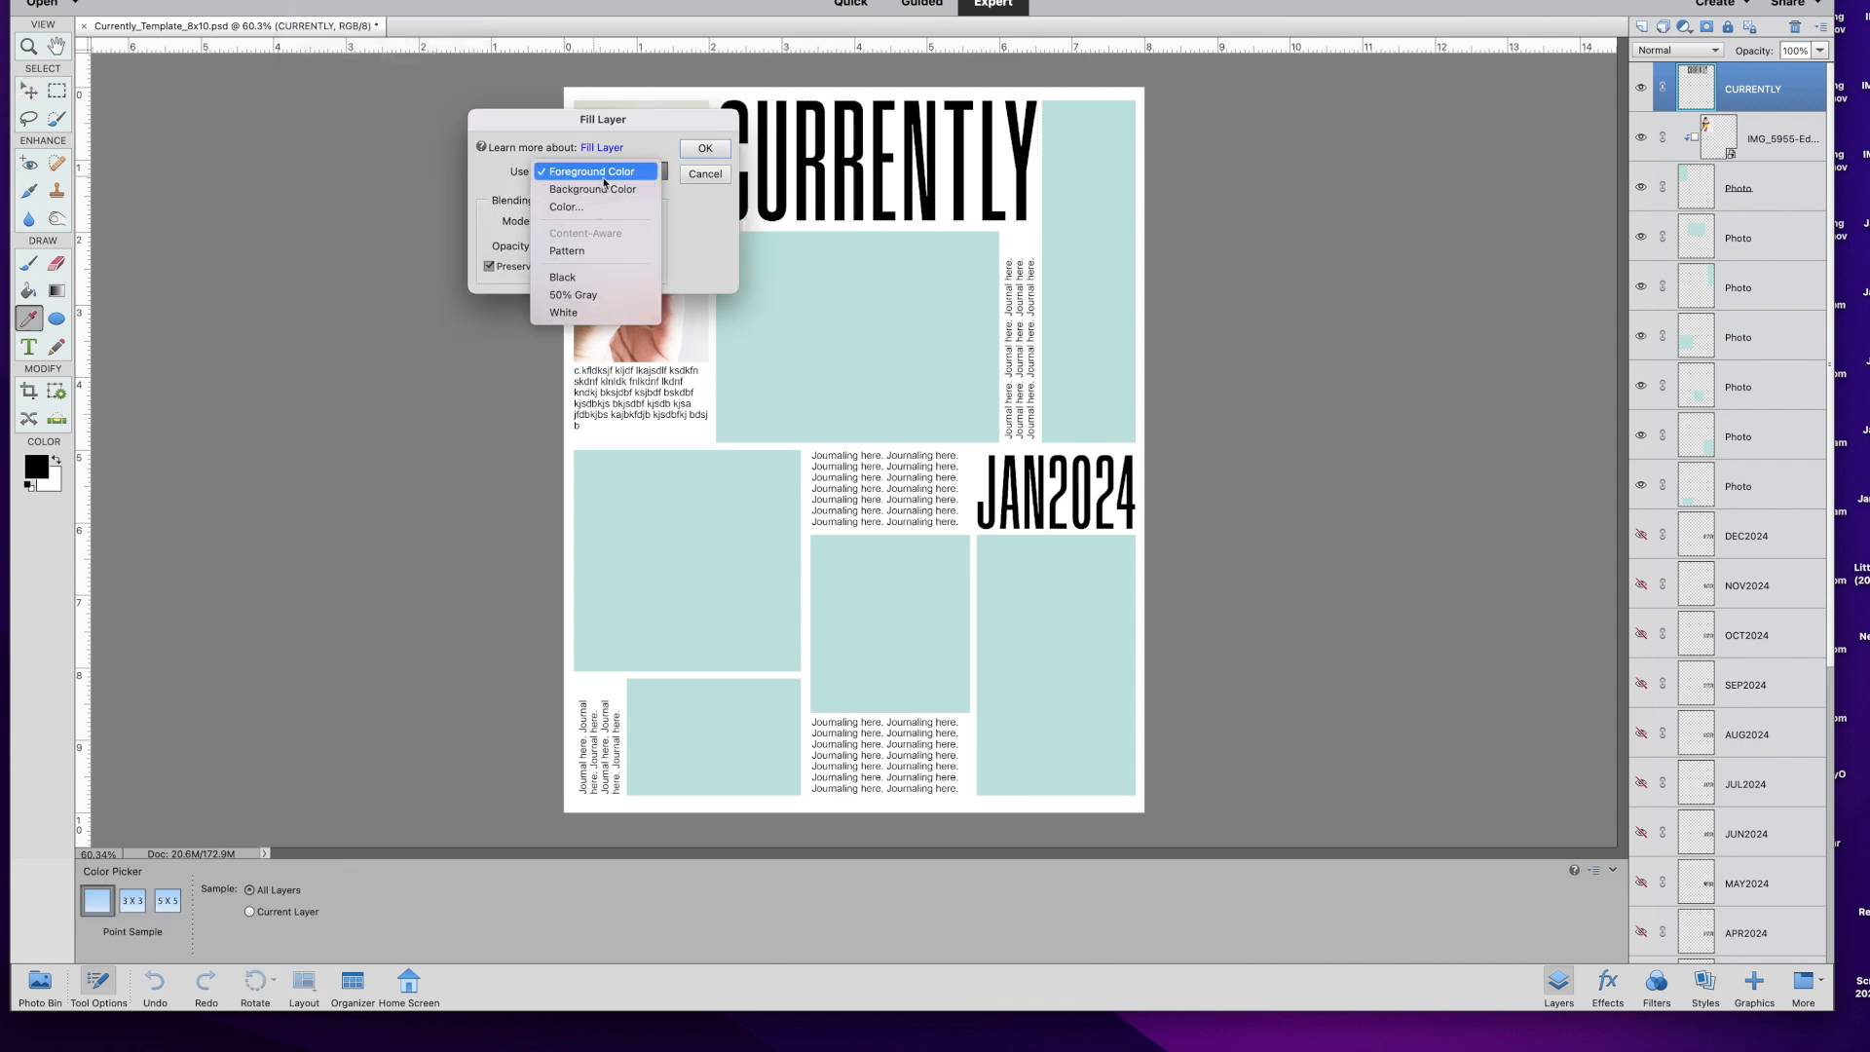
left_click(567, 206)
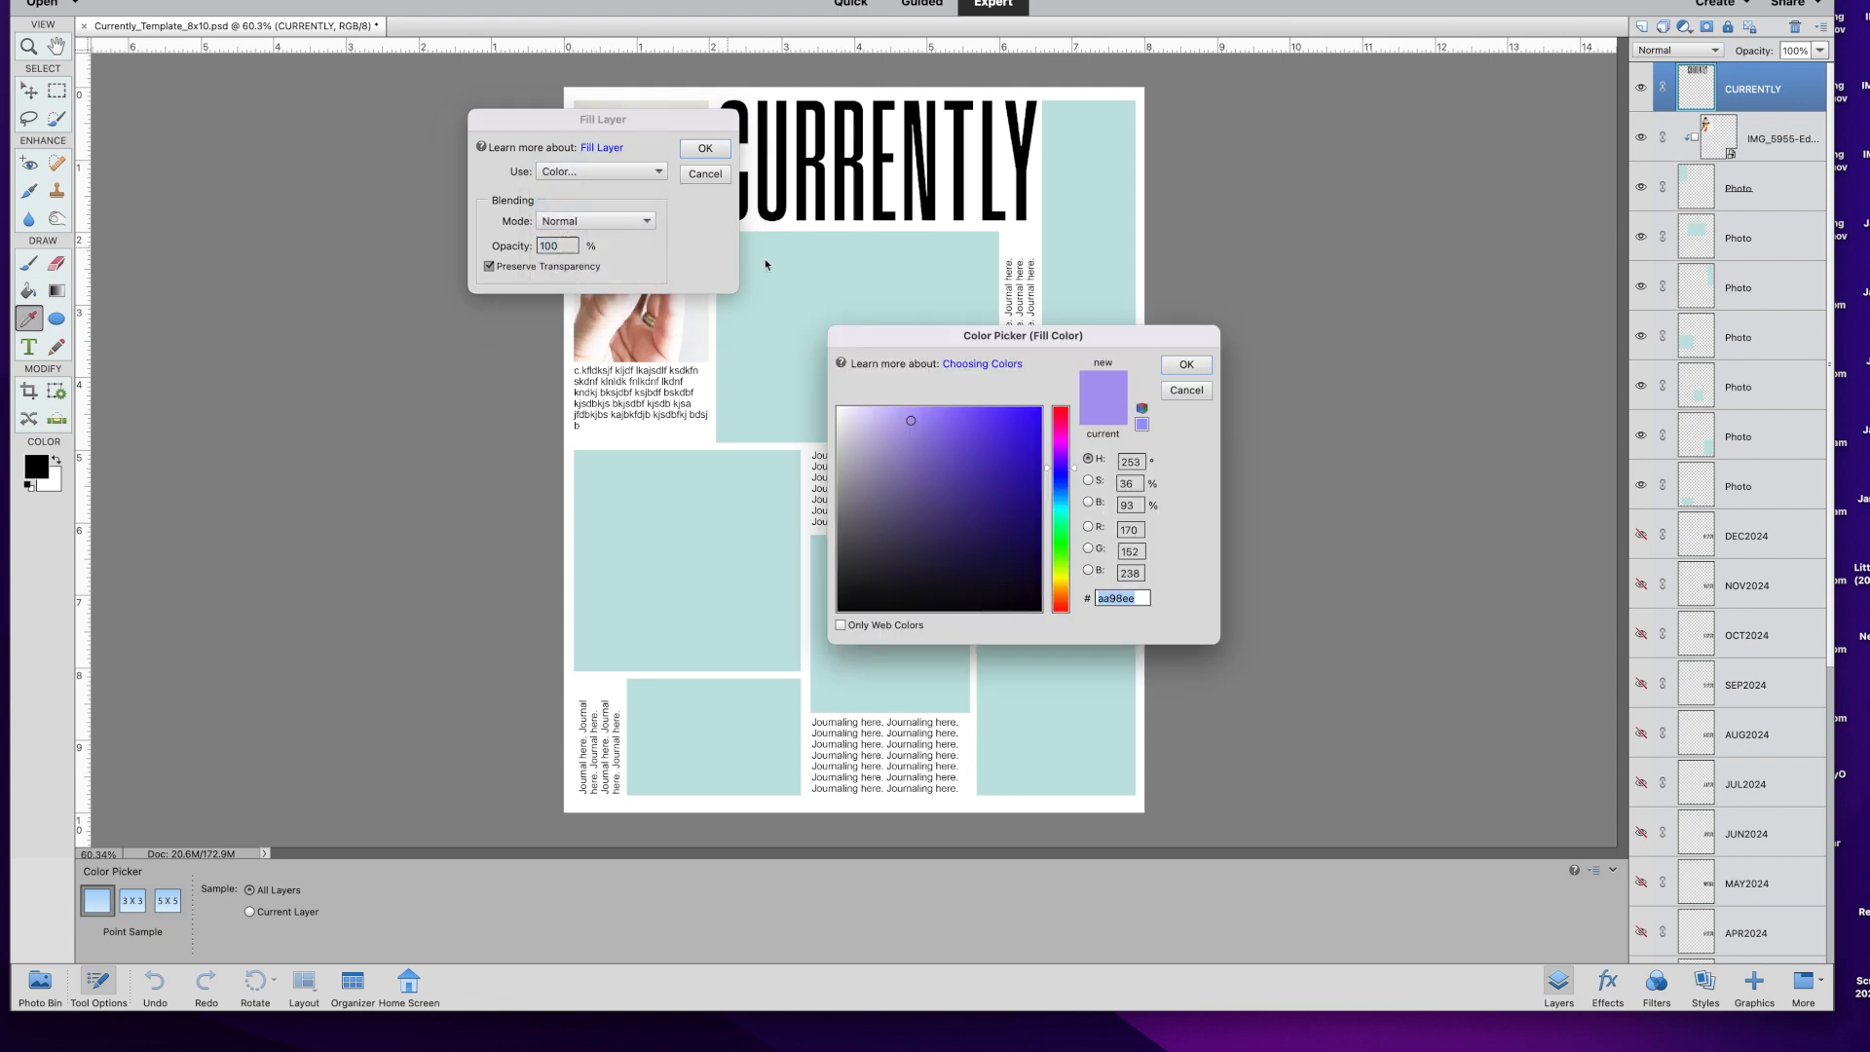
left_click_drag(988, 436, 891, 469)
left_click_drag(1063, 493, 1062, 587)
mouse_move(969, 421)
left_mouse_down()
mouse_move(893, 421)
mouse_move(999, 414)
left_mouse_up()
left_click(1187, 365)
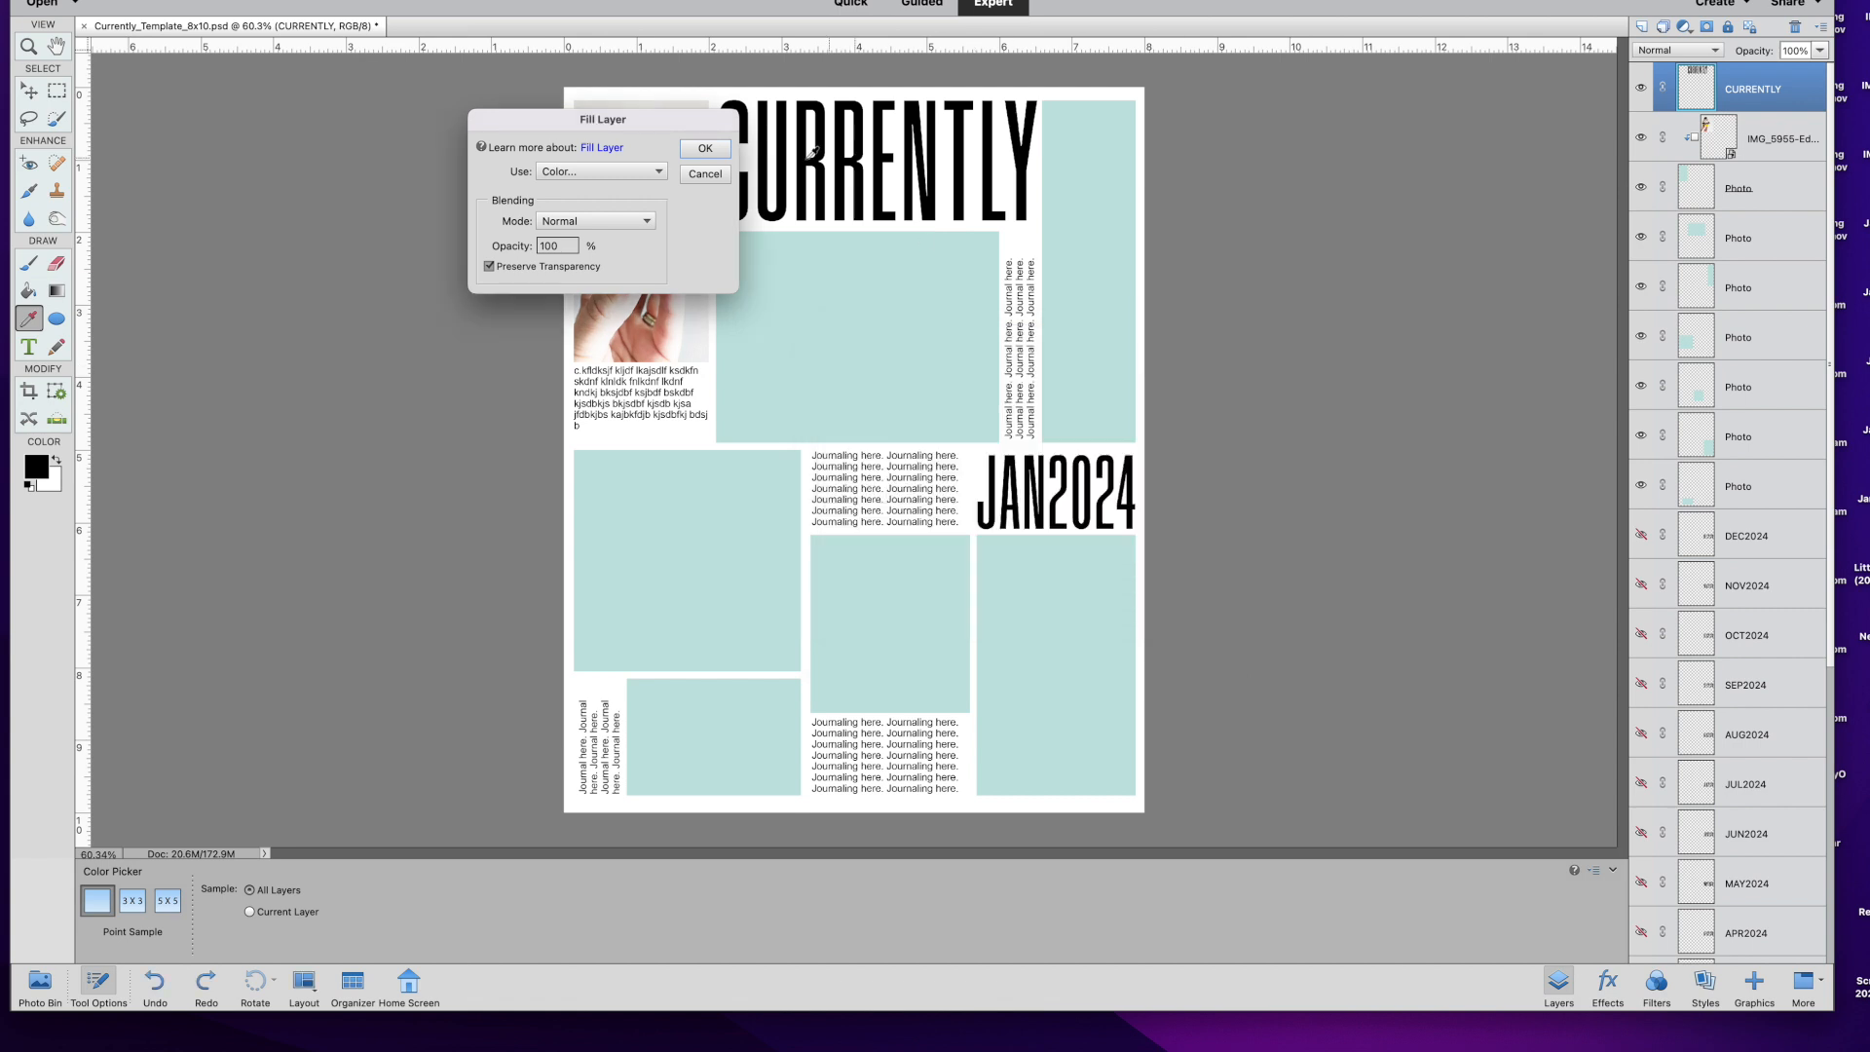
left_click(714, 148)
left_click(1145, 378)
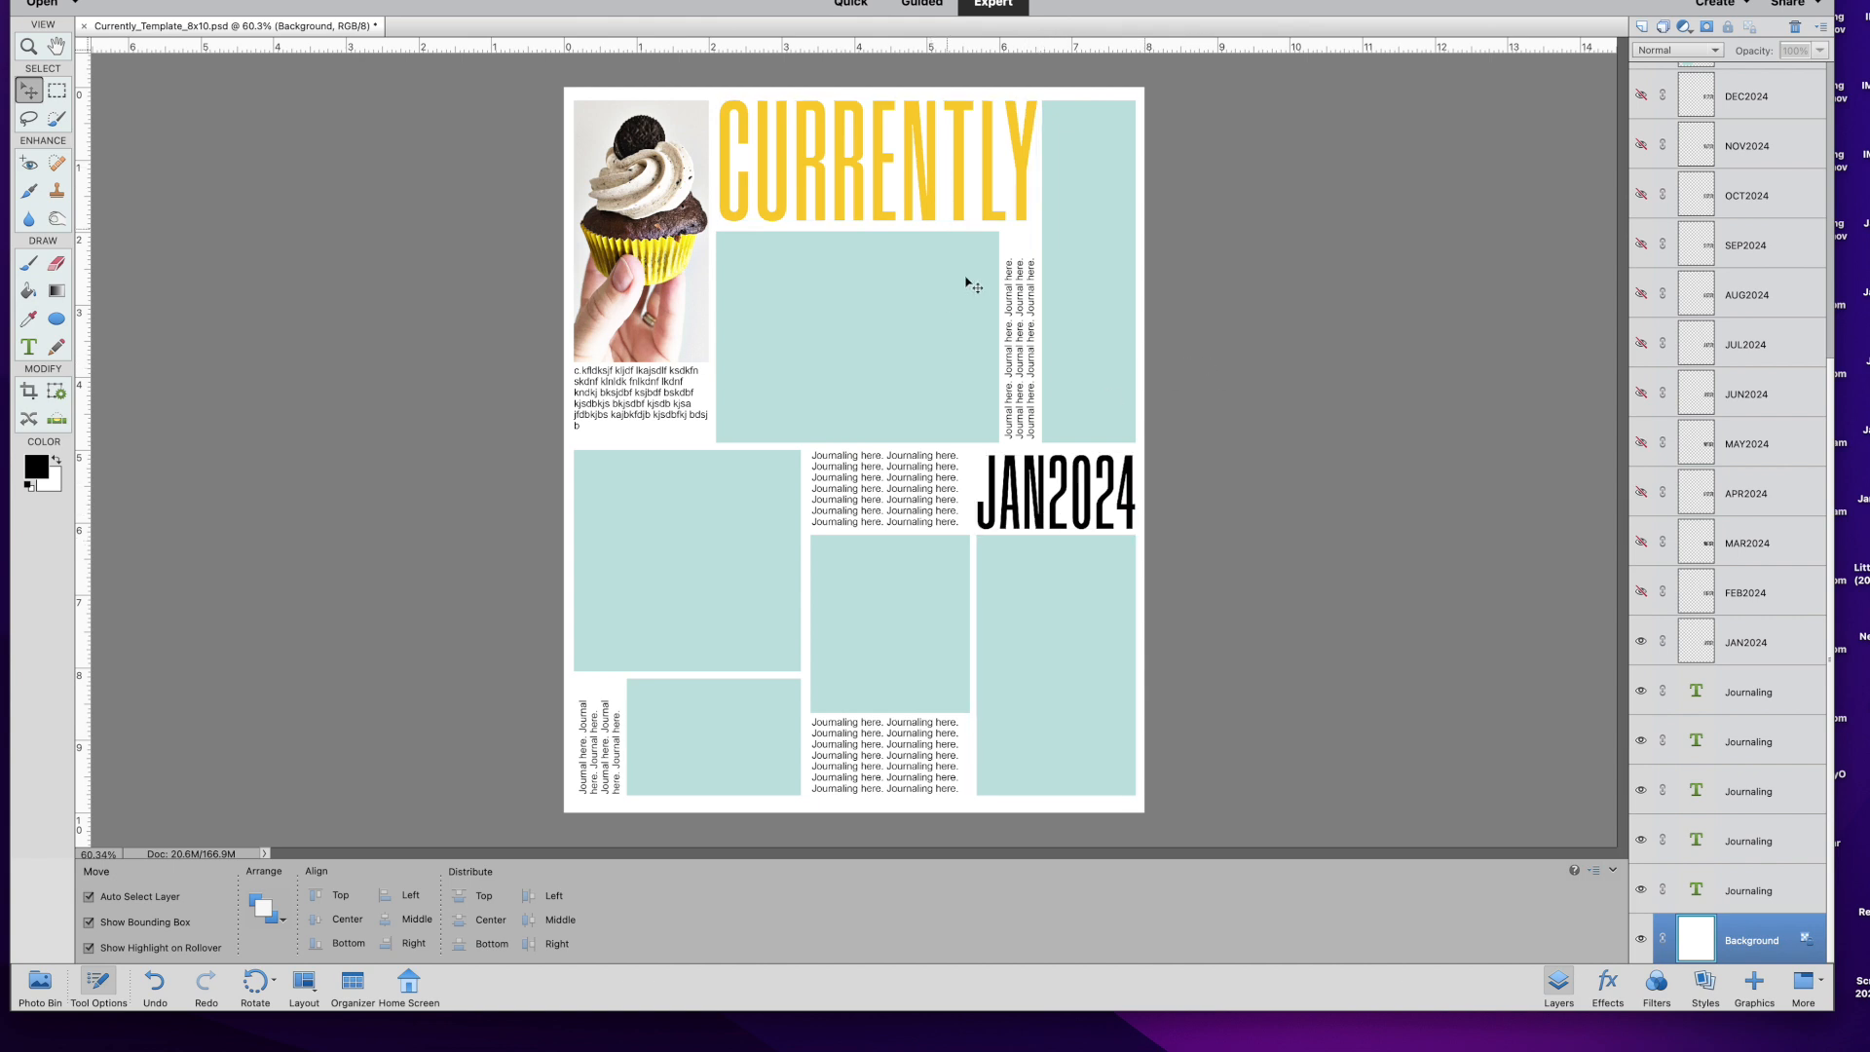
Sample the golden yellow from the CURRENTLY title and fill the JAN2024 title layer with that foreground colour.
left_click(1054, 492)
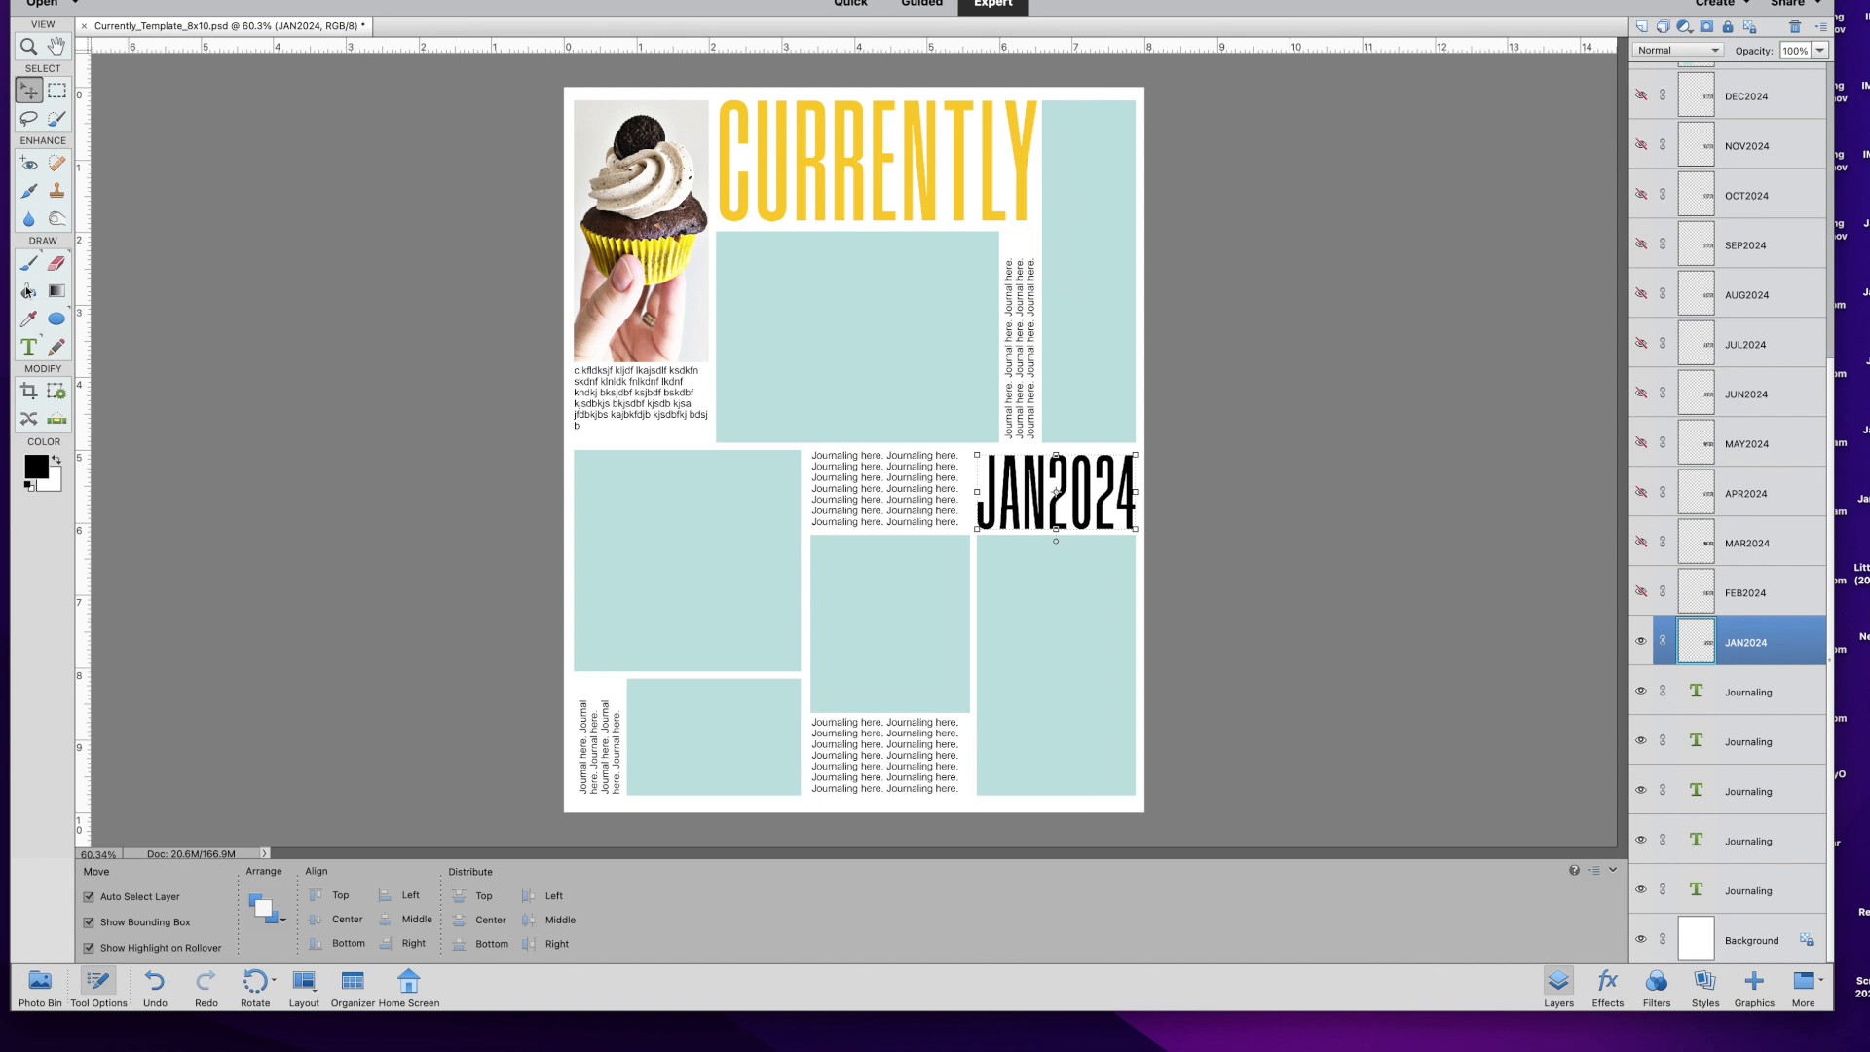
left_click(30, 319)
left_click(802, 154)
left_click(29, 92)
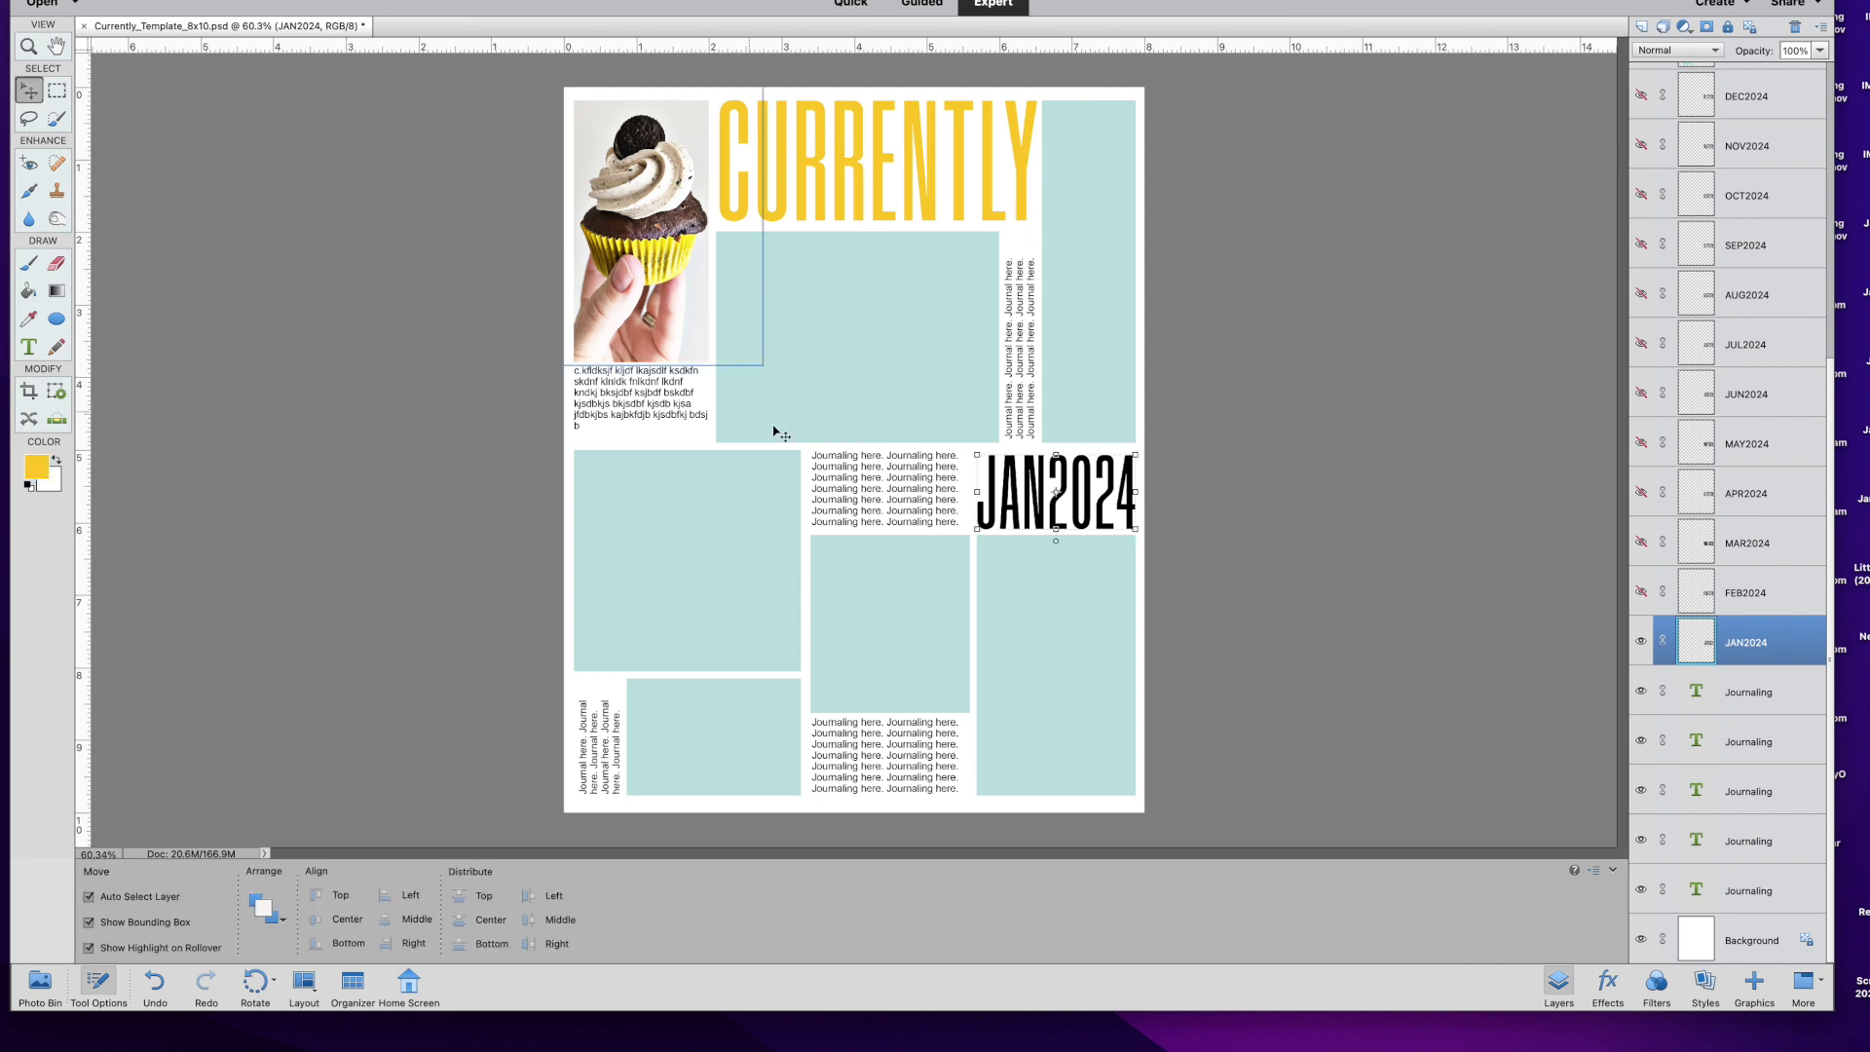
left_click(300, 2)
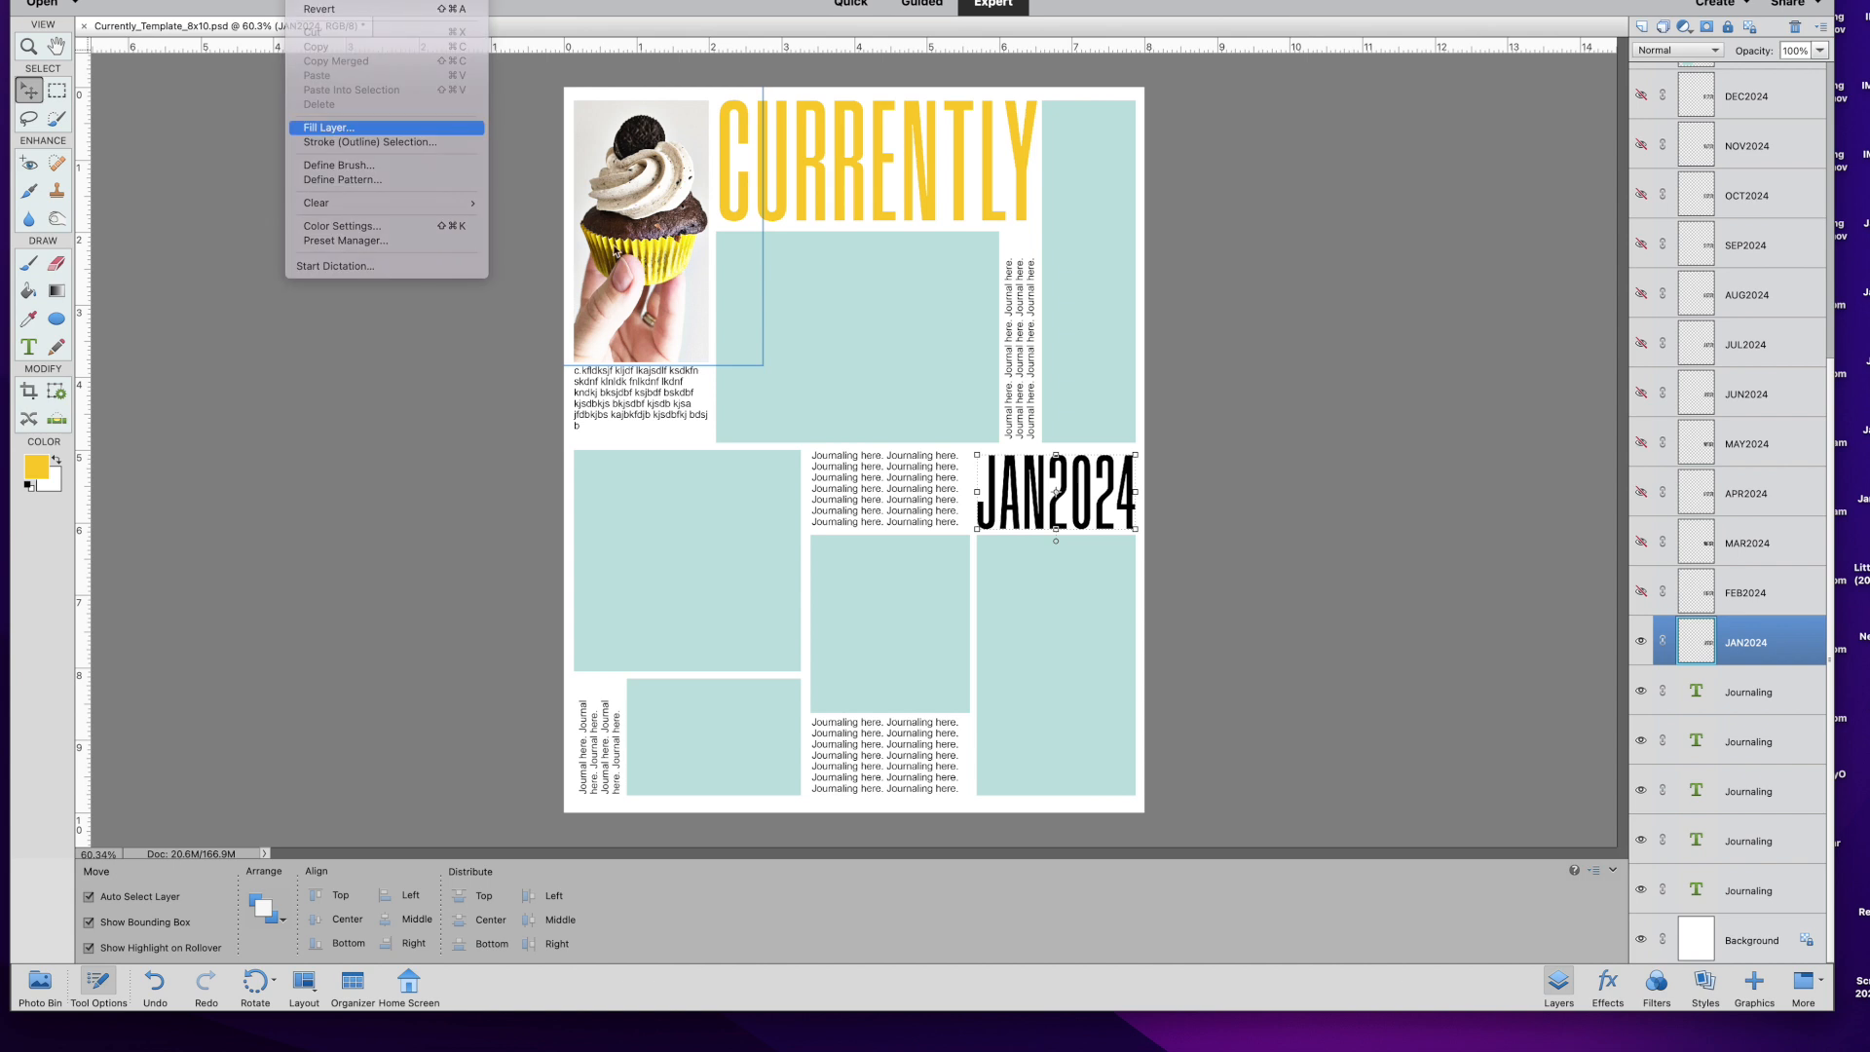
left_click(340, 127)
left_click(601, 173)
left_click(591, 136)
left_click(705, 148)
left_click(942, 436)
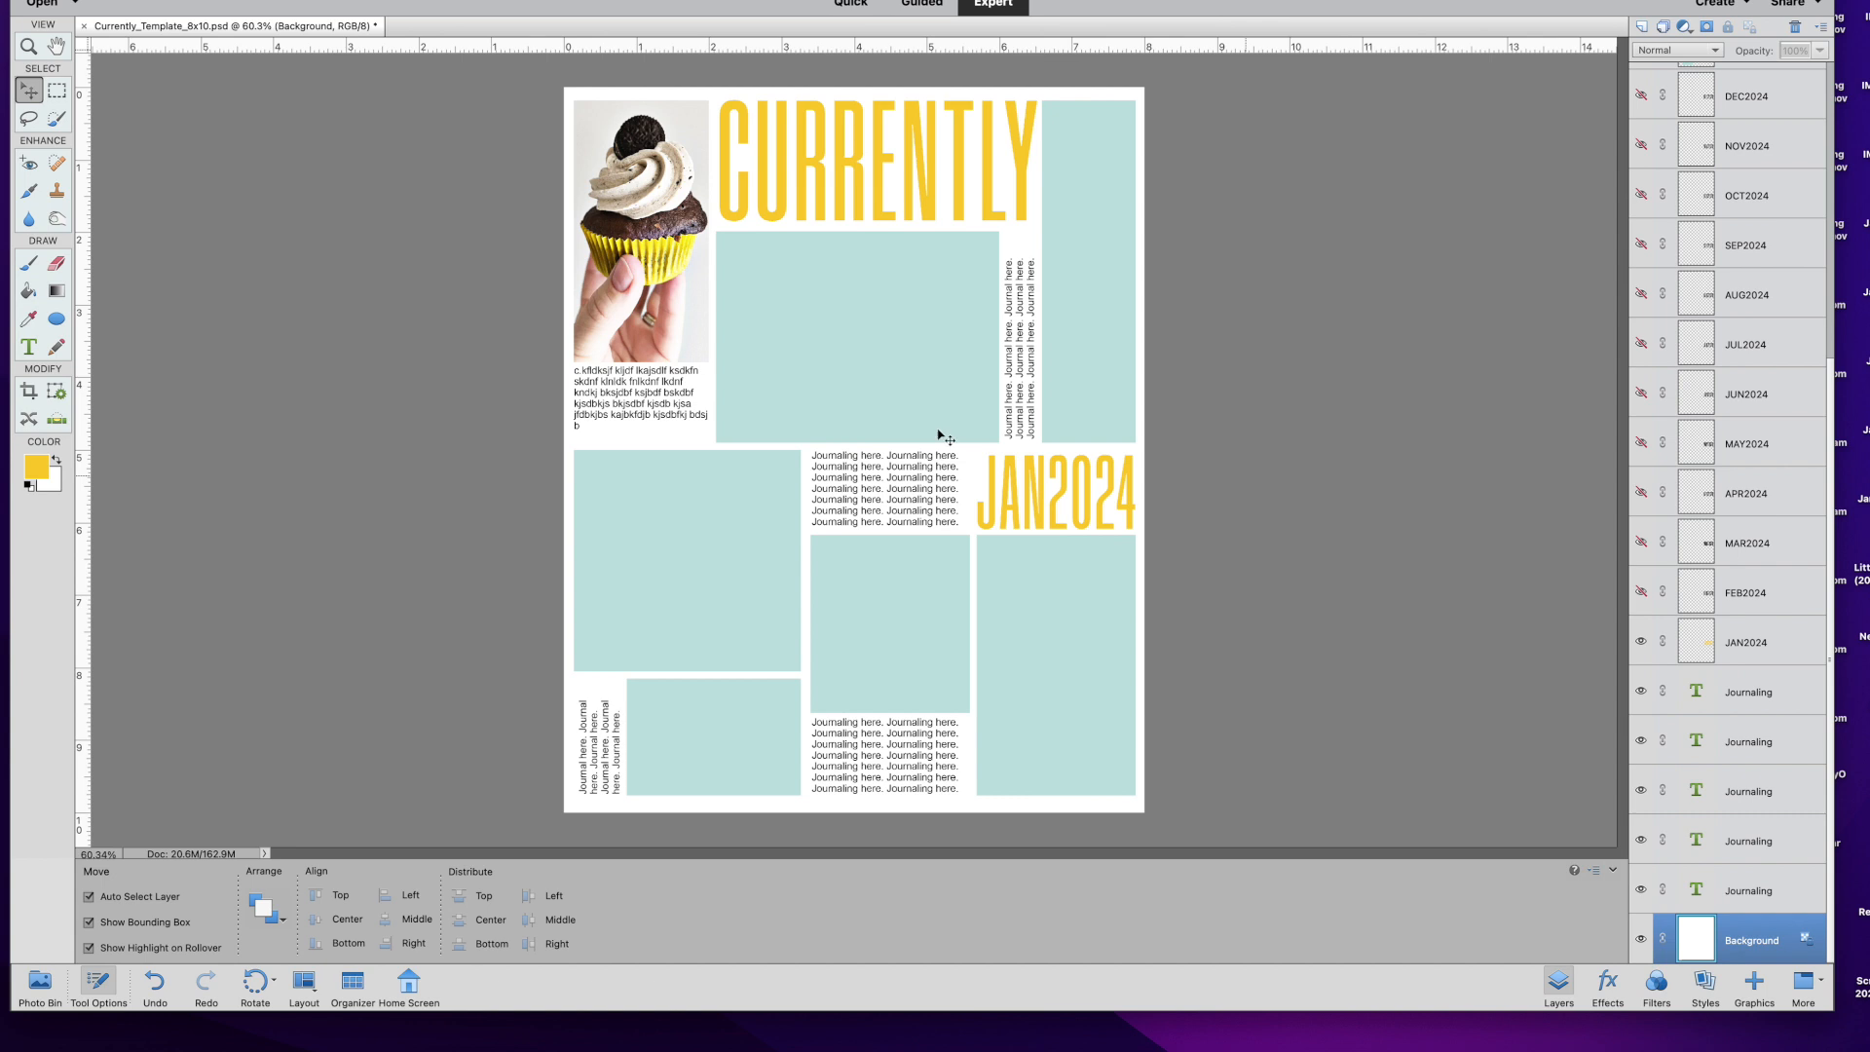
Sample the bright yellow of the cupcake wrapper in the photo as the foreground colour.
left_click(31, 319)
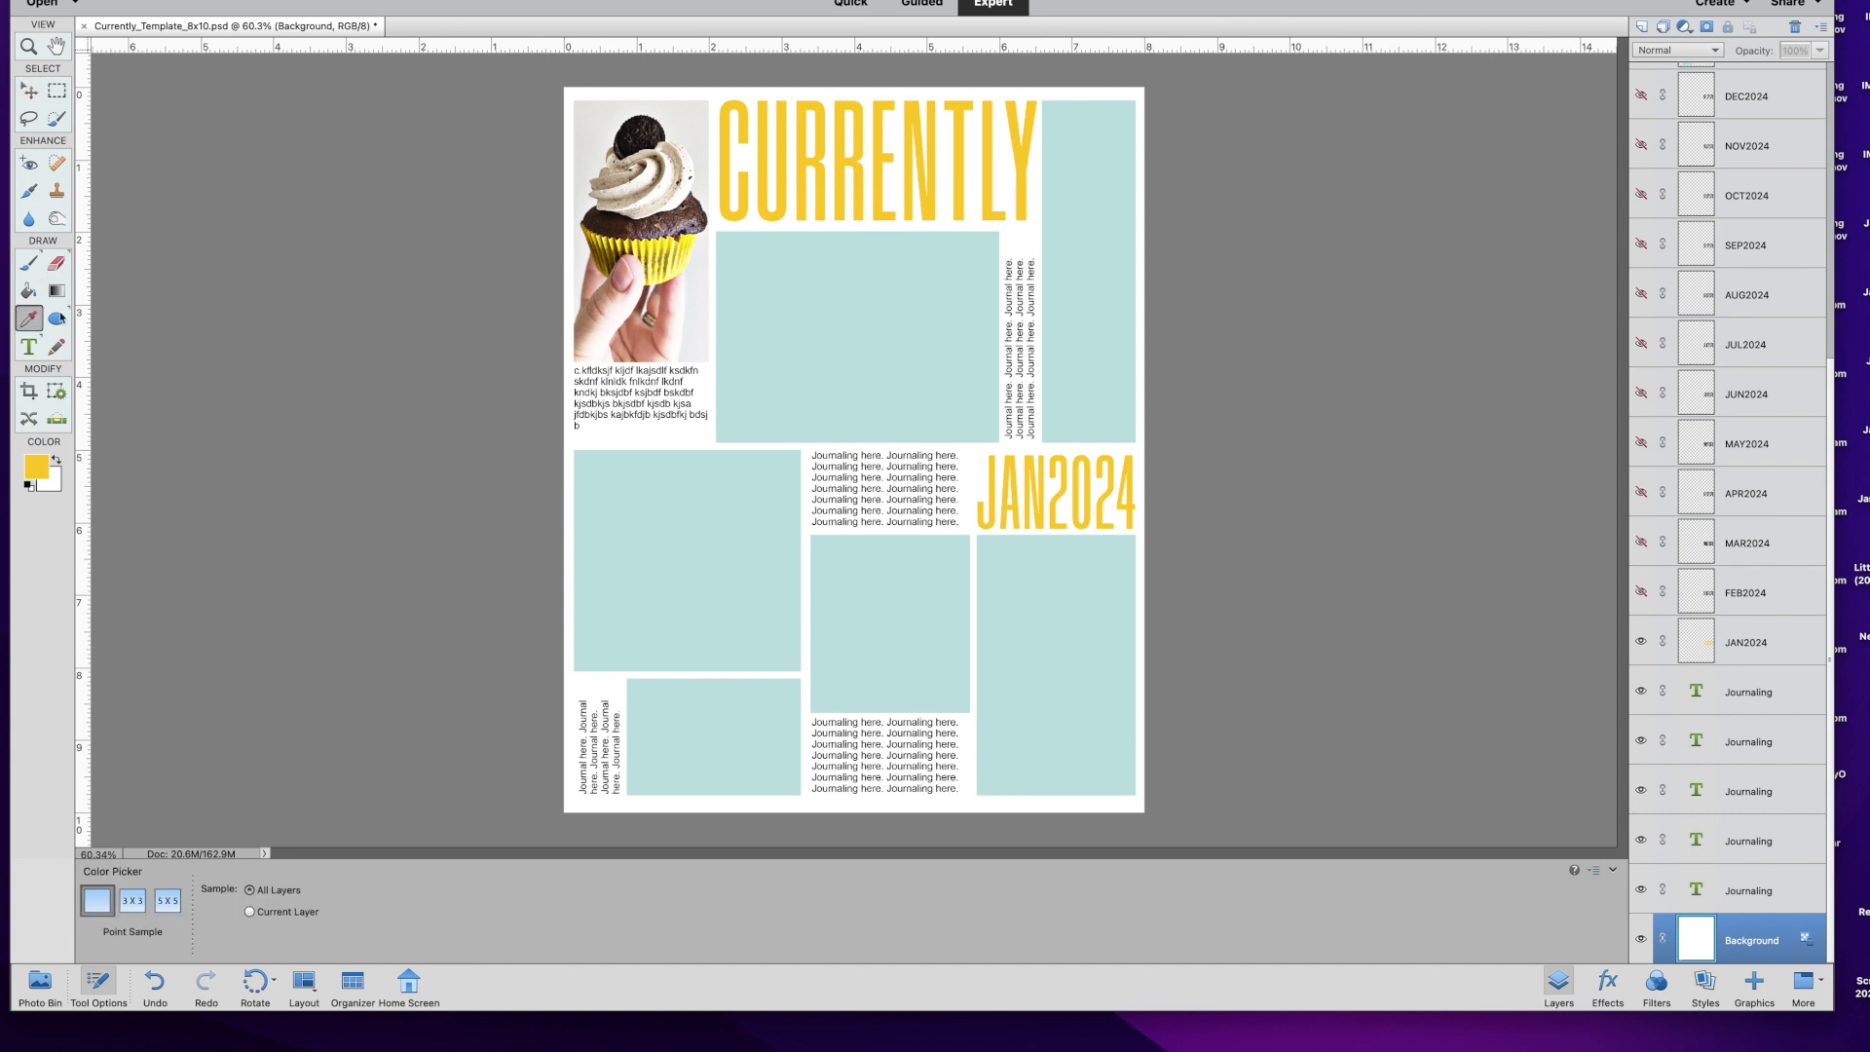
left_click(621, 238)
left_click(597, 244)
left_click(603, 242)
left_click(601, 239)
left_click(602, 240)
left_click(601, 241)
left_click(604, 241)
key("v")
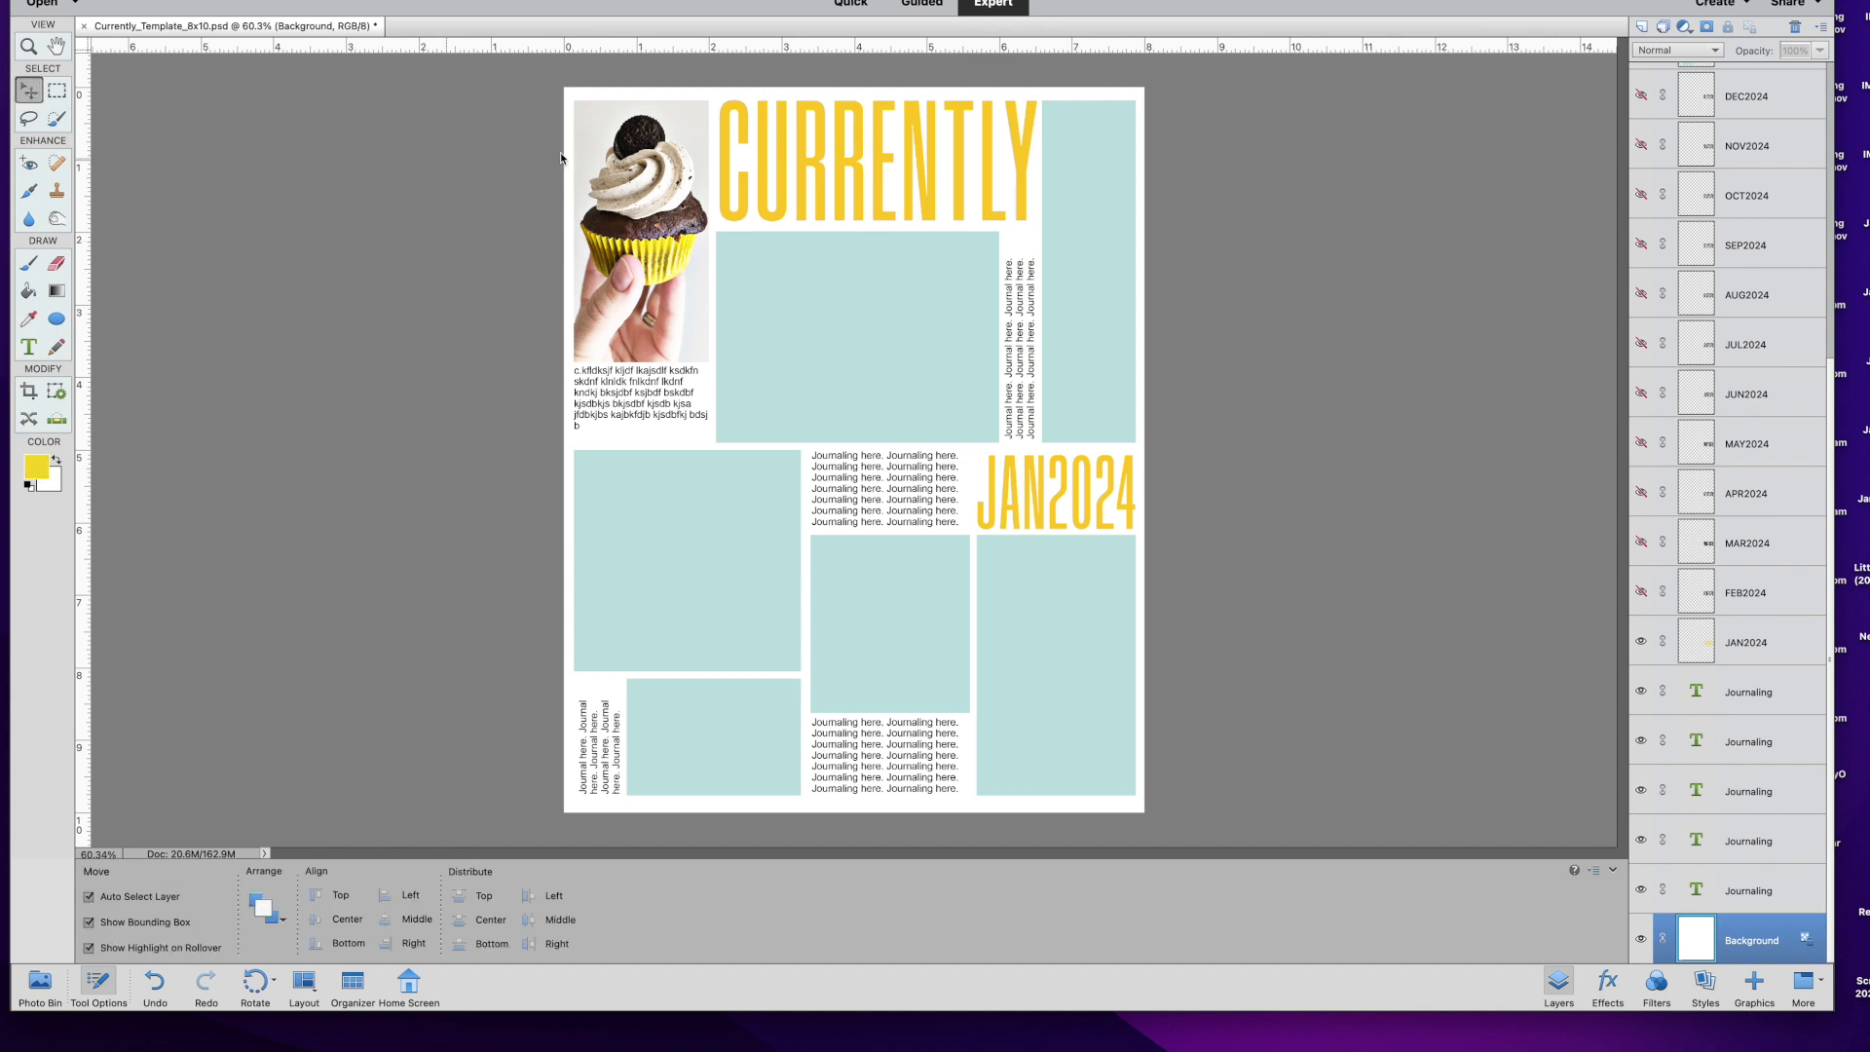
Try filling the CURRENTLY title with the cupcake wrapper's yellow, and undo that fill.
left_click(767, 173)
left_click(304, 0)
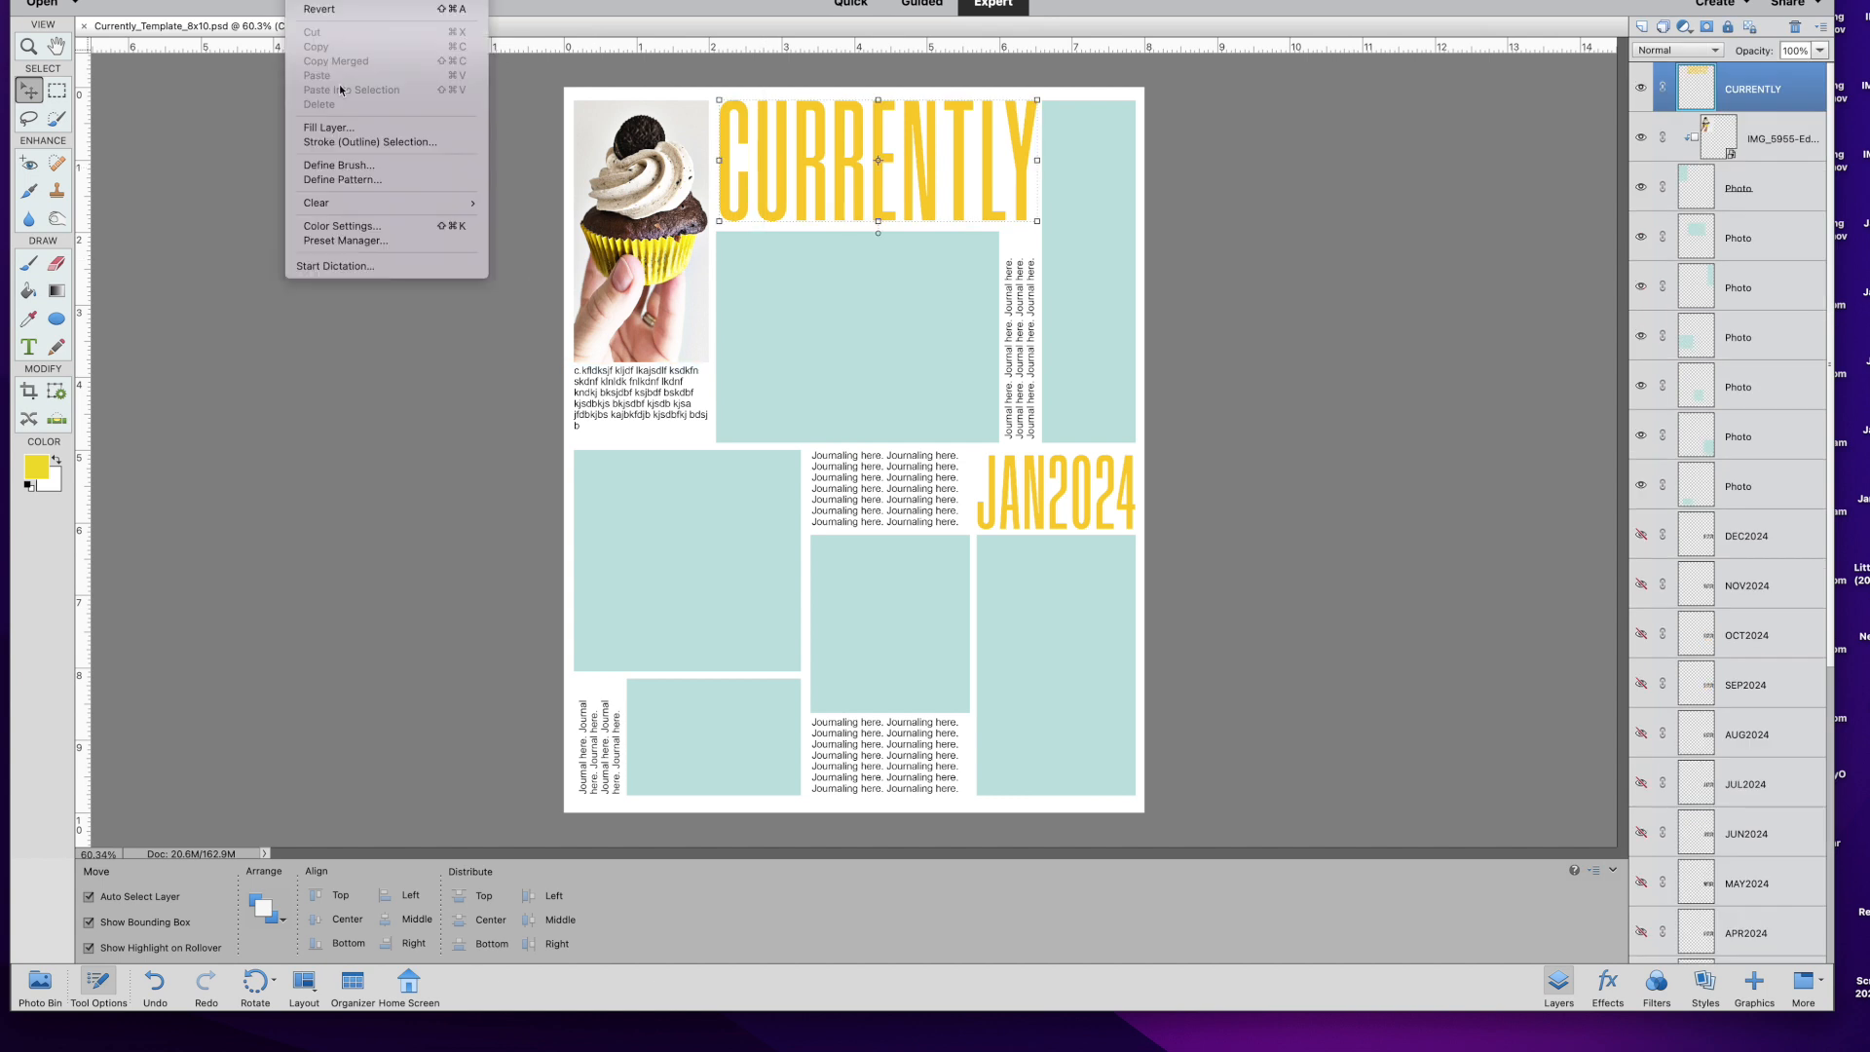
left_click(343, 127)
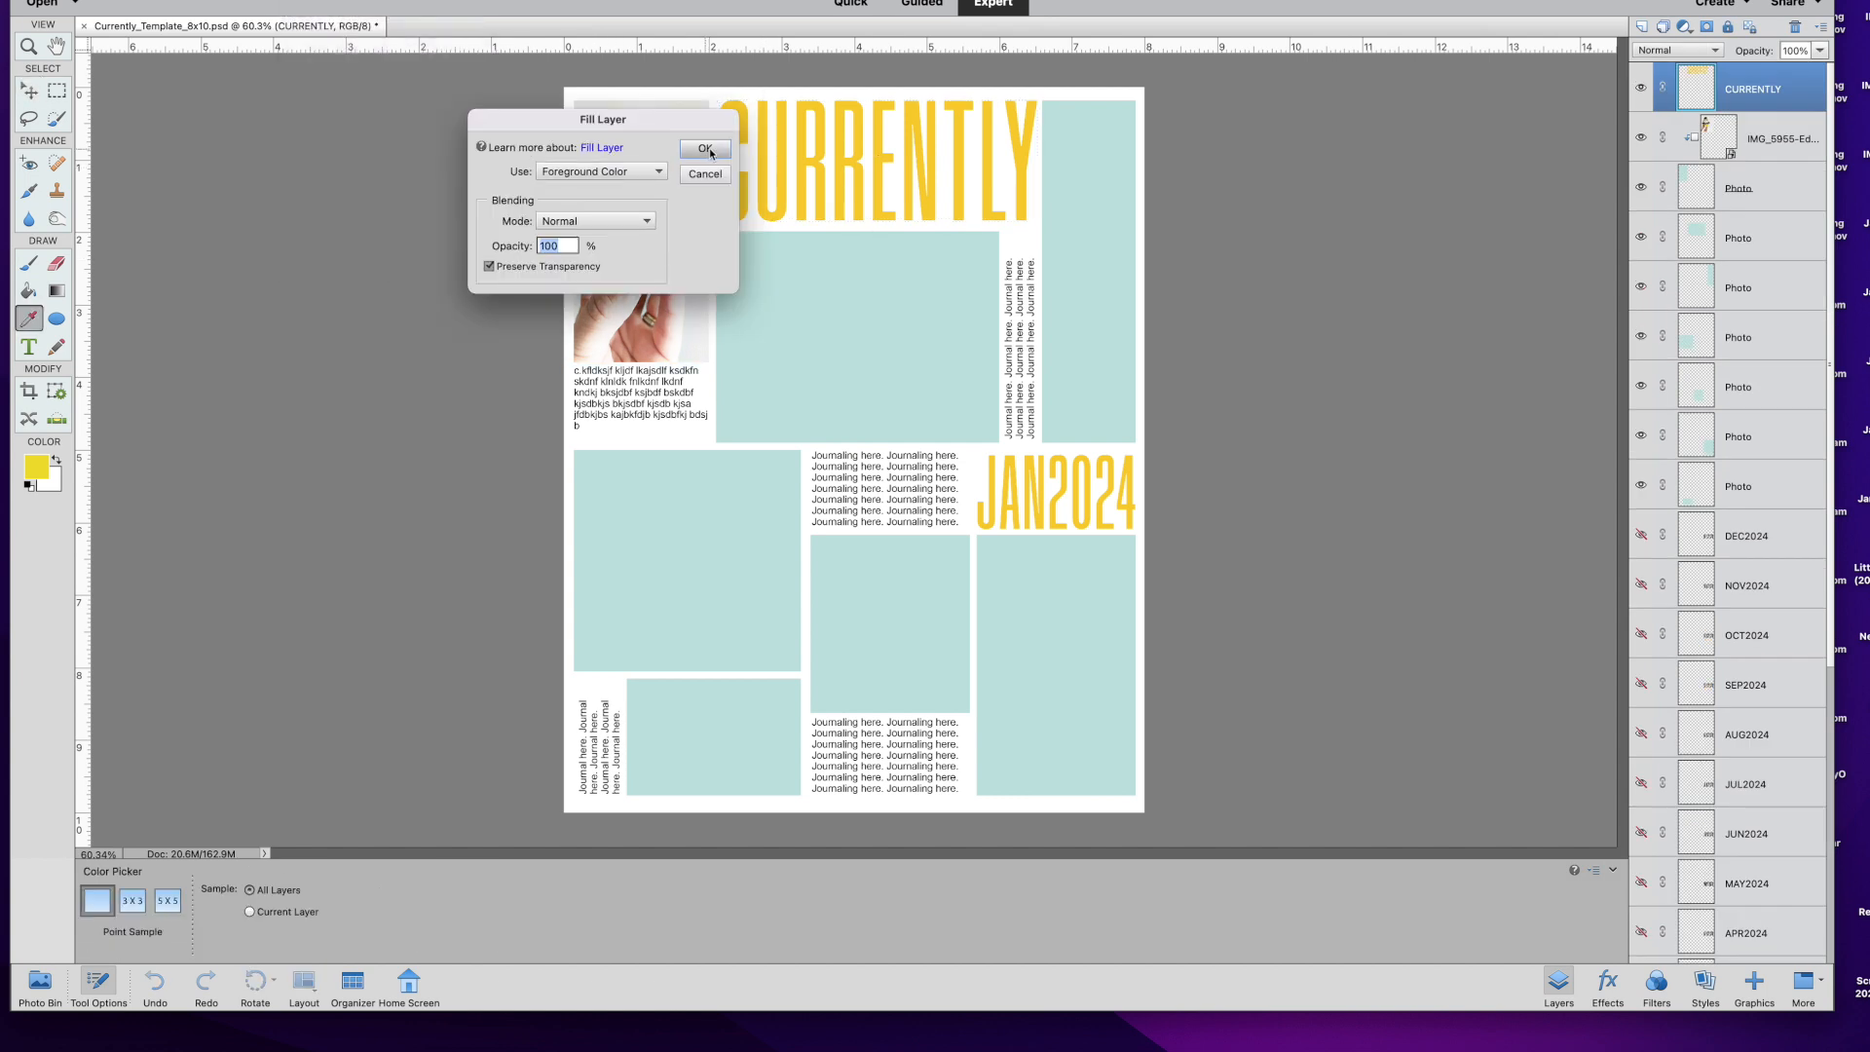
left_click(709, 152)
left_click(1284, 238)
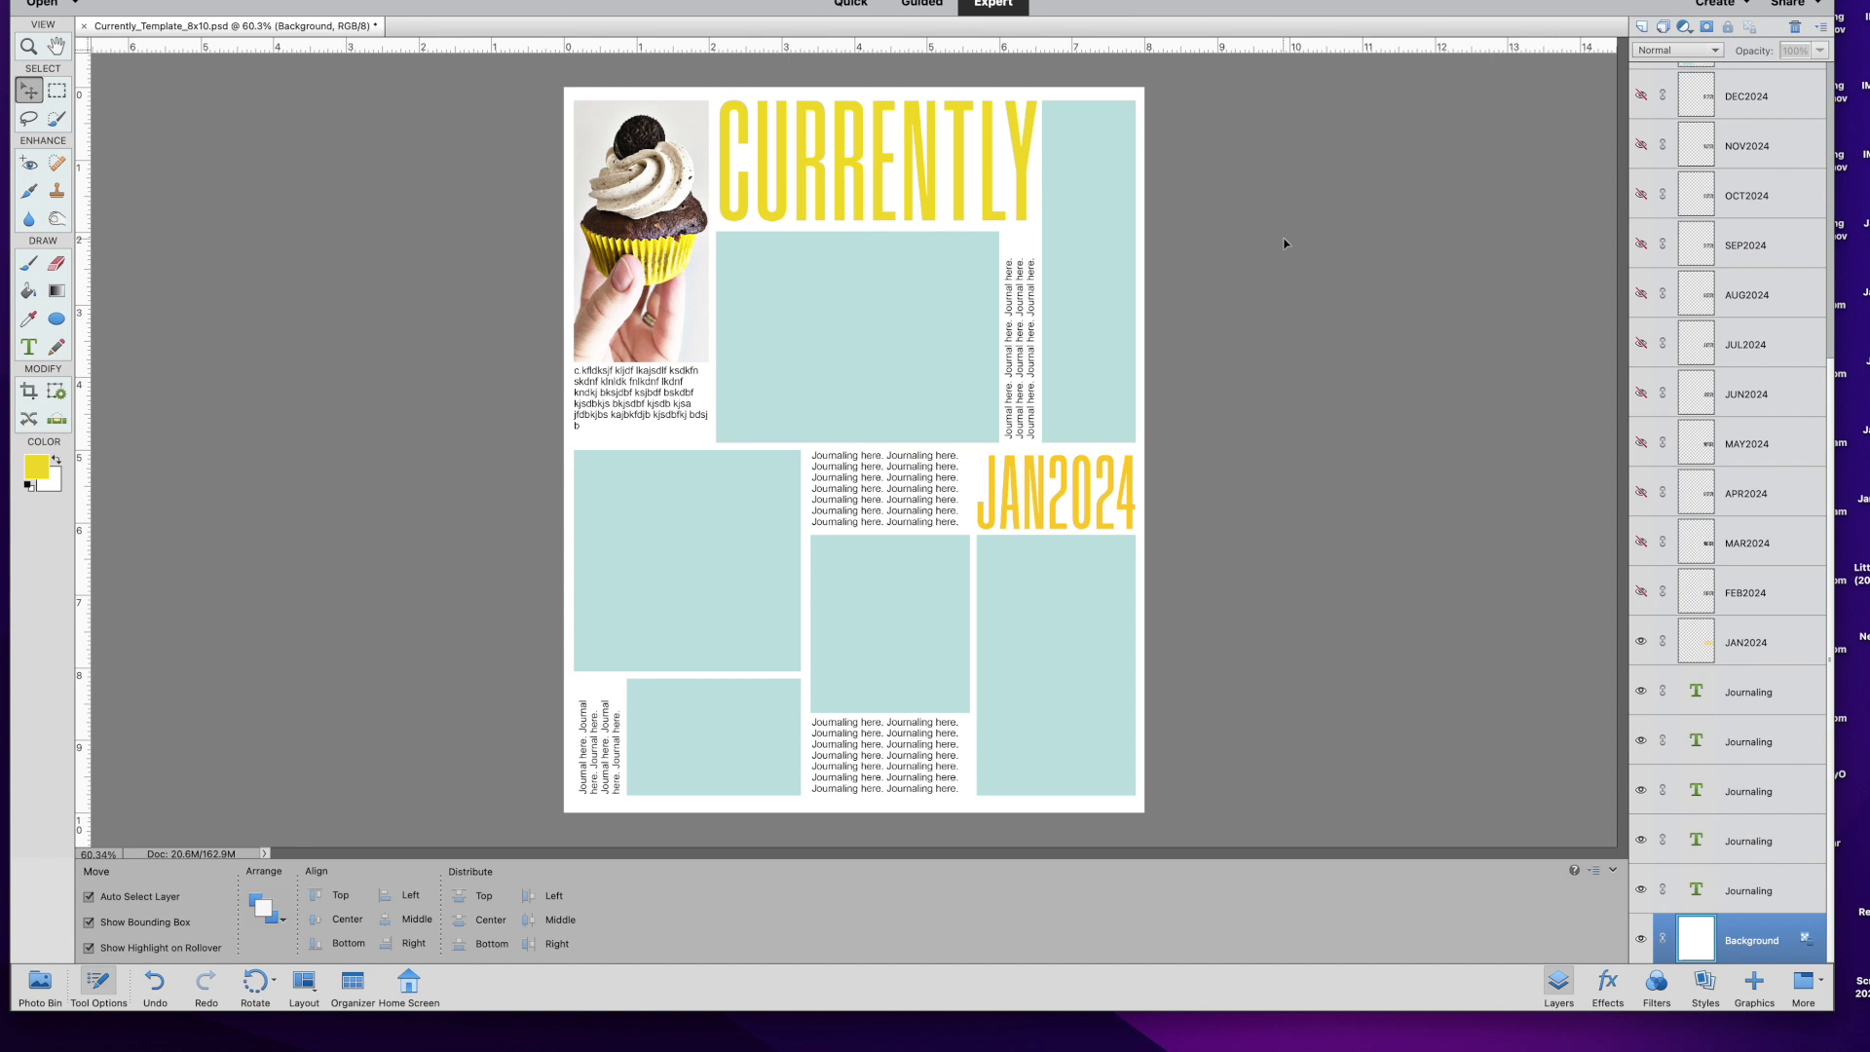
key("super+z")
left_click(974, 207)
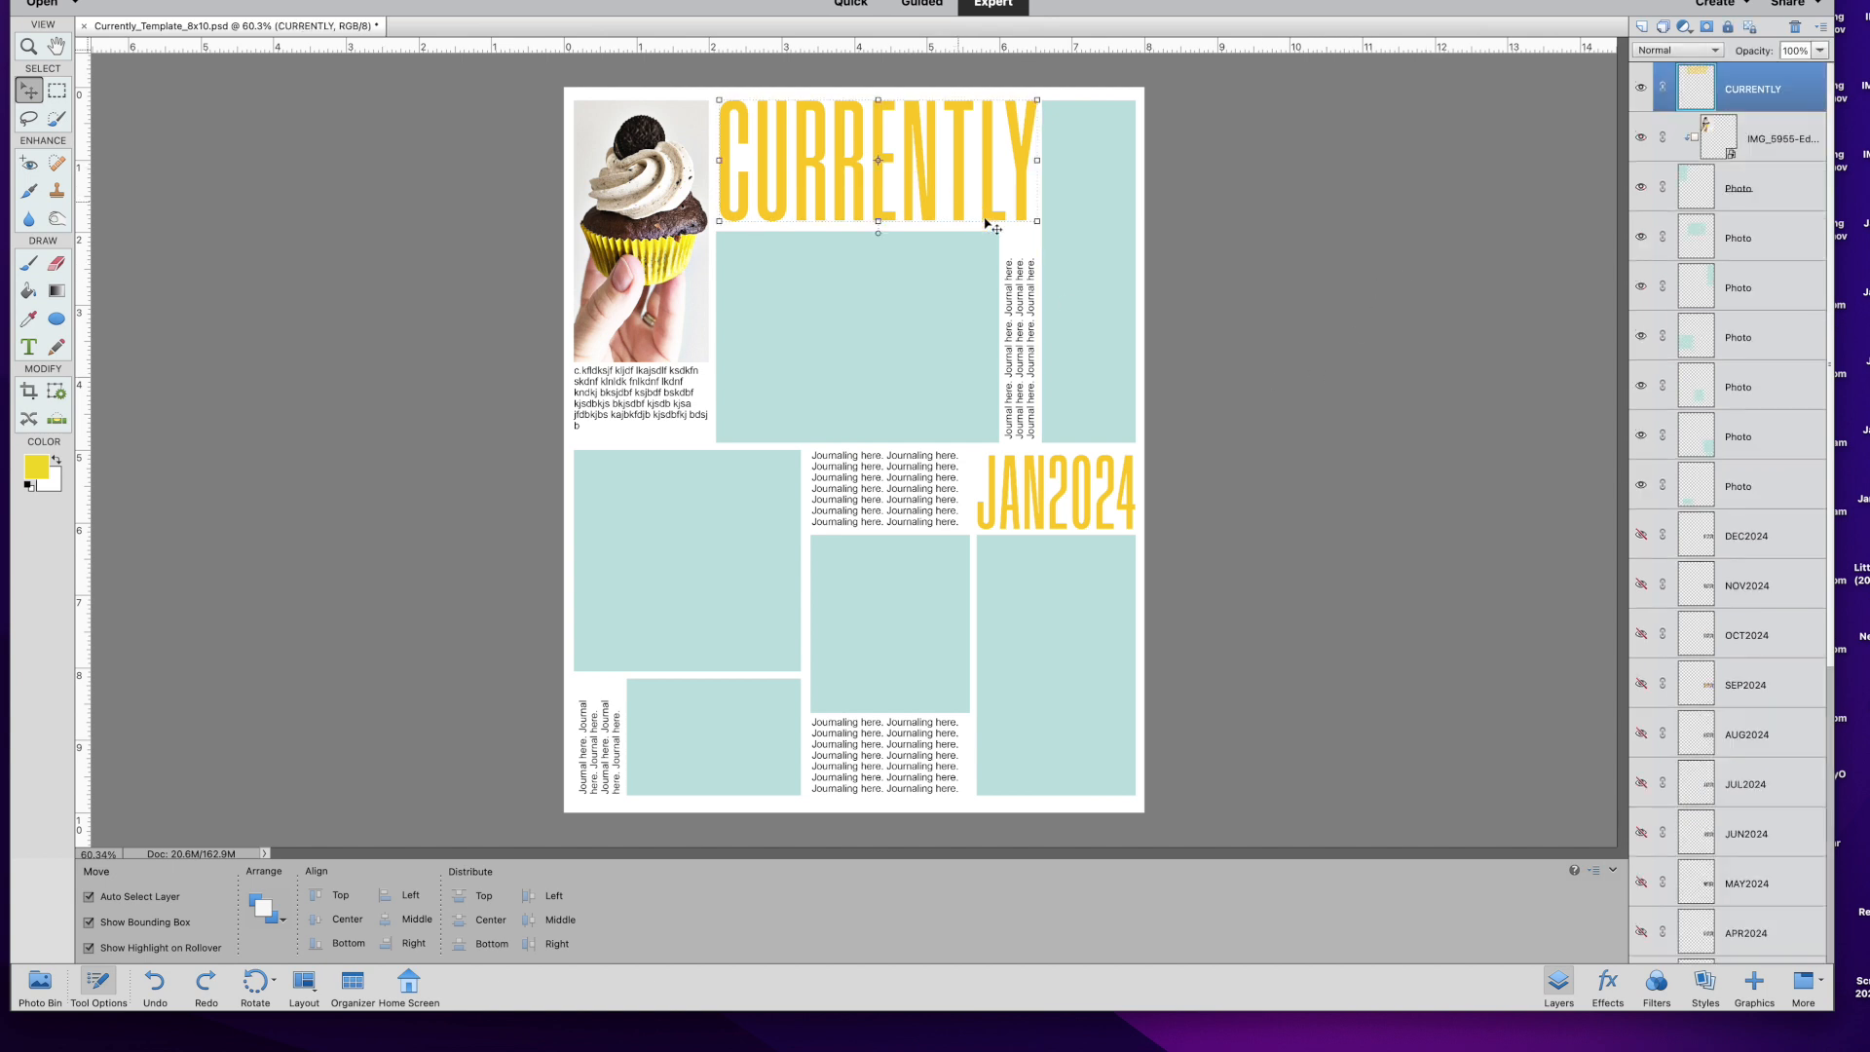
left_click(1079, 458)
left_click(968, 179)
left_click(1086, 481)
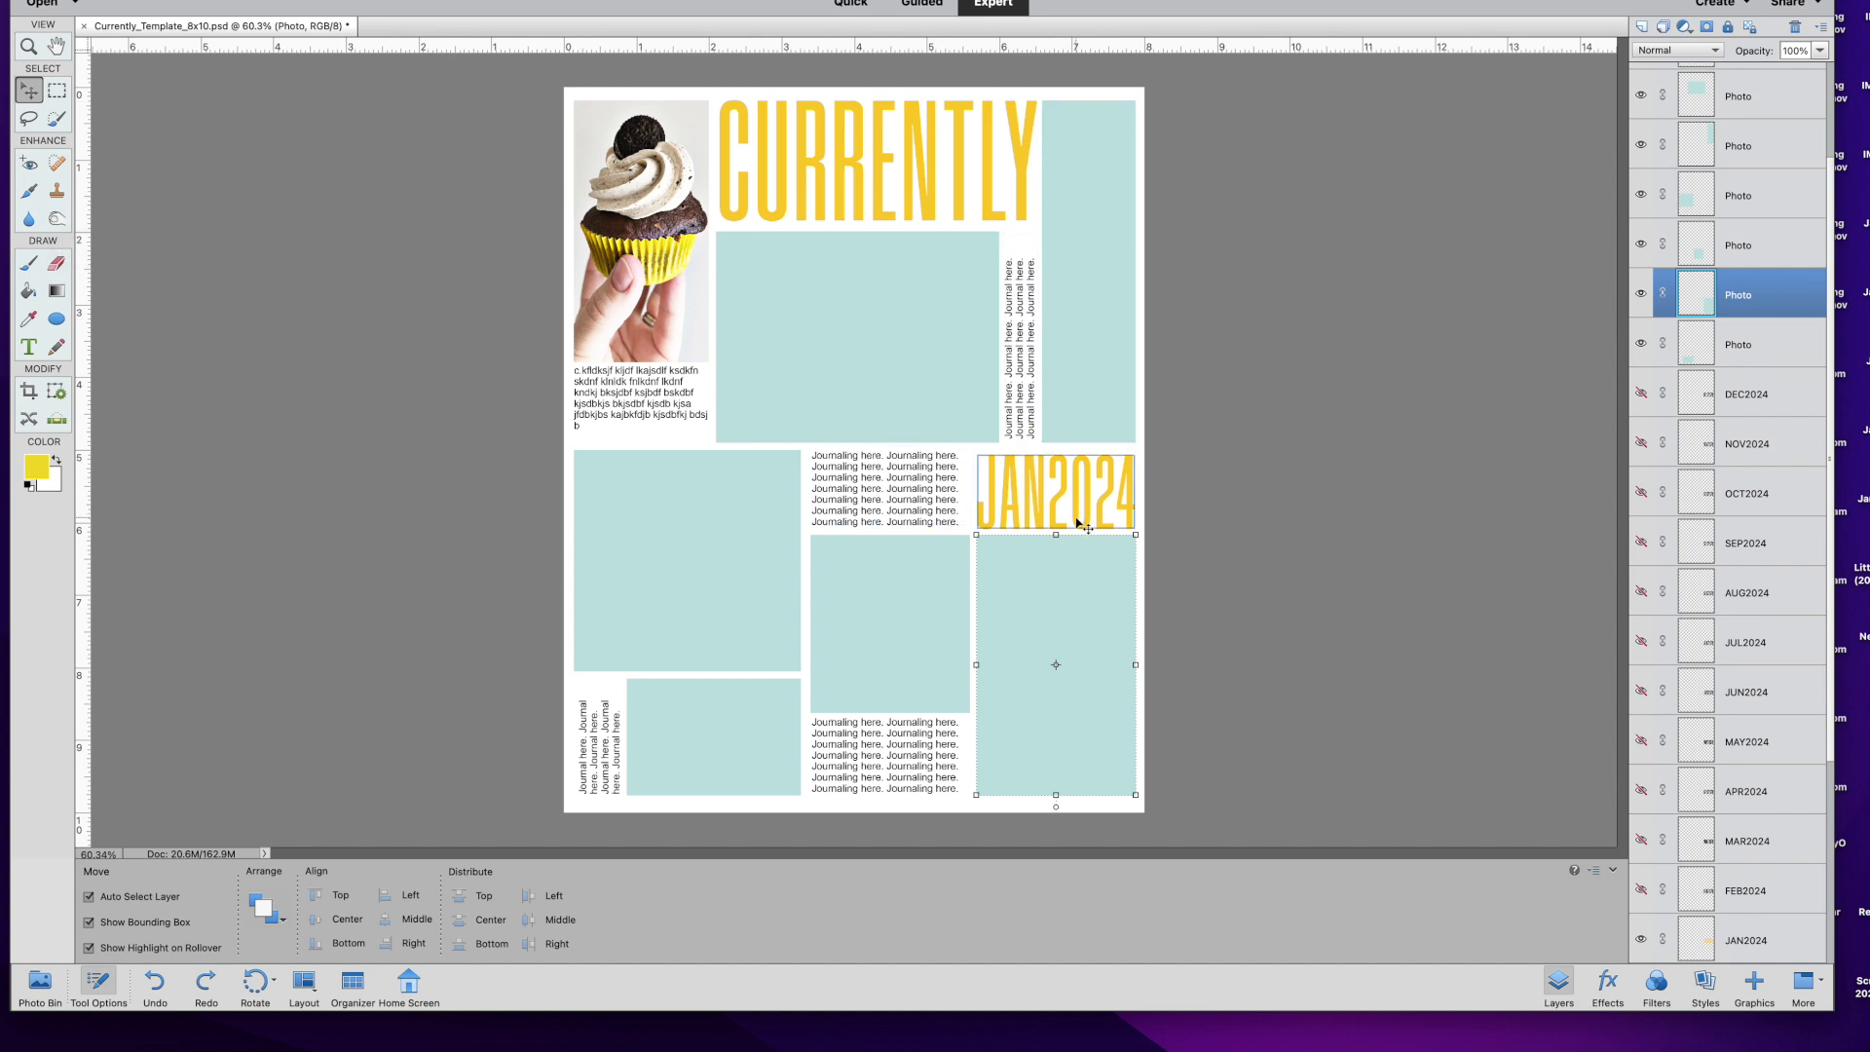
left_click(1079, 502)
left_click(1097, 694)
left_click(952, 207)
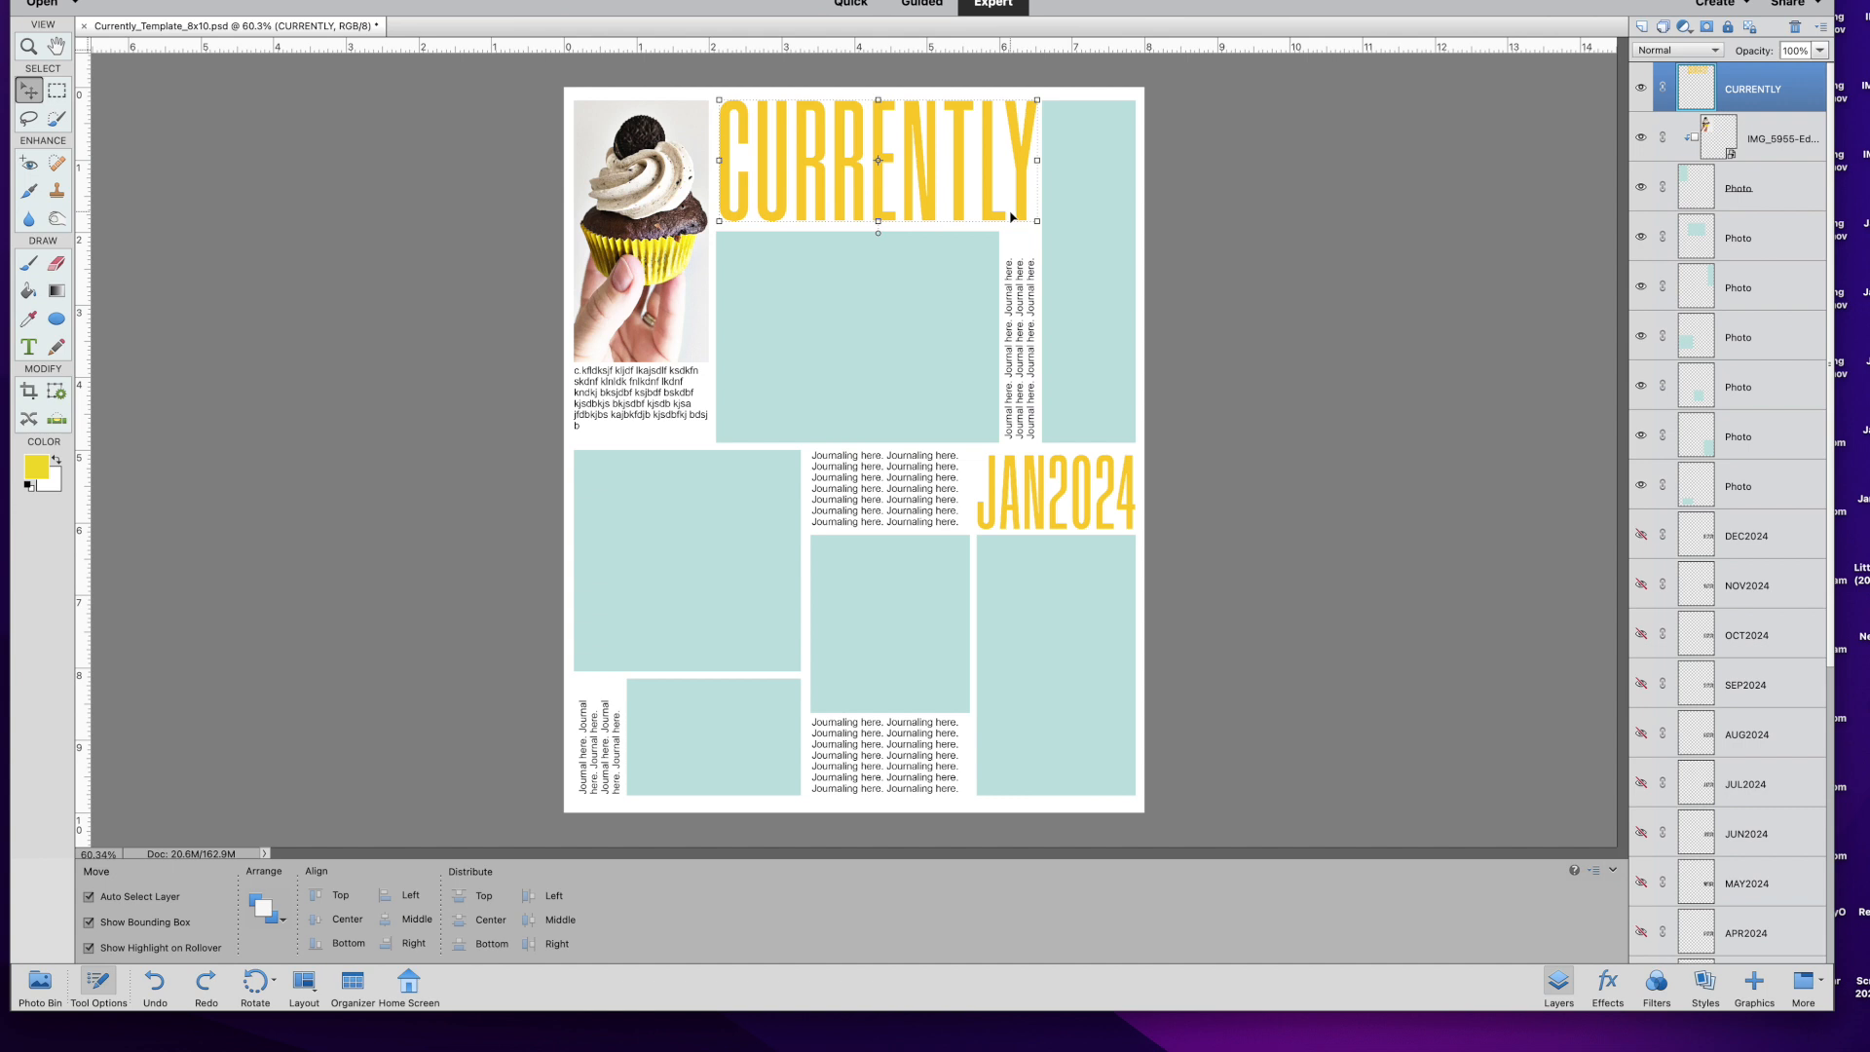
left_click(1095, 519)
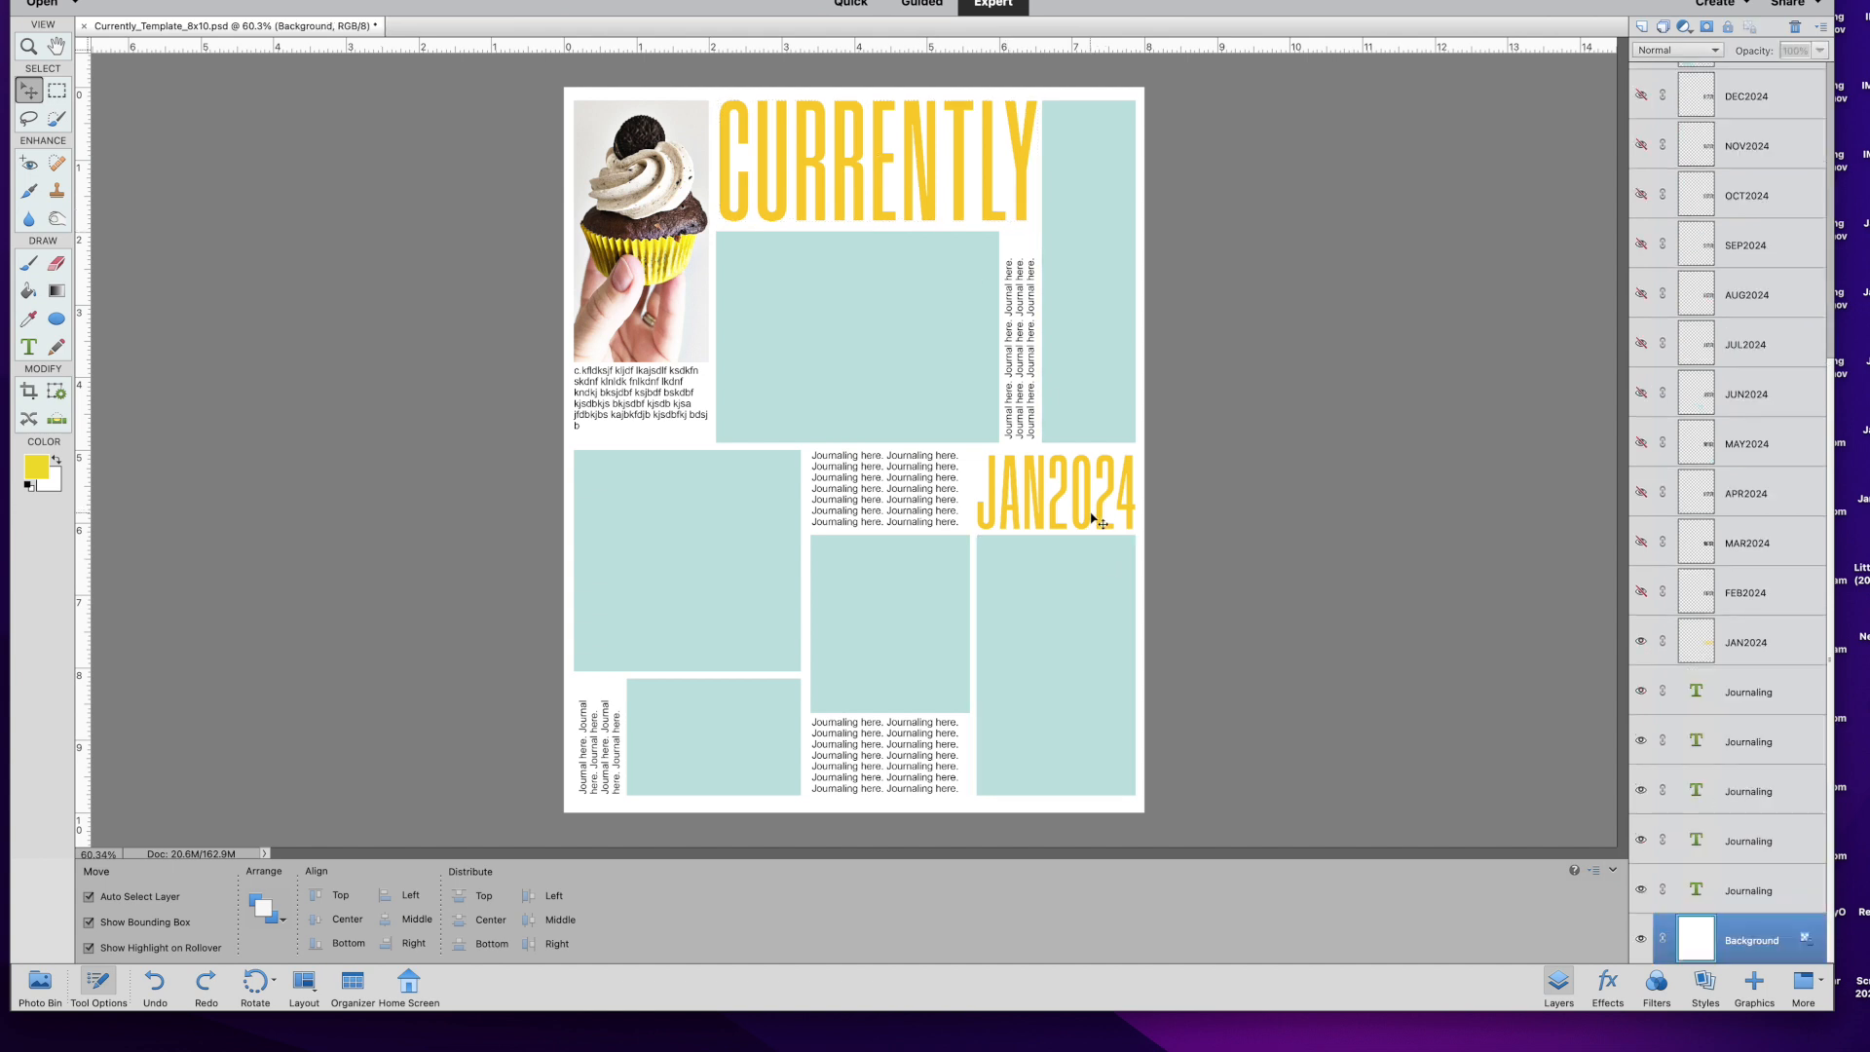
Marquee-select the 2024 part of the JAN2024 title layer and cut it onto its own layer.
left_click(1089, 521)
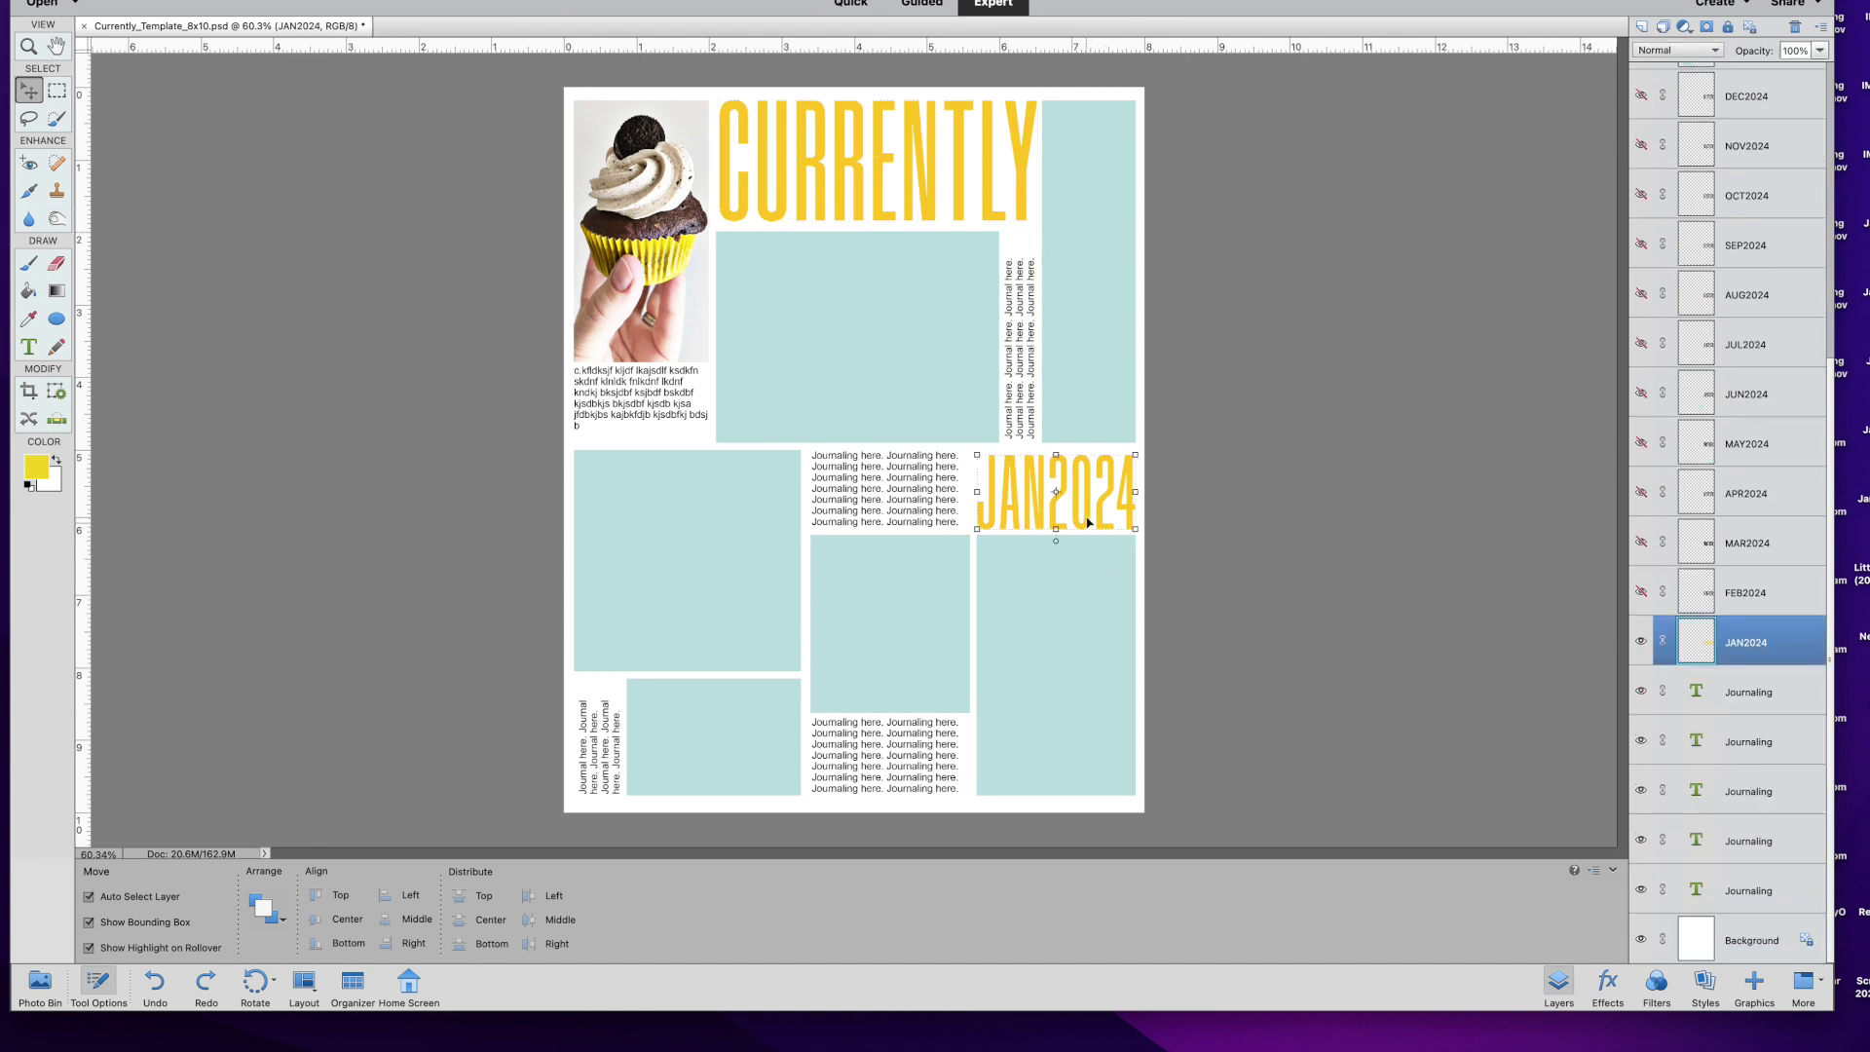
scroll(1089, 523, "up", 6)
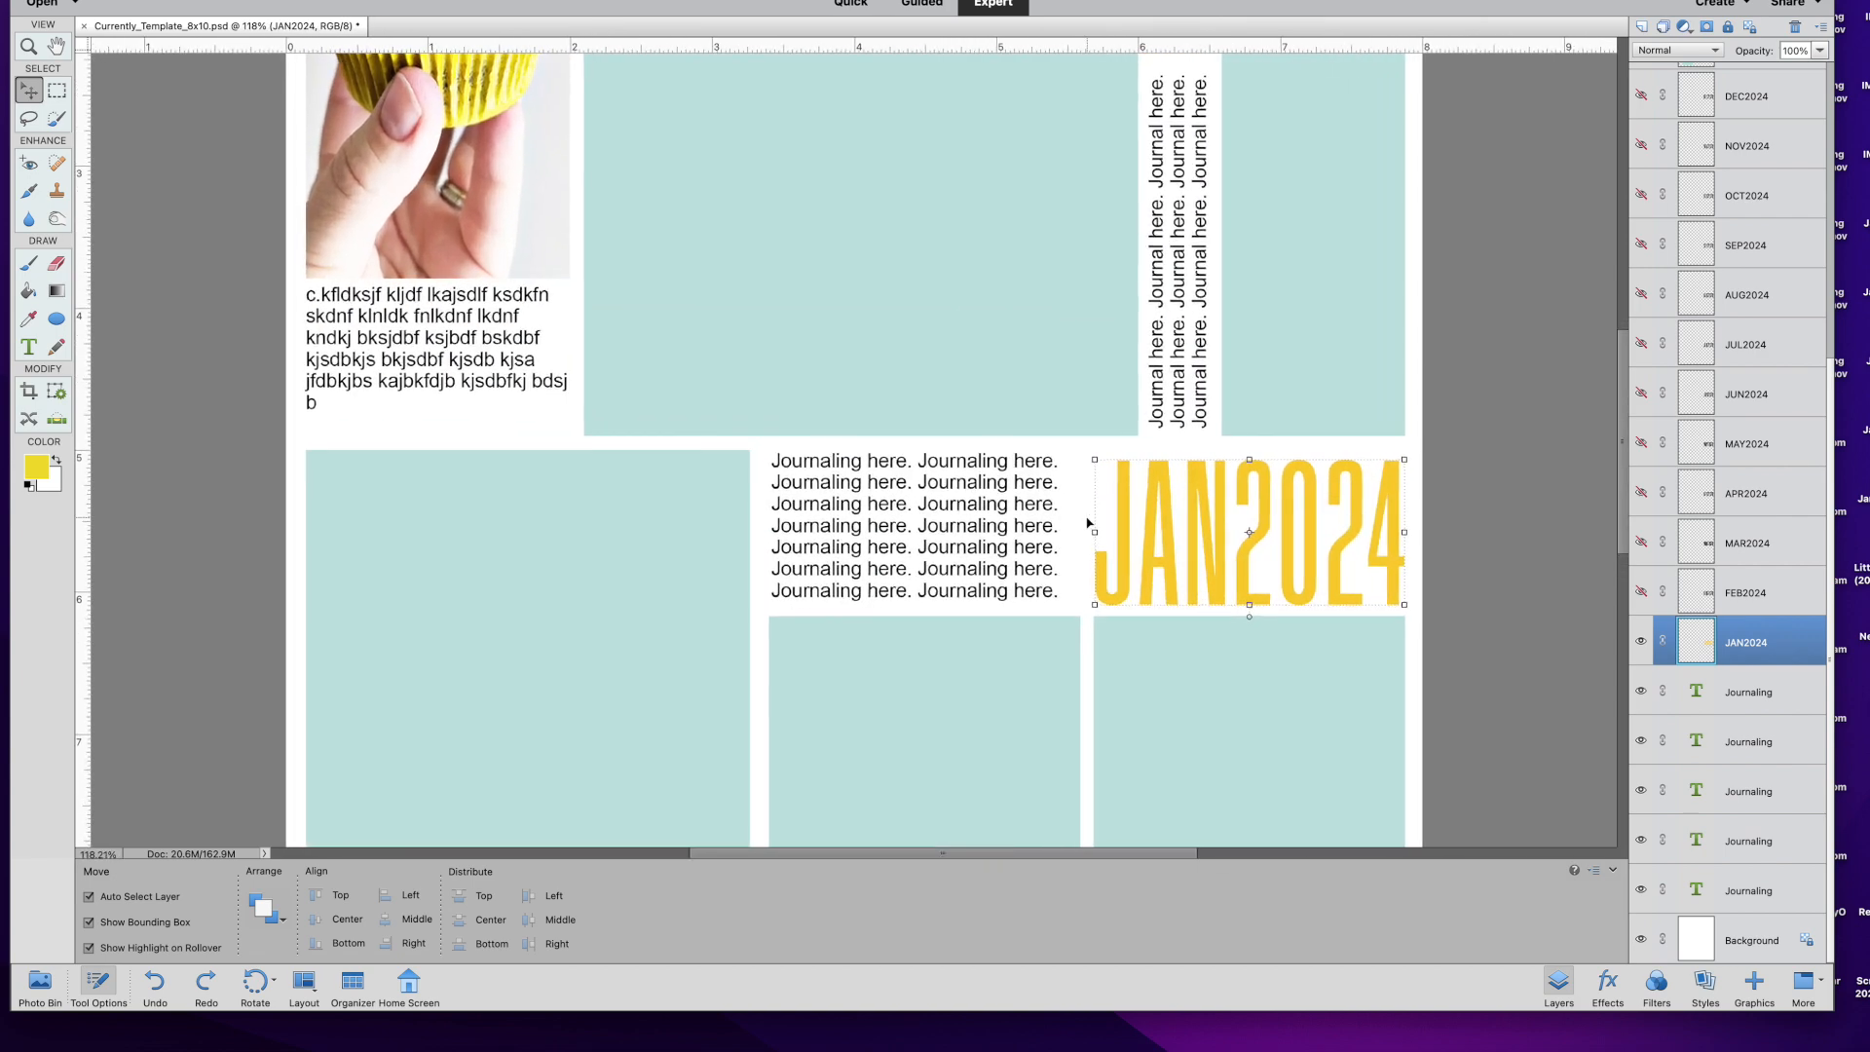
scroll(1094, 523, "right", 3)
scroll(1093, 523, "down", 1)
left_click(1242, 636)
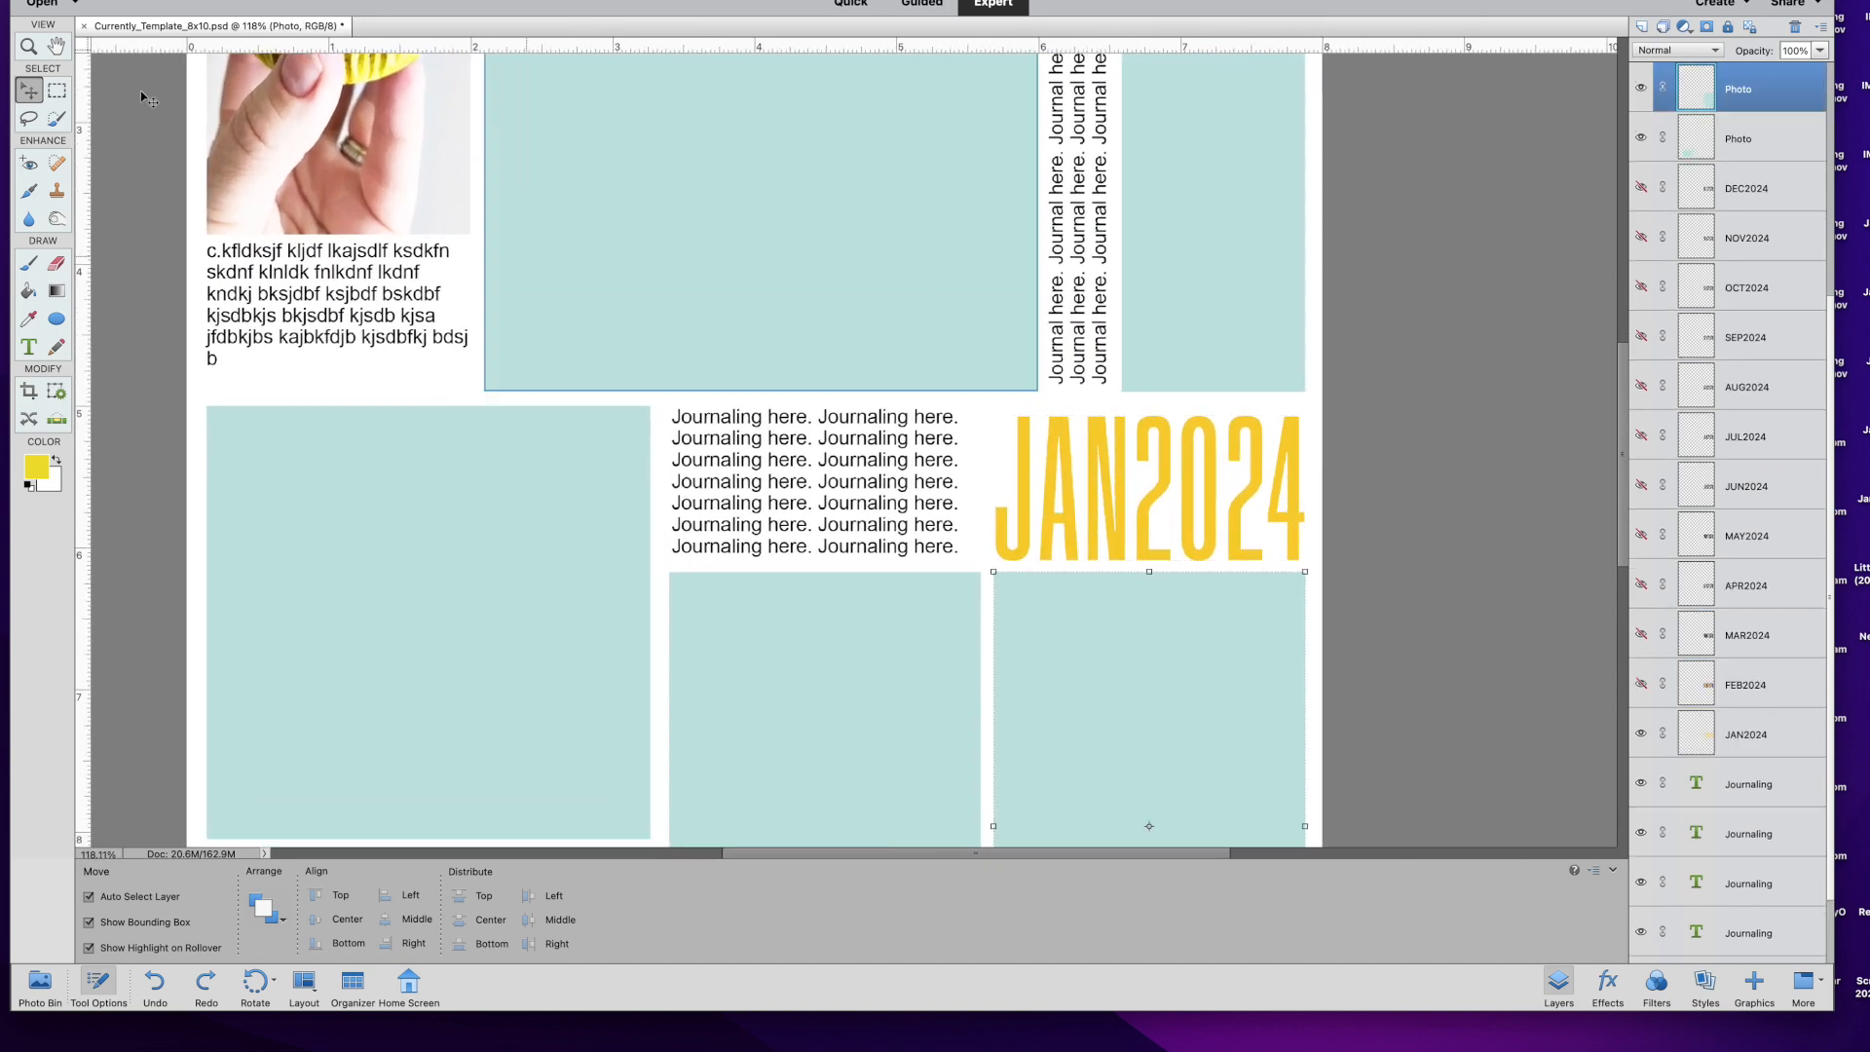
left_click(57, 91)
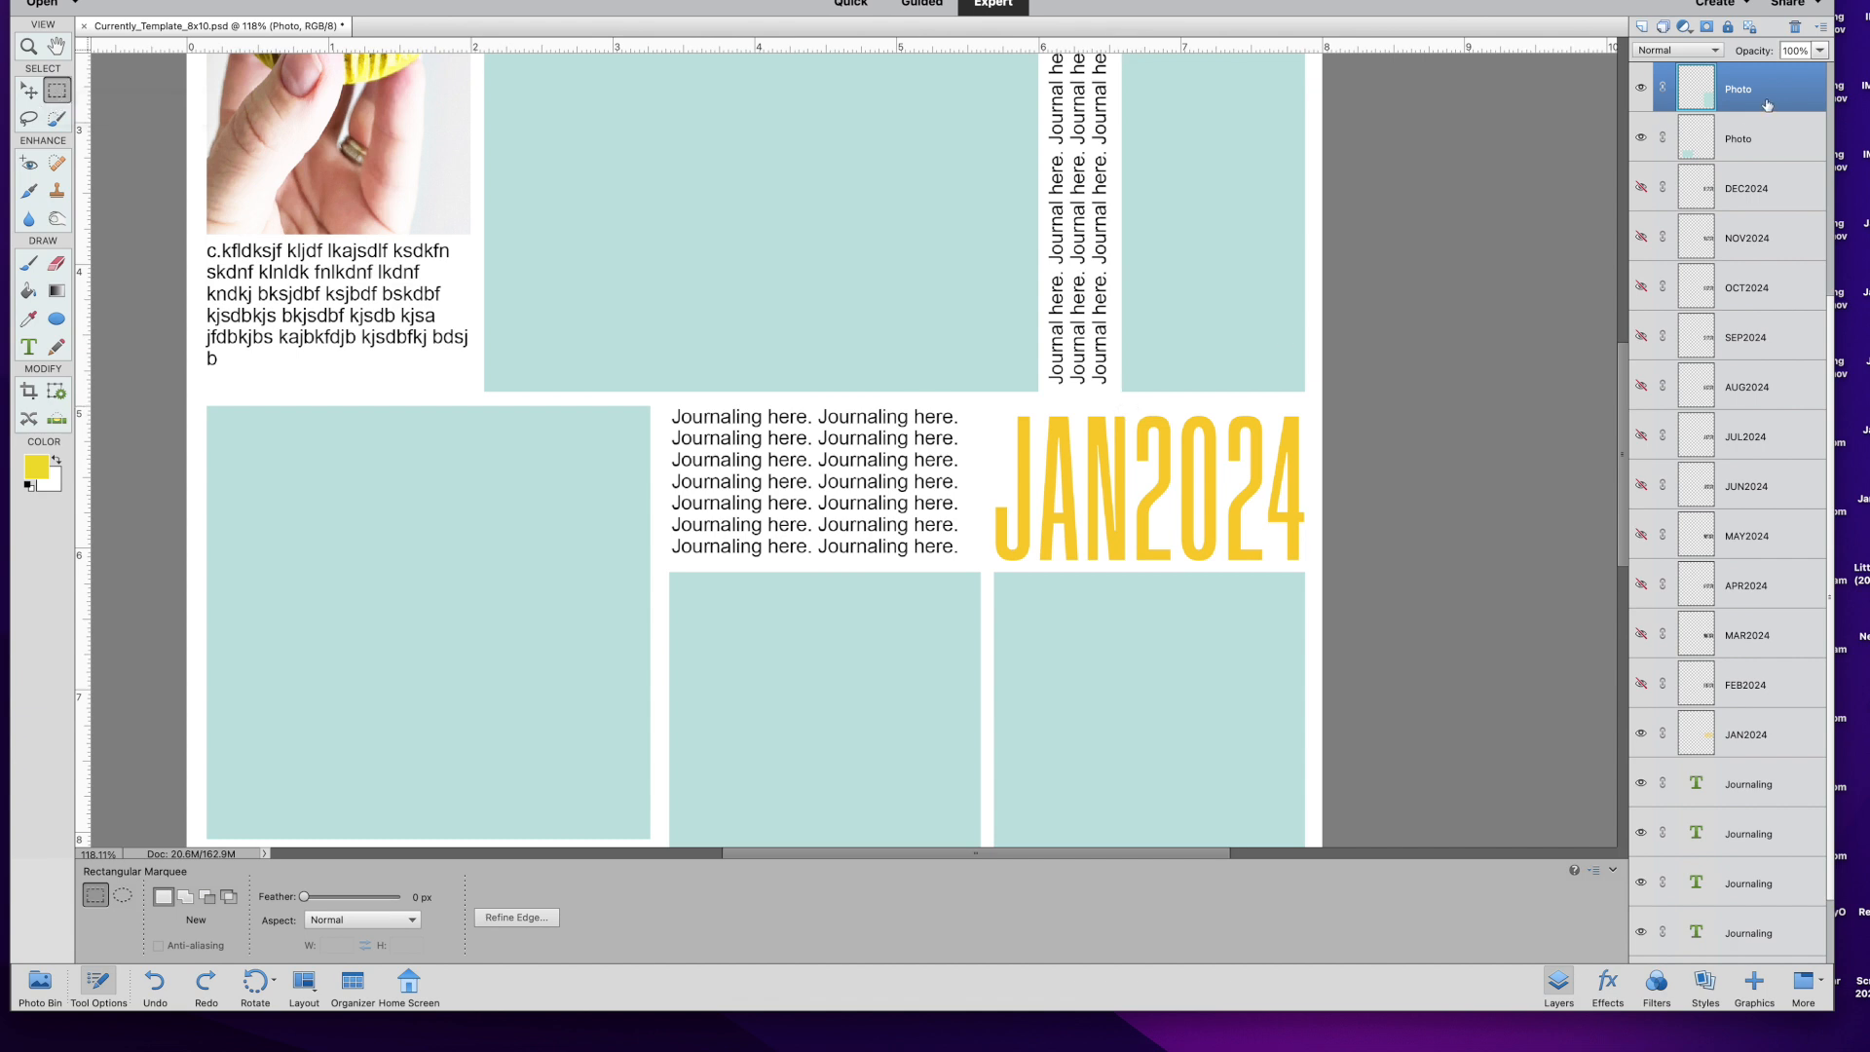
left_click(29, 90)
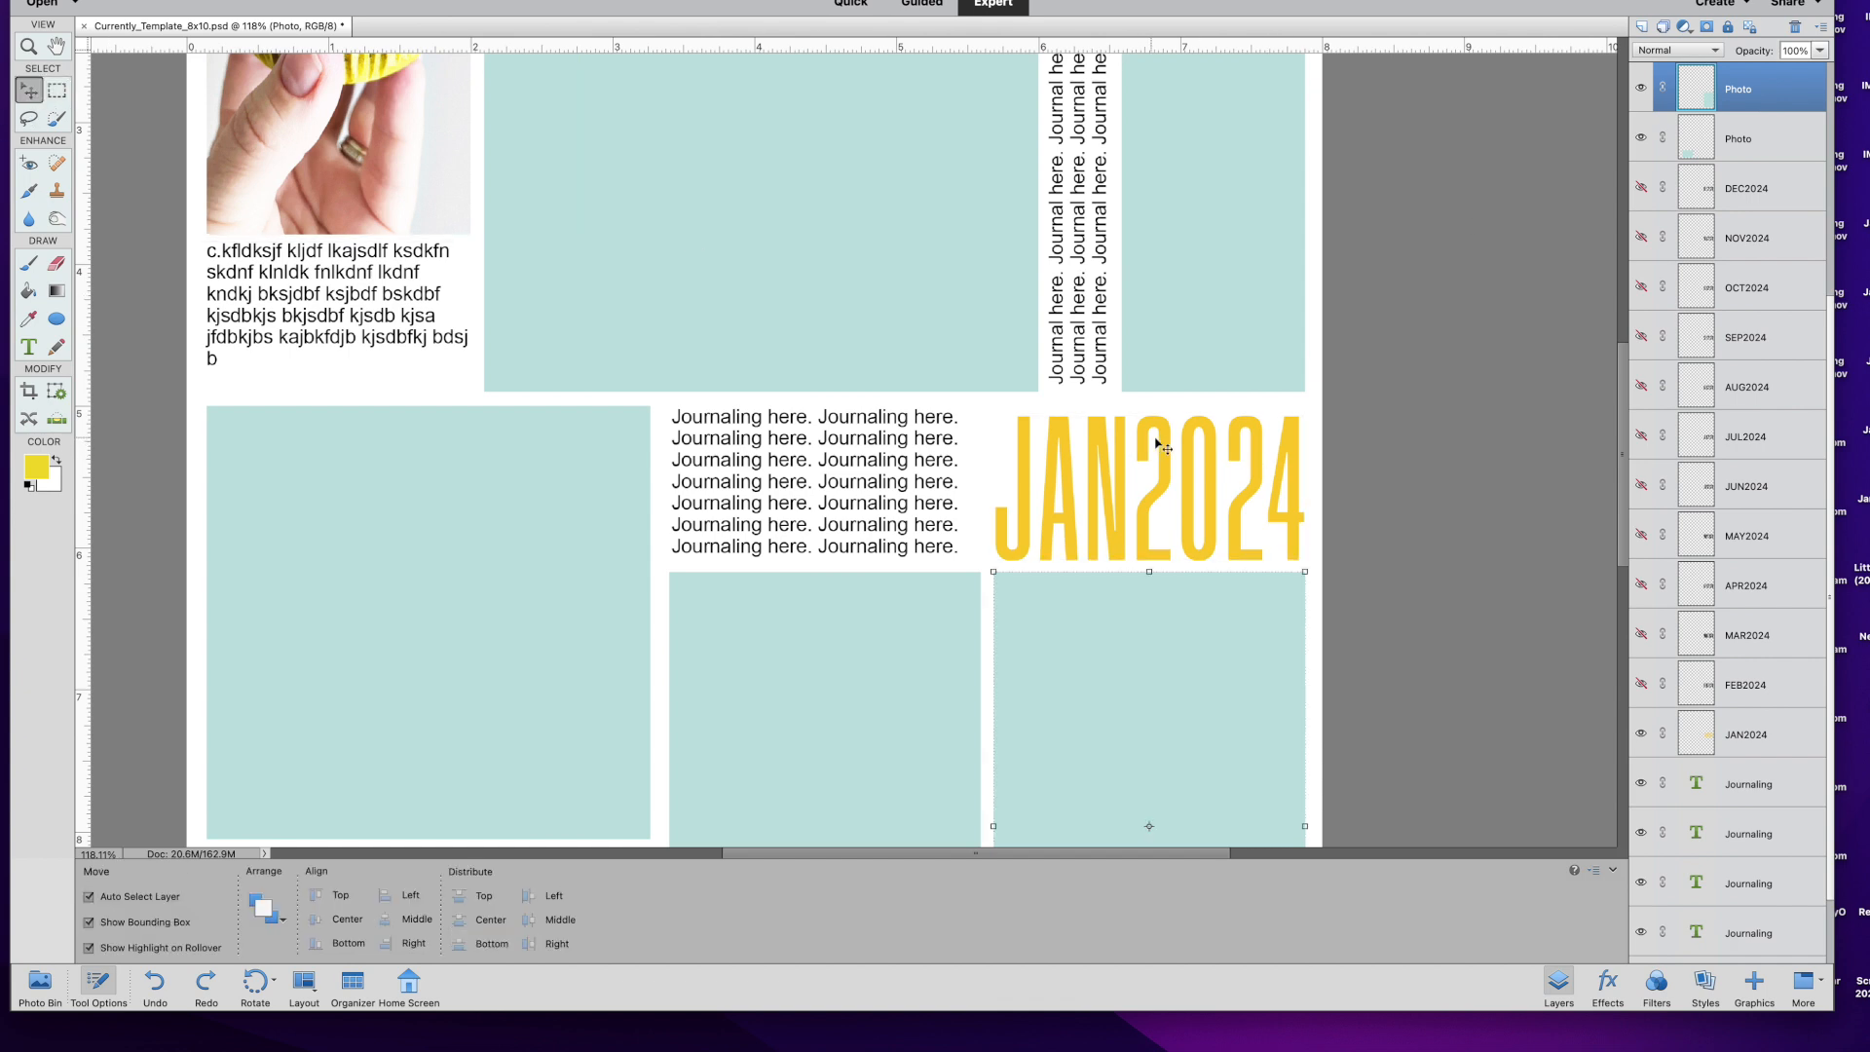
left_click(1168, 443)
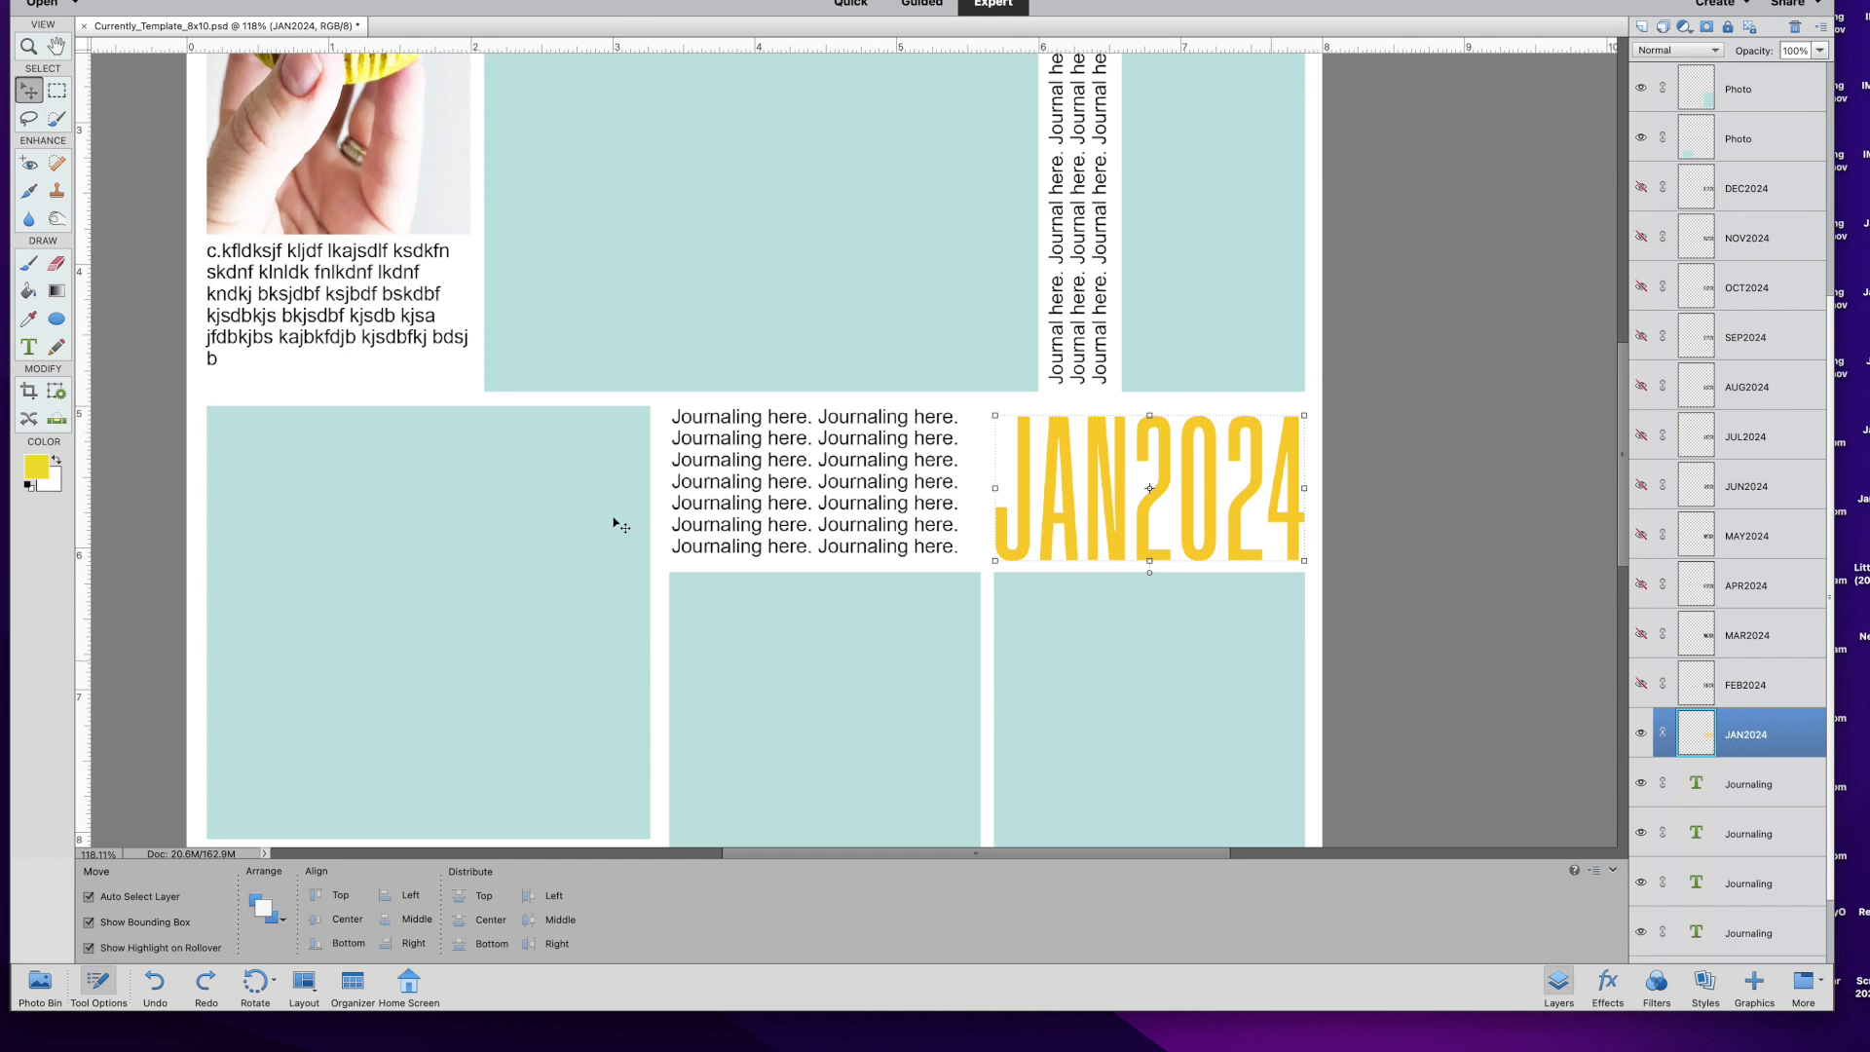
left_click(54, 94)
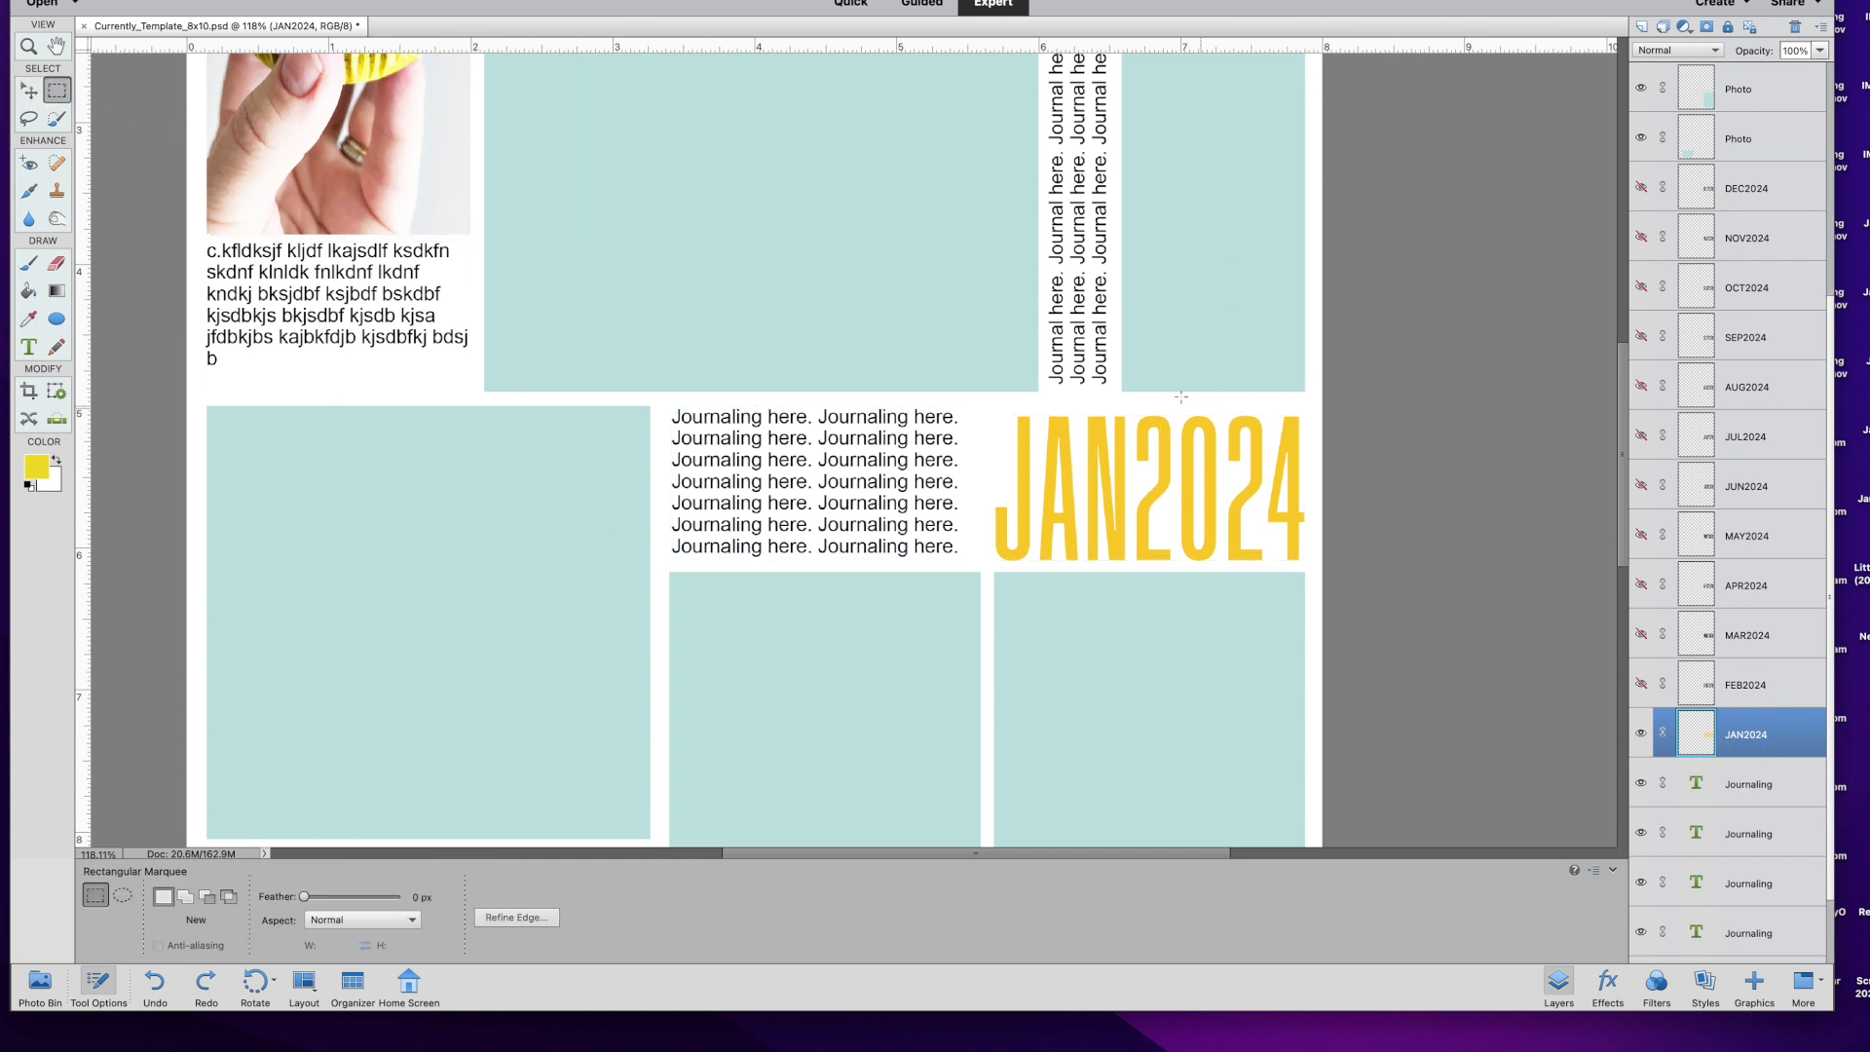
left_click_drag(1129, 405, 1311, 567)
left_click(448, 0)
mouse_move(526, 0)
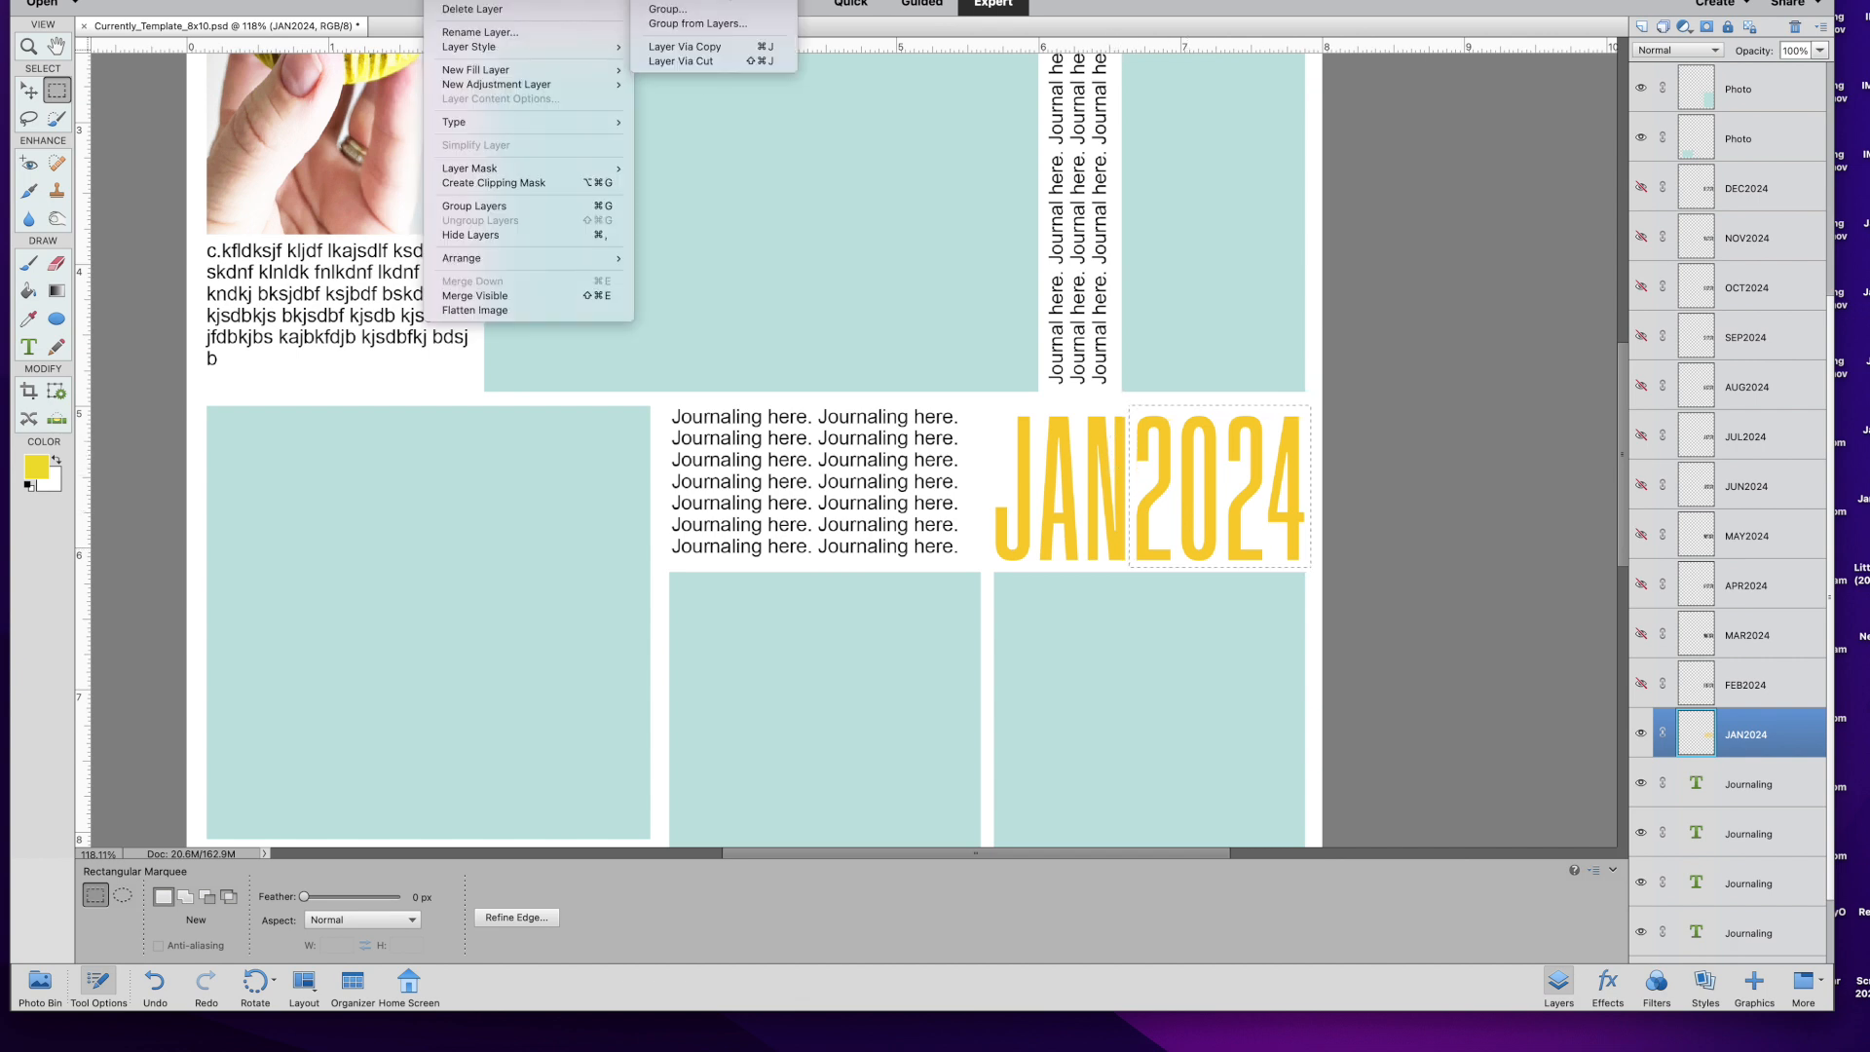
left_click(677, 62)
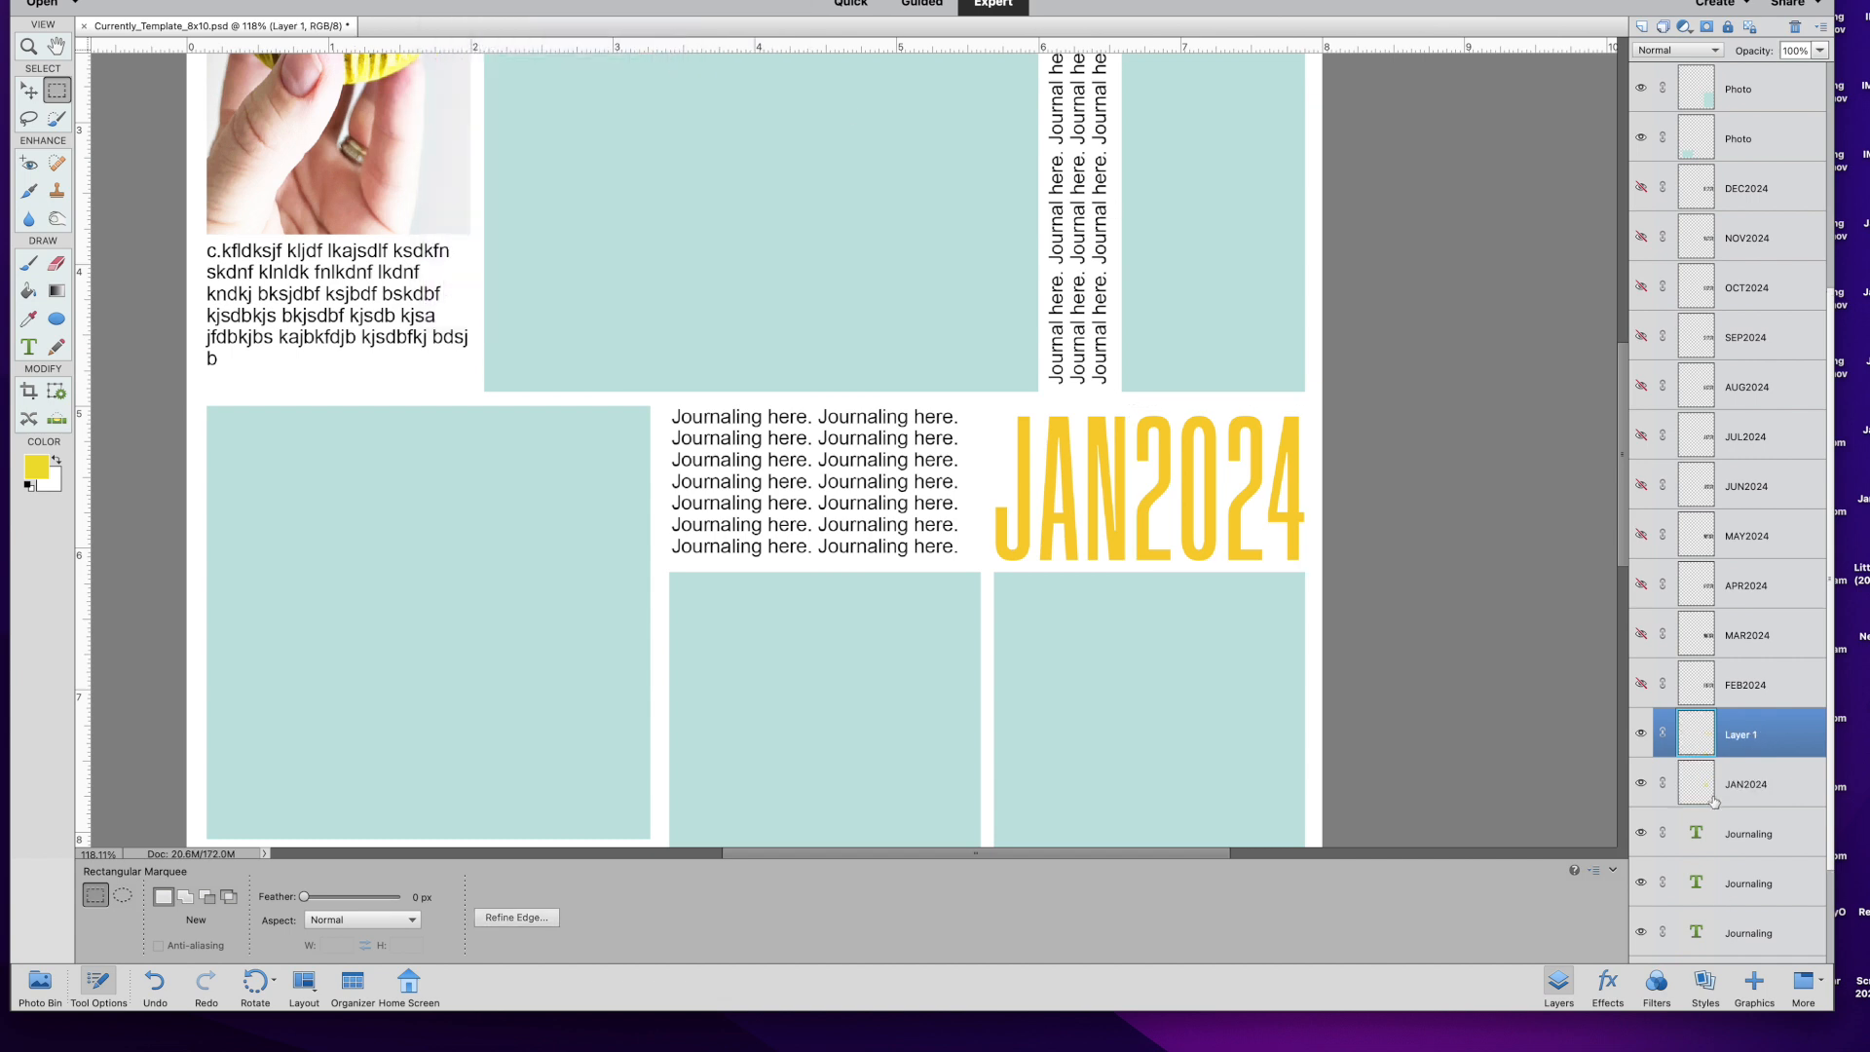
Check the separated month and year by toggling the visibility of the cut-out 2024 layer and the JAN2024 layer.
left_click(1738, 778)
left_click(1740, 739)
left_click(29, 91)
left_click(1641, 736)
left_click(1641, 737)
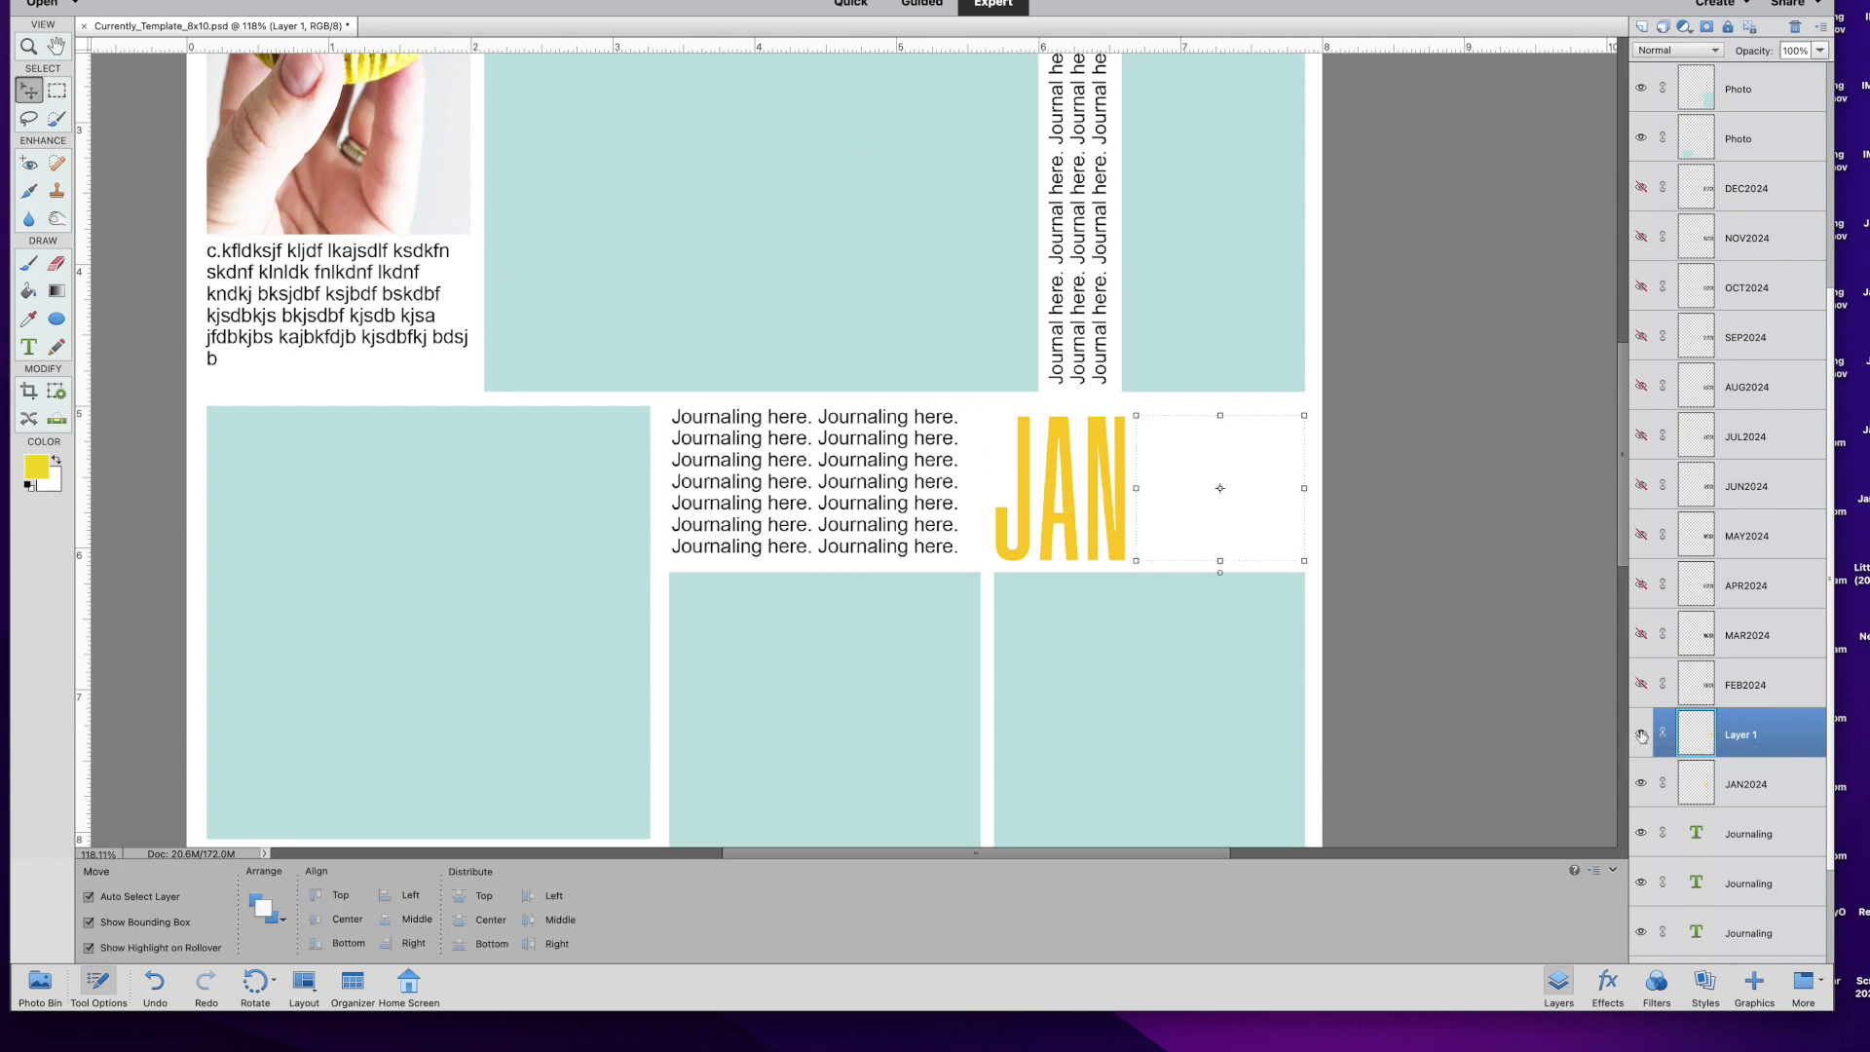
left_click(1640, 782)
left_click(1640, 782)
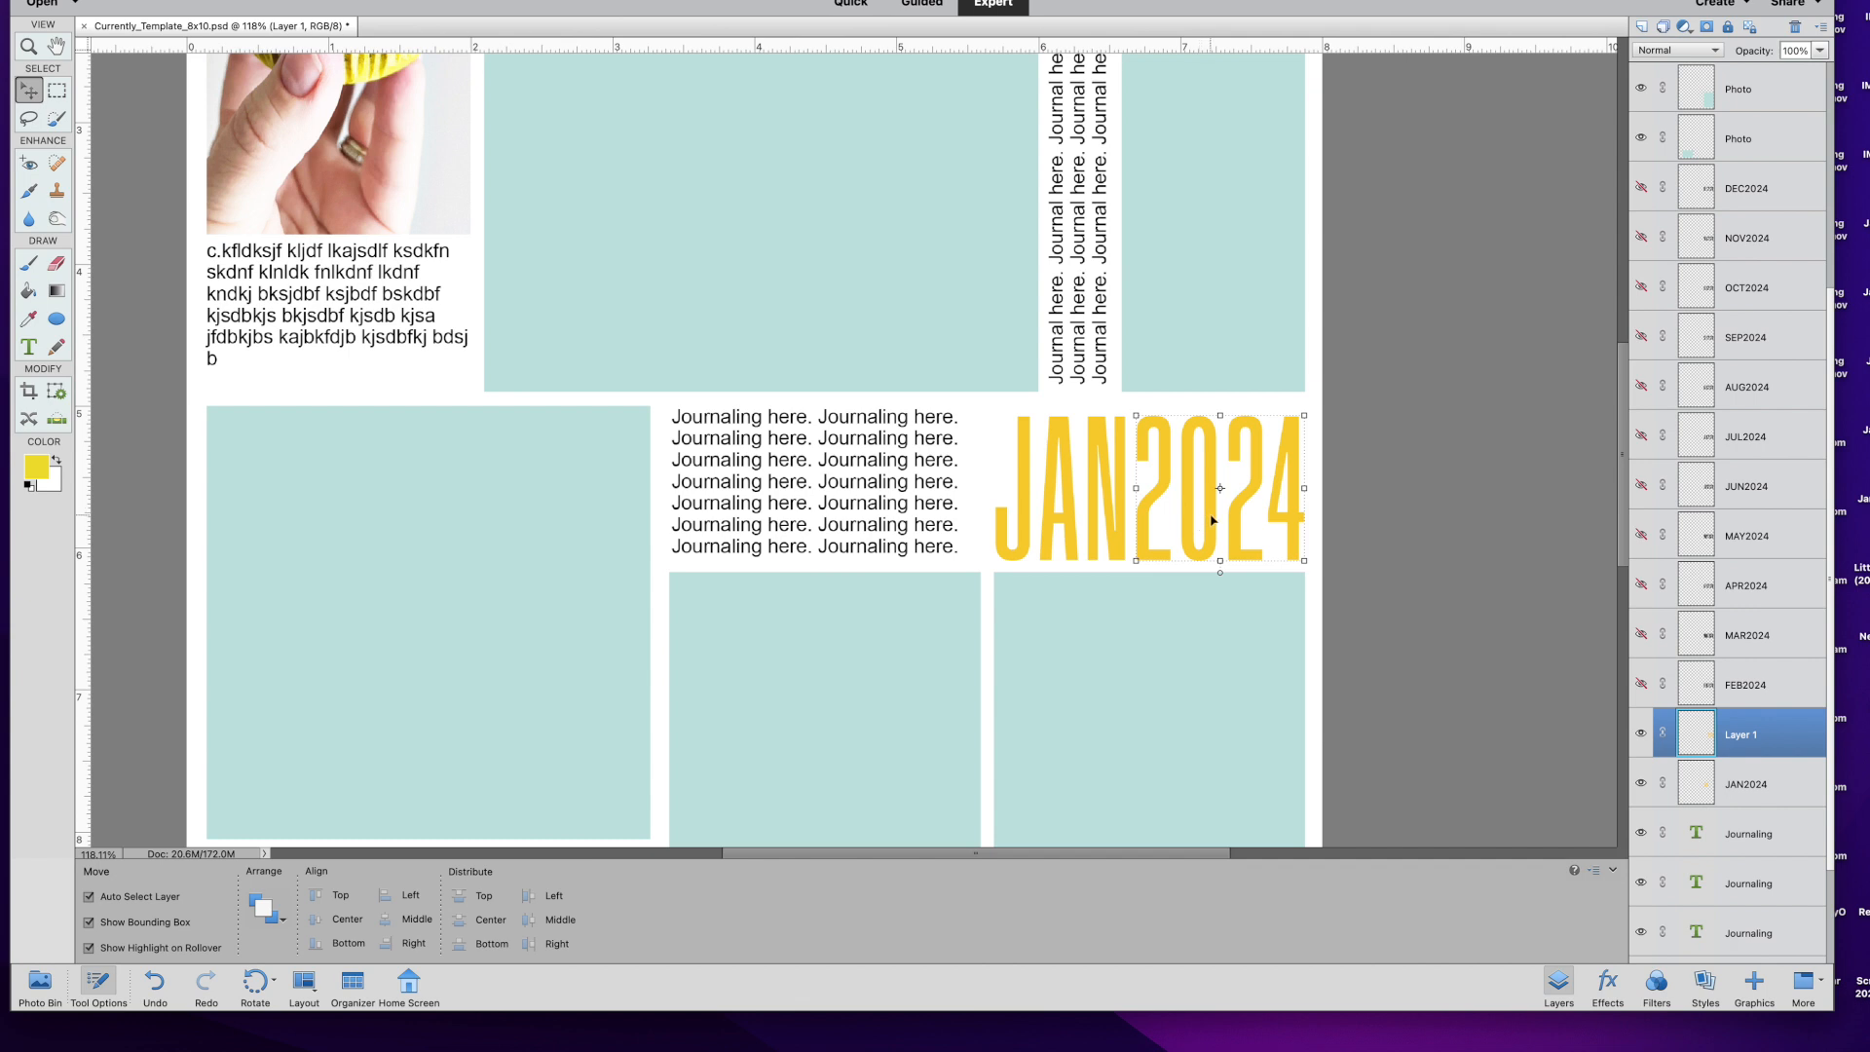
Restore the default black foreground colour and fill the separate 2024 layer with it, preserving transparency.
left_click(28, 485)
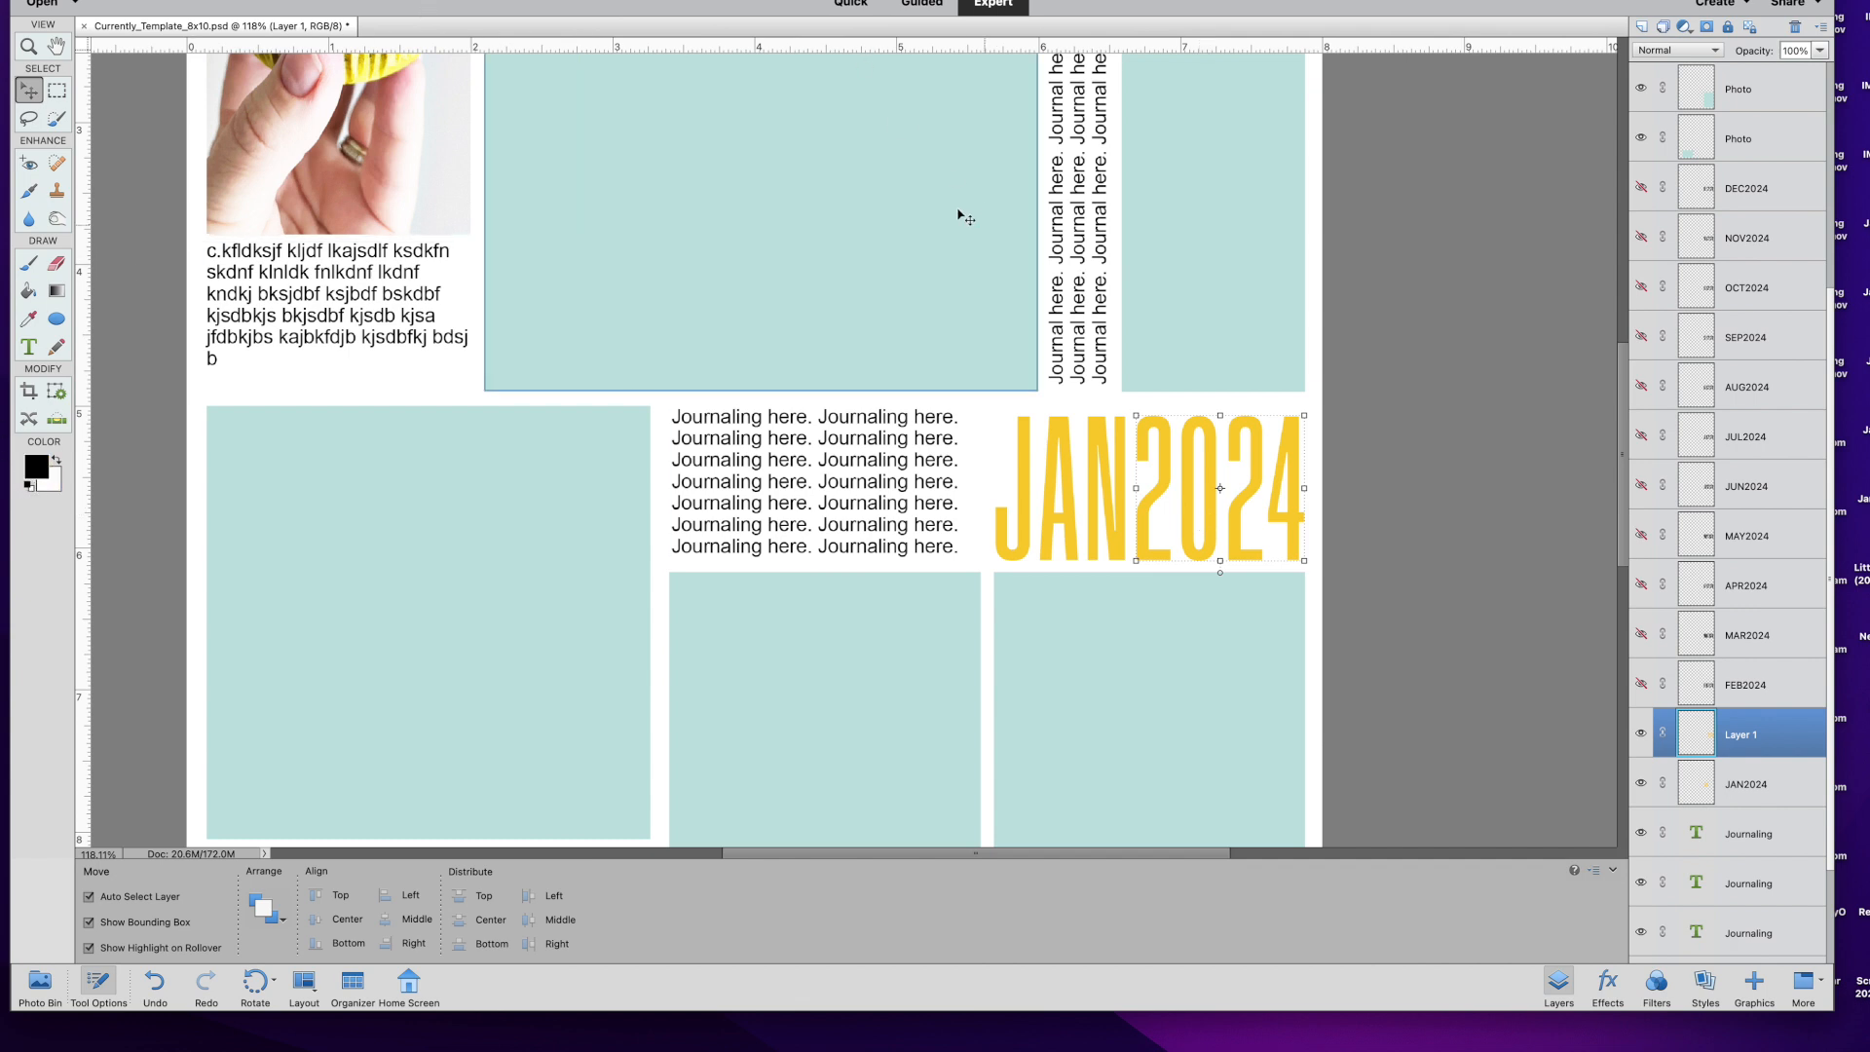
left_click(308, 2)
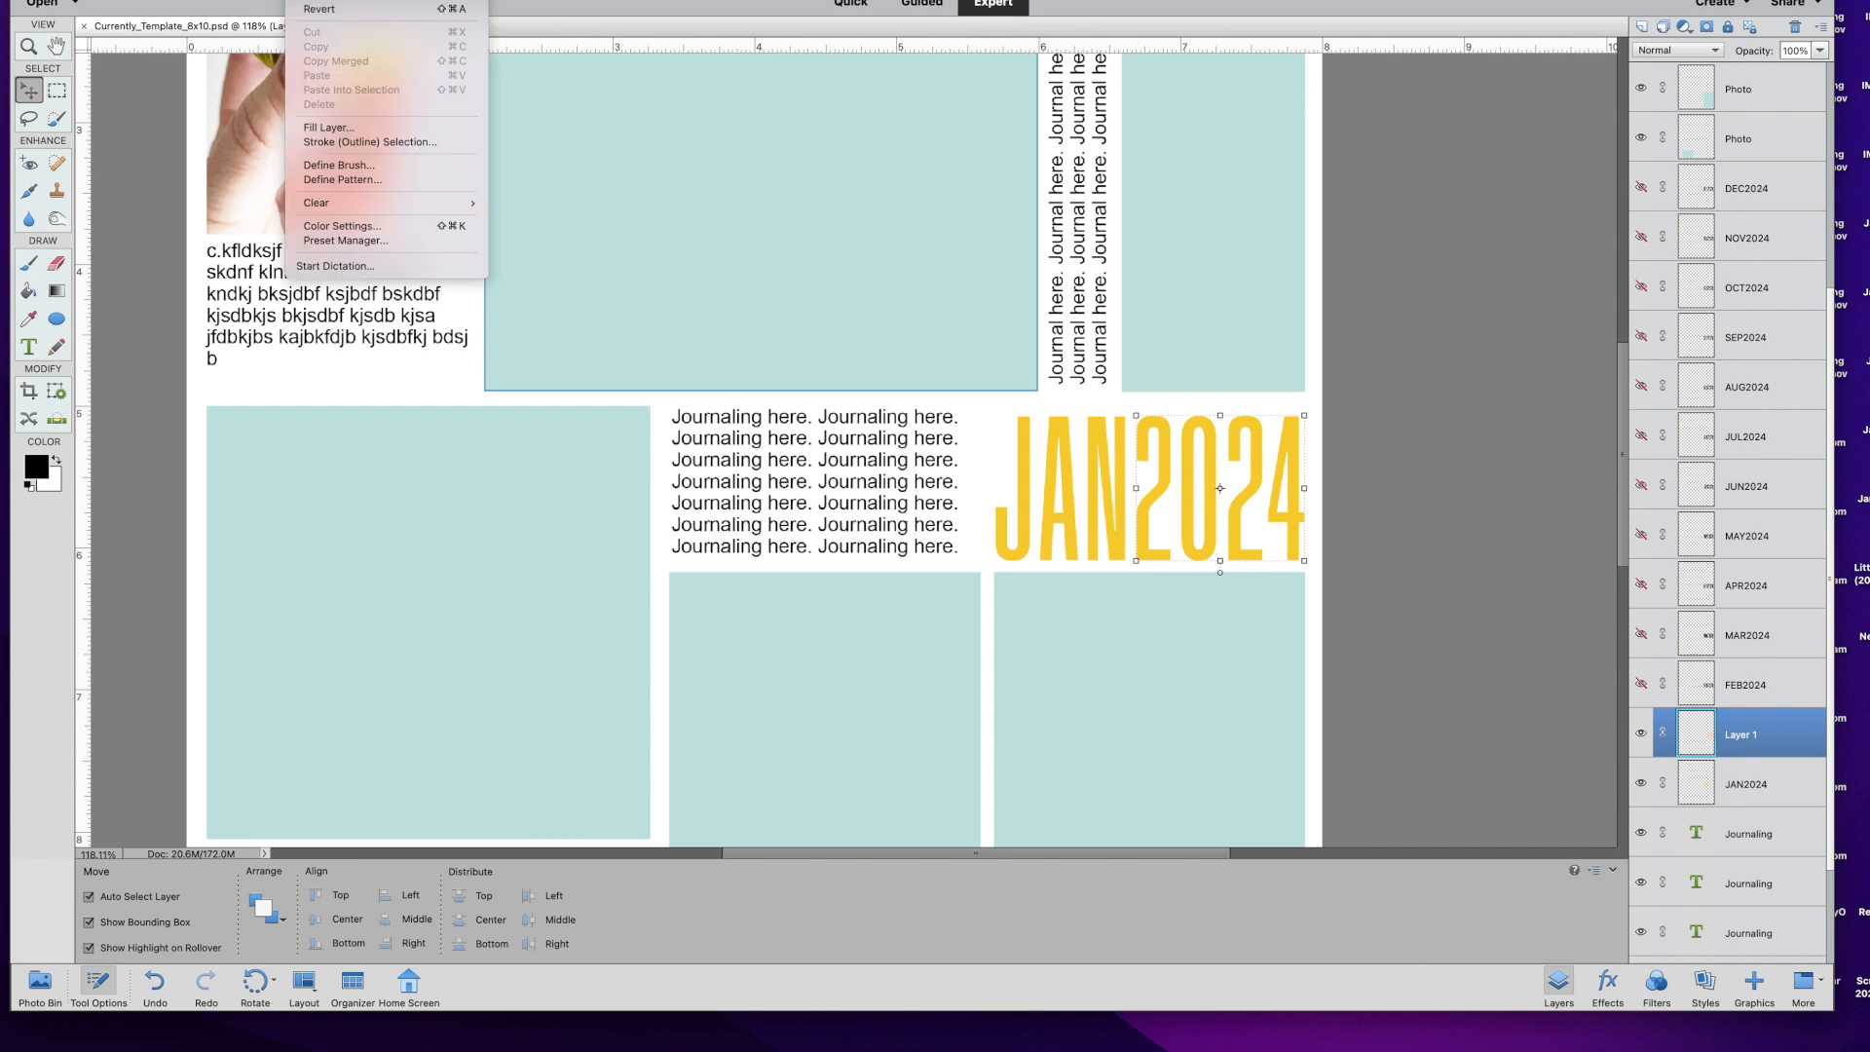
left_click(362, 129)
left_click(705, 147)
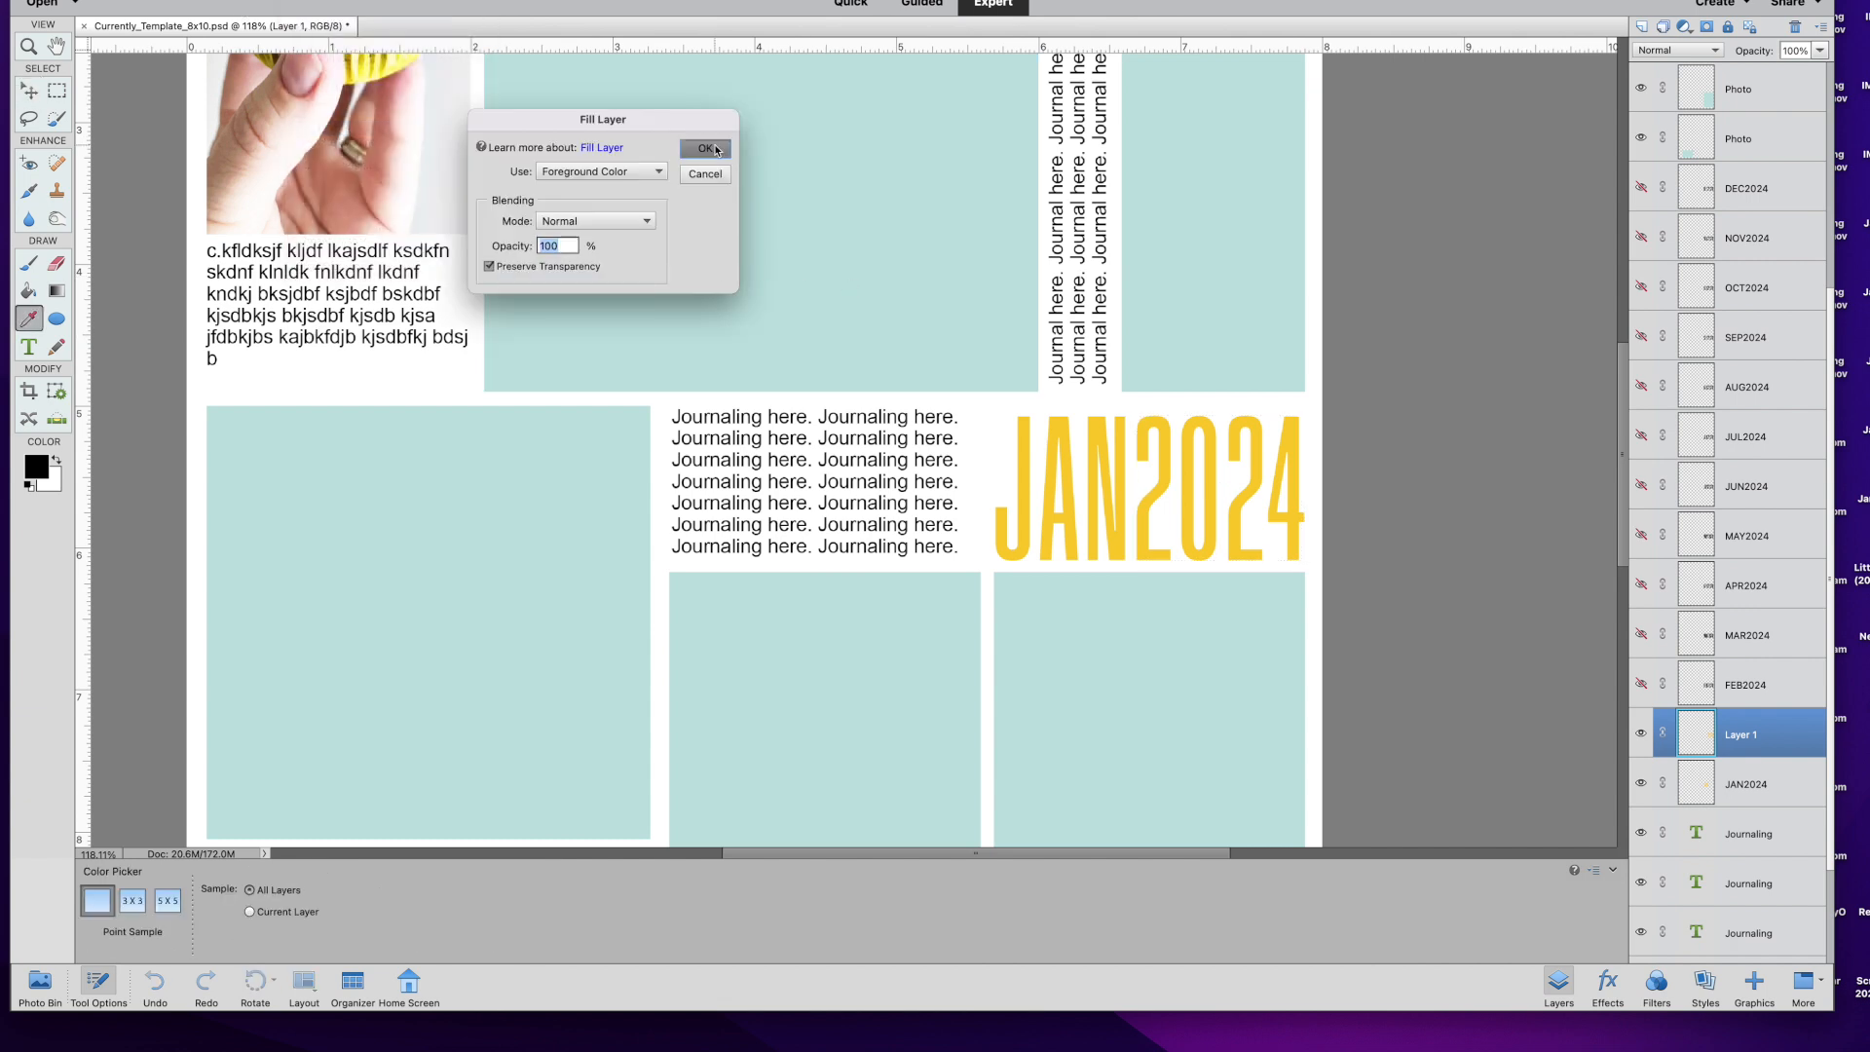
left_click(1498, 425)
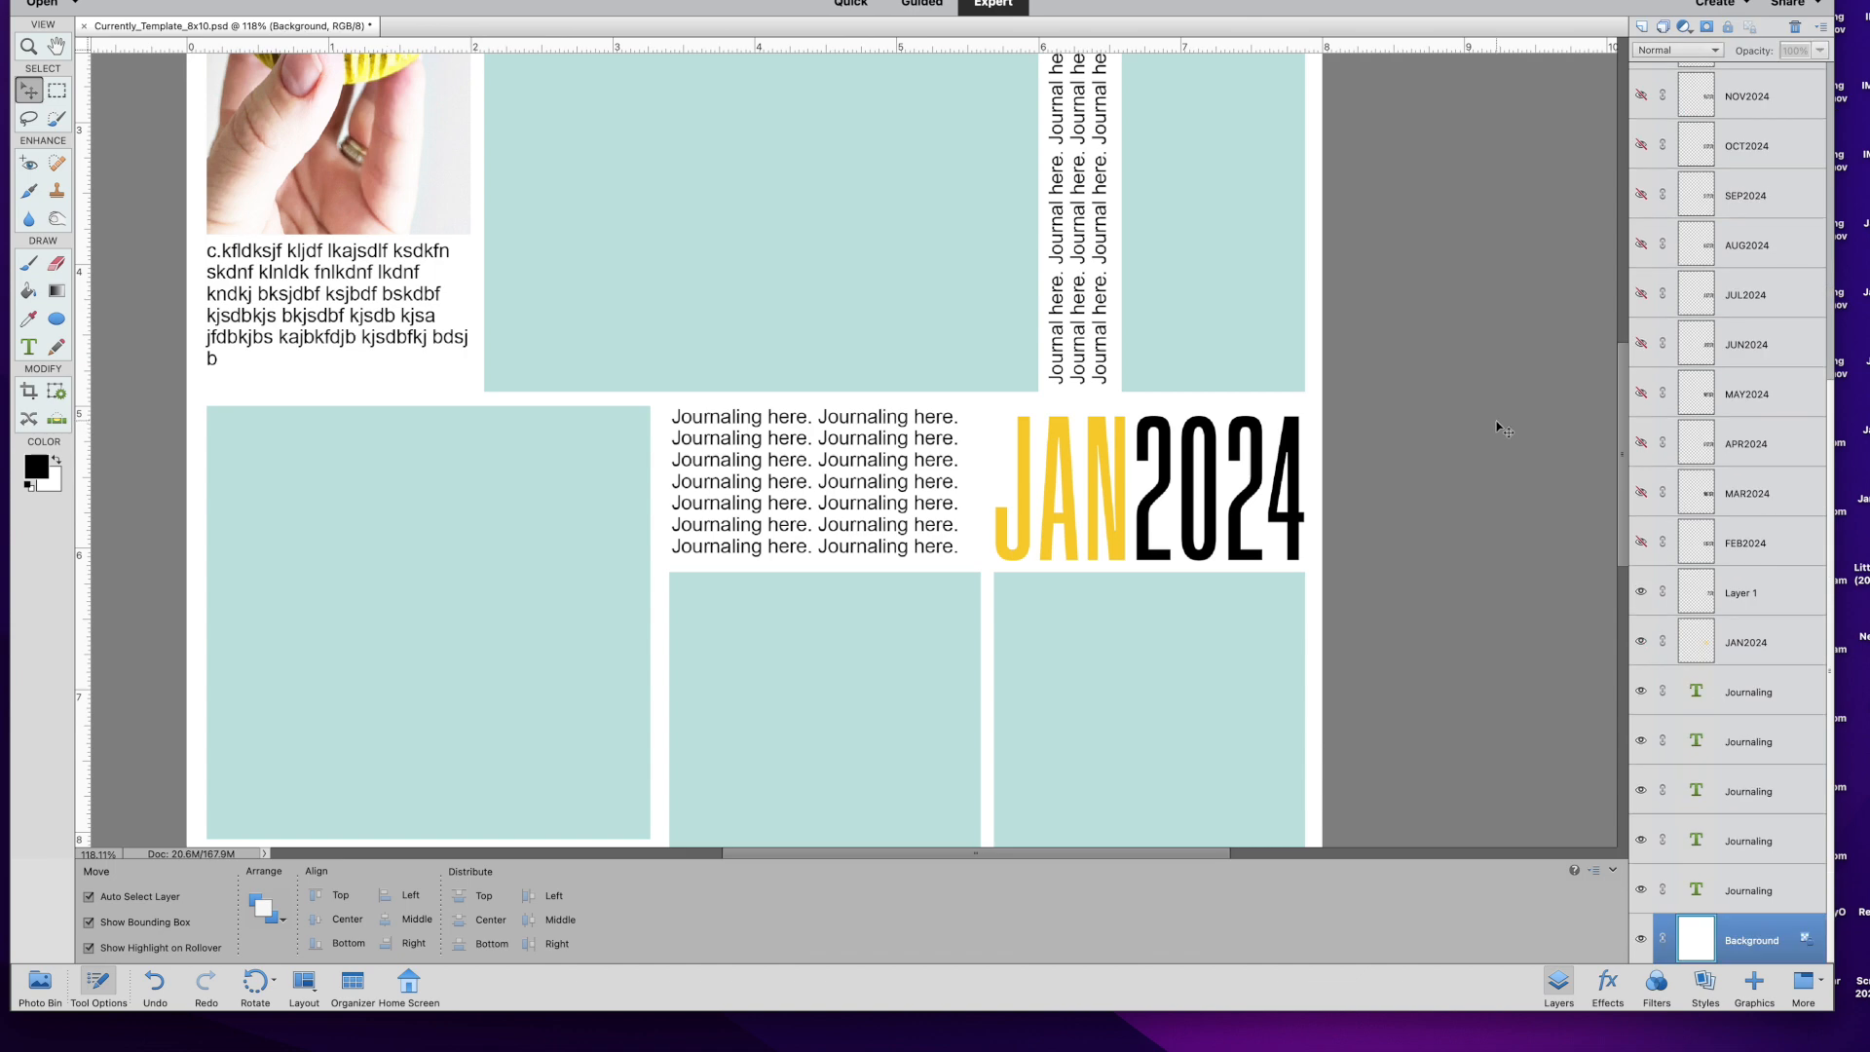
Open the finished CURRENTLY LOVING.psd sample layout to compare it with the template, and put it away again.
scroll(1496, 425, "down", 2)
scroll(1498, 429, "down", 5)
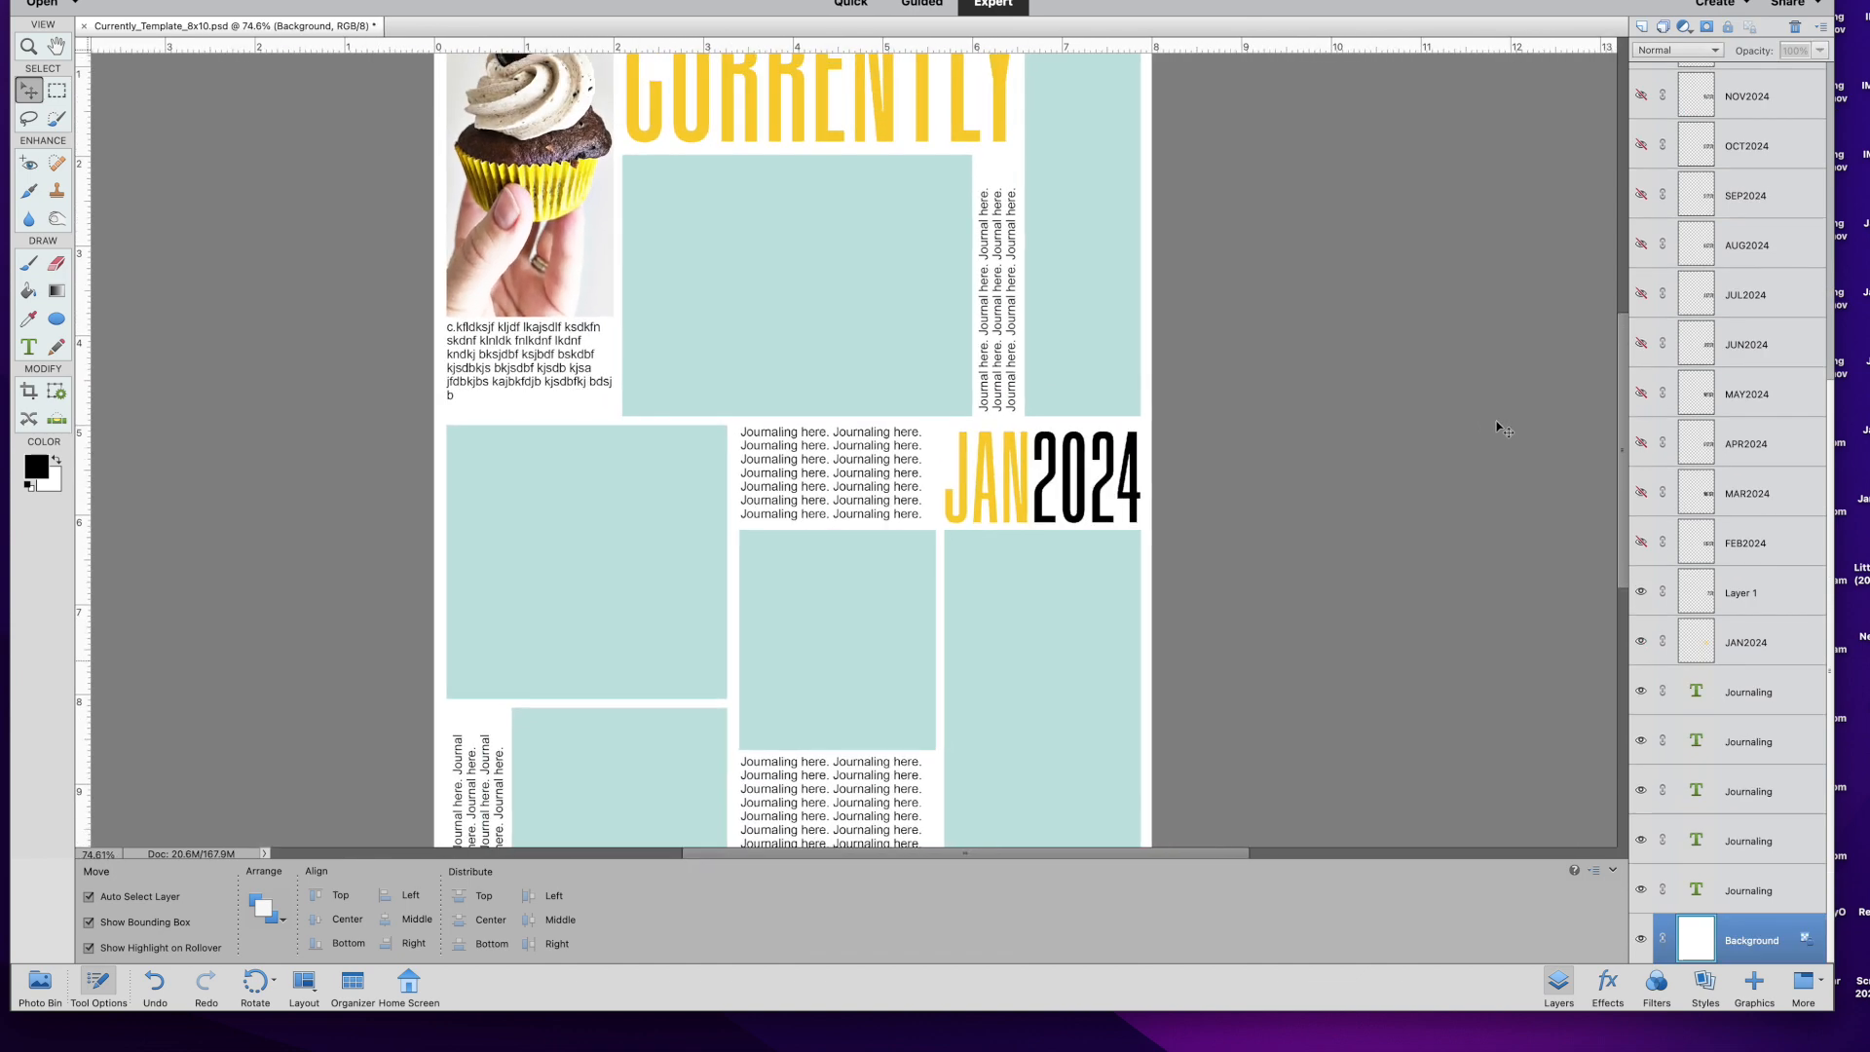
scroll(1498, 429, "up", 1)
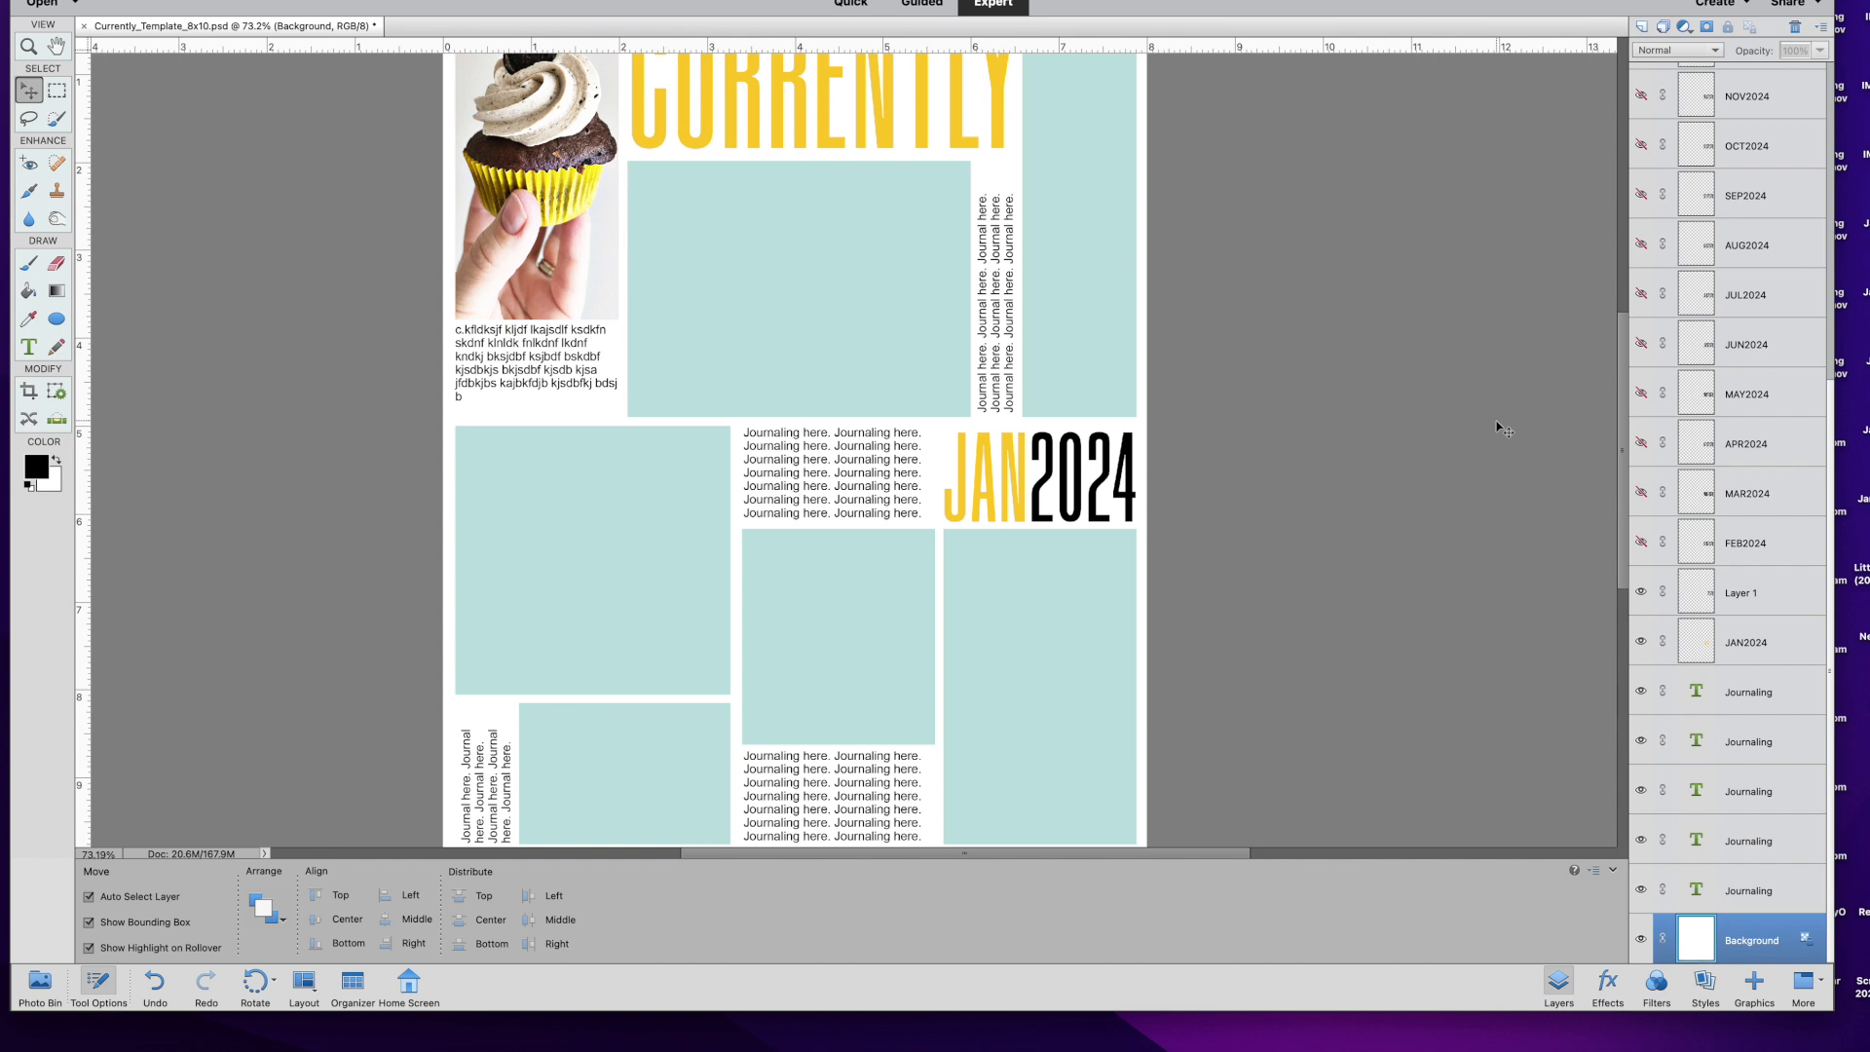
scroll(1496, 423, "down", 3)
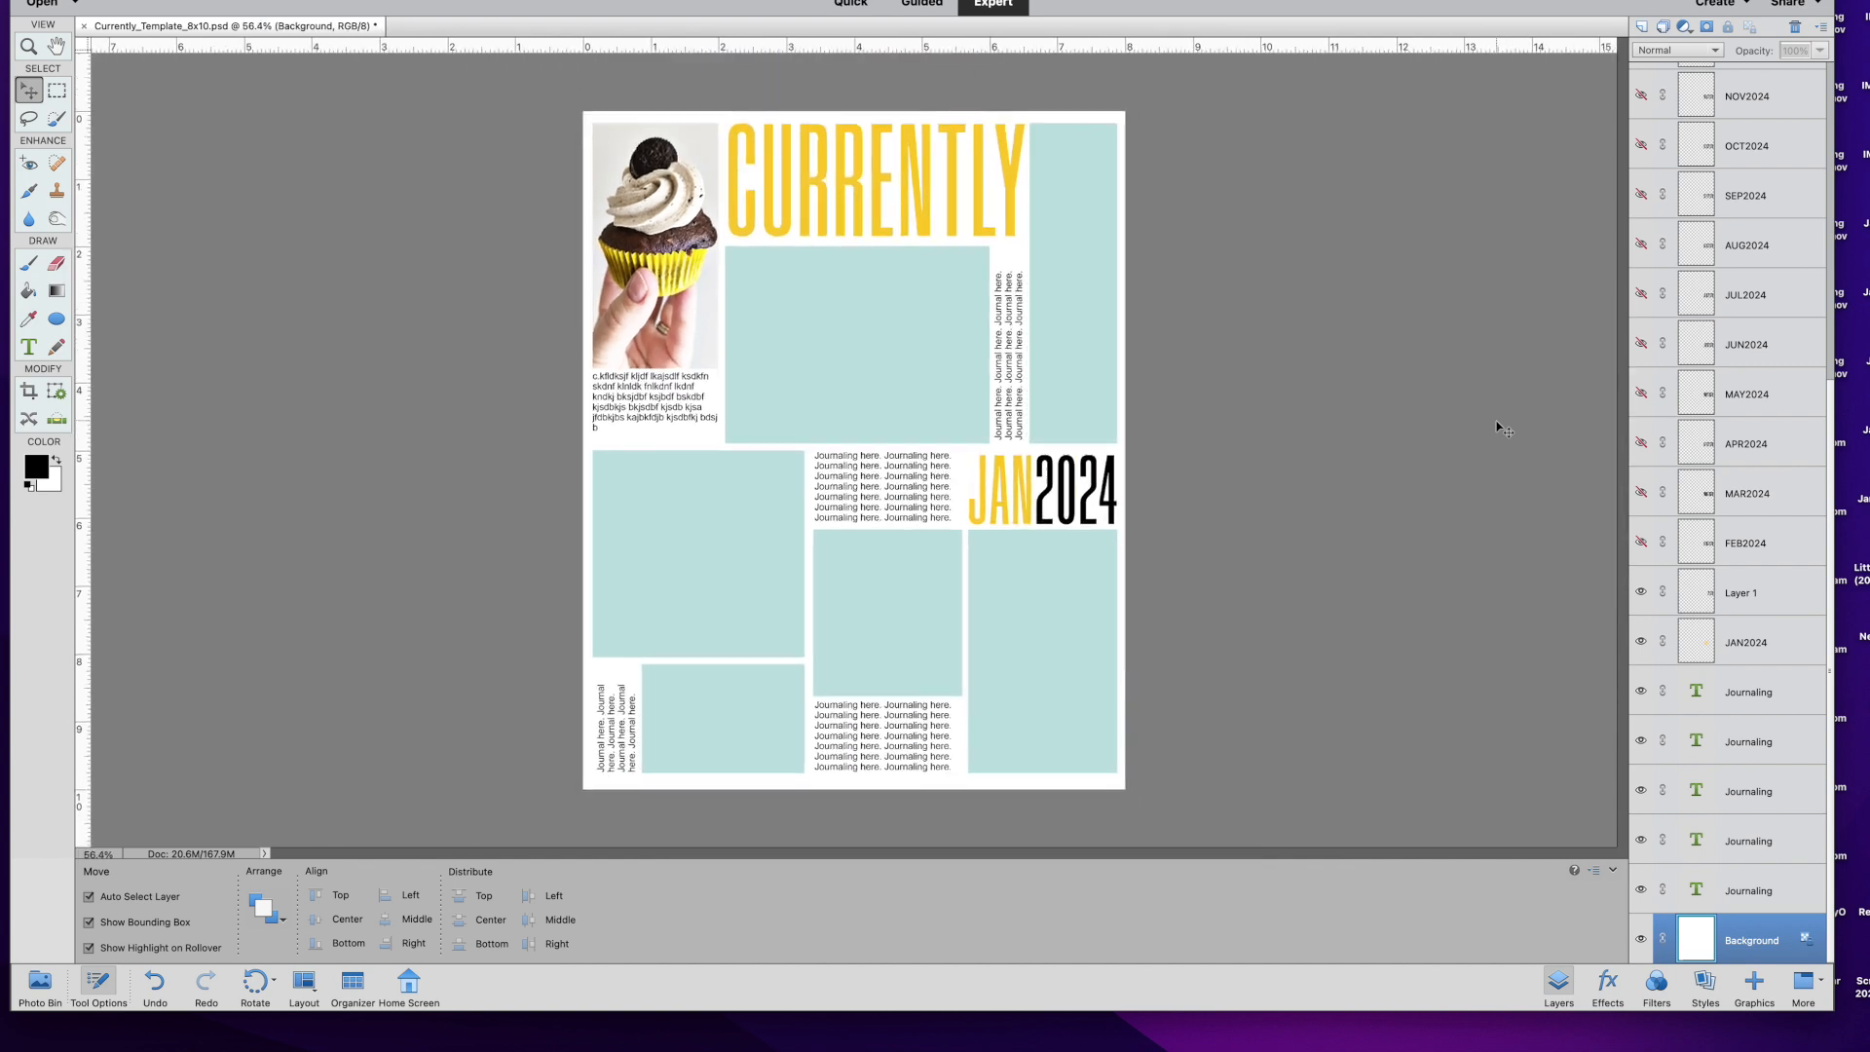
left_click(56, 971)
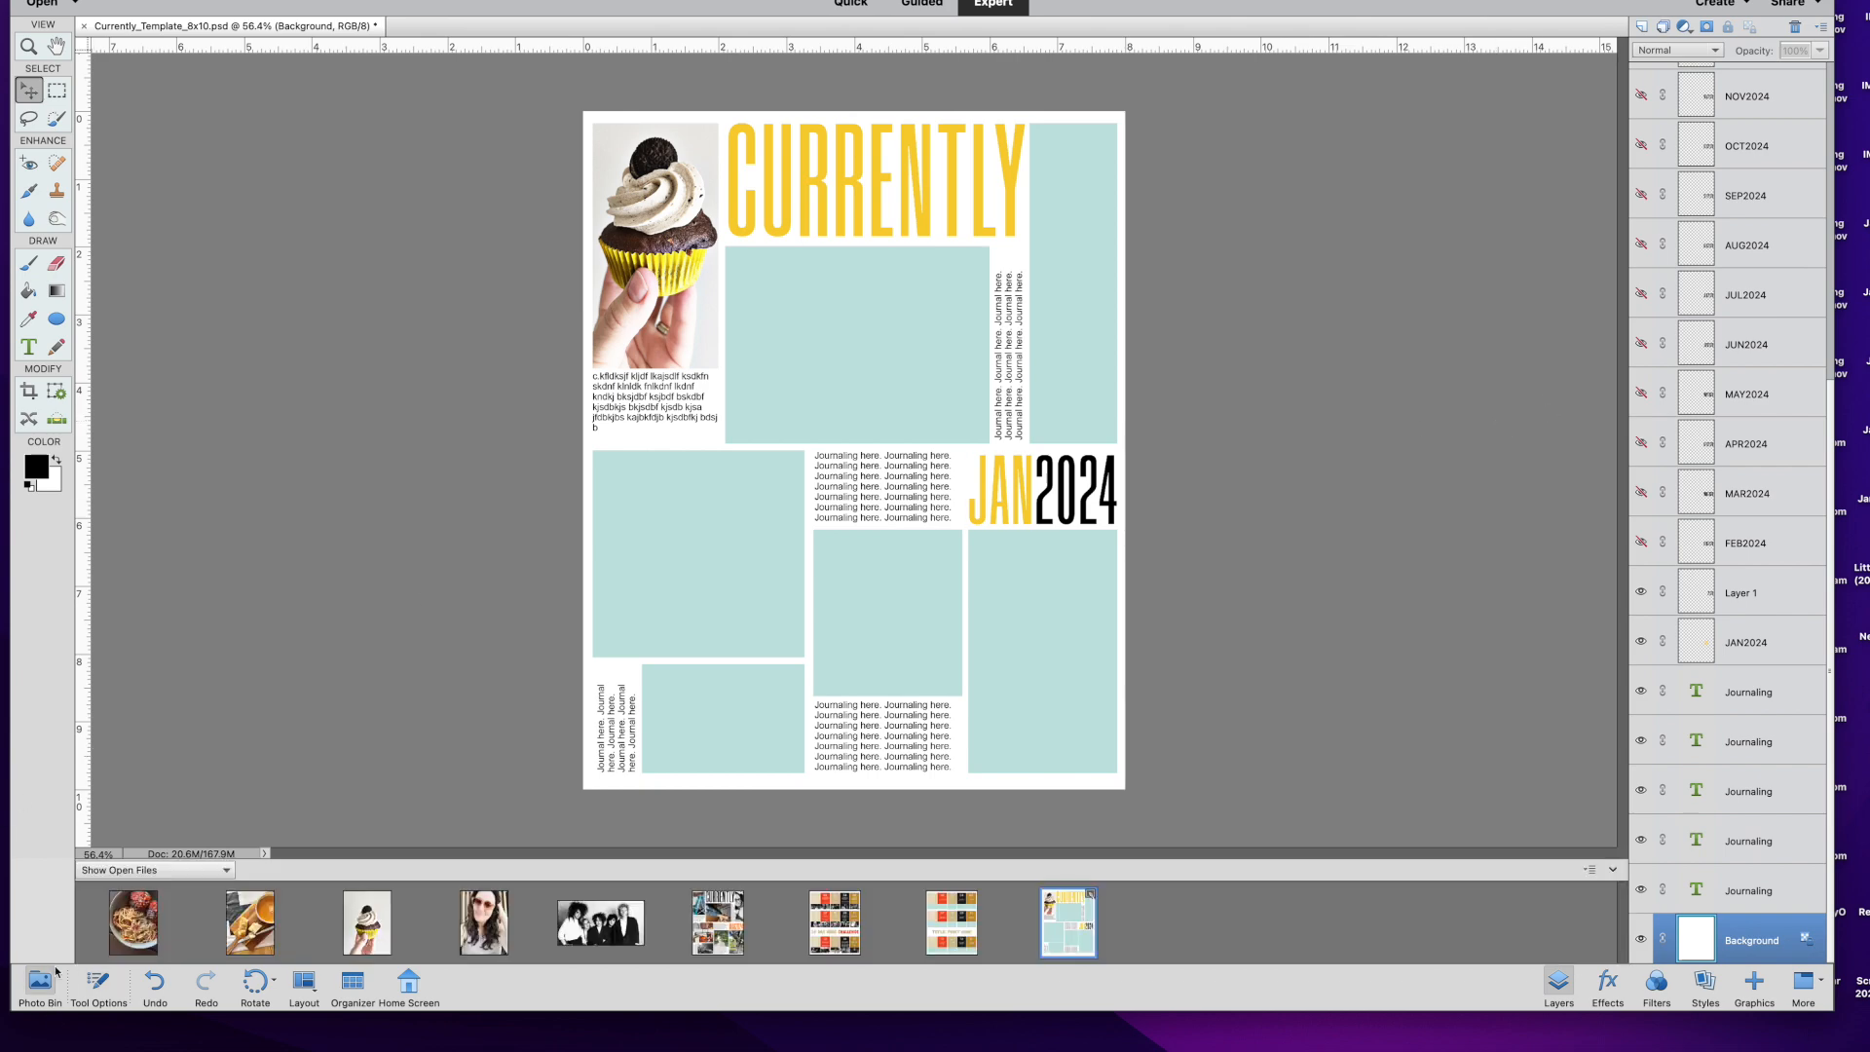
double_click(732, 950)
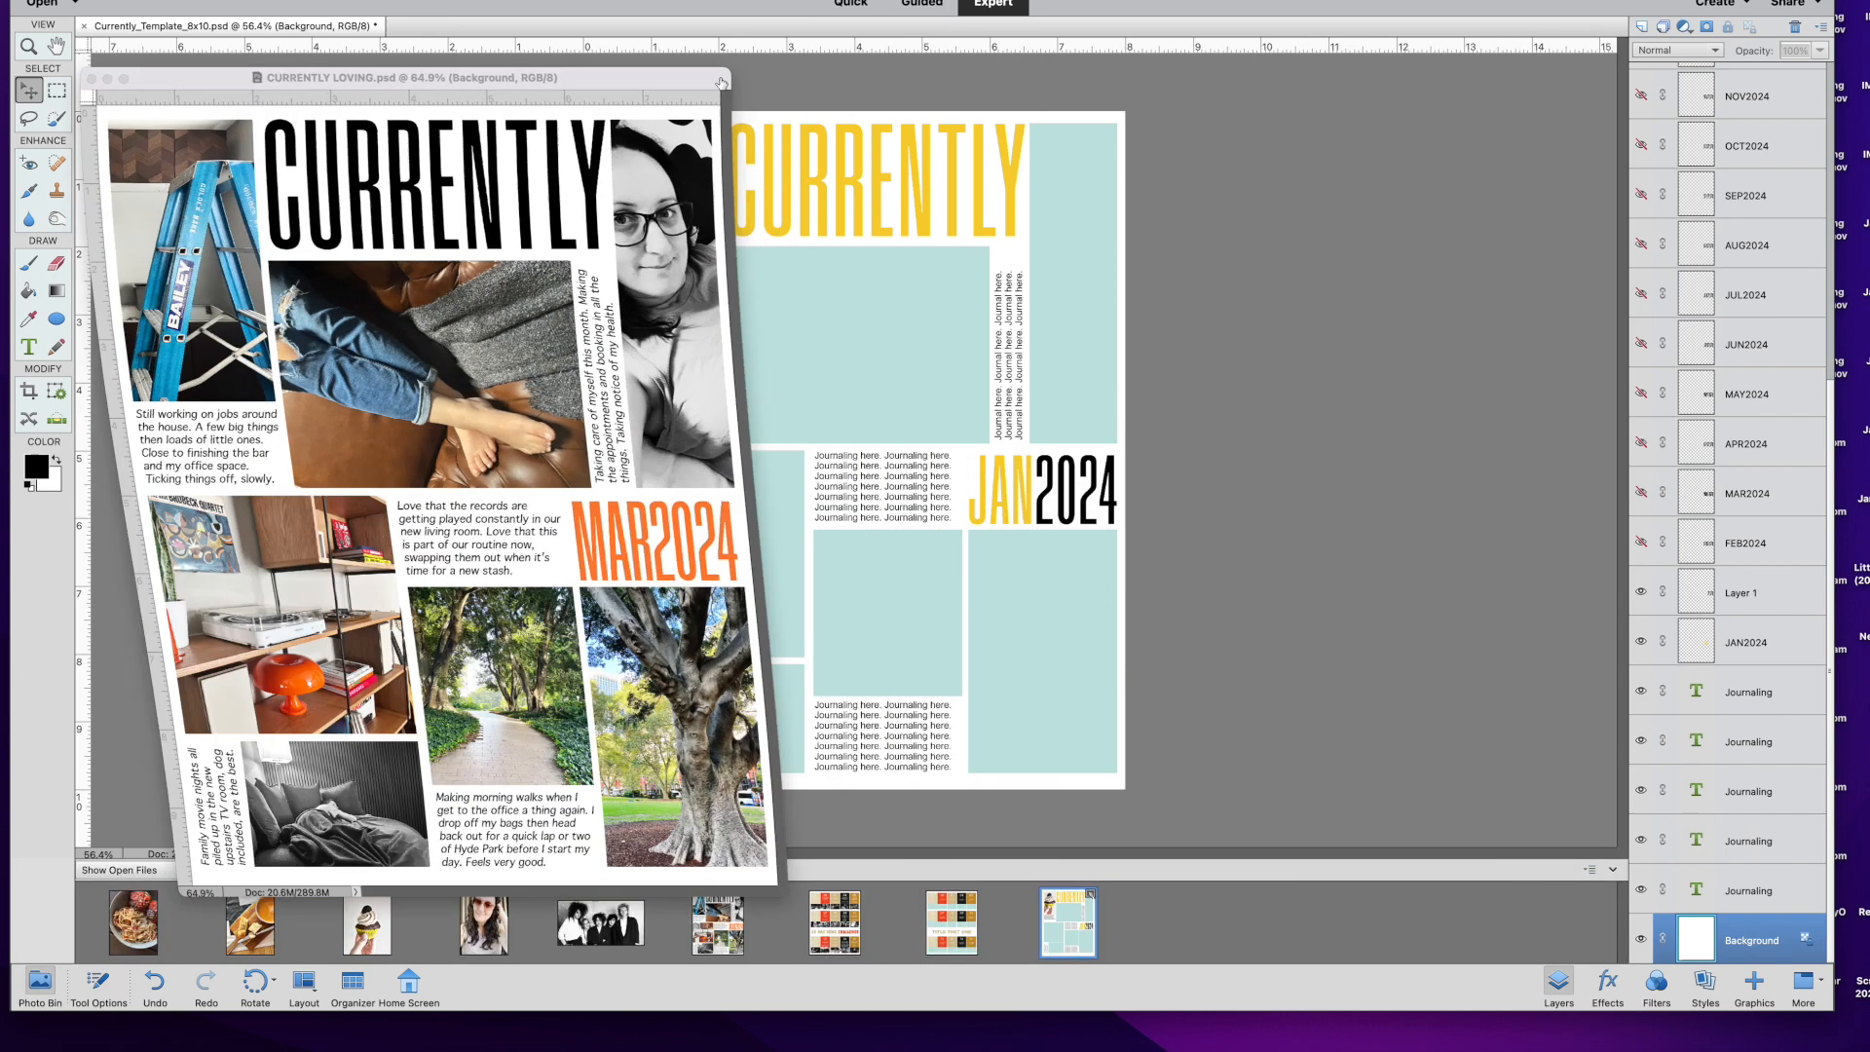
left_click_drag(696, 85, 699, 80)
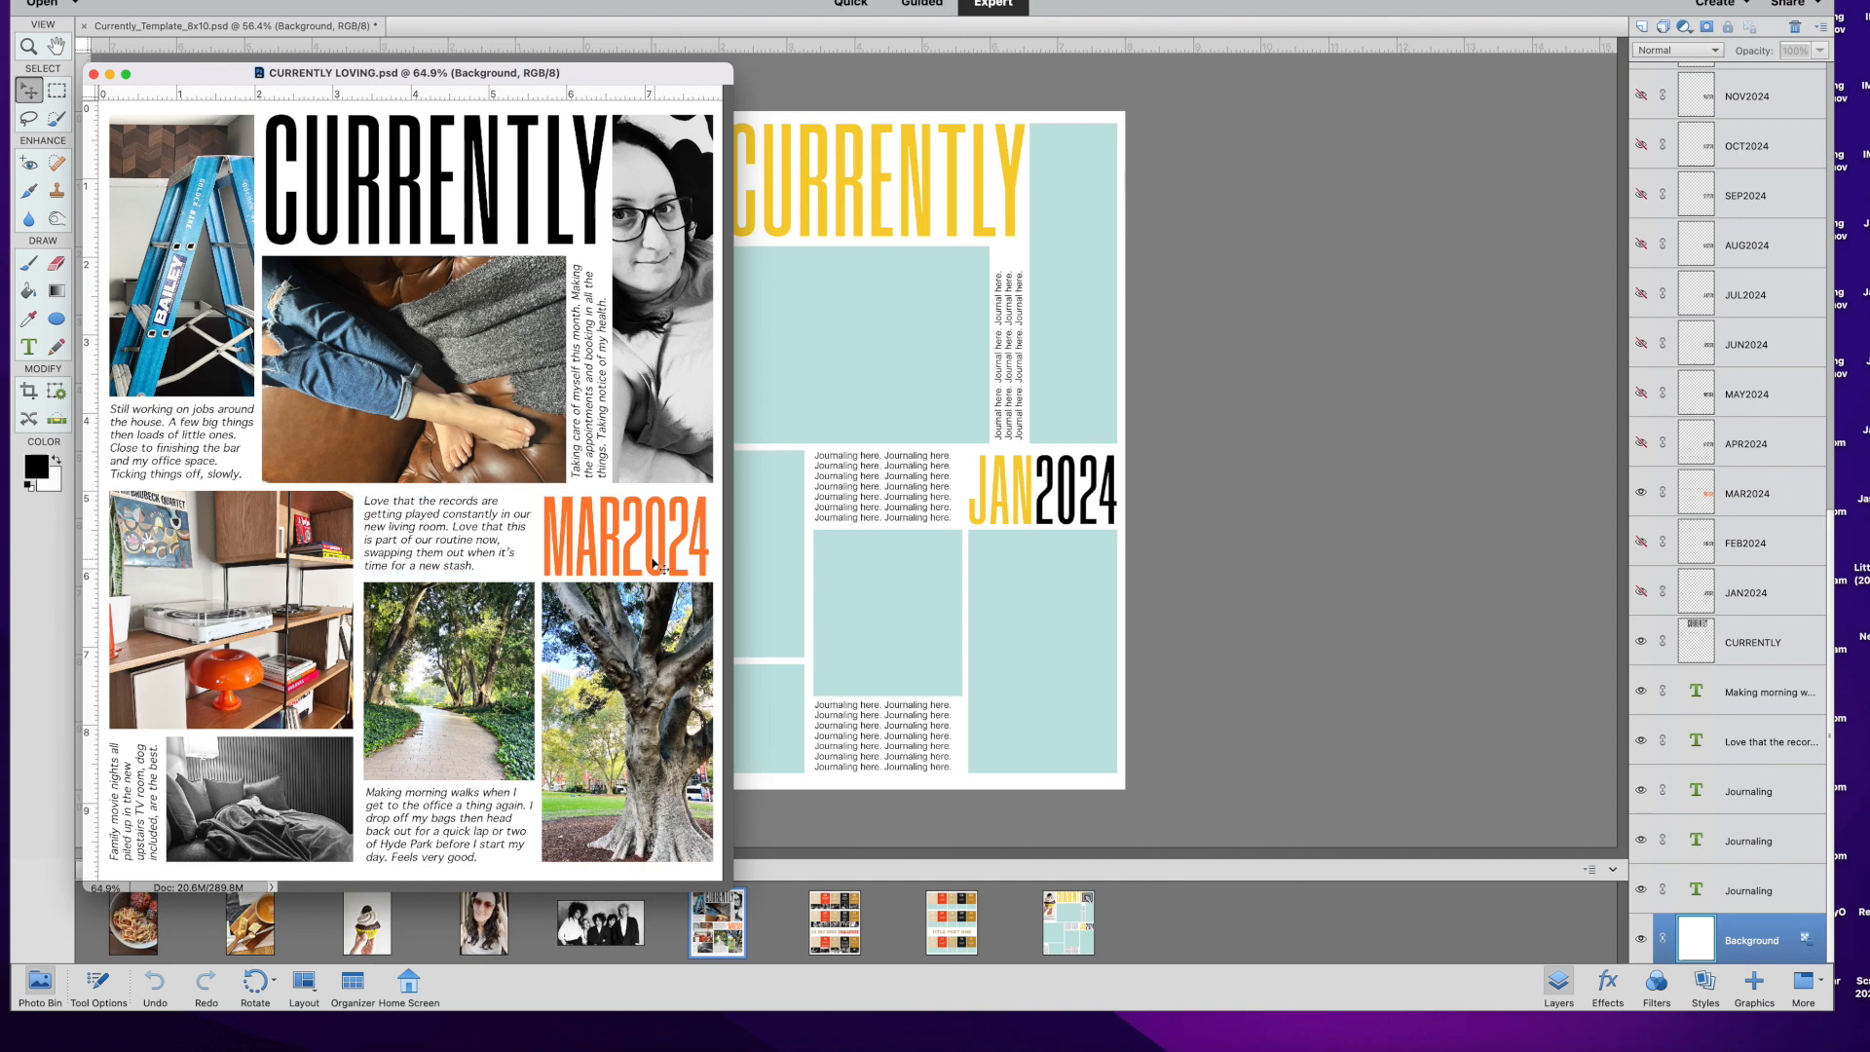
left_click(110, 74)
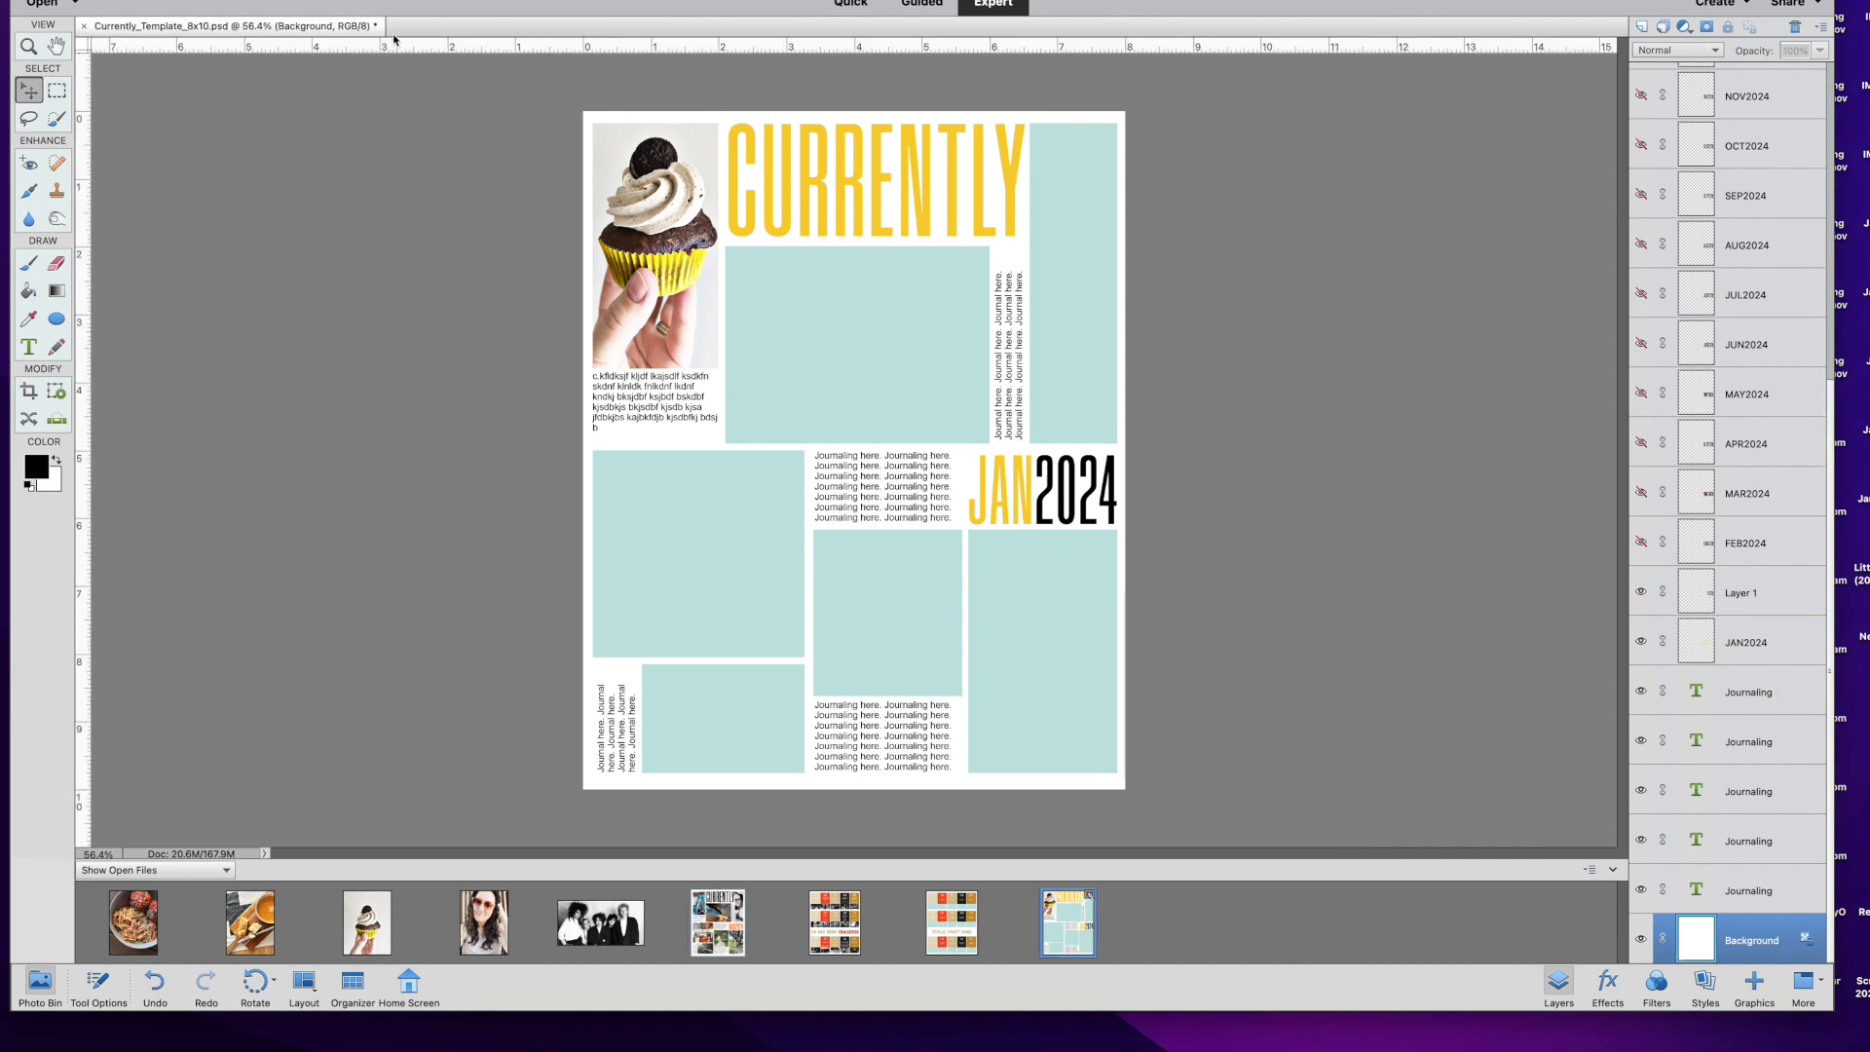
Hide the journaling block under the cupcake photo and the one beside the JAN2024 title.
left_click(691, 419)
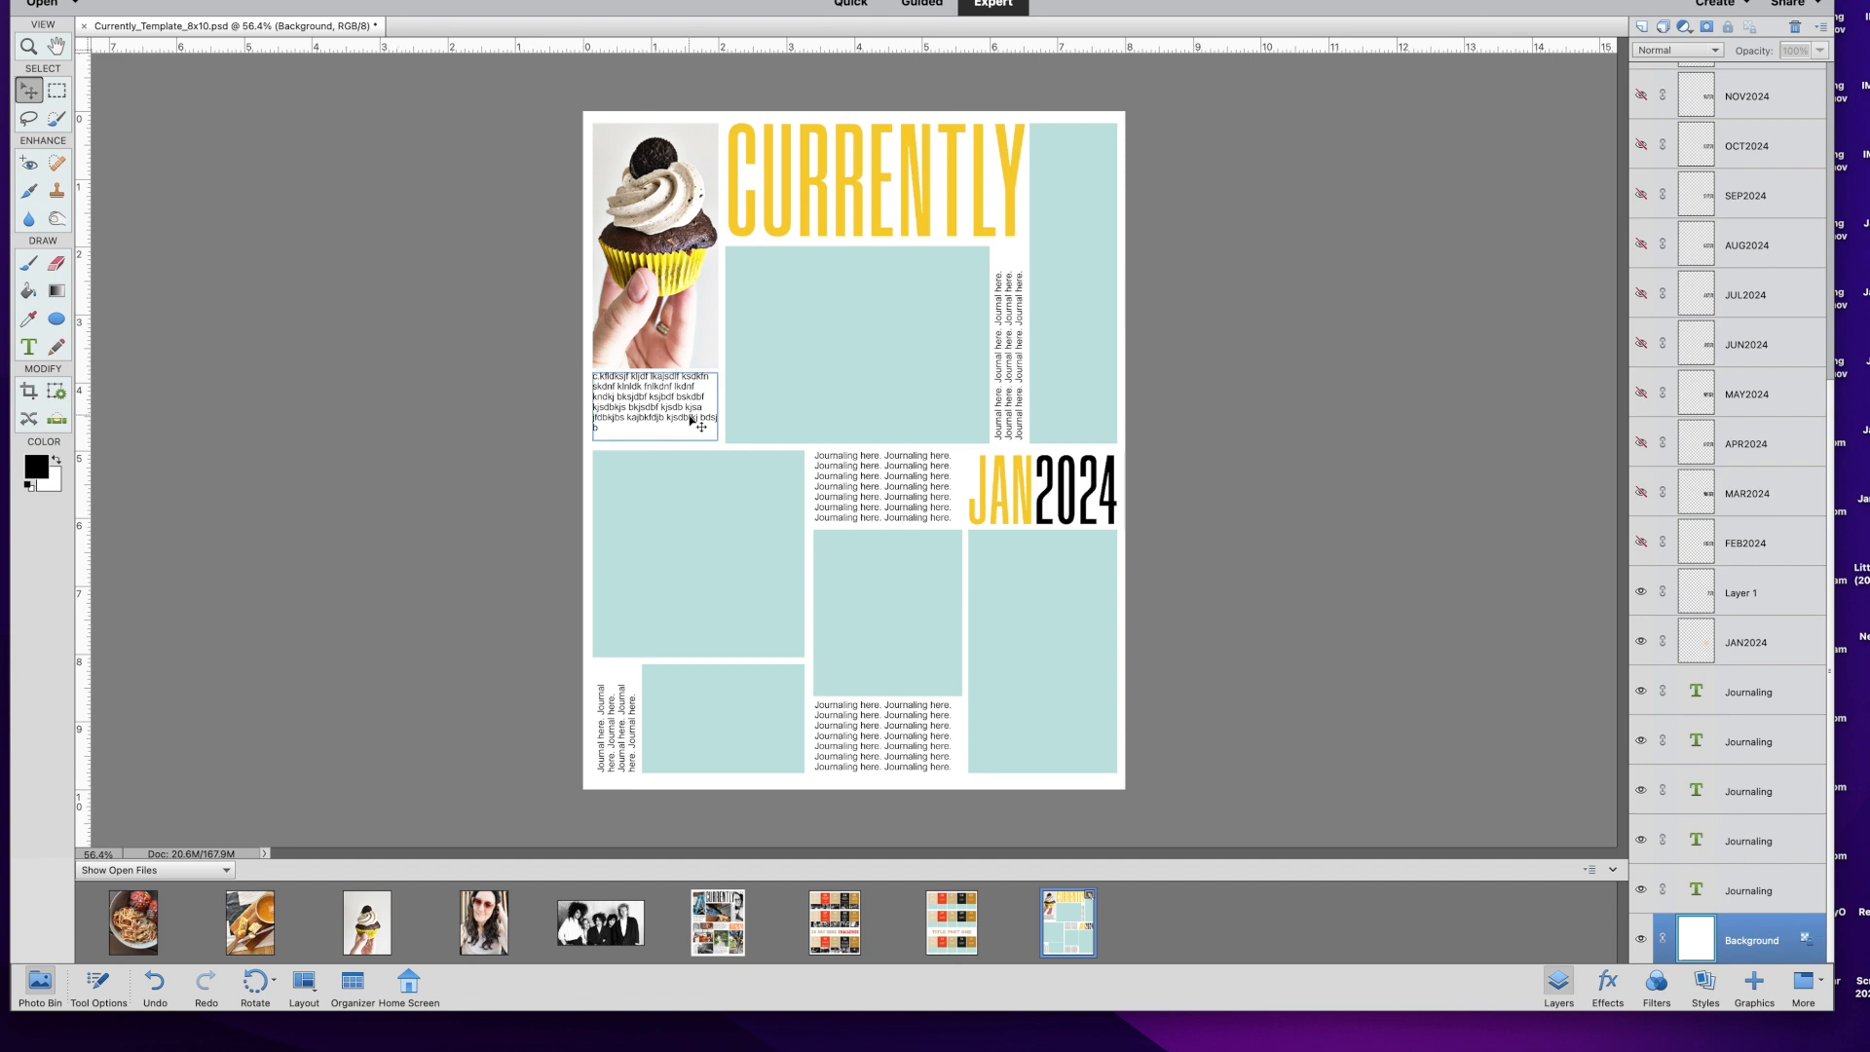
left_click(1640, 690)
left_click(881, 487)
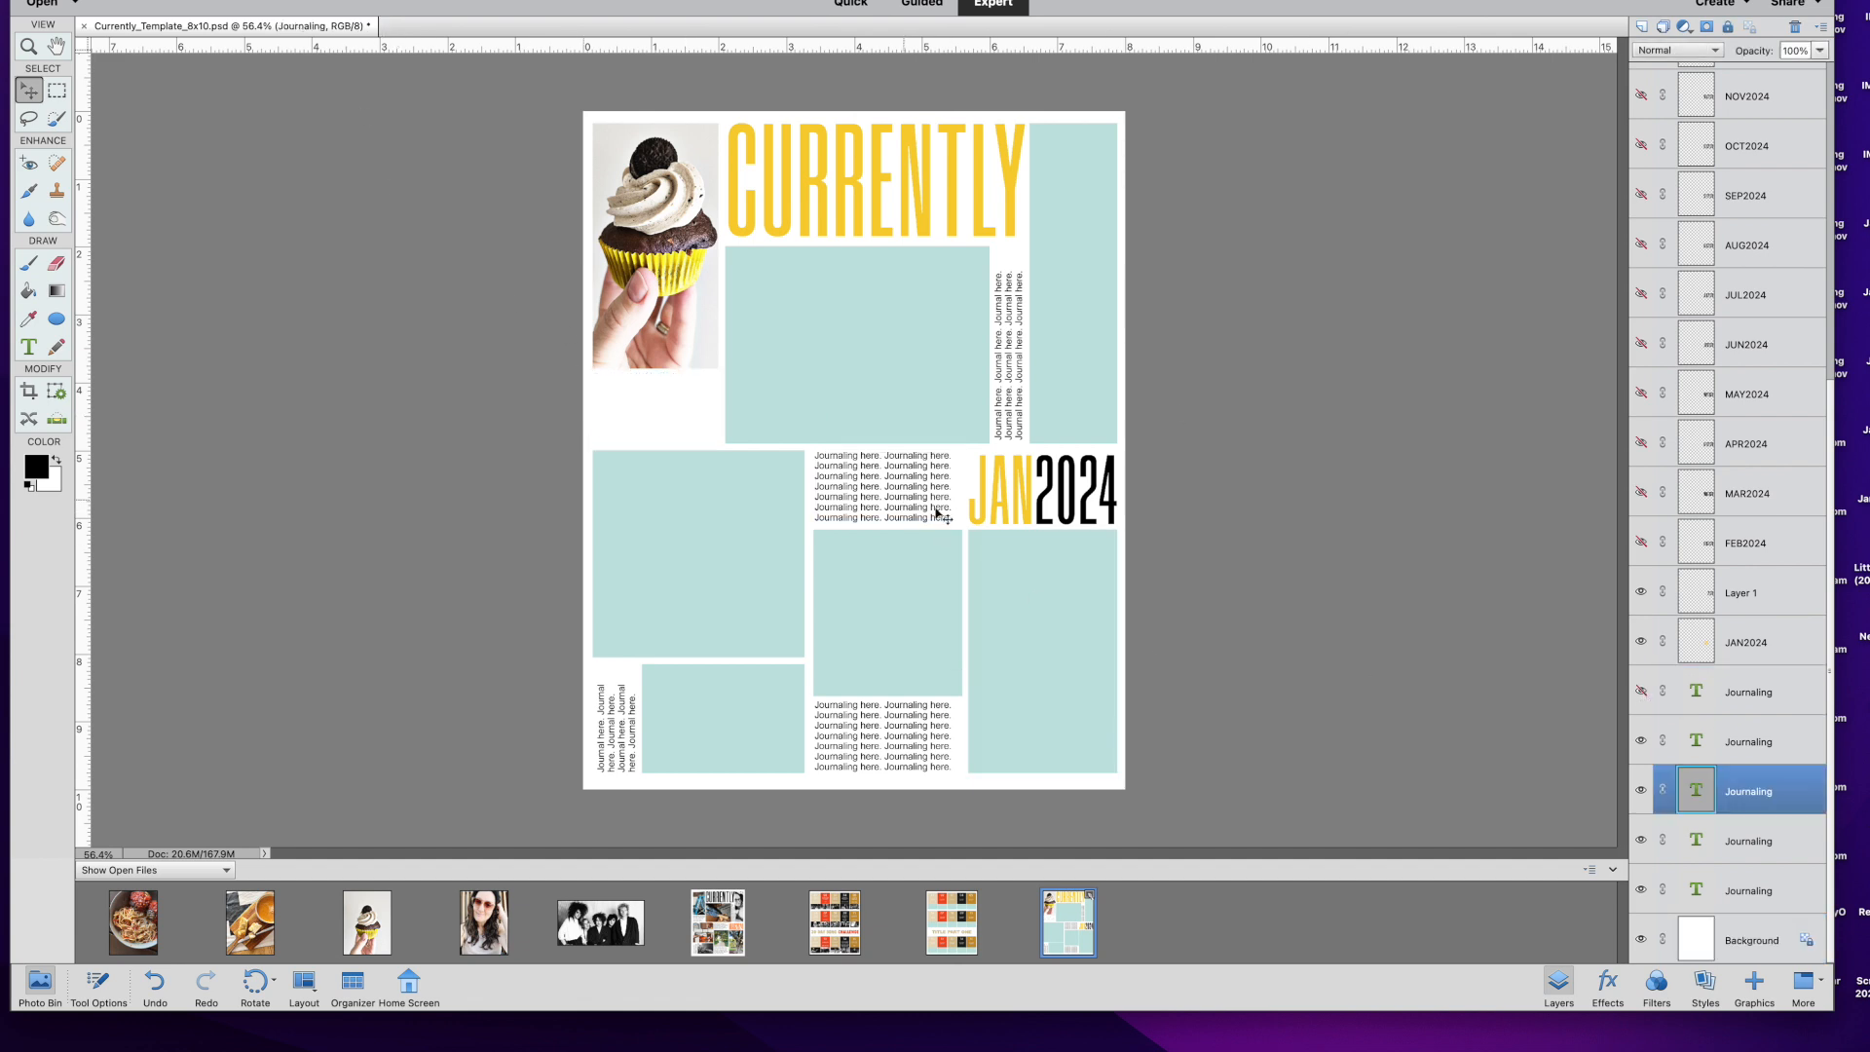
left_click(1640, 789)
Delete the vertical journaling block below the CURRENTLY title, and hide the two journaling blocks near the page's lower edge.
left_click(1004, 396)
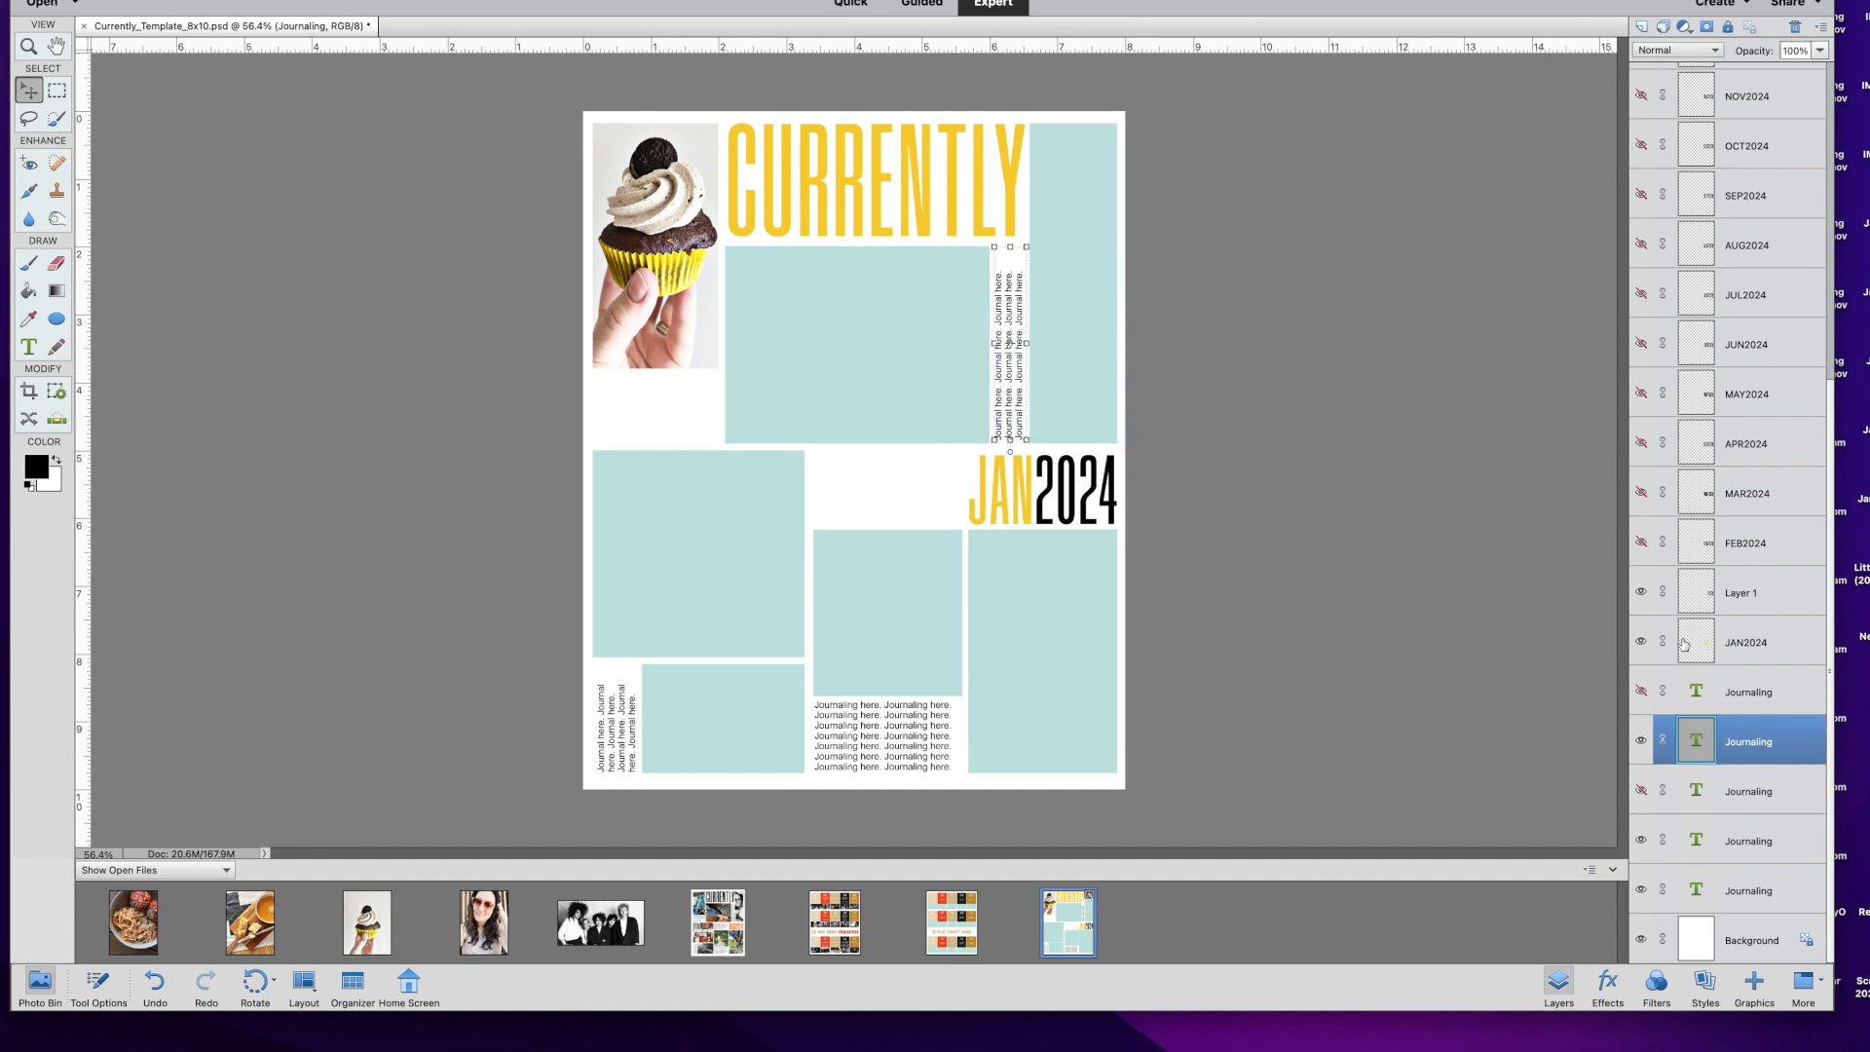
left_click_drag(1741, 742, 1795, 28)
left_click(889, 721)
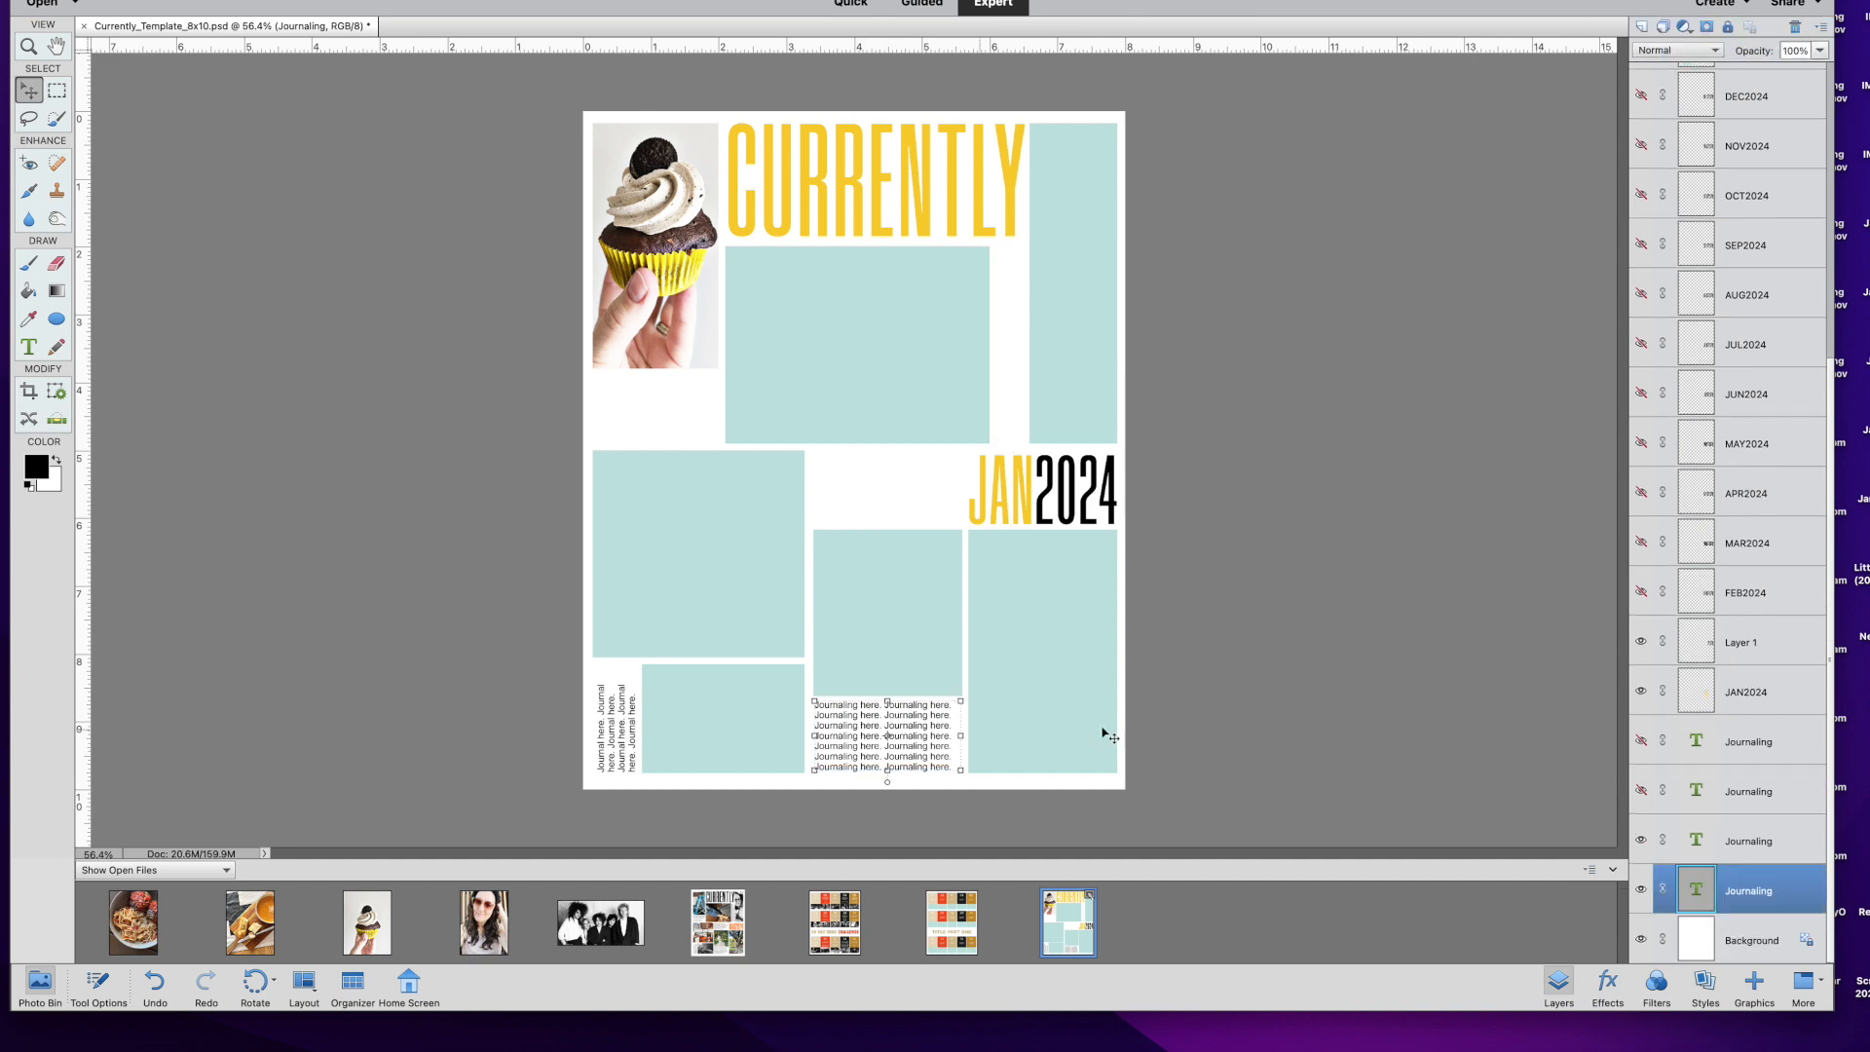
left_click(1640, 890)
left_click(644, 763)
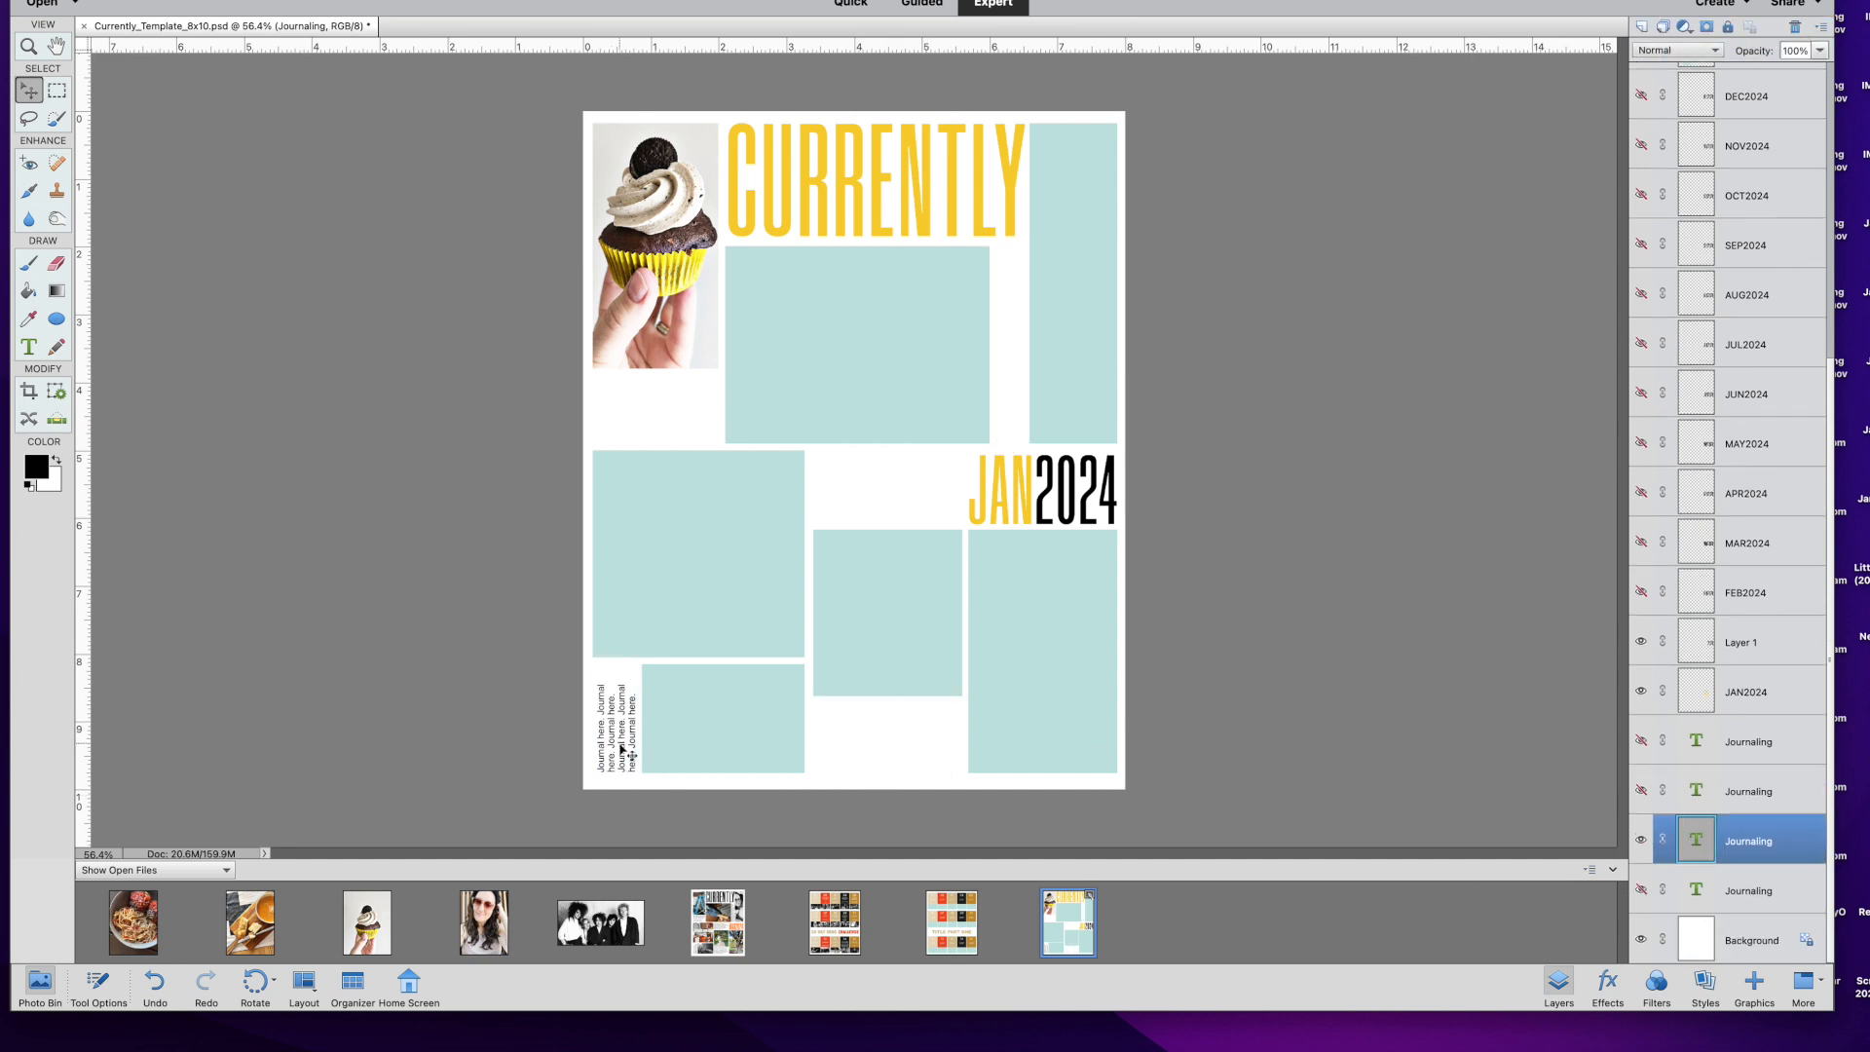
left_click(1642, 841)
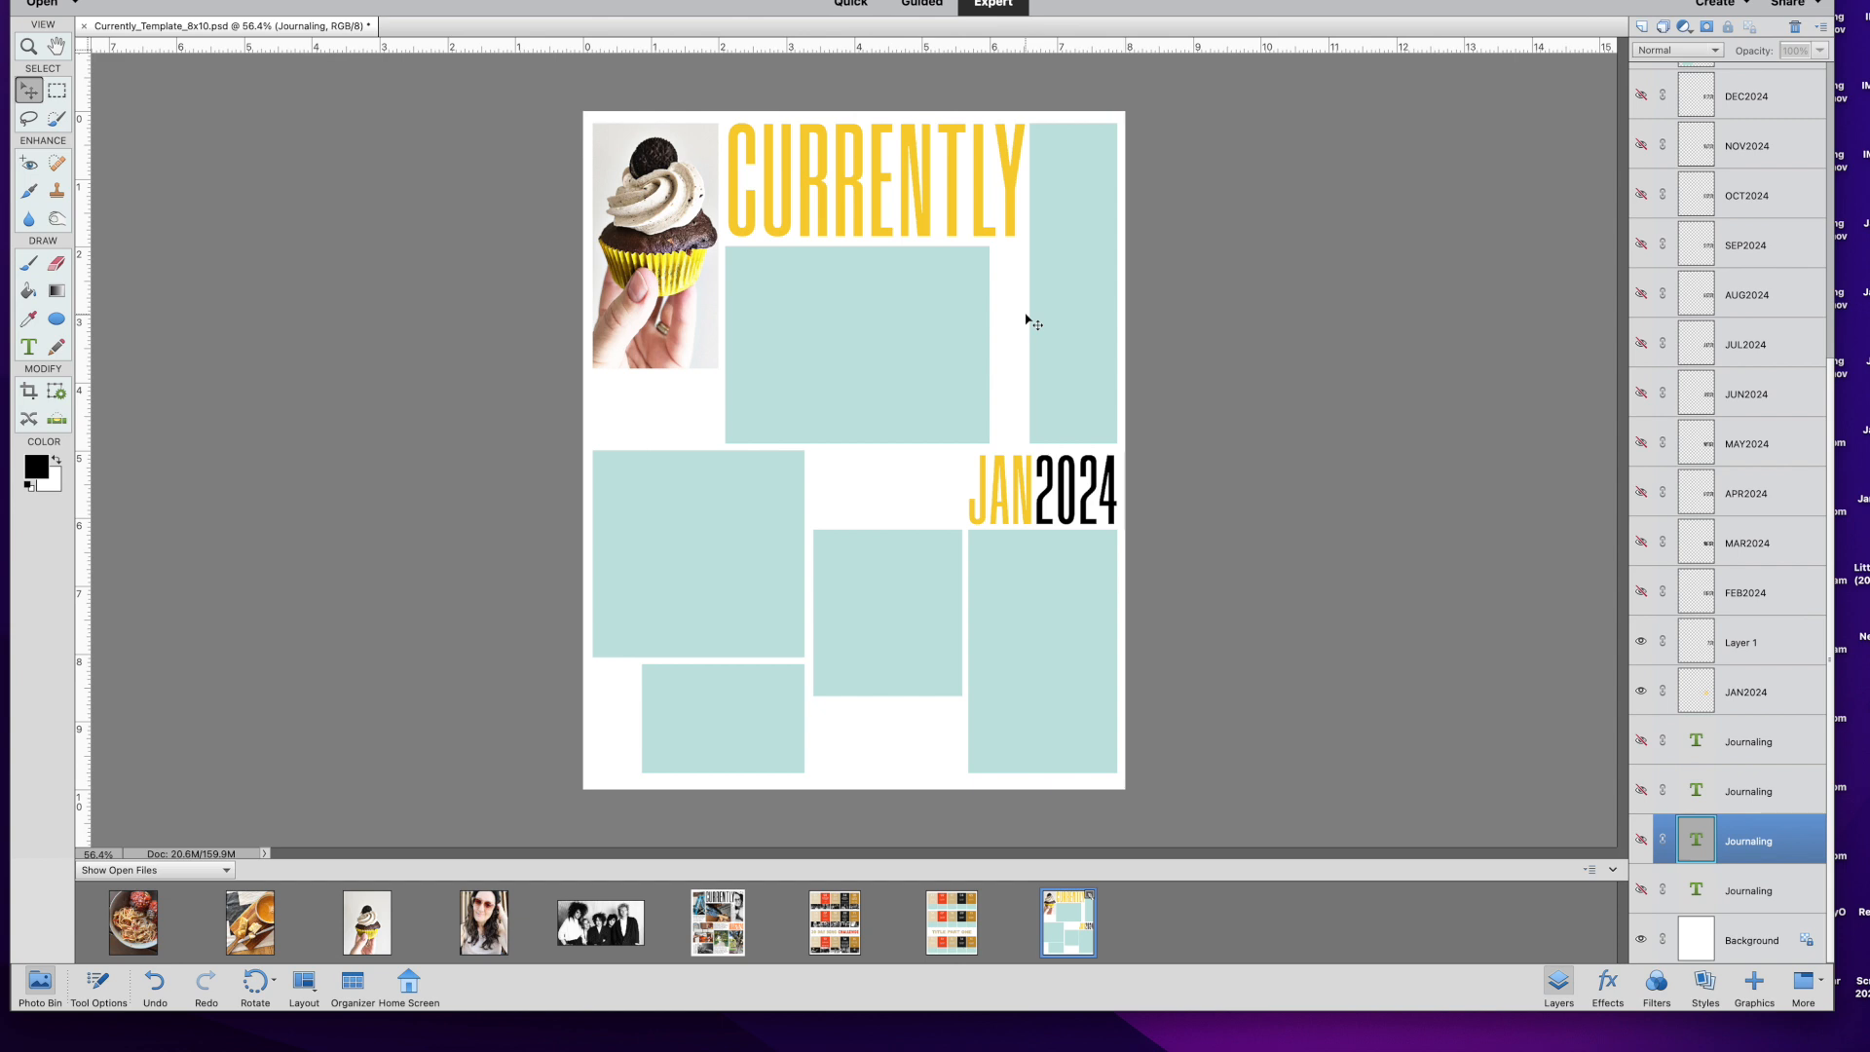
Widen the photo placeholder under CURRENTLY toward the tall placeholder beside it, and extend the central lower placeholder up to its row's upper edge.
left_click(985, 349)
left_click_drag(984, 350, 1013, 344)
key("Return")
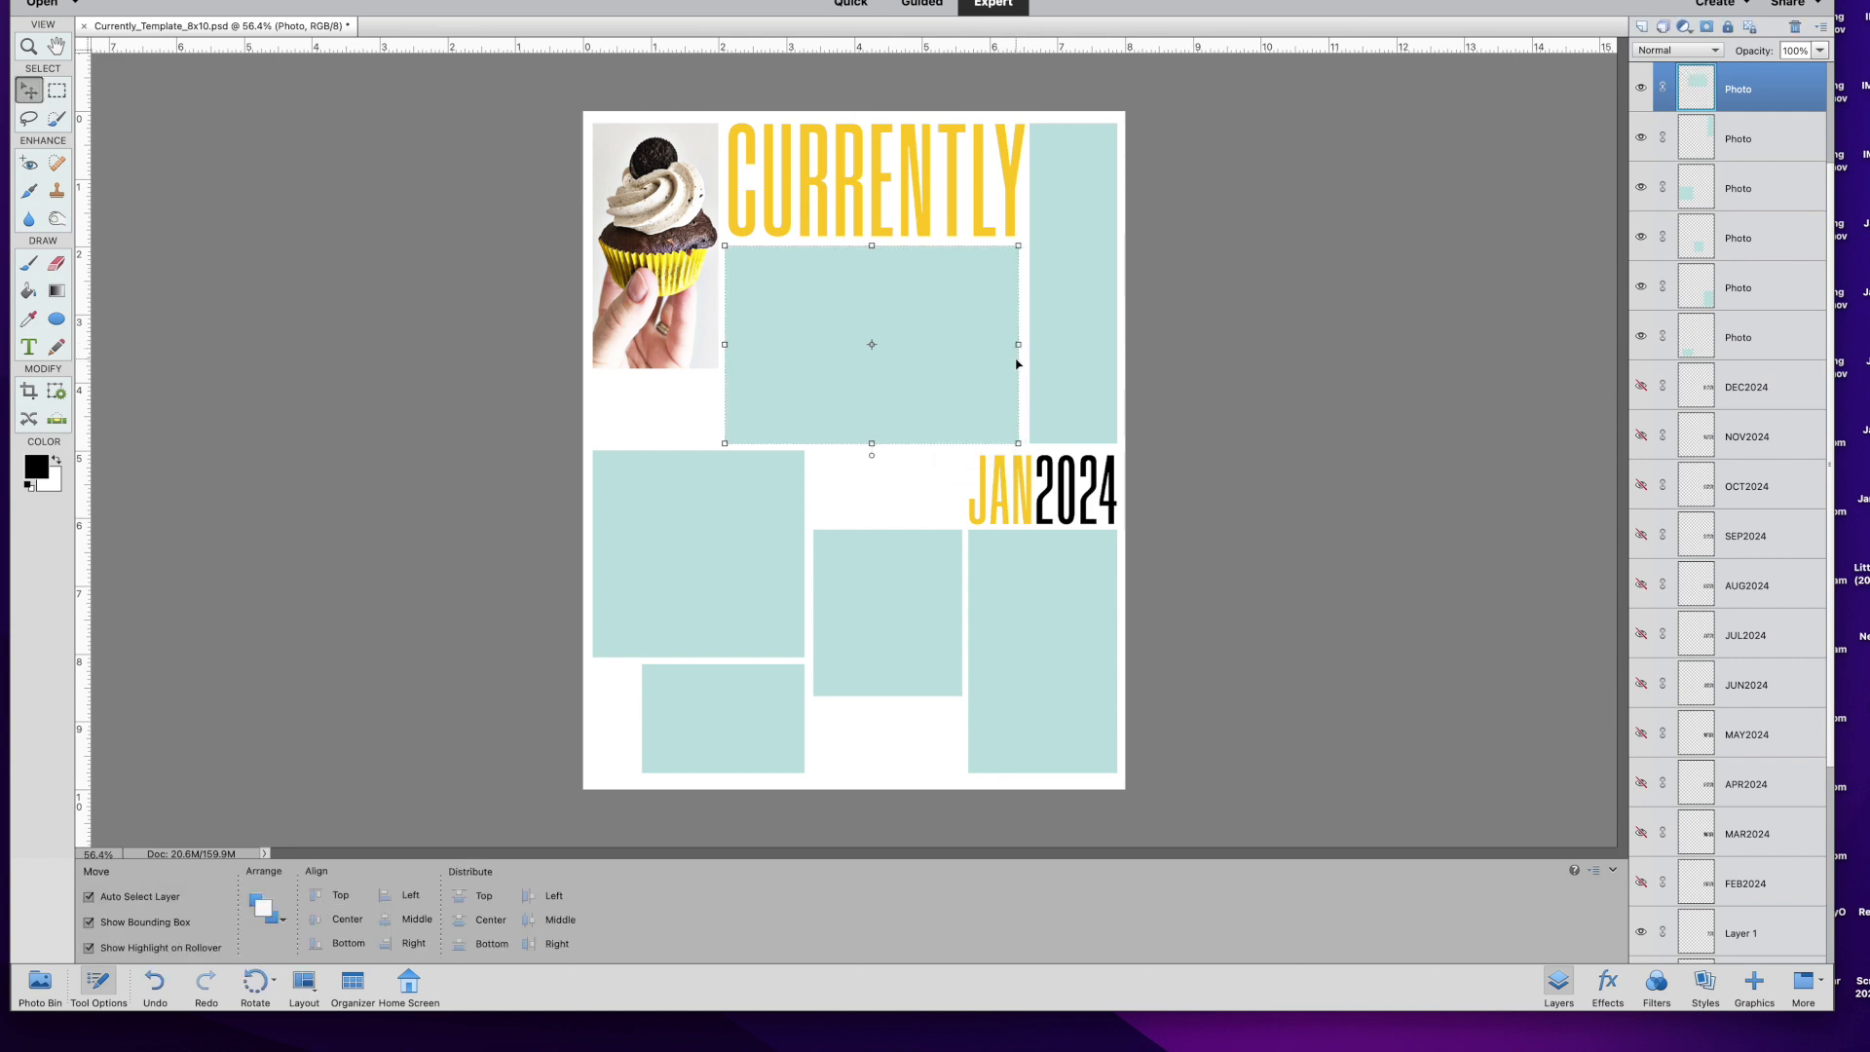
left_click(879, 540)
left_click_drag(890, 528, 888, 448)
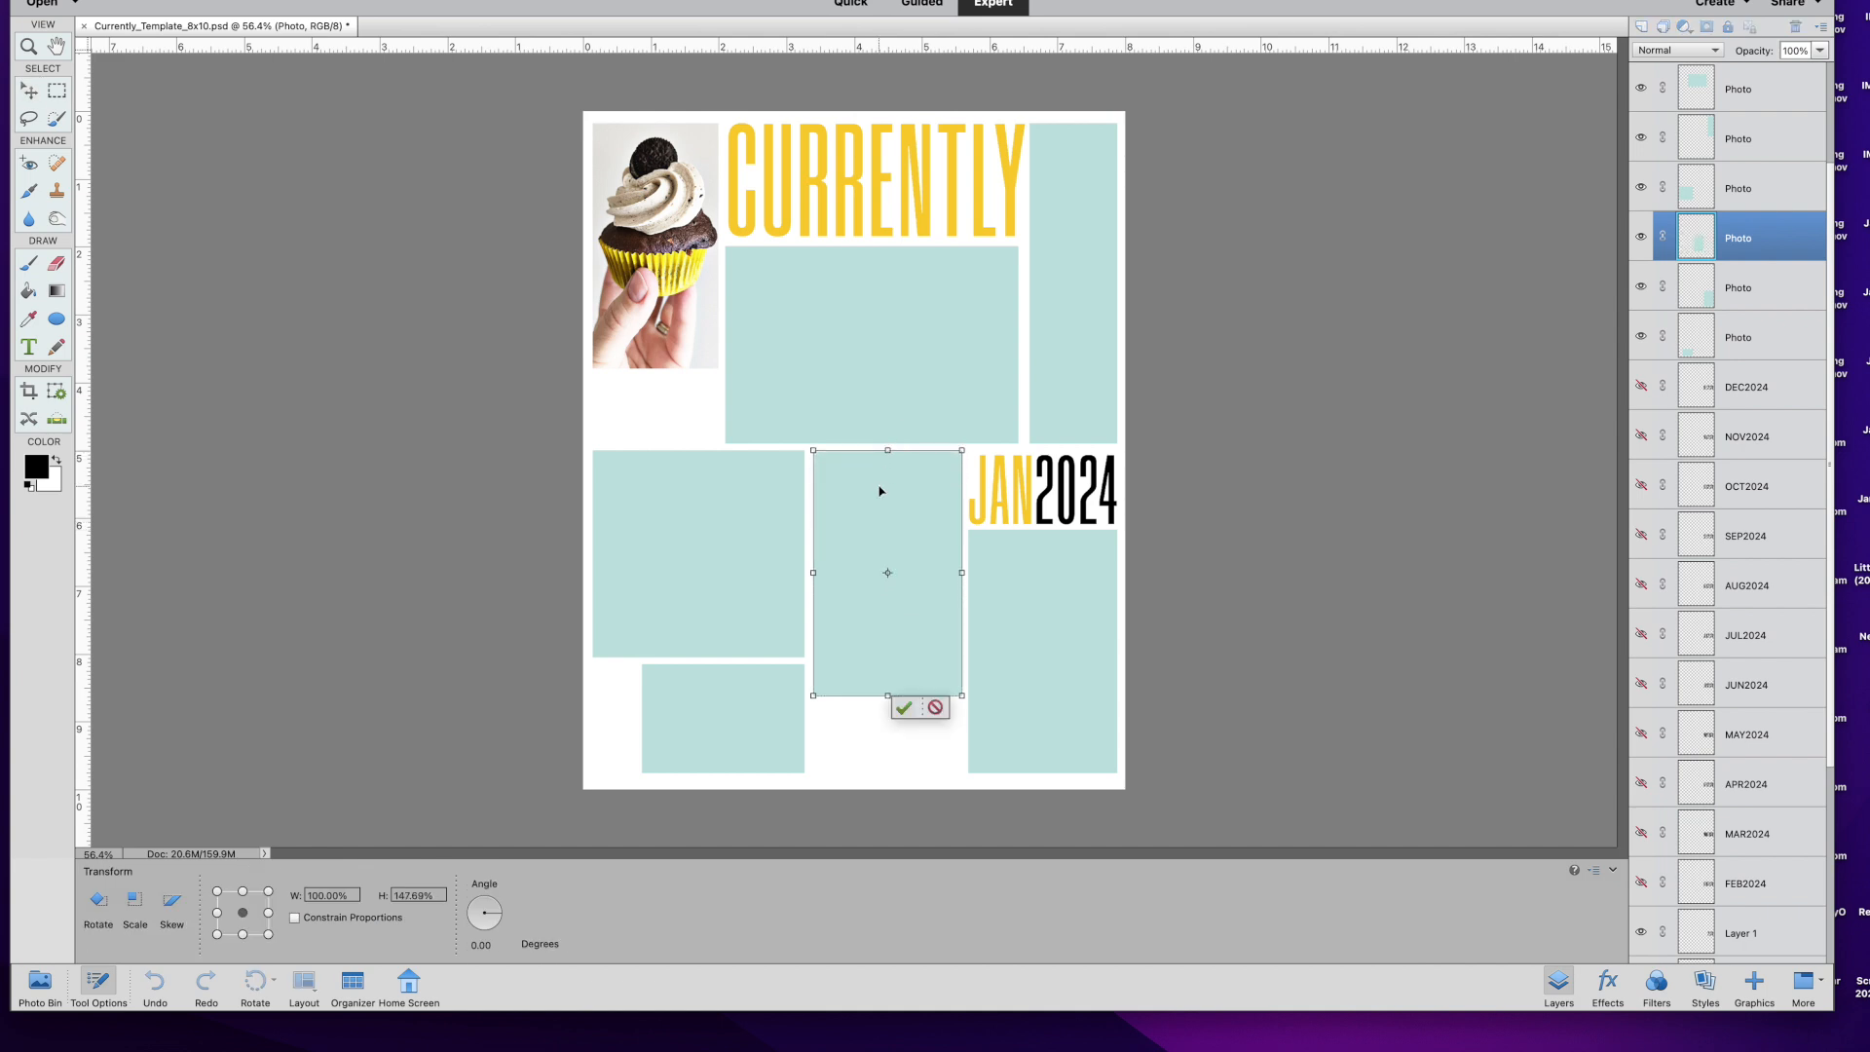
key("Return")
Show the layout guides to check the alignment of the placeholder edges, and hide them again.
left_click_drag(876, 49, 821, 450)
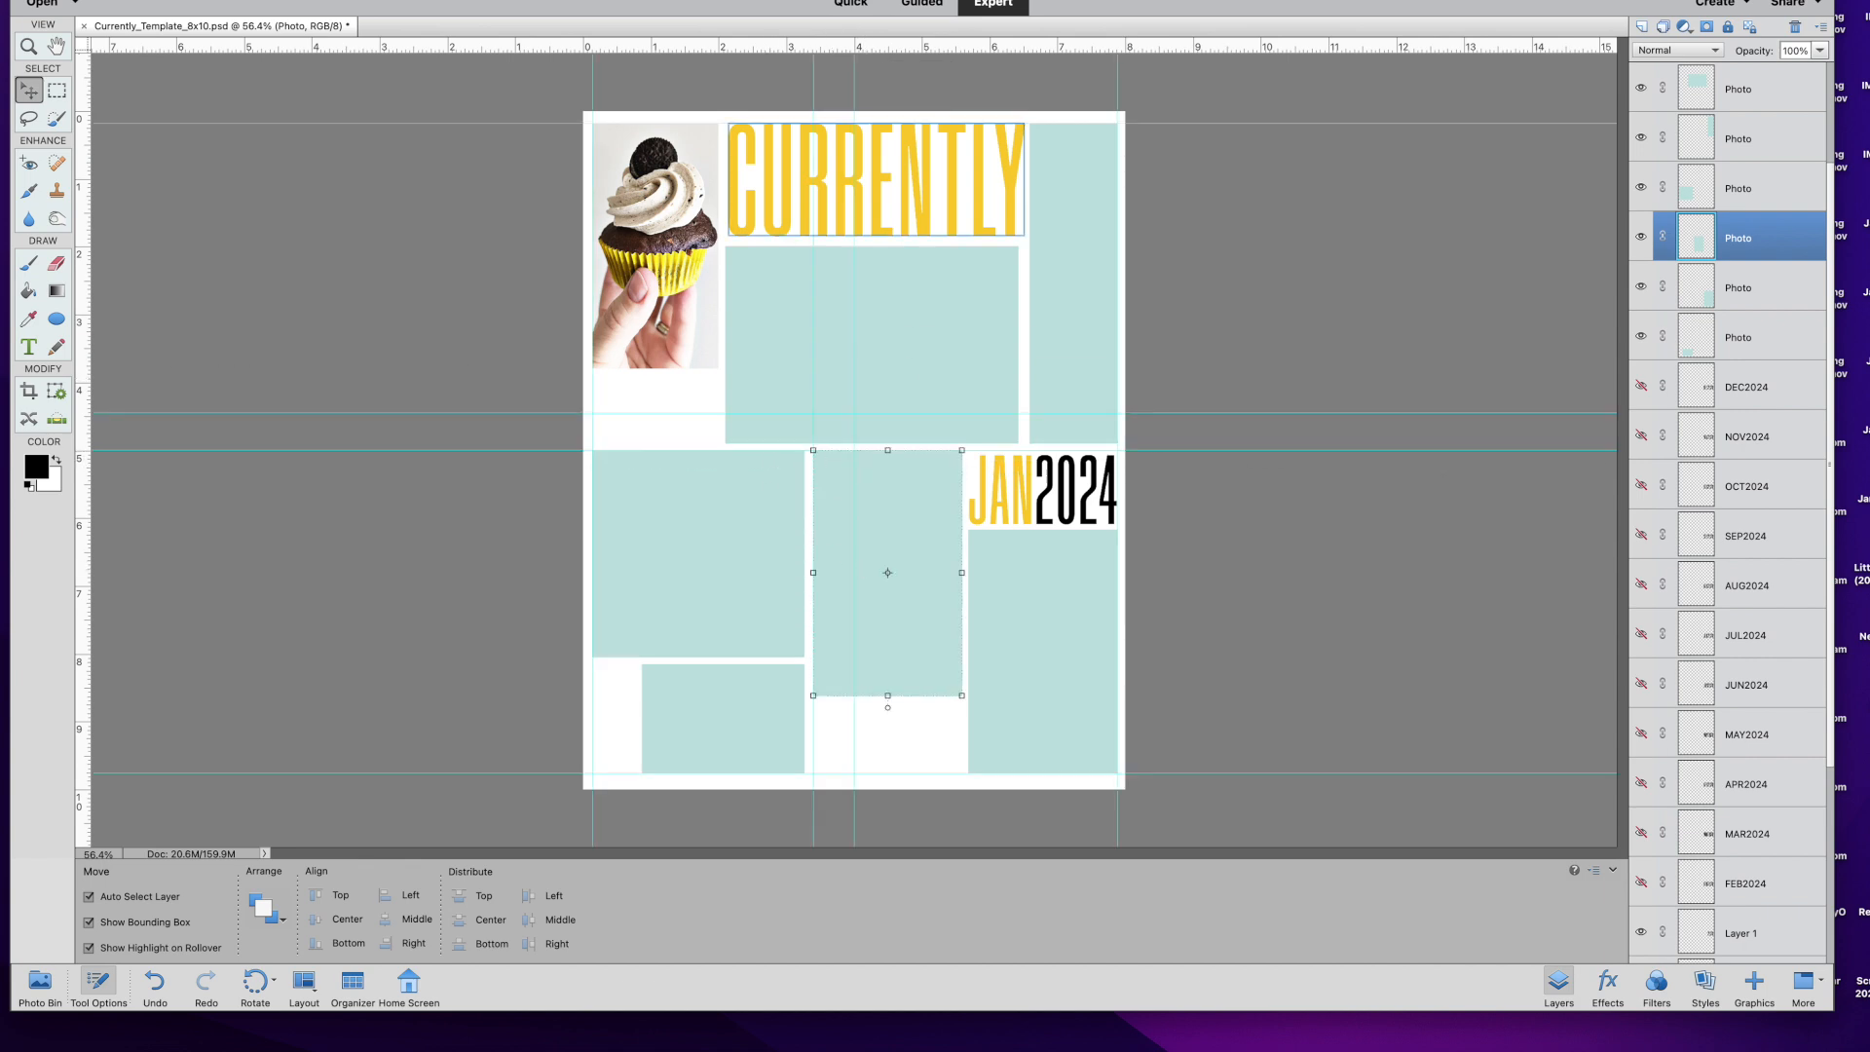
left_click(574, 2)
left_click(588, 129)
left_click(776, 401)
Hide the cupcake photo and extend the placeholder beneath it down to the lower edge of the neighbouring placeholders.
left_click(667, 347)
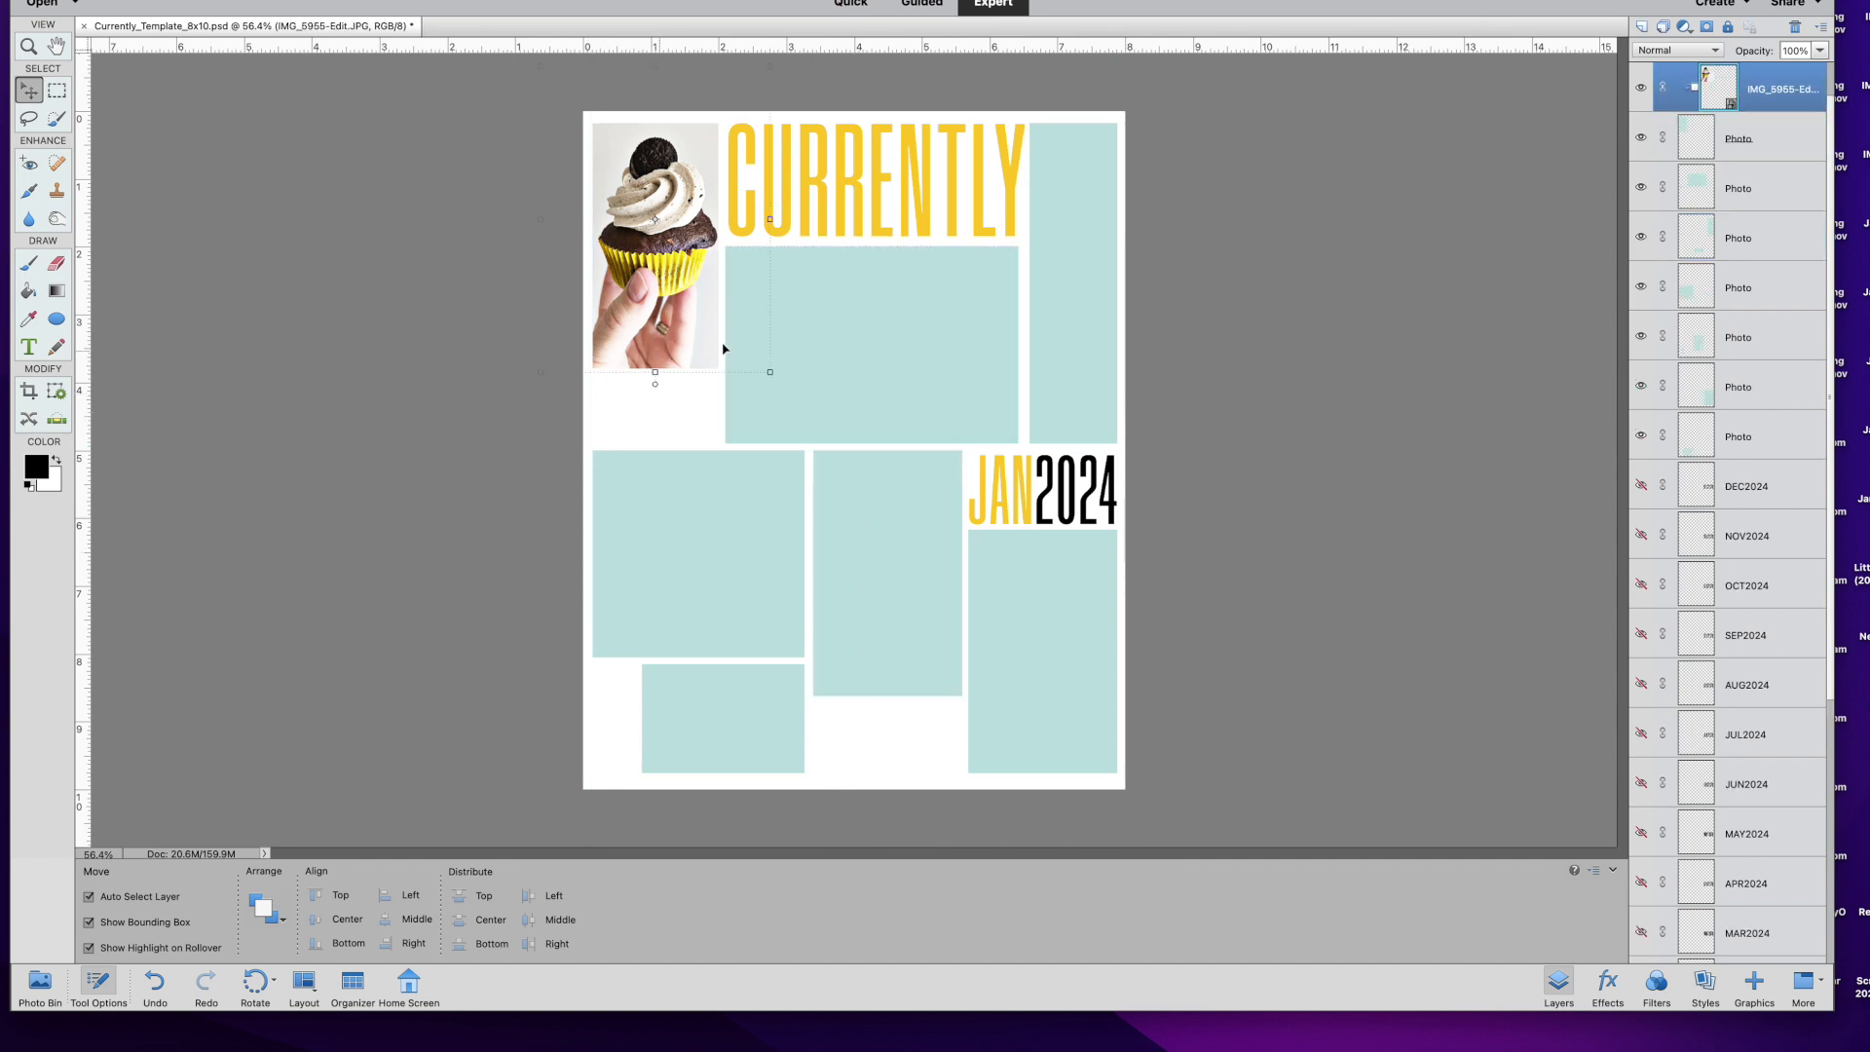
left_click(1640, 87)
left_click(686, 322)
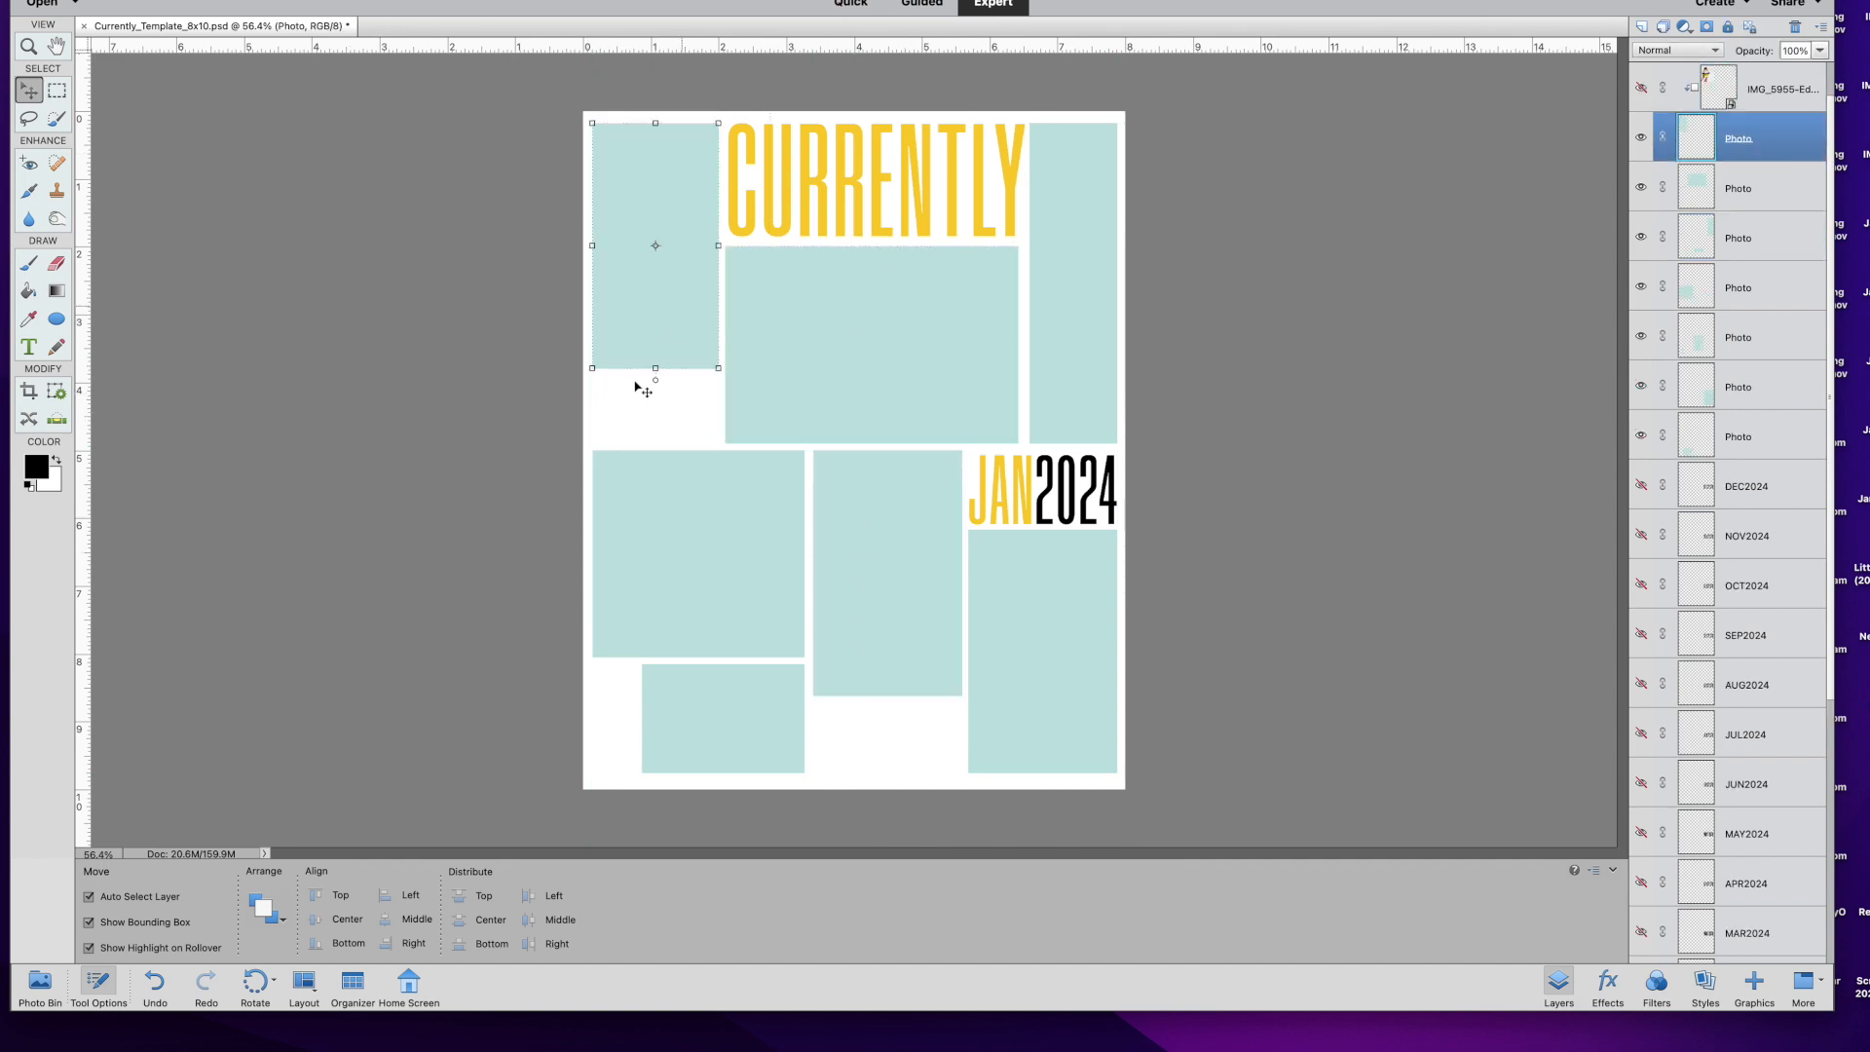
left_click_drag(655, 368, 658, 438)
key("Return")
Extend the lower-left placeholder out to the page's left margin and the central one down to the bottom margin.
left_click(930, 662)
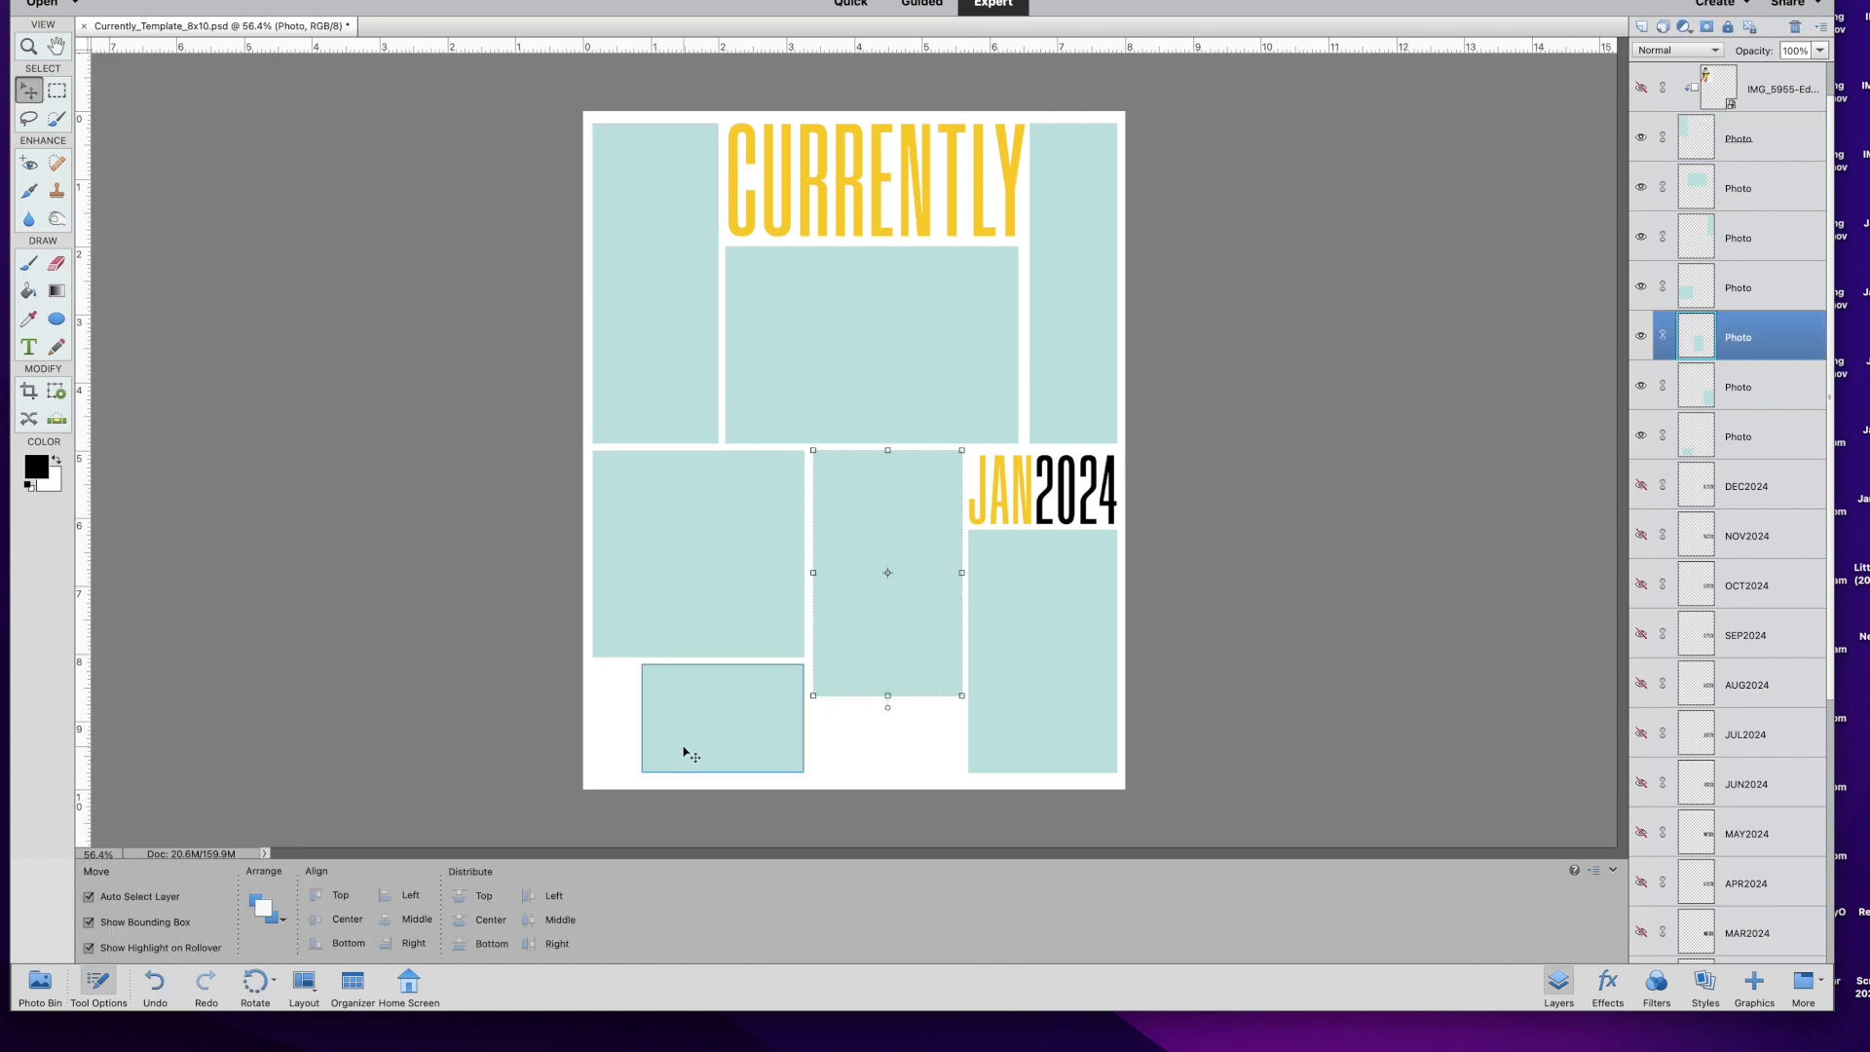
left_click(685, 748)
left_click_drag(641, 717, 592, 719)
key("Return")
left_click(881, 677)
left_click_drag(887, 695, 887, 772)
key("Return")
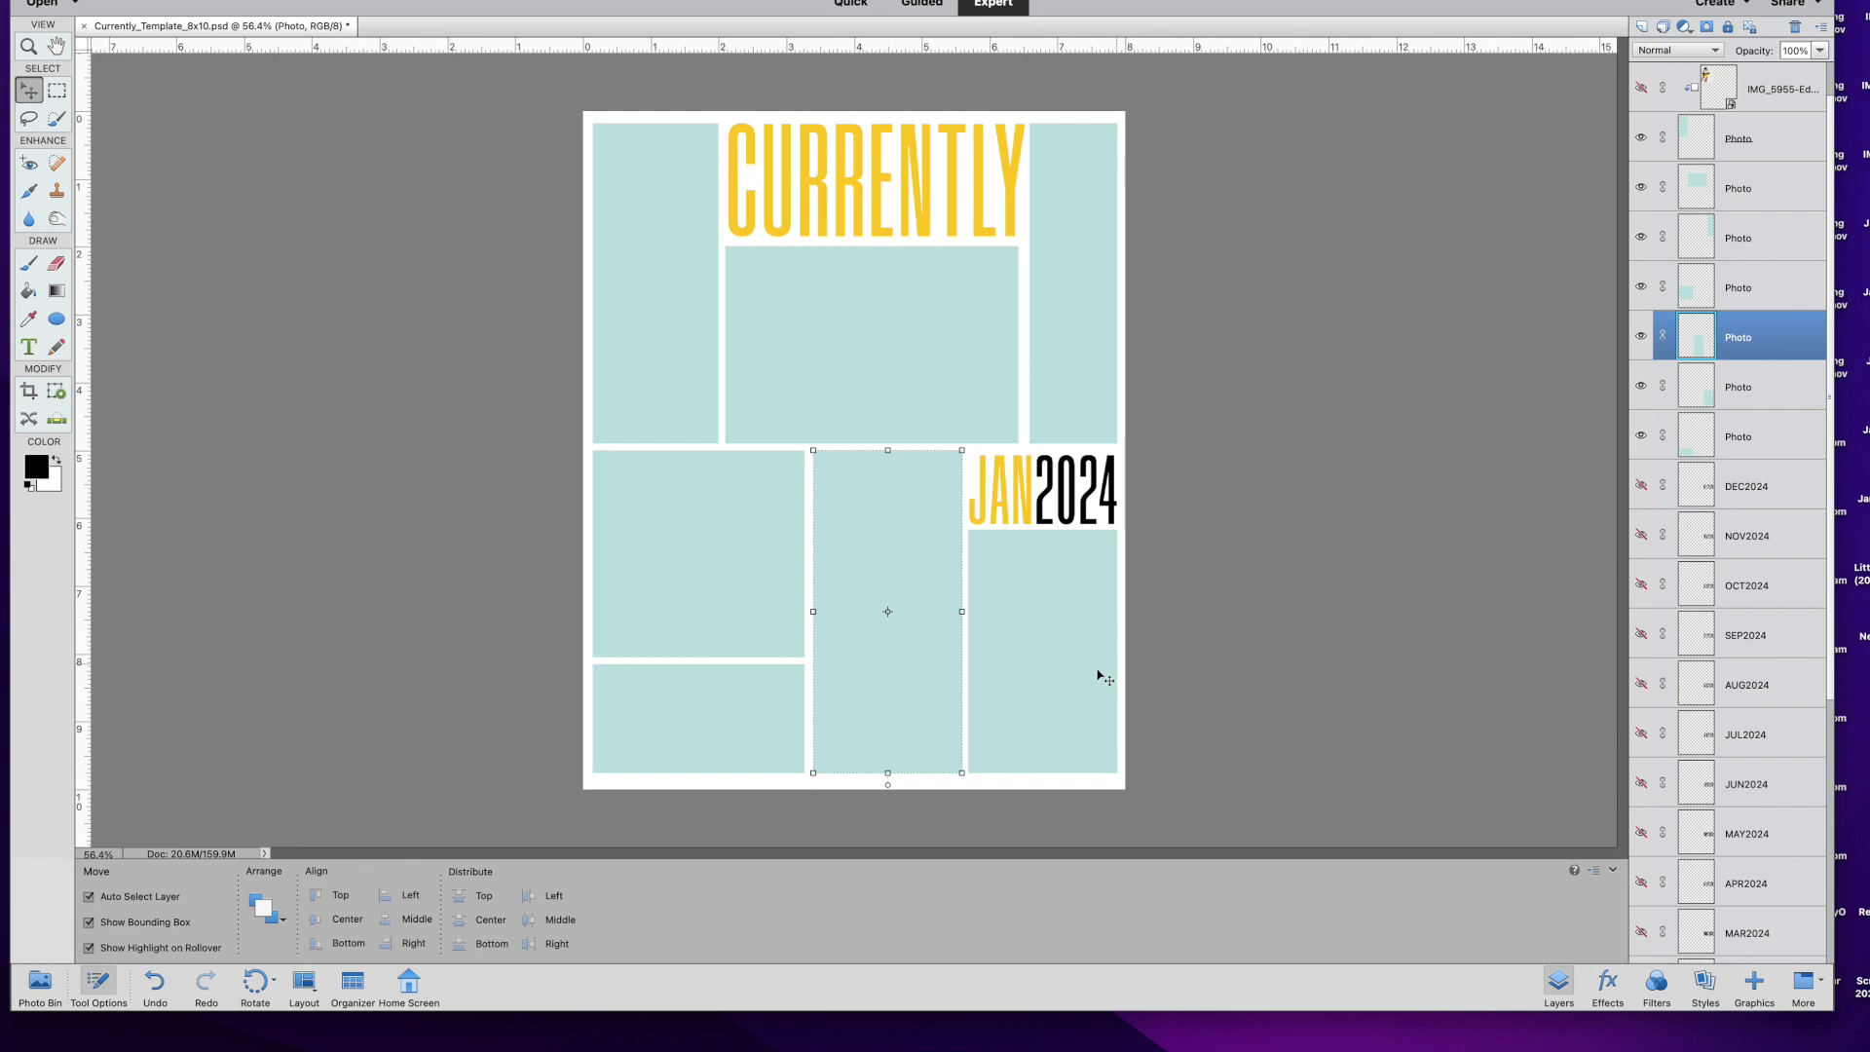
left_click(1050, 671)
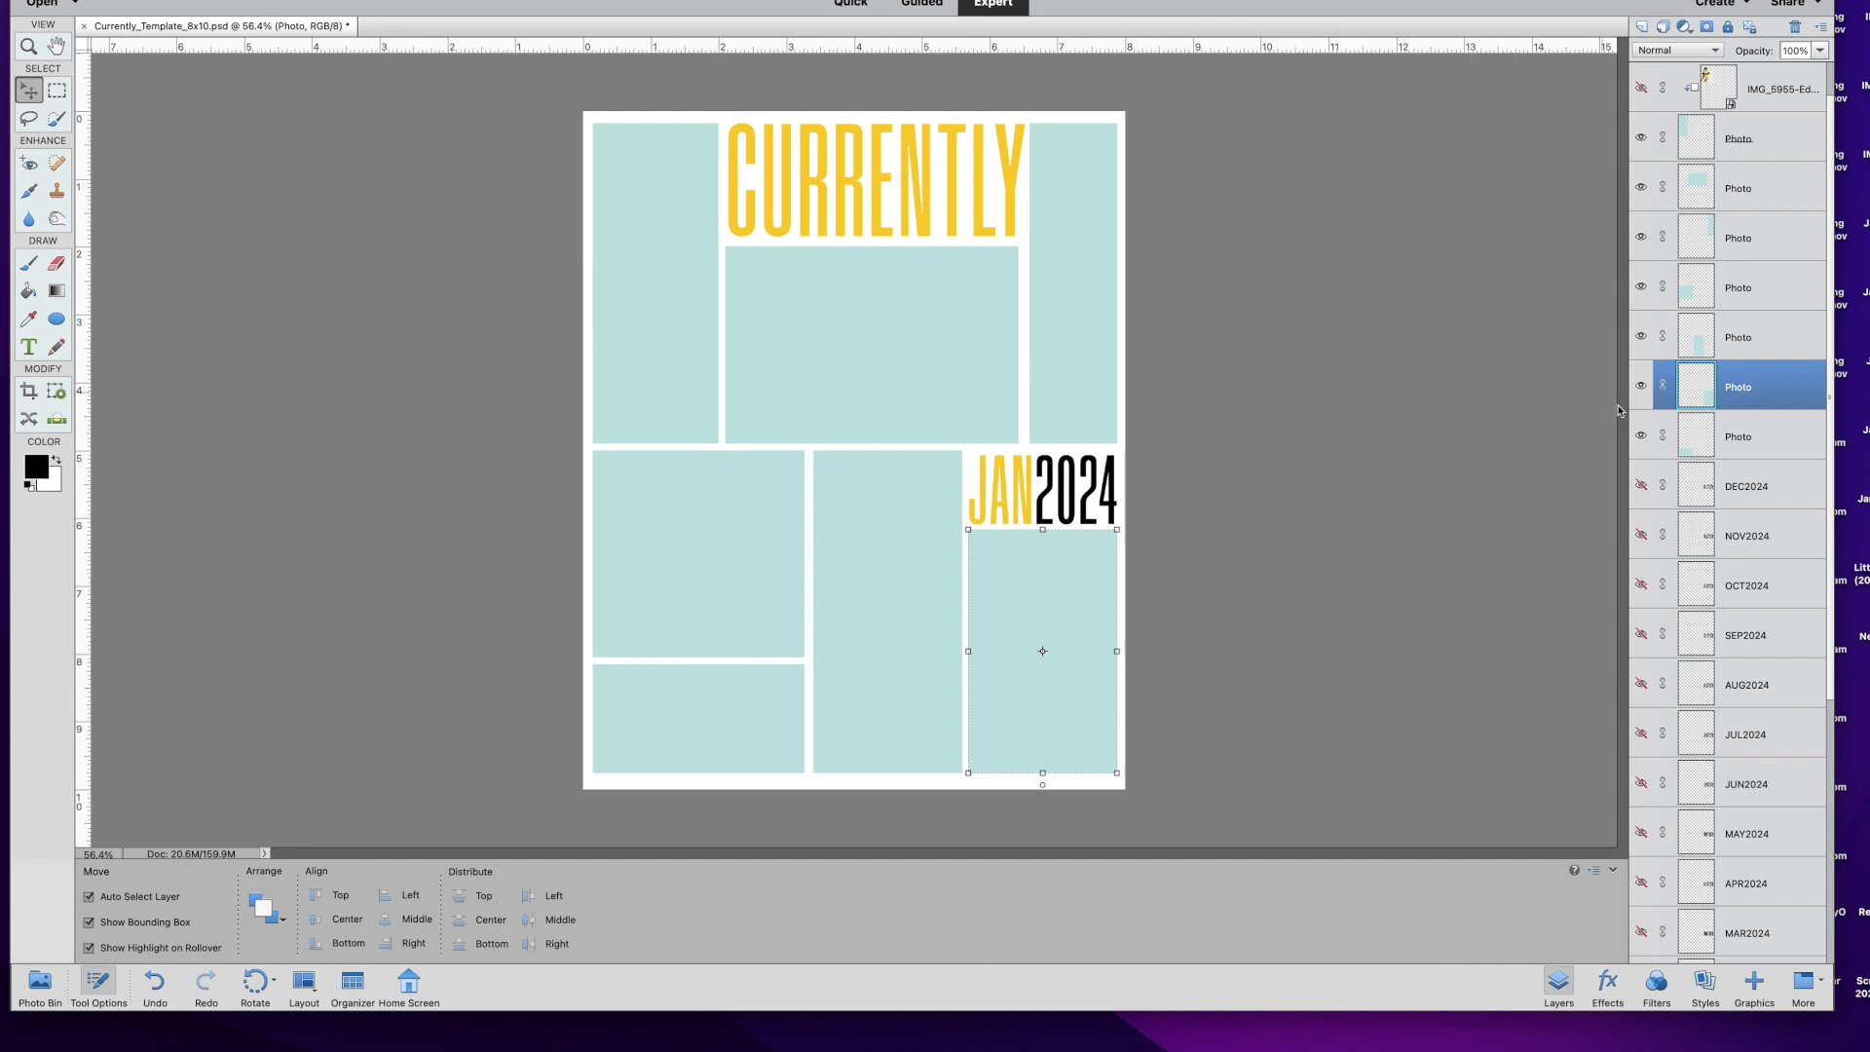
View the SAMPLE 30 Day Challenge Other Colour.psd layout docked as a tab, and return to the 30DayChallenge_Template_8x10_Left.psd template.
scroll(1656, 390, "down", 2)
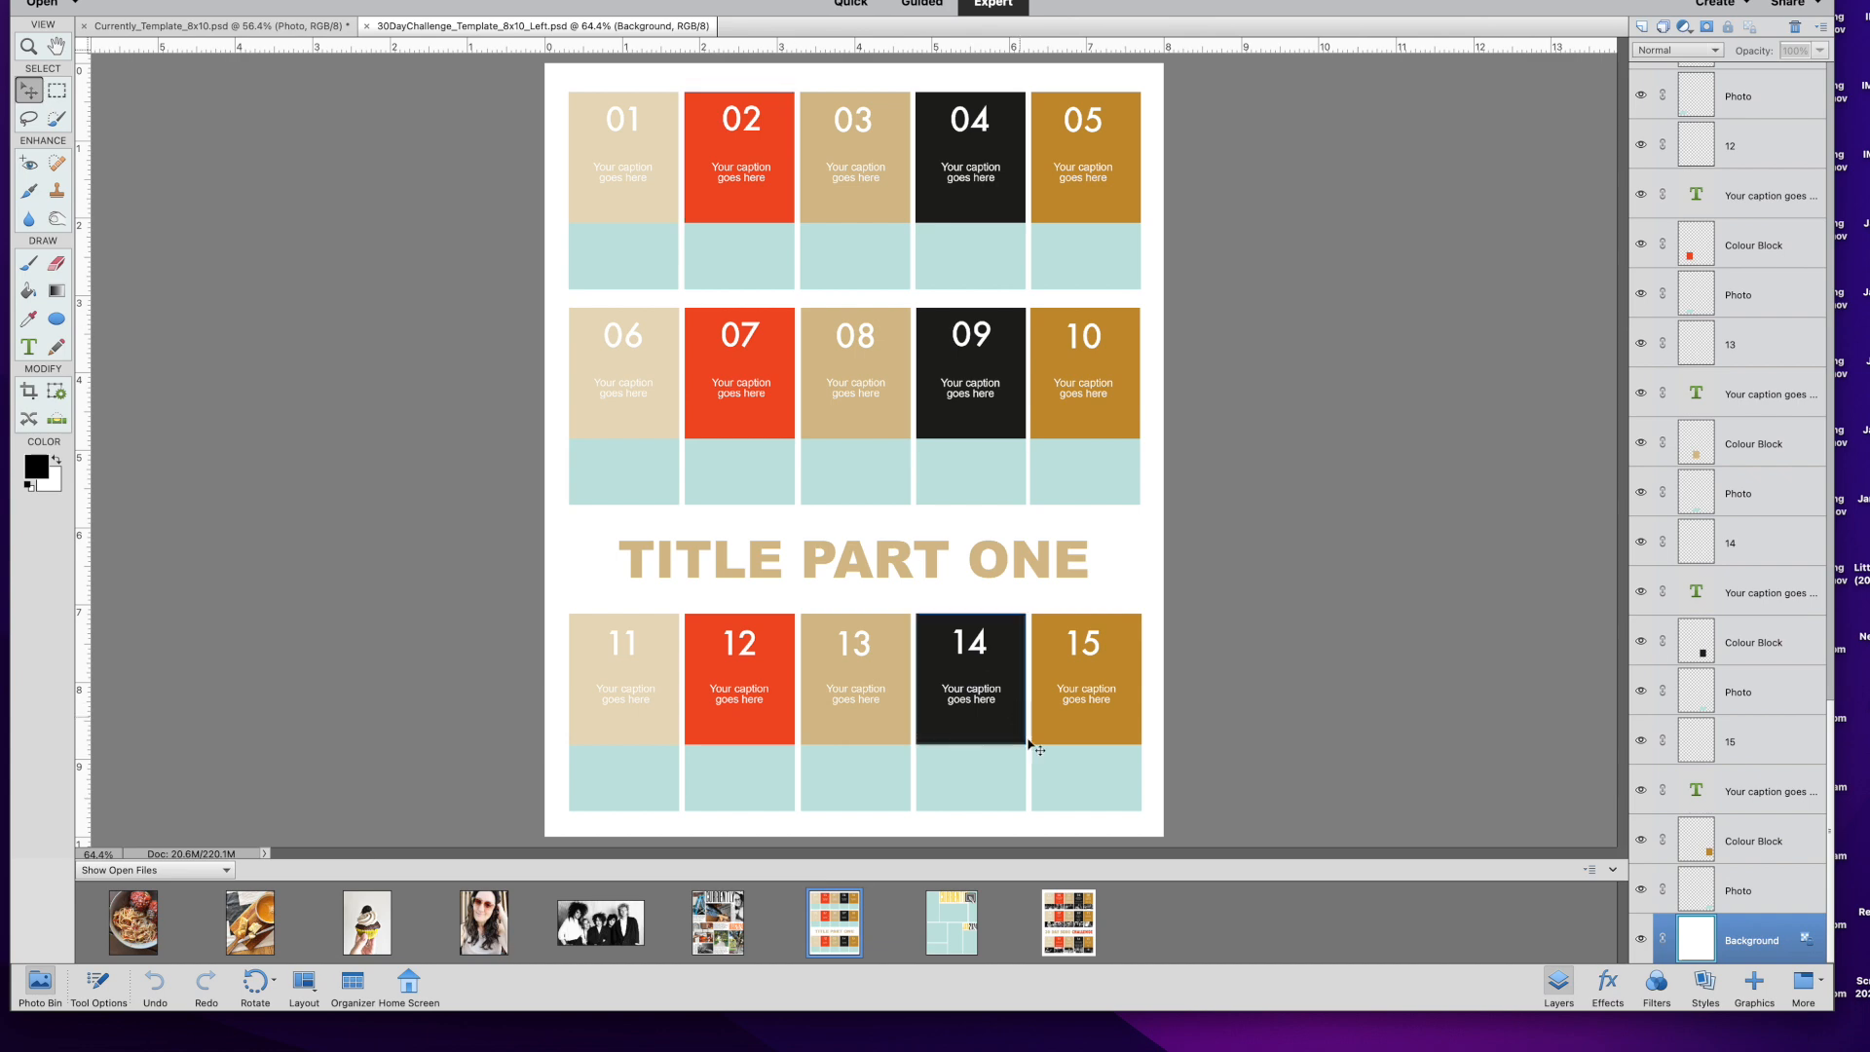
left_click(1062, 920)
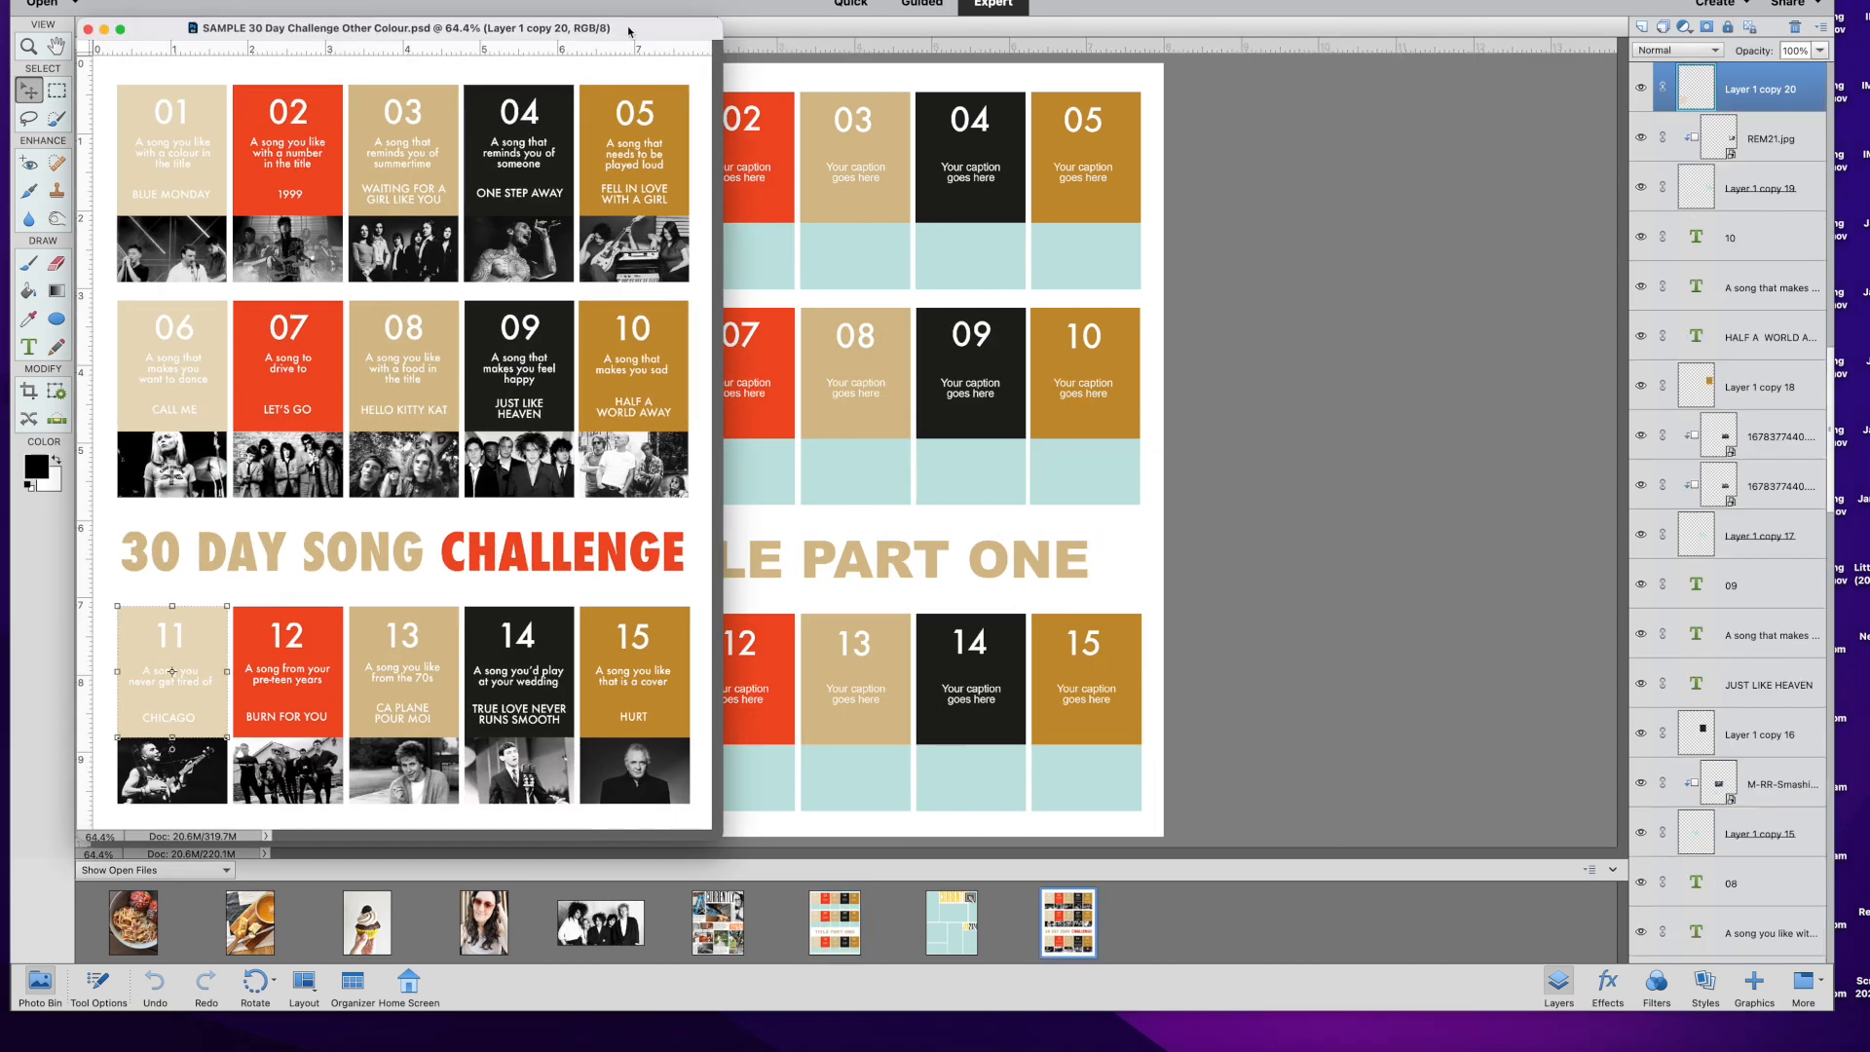
left_click_drag(658, 29, 993, 27)
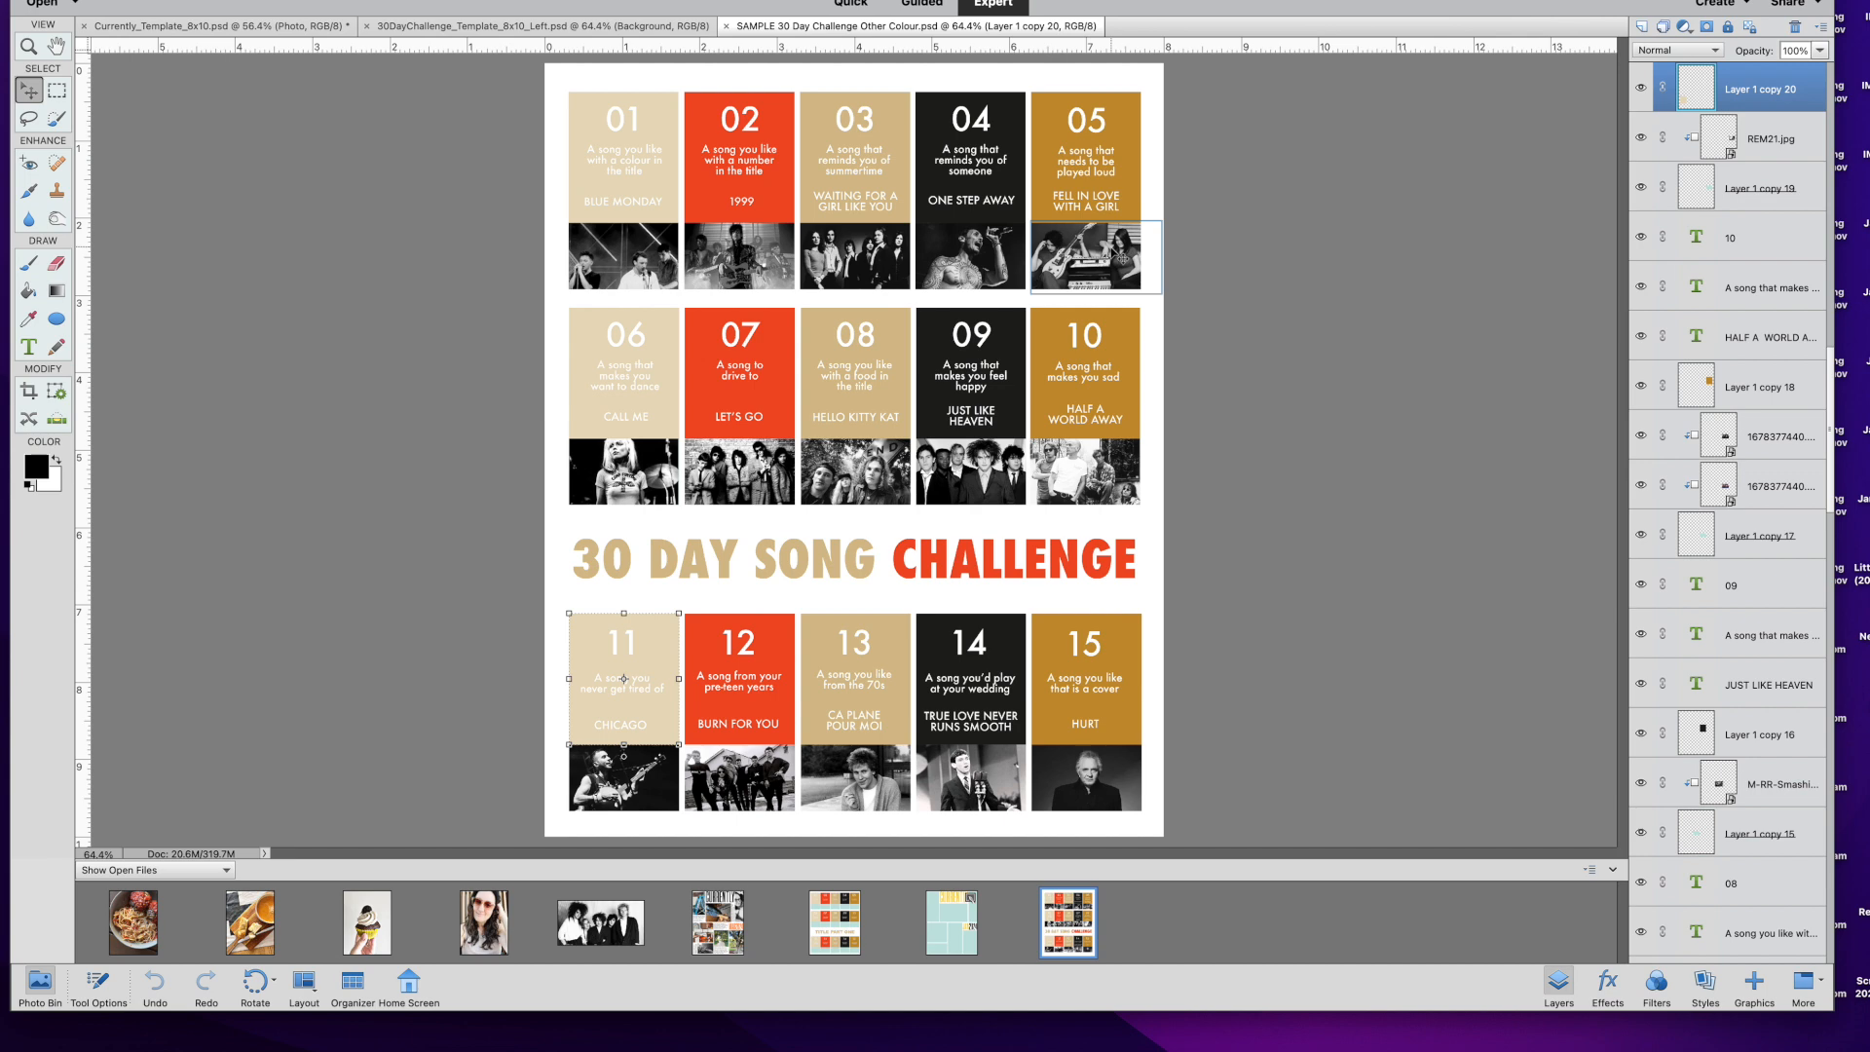
left_click(1433, 148)
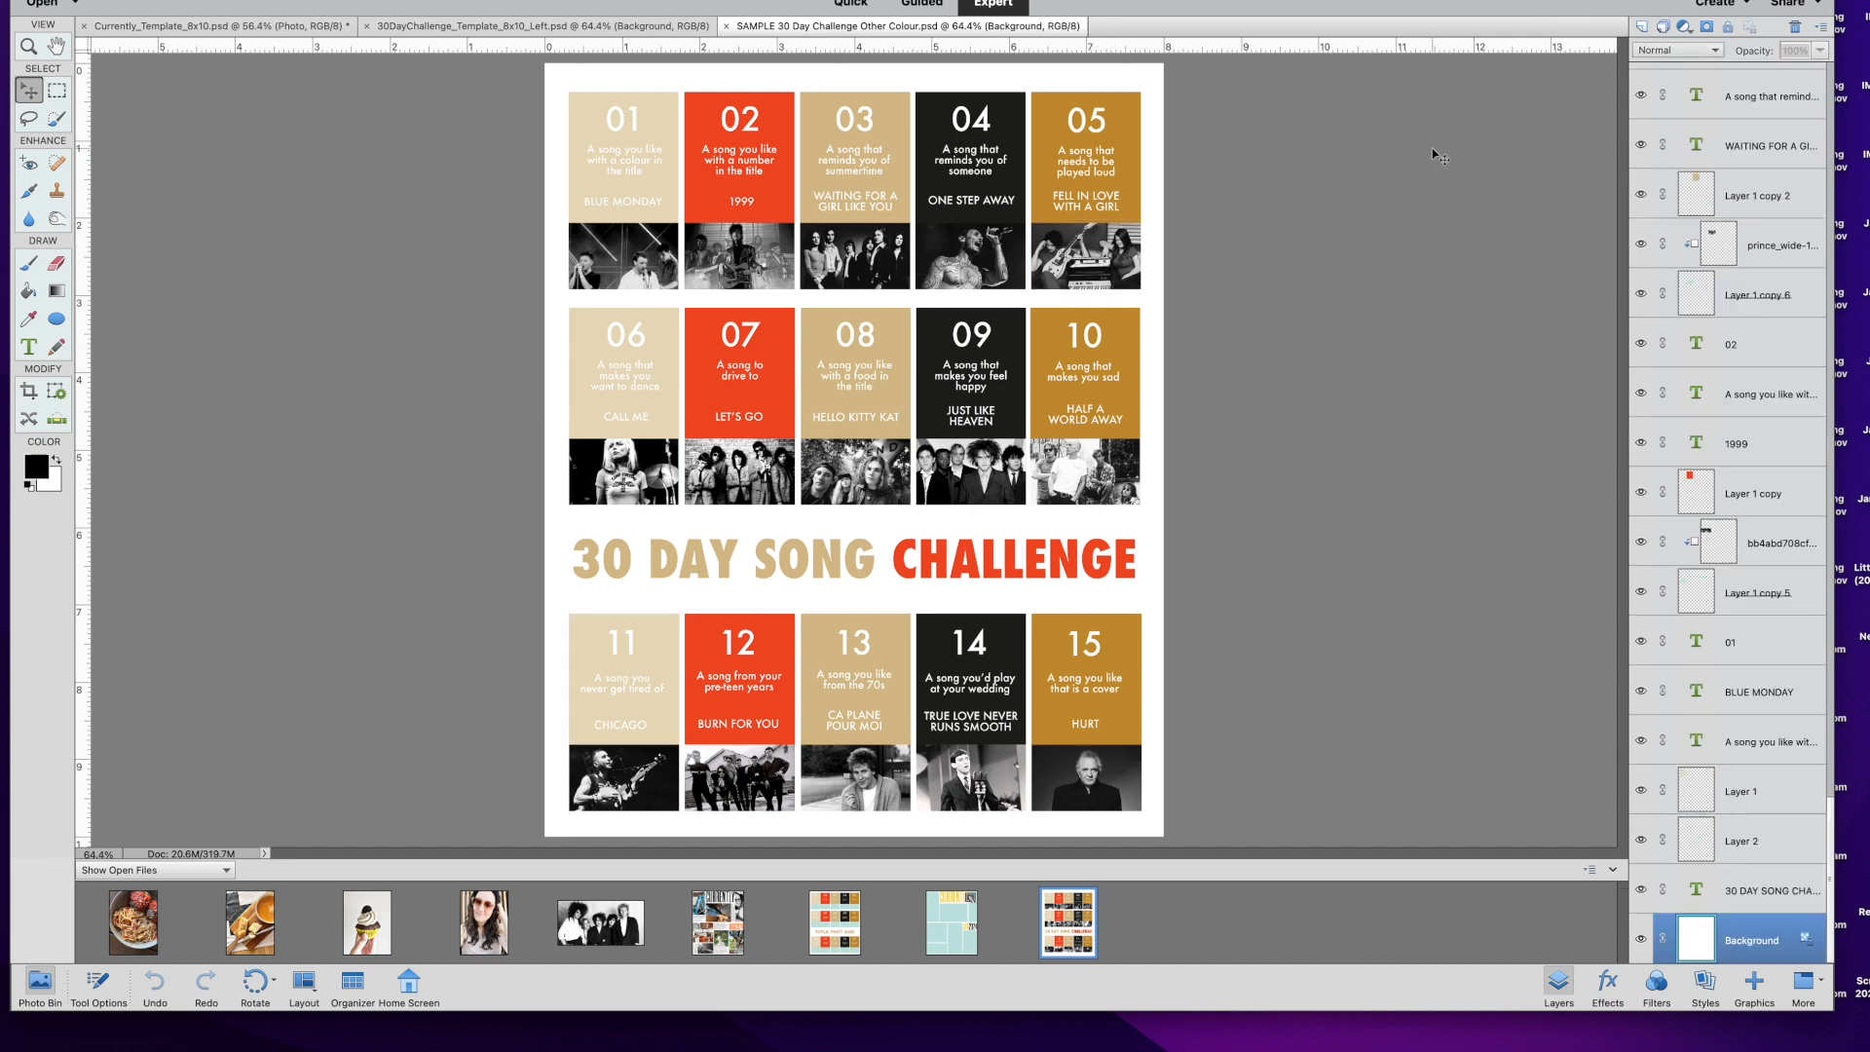
left_click(681, 30)
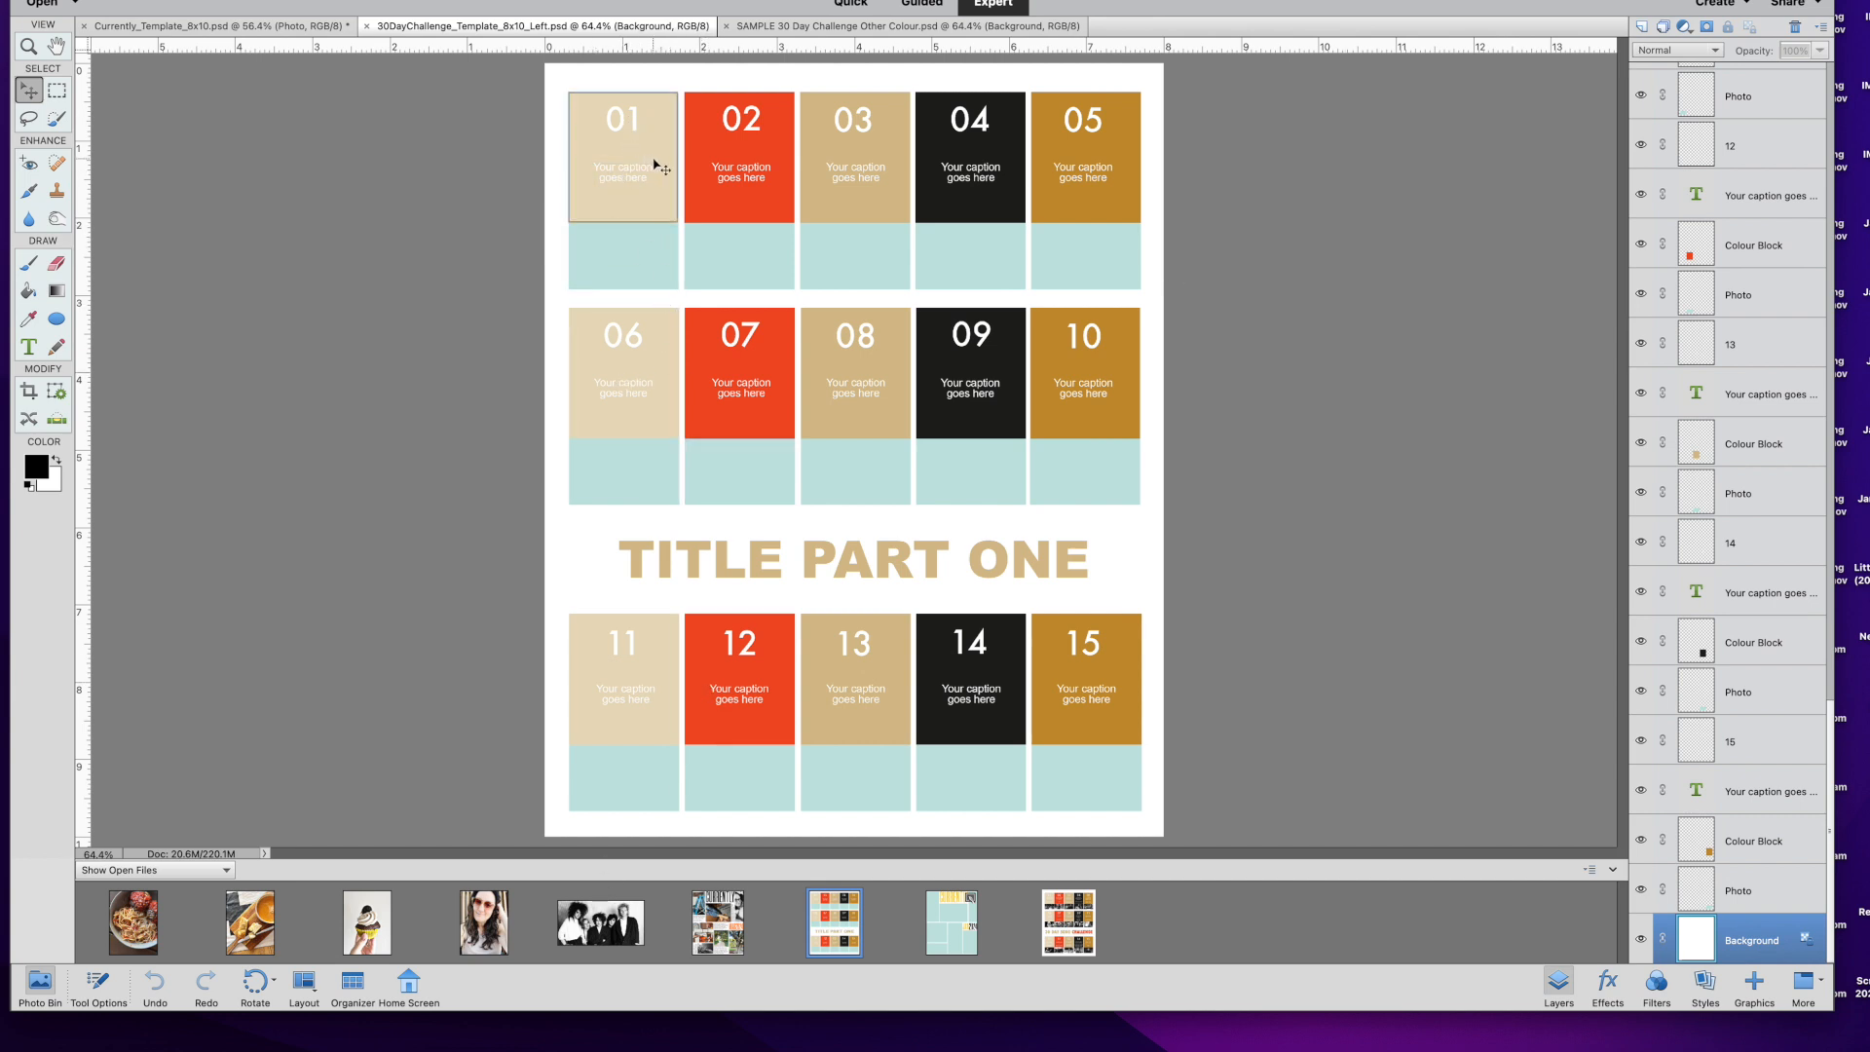
Examine how the 30 Day Challenge template's layers are organised, from the 04 number layer and Background up to the Title layer.
left_click(962, 135)
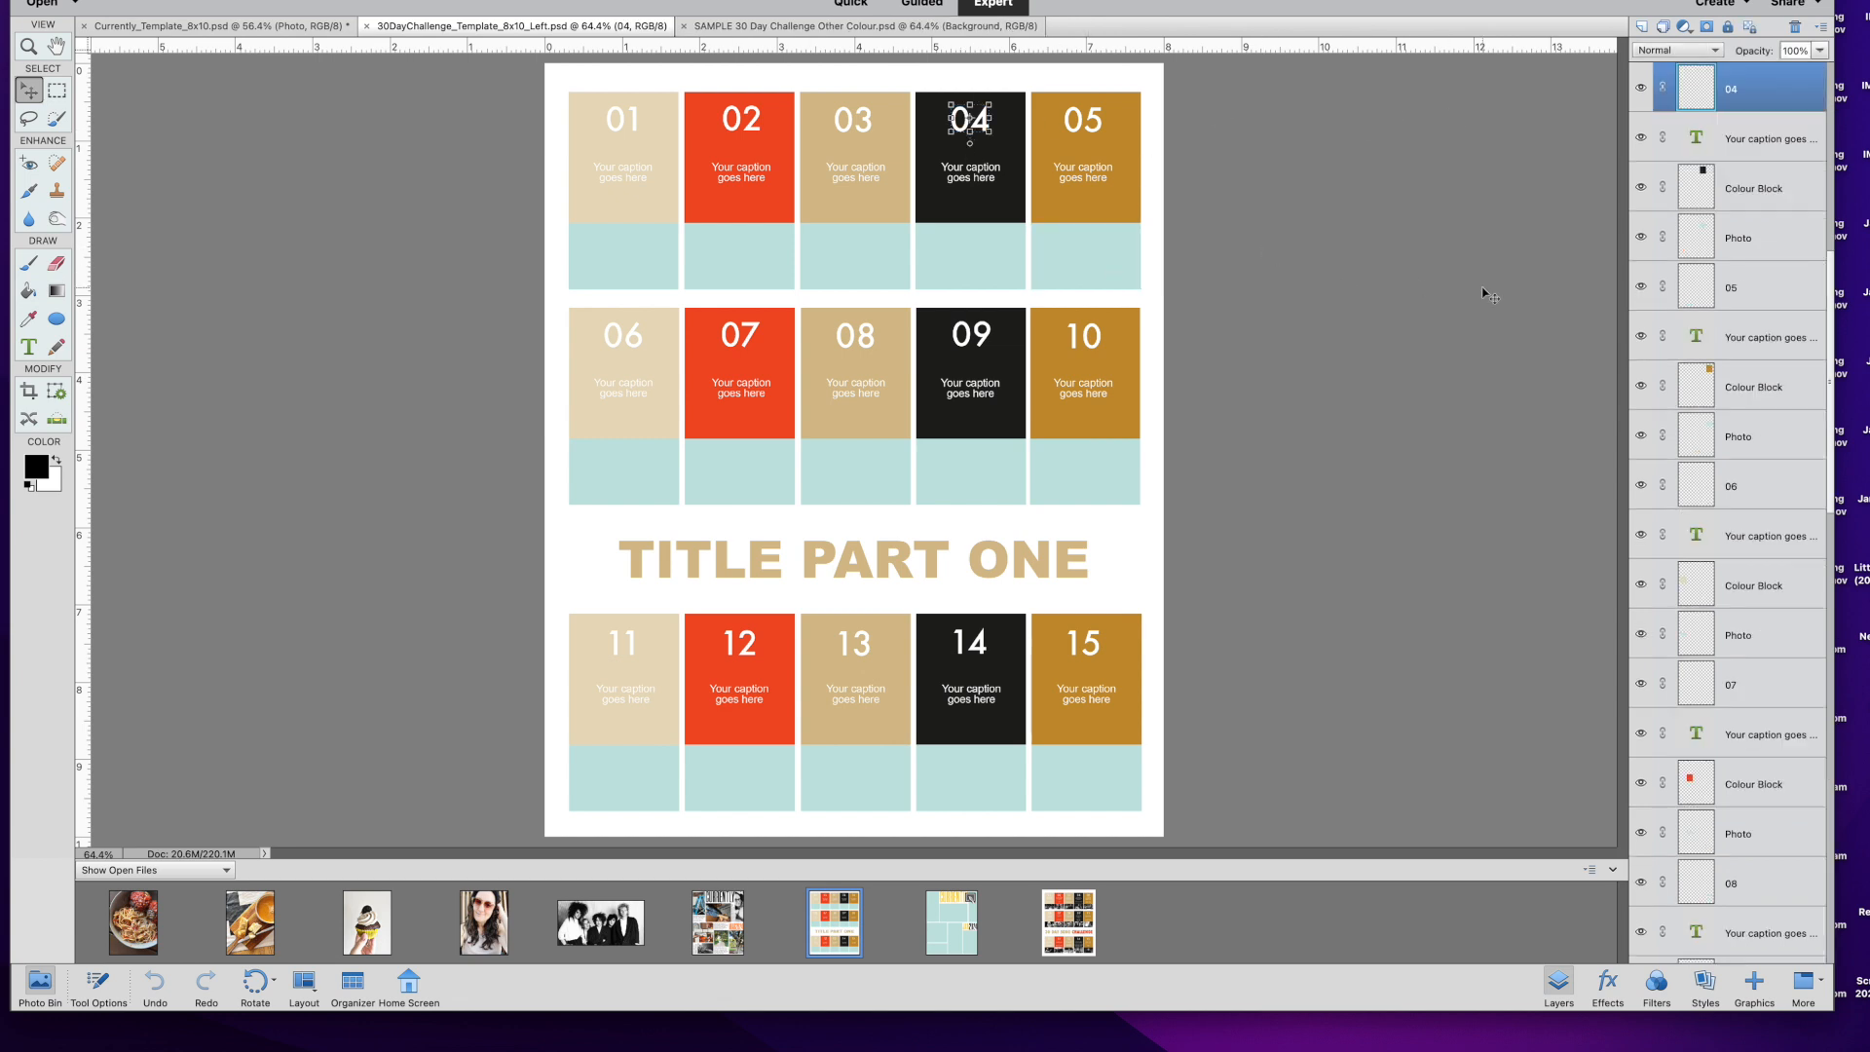
key("alt+comma")
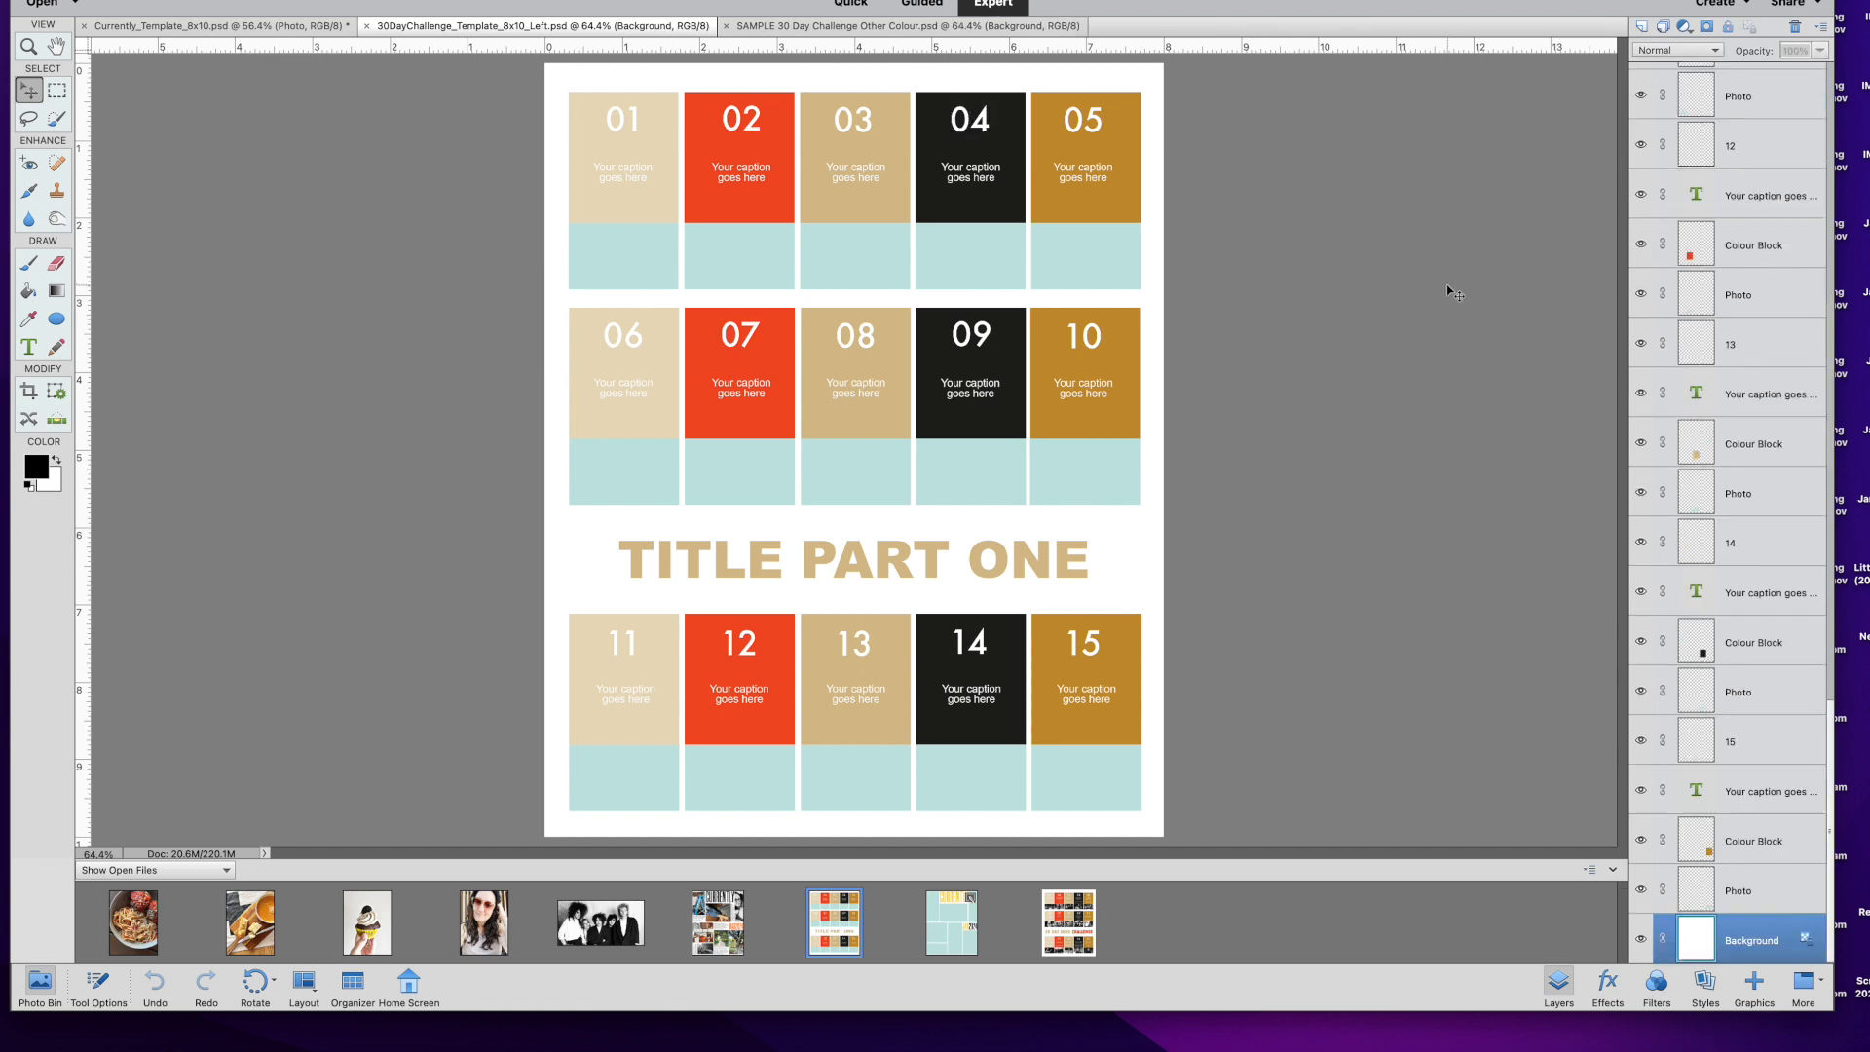
scroll(1641, 343, "up", 20)
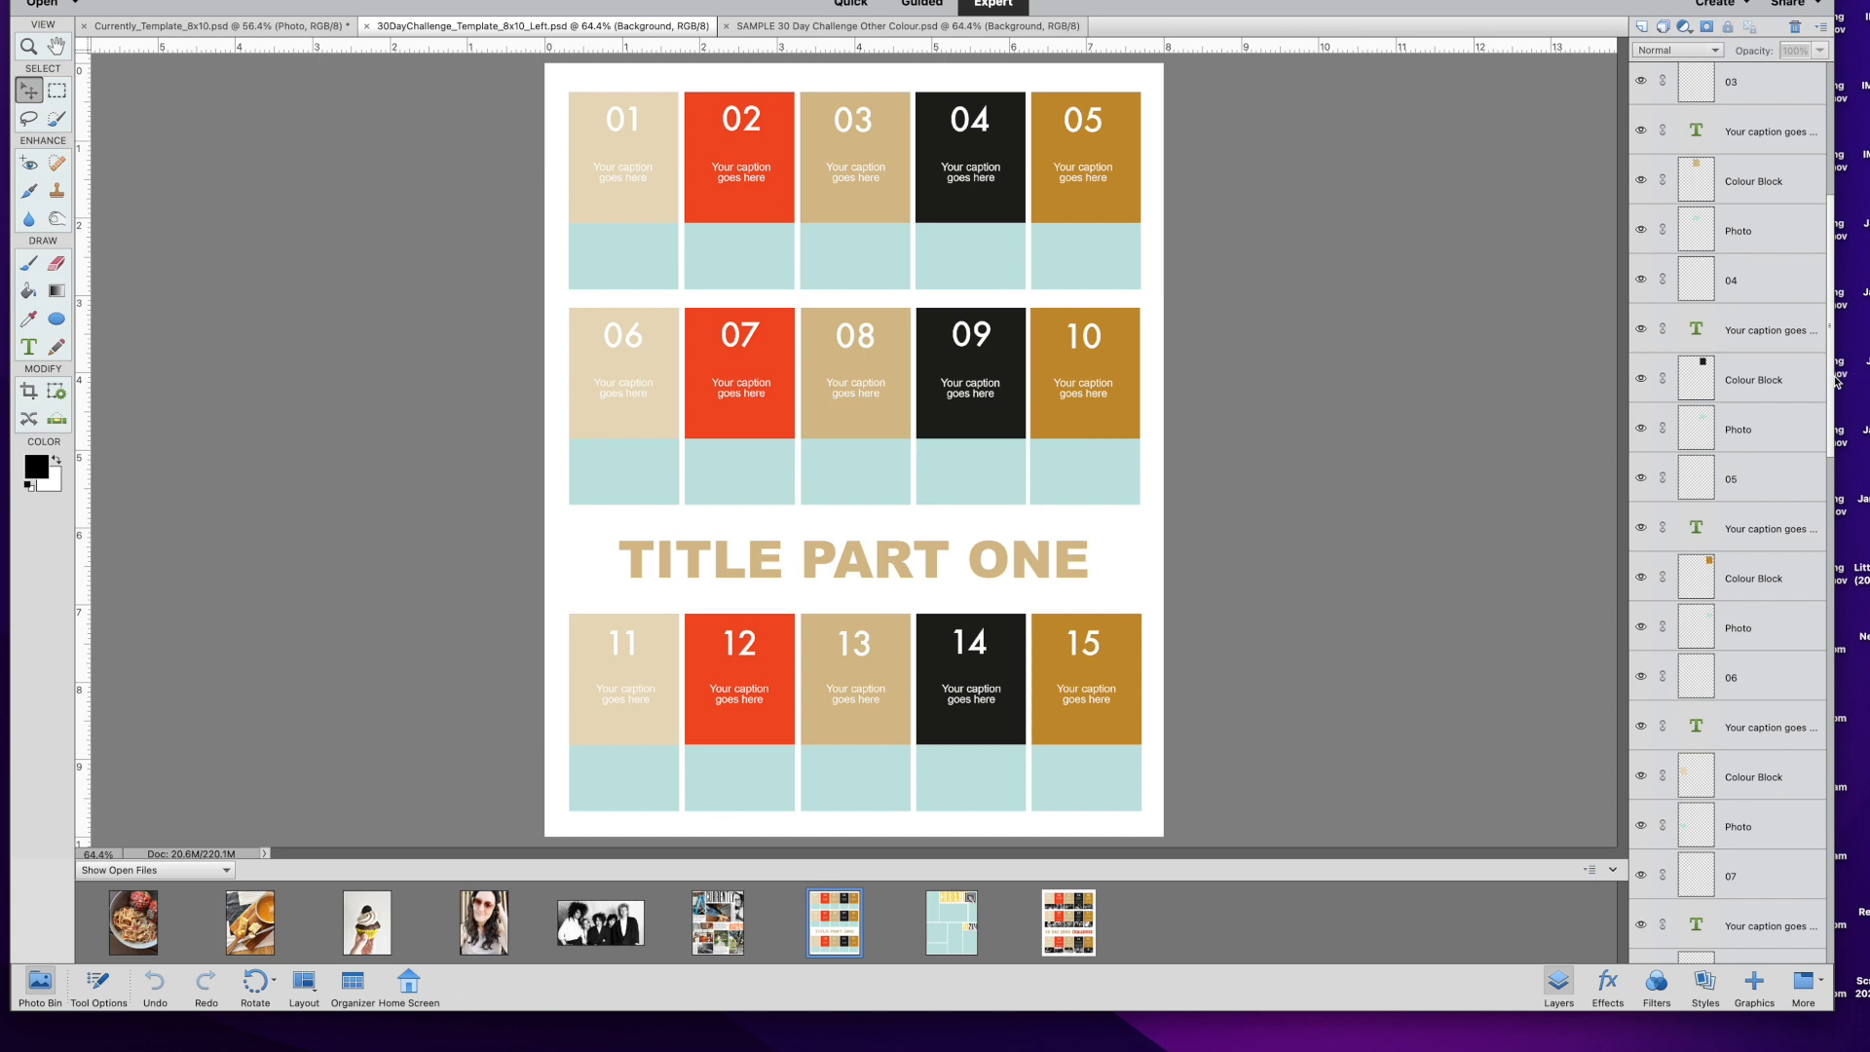
scroll(1739, 146, "up", 9)
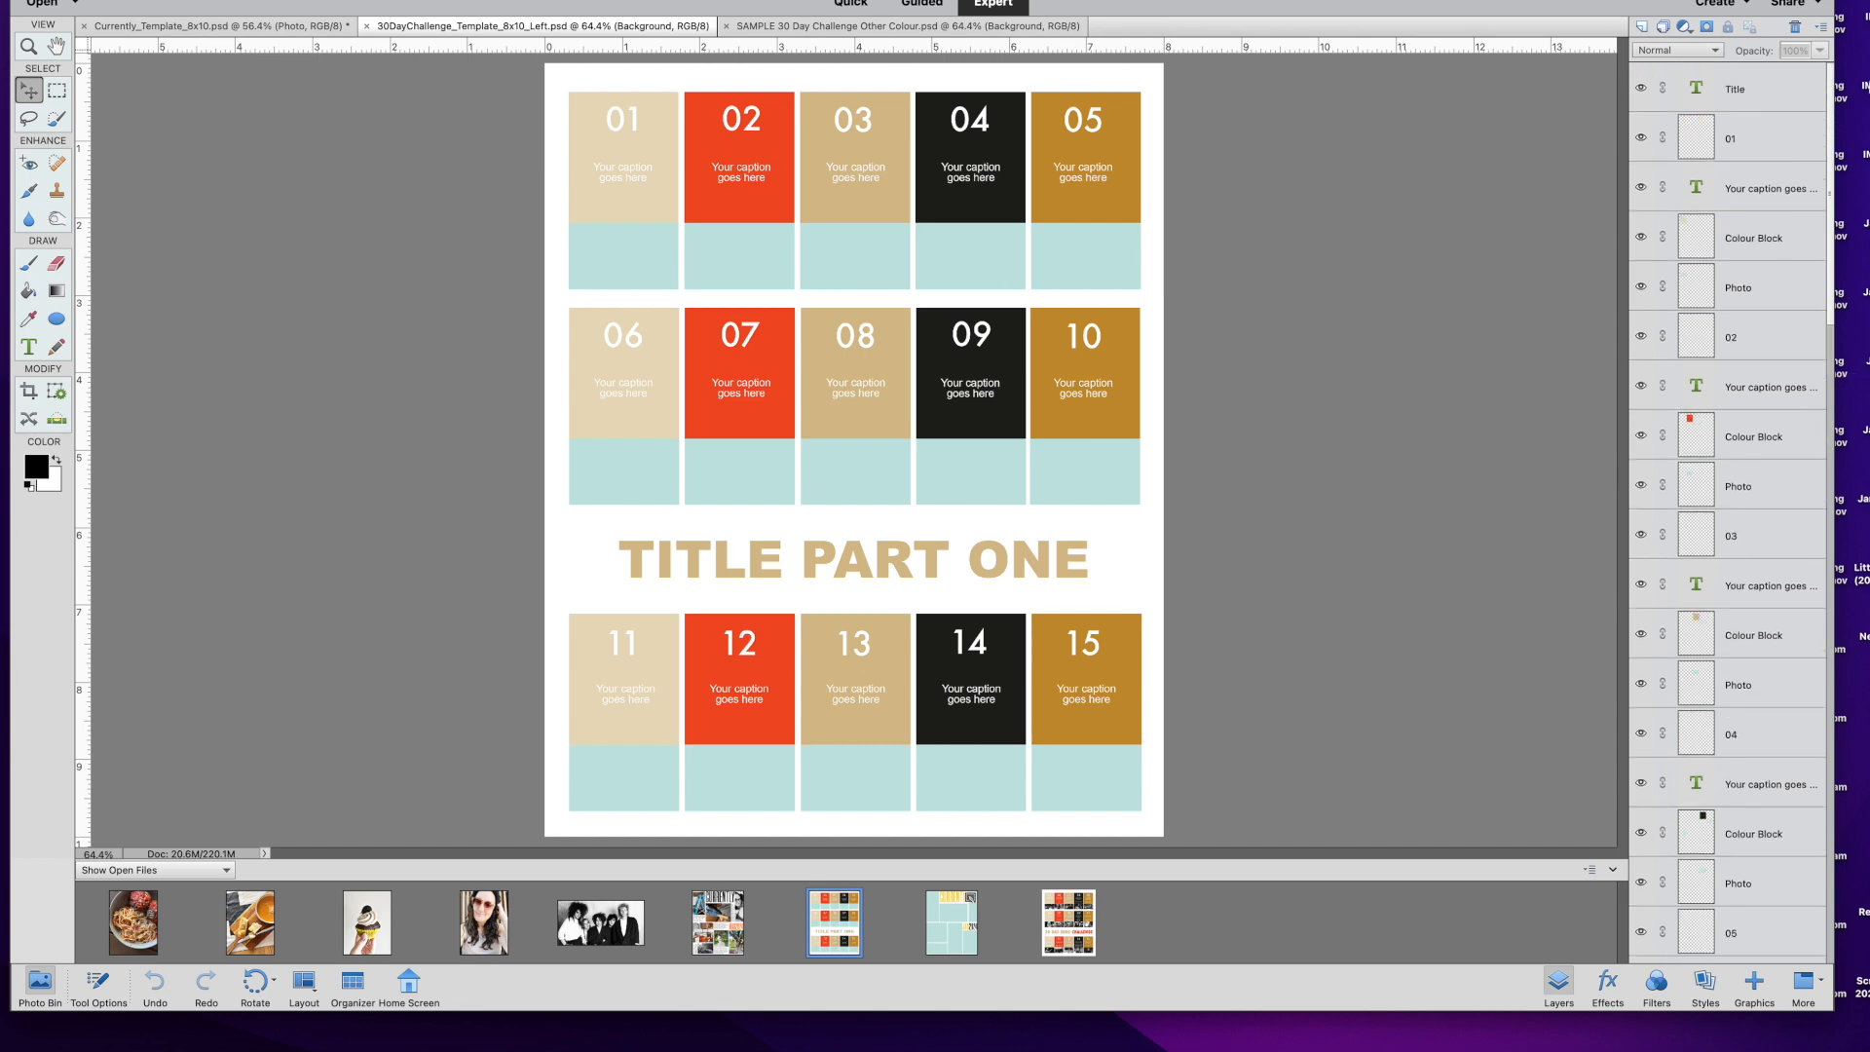
left_click(1732, 95)
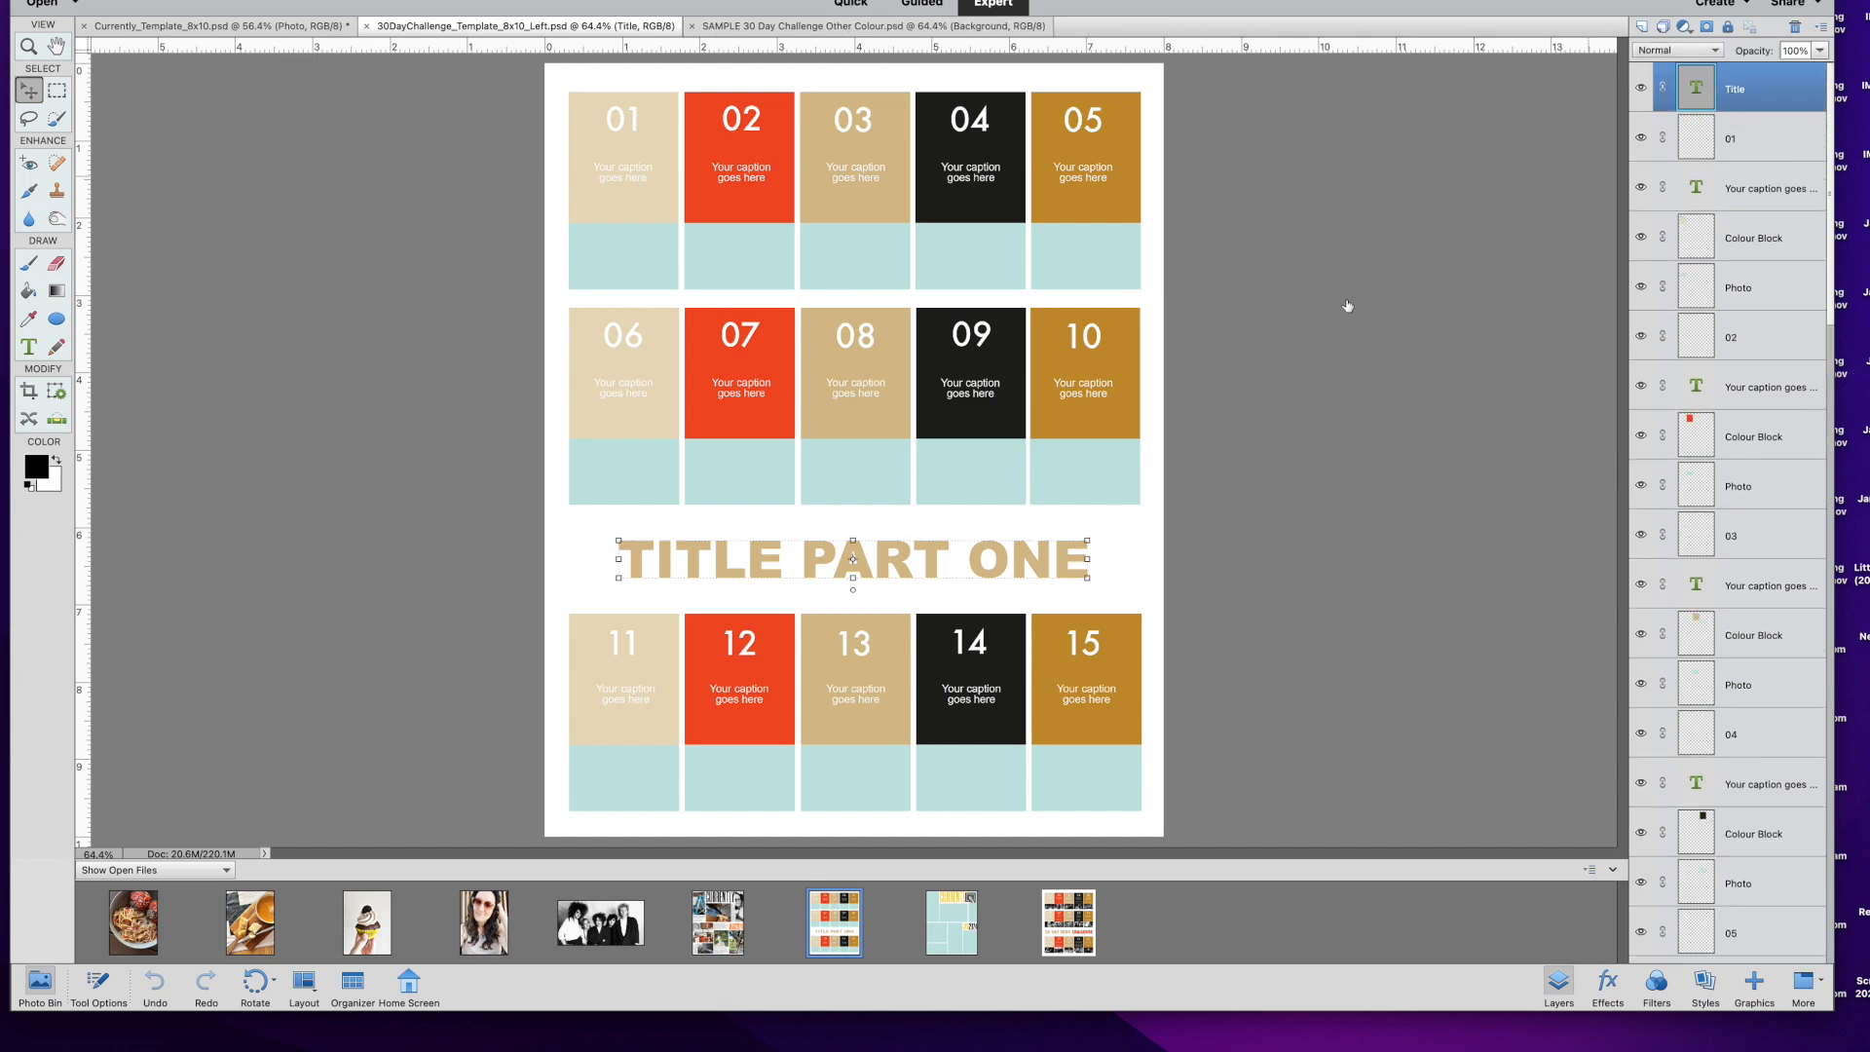
double_click(933, 568)
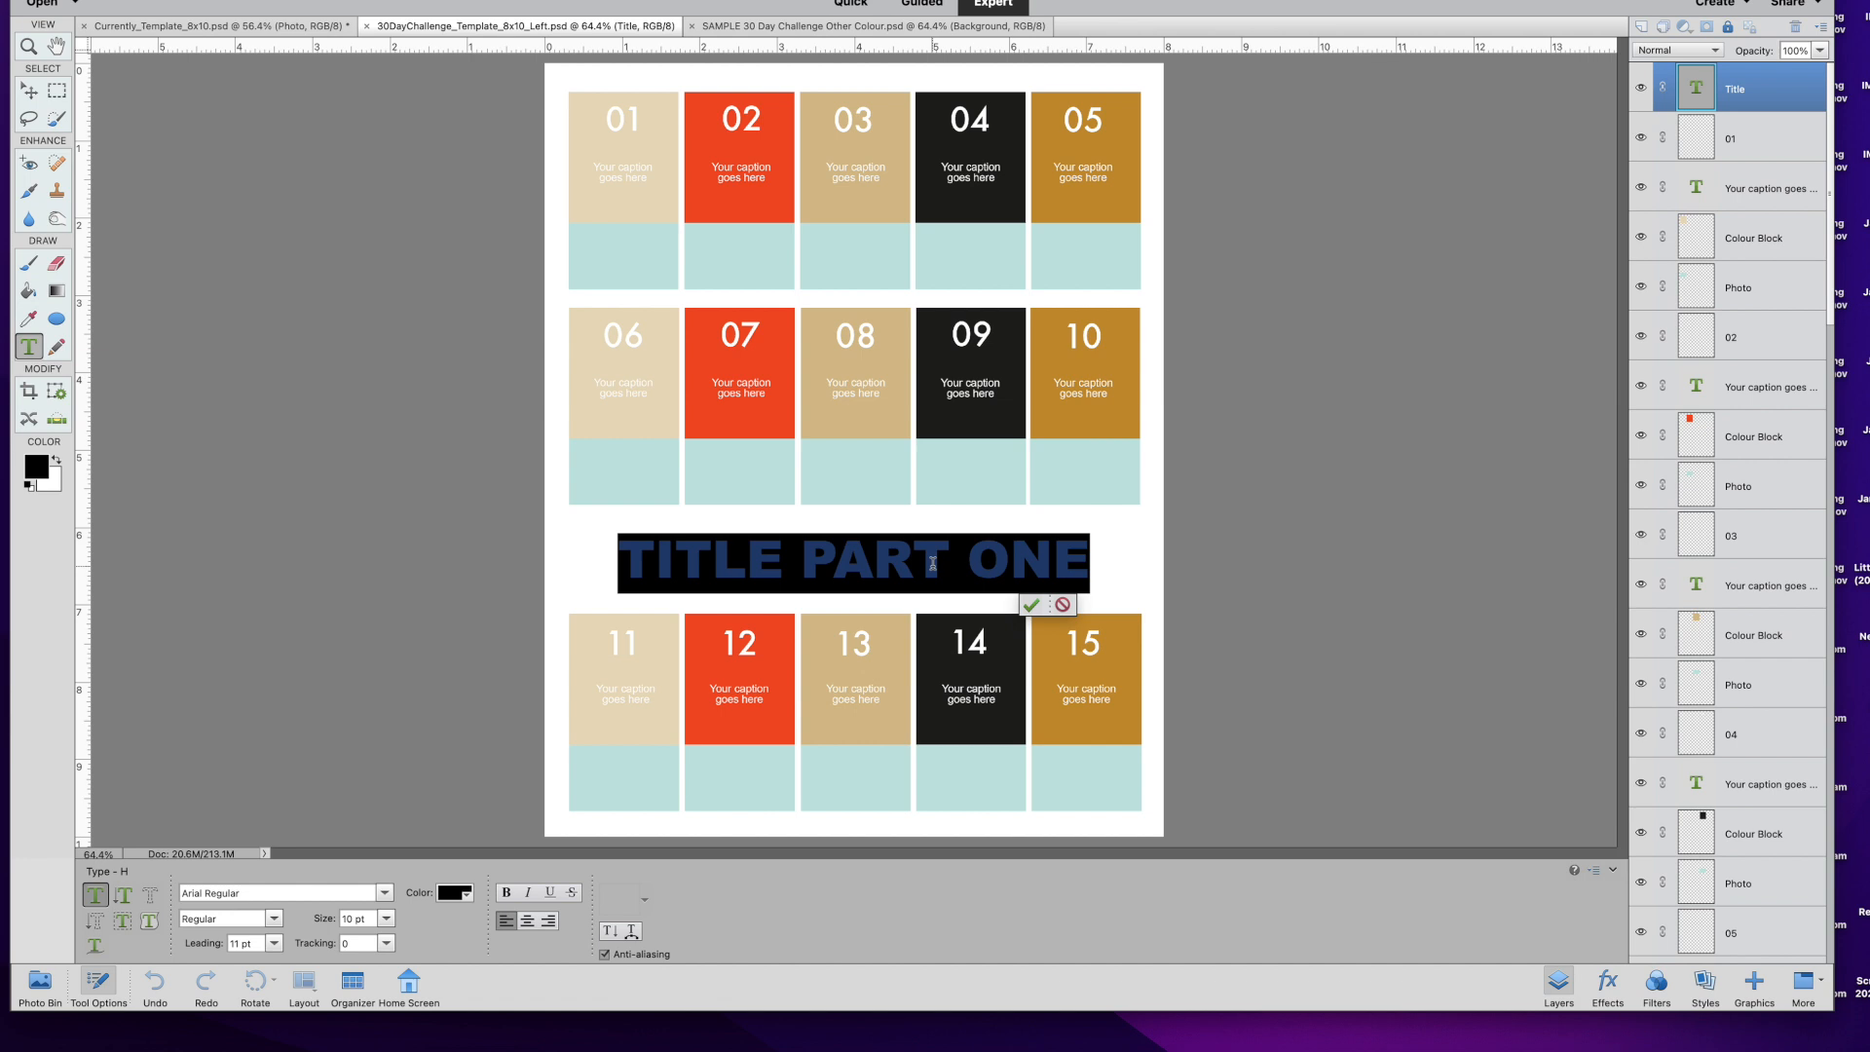
left_click(1030, 605)
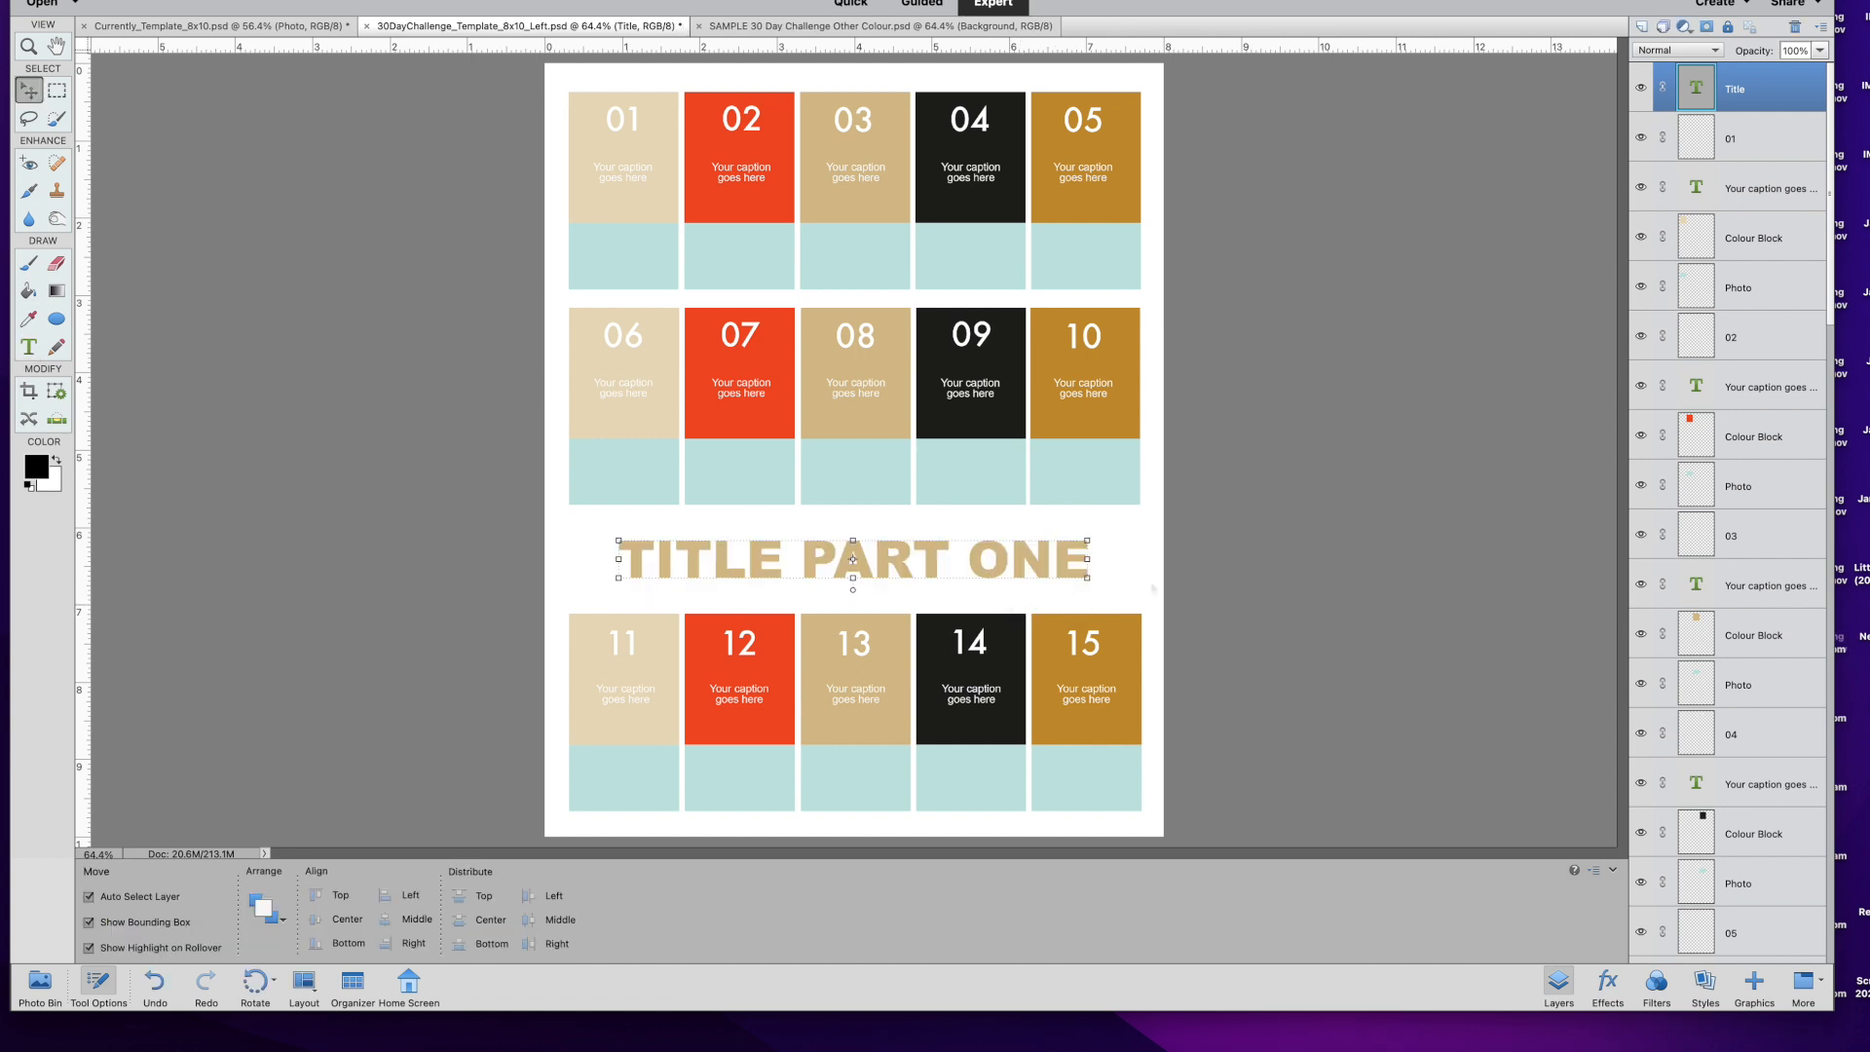
Replace the TITLE PART ONE text with "30 DAY COOKING".
double_click(1049, 563)
left_click(1081, 565)
left_click_drag(1081, 565, 578, 574)
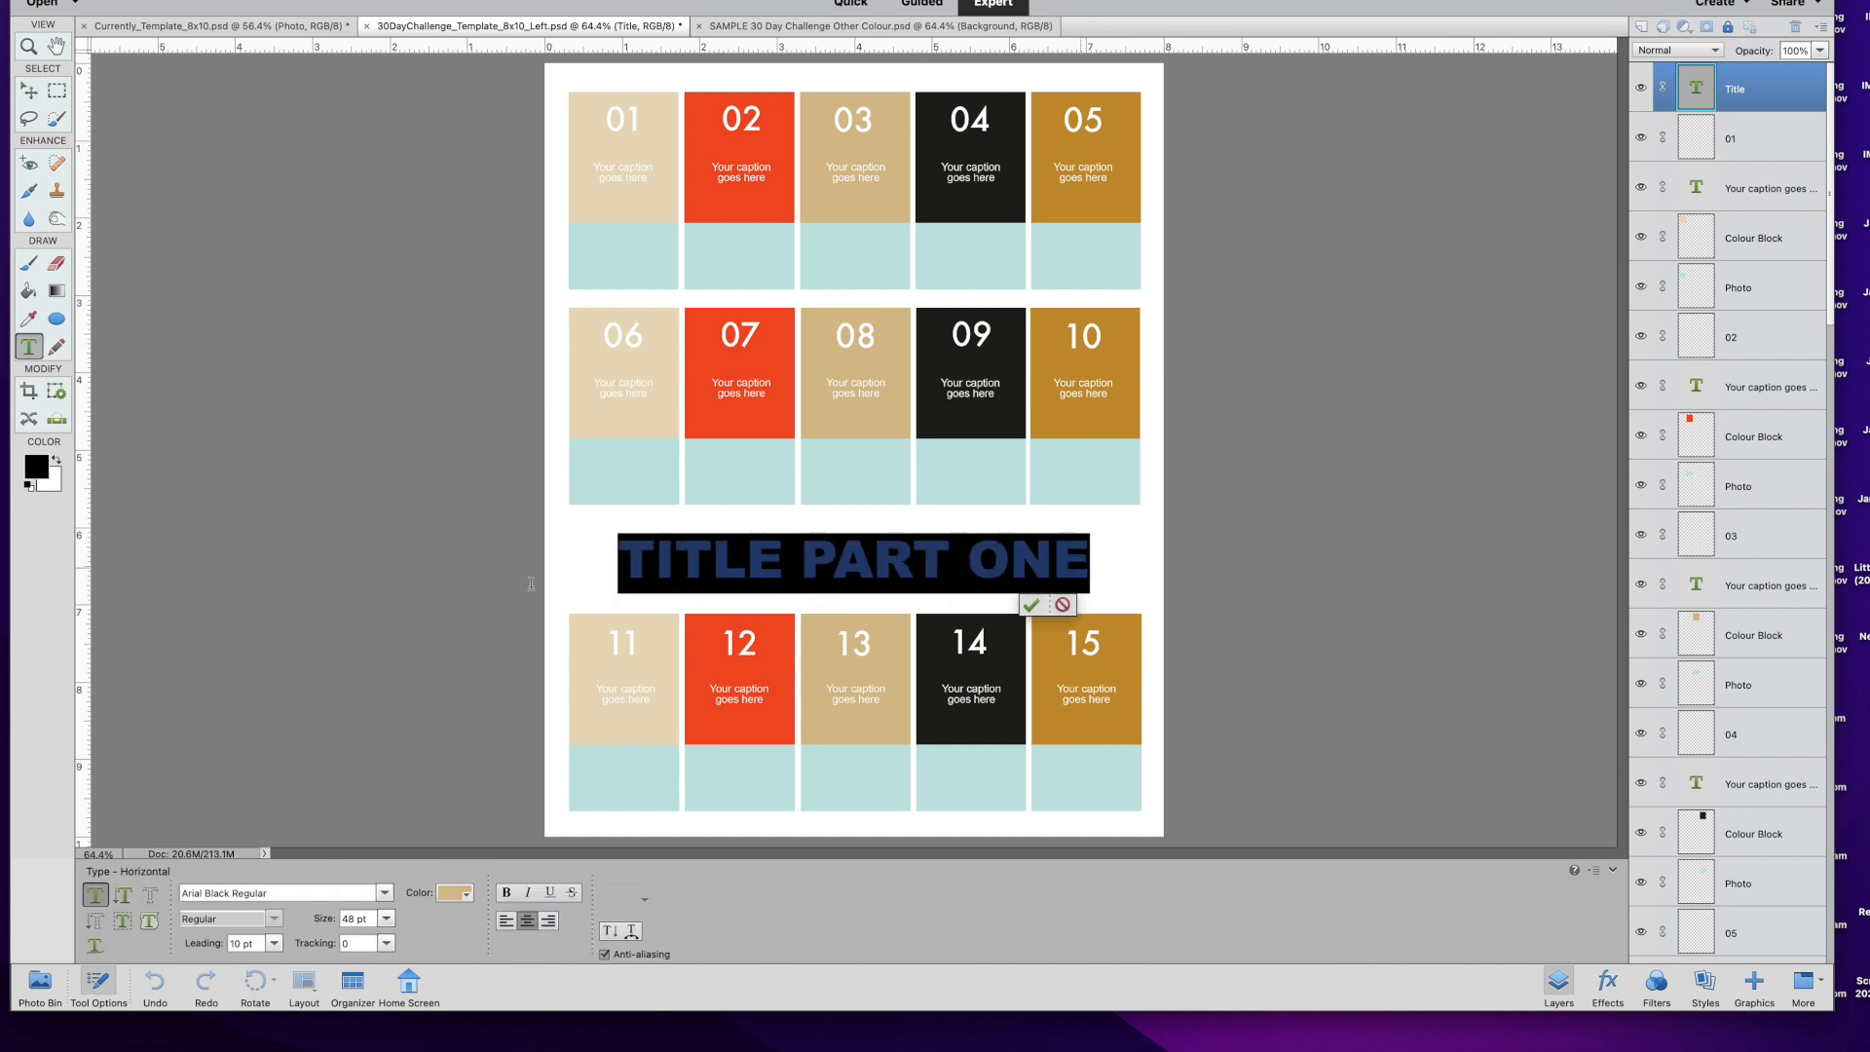
type("30 DYA C")
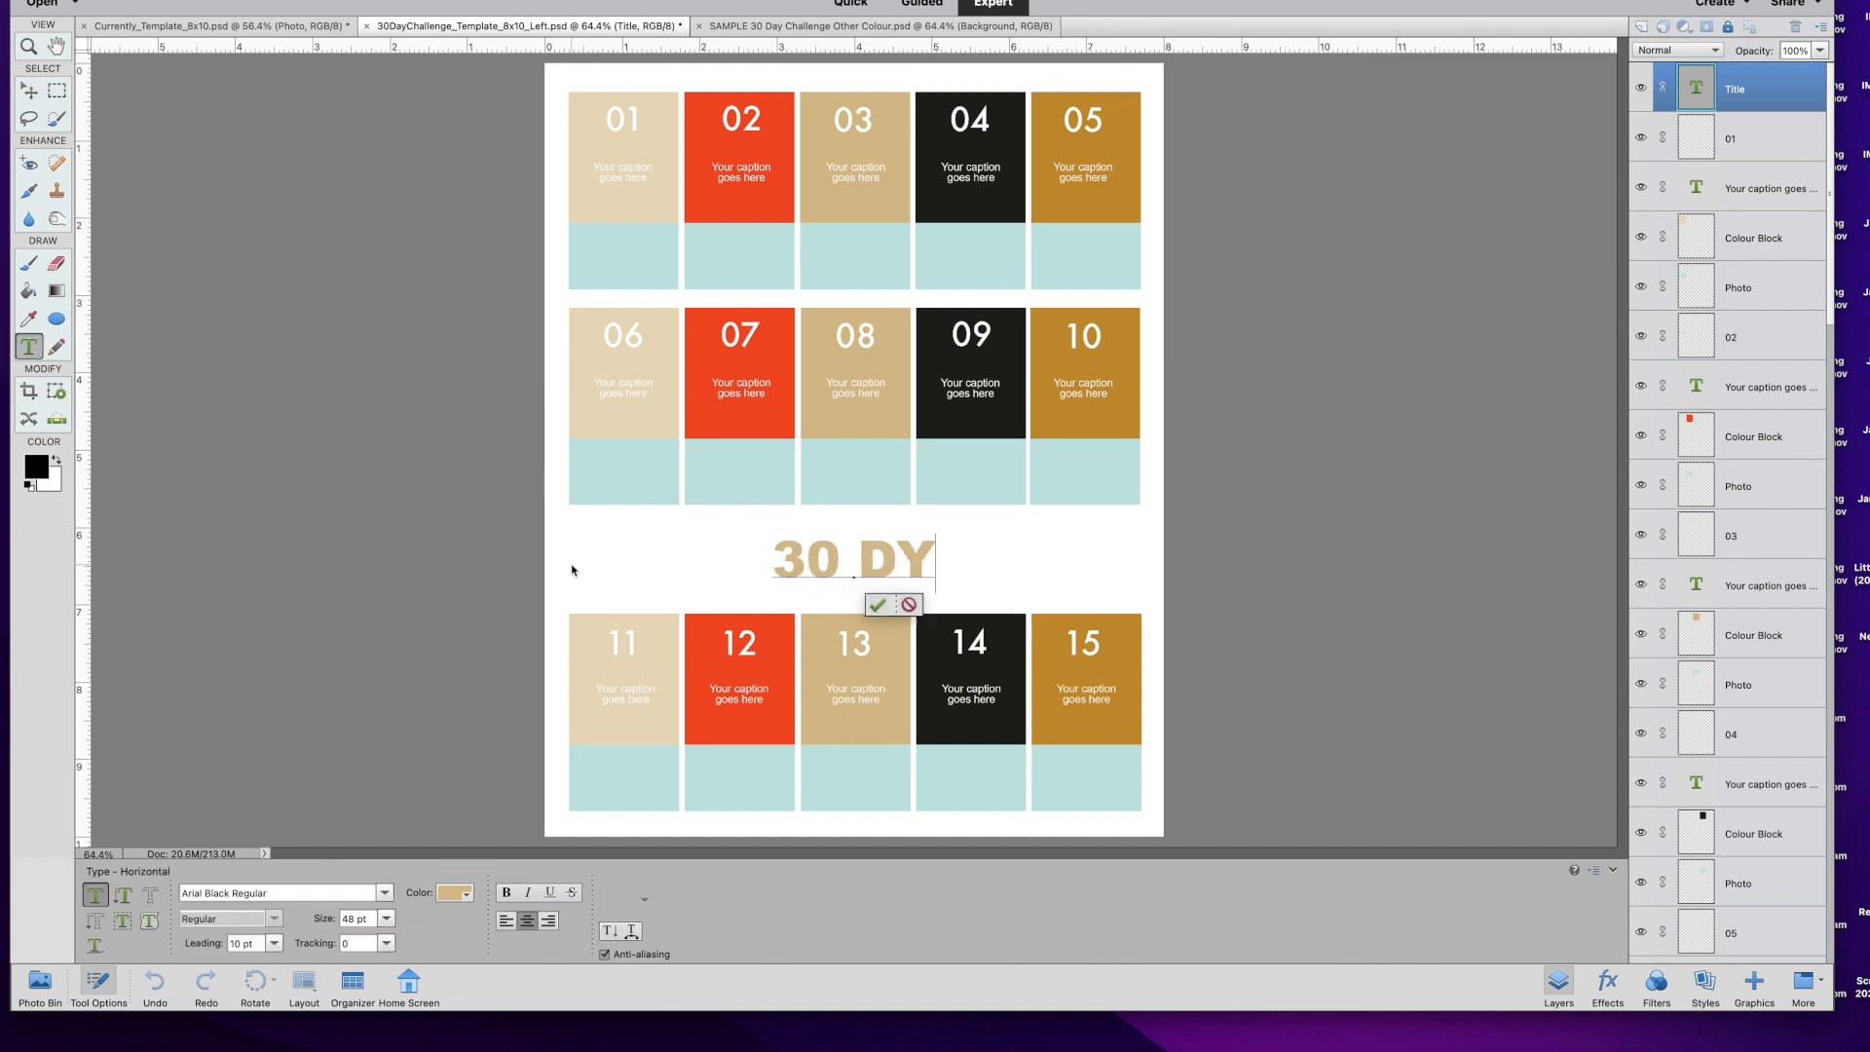
key("BackSpace")
key("BackSpace")
key("BackSpace")
key("BackSpace")
type("Y COOKING")
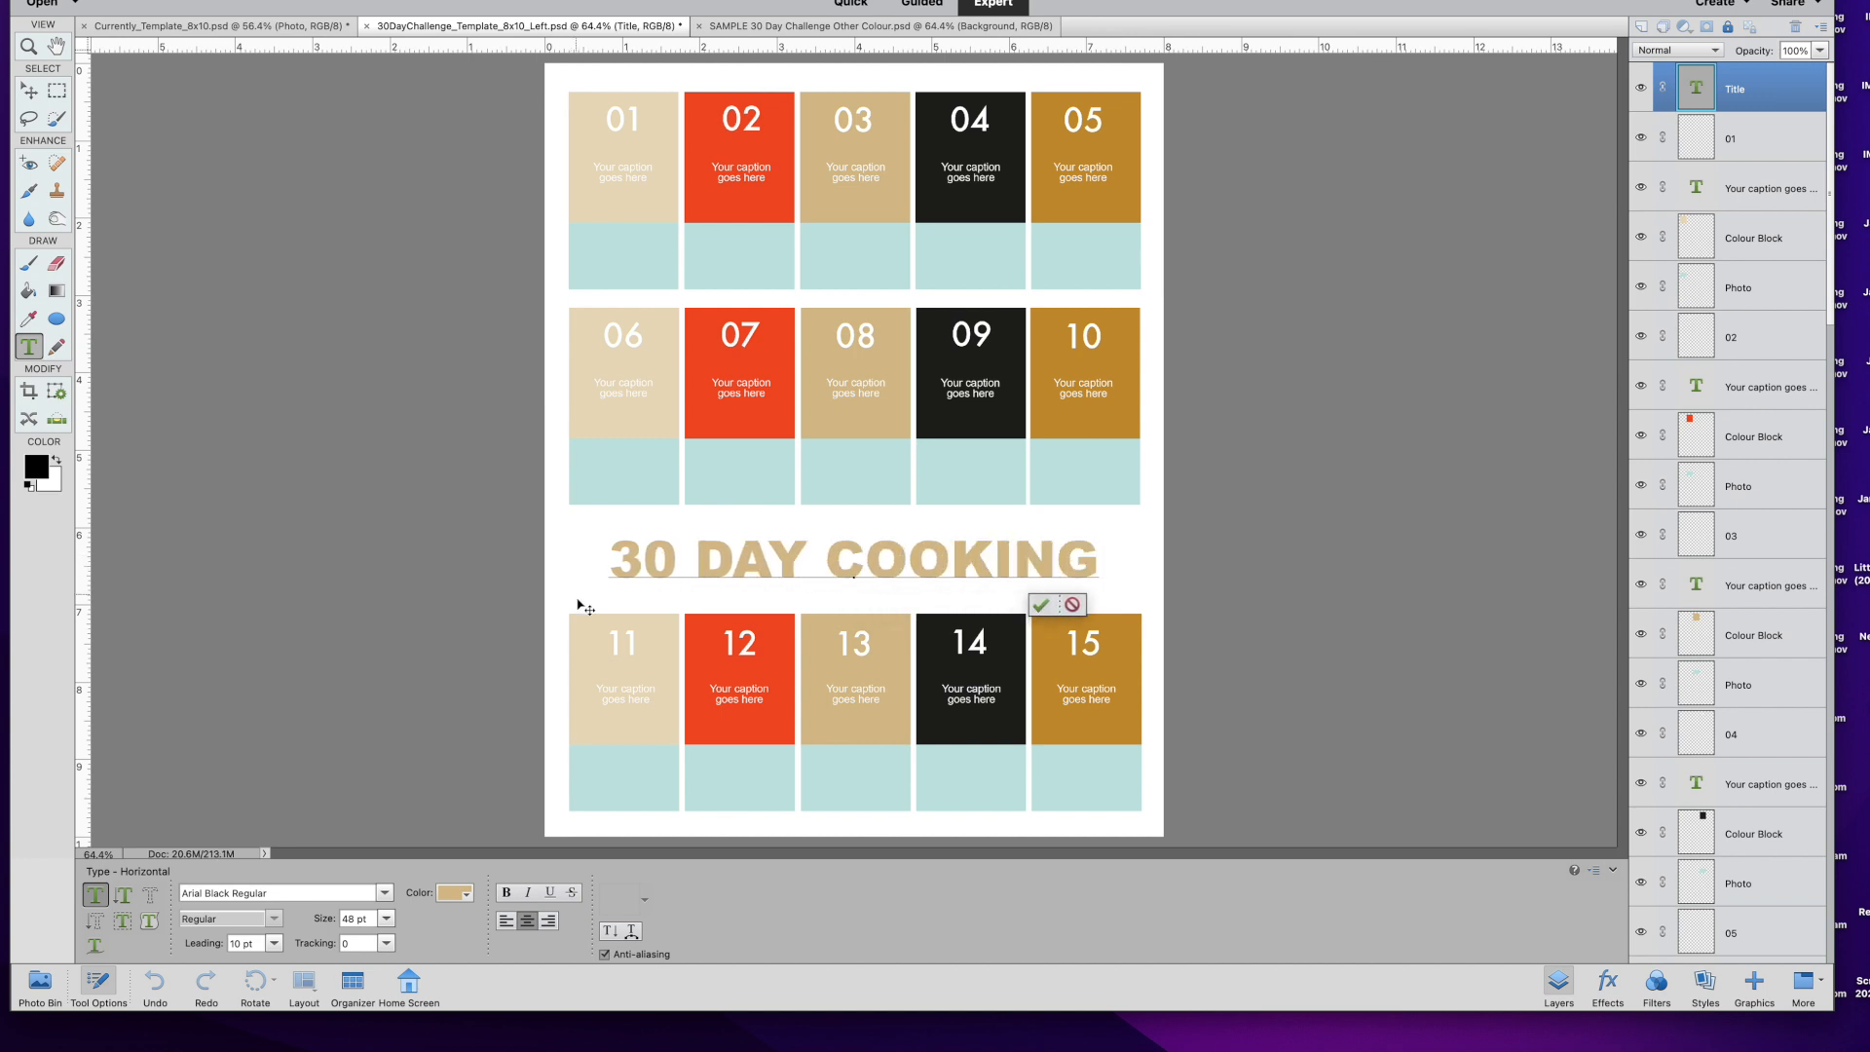
left_click(1040, 605)
left_click(1049, 605)
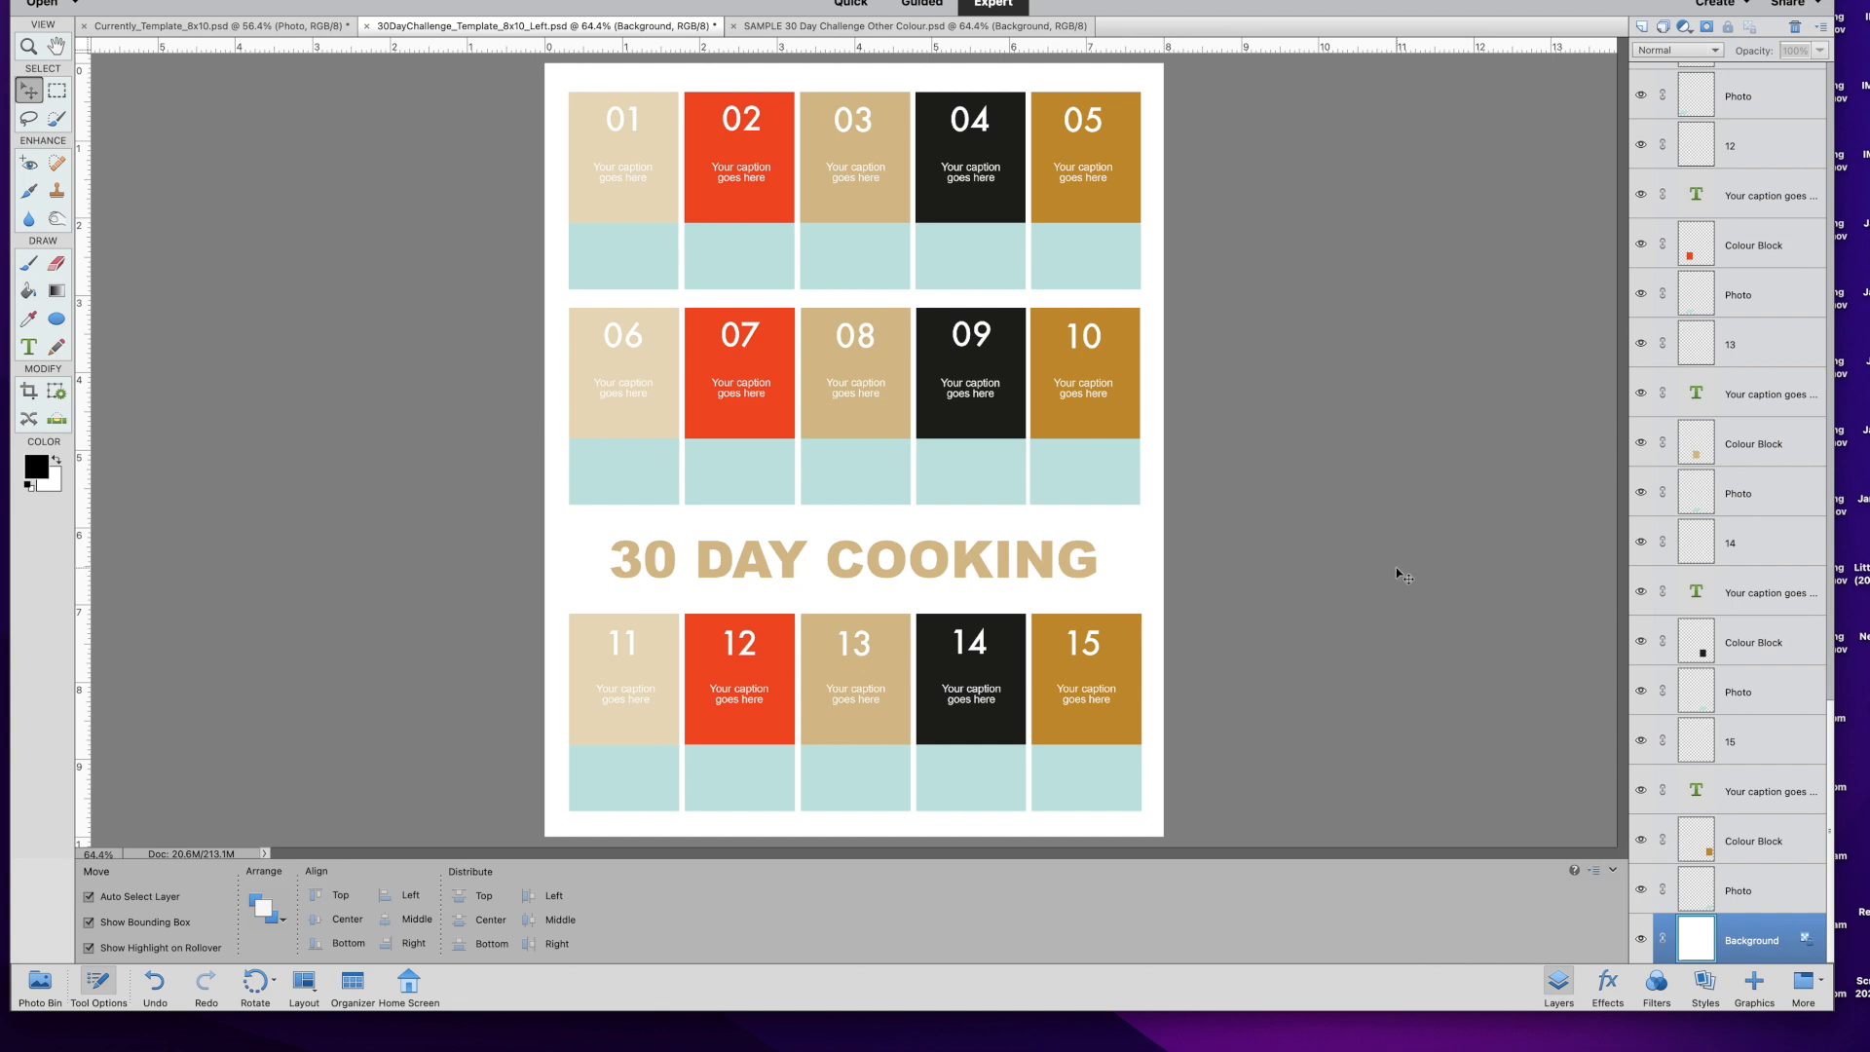
Change the font of the 30 DAY COOKING title to Avenir Next Regular.
left_click(894, 568)
double_click(894, 569)
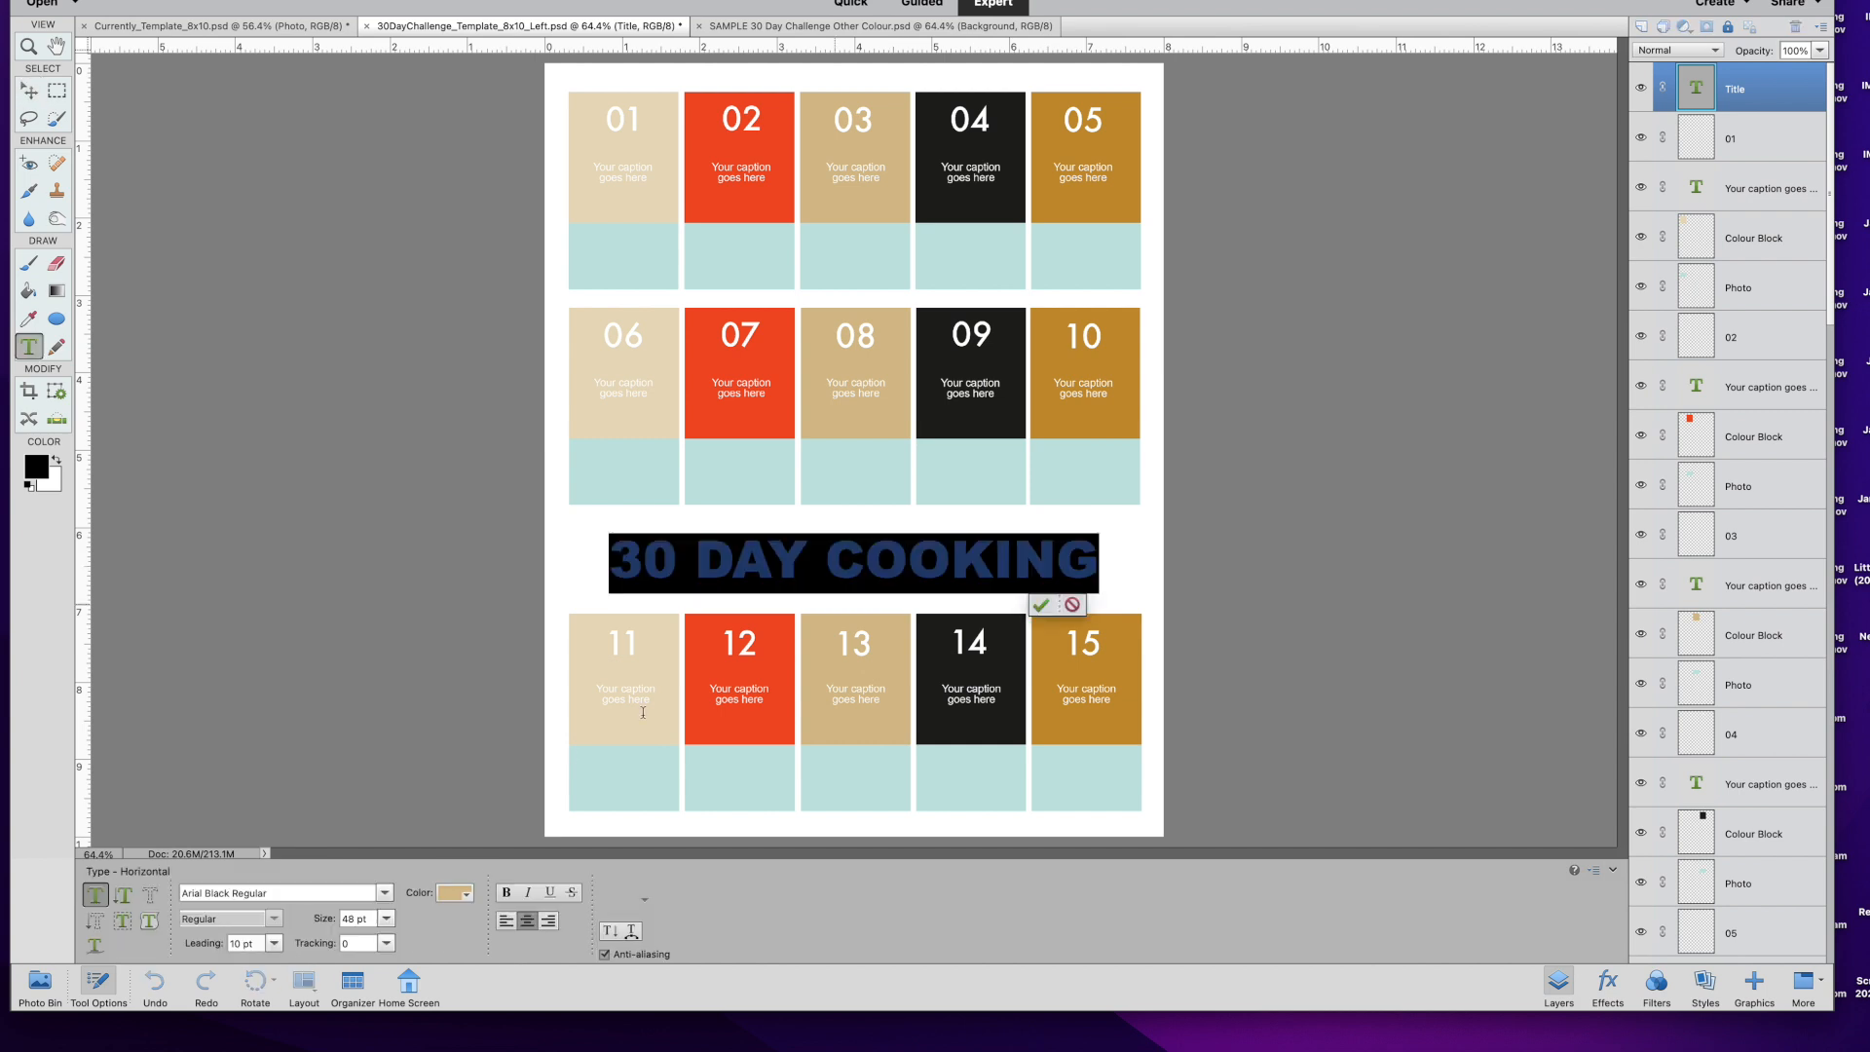
left_click(385, 896)
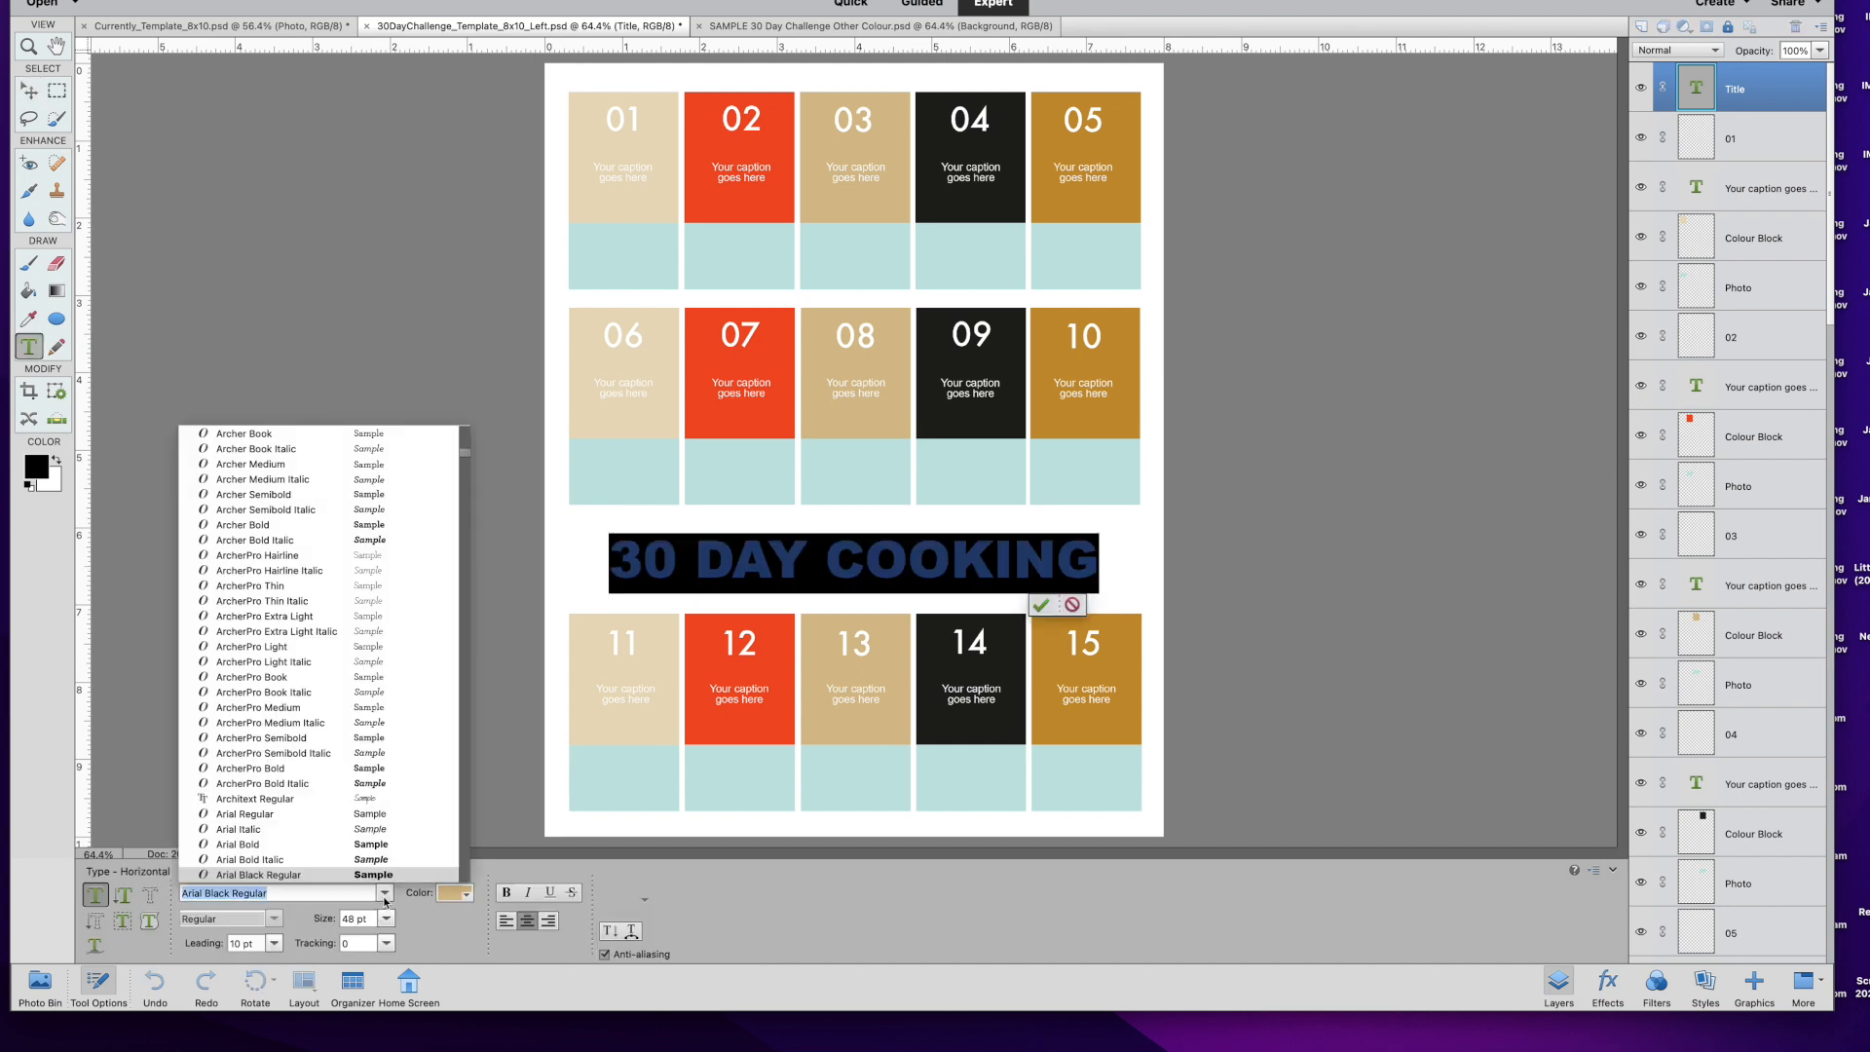
scroll(324, 826, "down", 5)
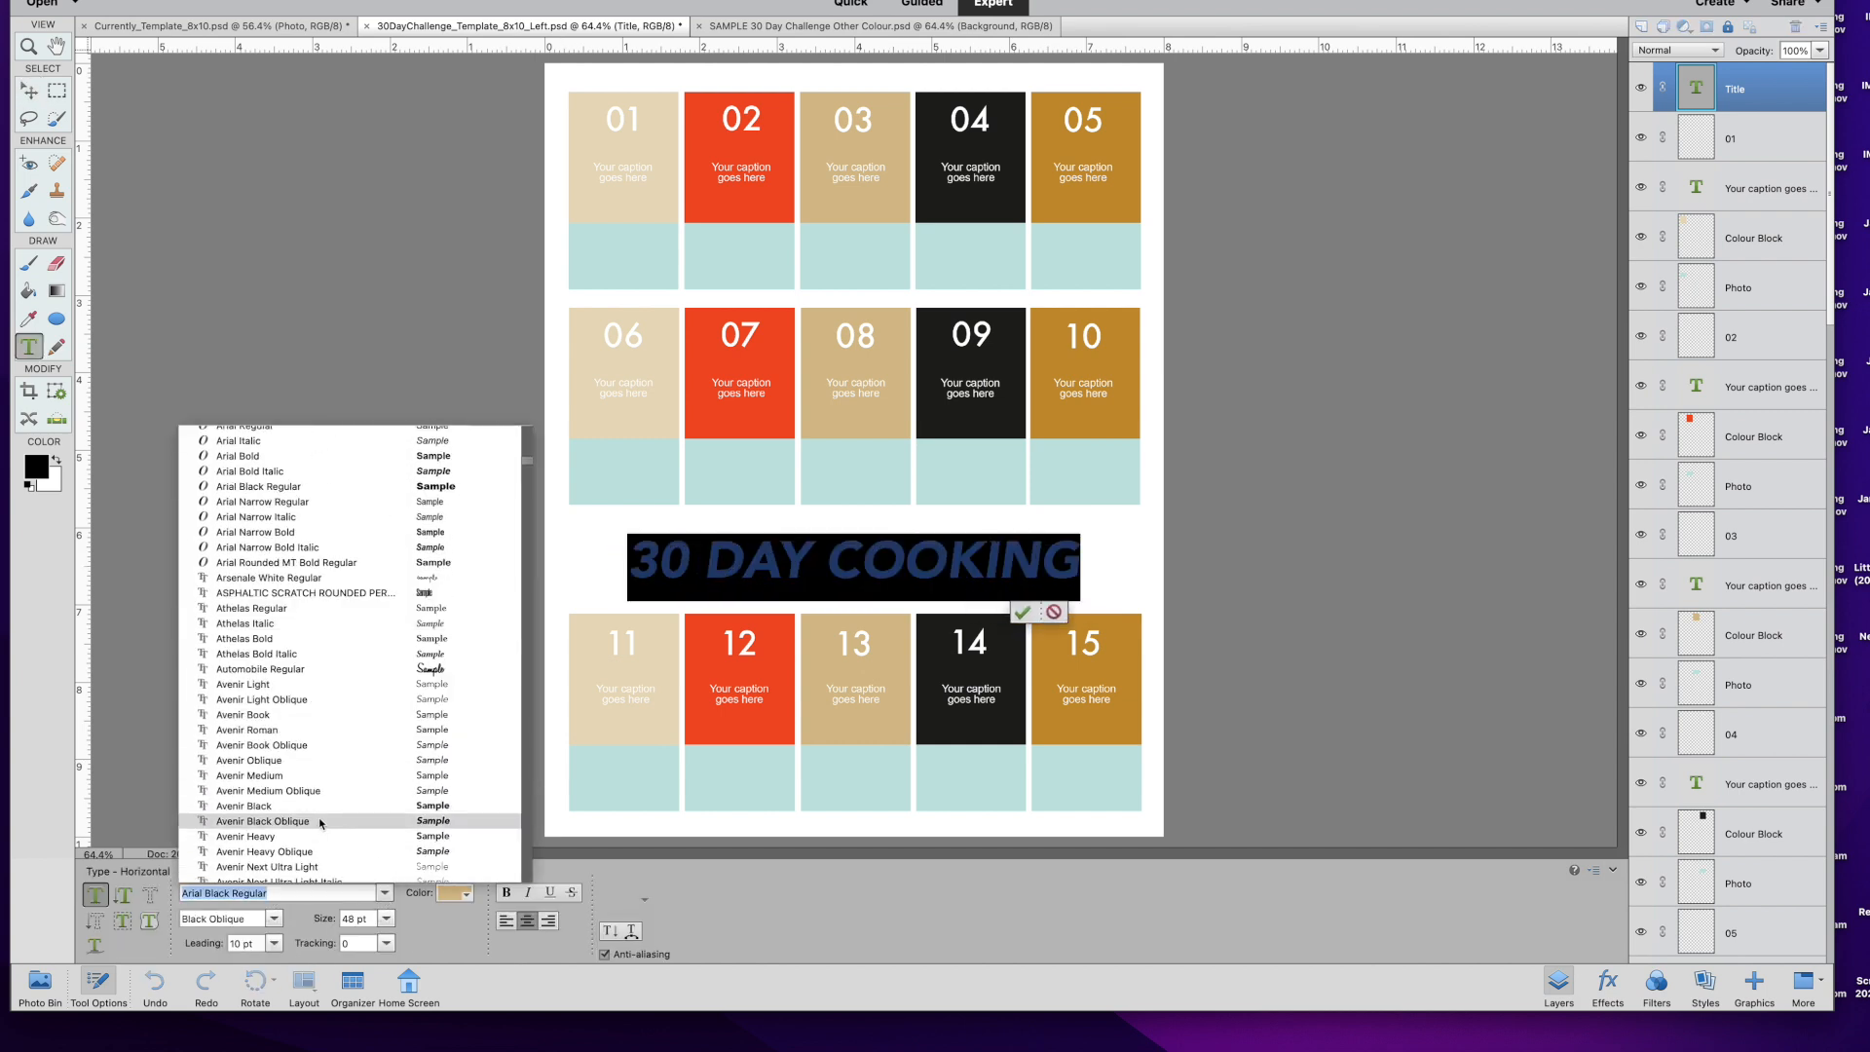
scroll(318, 791, "down", 1)
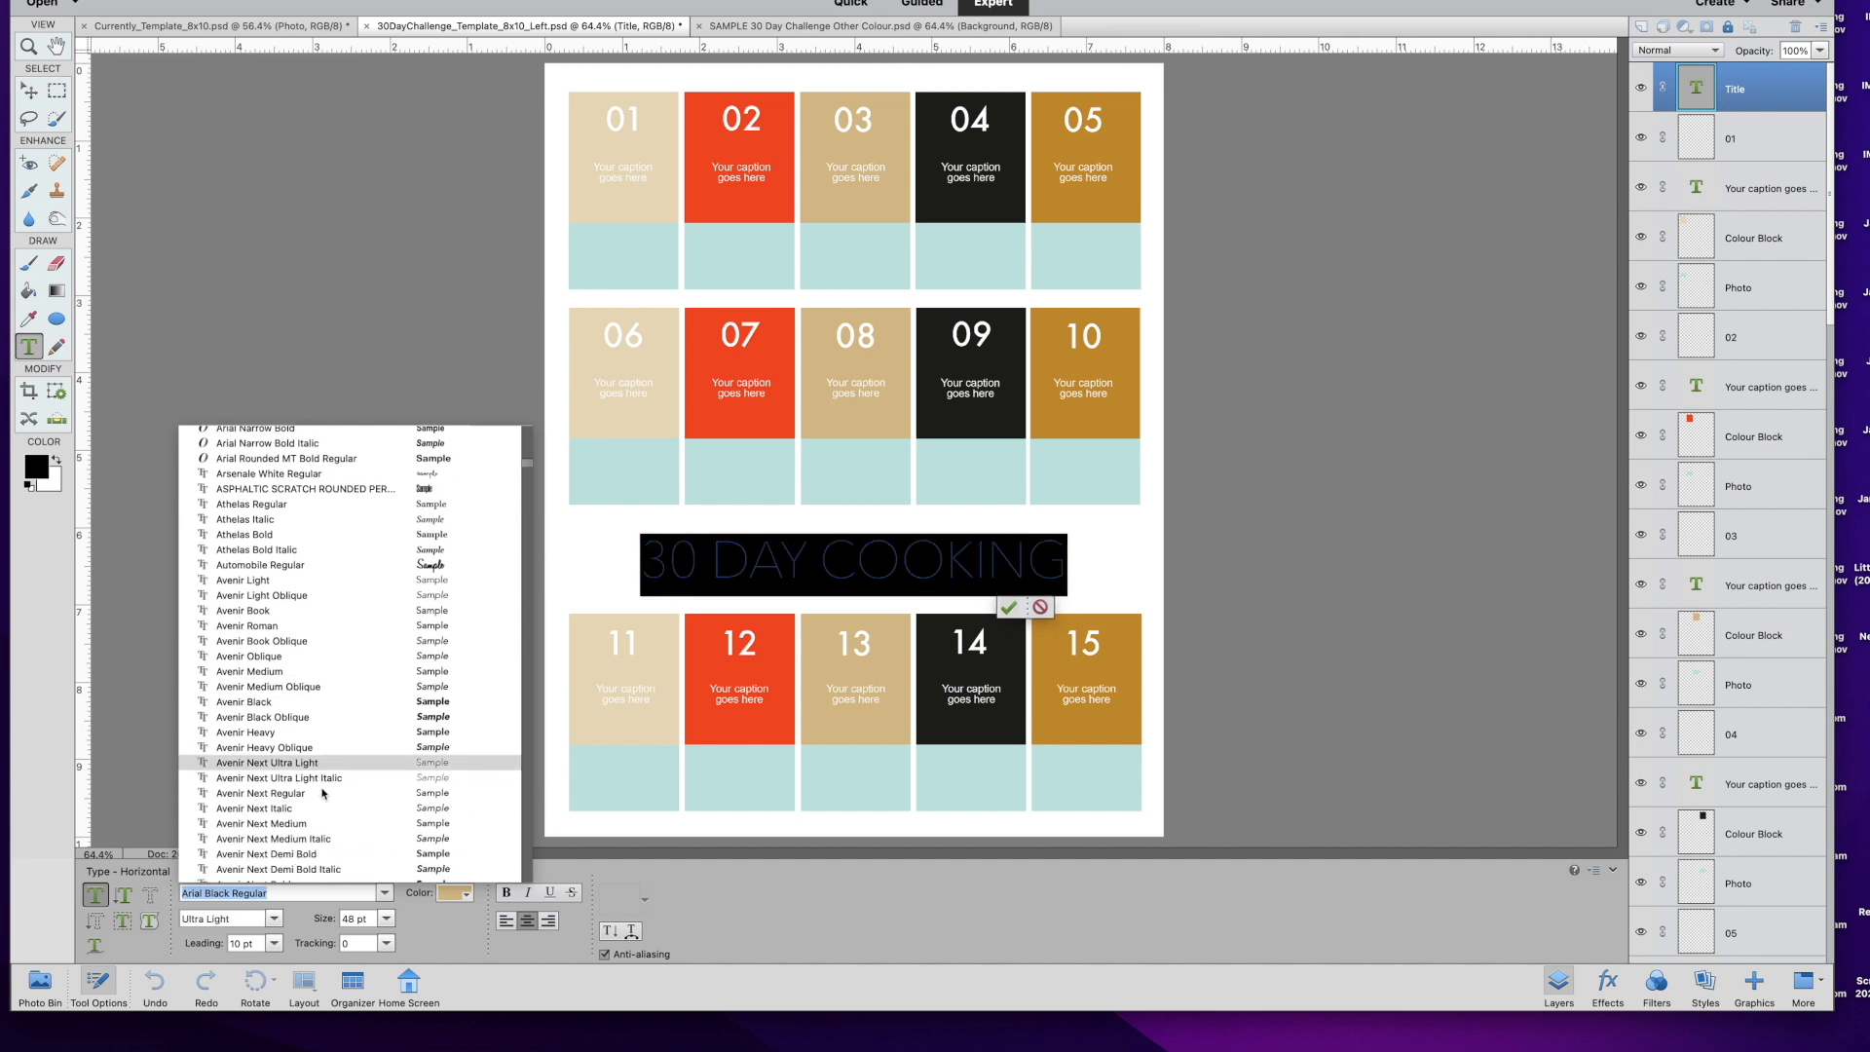
left_click(324, 791)
left_click(1013, 610)
key("v")
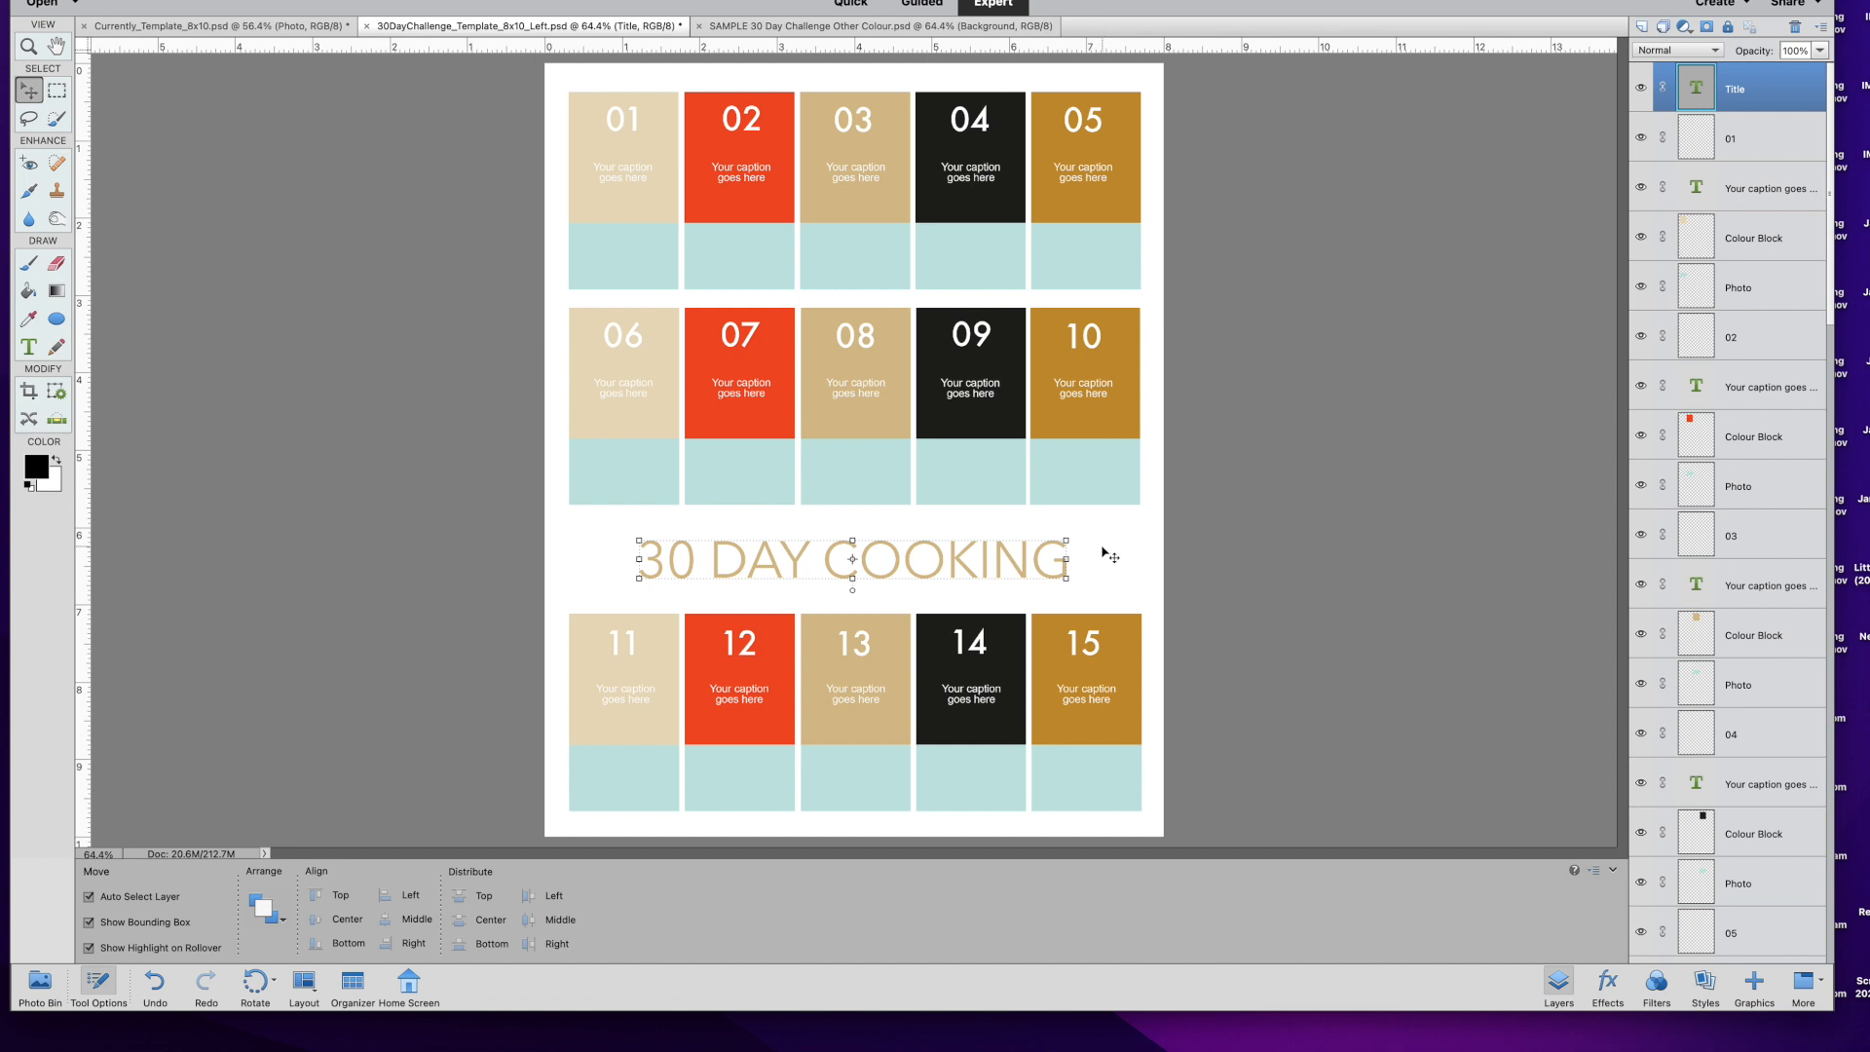
Hide the 04 number layer and show it again.
left_click(971, 119)
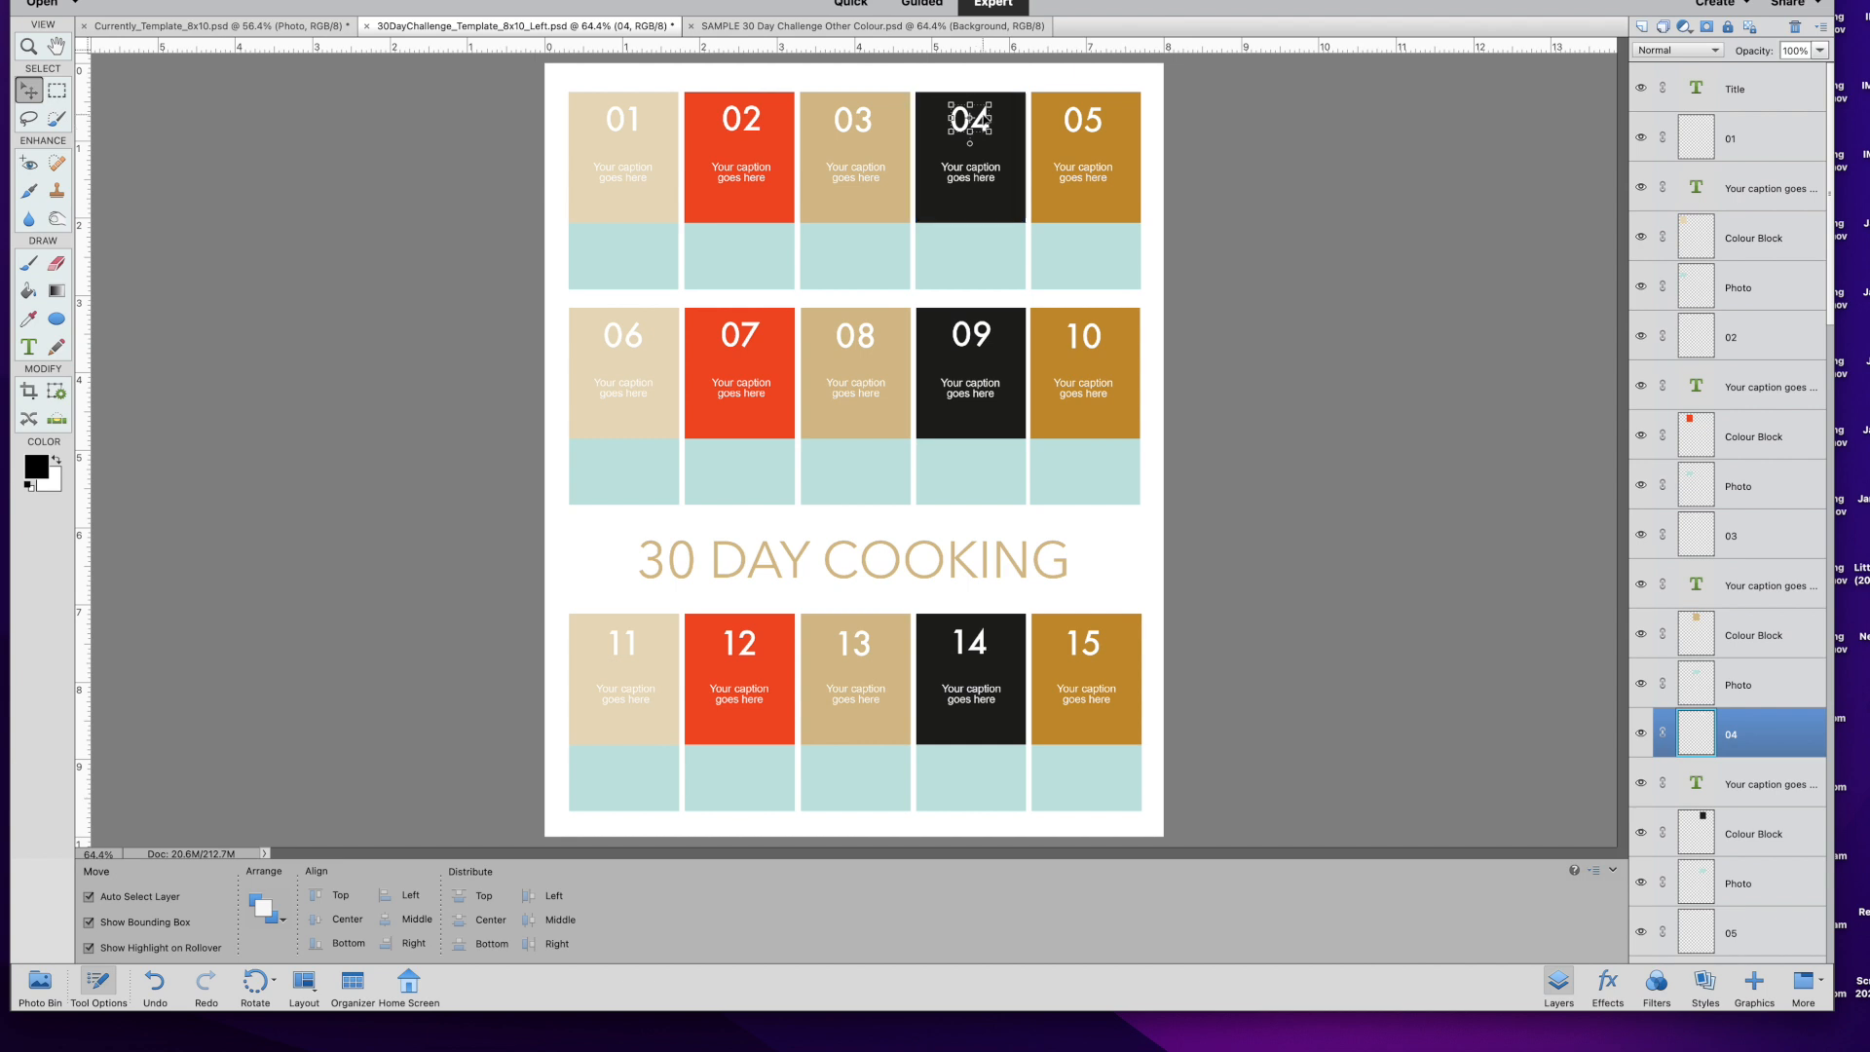
left_click(1641, 736)
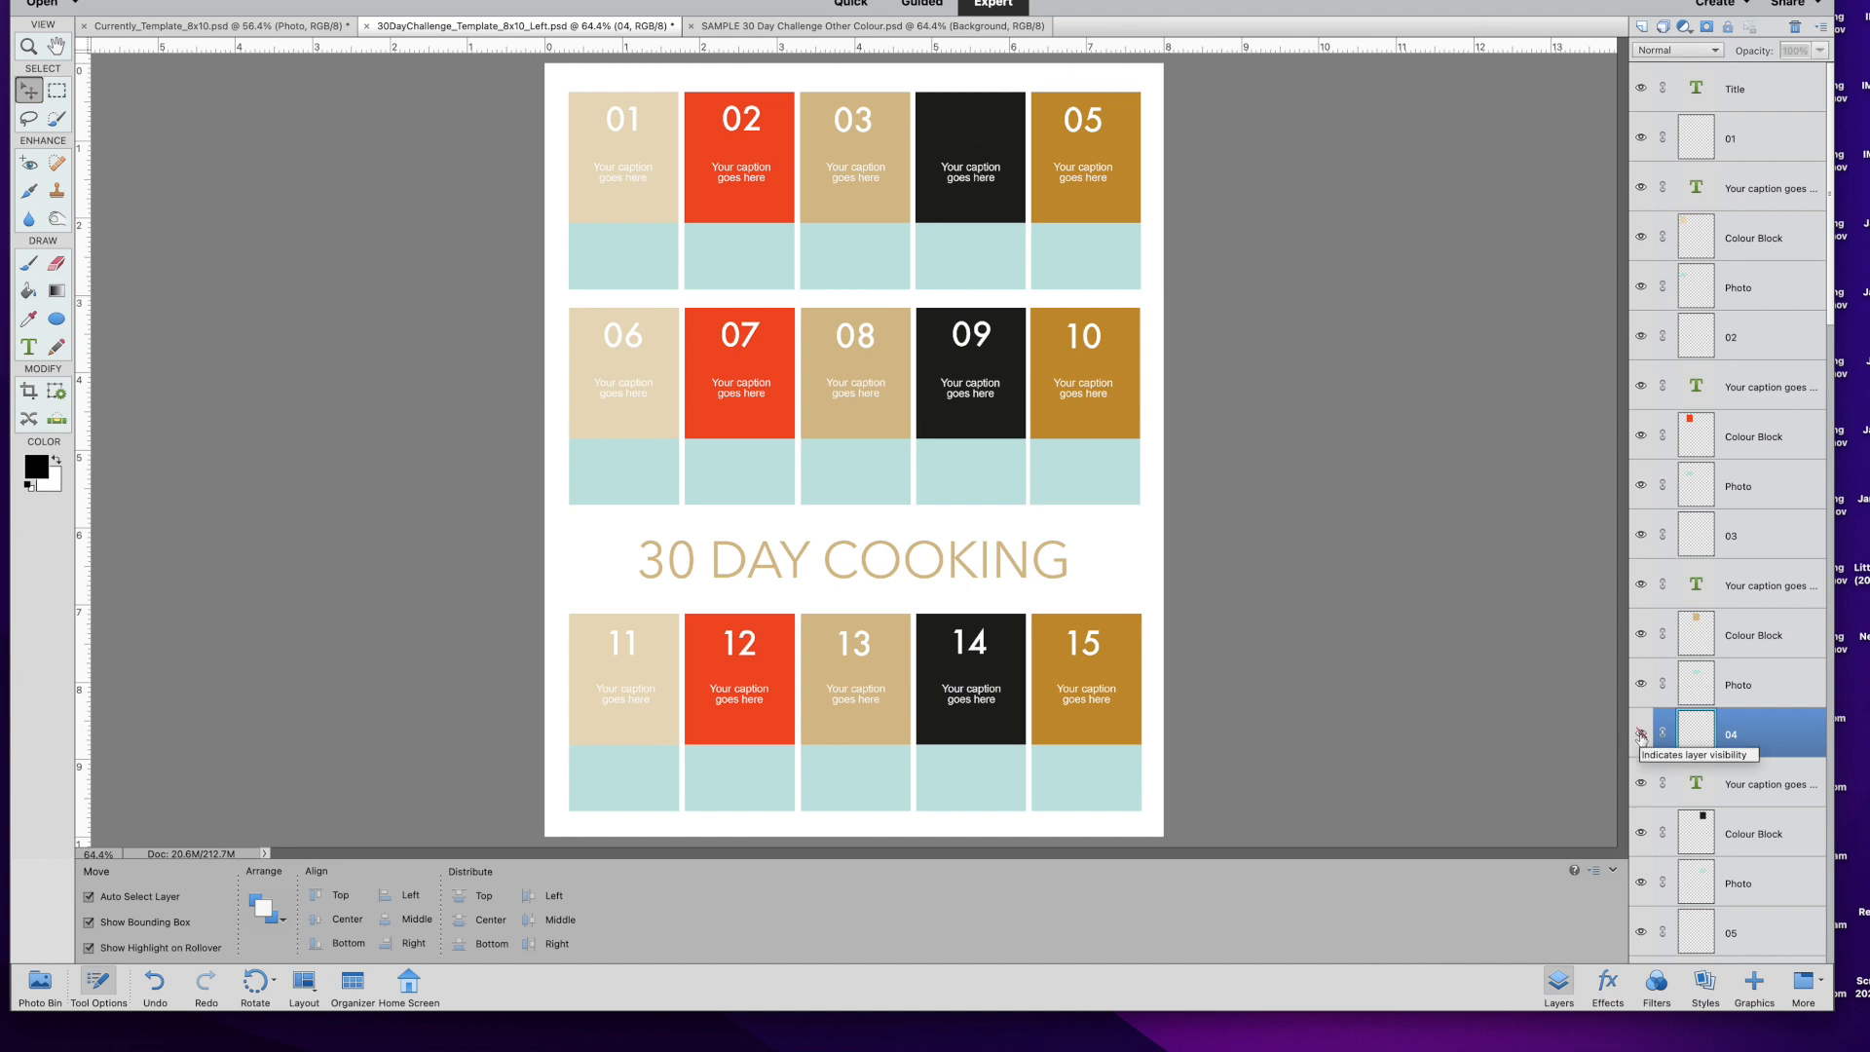
left_click(1641, 735)
double_click(966, 171)
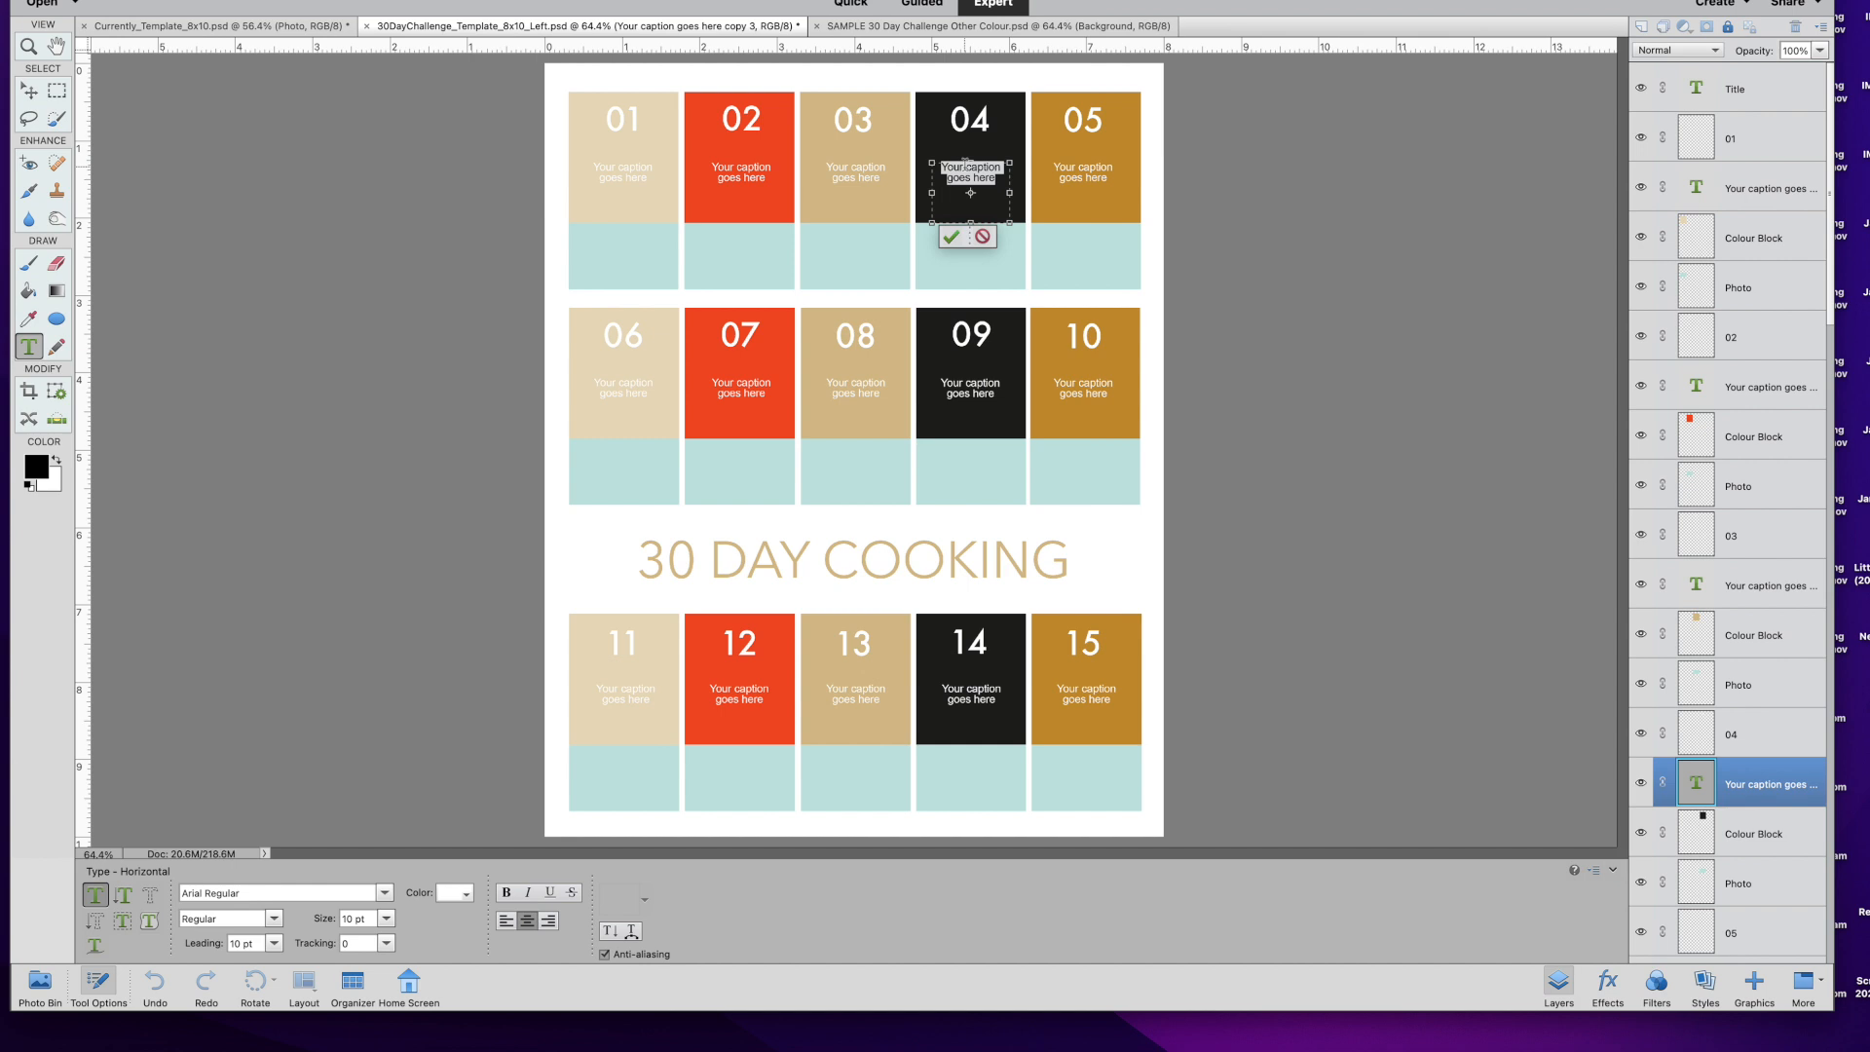
left_click(951, 236)
key("v")
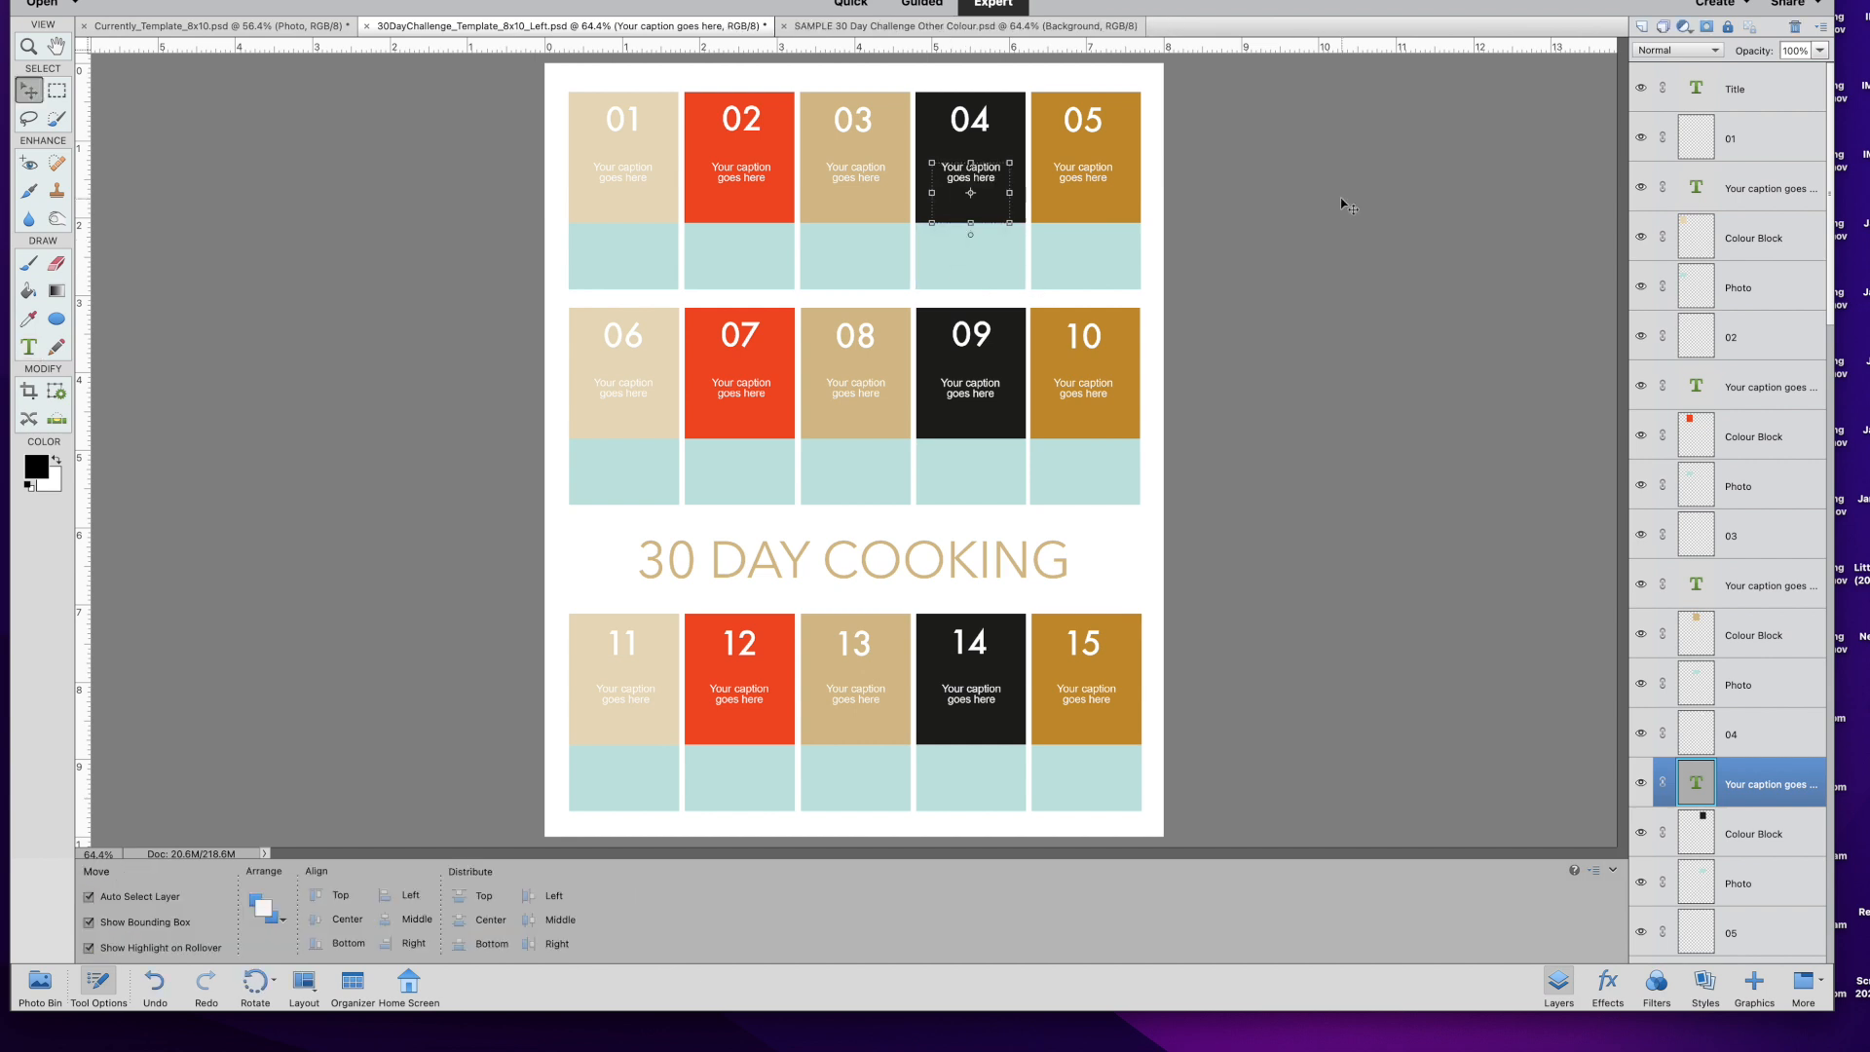
left_click(1330, 200)
Replace the caption below number 01 with the filler text "jdhf jsdhfks jahfkjasd ADAKSDNLK NSA".
left_click(625, 178)
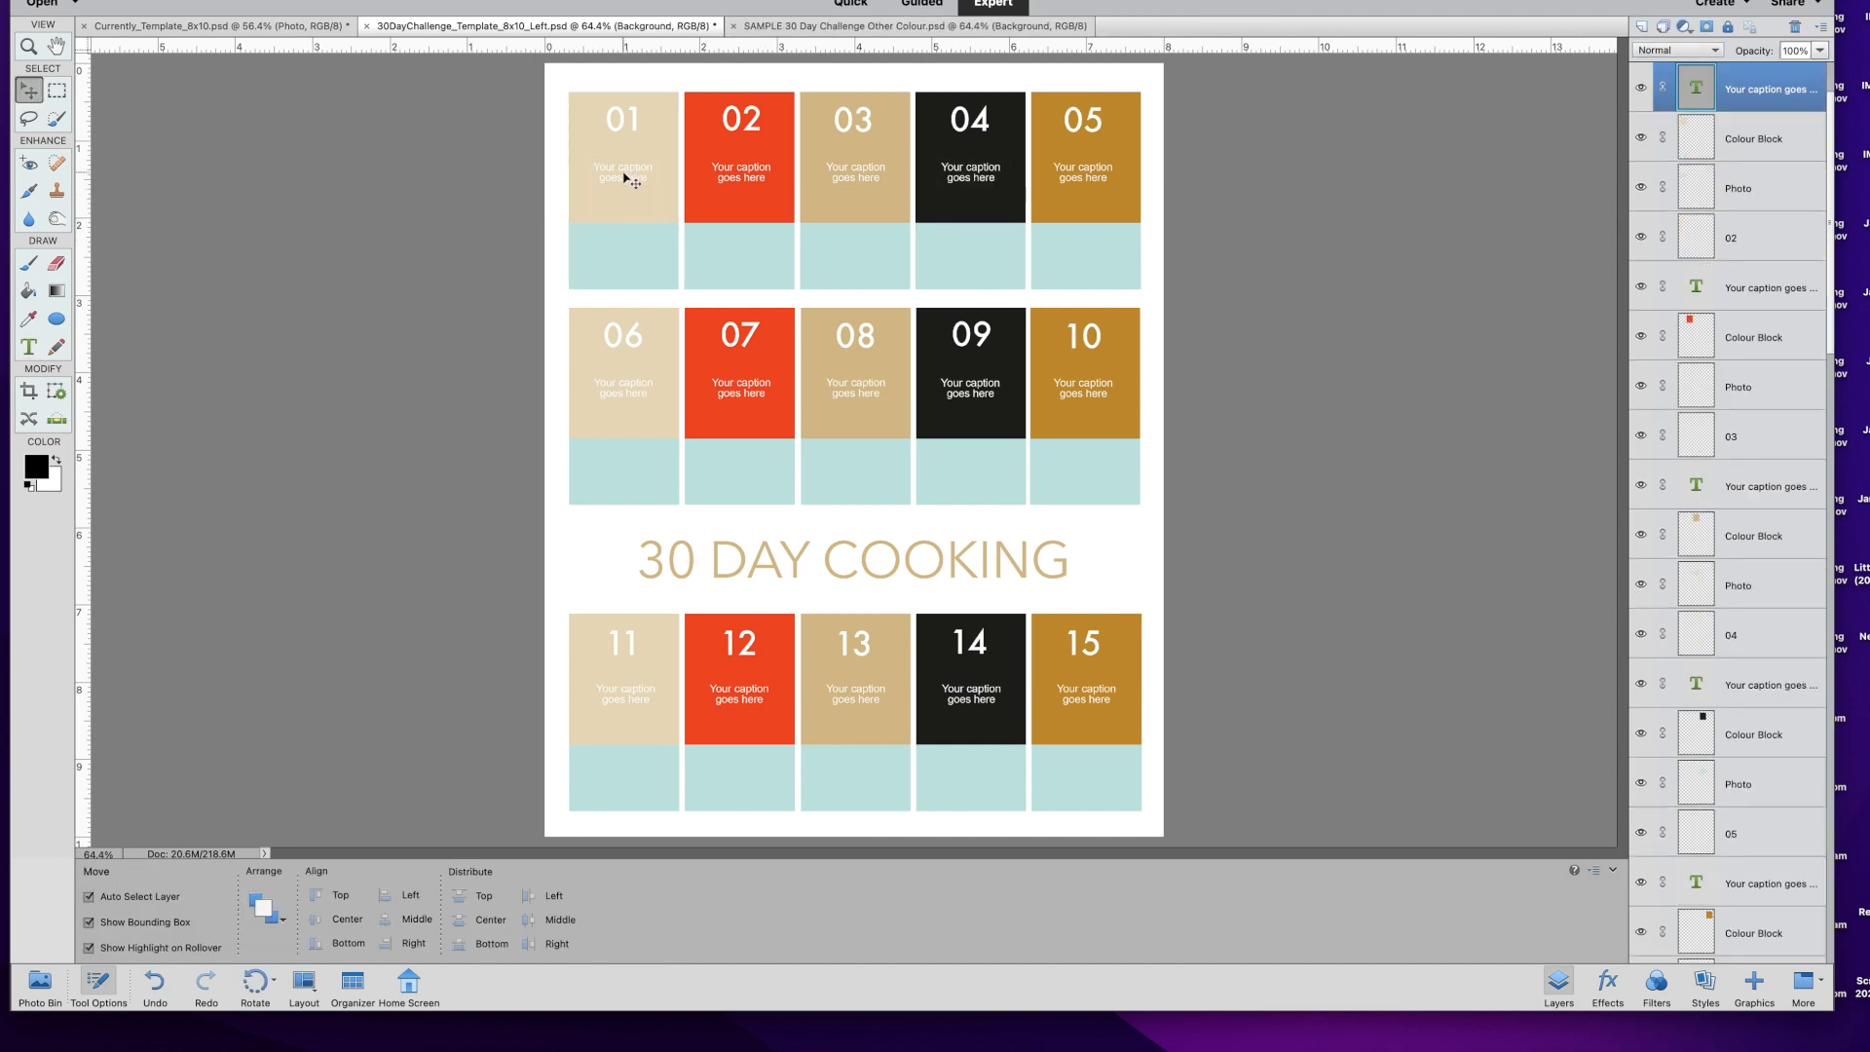
double_click(625, 178)
type("jdnf jsd")
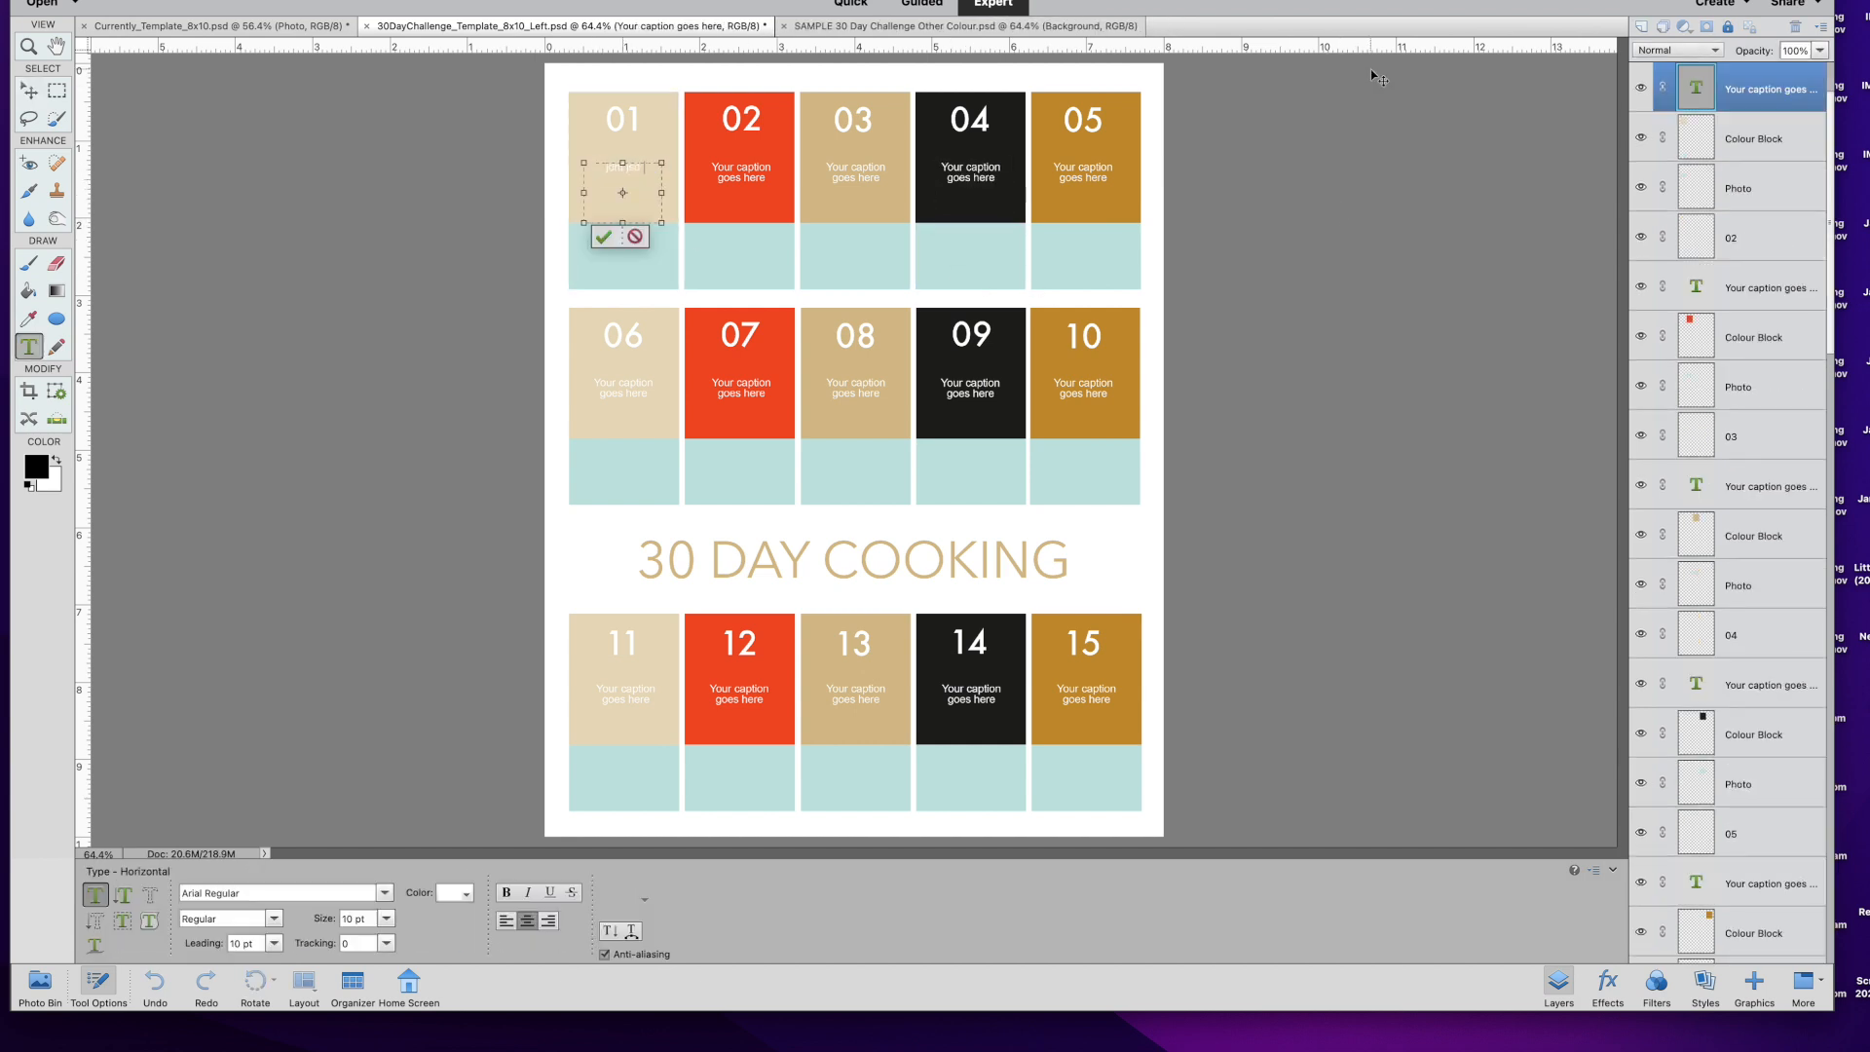
type("nfks jsnfkjasdADAKSDNLK NSA")
left_click(603, 237)
key("v")
Place the band photo the-cure.jpg over the photo placeholder in the 01 column and scale it down to slightly larger than the placeholder.
left_click(39, 984)
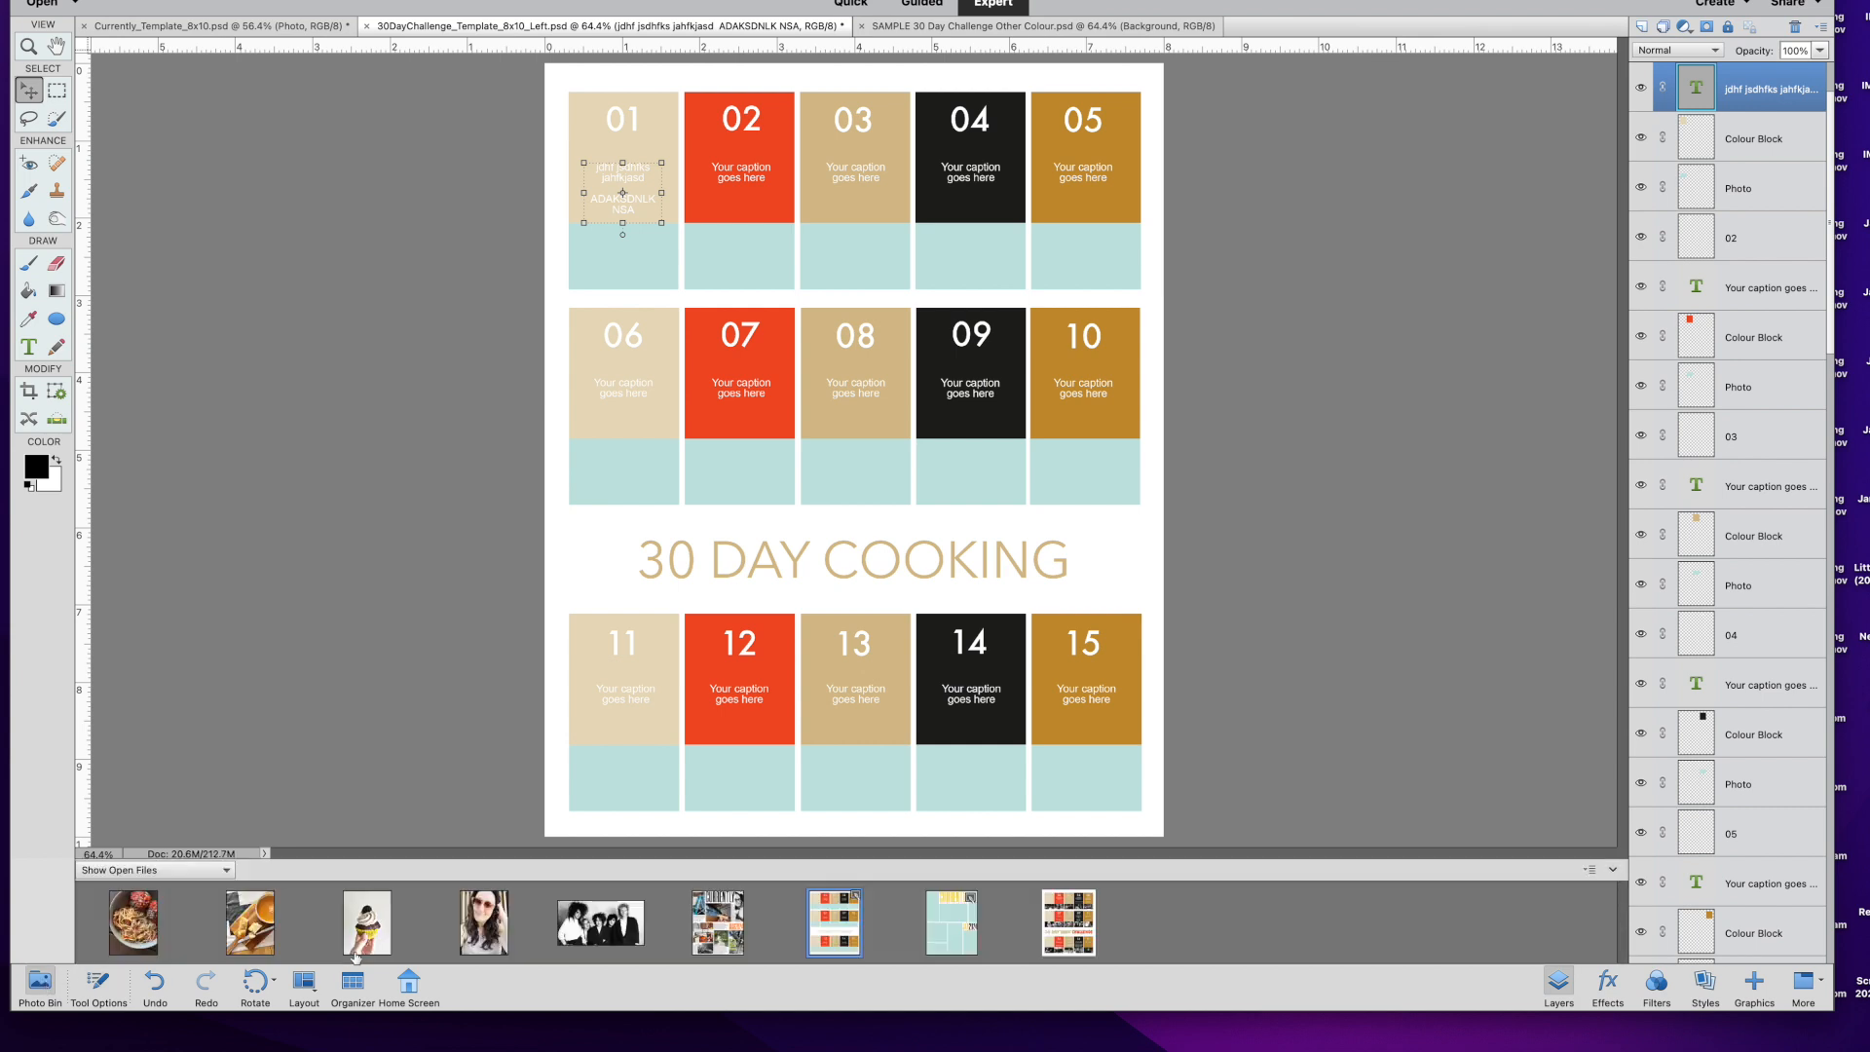
left_click_drag(597, 925, 627, 254)
left_click_drag(851, 423, 628, 243)
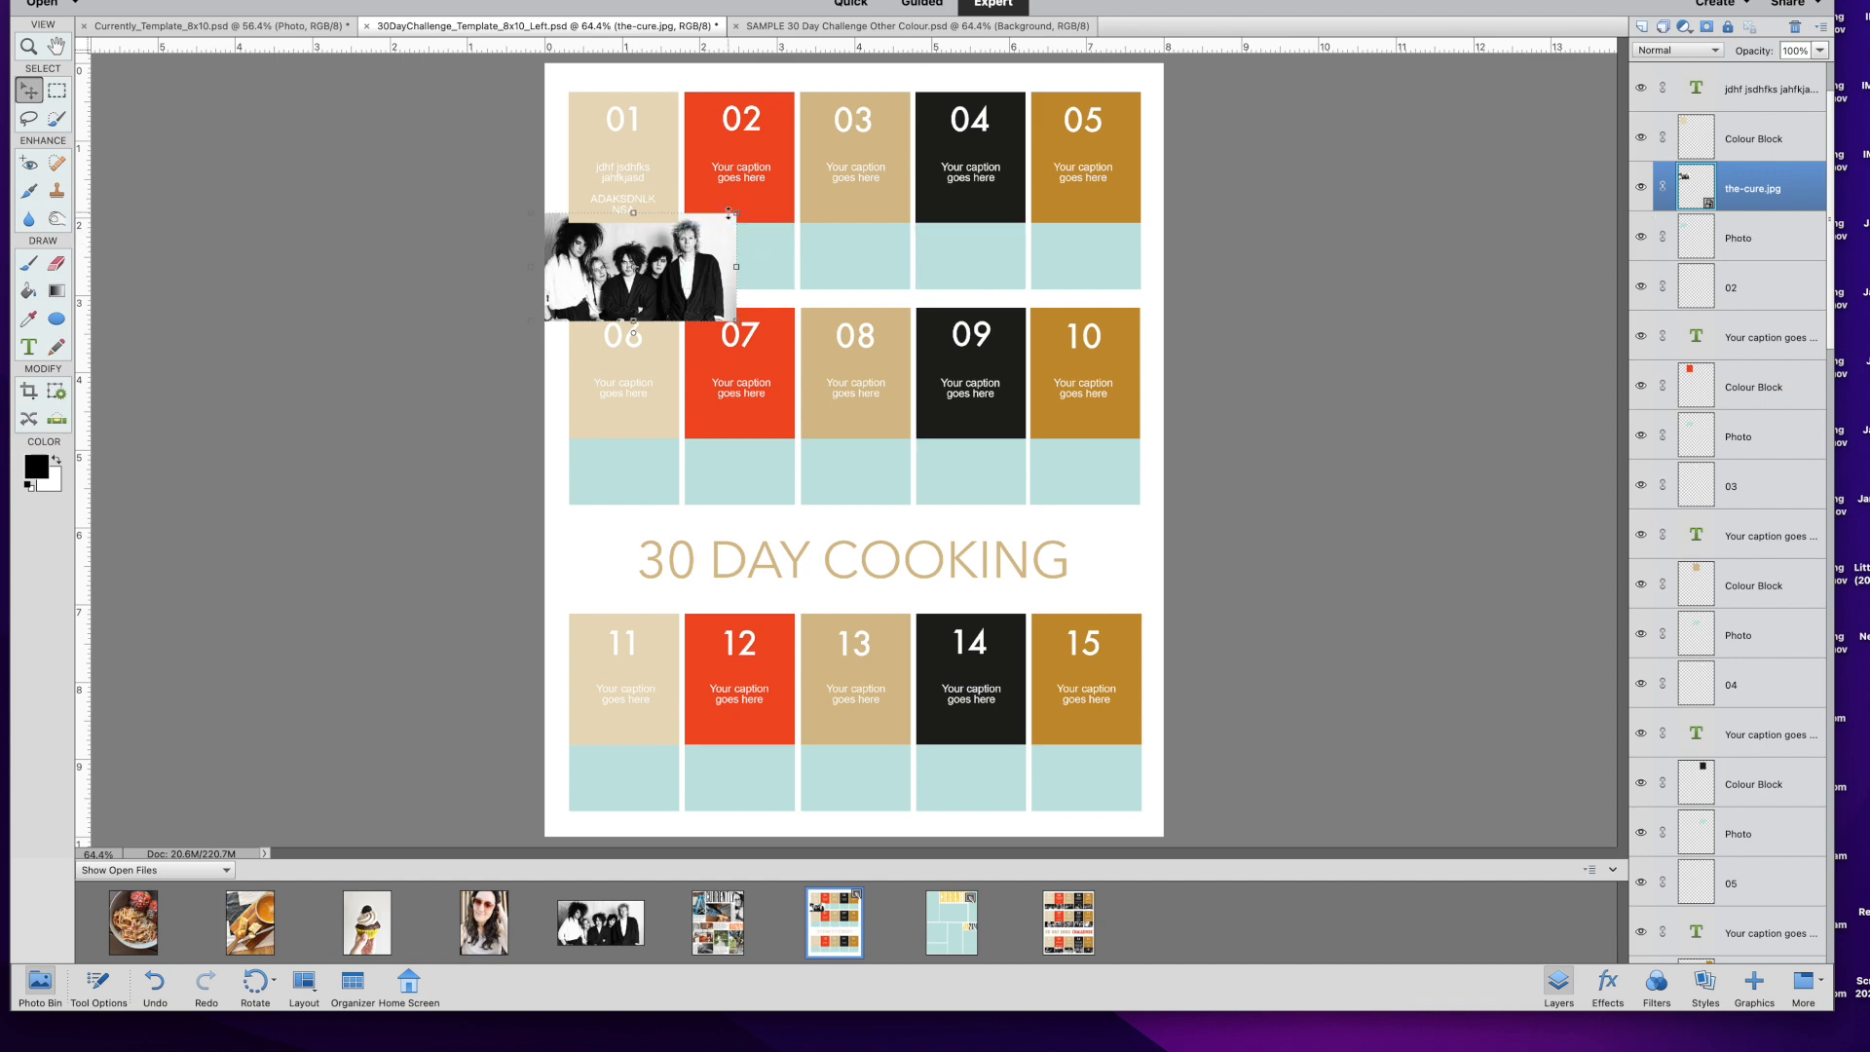
left_click_drag(736, 213, 629, 256)
Clip the band photo to the photo placeholder in the 01 column and reposition it within that shape.
key("super")
key("super+g")
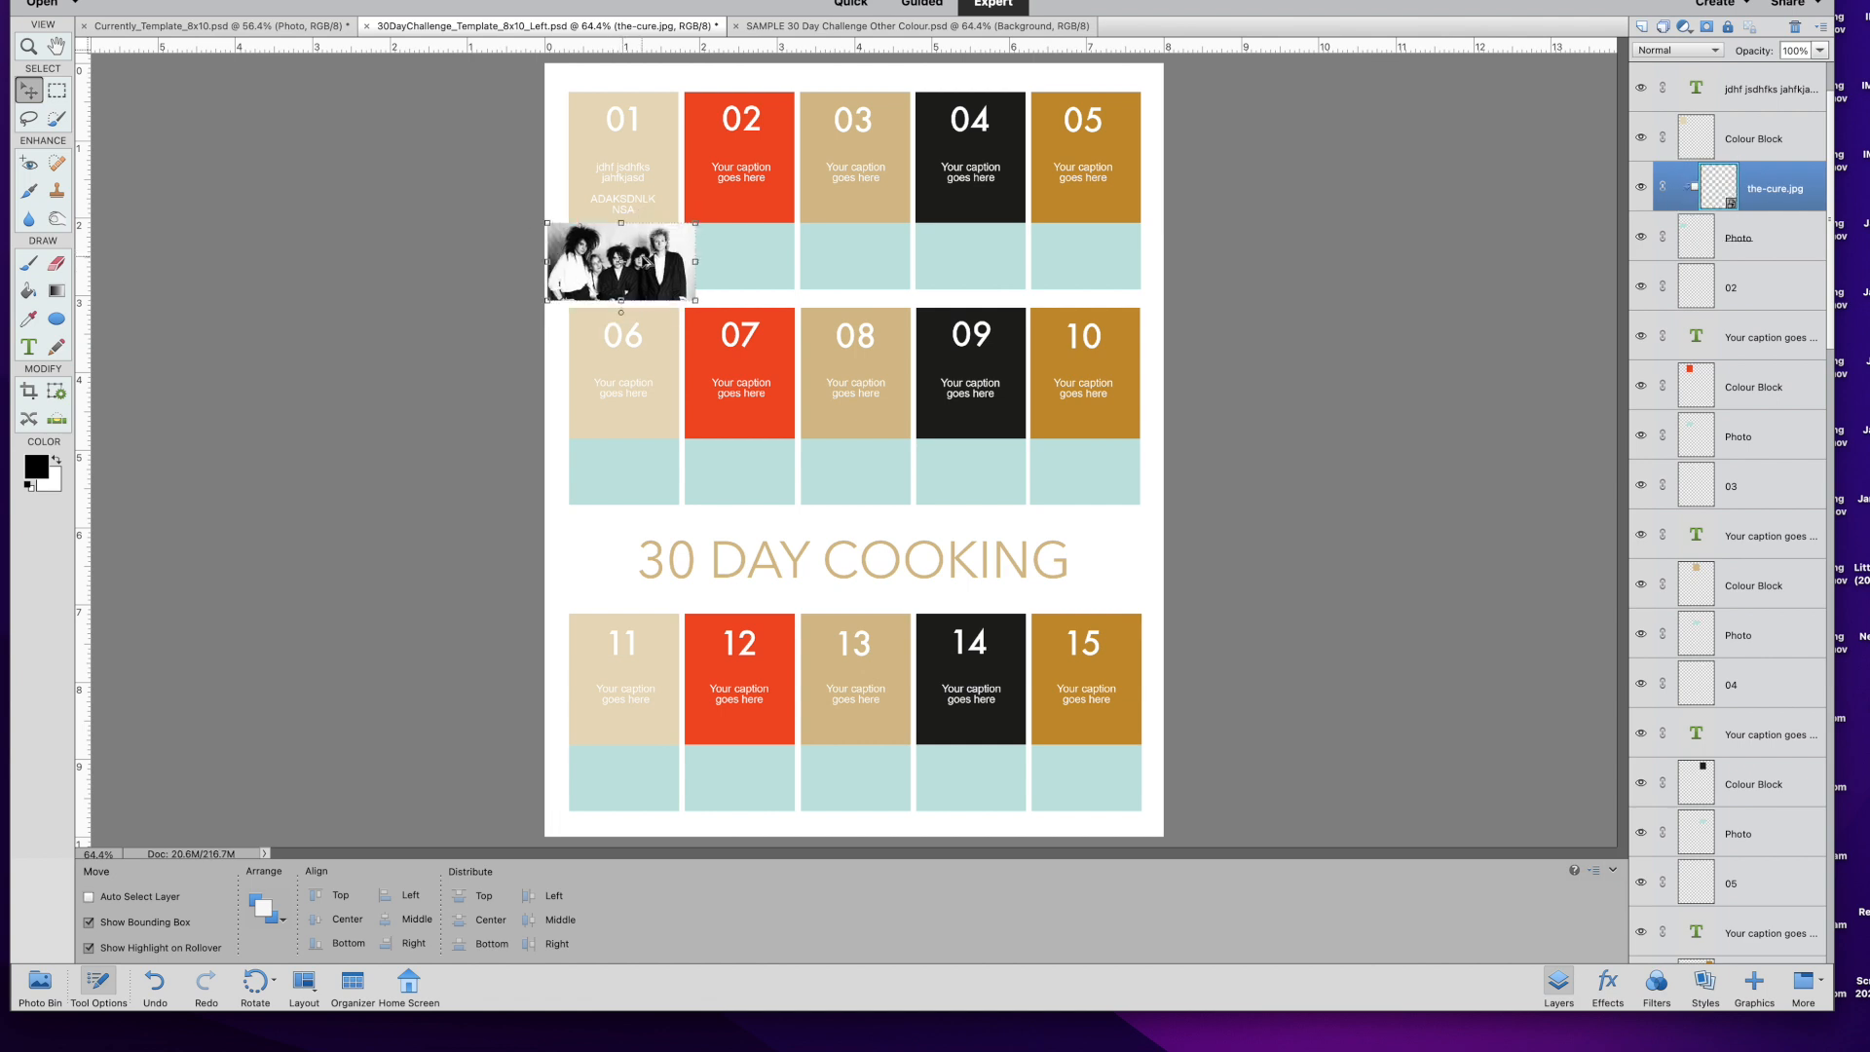
left_click_drag(639, 281, 645, 281)
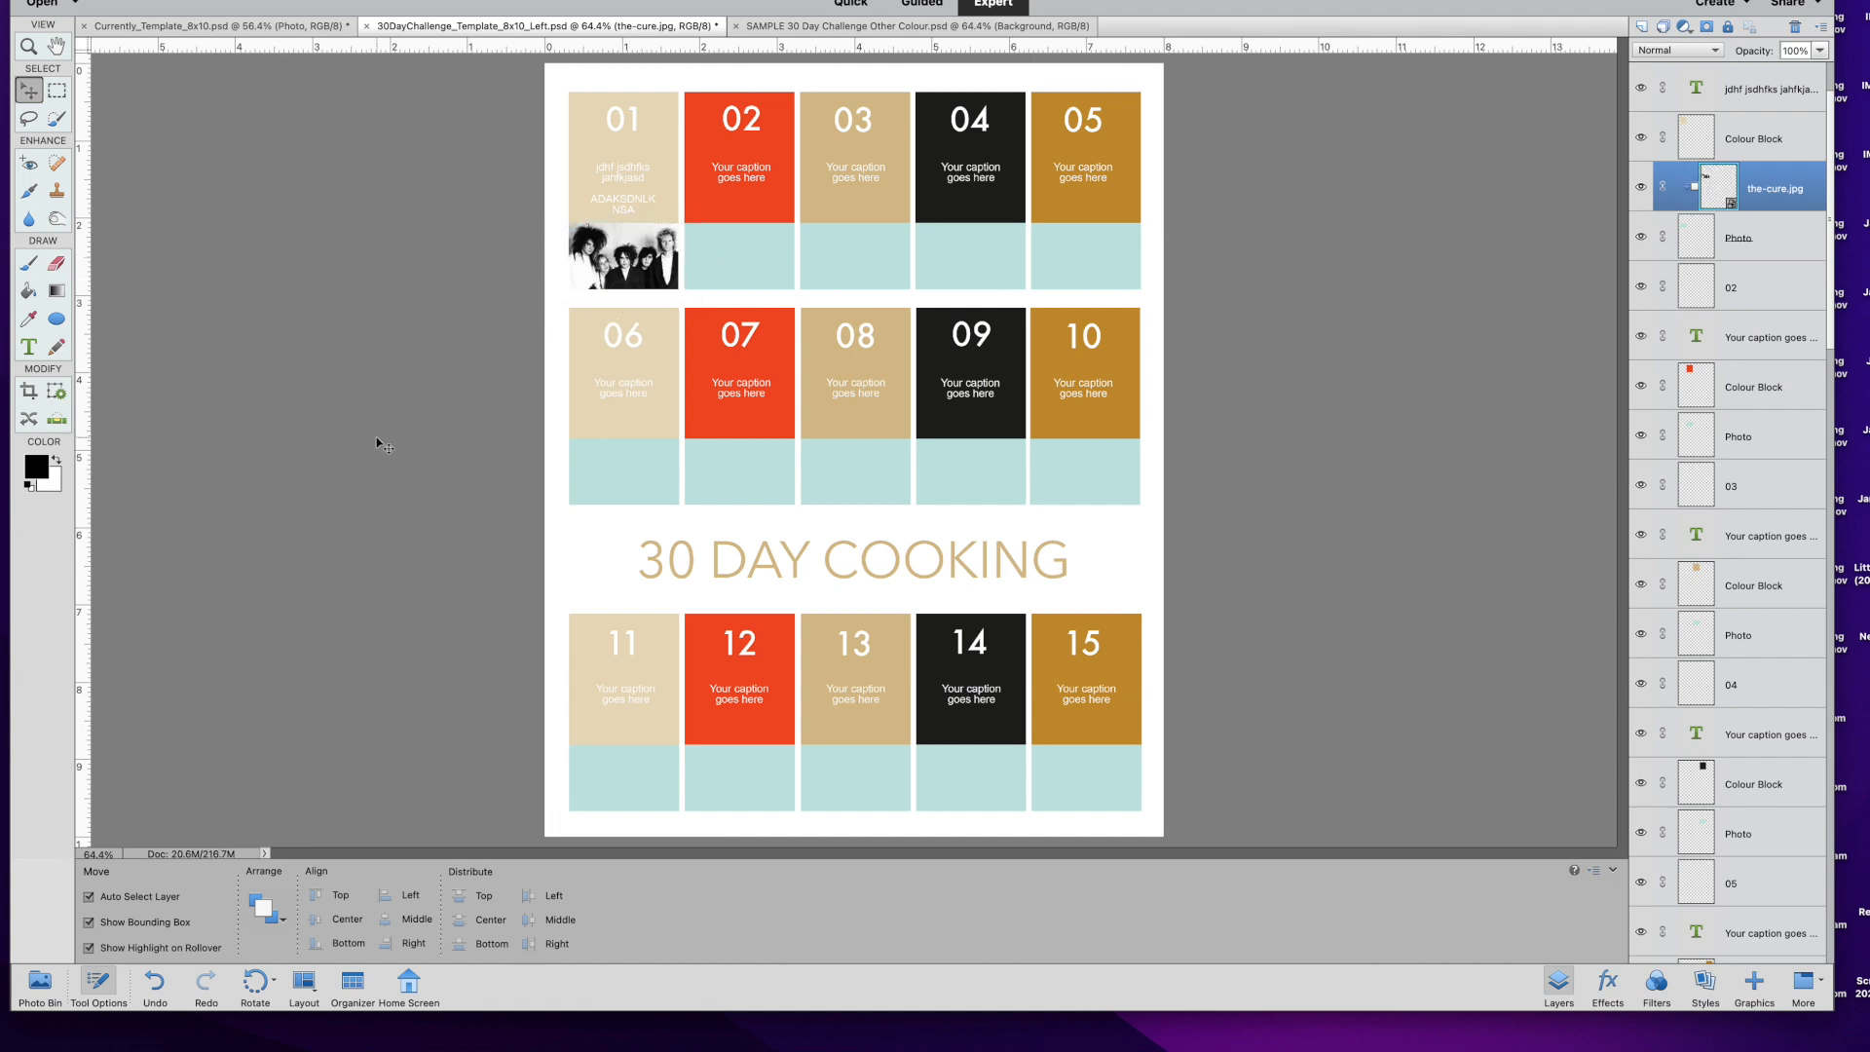
left_click(894, 458)
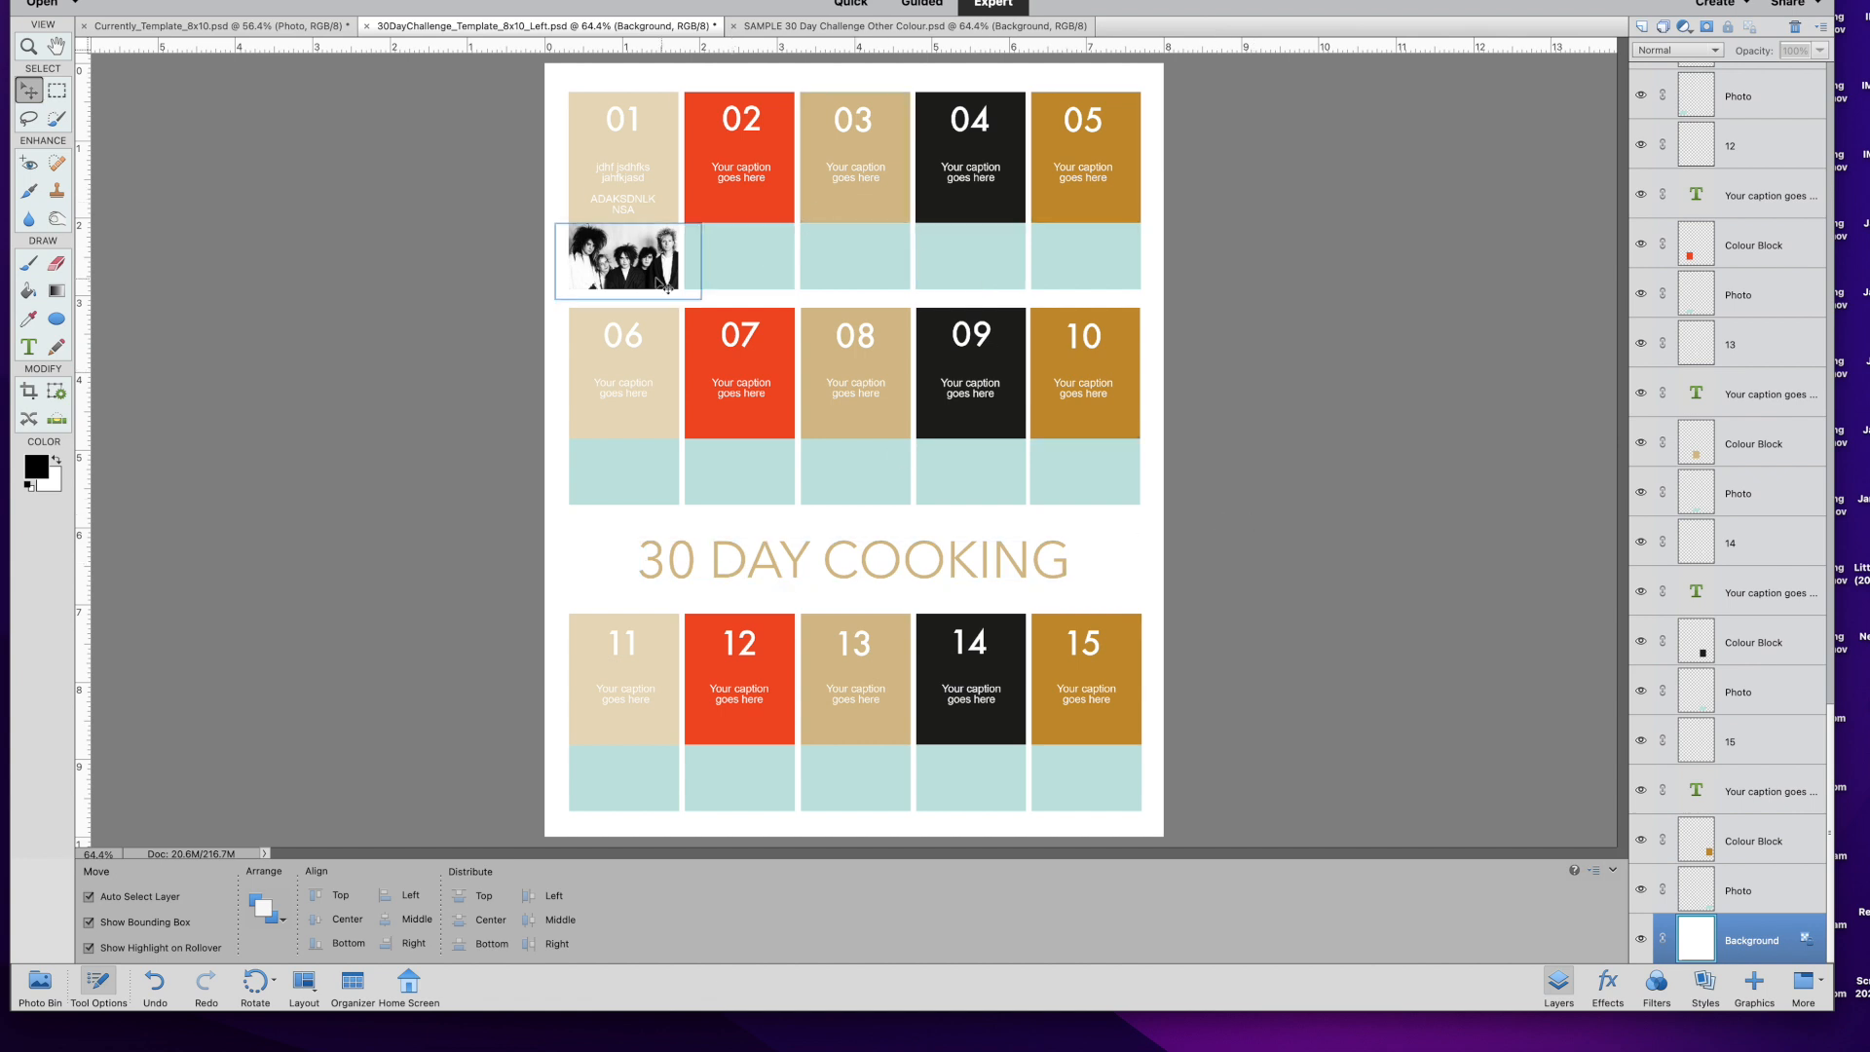
Delete the clipped the-cure.jpg photo layer from the 01 column.
left_click(631, 255)
key("Delete")
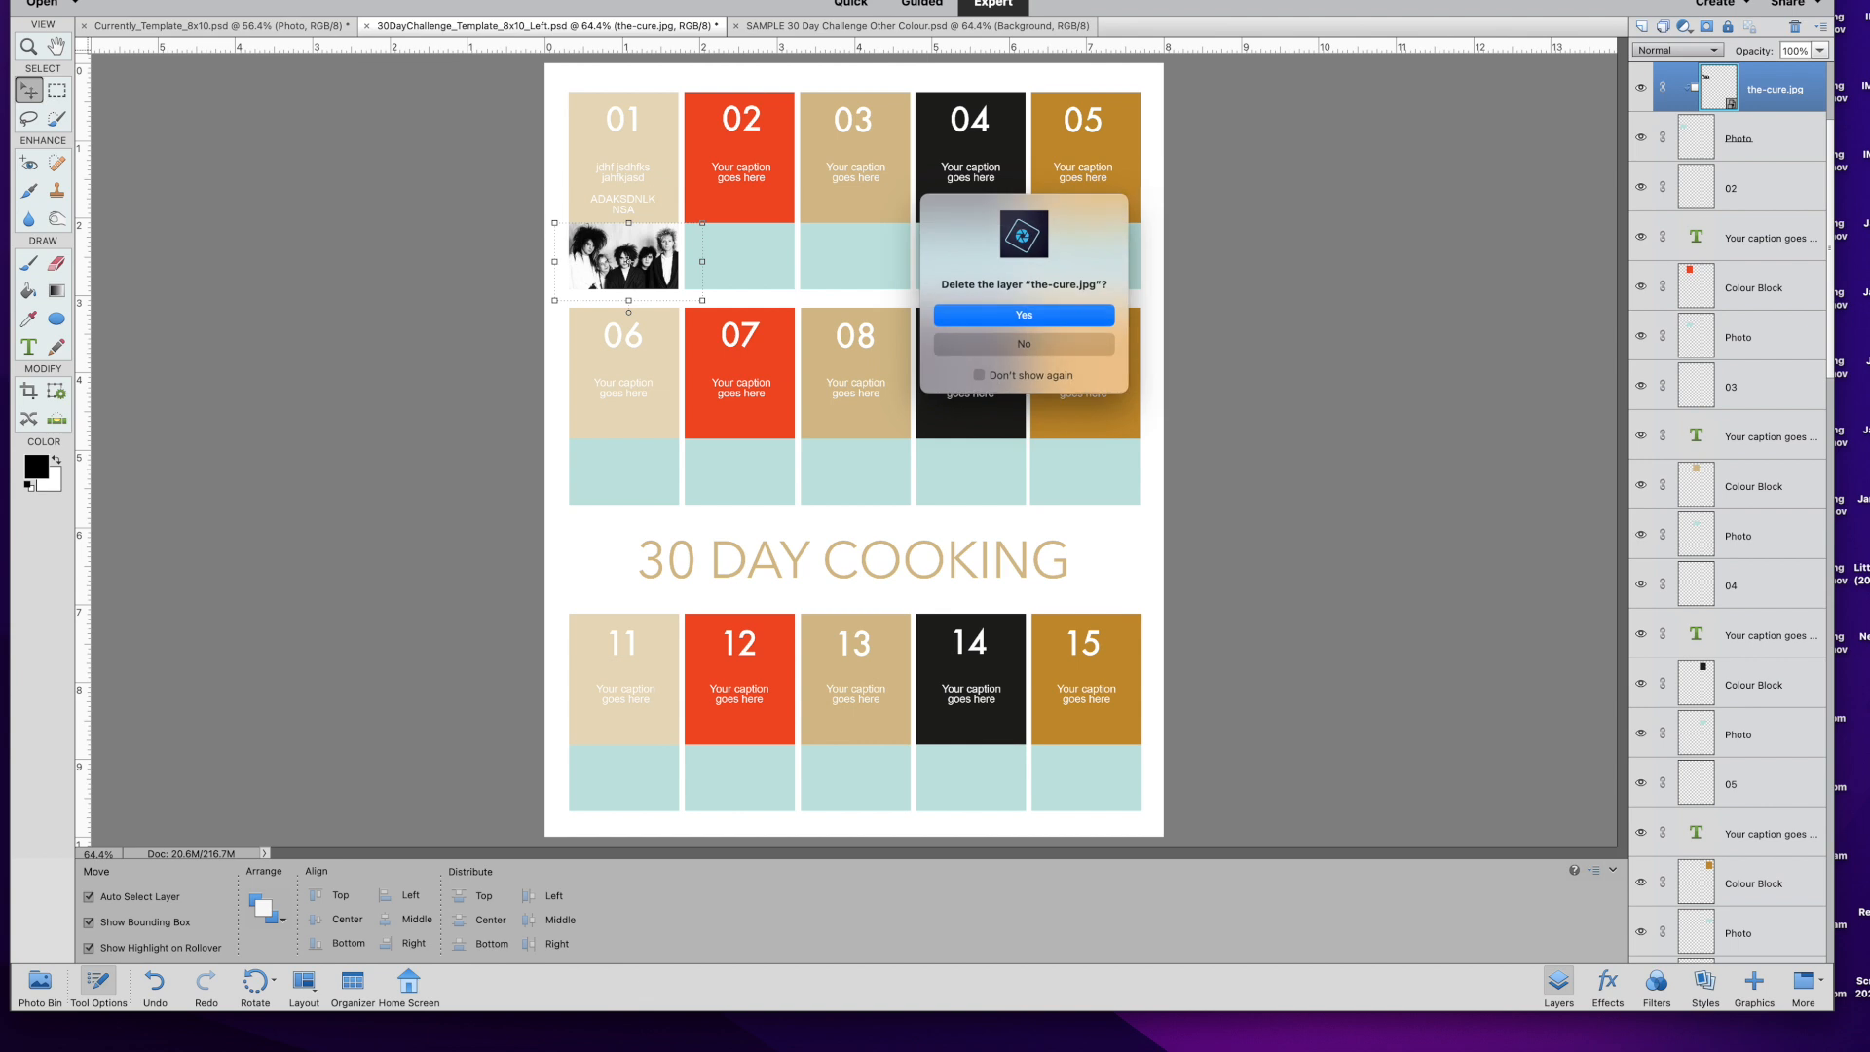
left_click(1023, 316)
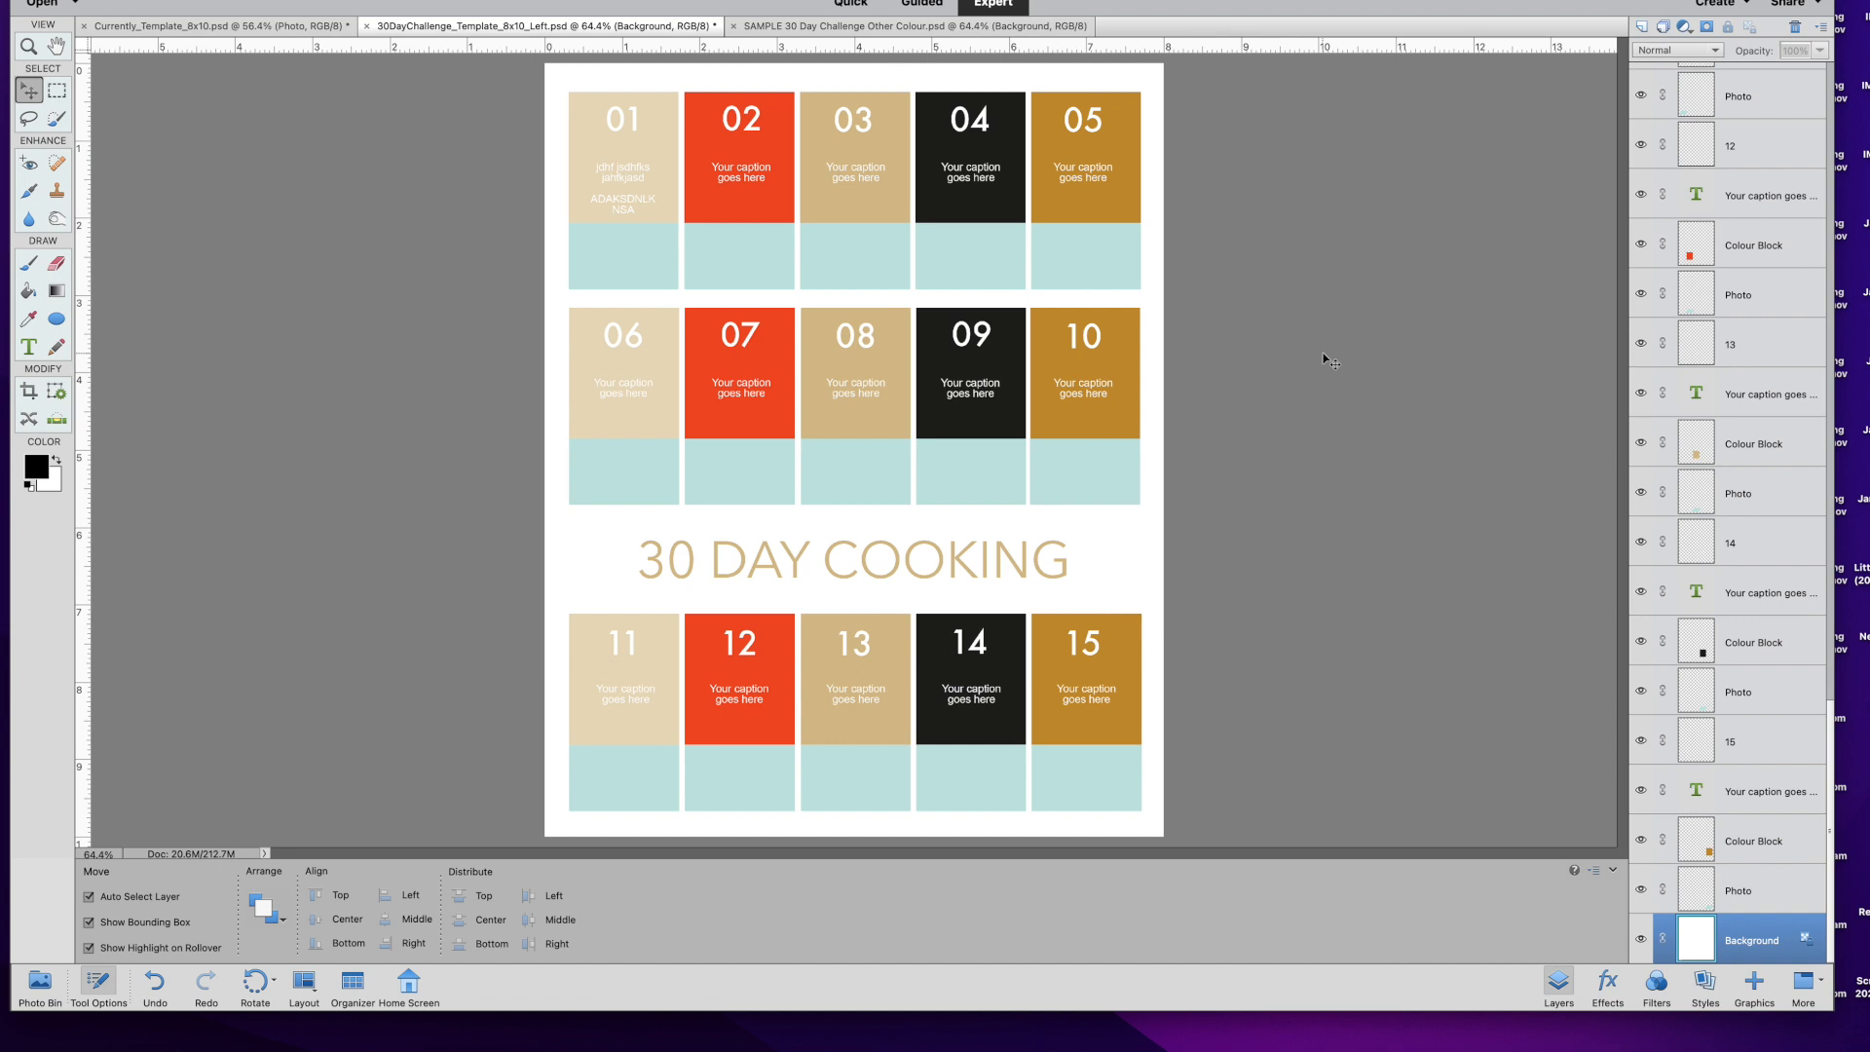
Examine which Photo and Colour Block layers belong to the top row's boxes and how the numbered layer sets continue below.
left_click(640, 255)
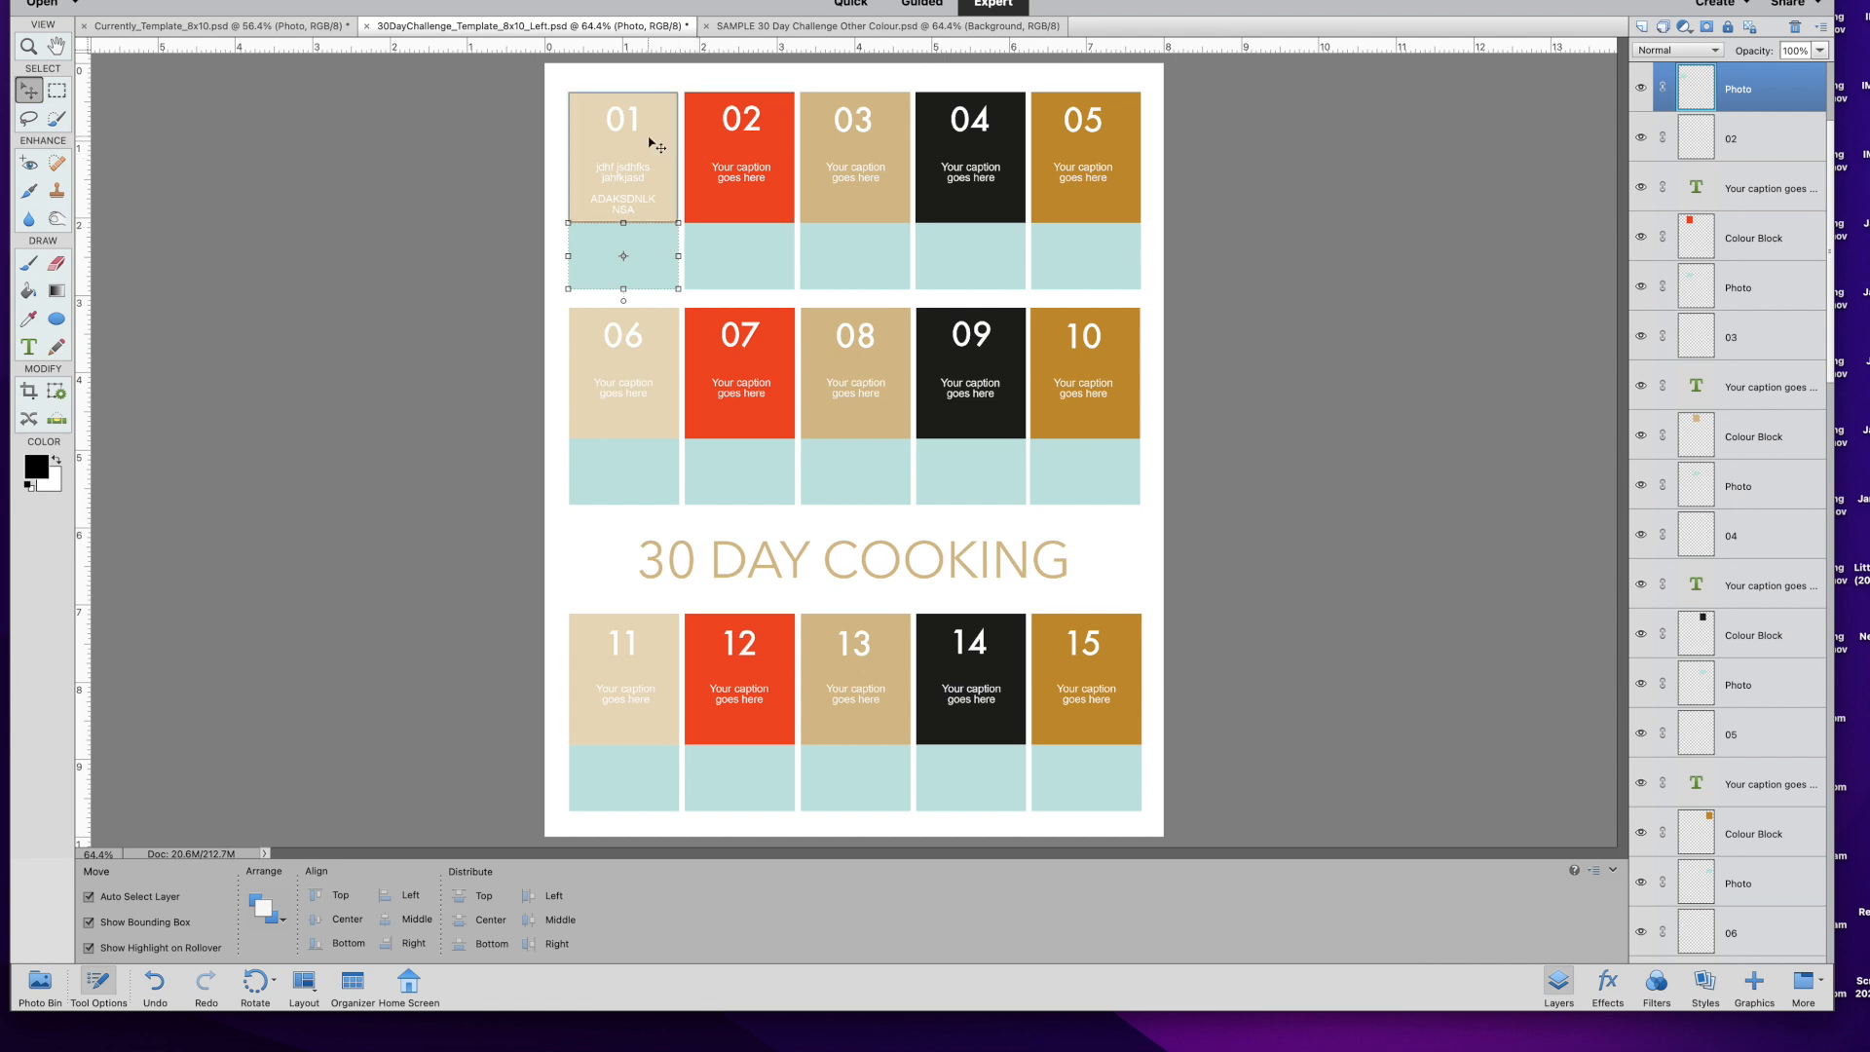
left_click(679, 151)
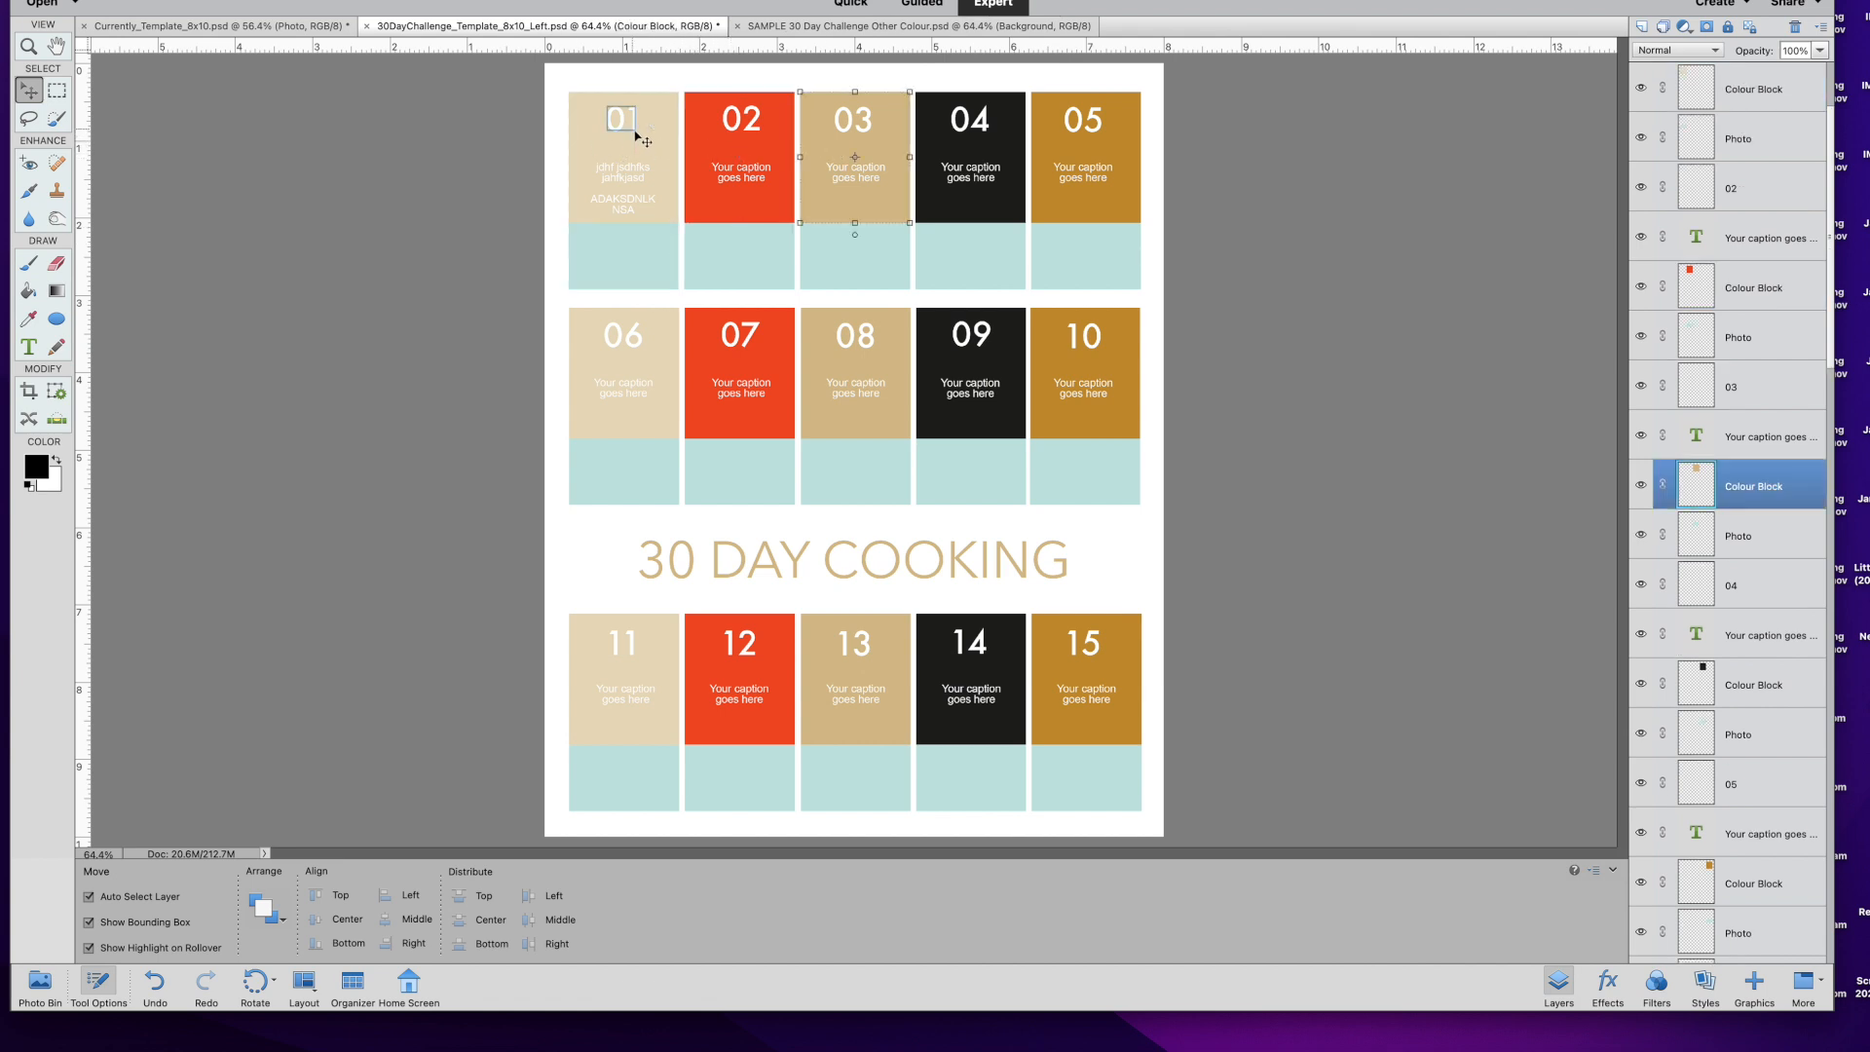
left_click(1111, 152)
left_click(771, 159)
left_click(896, 156)
scroll(1728, 310, "up", 3)
scroll(1712, 323, "down", 5)
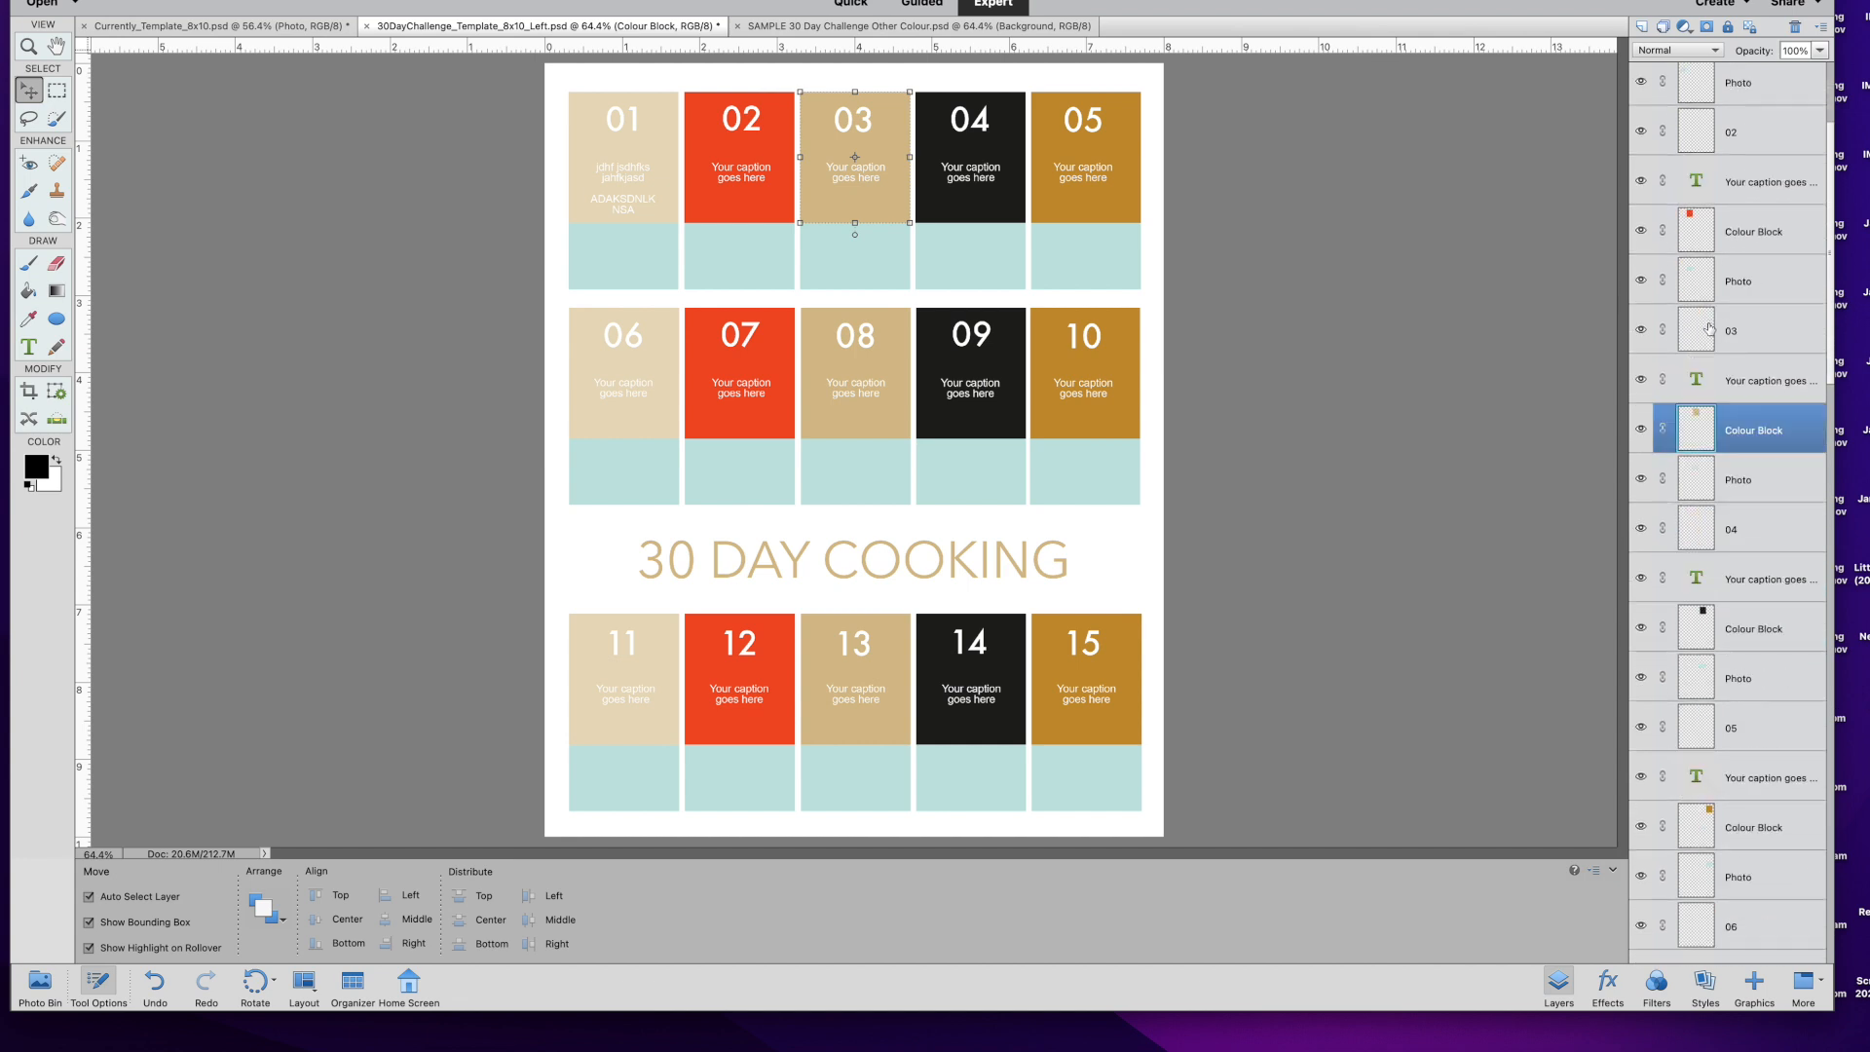
scroll(1727, 575, "down", 7)
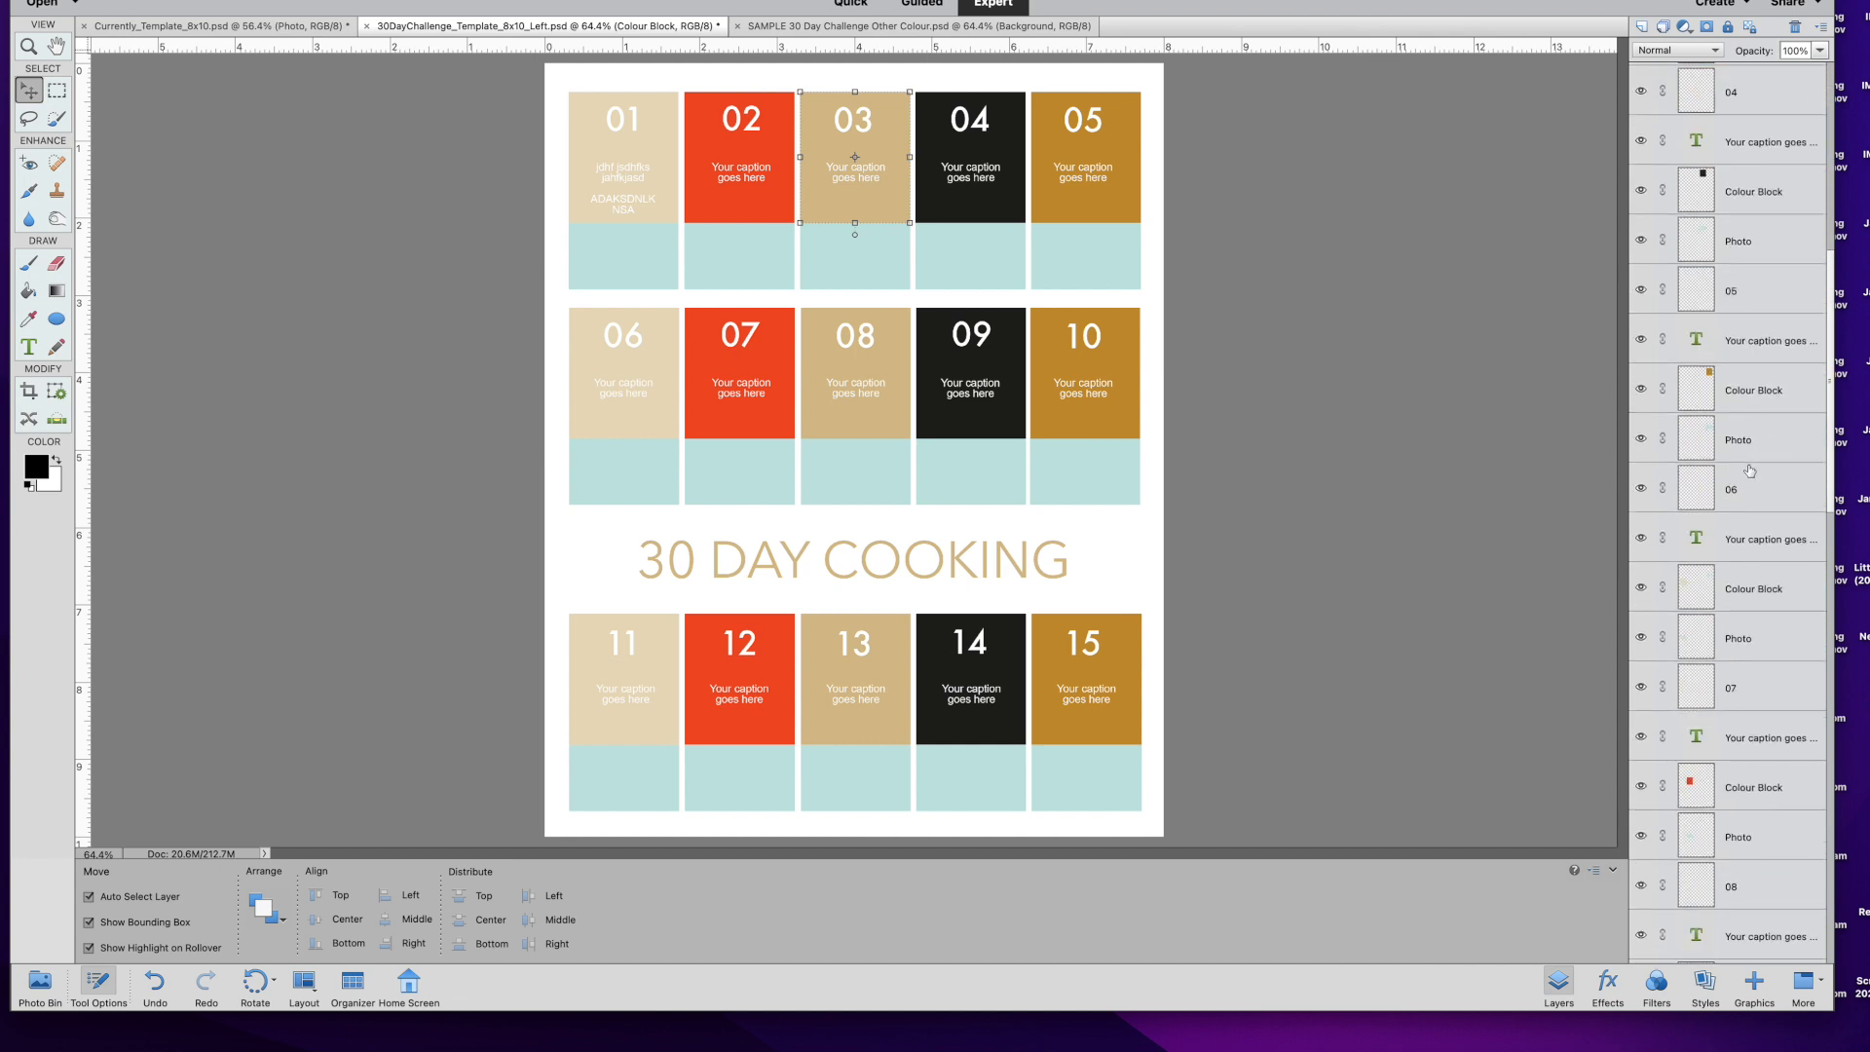
scroll(1730, 576, "down", 5)
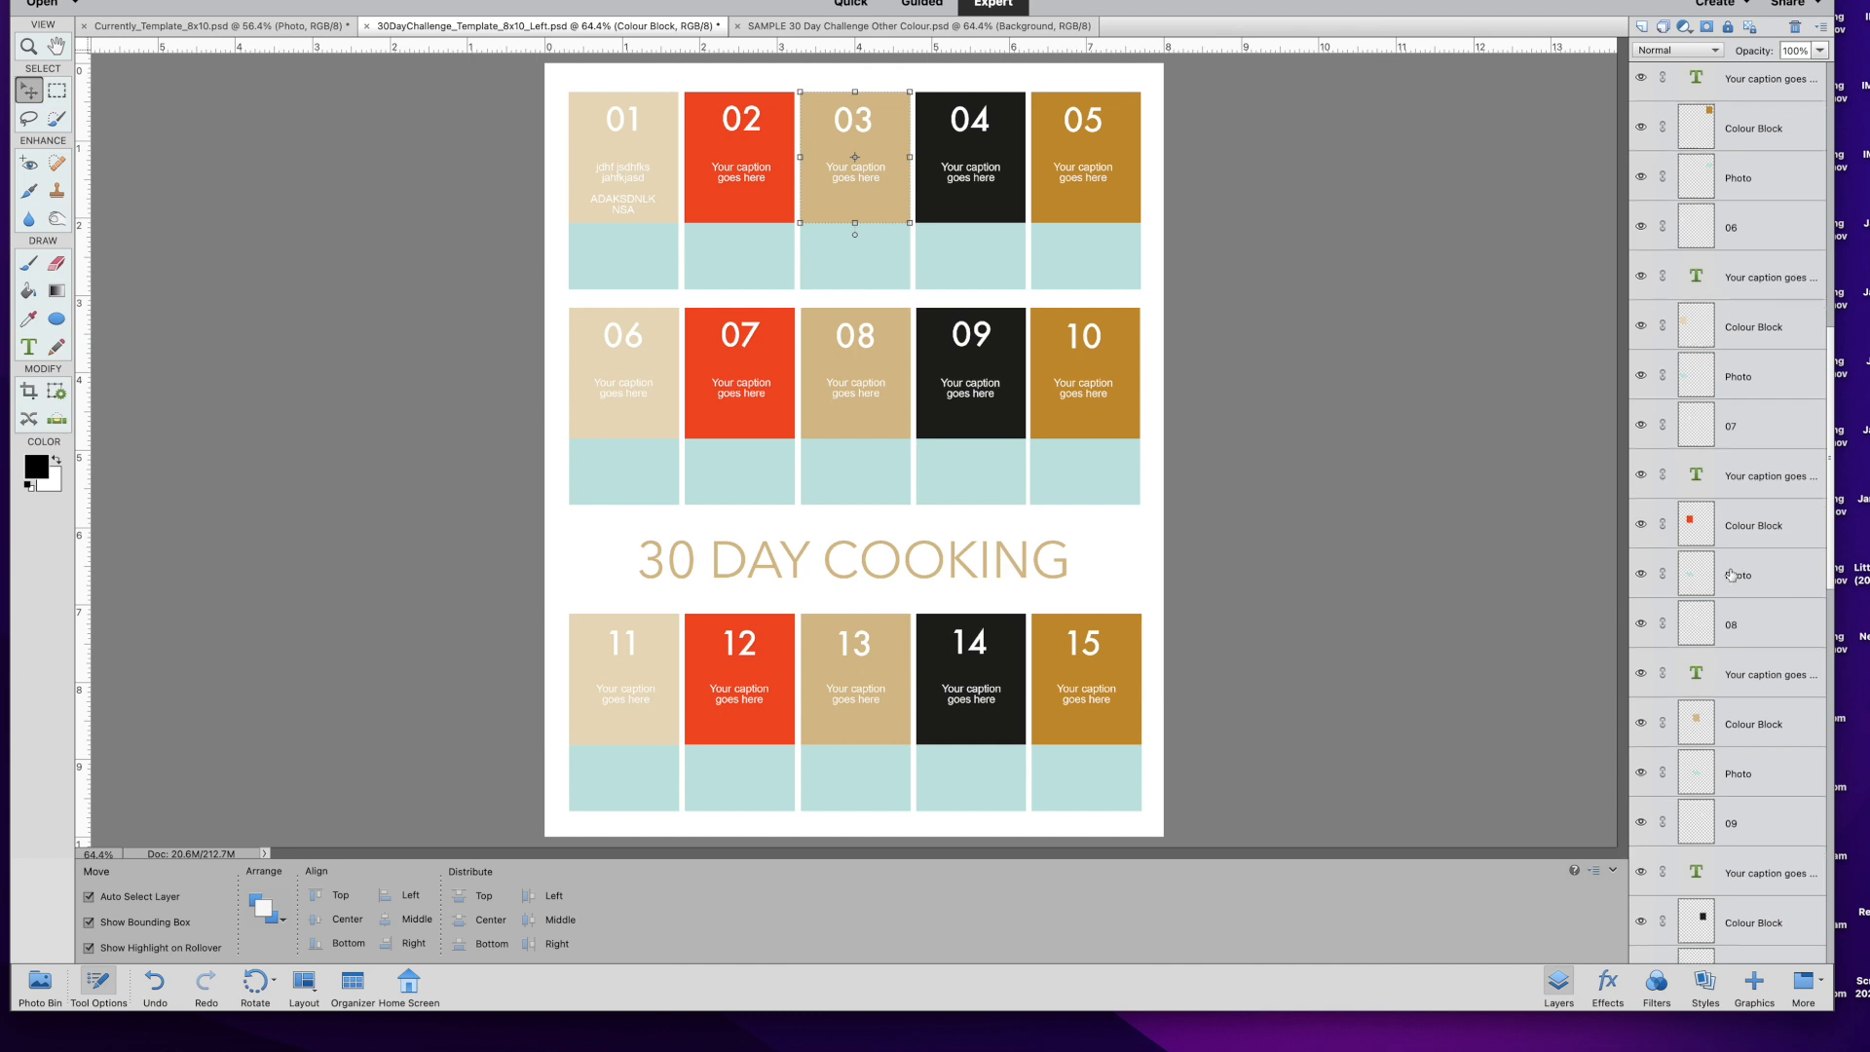
scroll(1783, 422, "up", 3)
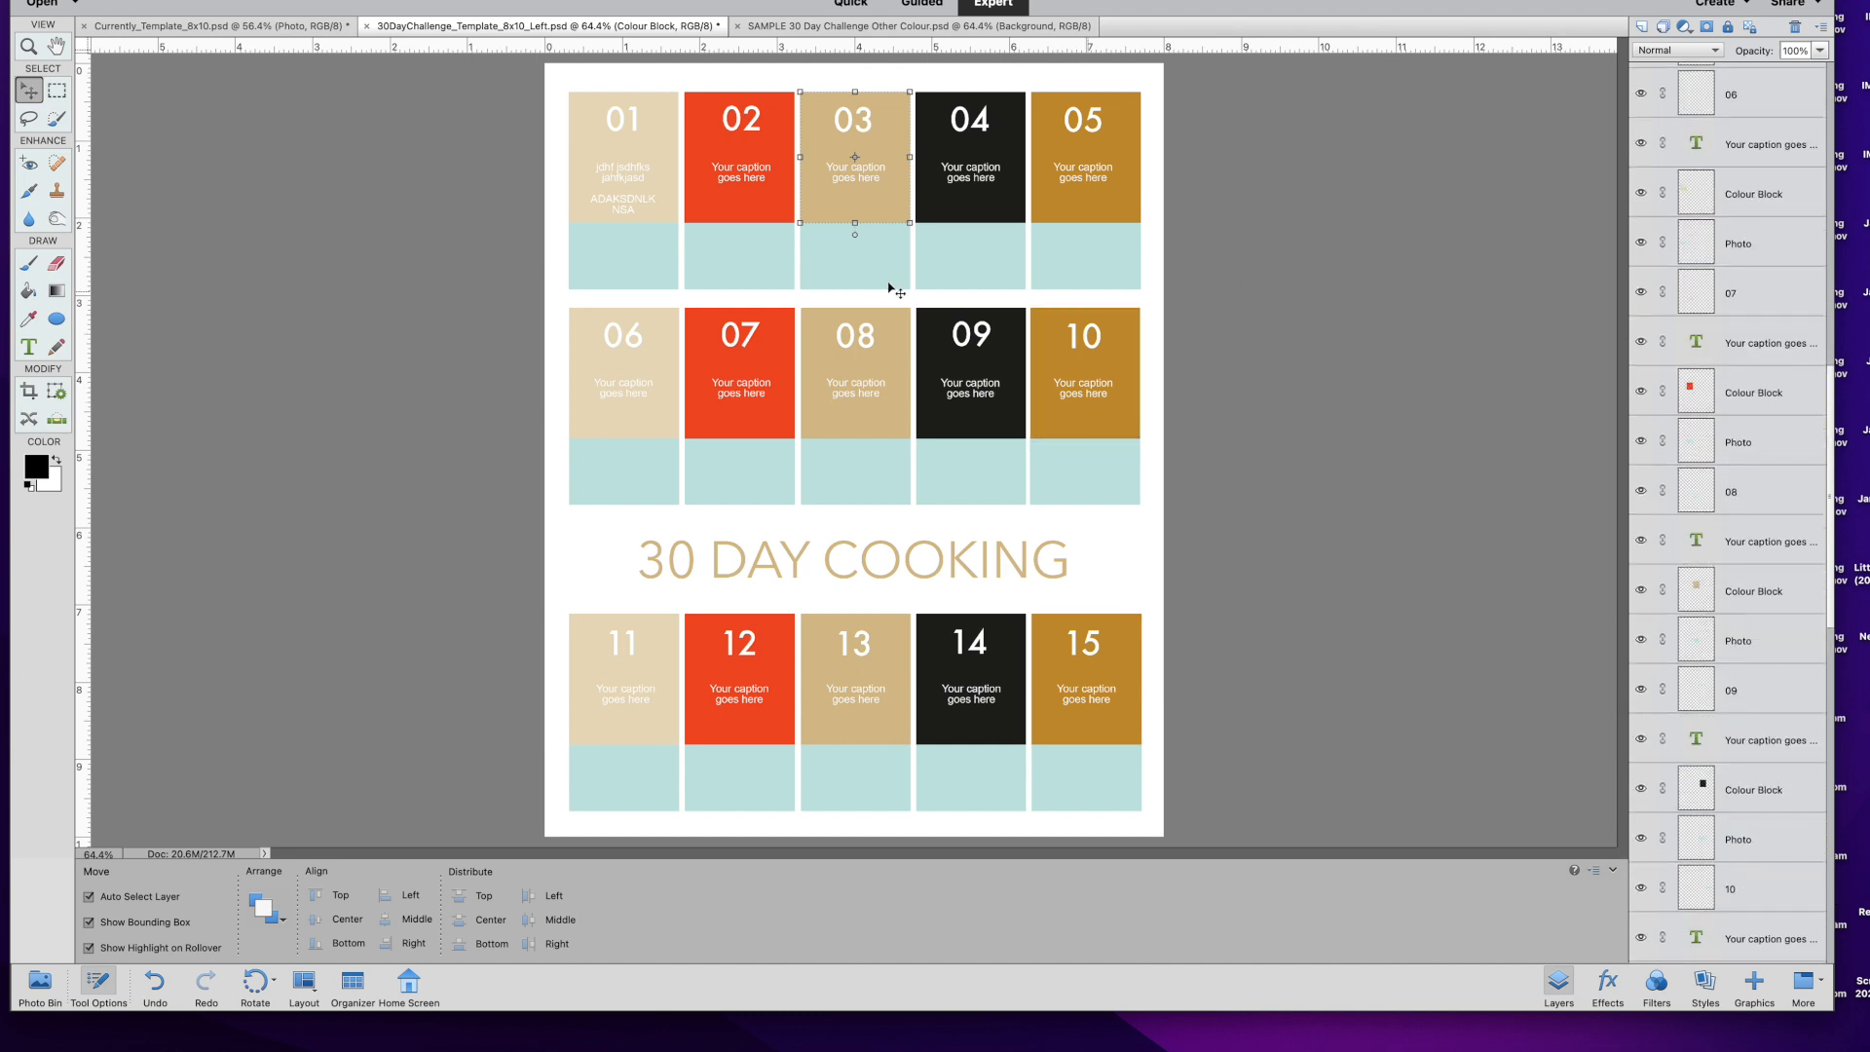
scroll(1768, 382, "up", 3)
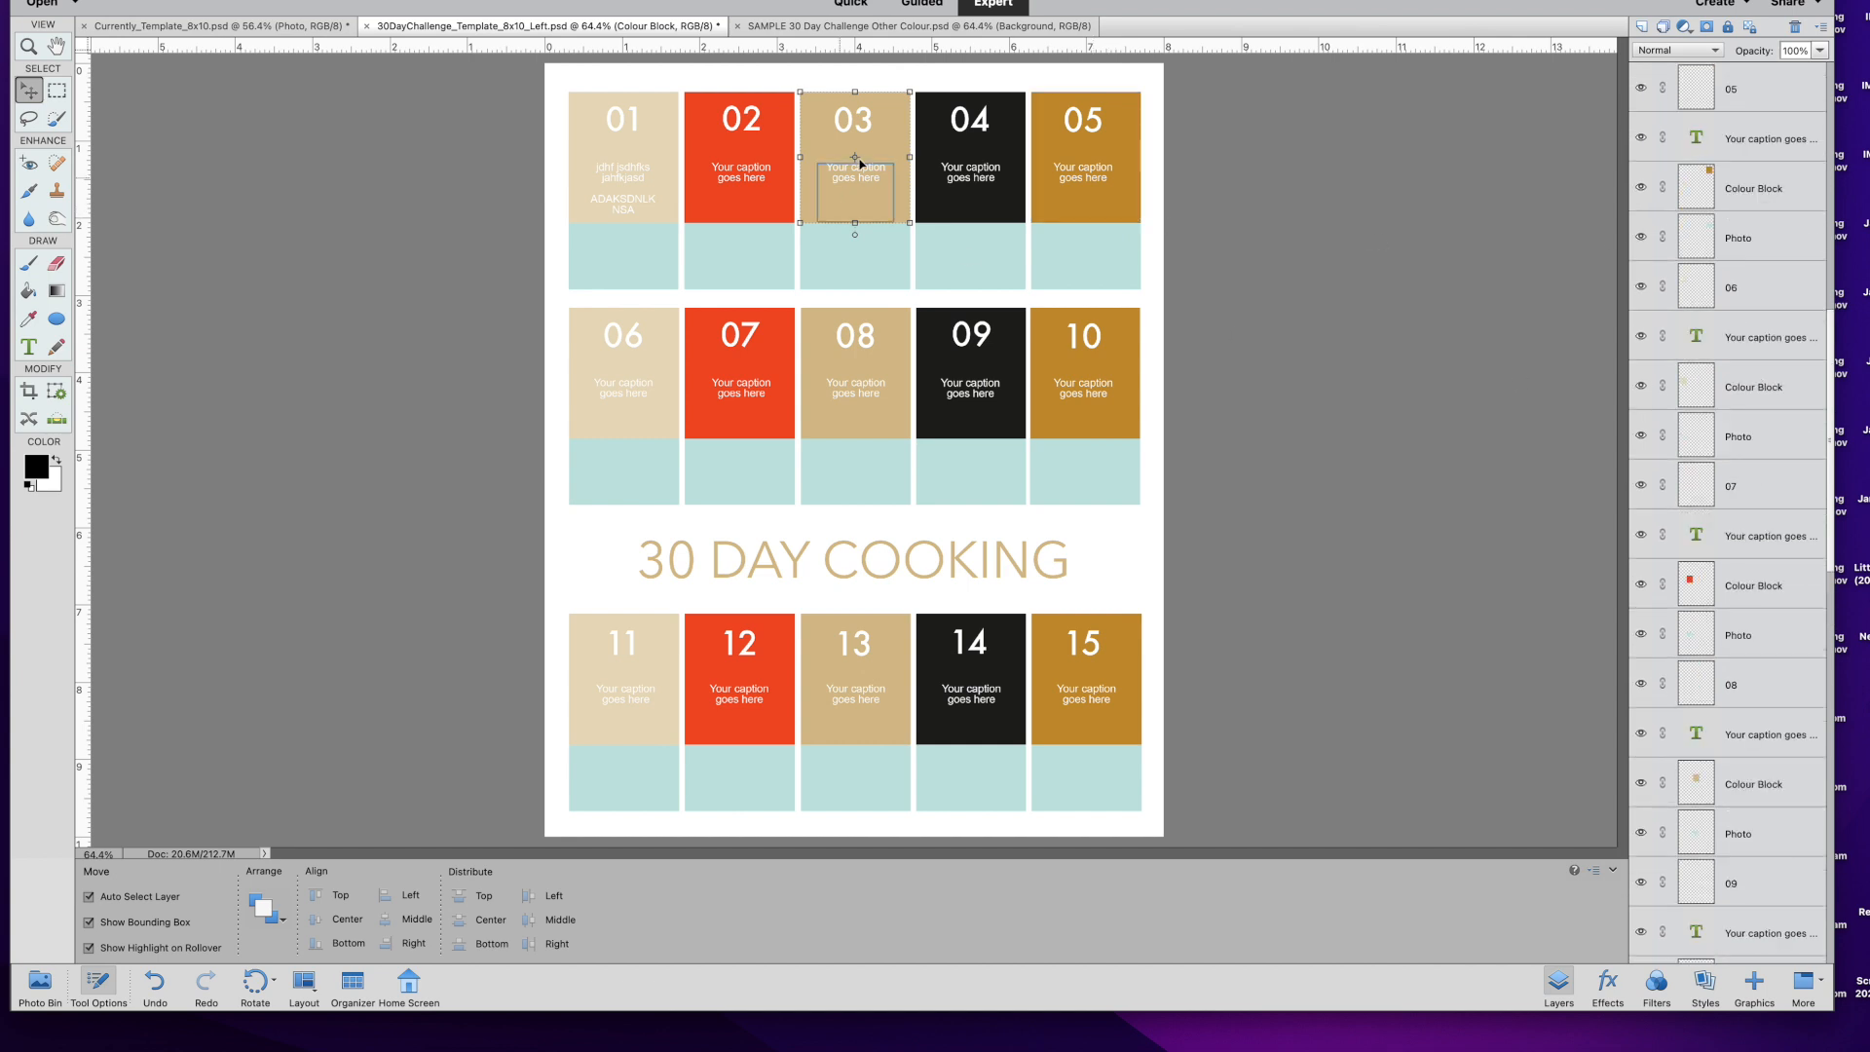
Fill the colour block of box 01 with the black foreground colour using the Paint Bucket.
left_click(658, 141)
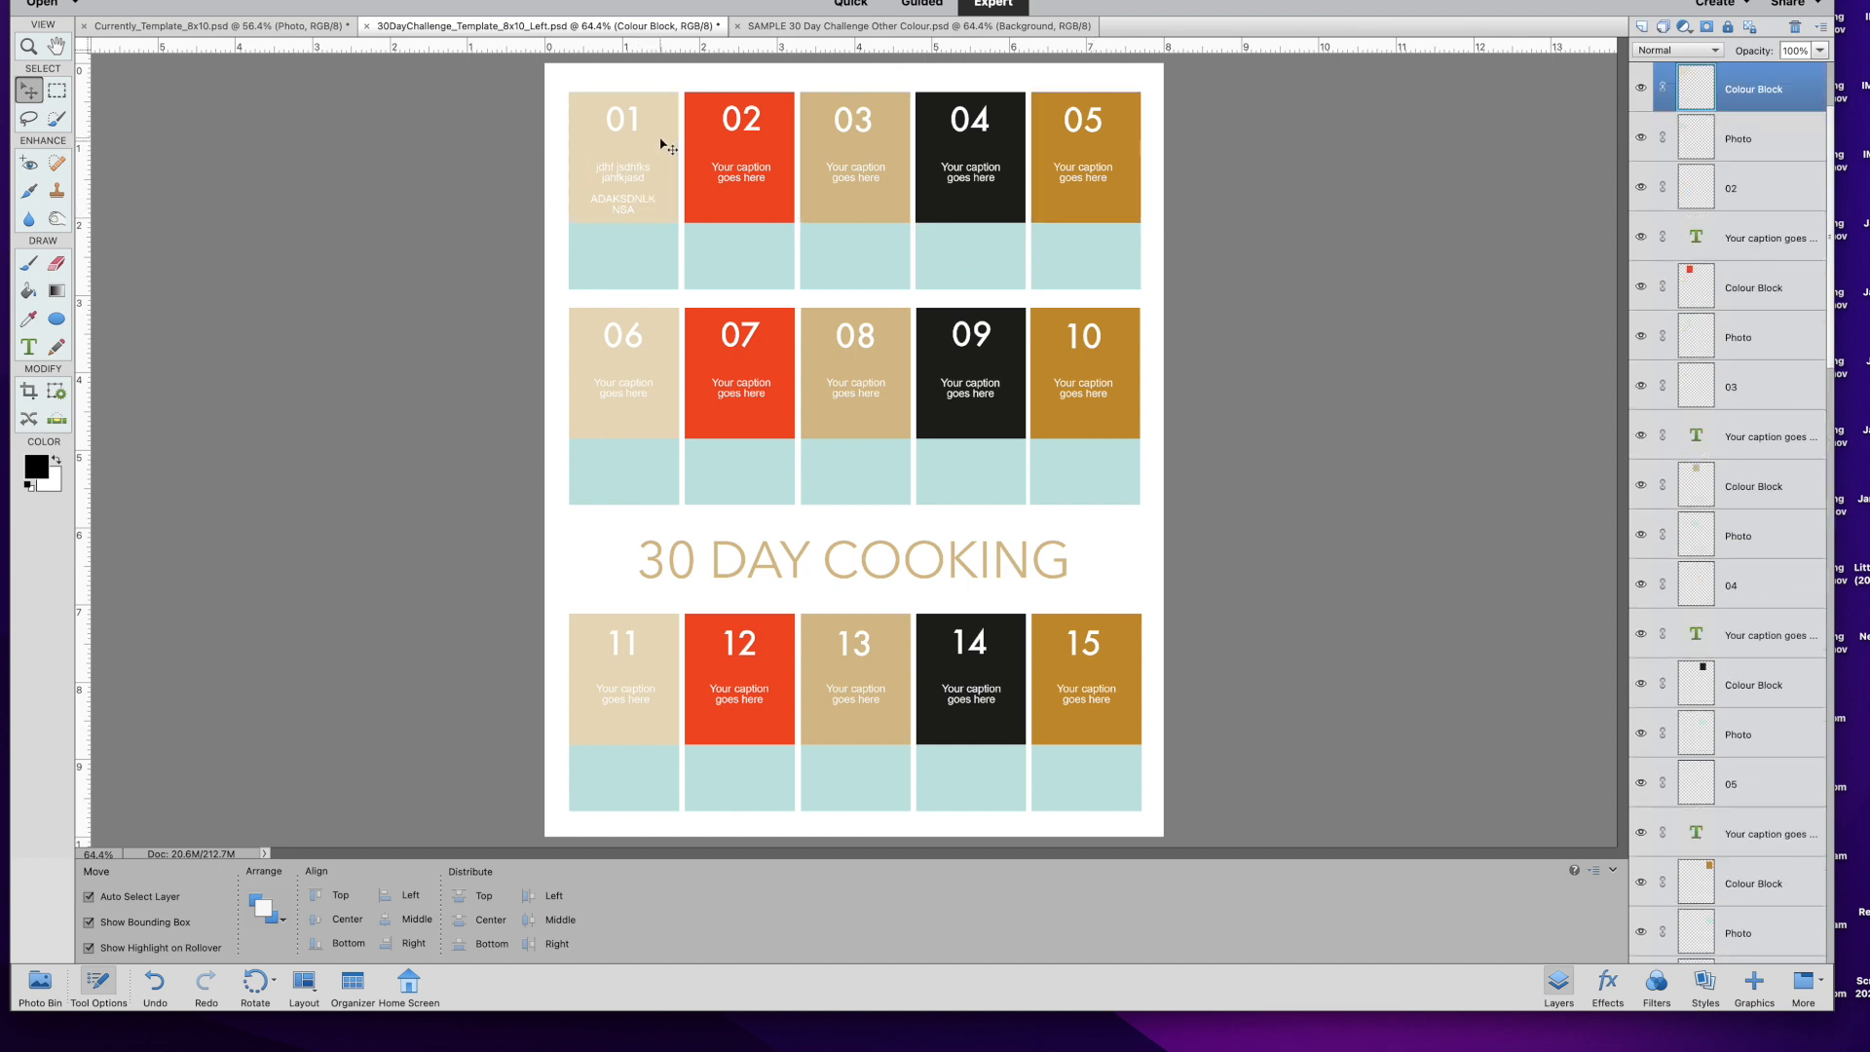
left_click(1013, 146)
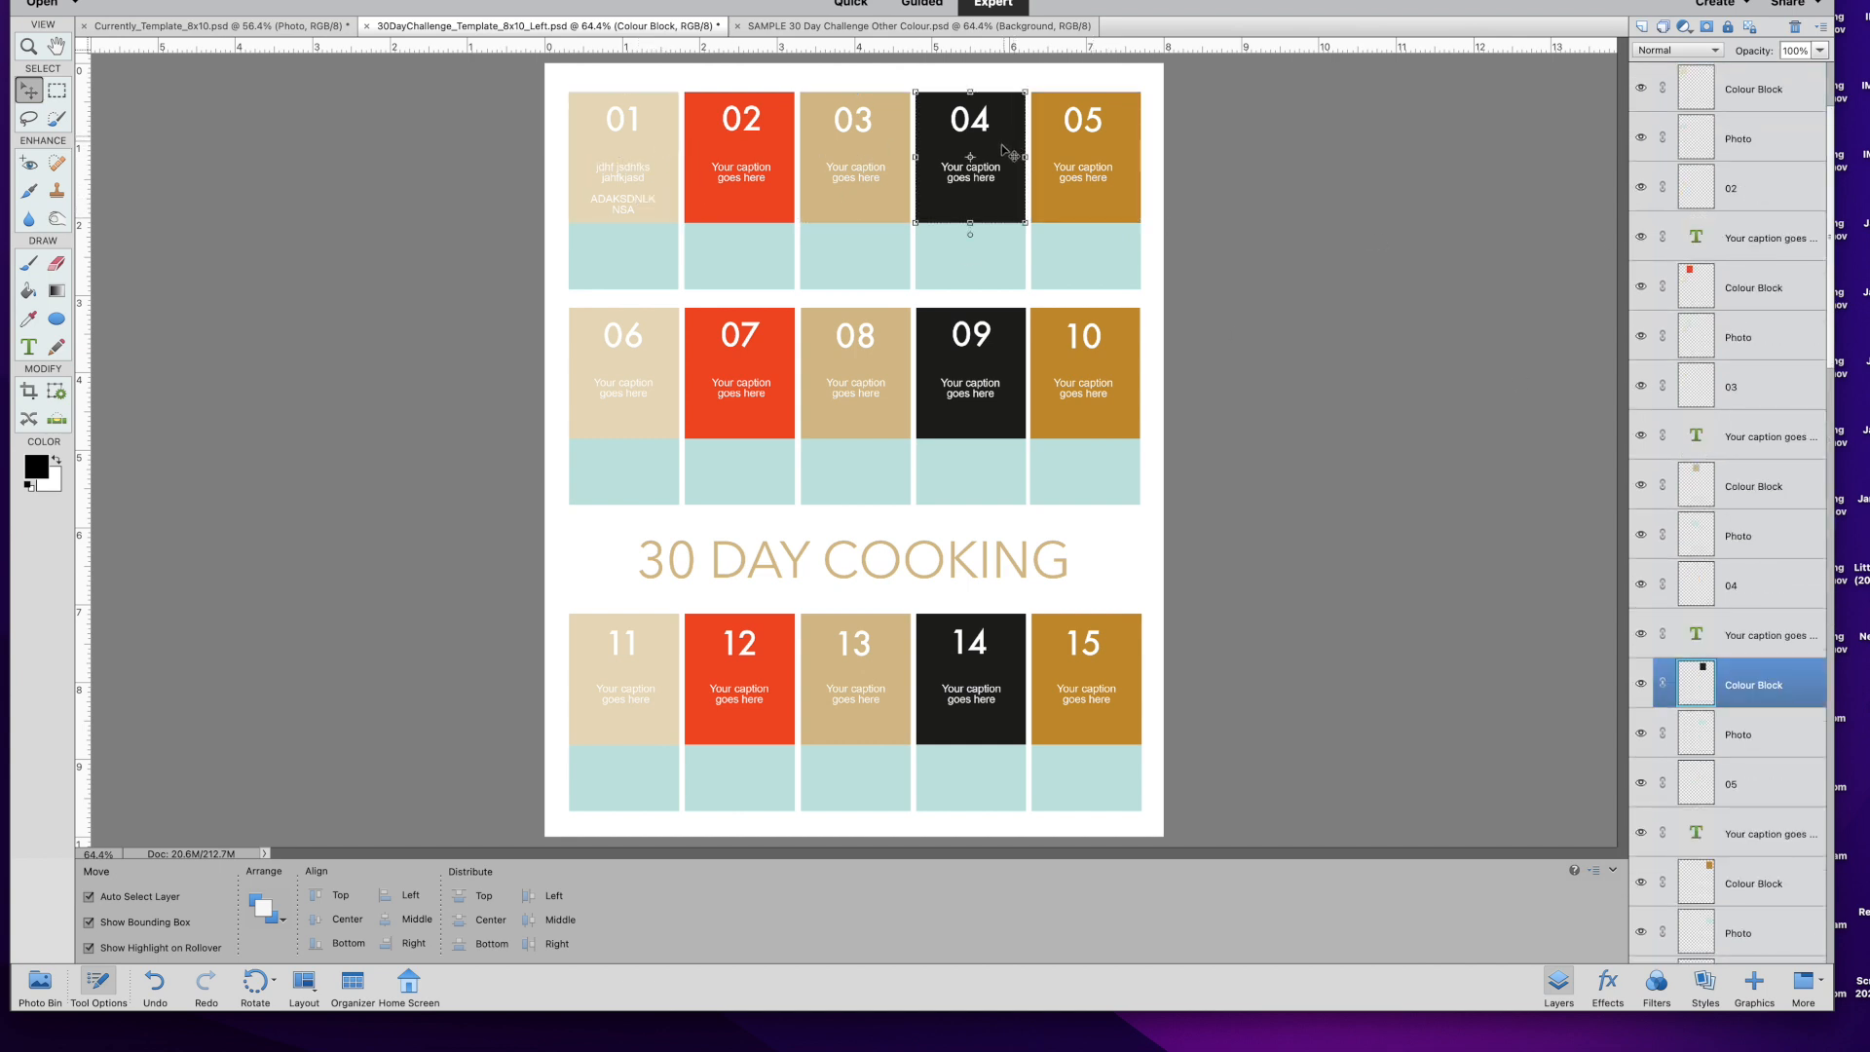
left_click(660, 151)
left_click(29, 290)
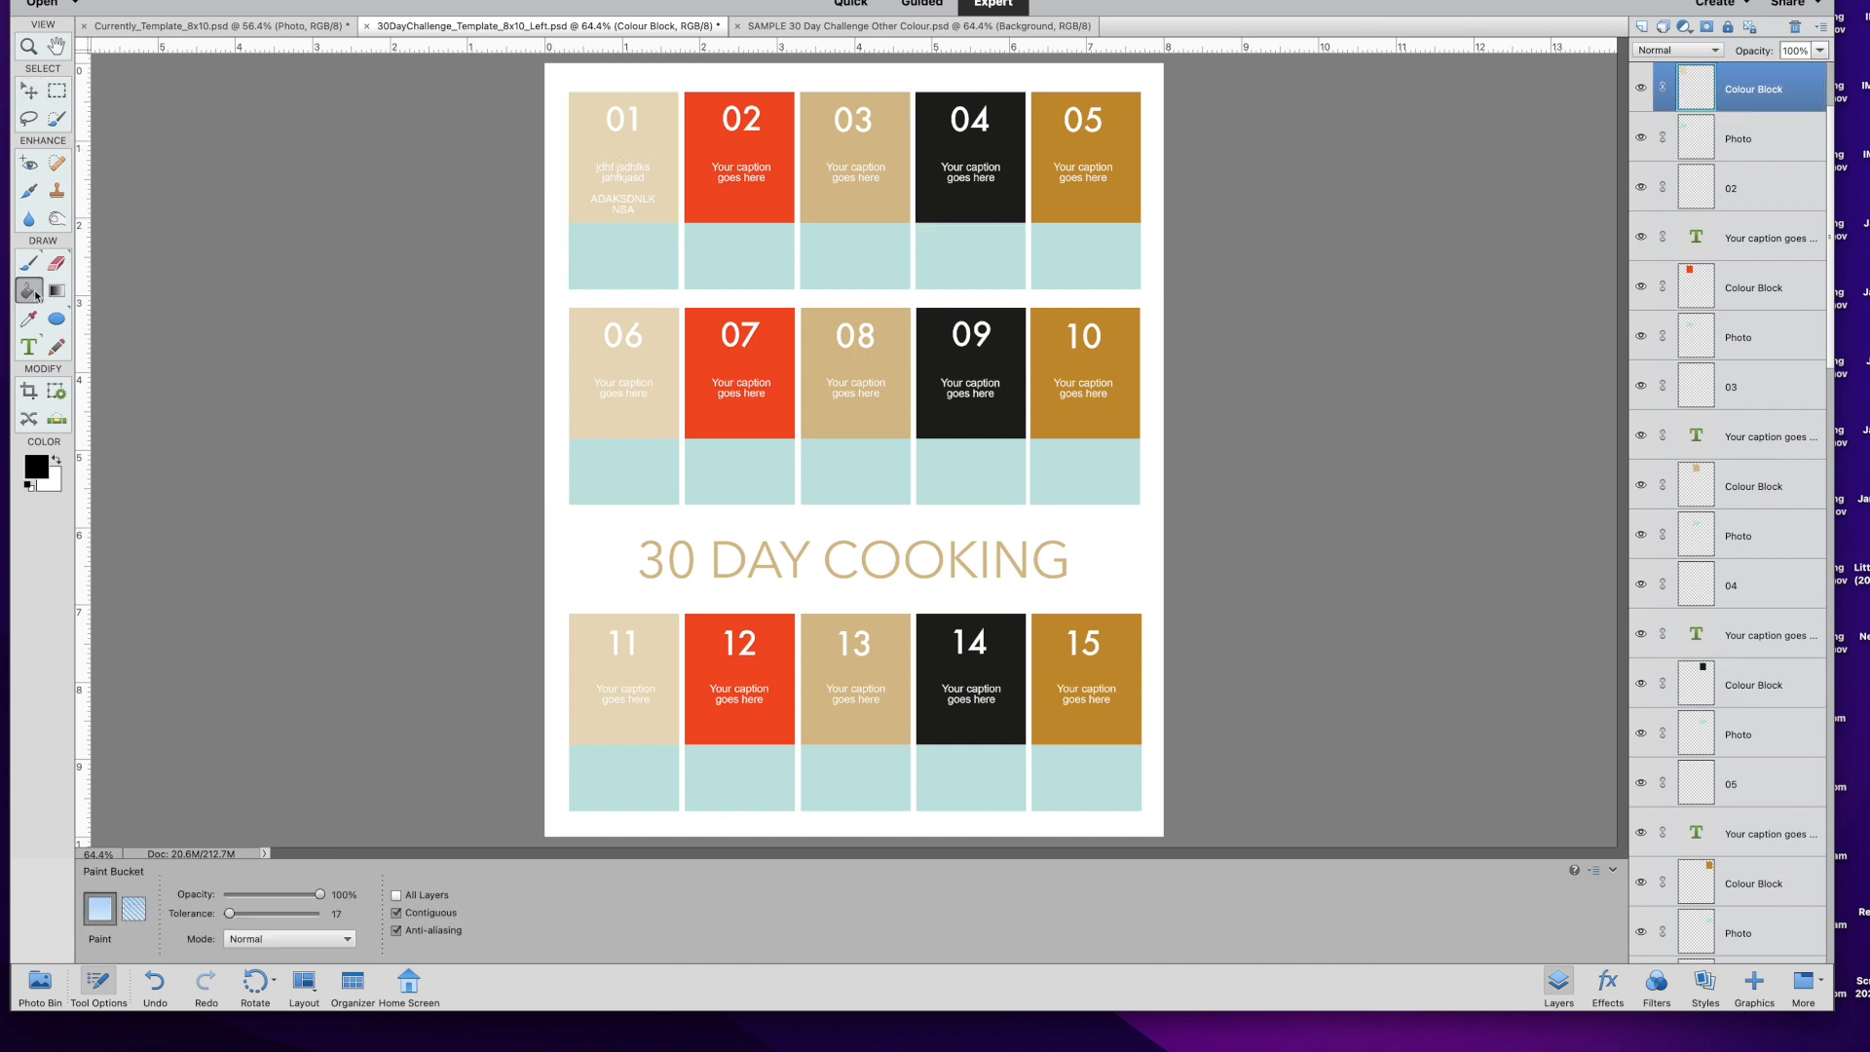
left_click(640, 148)
Fill the colour blocks of boxes 02 and 03 in the top row with the same black.
left_click(29, 91)
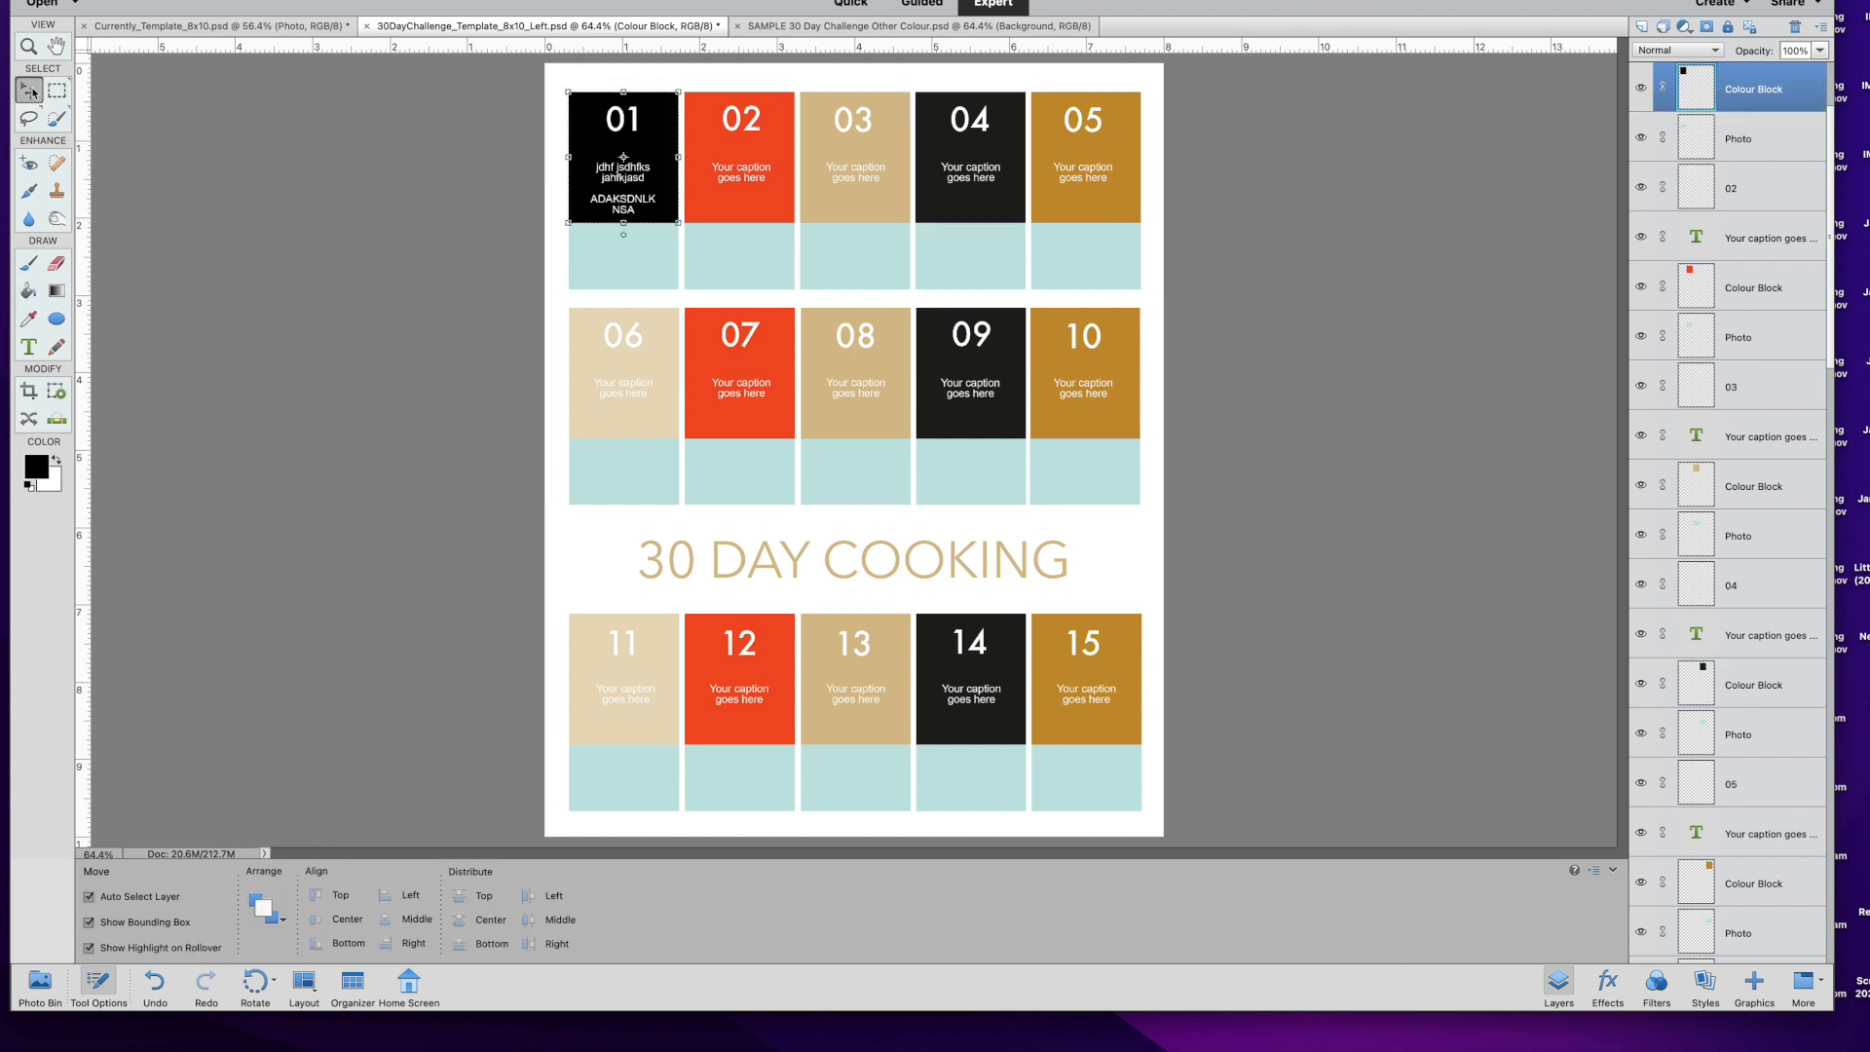
left_click(740, 146)
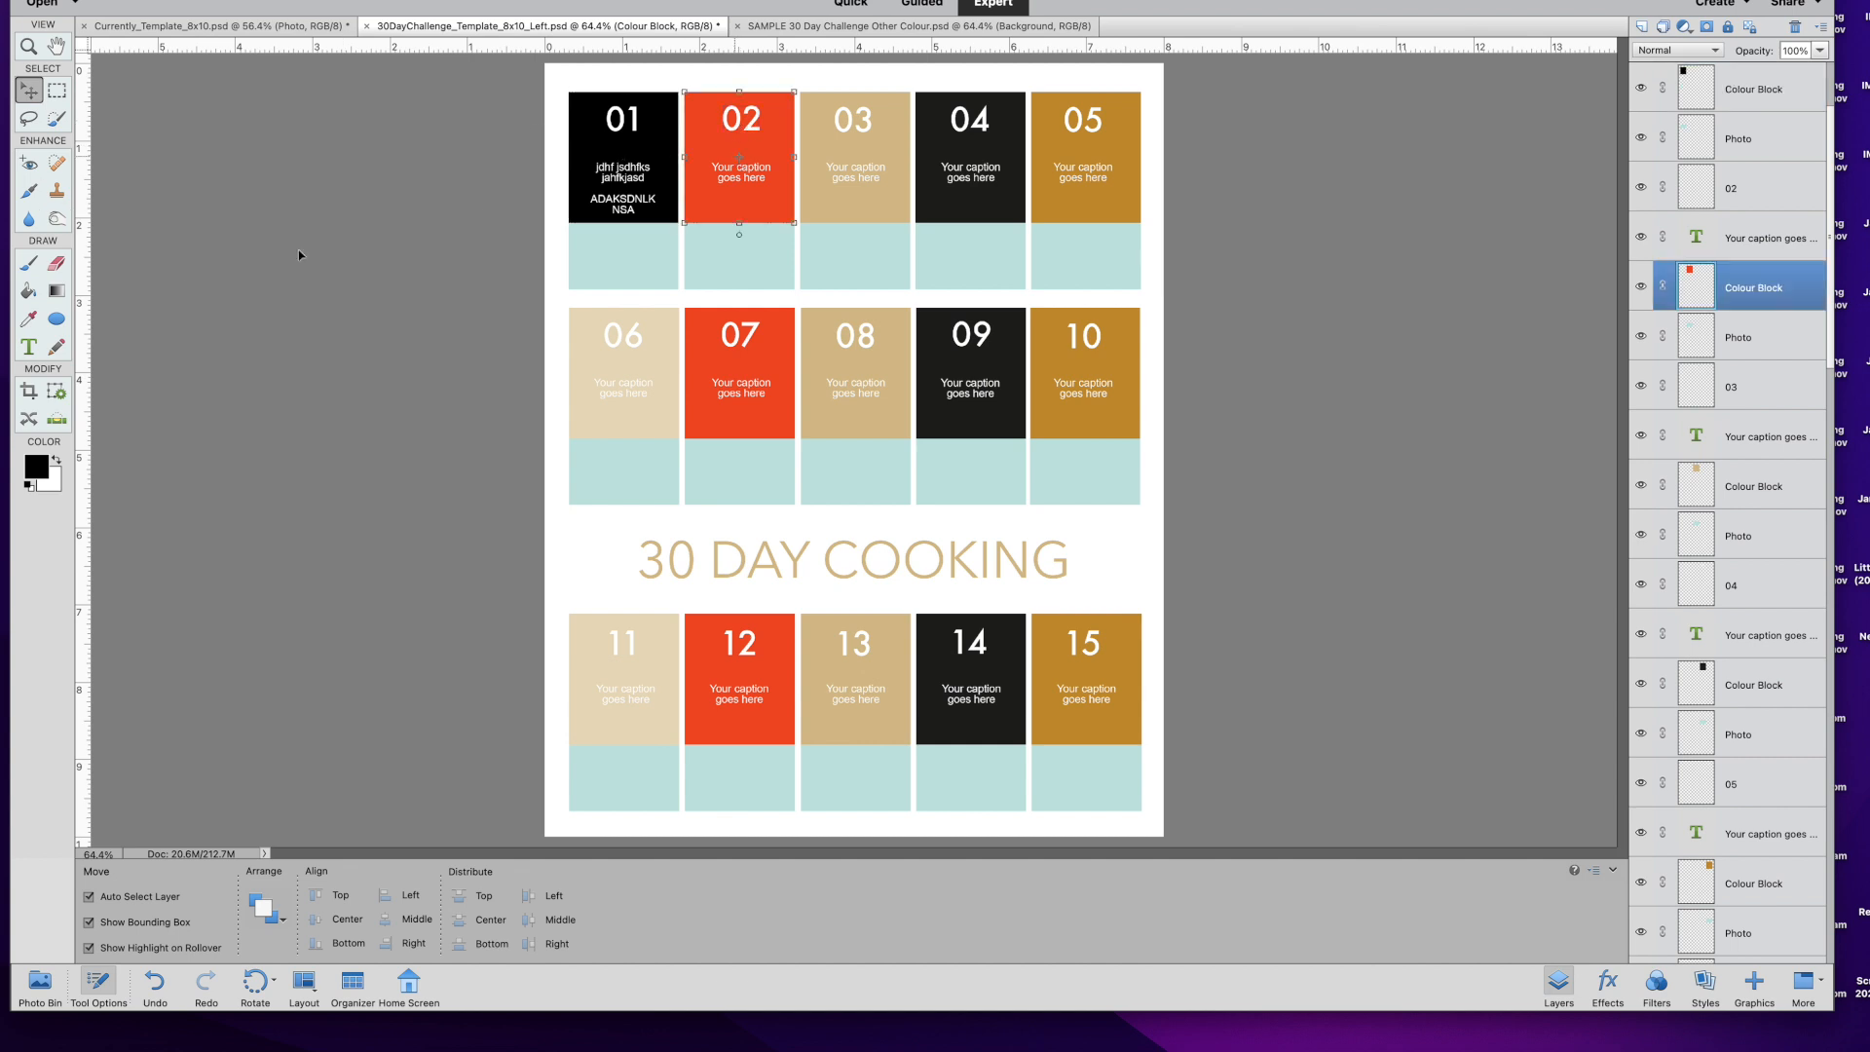
left_click(29, 292)
left_click(762, 151)
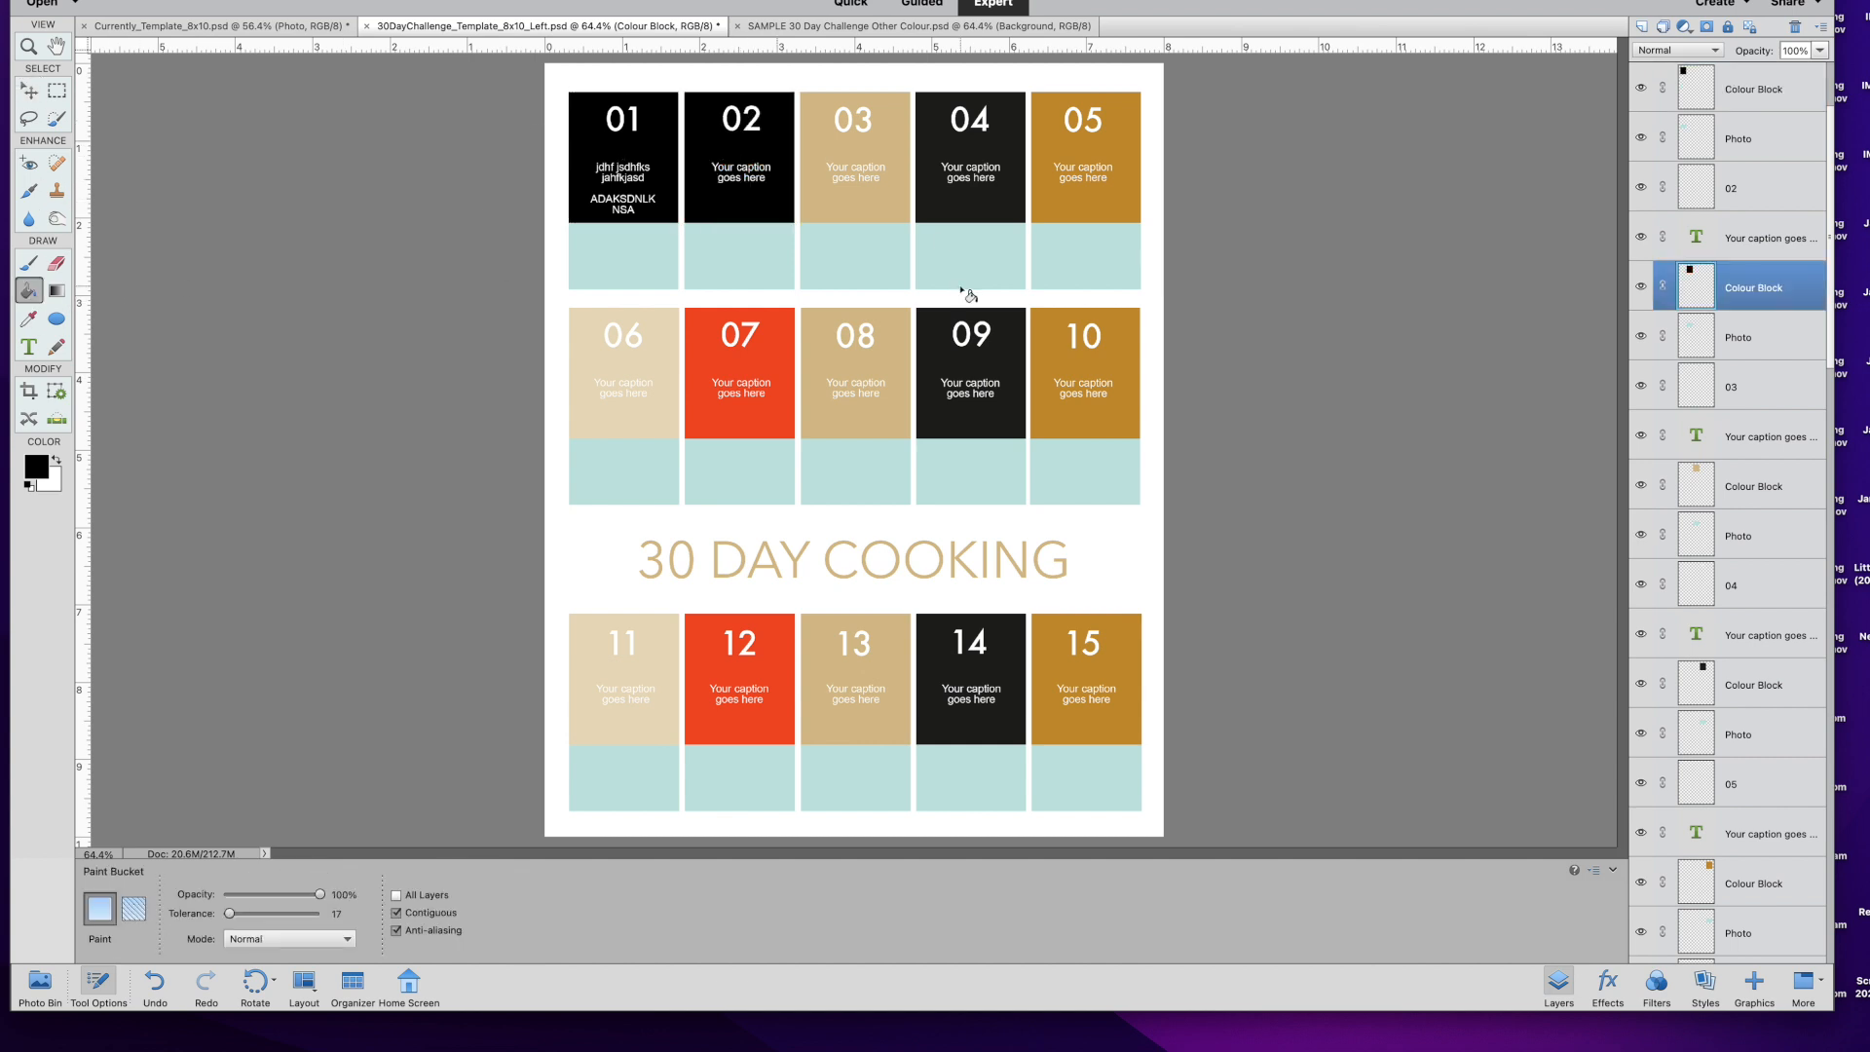
left_click(29, 92)
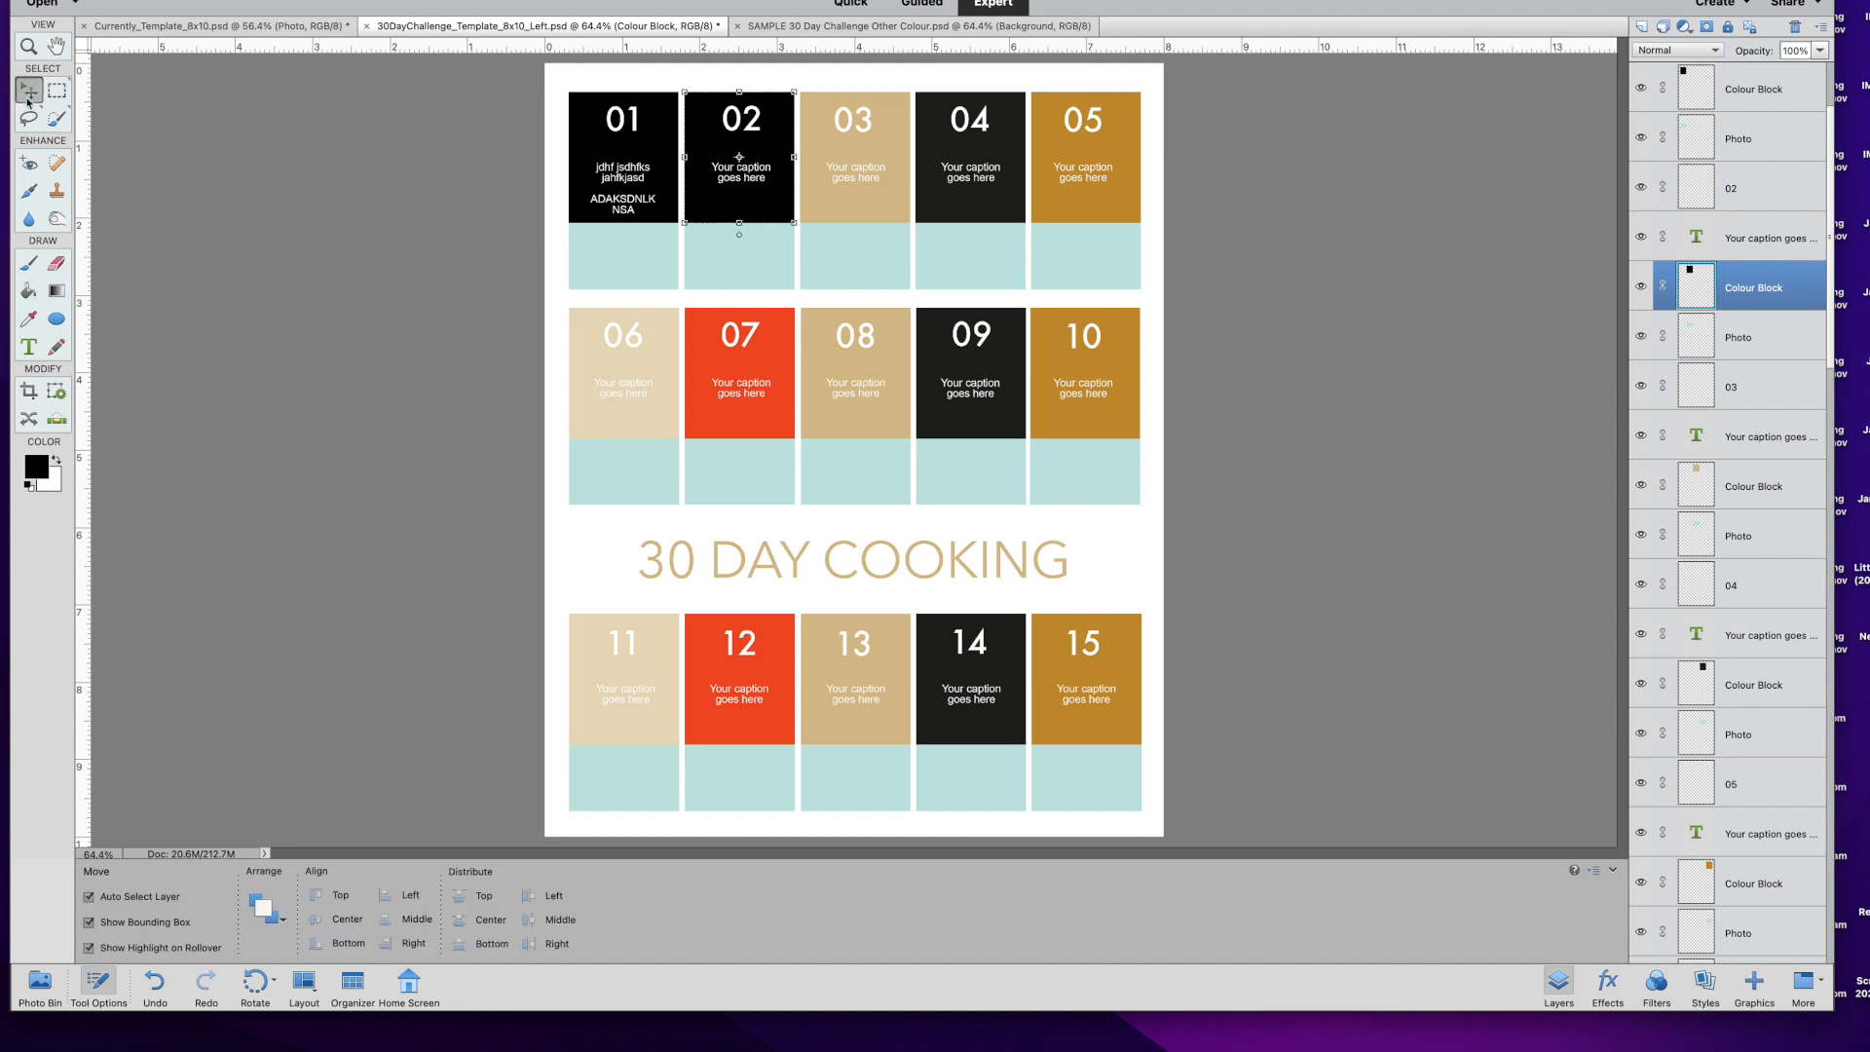
left_click(859, 151)
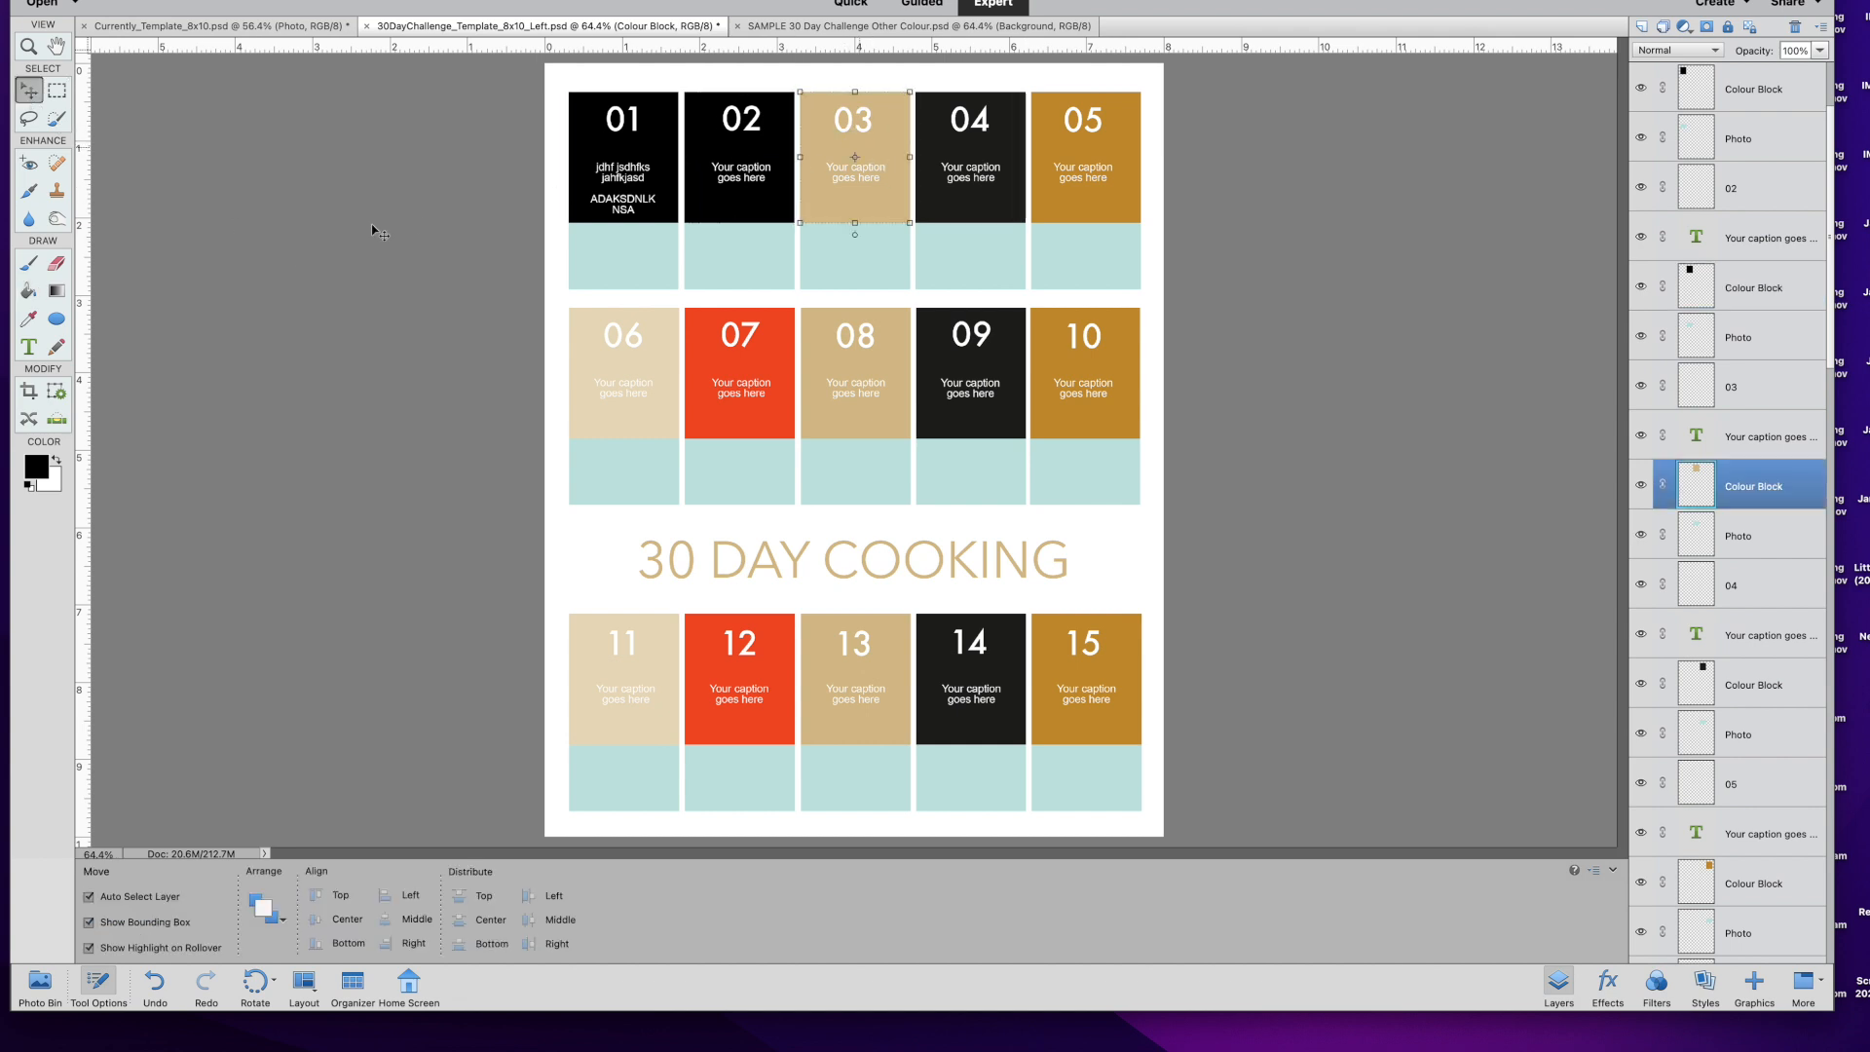
key("k")
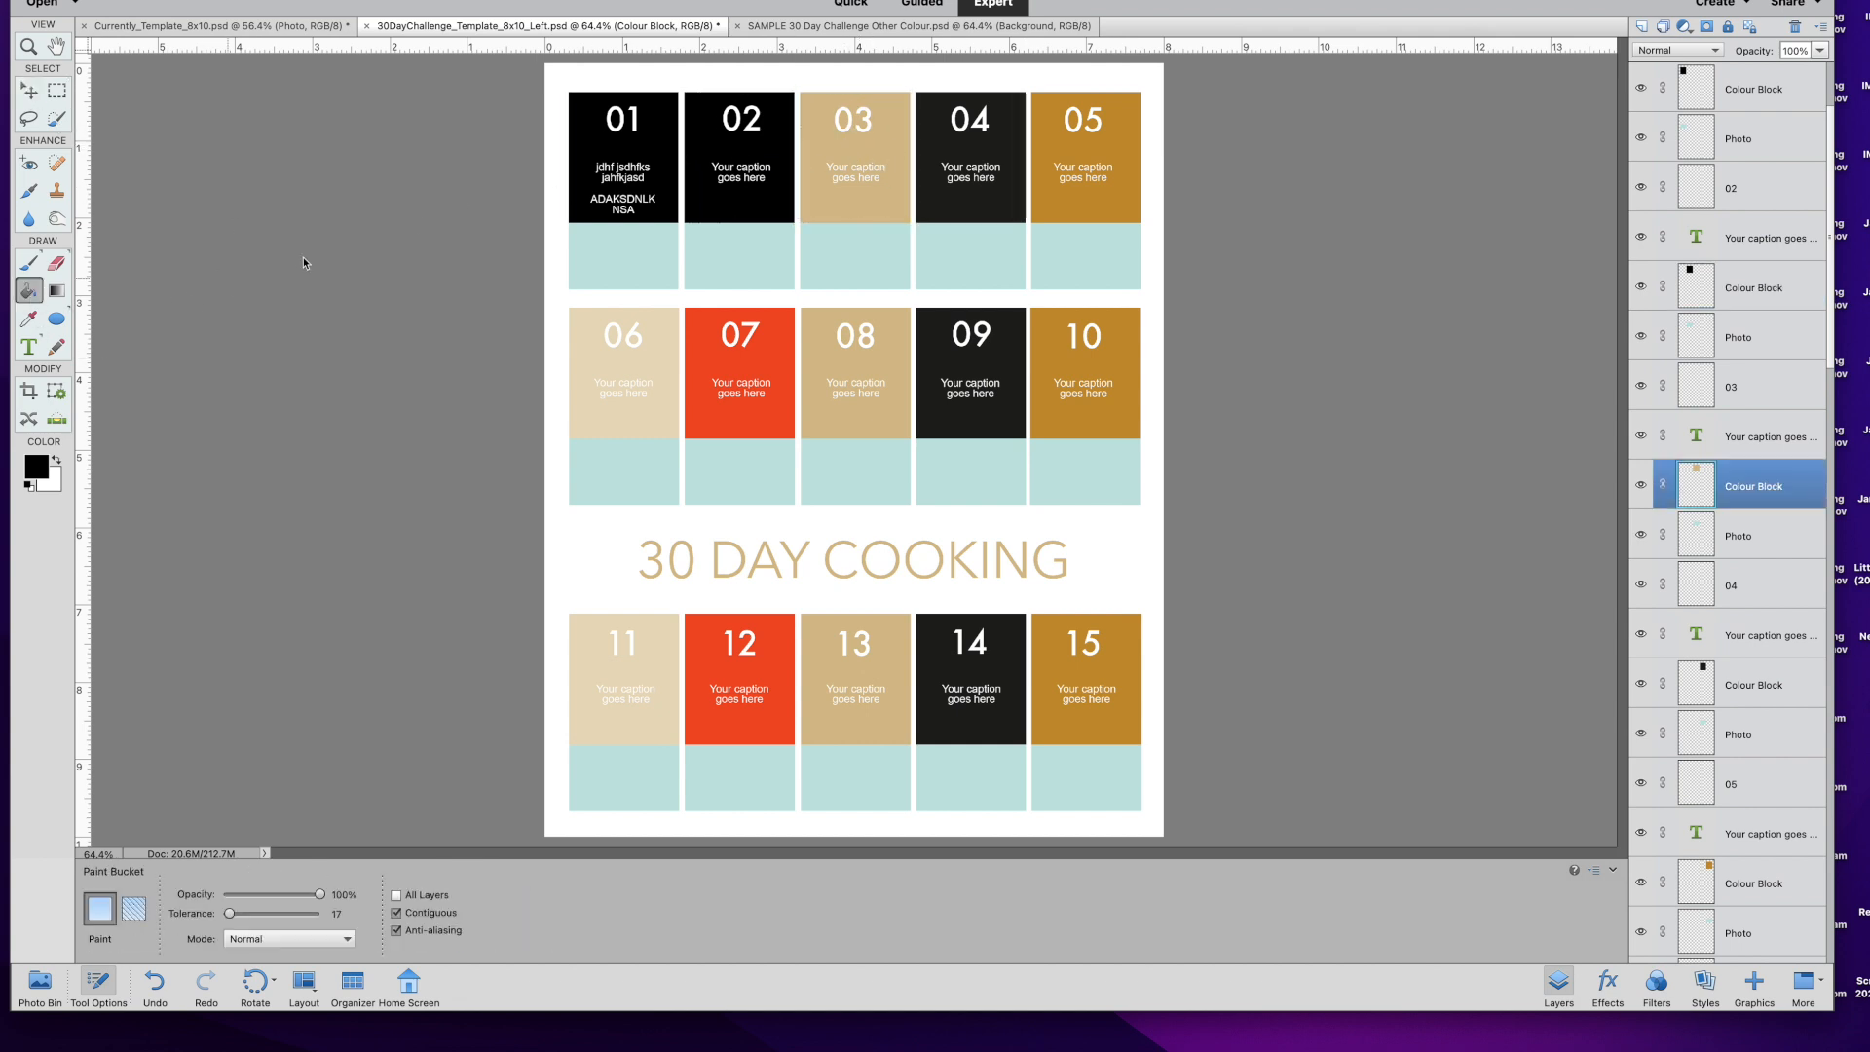
left_click(905, 156)
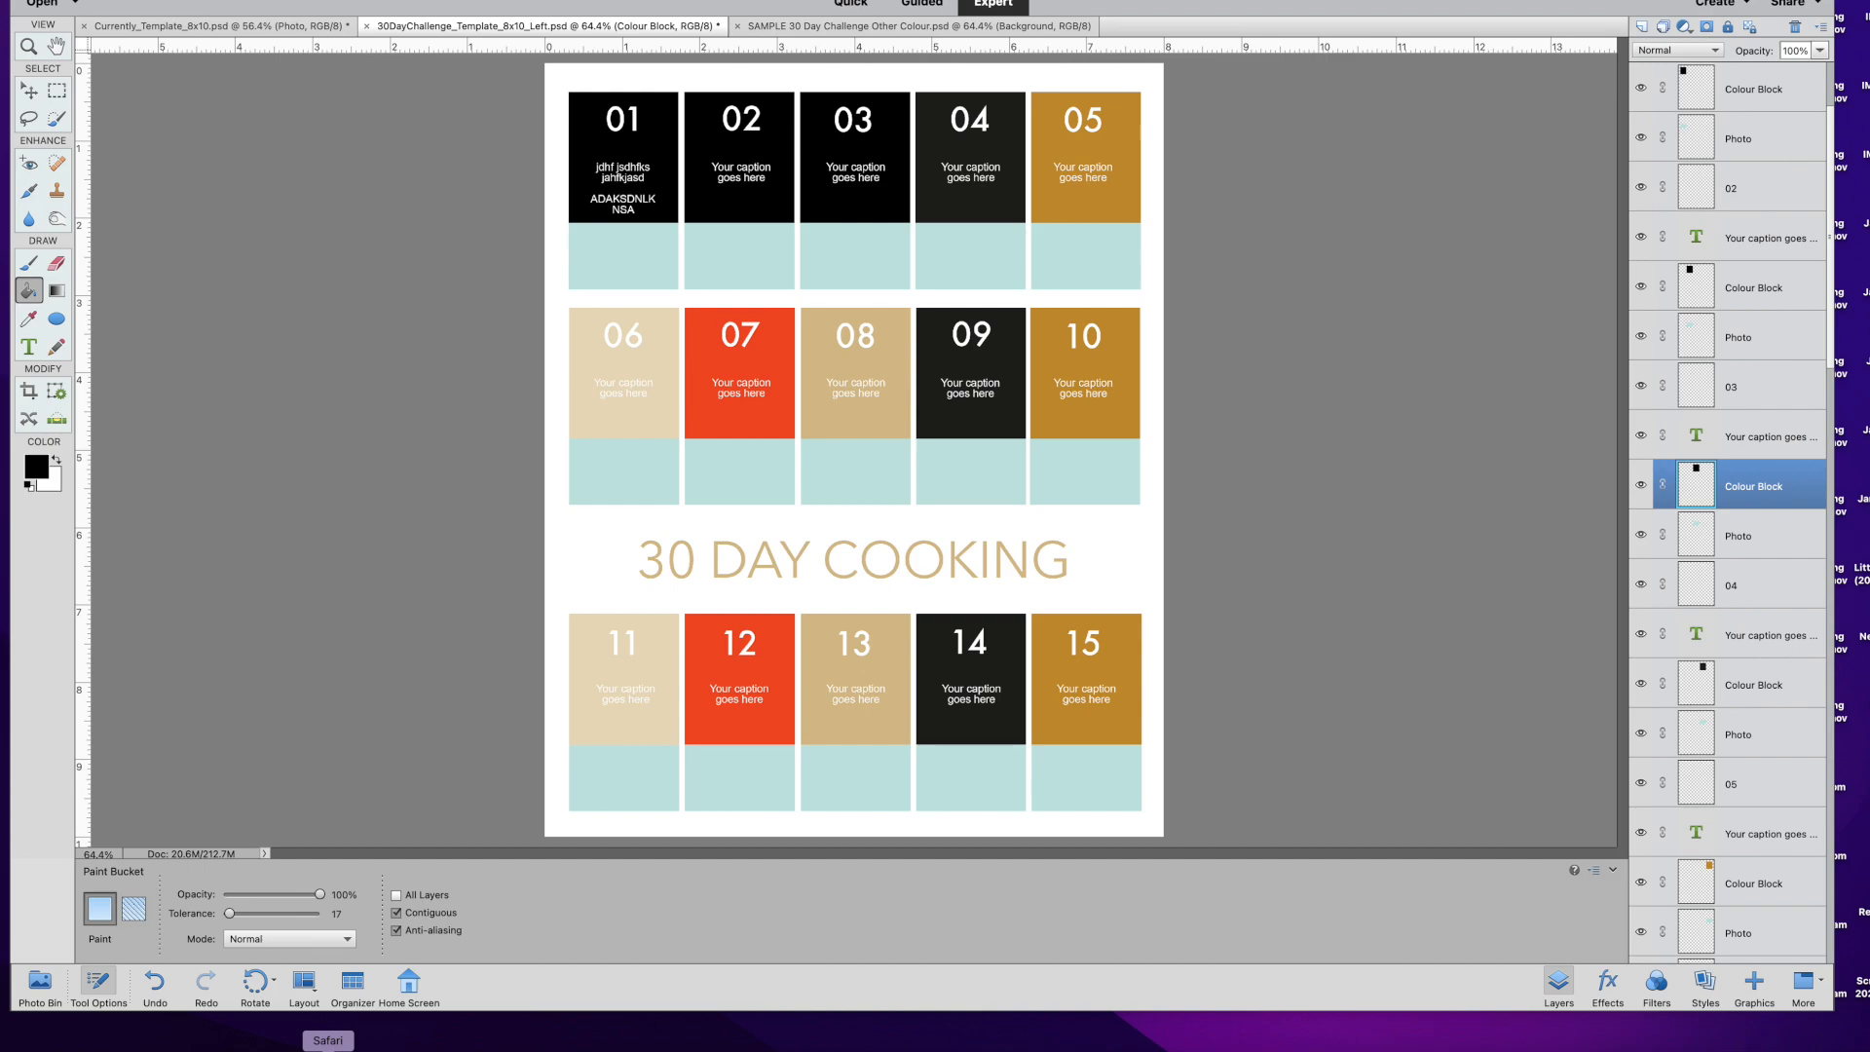
Switch to Pinterest in Safari and search for "colour palettes".
left_click(327, 1048)
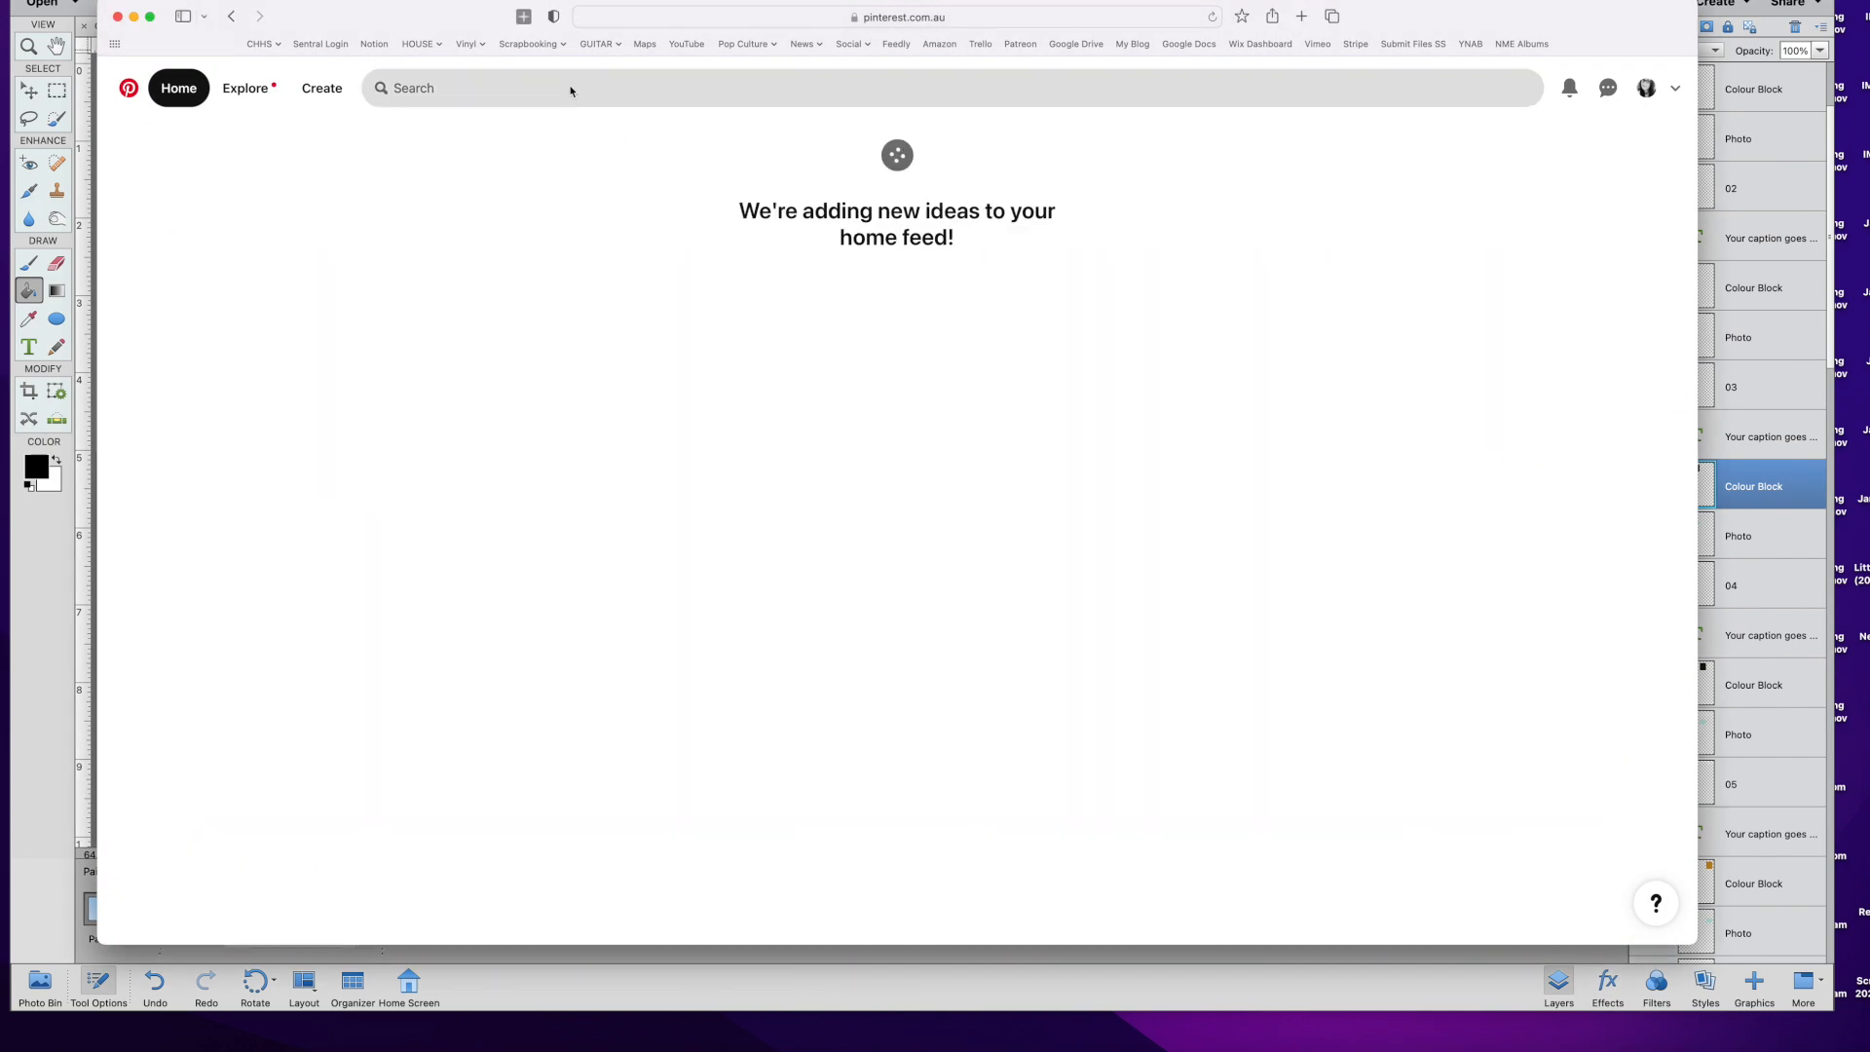
left_click(571, 89)
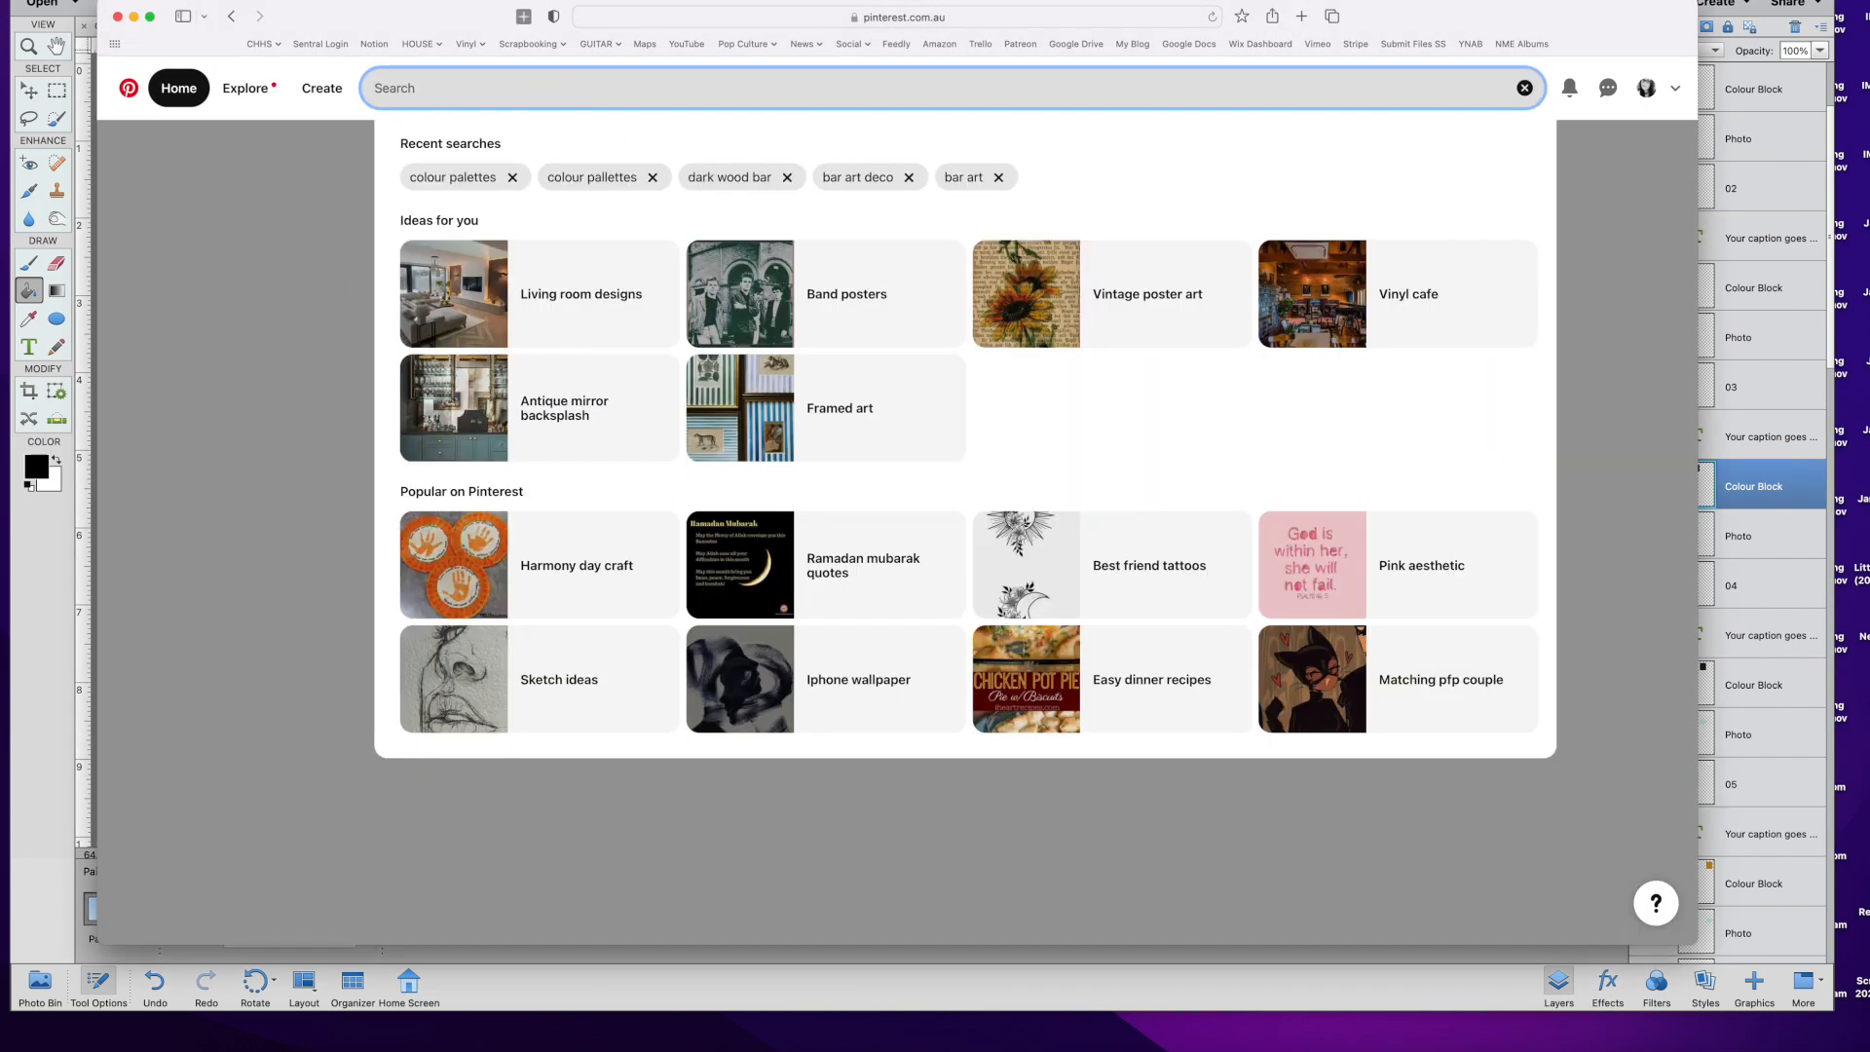
type("colour pale")
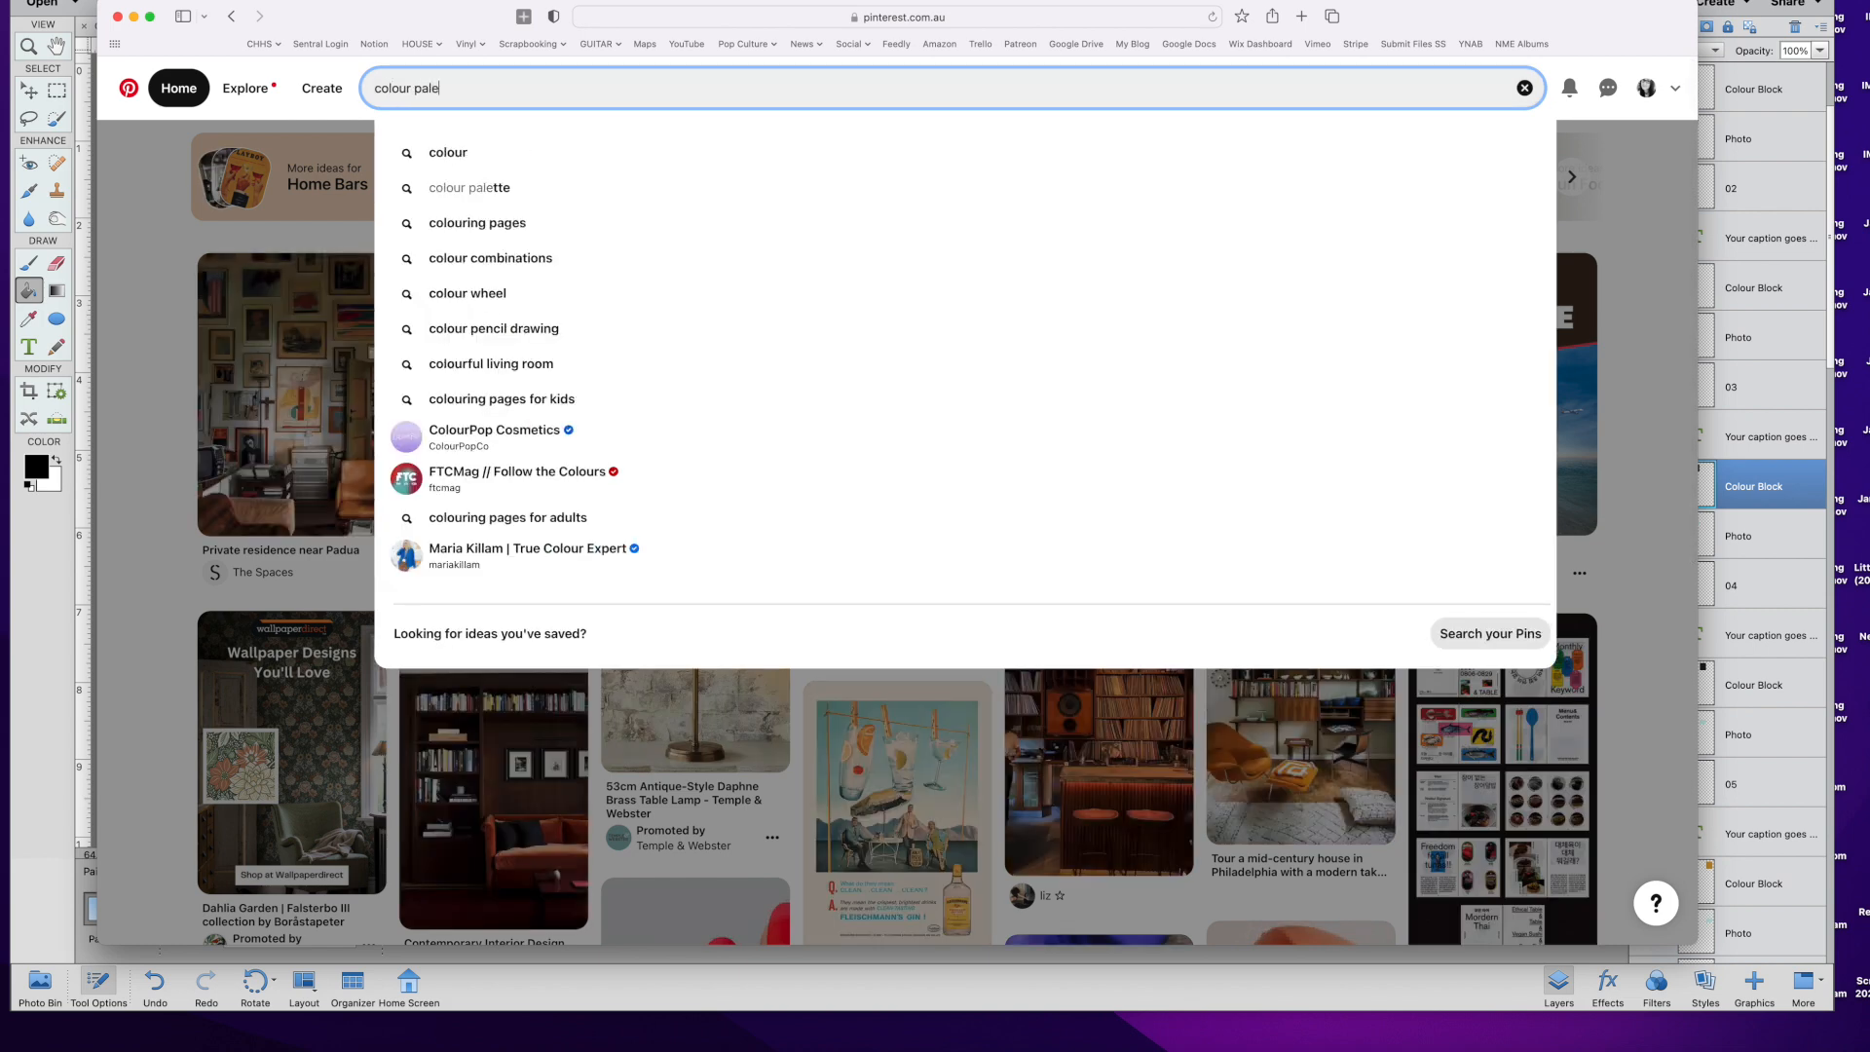
type("ttes")
key("Return")
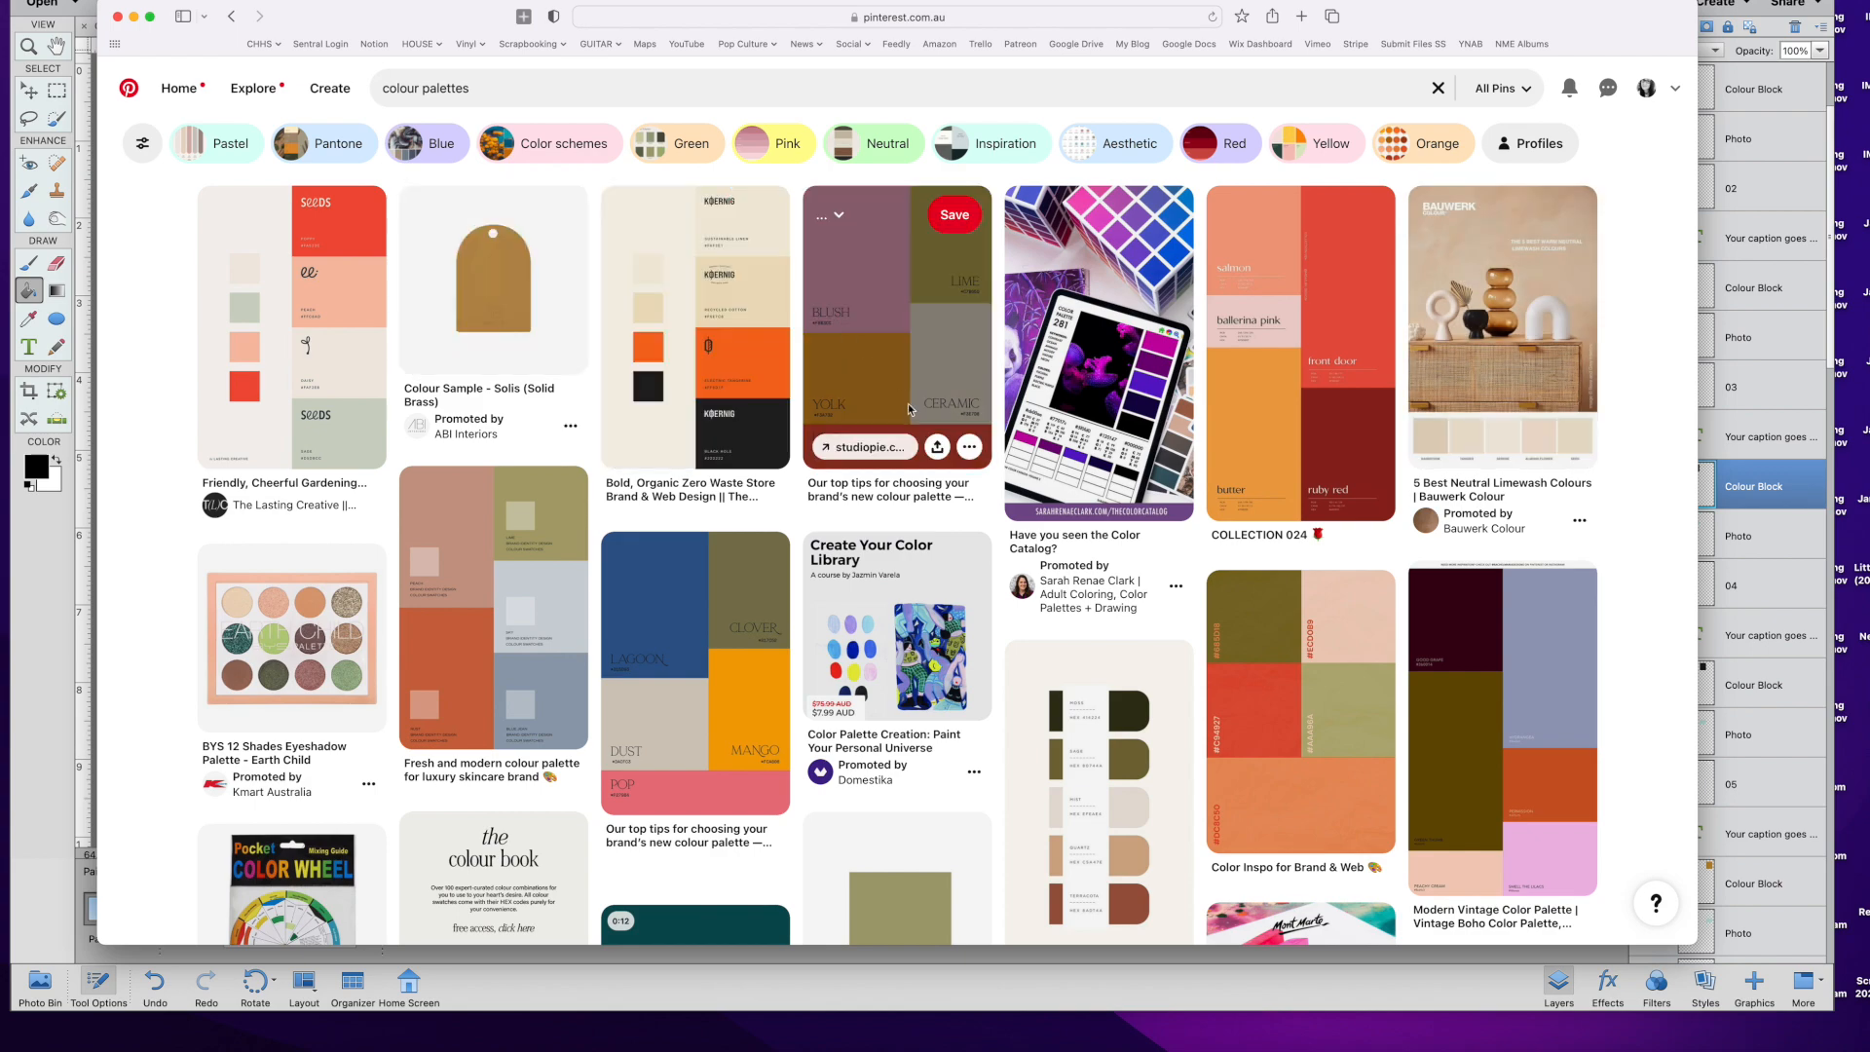
Browse the palette pins and bring the red, peach, cream and sage Seeds palette image into Photoshop Elements.
scroll(1421, 457, "down", 10)
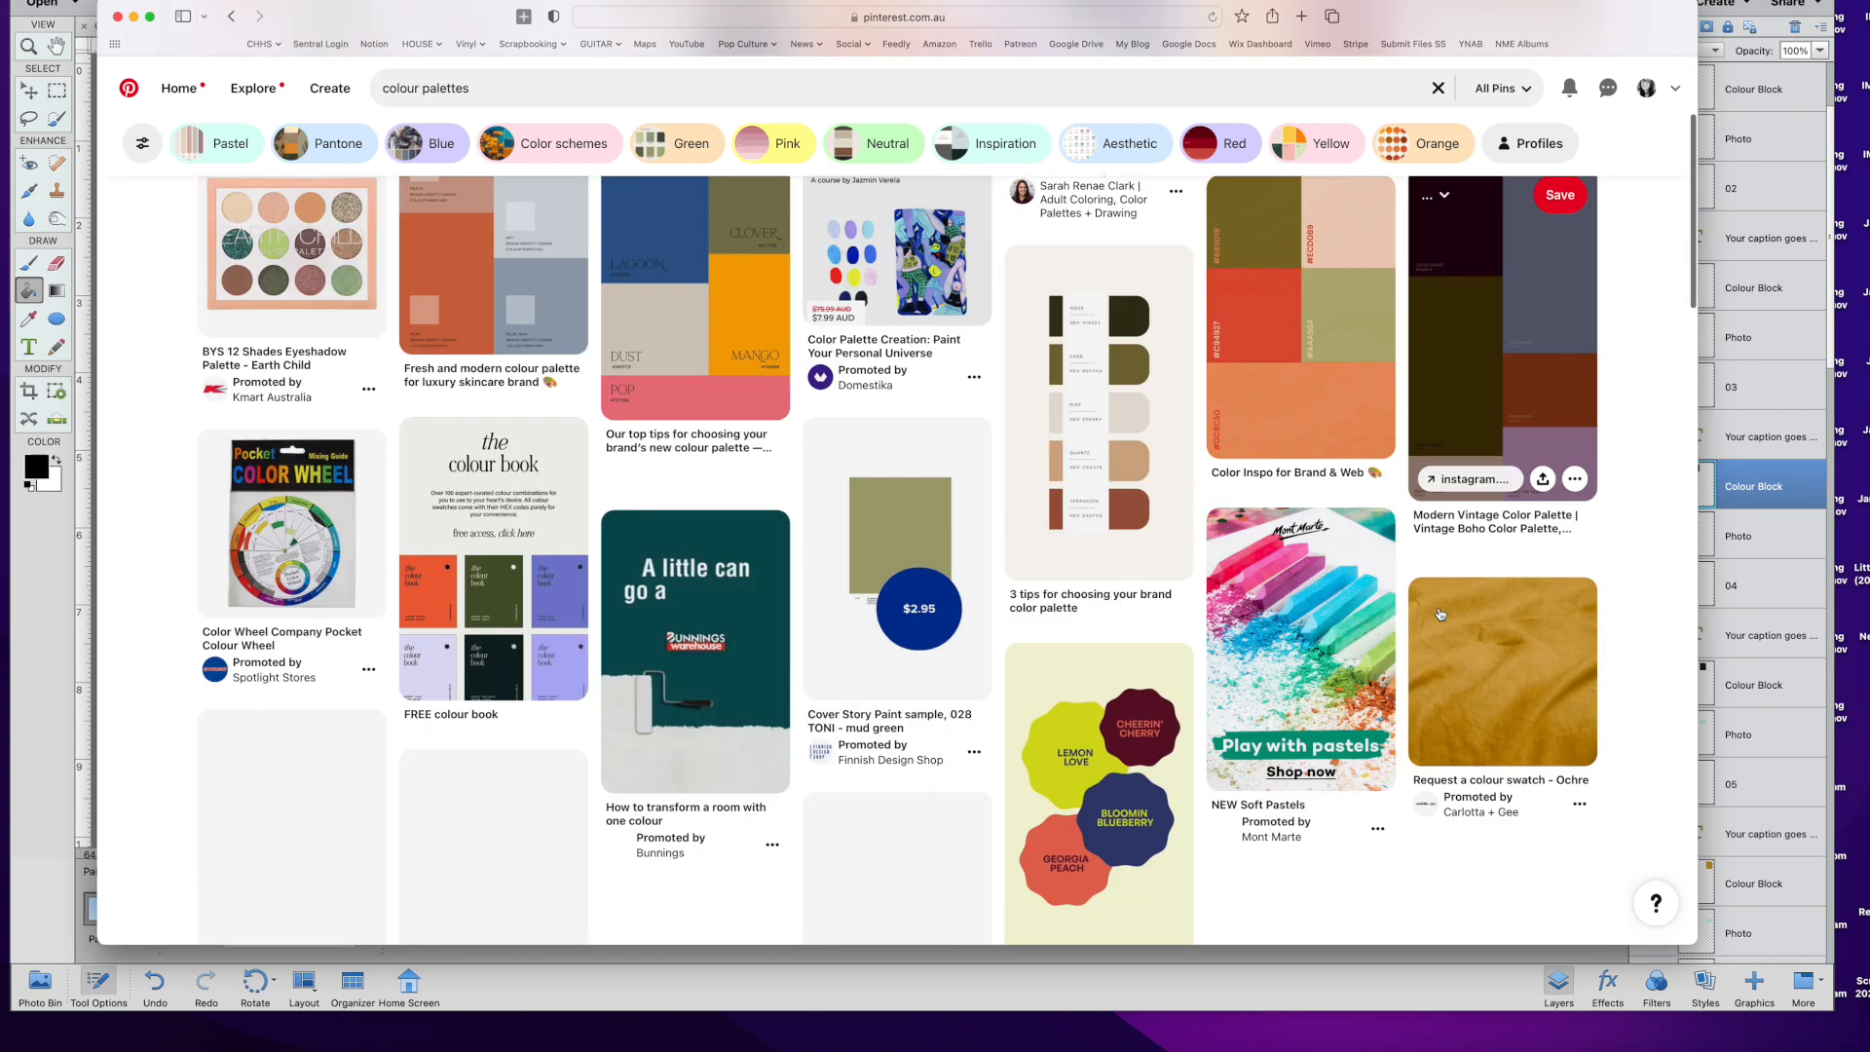
scroll(1022, 611, "up", 10)
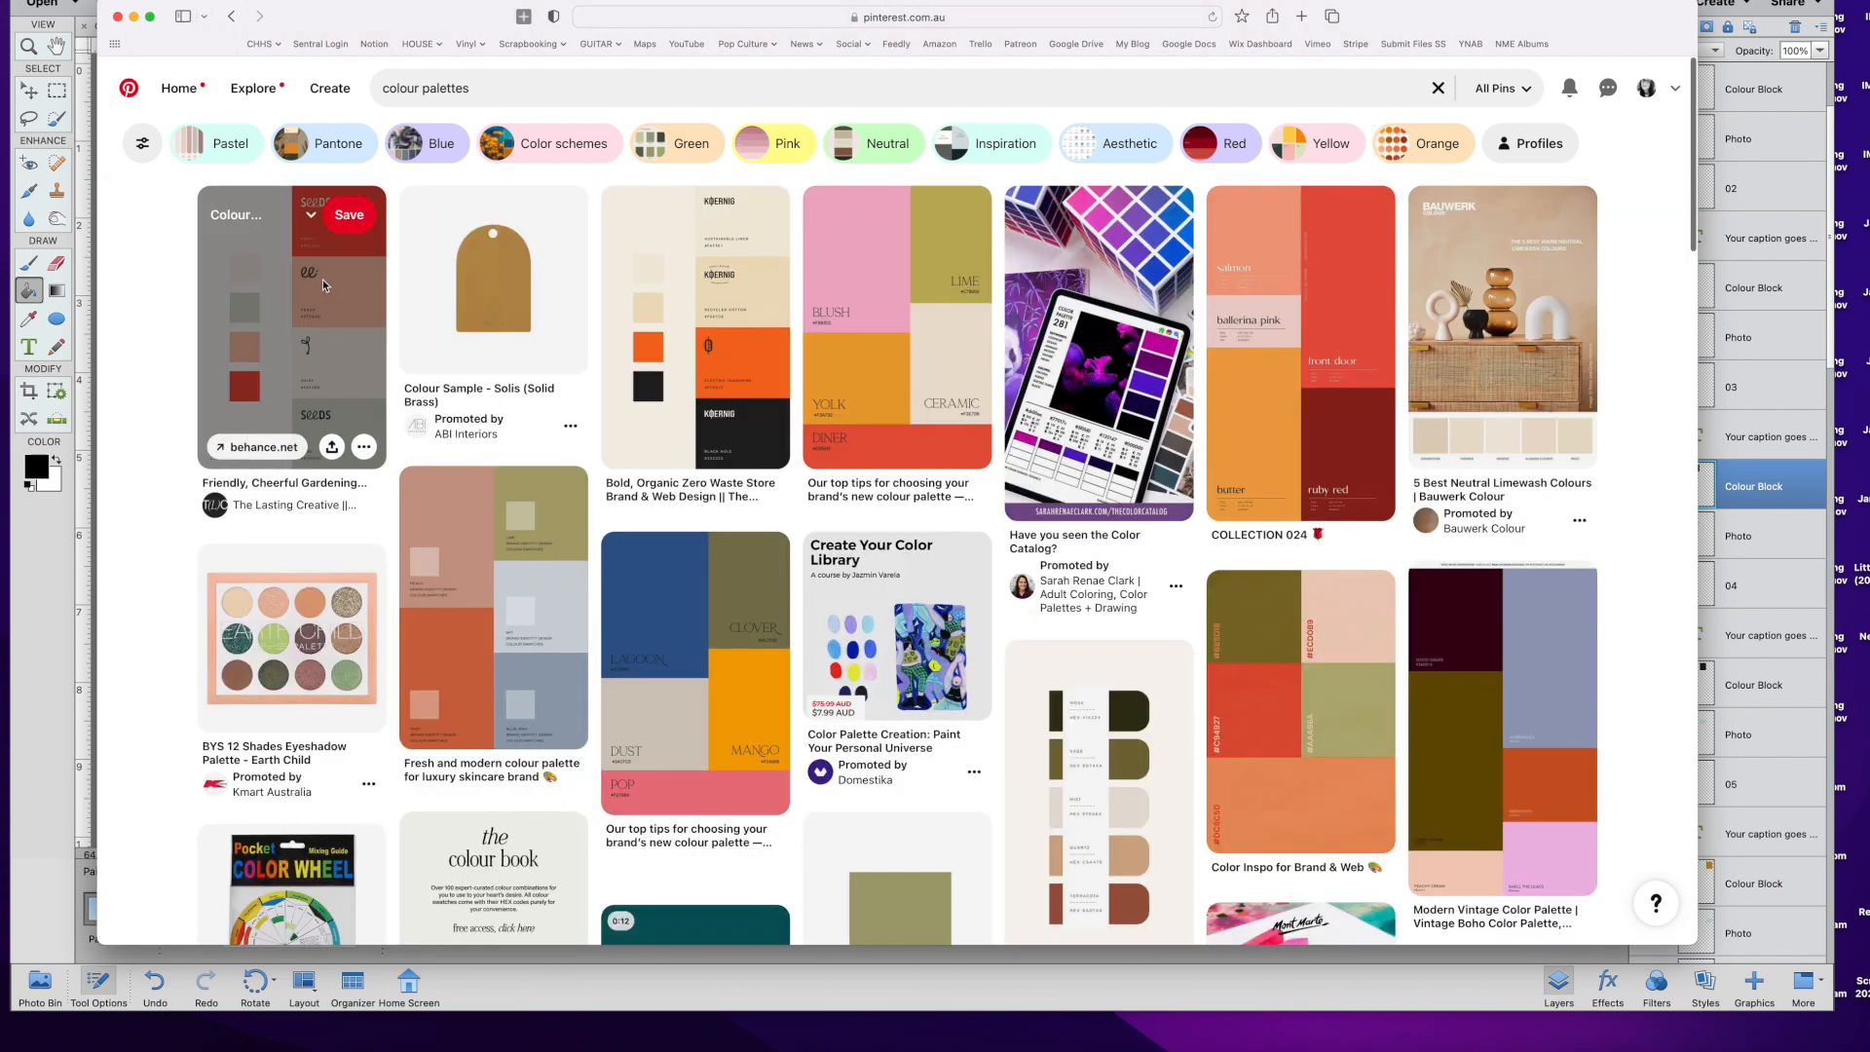
left_click(322, 280)
left_click_drag(818, 377, 251, 1048)
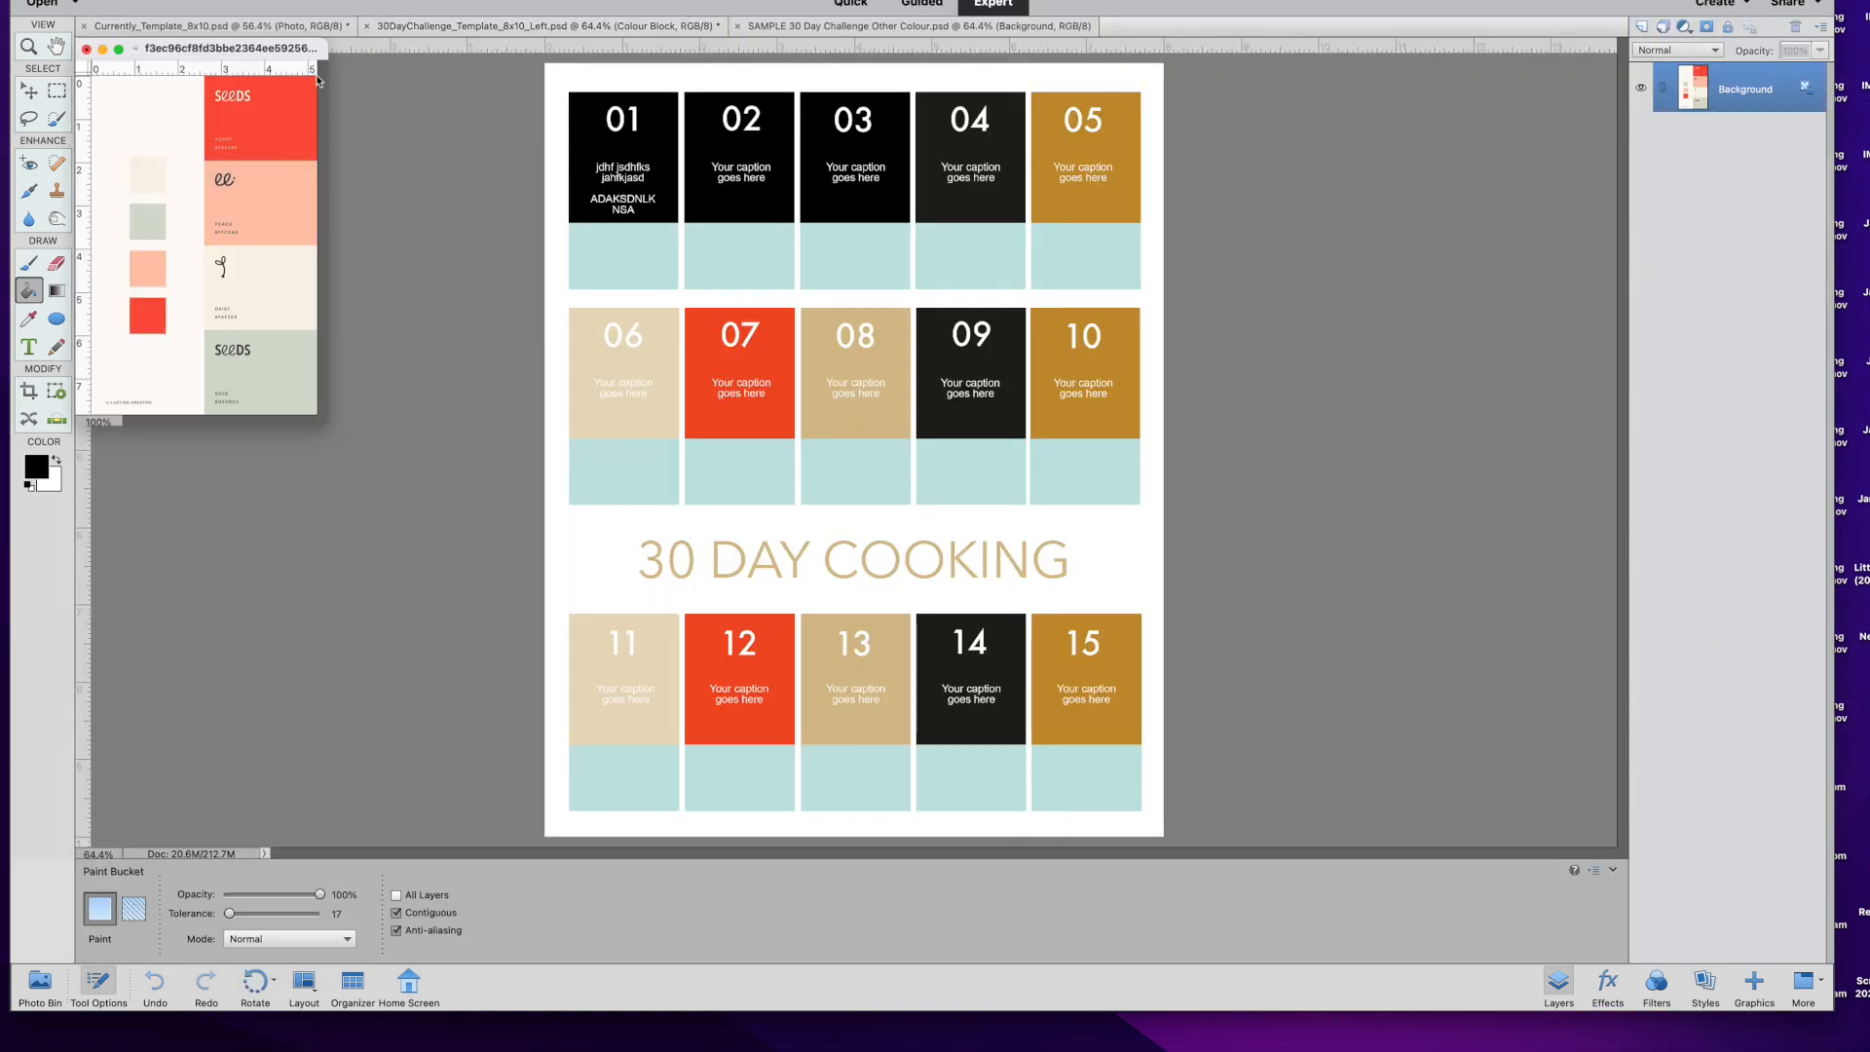
Float the palette image and the 30 Day Challenge template in separate windows and close the sample challenge document.
left_click_drag(283, 56, 441, 158)
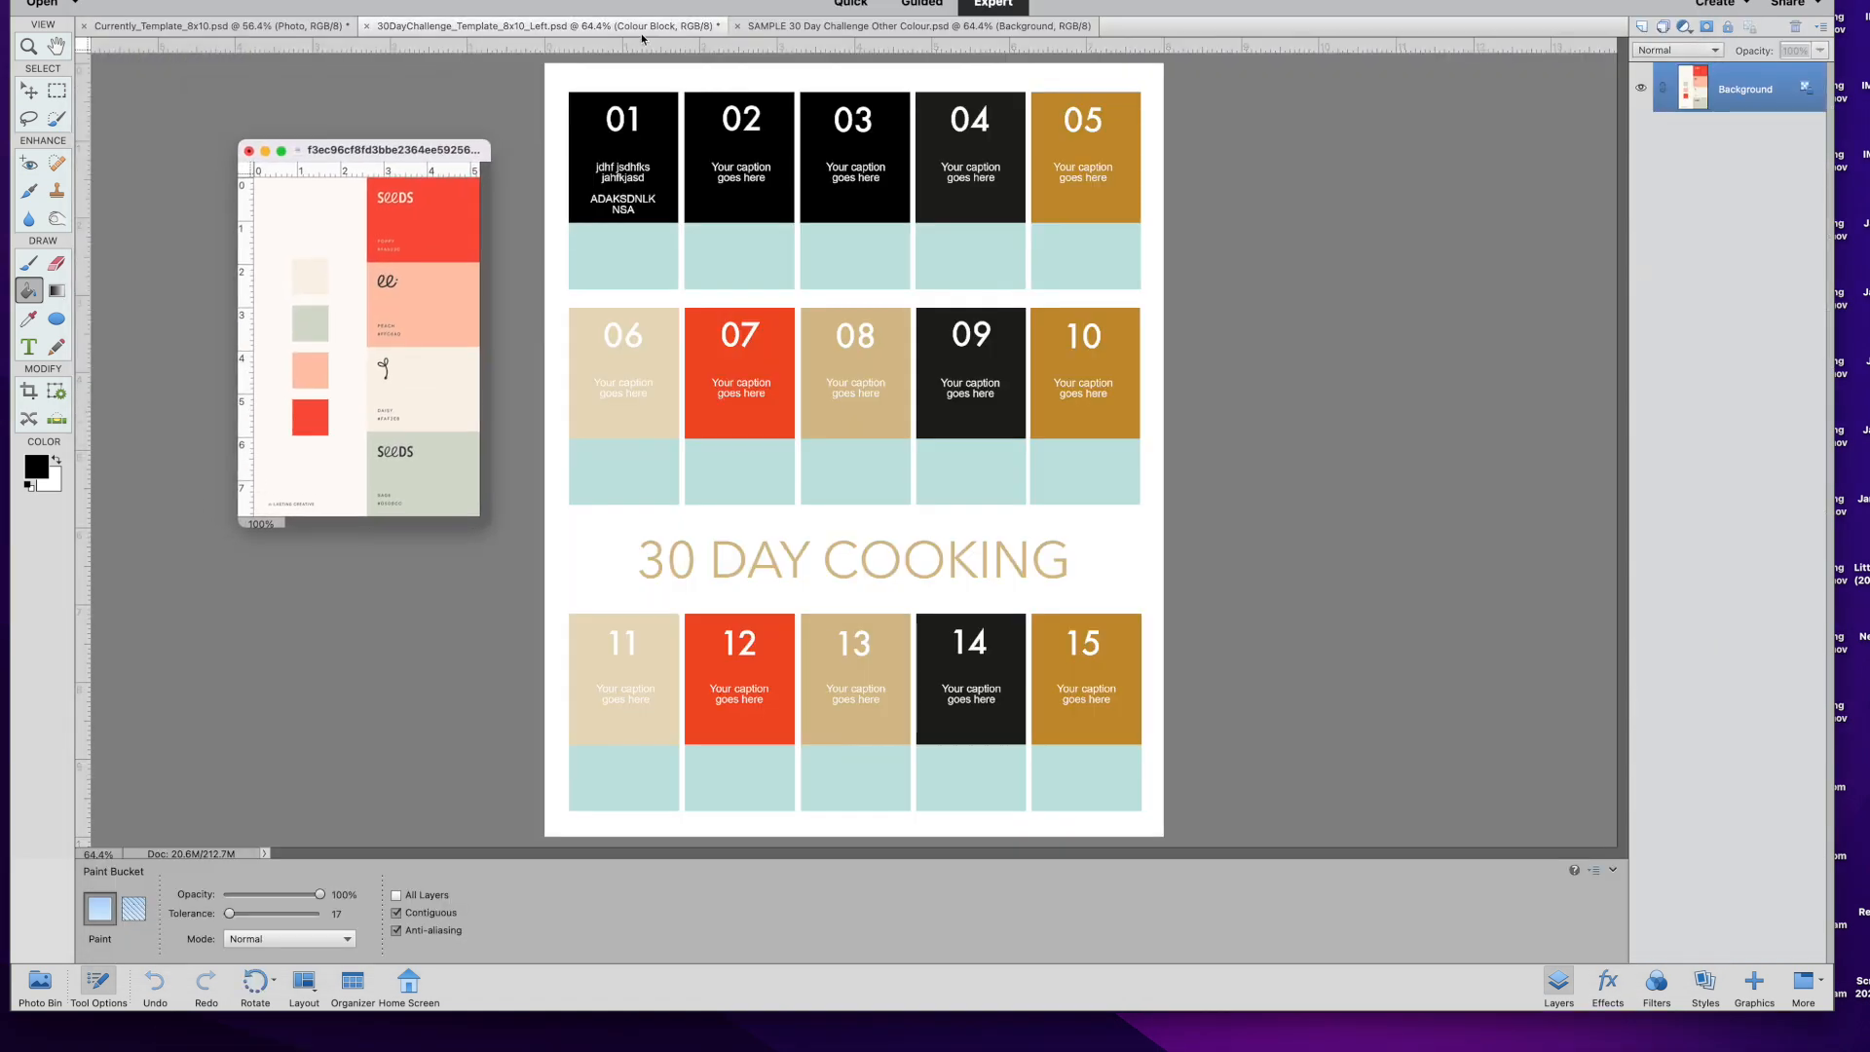
left_click_drag(623, 29, 1047, 76)
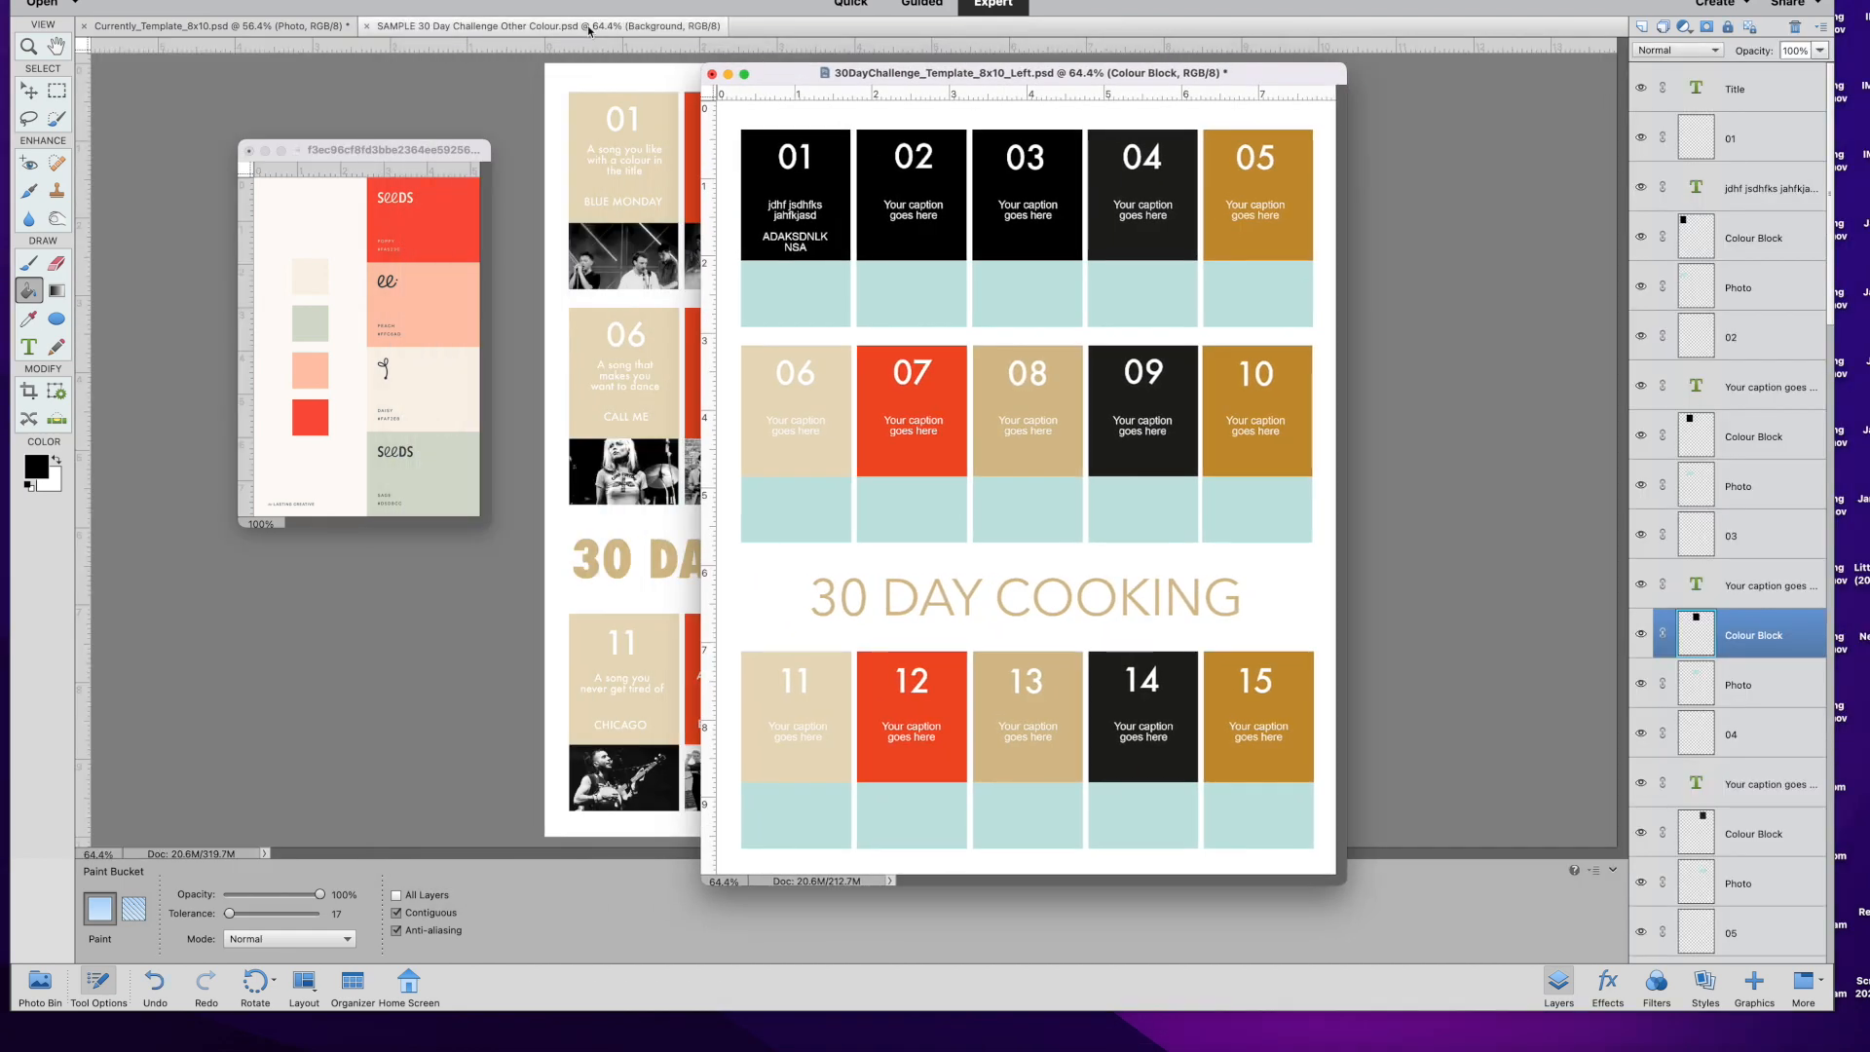
left_click(369, 27)
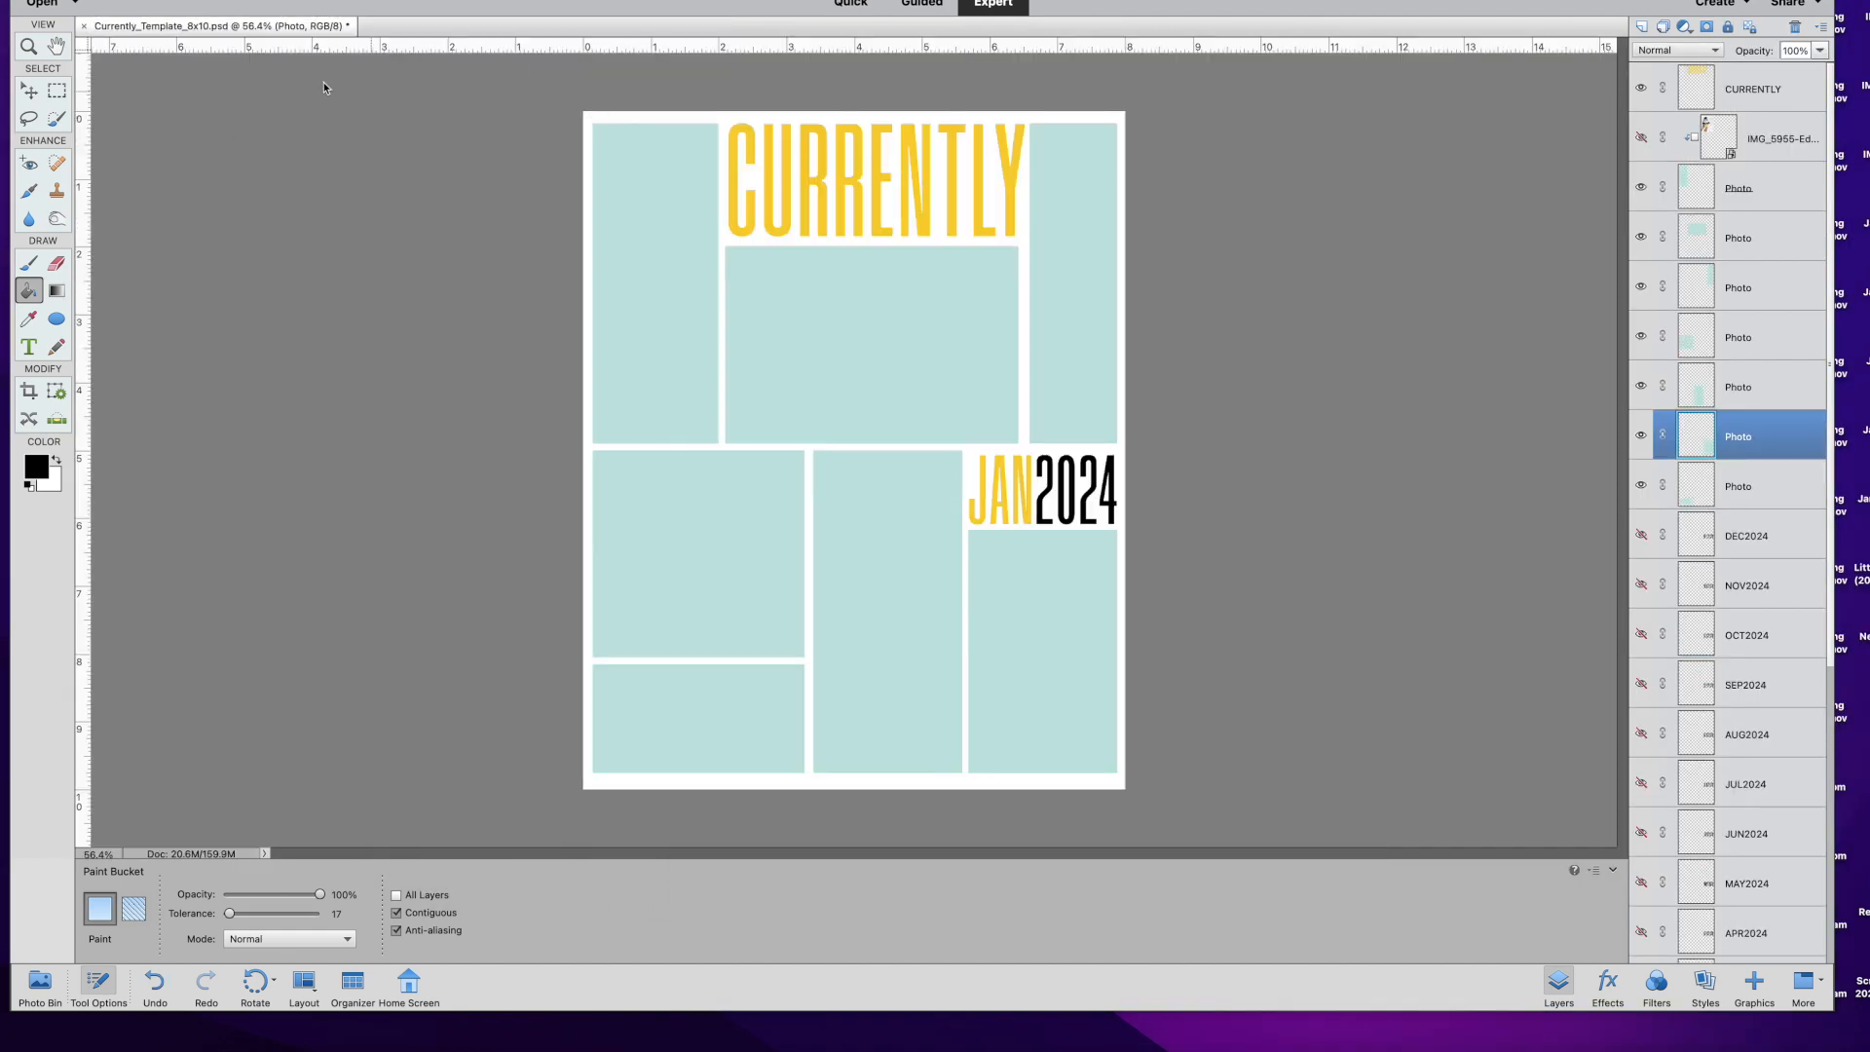
Close the Currently_Template_8x10.psd document so that it no longer fills the workspace behind the floating windows.
left_click(36, 993)
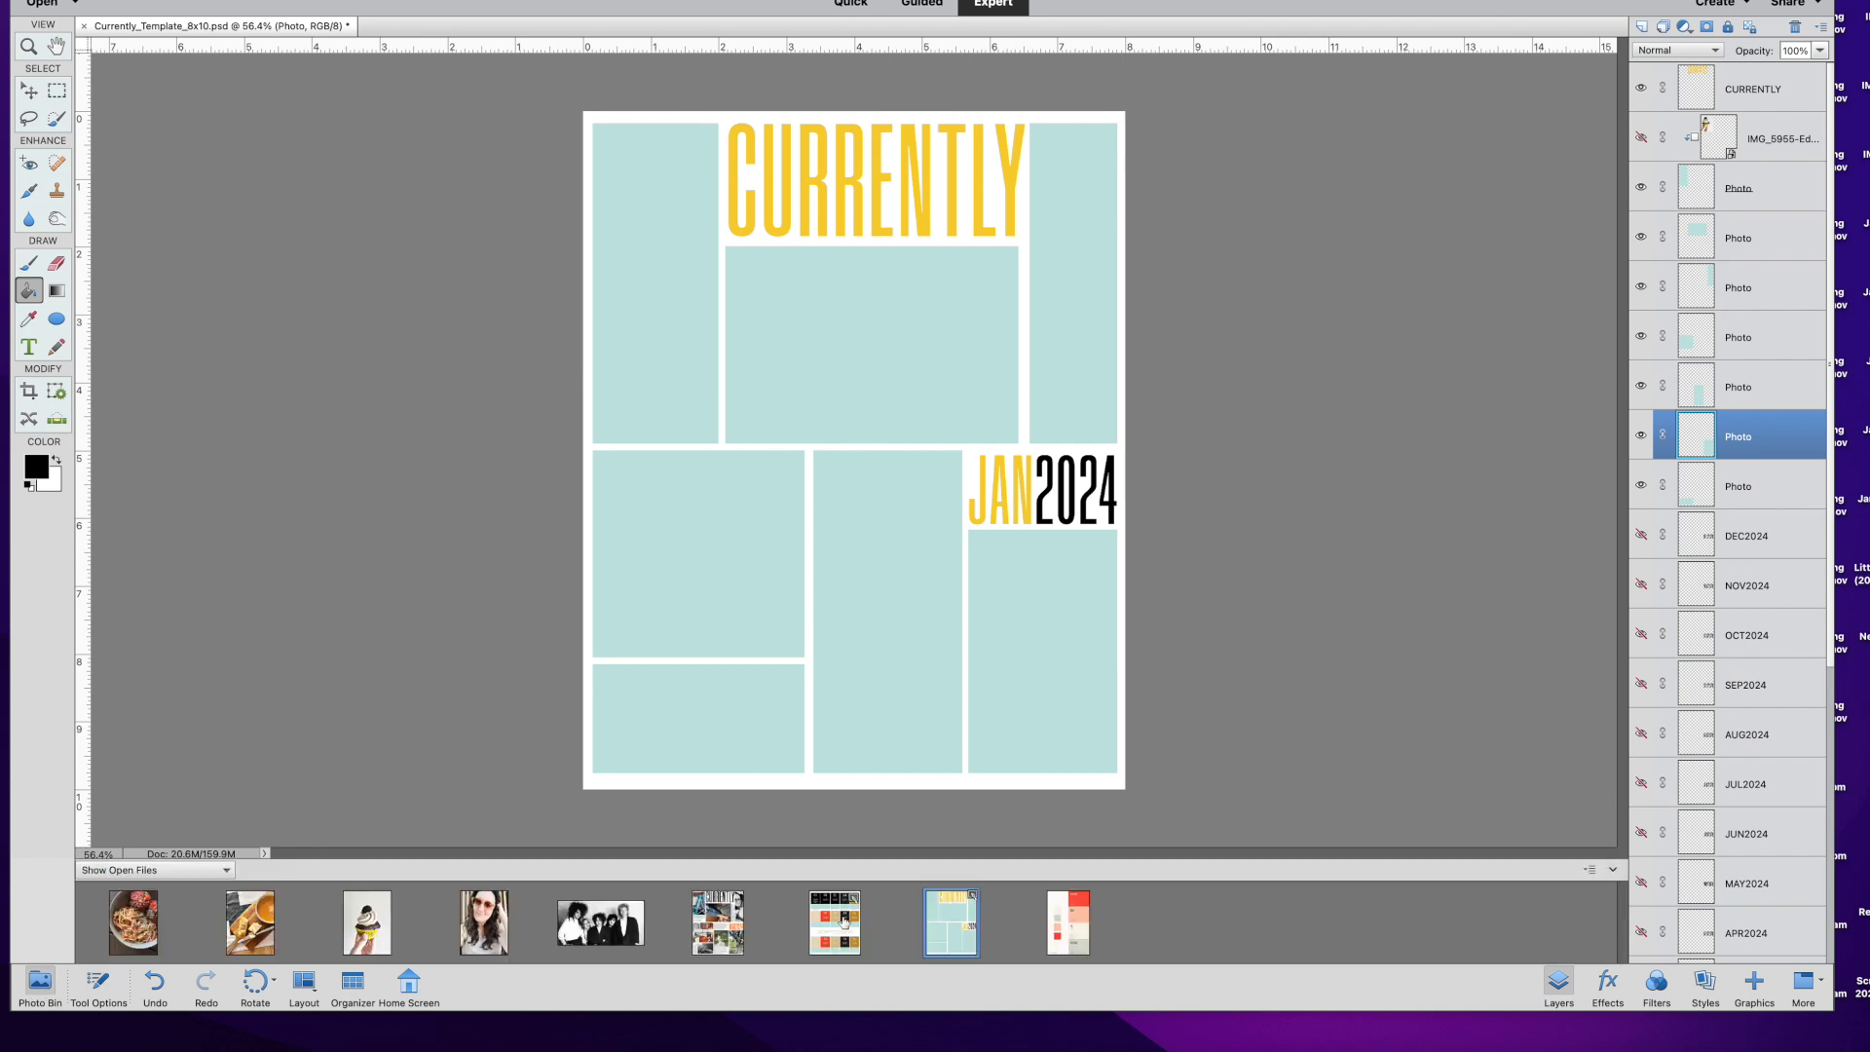
left_click(843, 923)
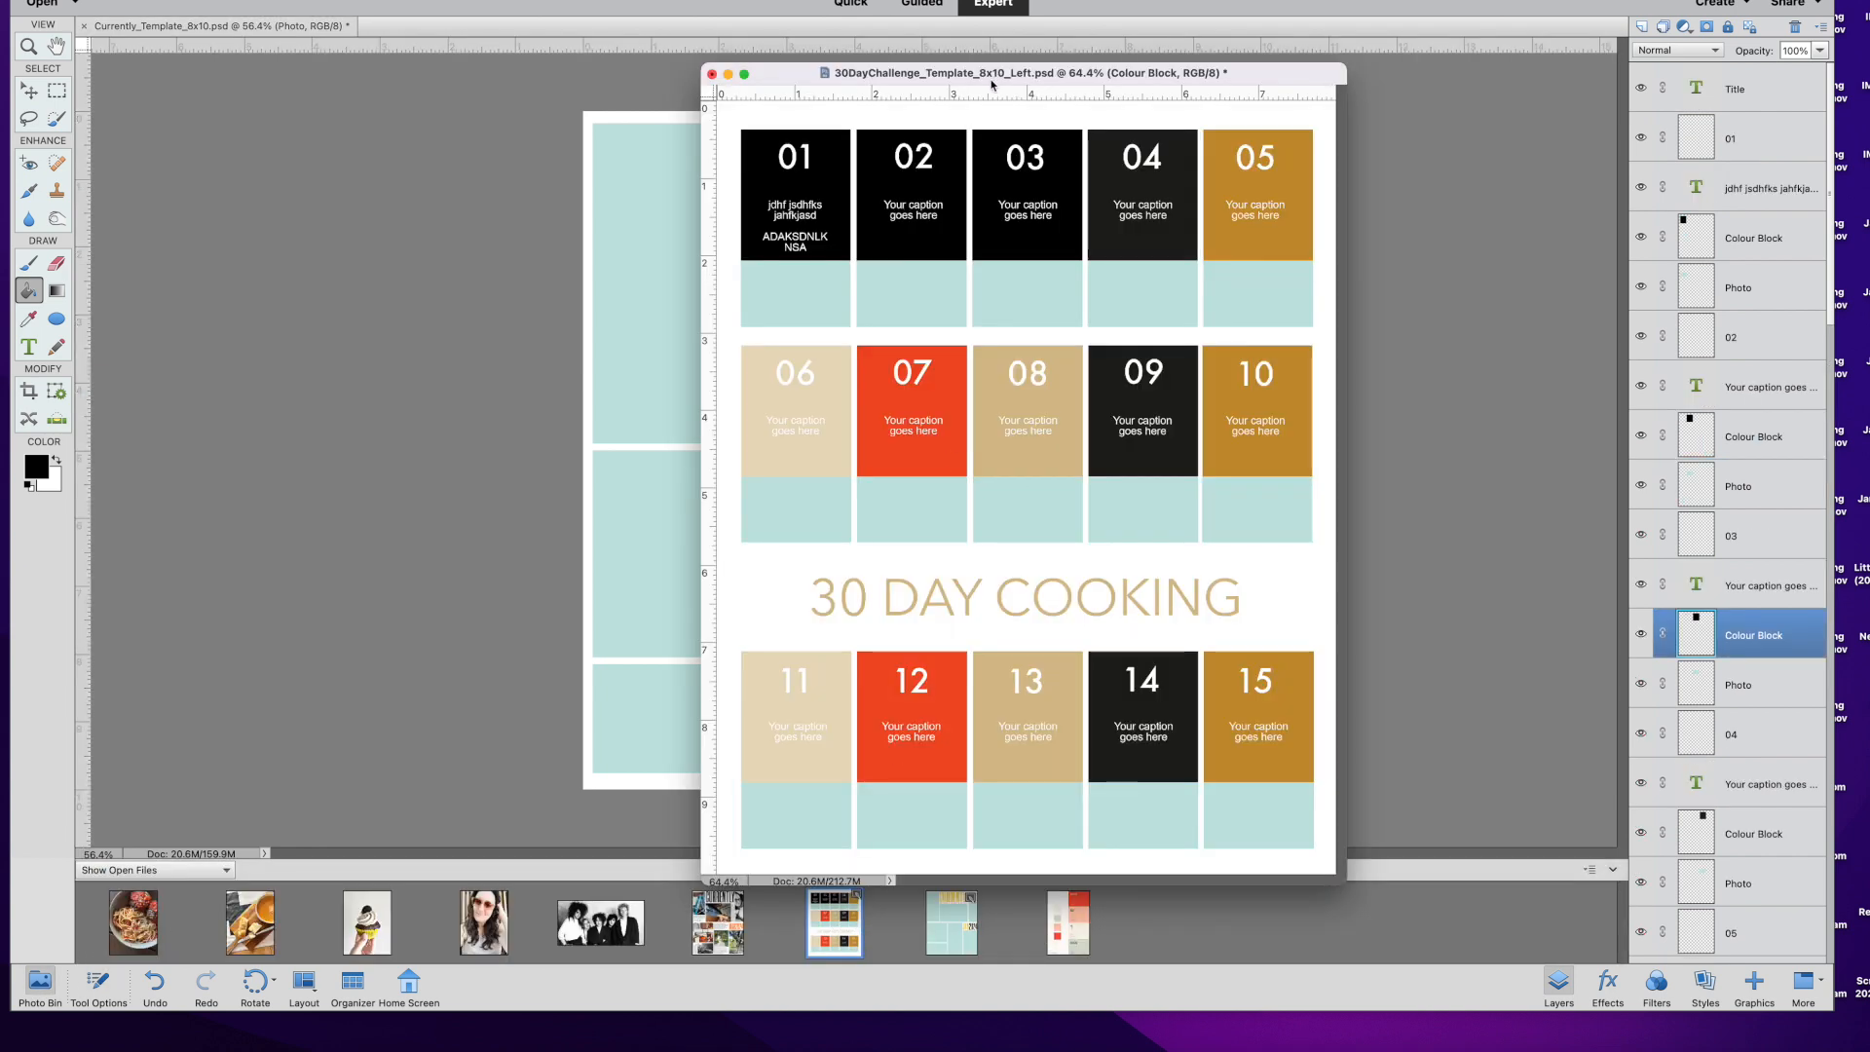
left_click(1071, 923)
left_click(673, 170)
left_click_drag(204, 34, 217, 105)
left_click(100, 99)
left_click(1012, 374)
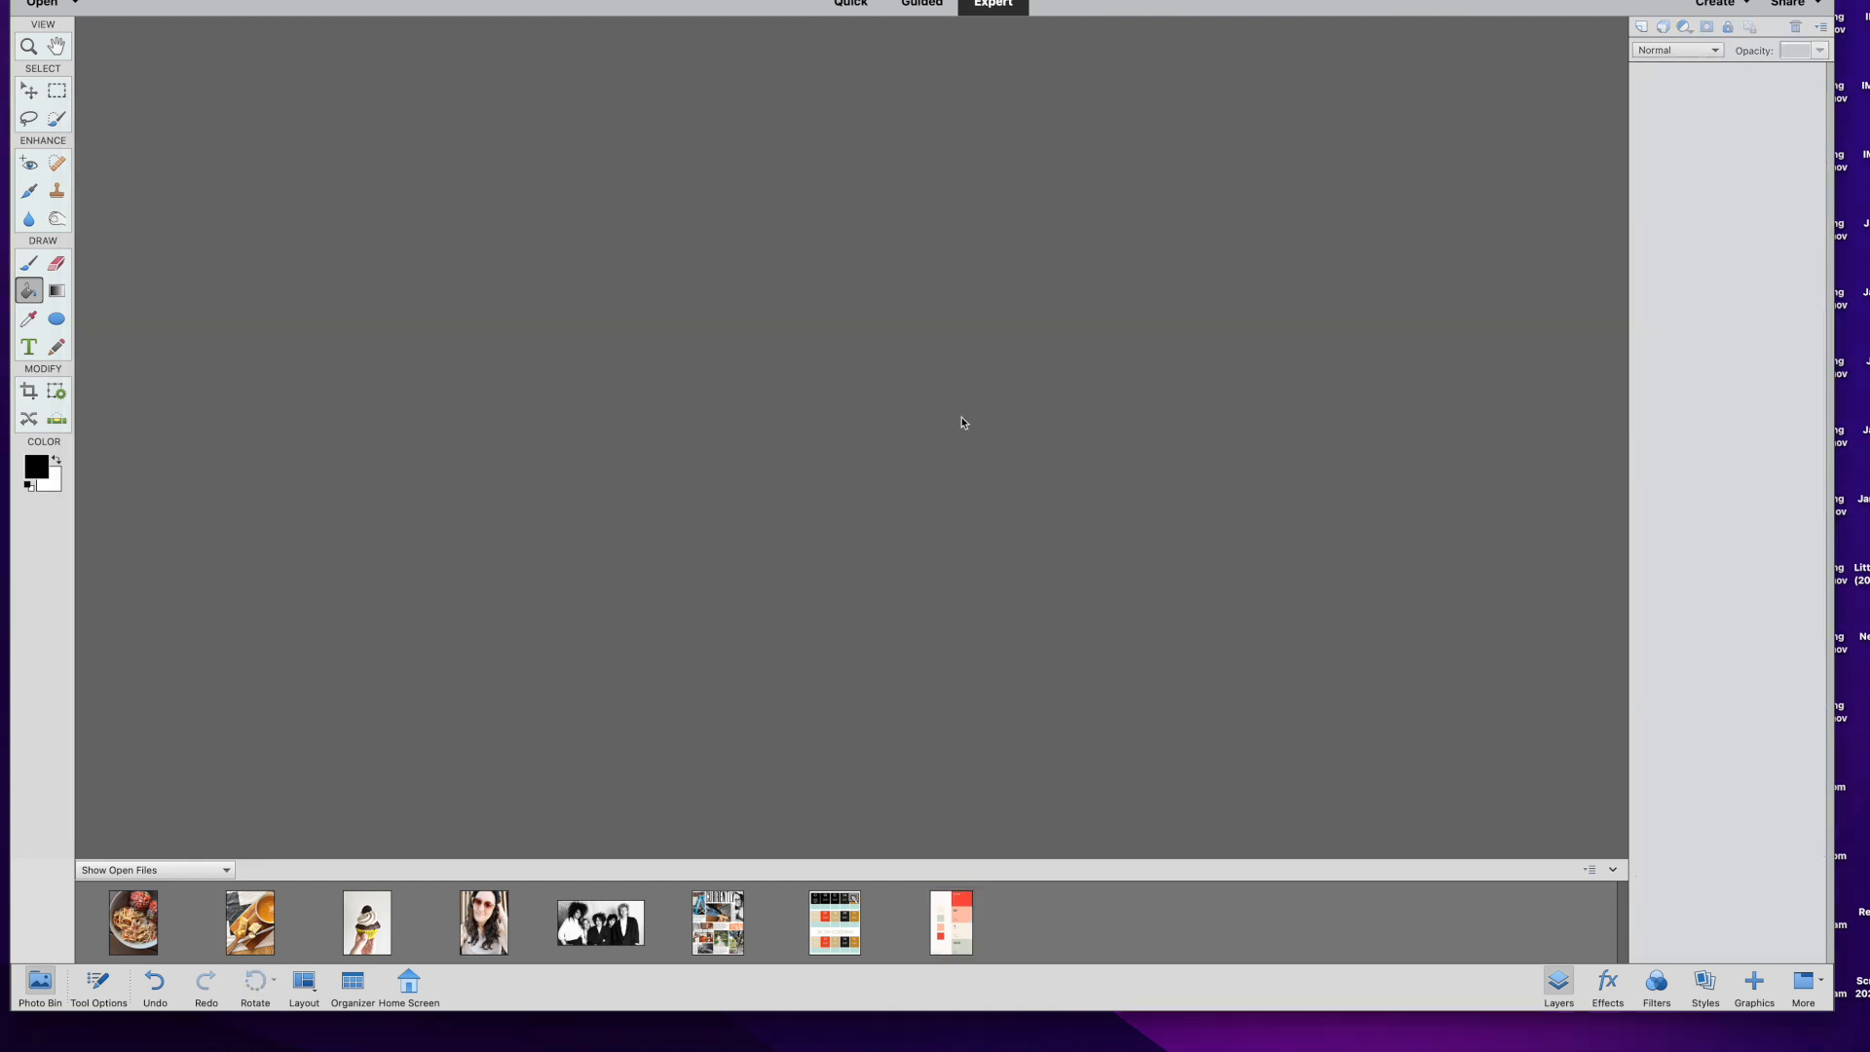
Bring the 30 Day Challenge template forward and arrange it side by side with the palette image.
left_click(835, 925)
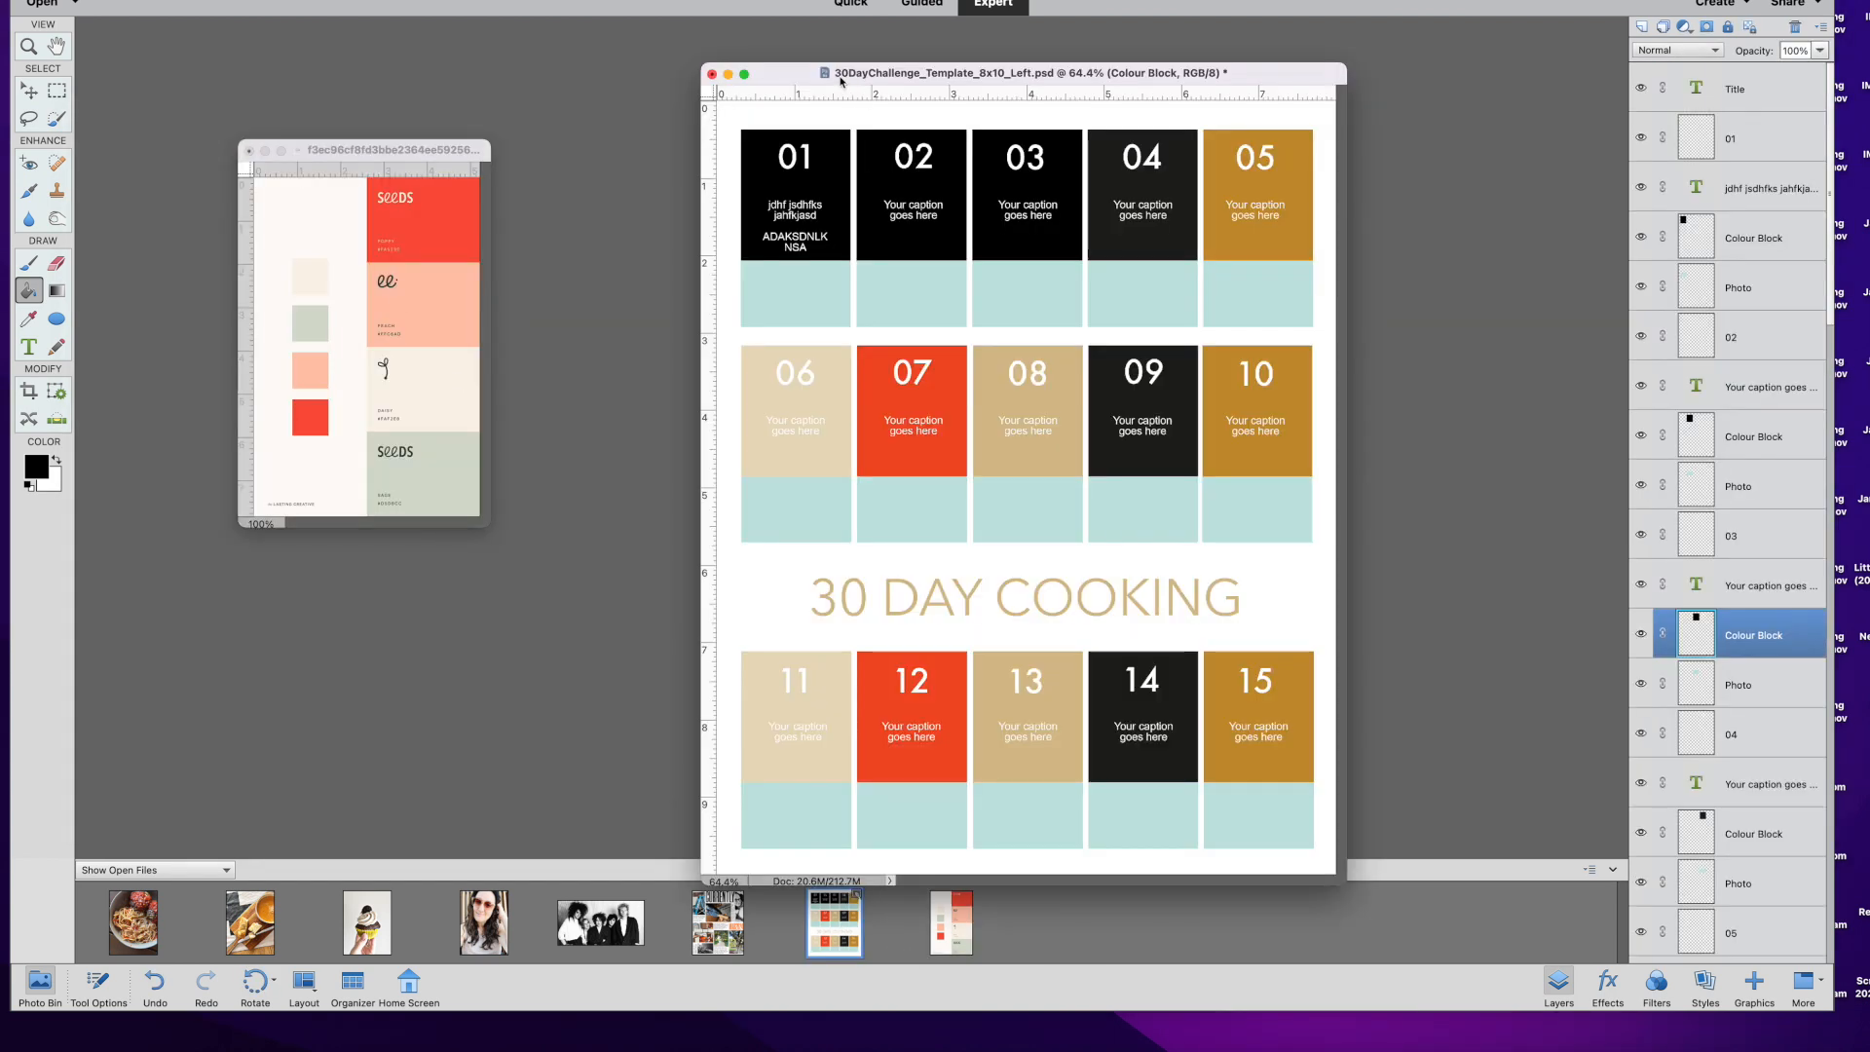
left_click_drag(863, 70, 792, 37)
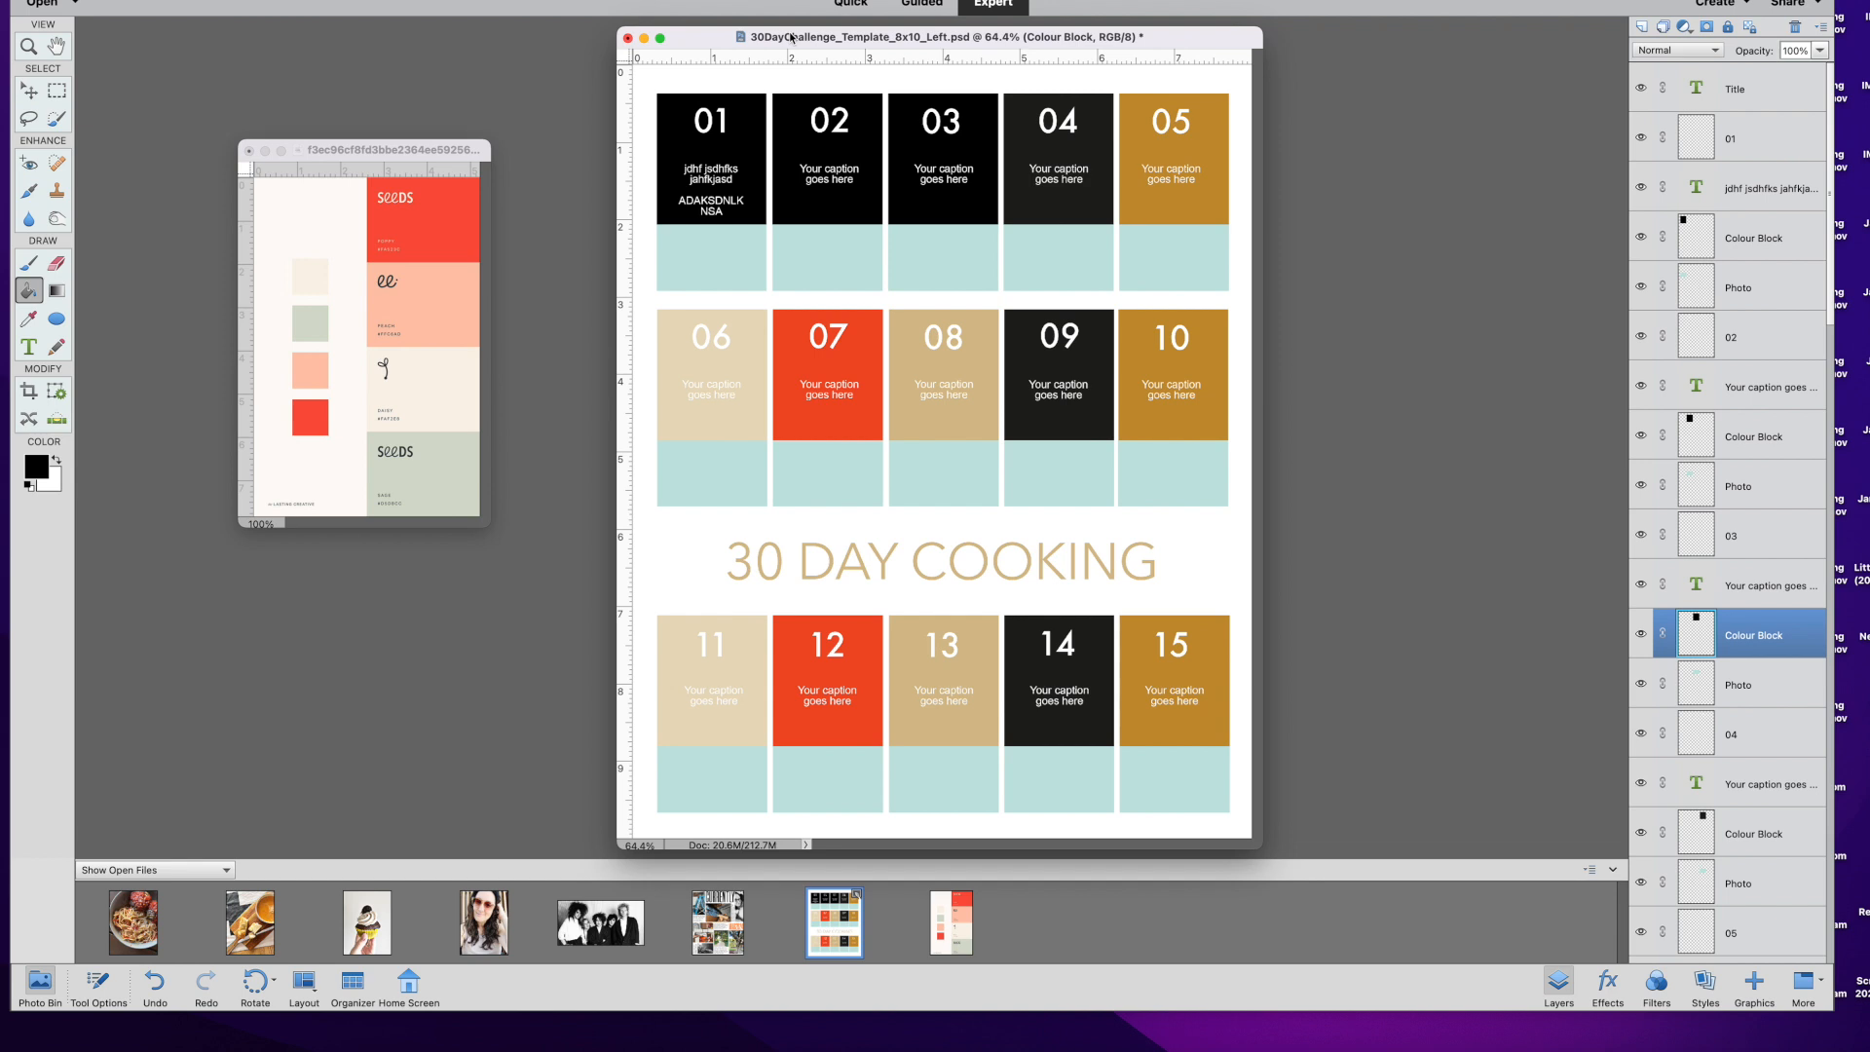
left_click_drag(432, 151, 477, 44)
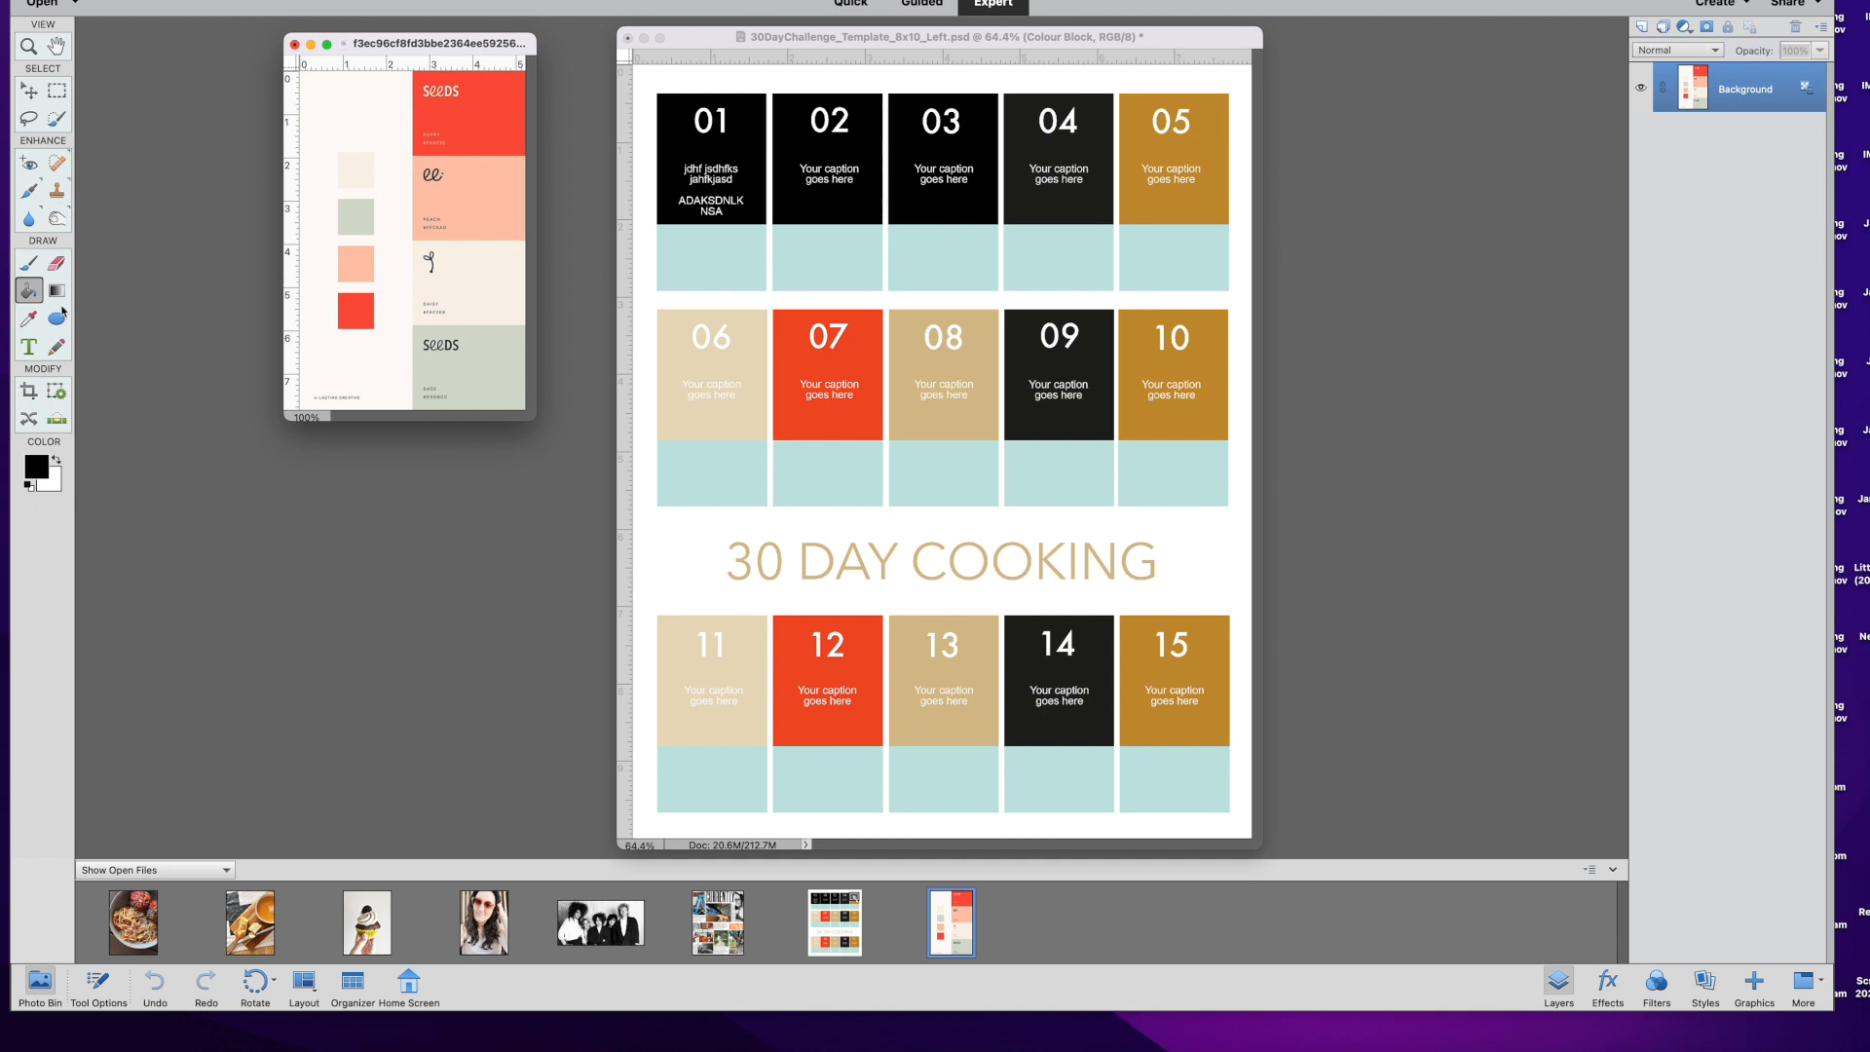
Sample the peach colour from the palette image and fill the colour block of box 01 with it.
left_click(30, 320)
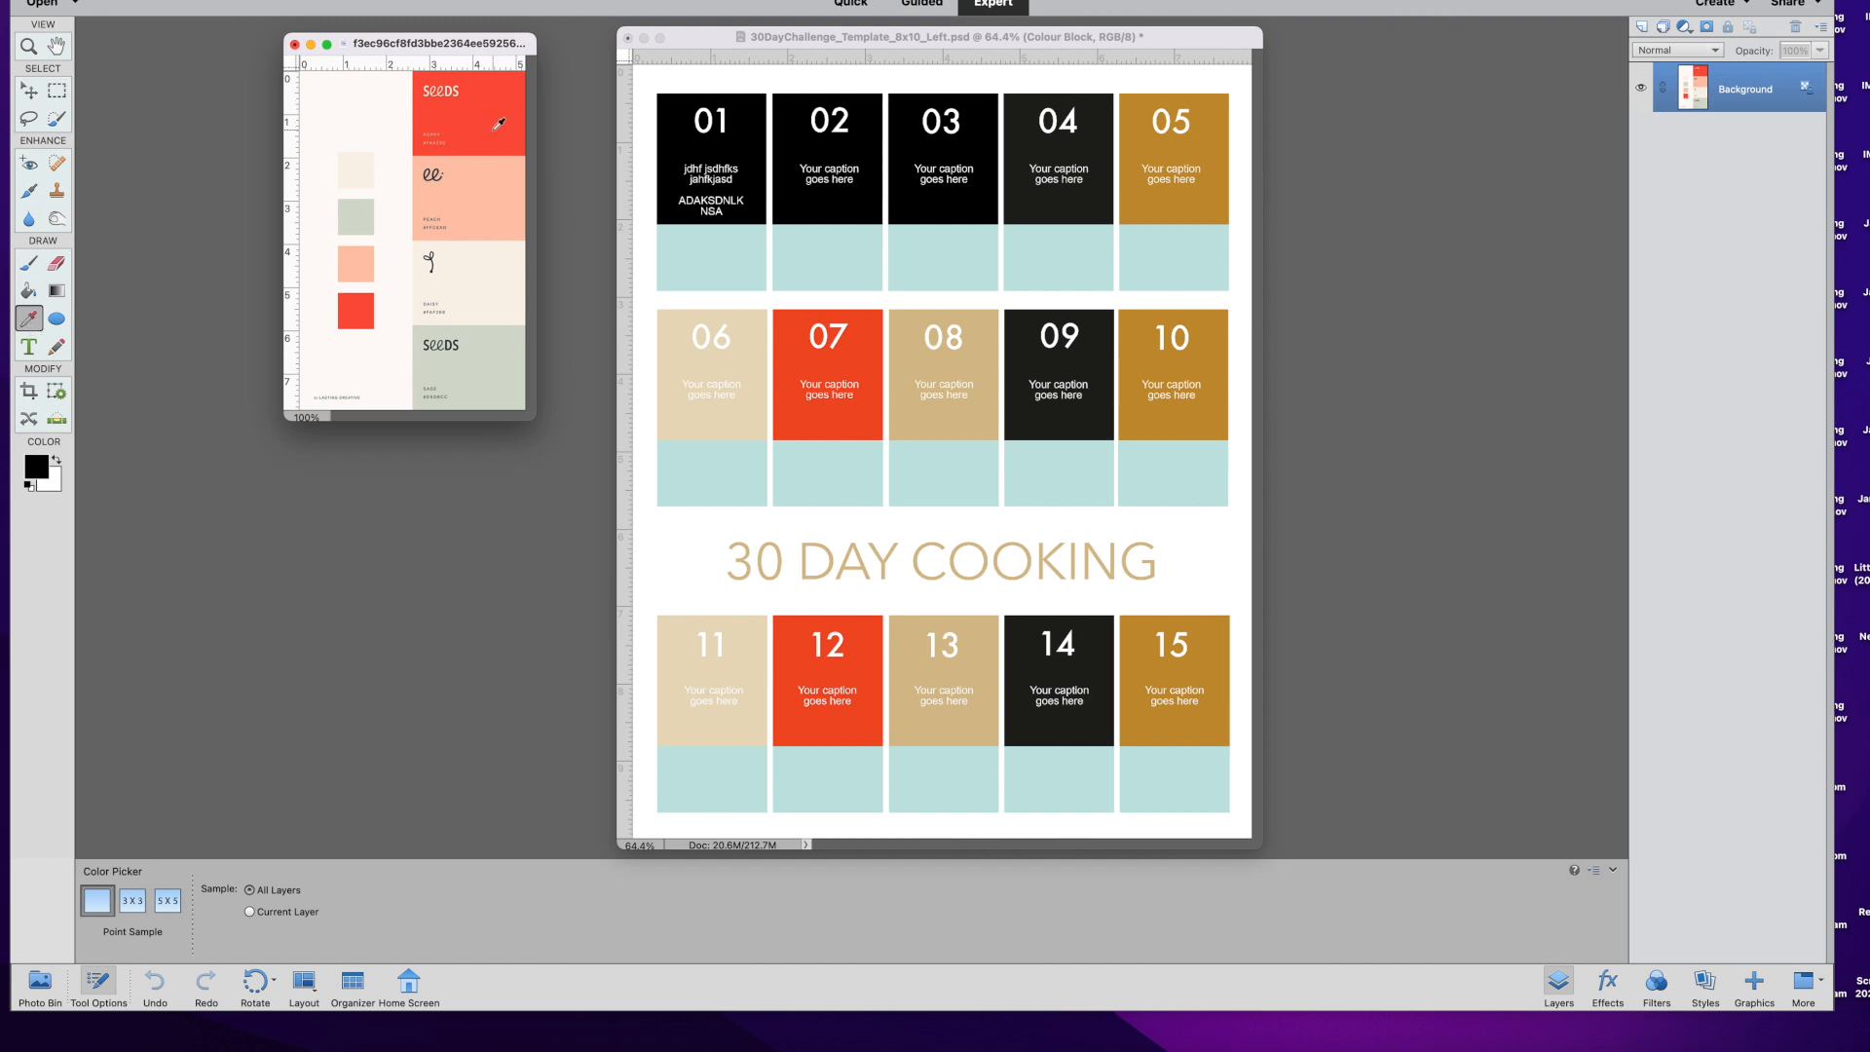
left_click(486, 202)
left_click(32, 90)
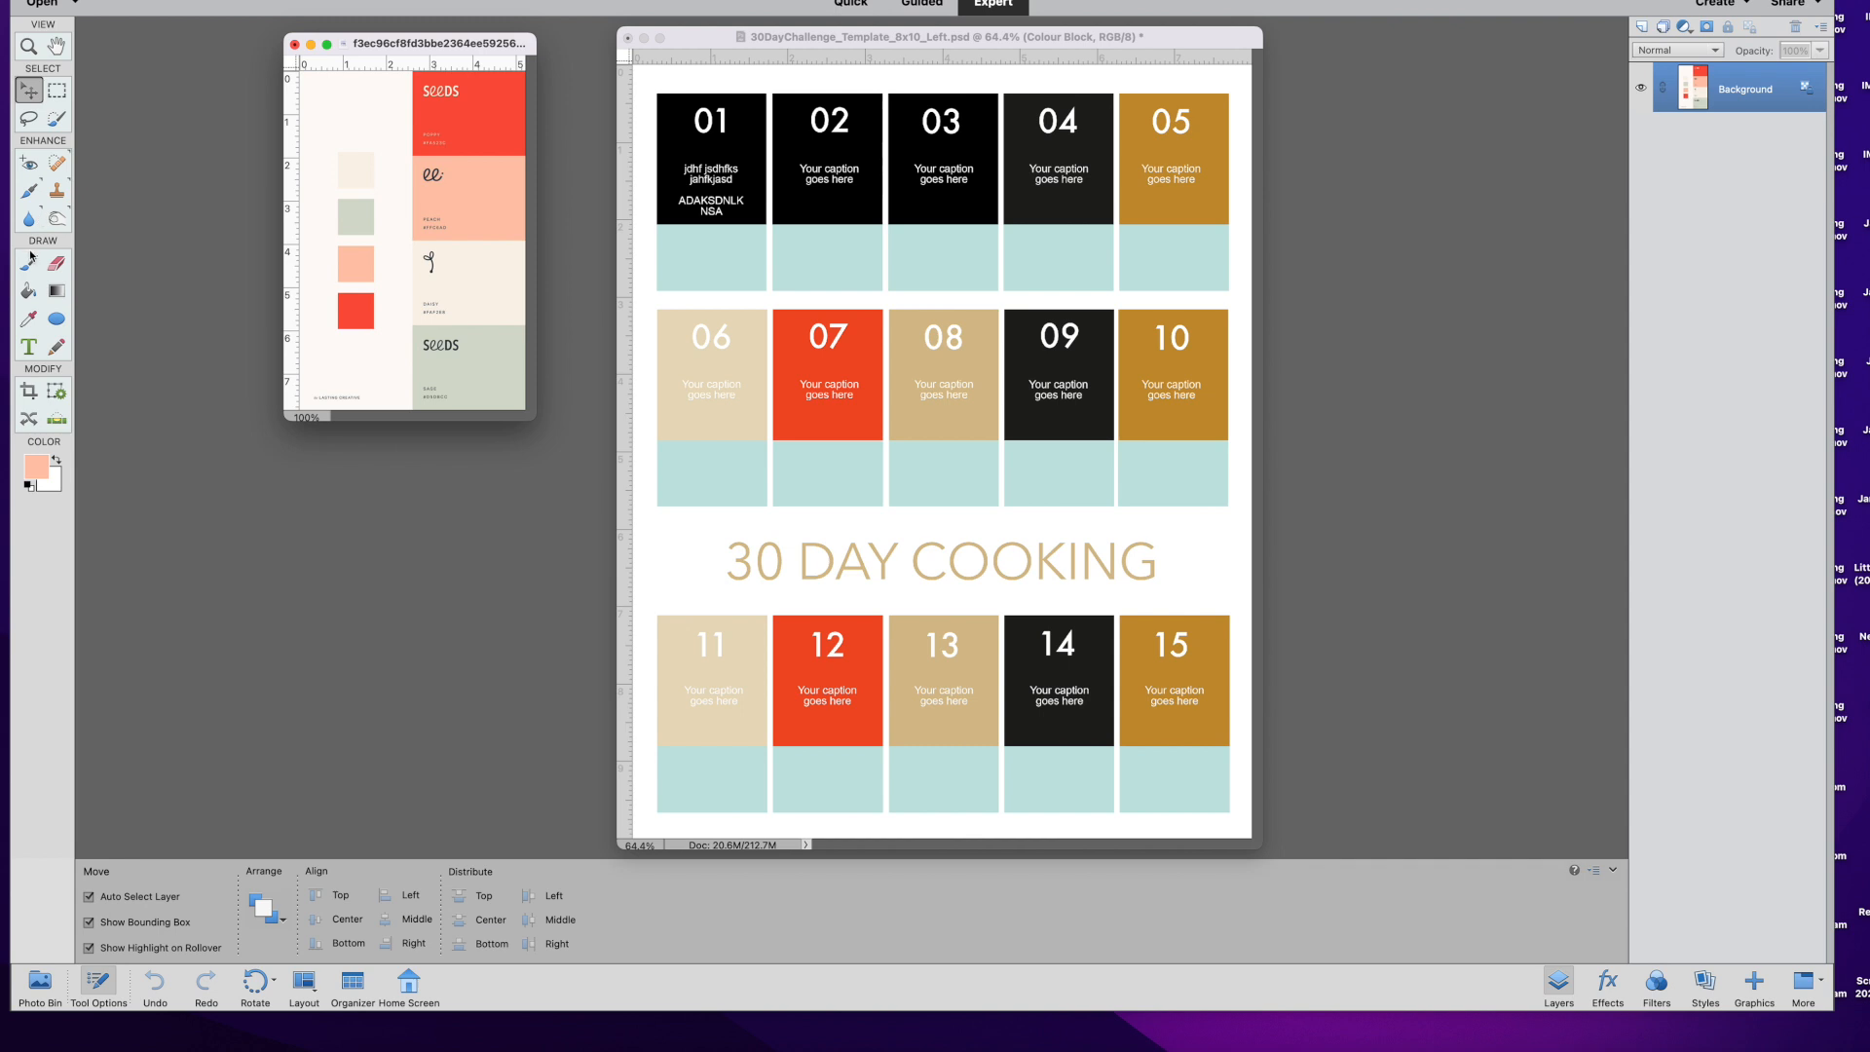
left_click(692, 151)
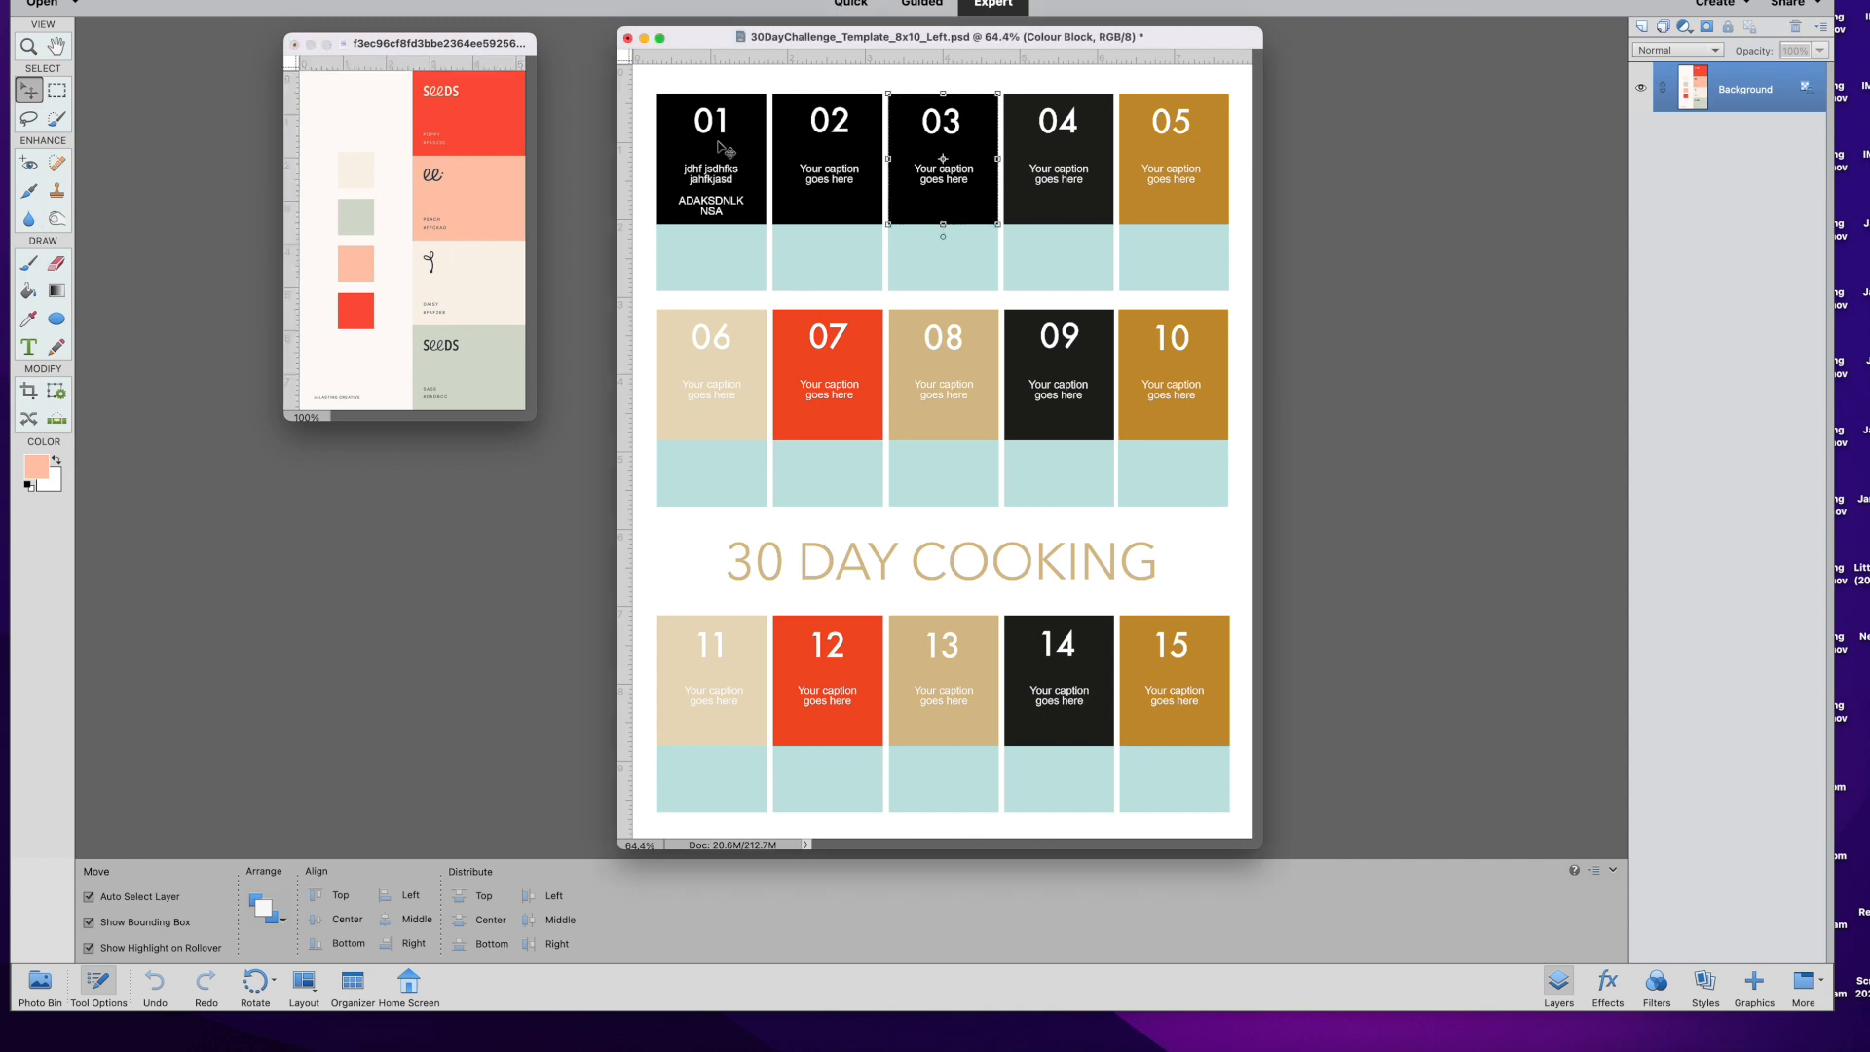
left_click(33, 295)
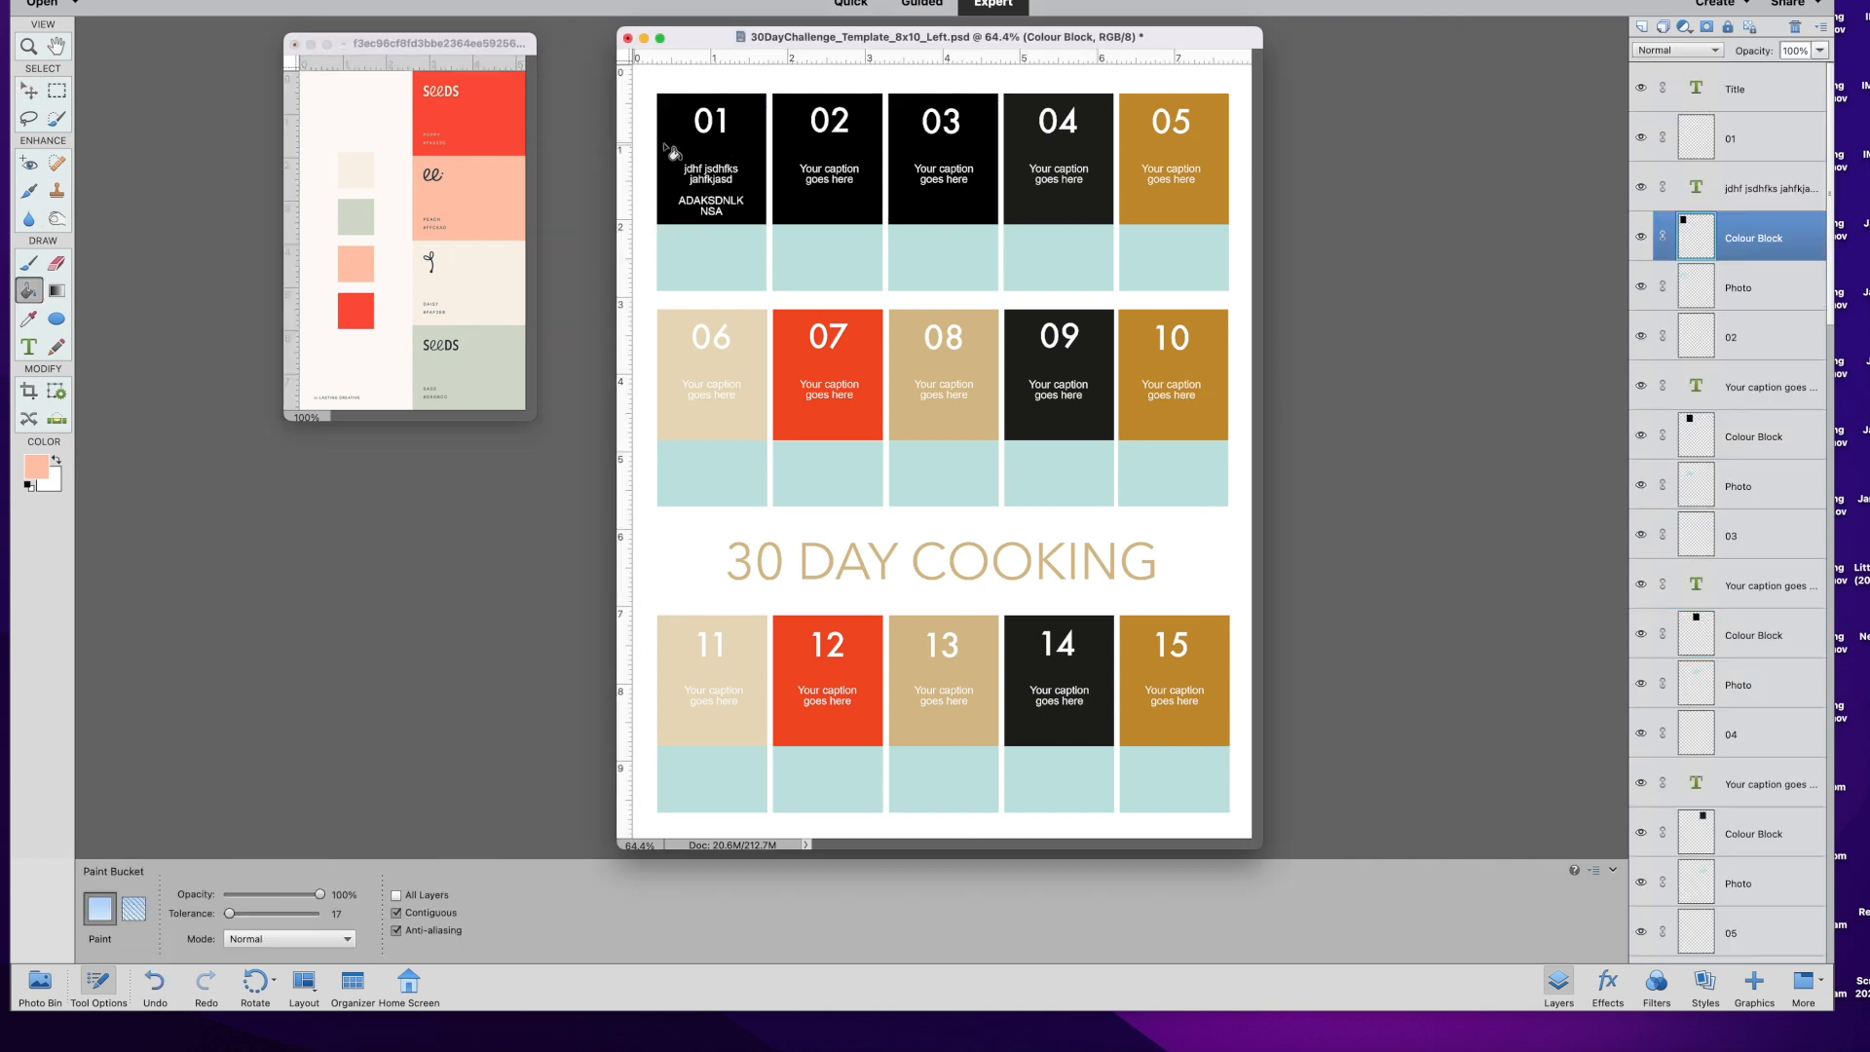
left_click(693, 148)
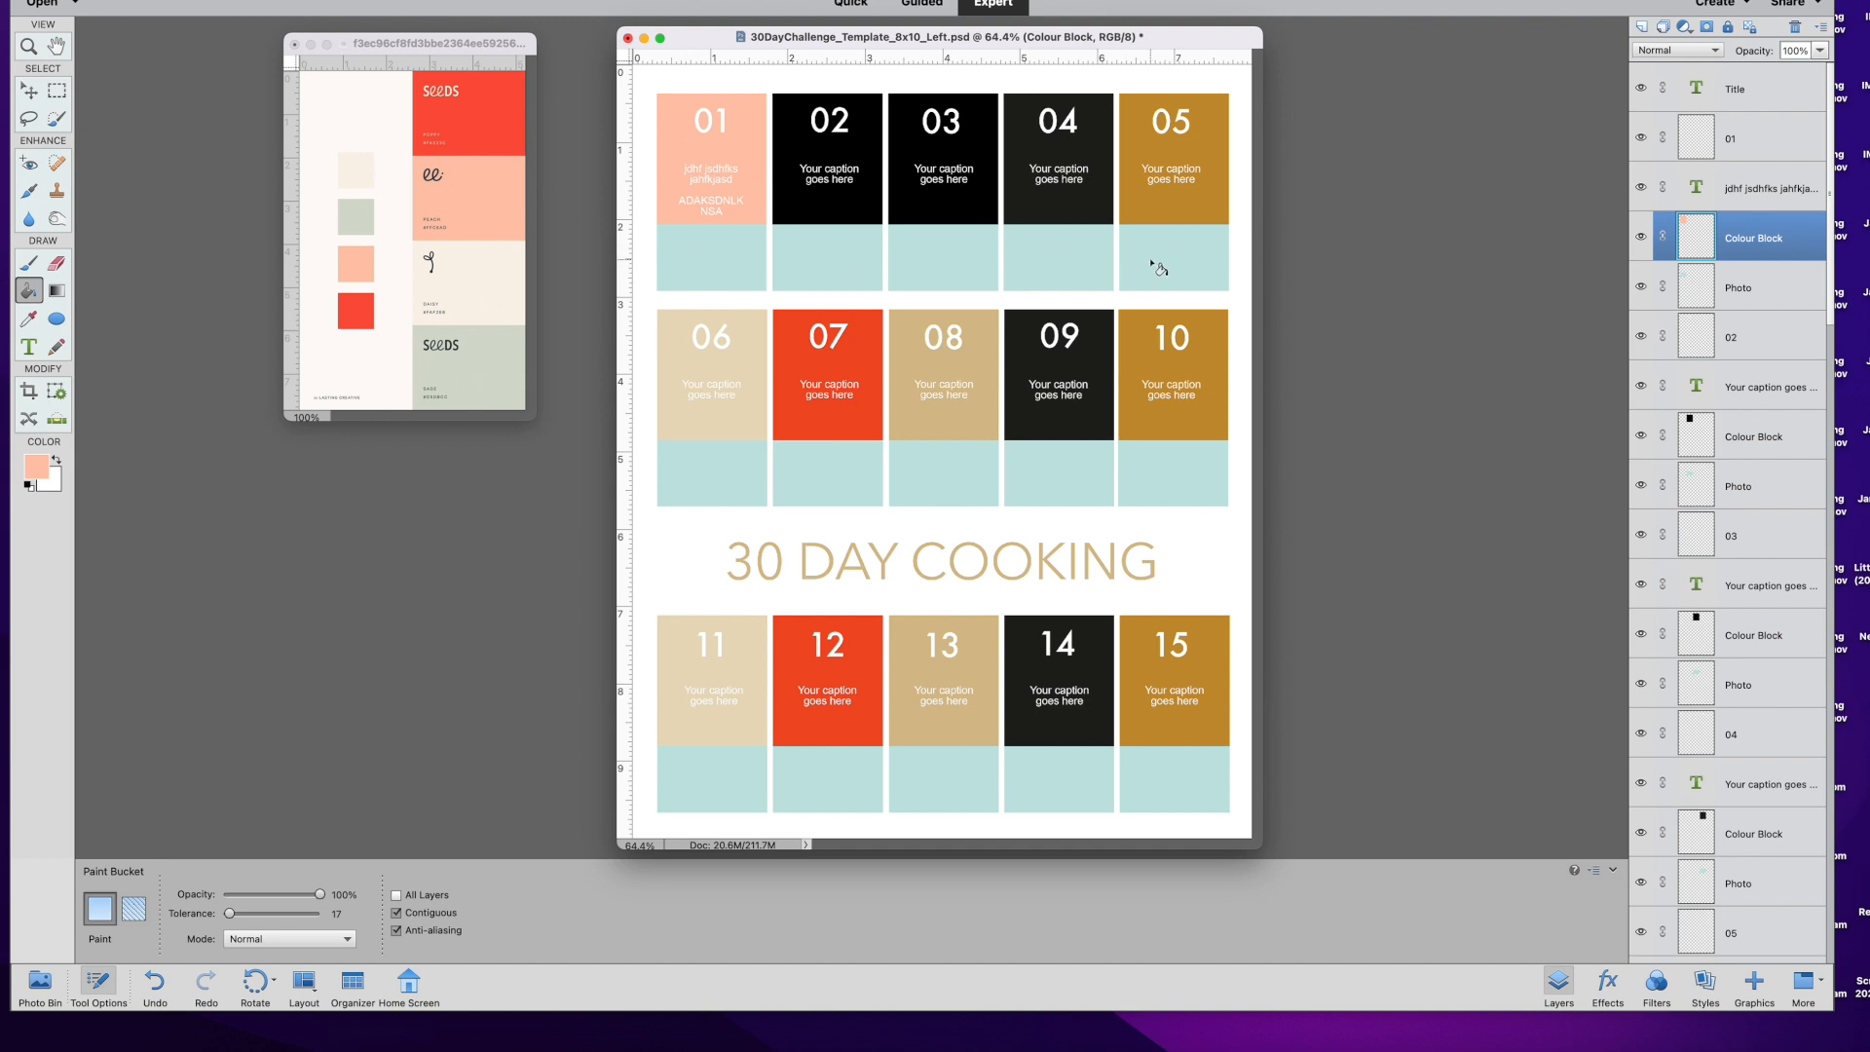
left_click(39, 90)
left_click(823, 209)
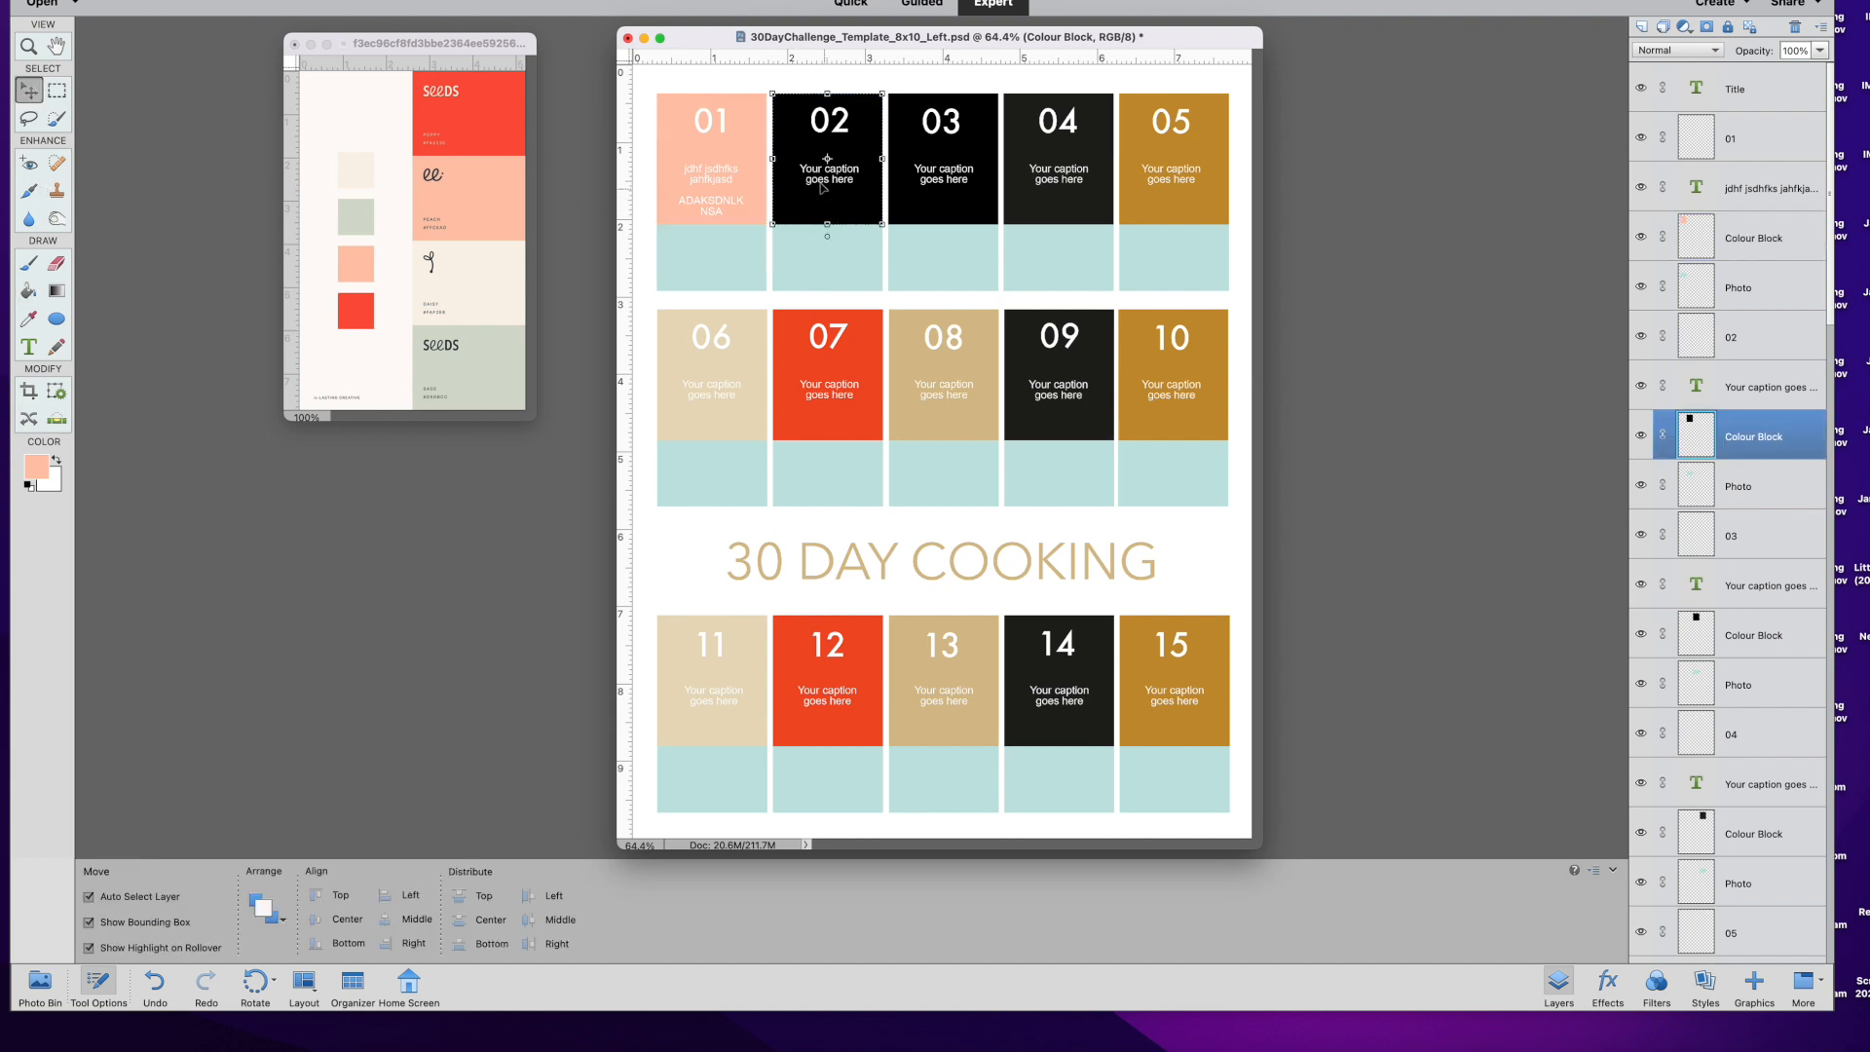
left_click(750, 146)
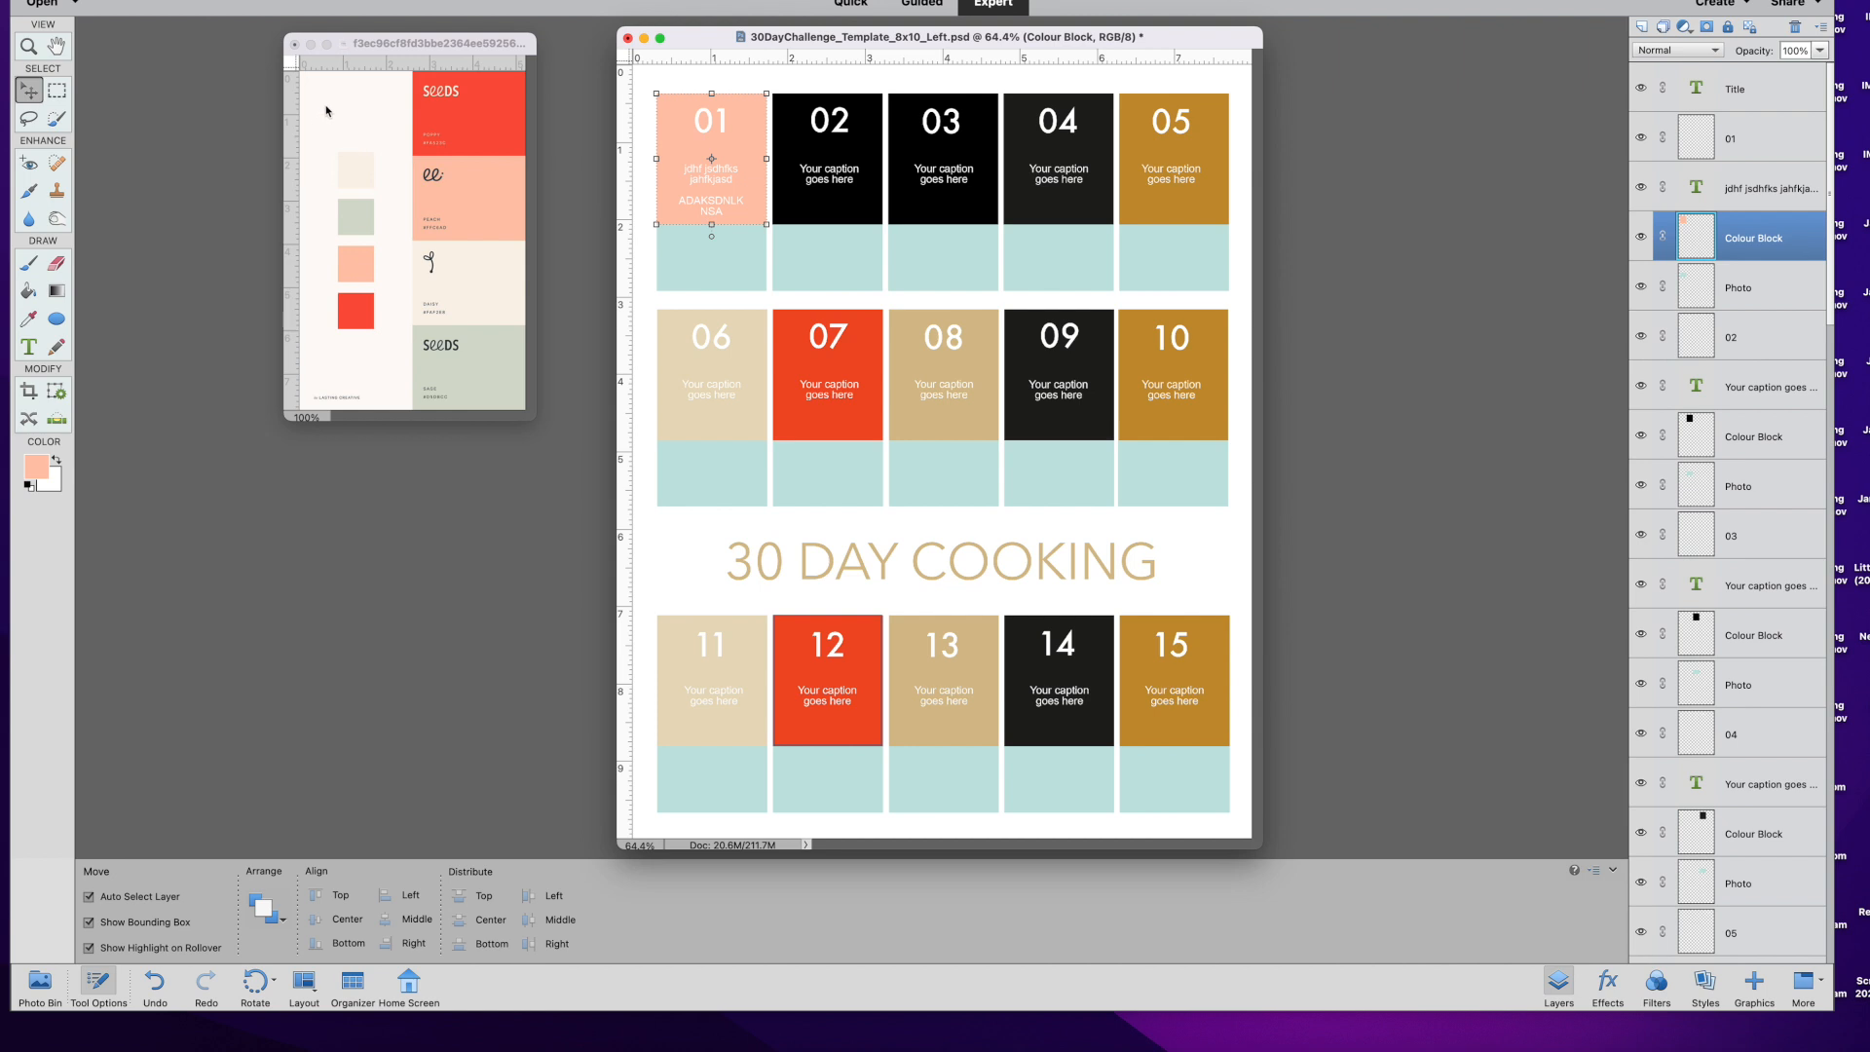
Dismiss the palette image window and dock the 30 Day Challenge template back into the workspace.
left_click(316, 51)
left_click(311, 45)
left_click_drag(823, 37, 777, 28)
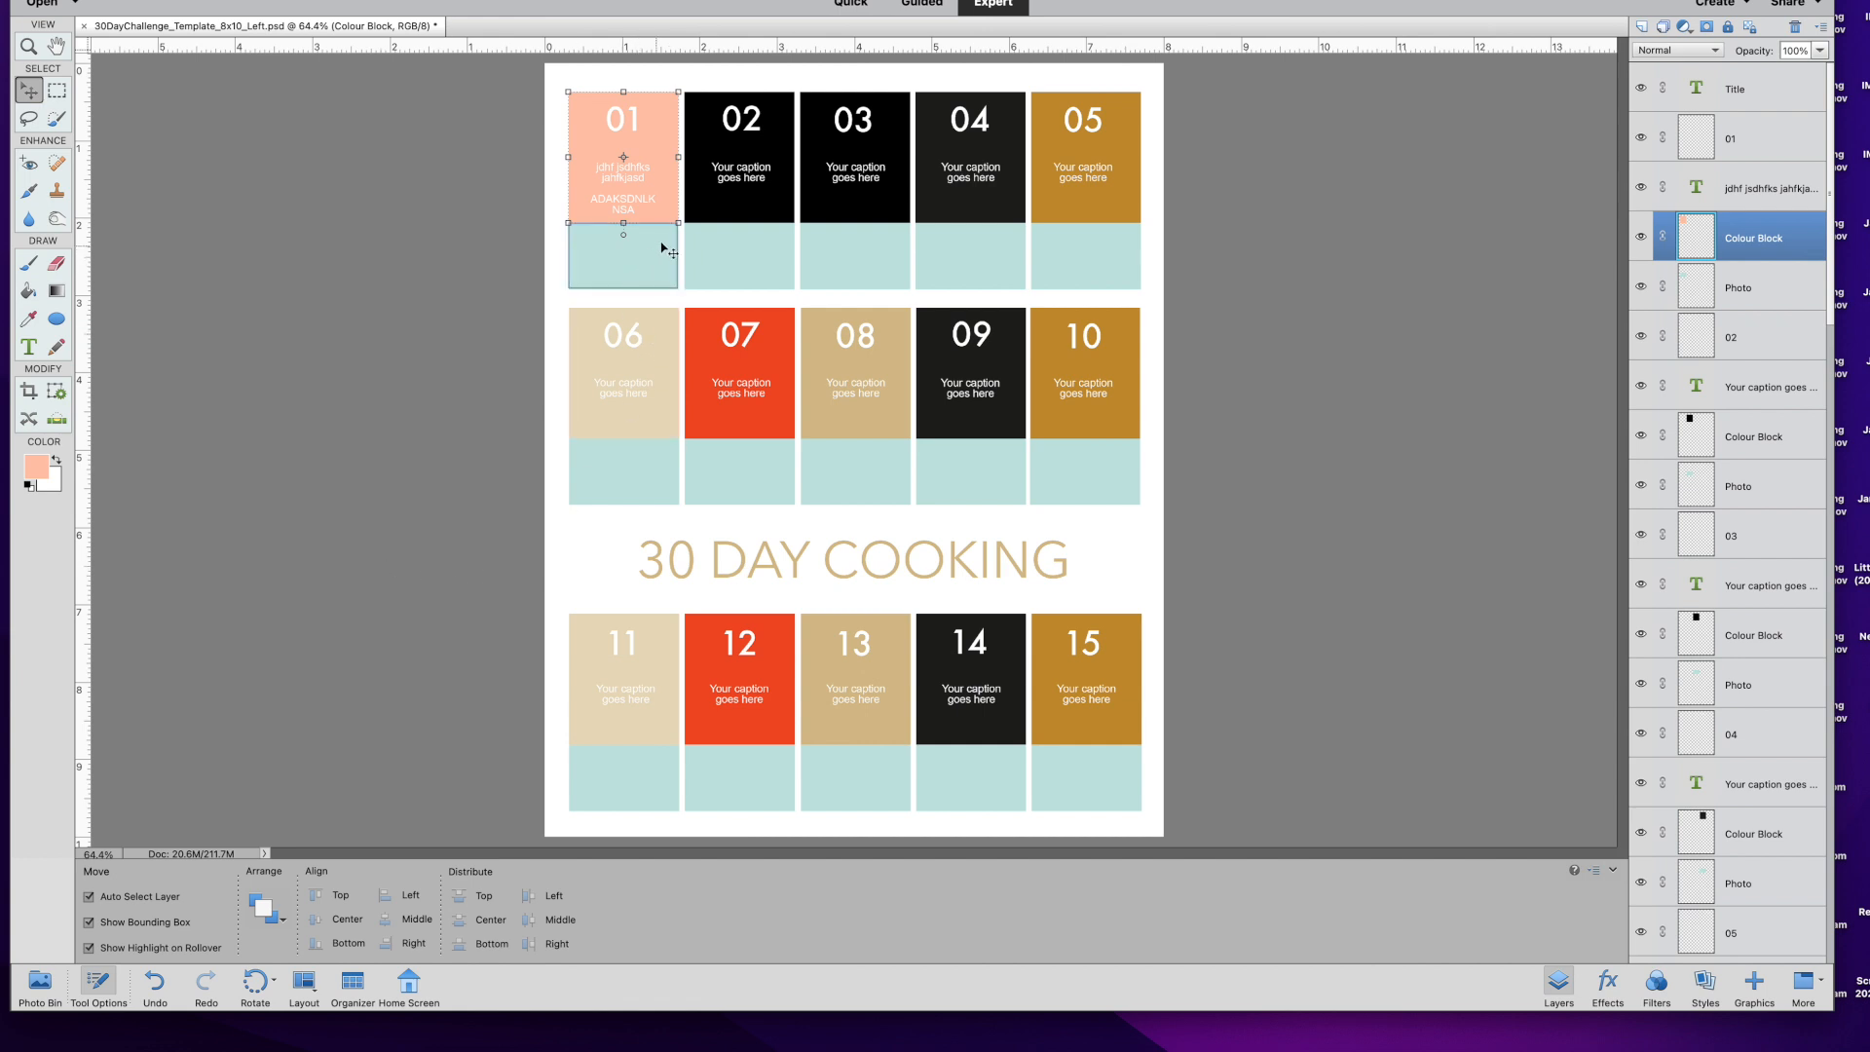
left_click(731, 200)
left_click(845, 204)
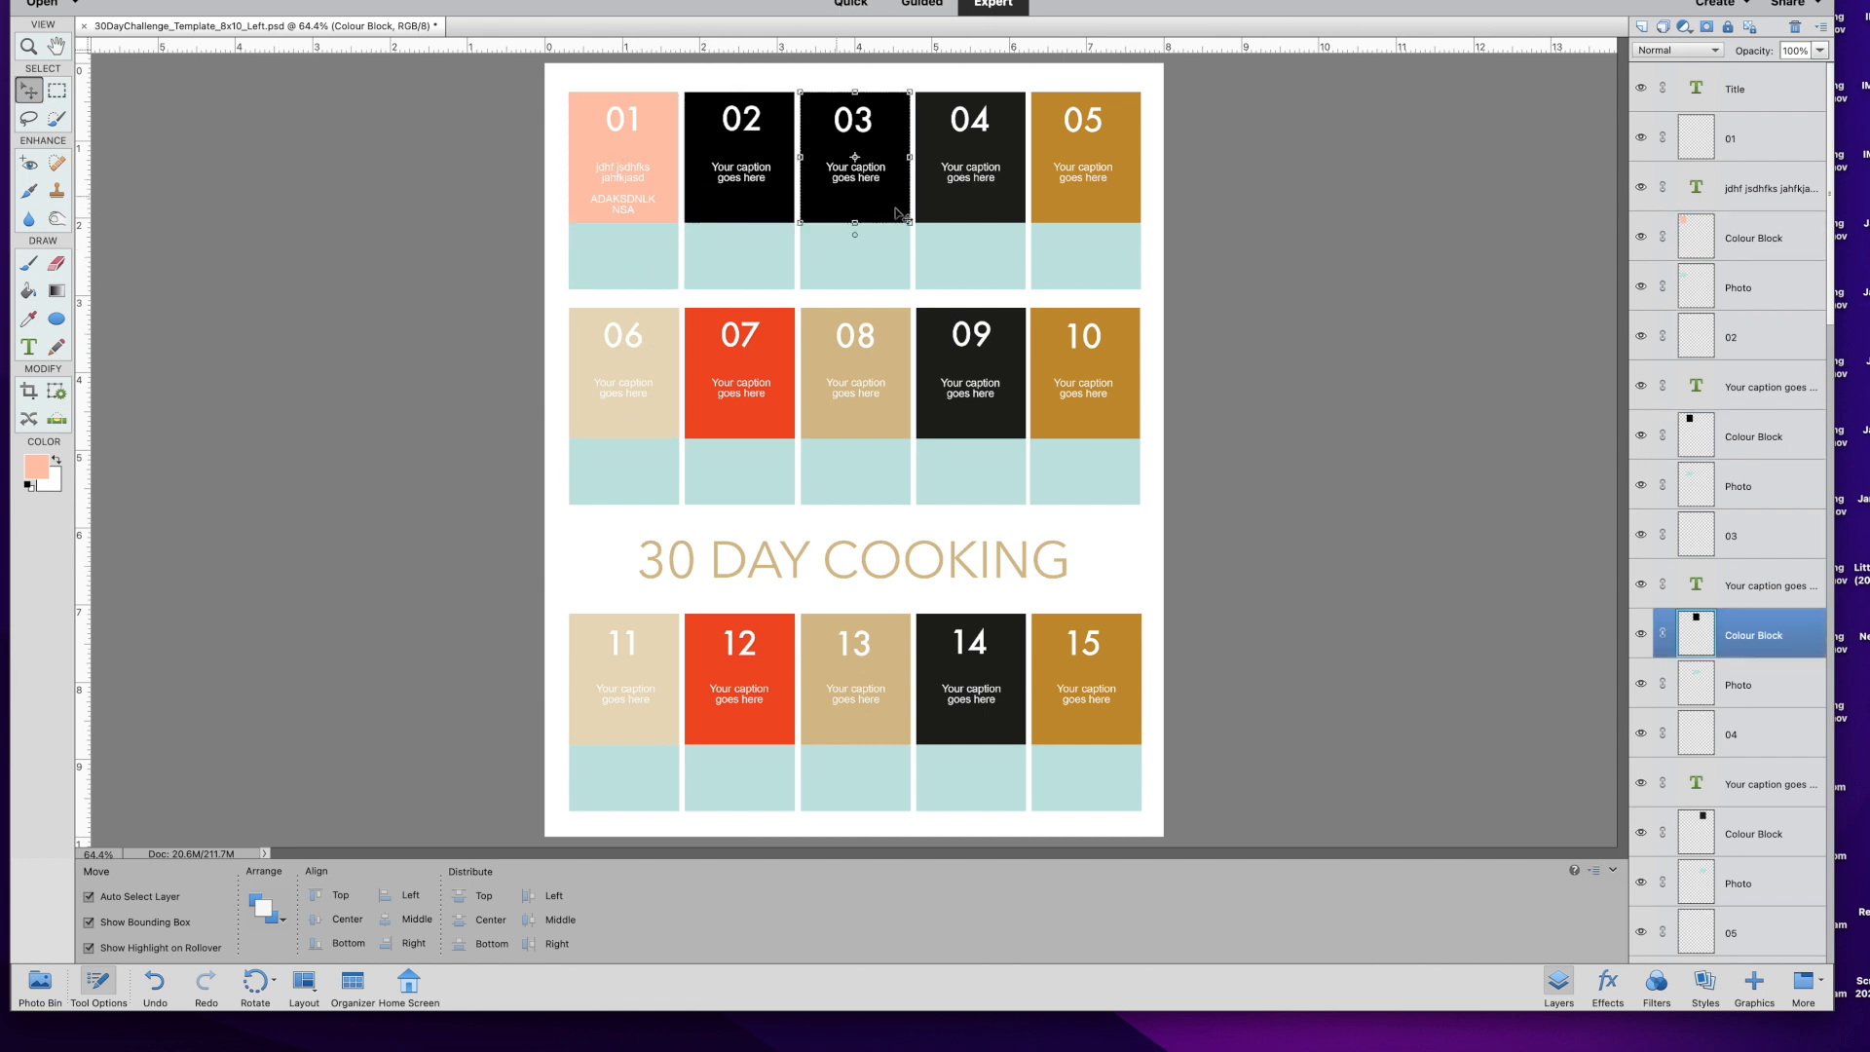
left_click(869, 265)
left_click(739, 265)
left_click(650, 263)
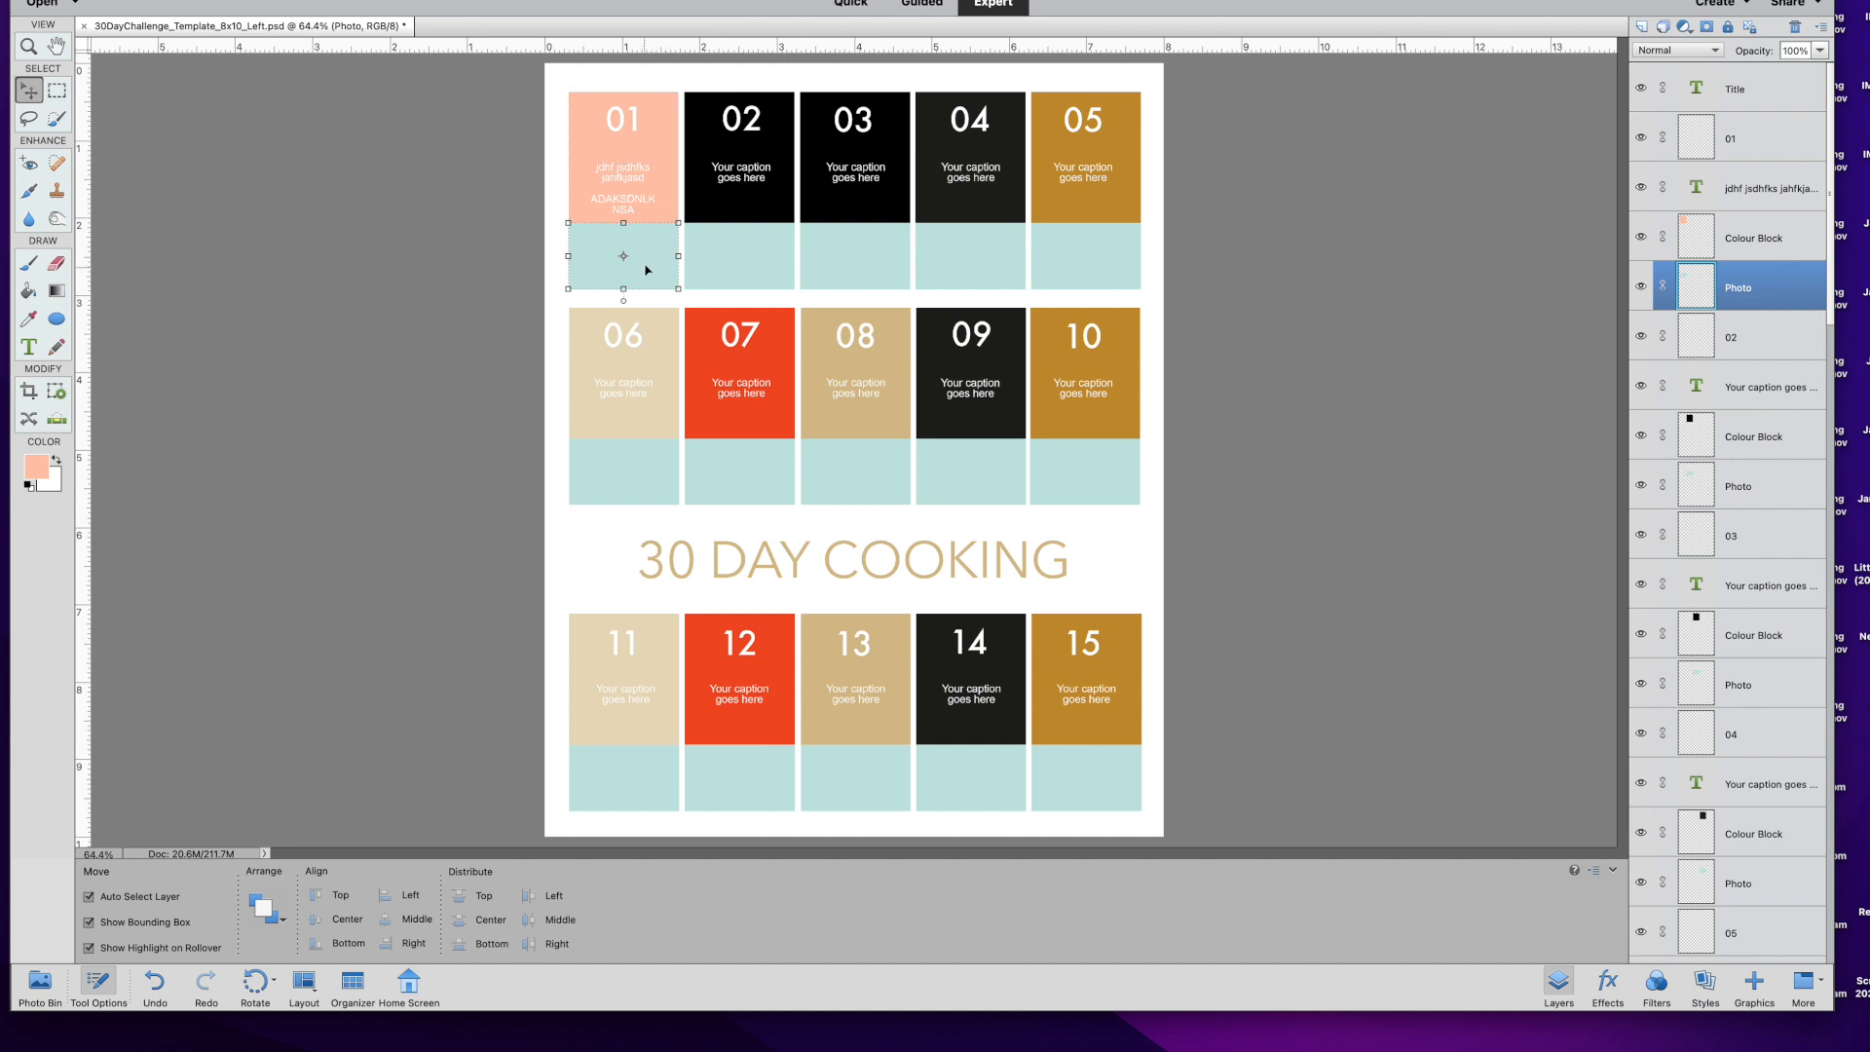
left_click(743, 260)
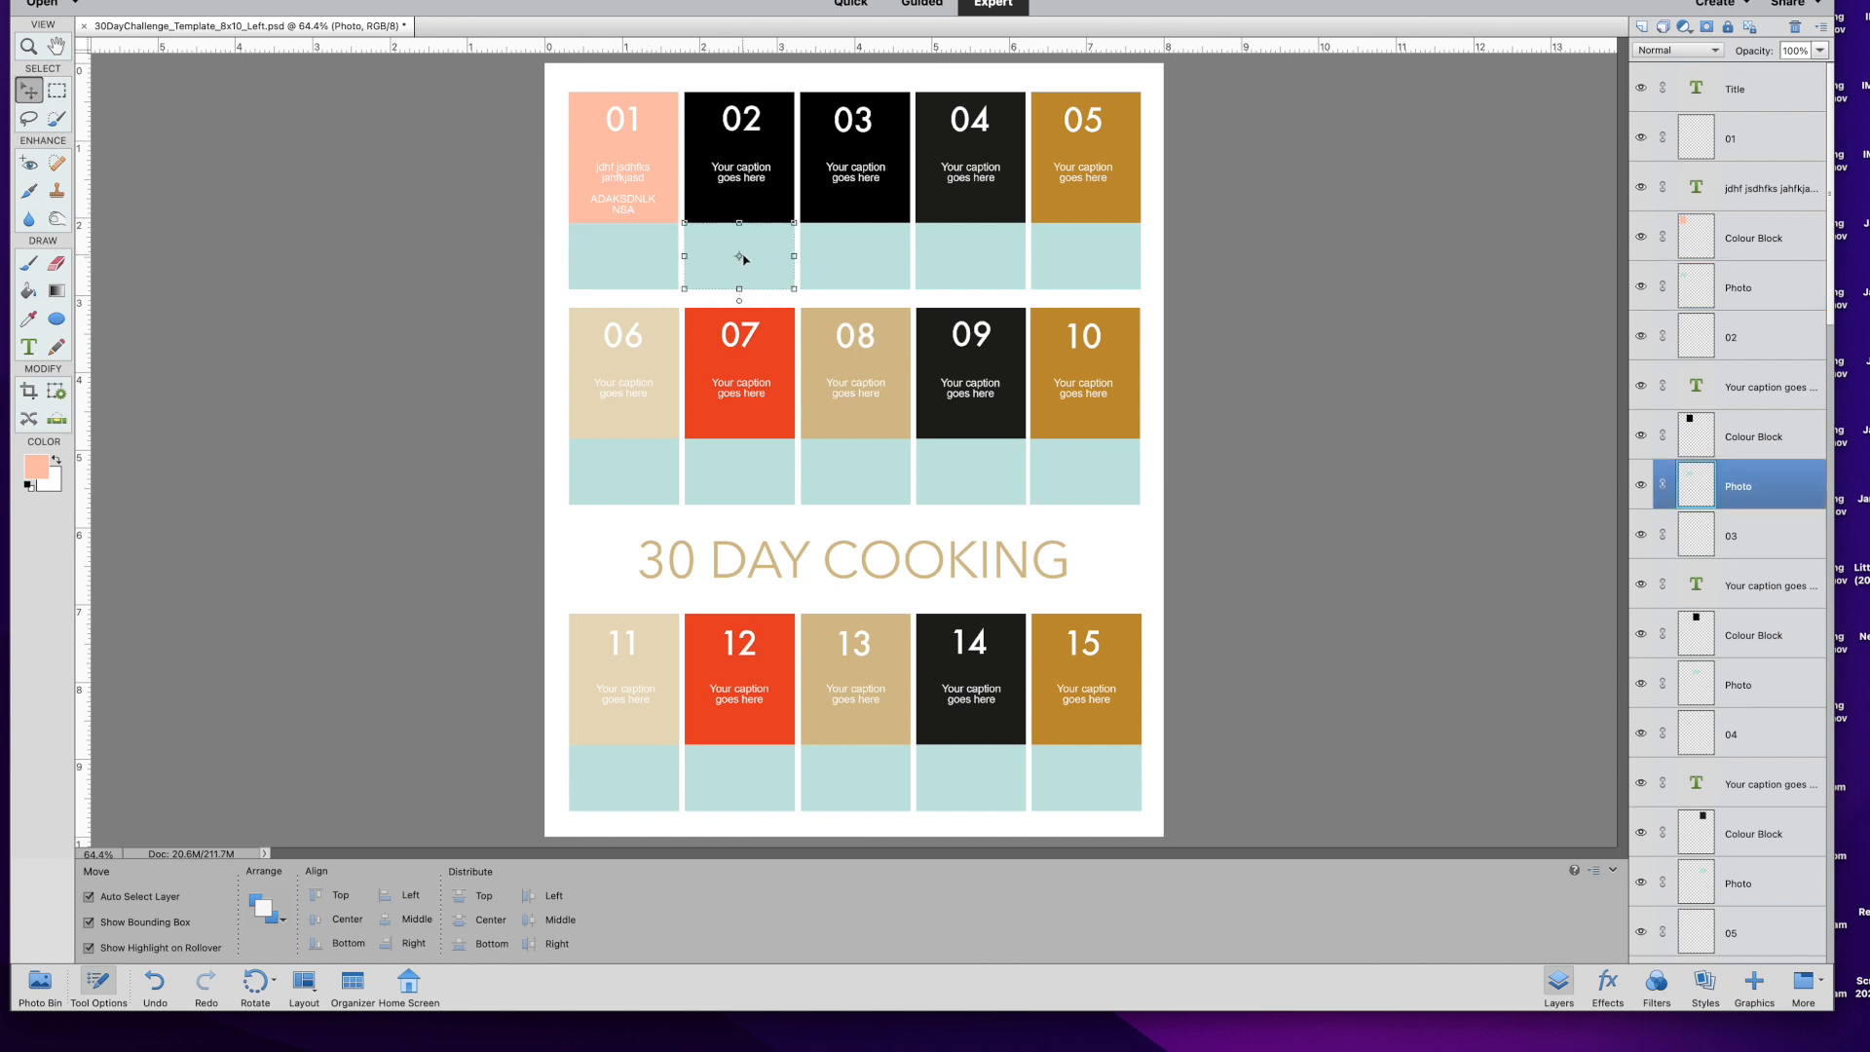
Move the caption text of box 02 from its black colour block down onto the teal strip below.
left_click(723, 209)
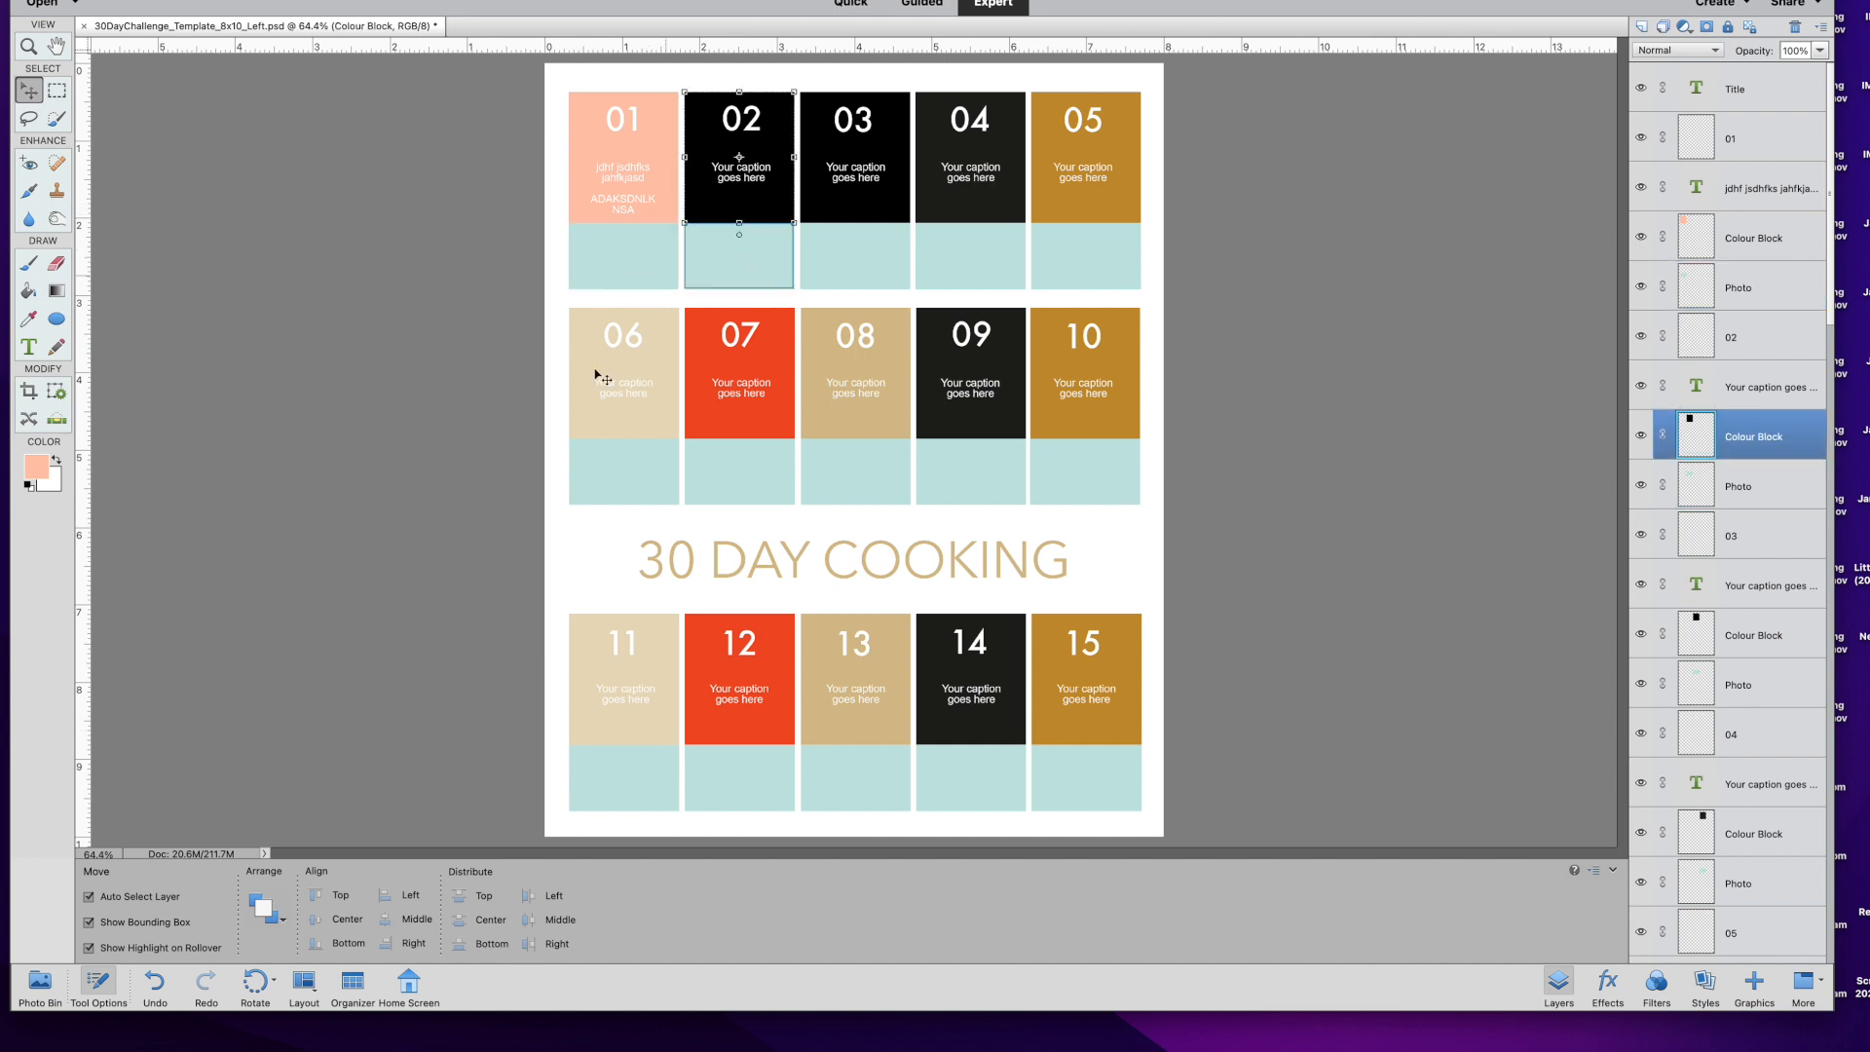
left_click(38, 981)
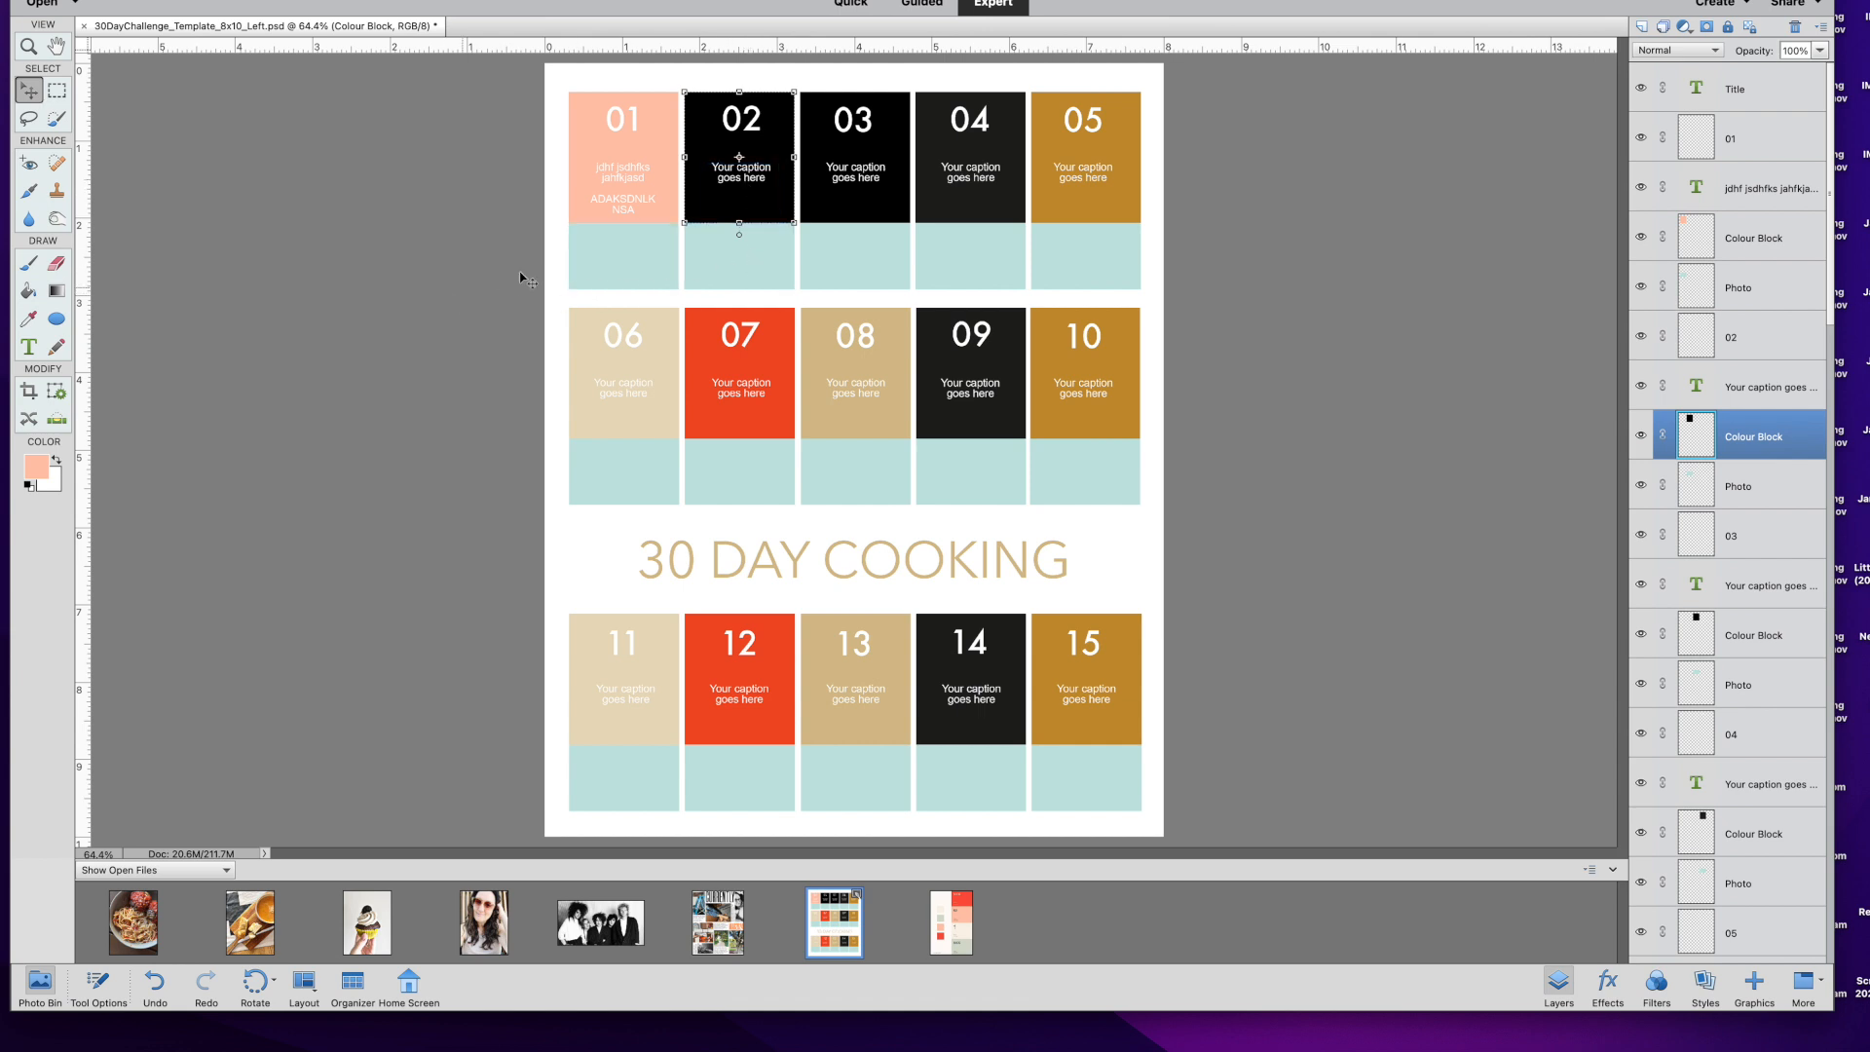
left_click_drag(733, 175, 752, 258)
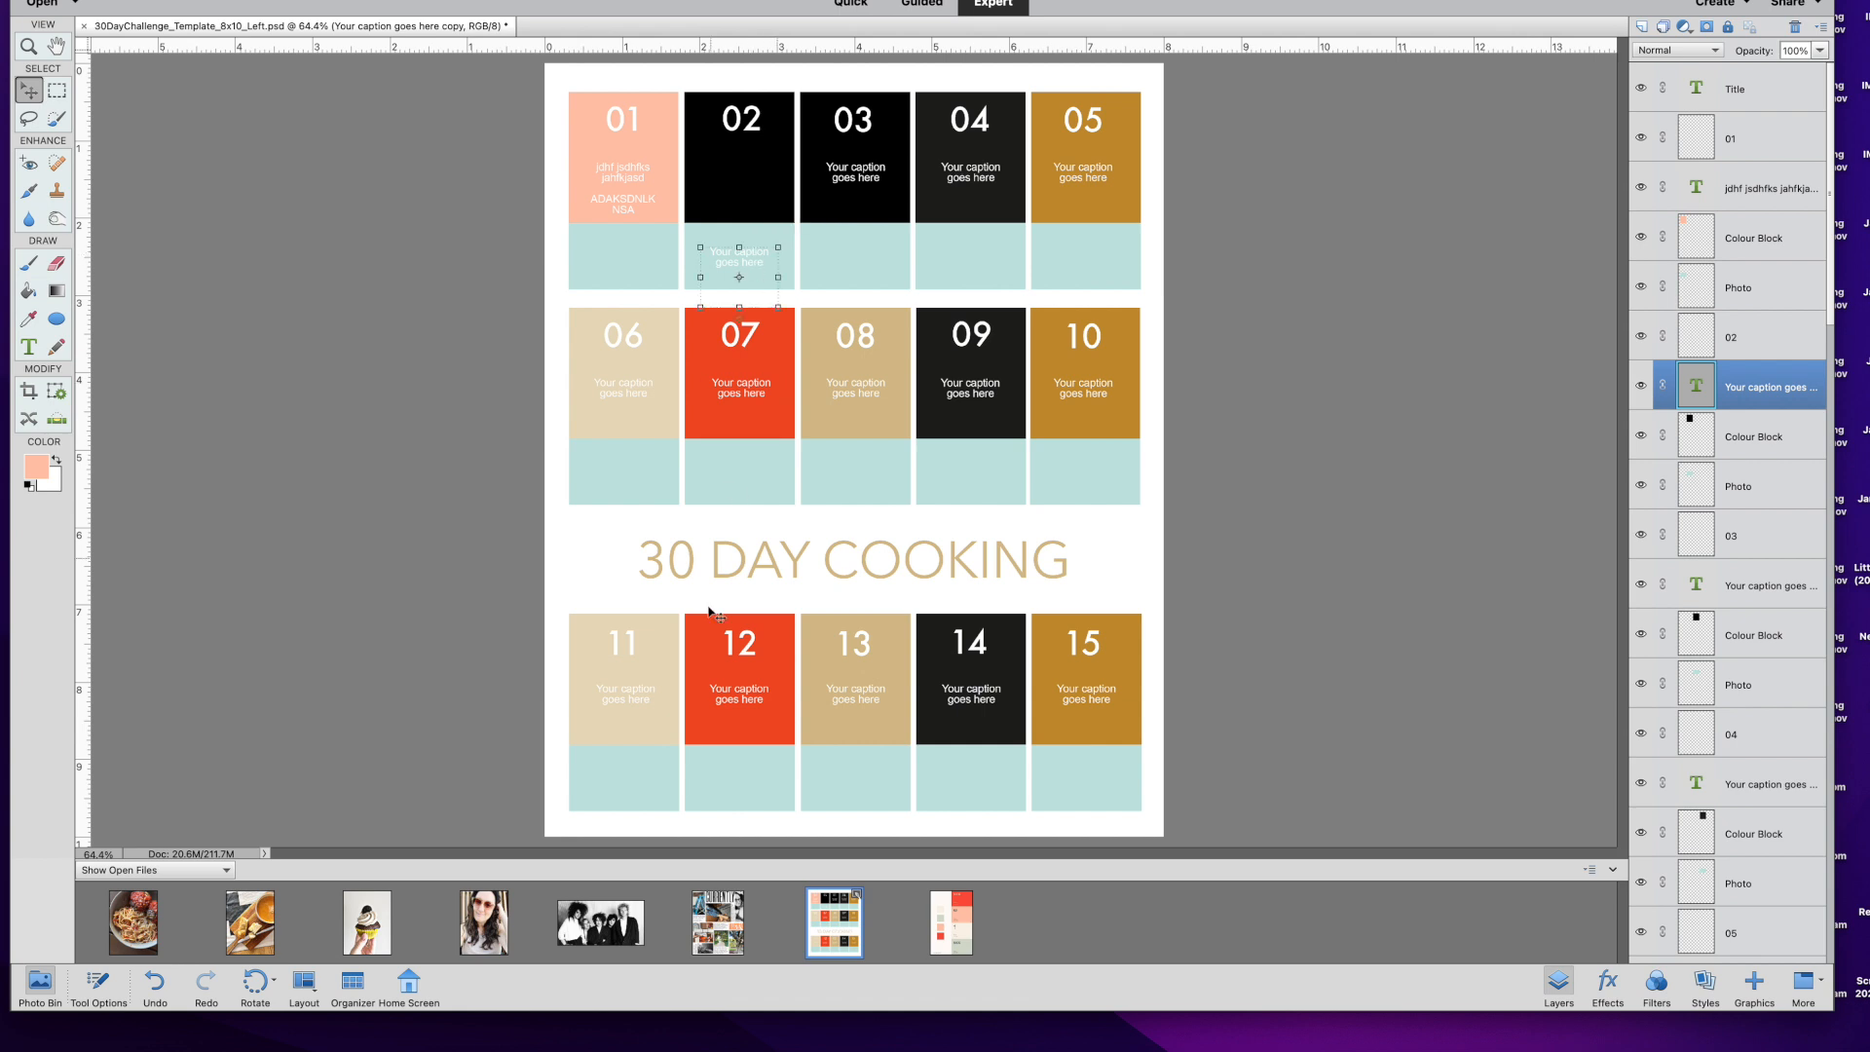
Add the spaghetti photo IMG_5972.JPG to the template, shrink it to slightly larger than a colour block, and place it over box 02.
left_click(738, 188)
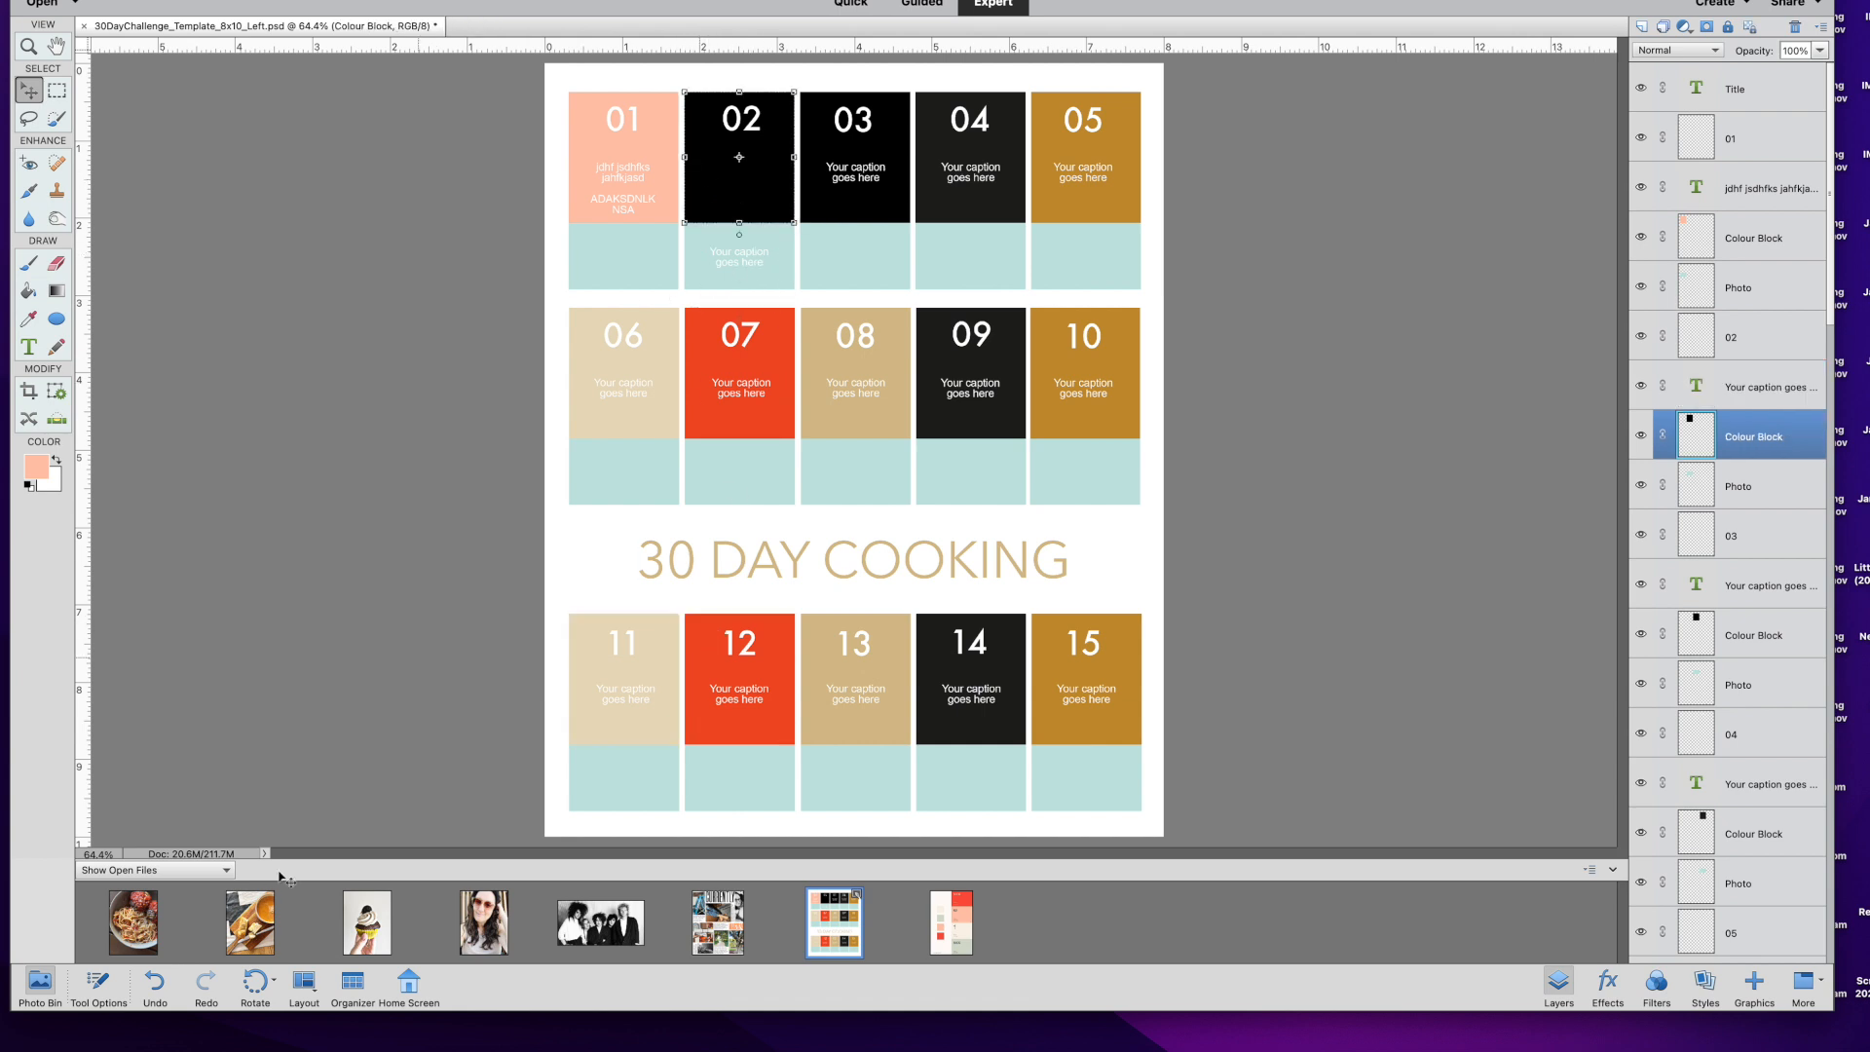
left_click_drag(136, 932, 659, 481)
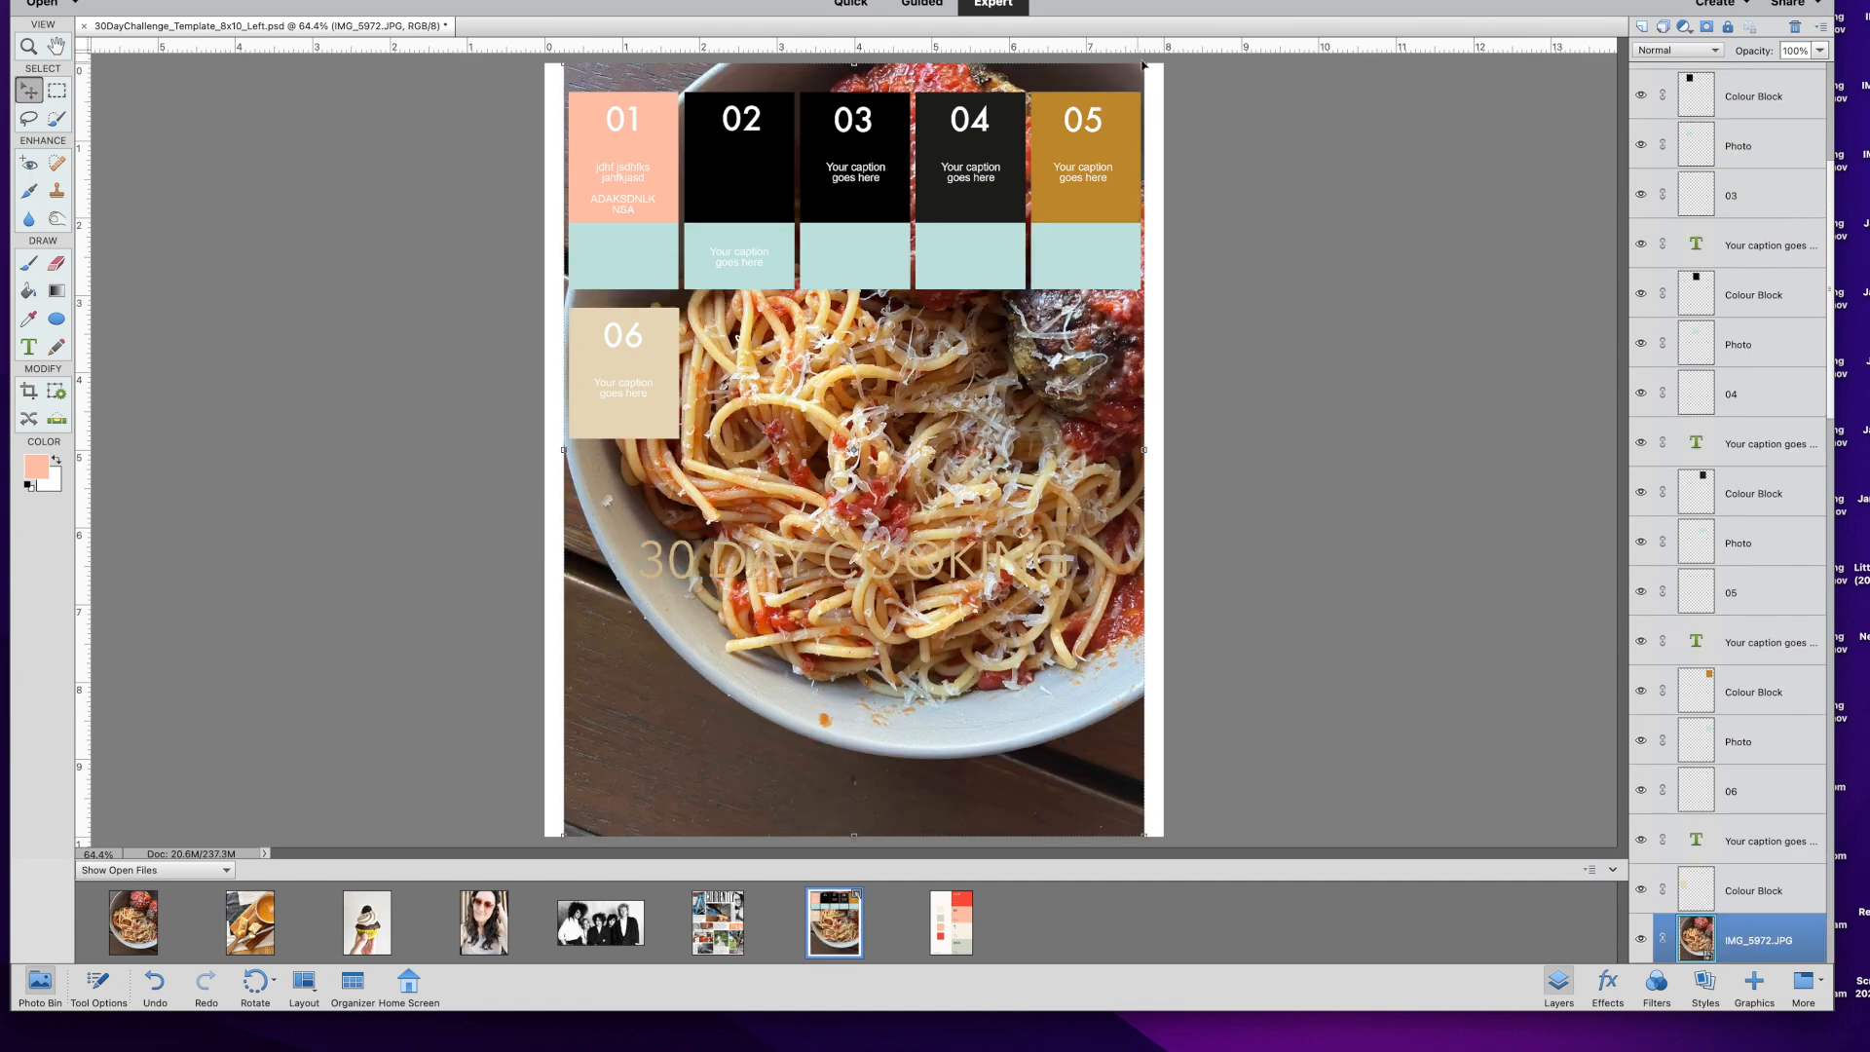
left_click_drag(1140, 67, 687, 634)
key("Return")
left_click_drag(655, 714, 755, 159)
scroll(1756, 891, "down", 3)
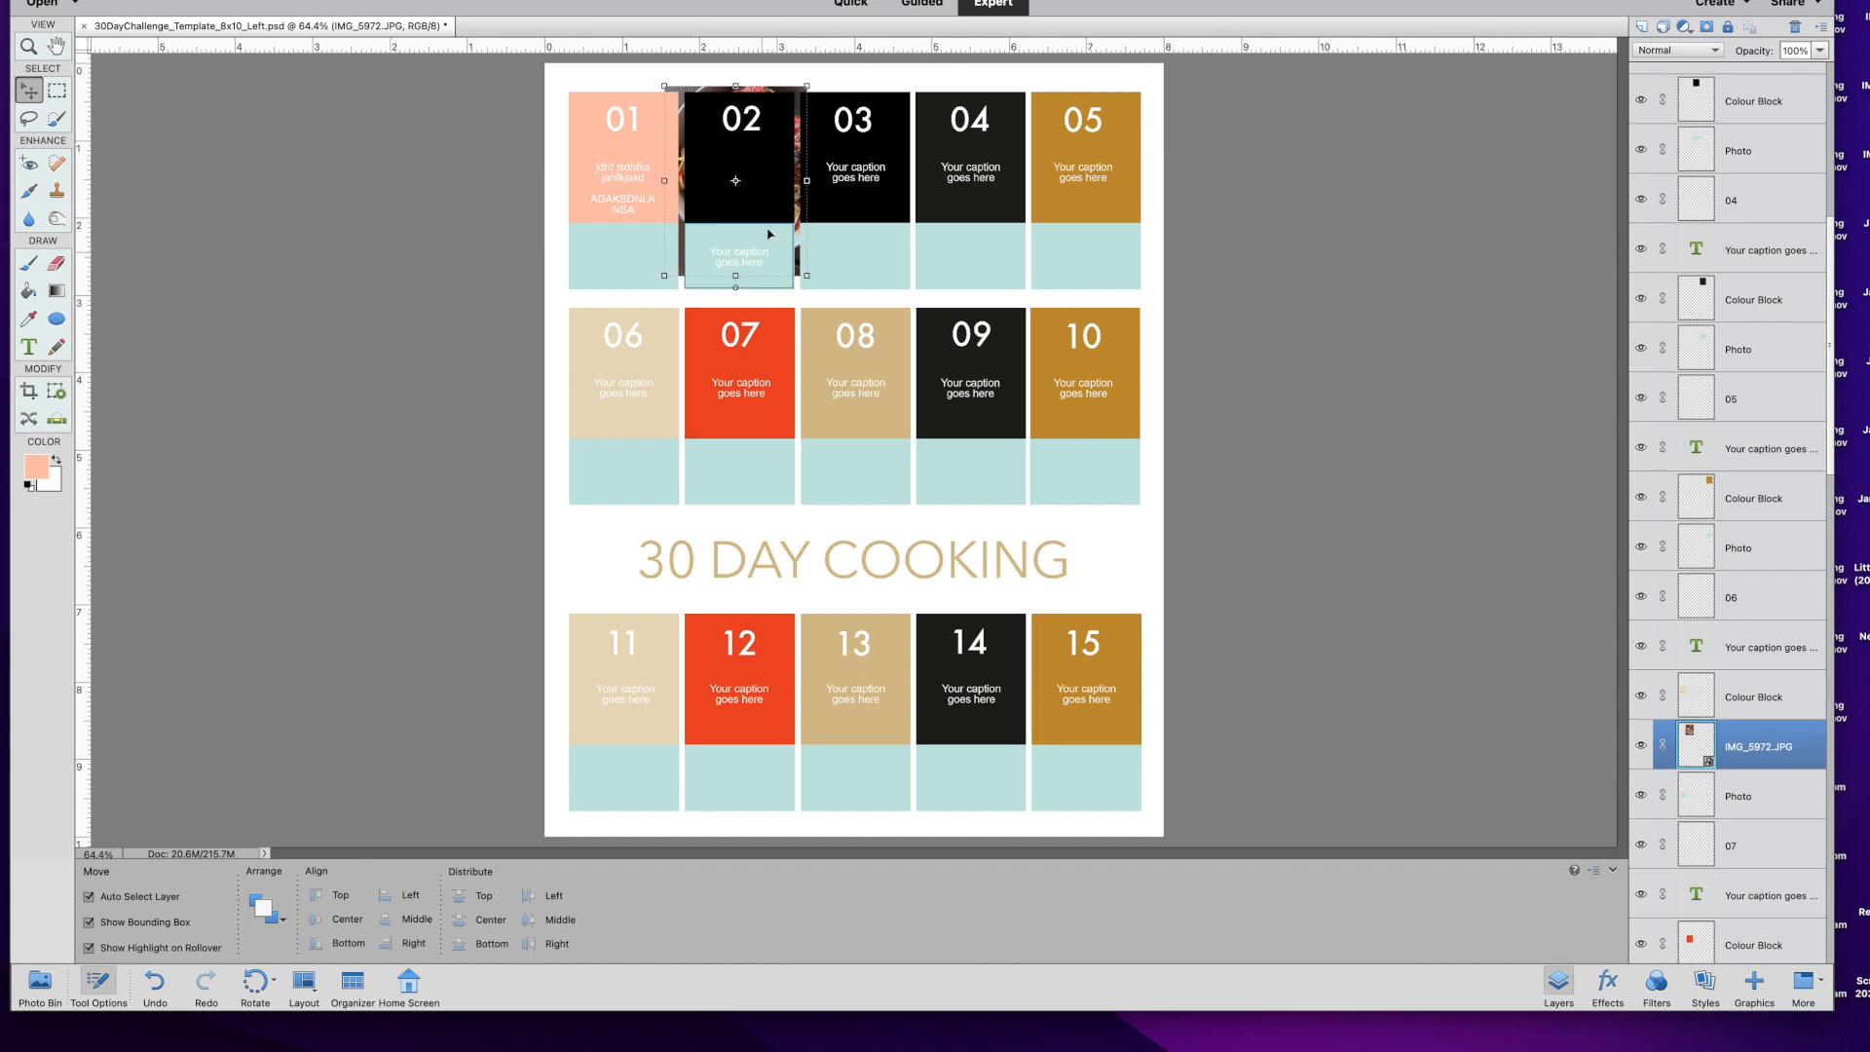
Restack the spaghetti photo directly above box 02's colour block and clip it to that block, adjusting its position.
left_click(737, 158)
left_click_drag(1734, 935, 1734, 87)
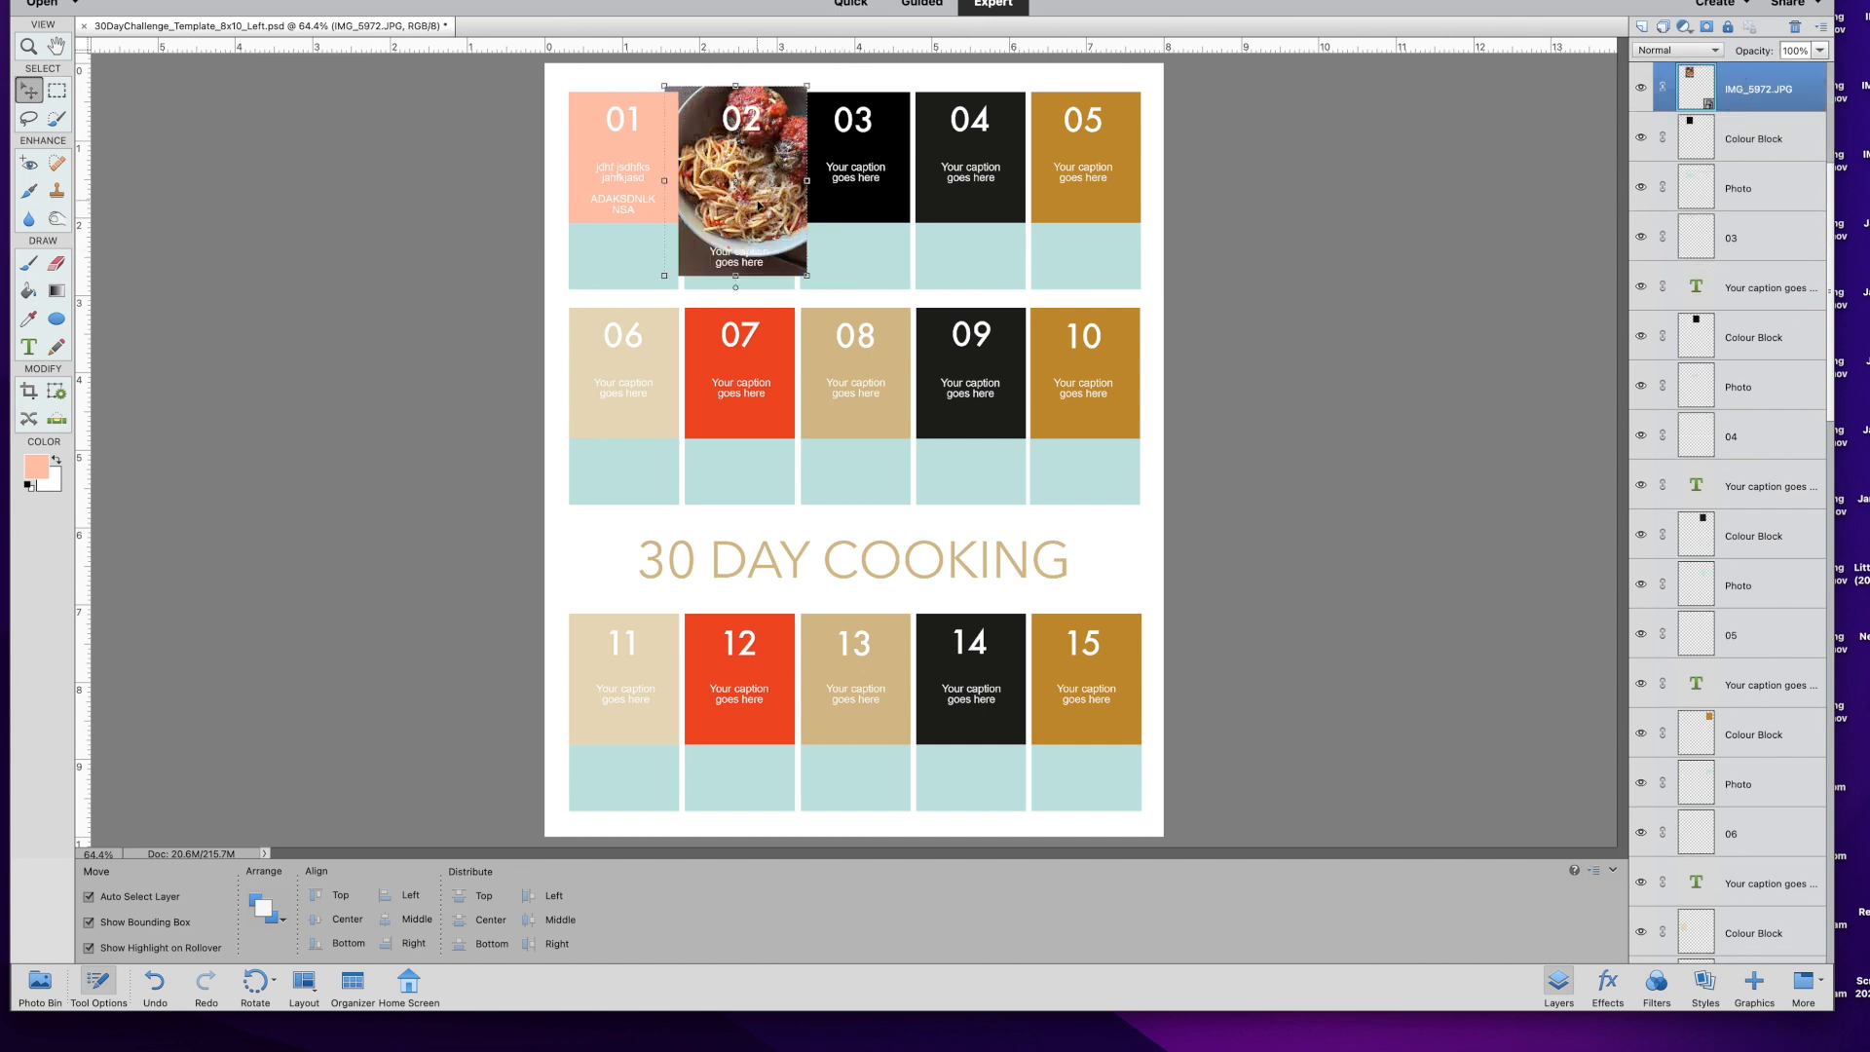
key("super+g")
left_click_drag(769, 174, 761, 167)
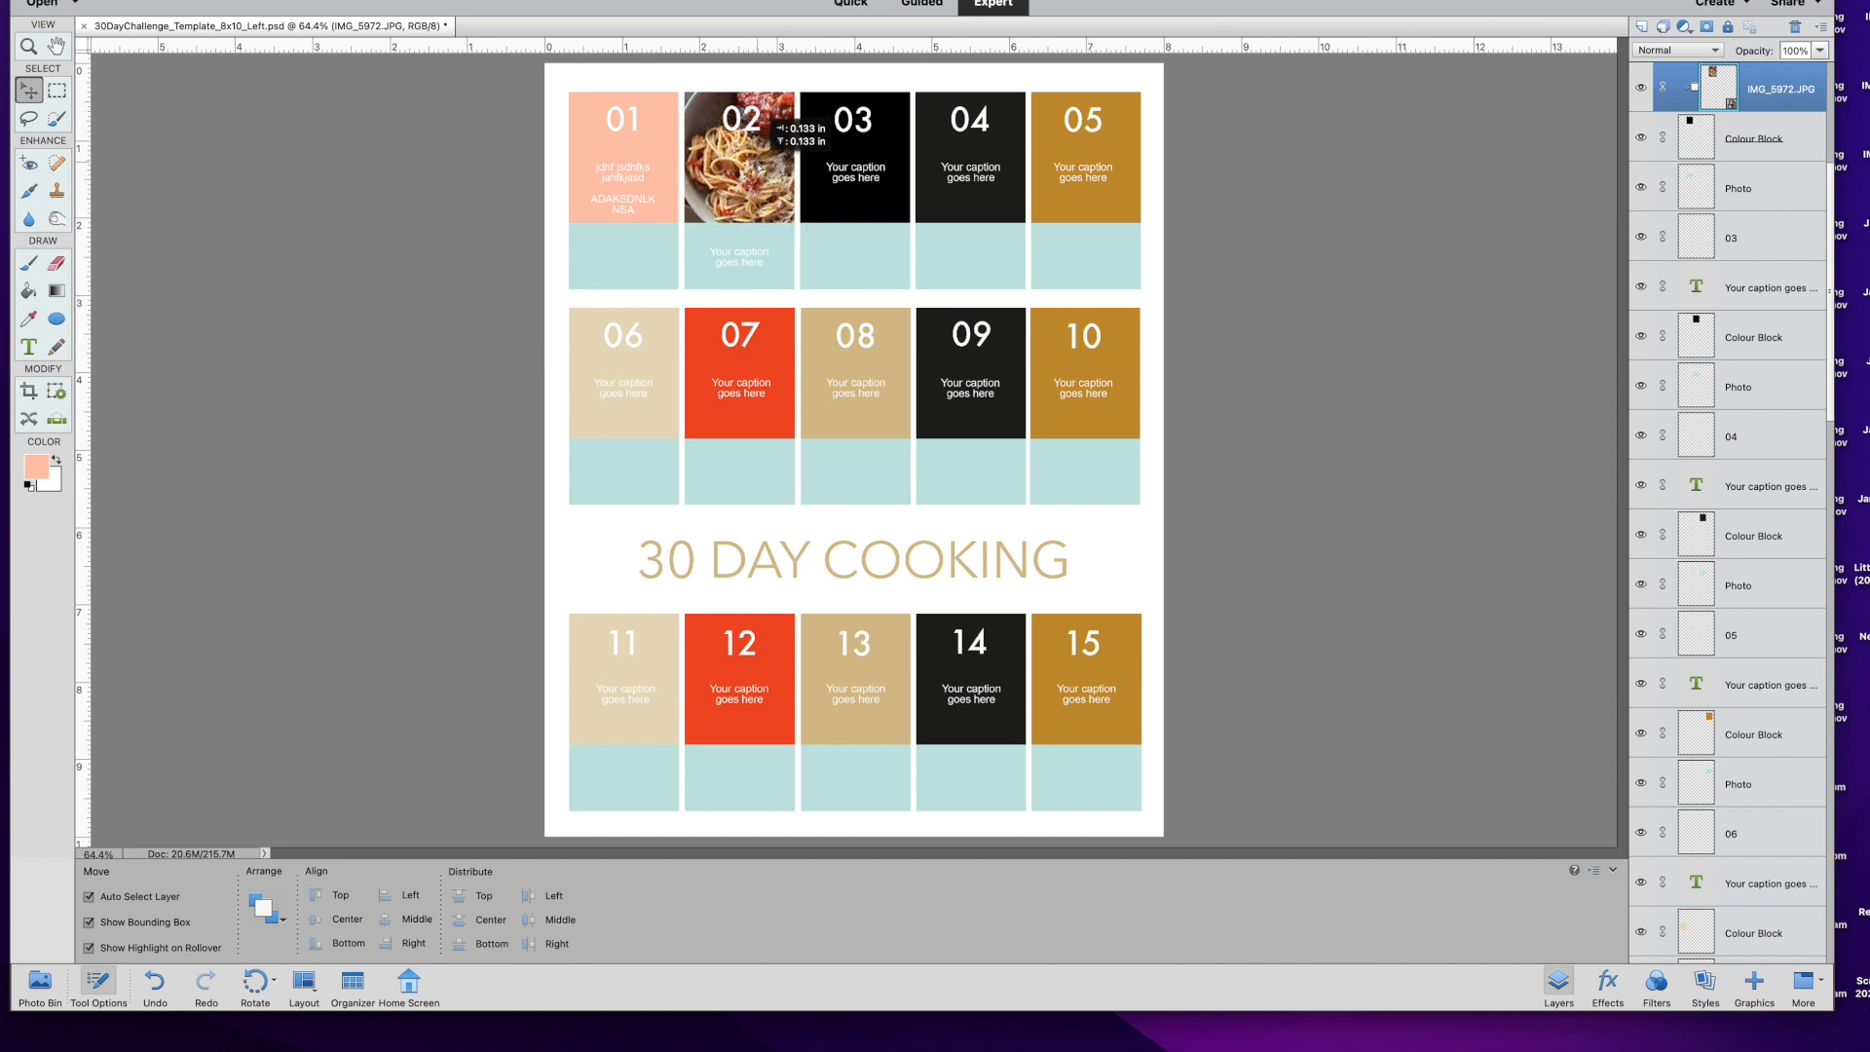
Fill the teal photo strip beneath box 02 with the peach foreground colour.
left_click(737, 272)
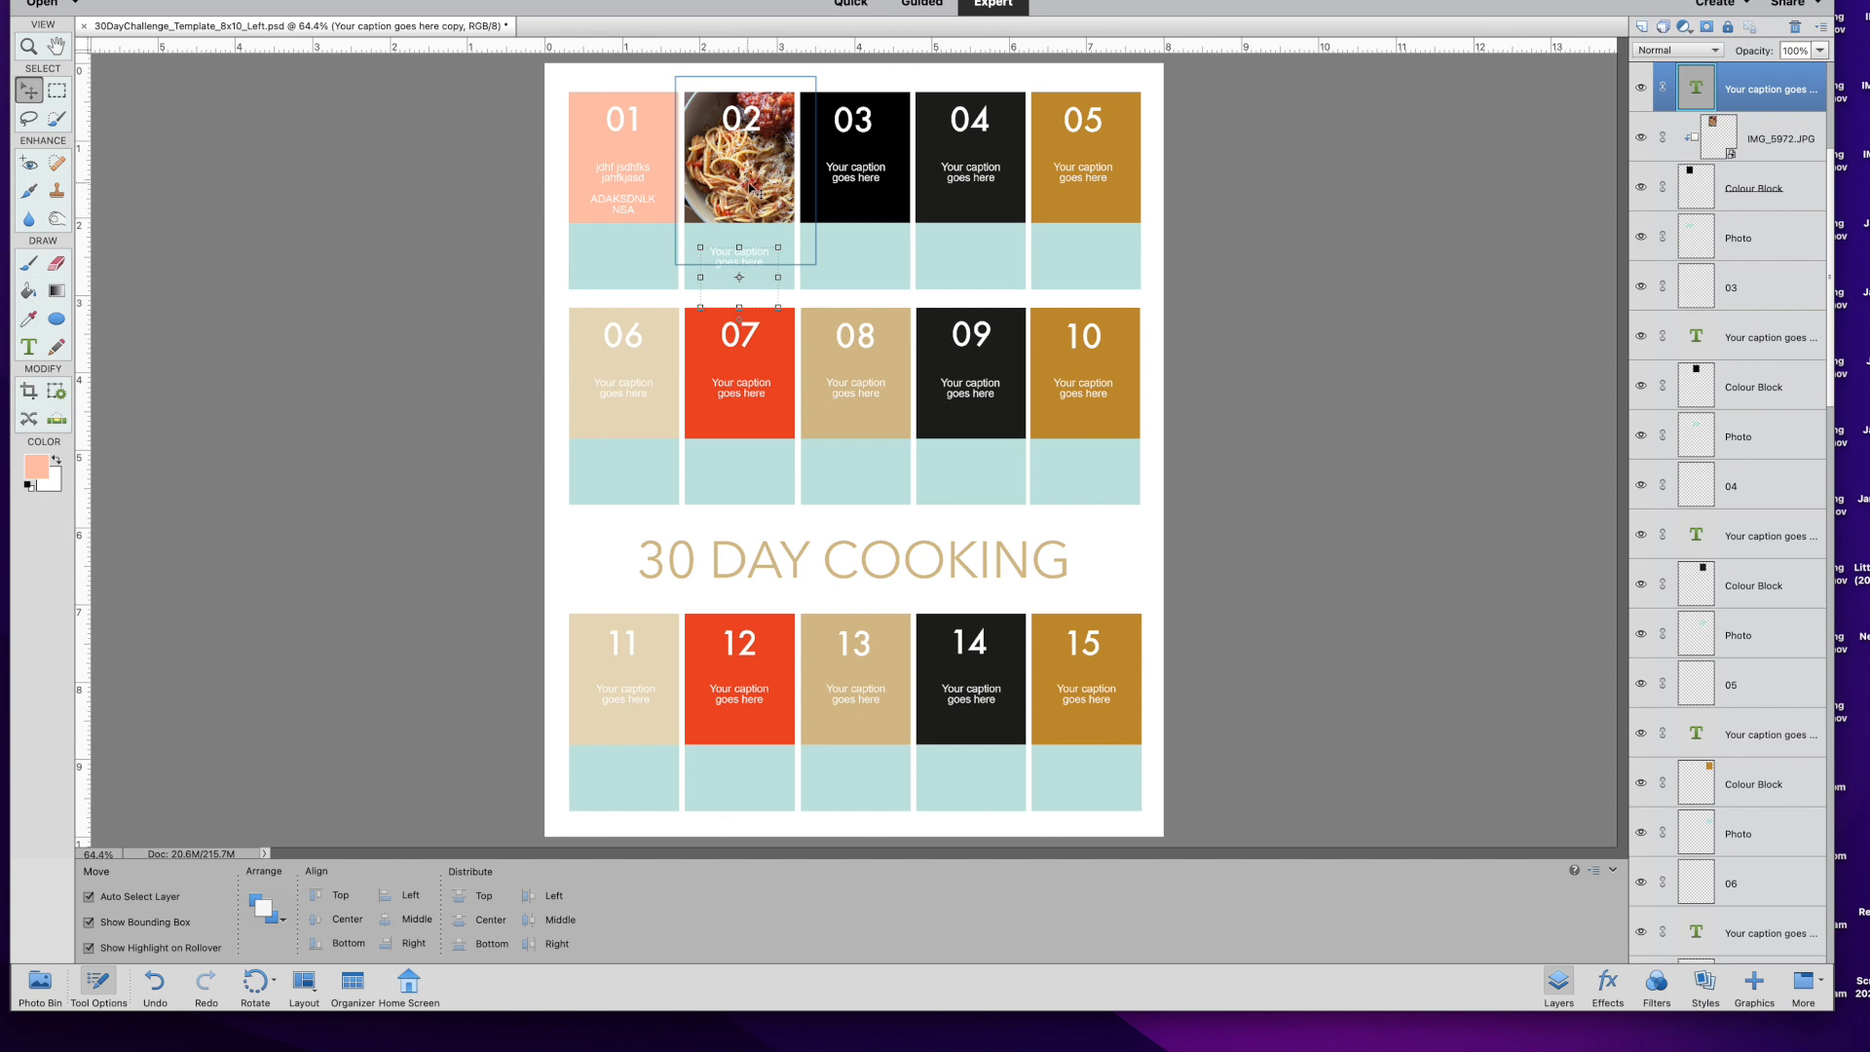
left_click(854, 252)
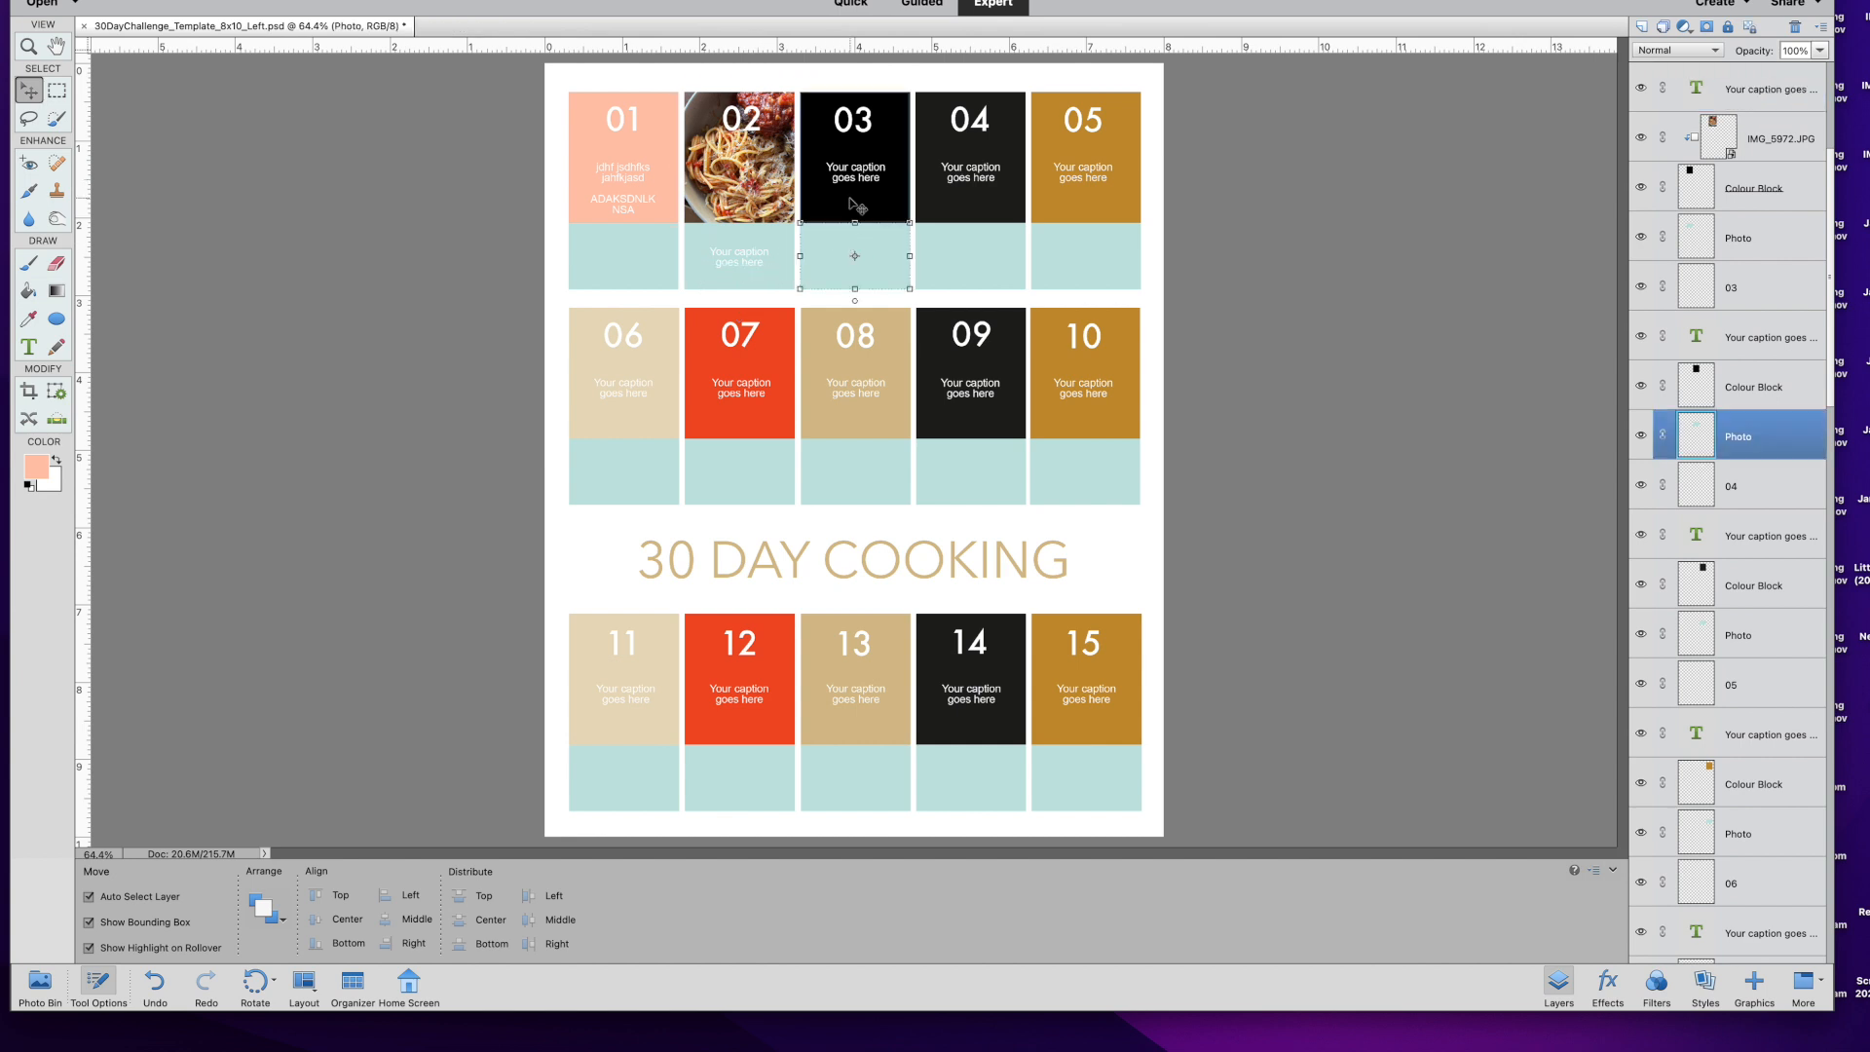
left_click(754, 182)
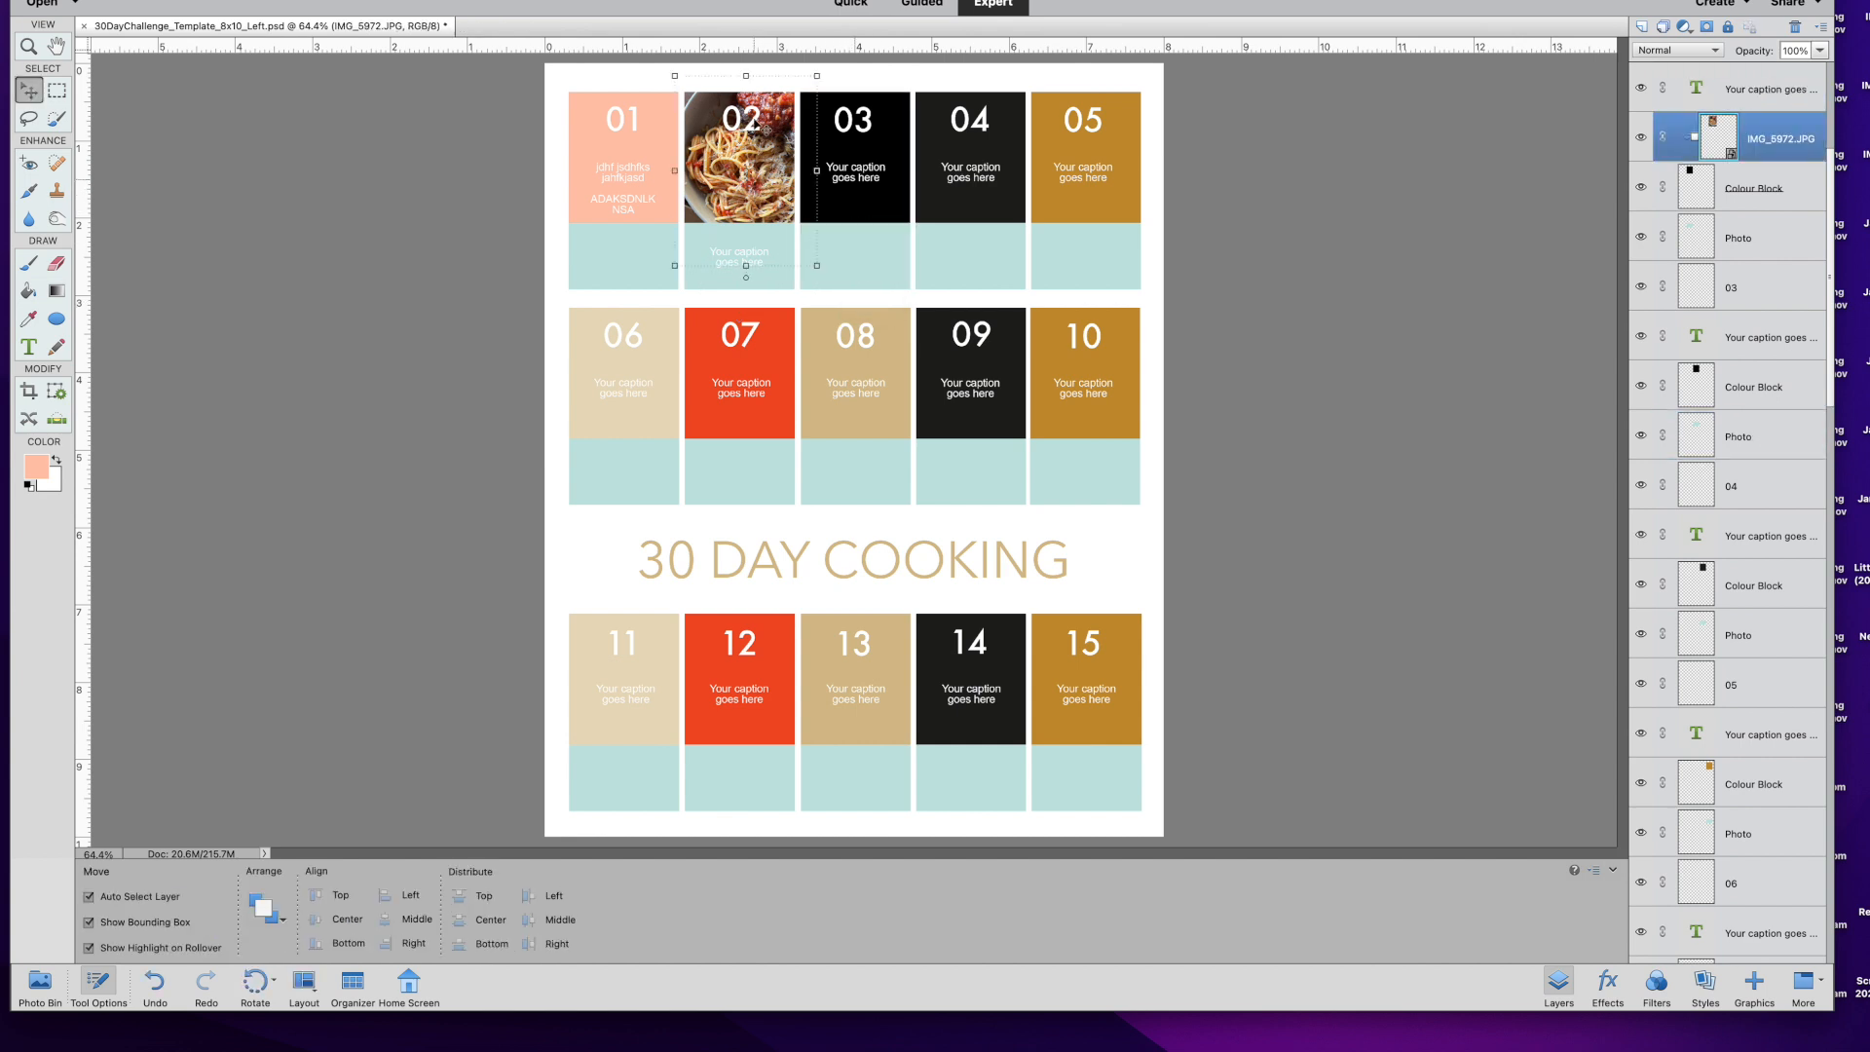
left_click(743, 256)
left_click(788, 237)
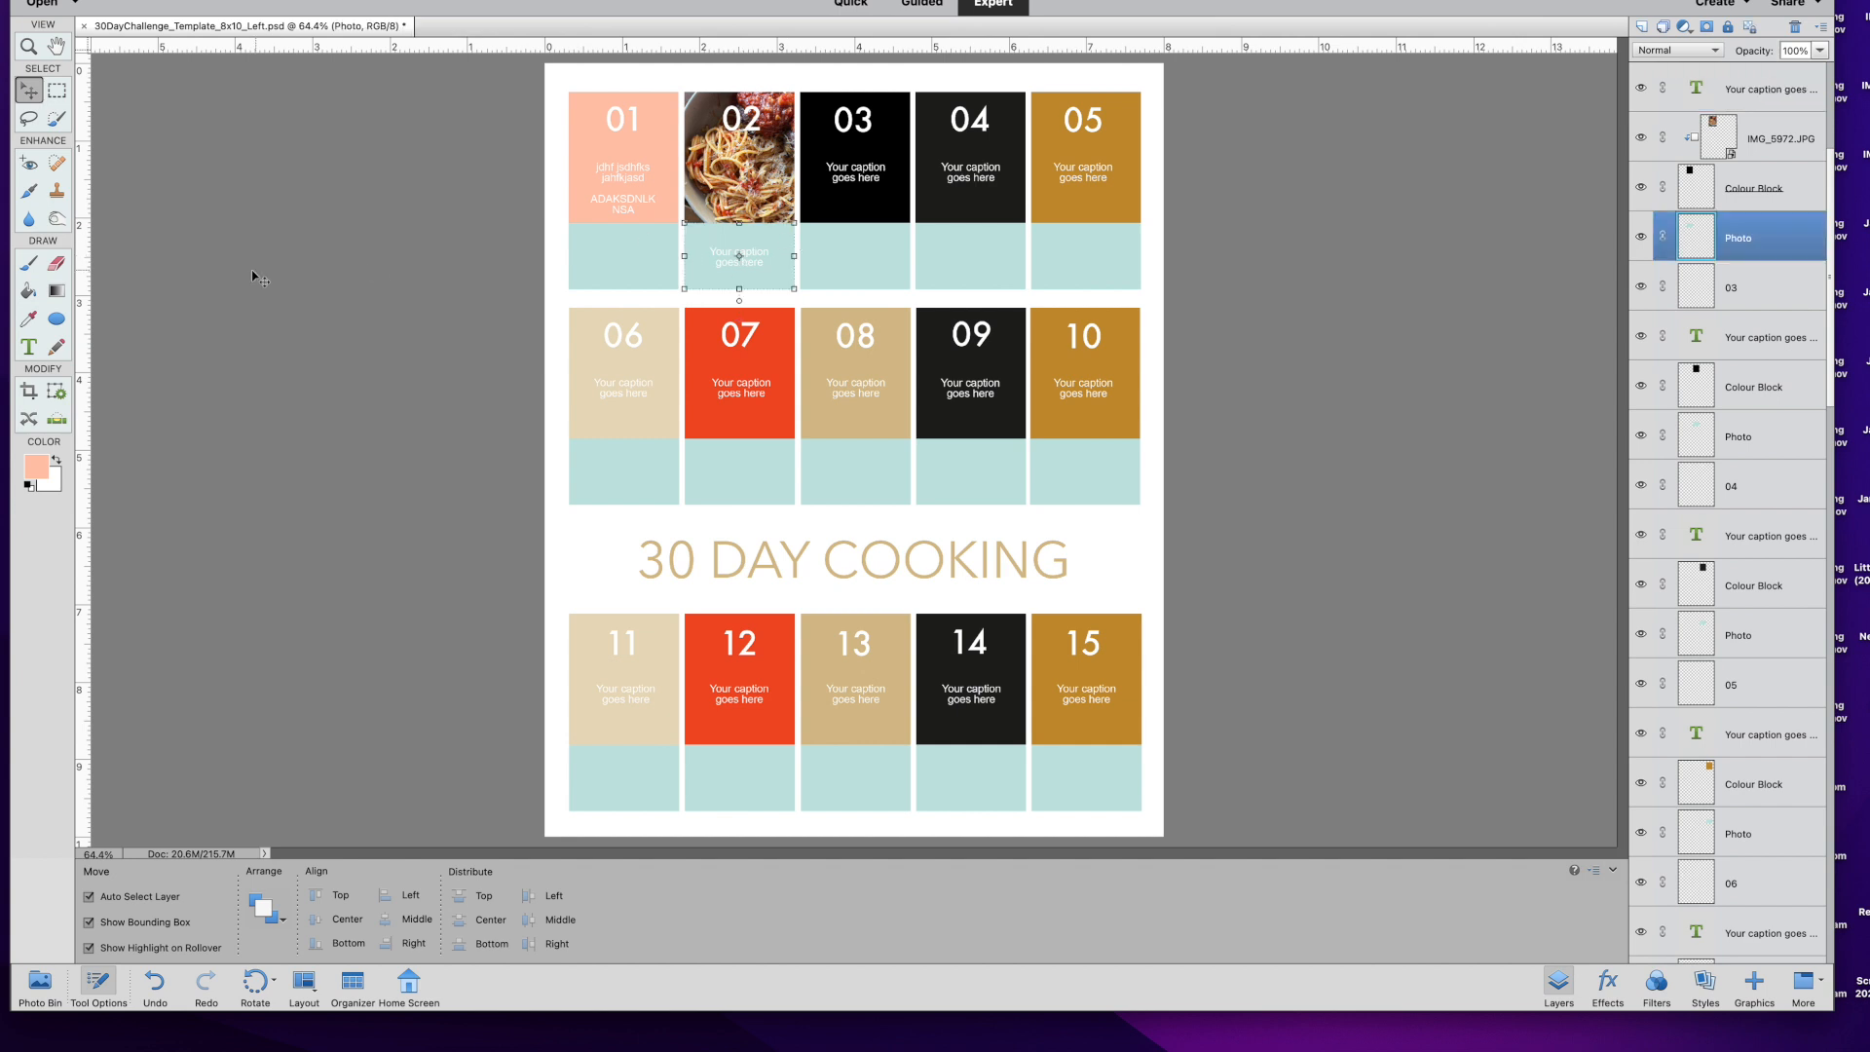
left_click(297, 2)
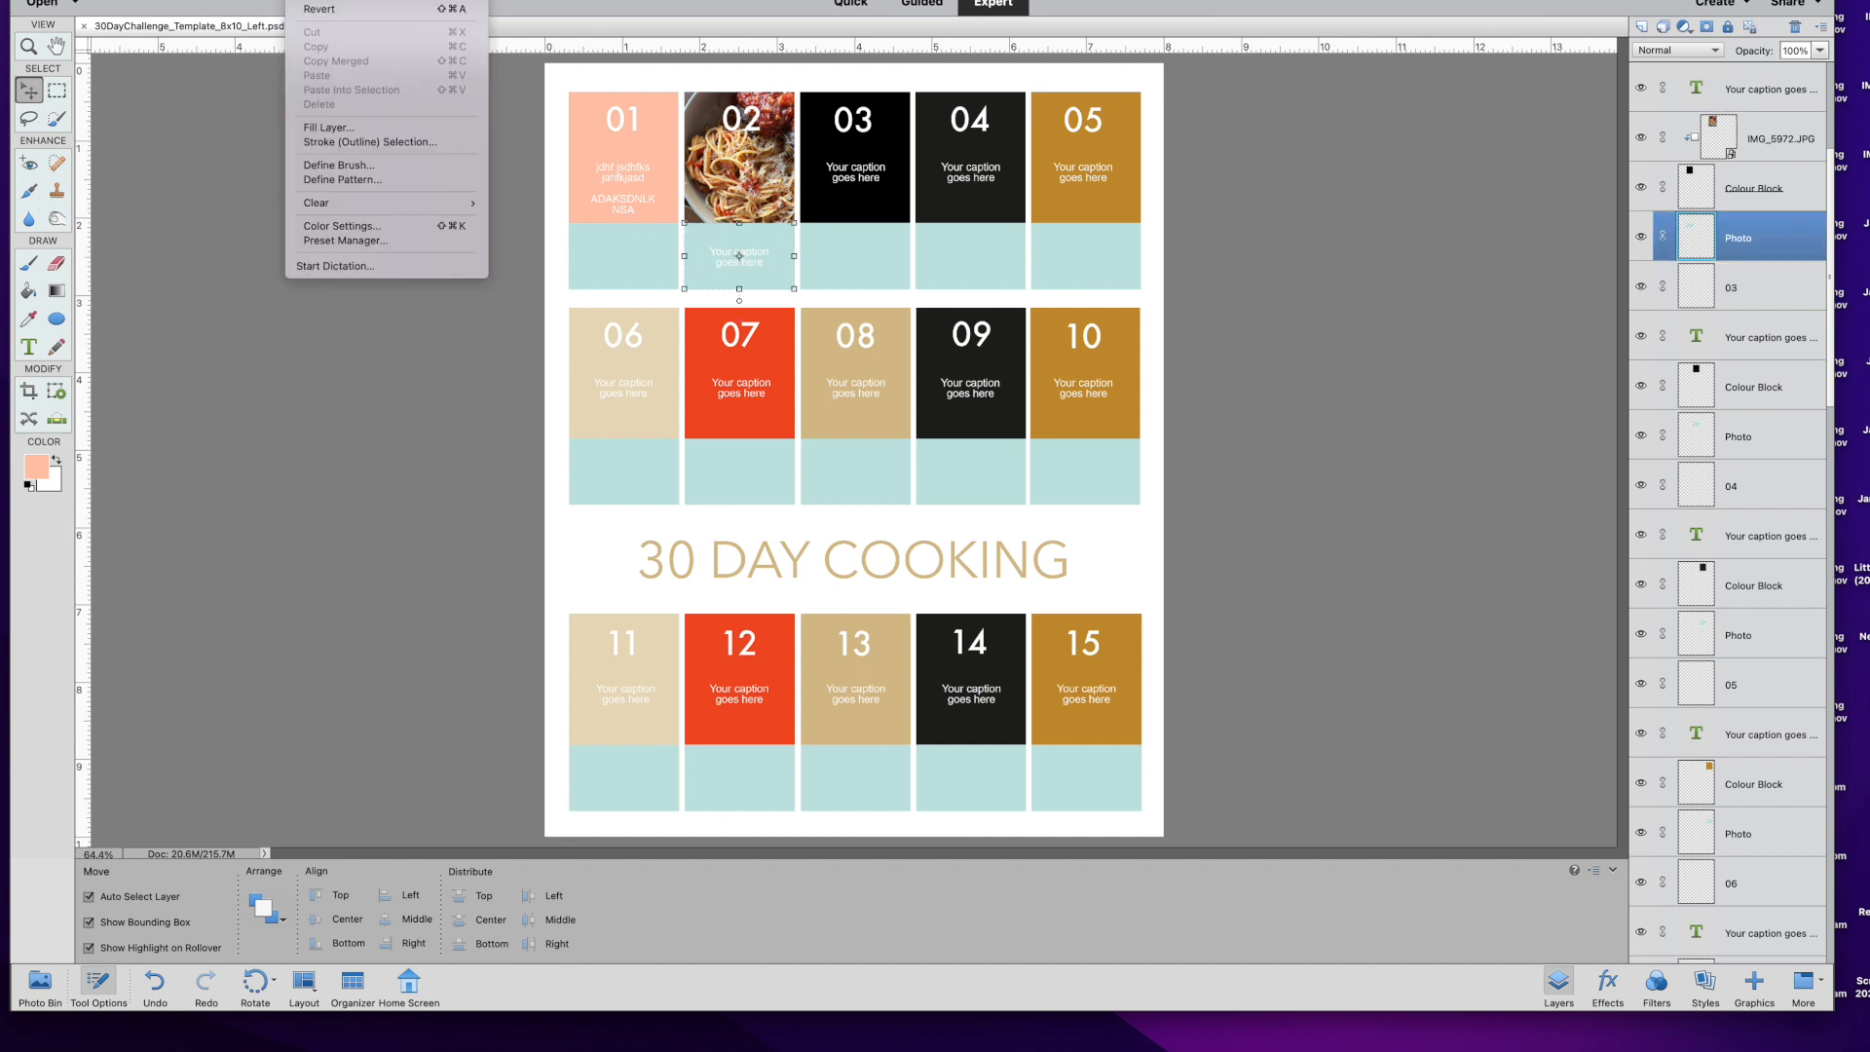
left_click(352, 126)
left_click(632, 176)
left_click(726, 149)
key("v")
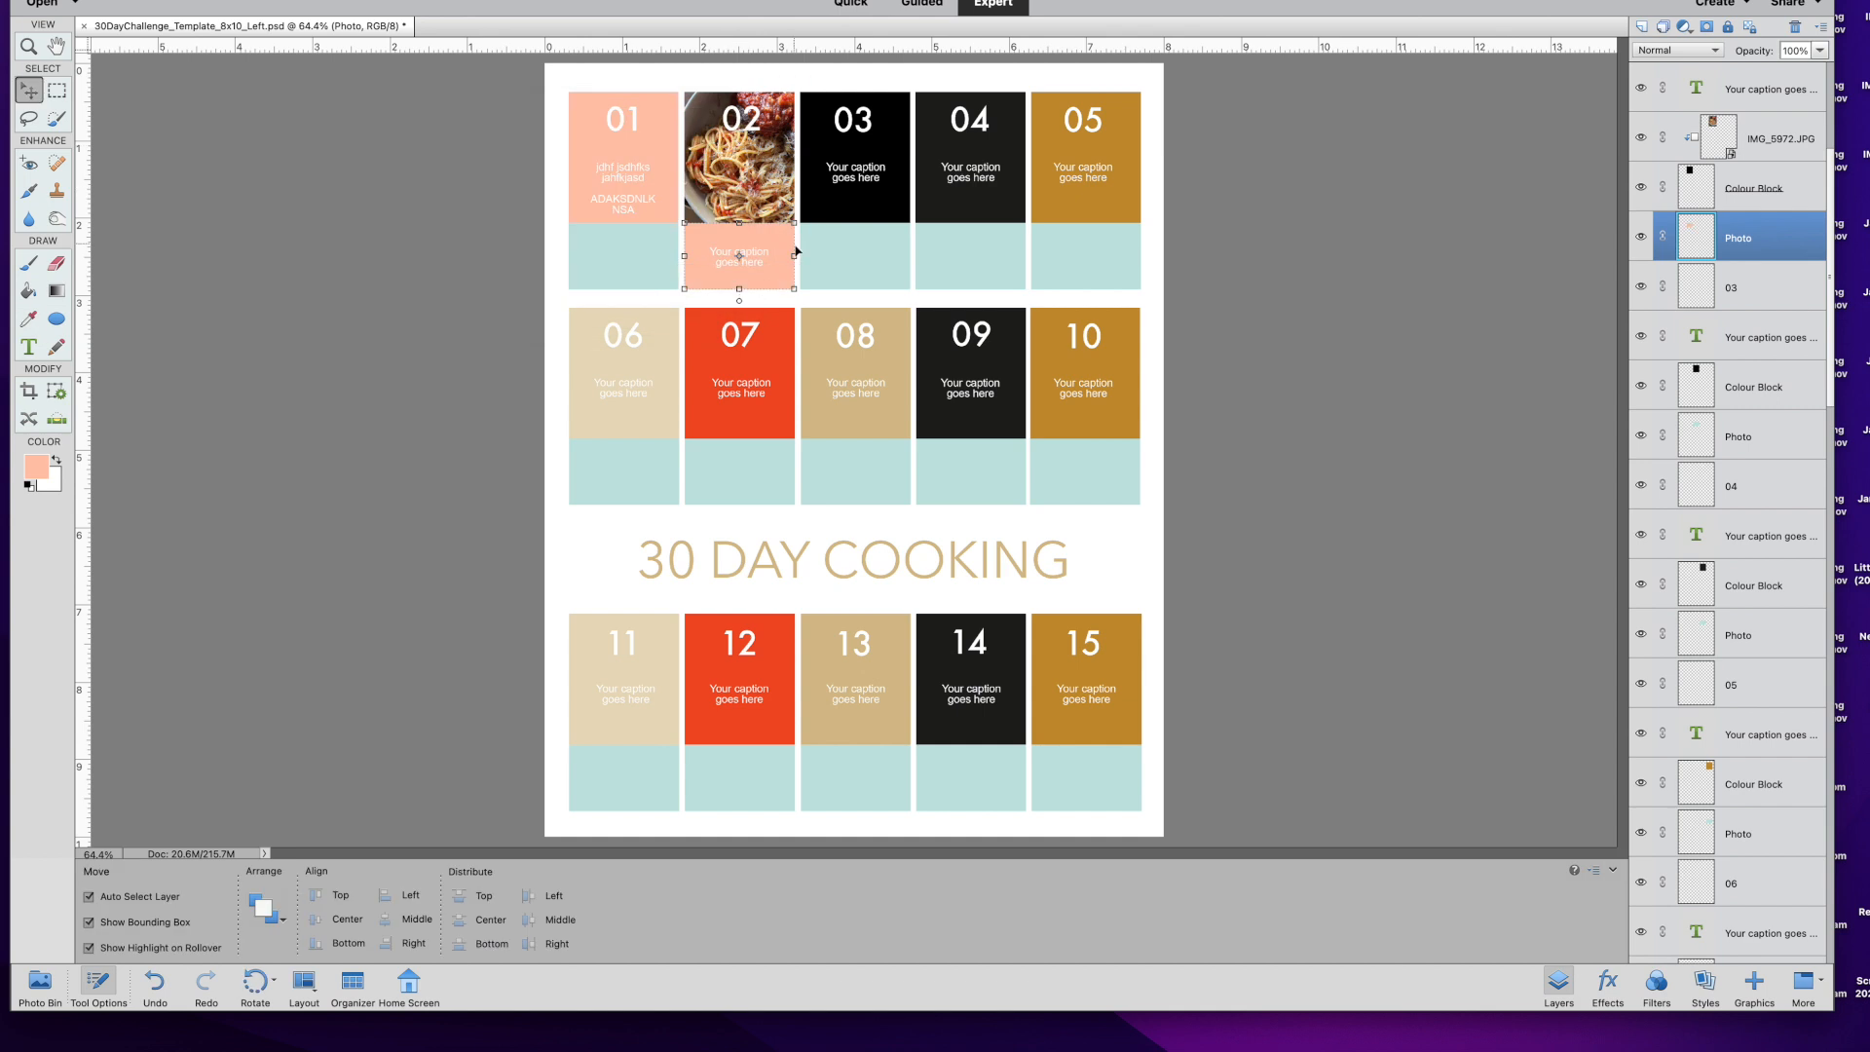
Hide the caption text layer of box 03.
left_click(861, 266)
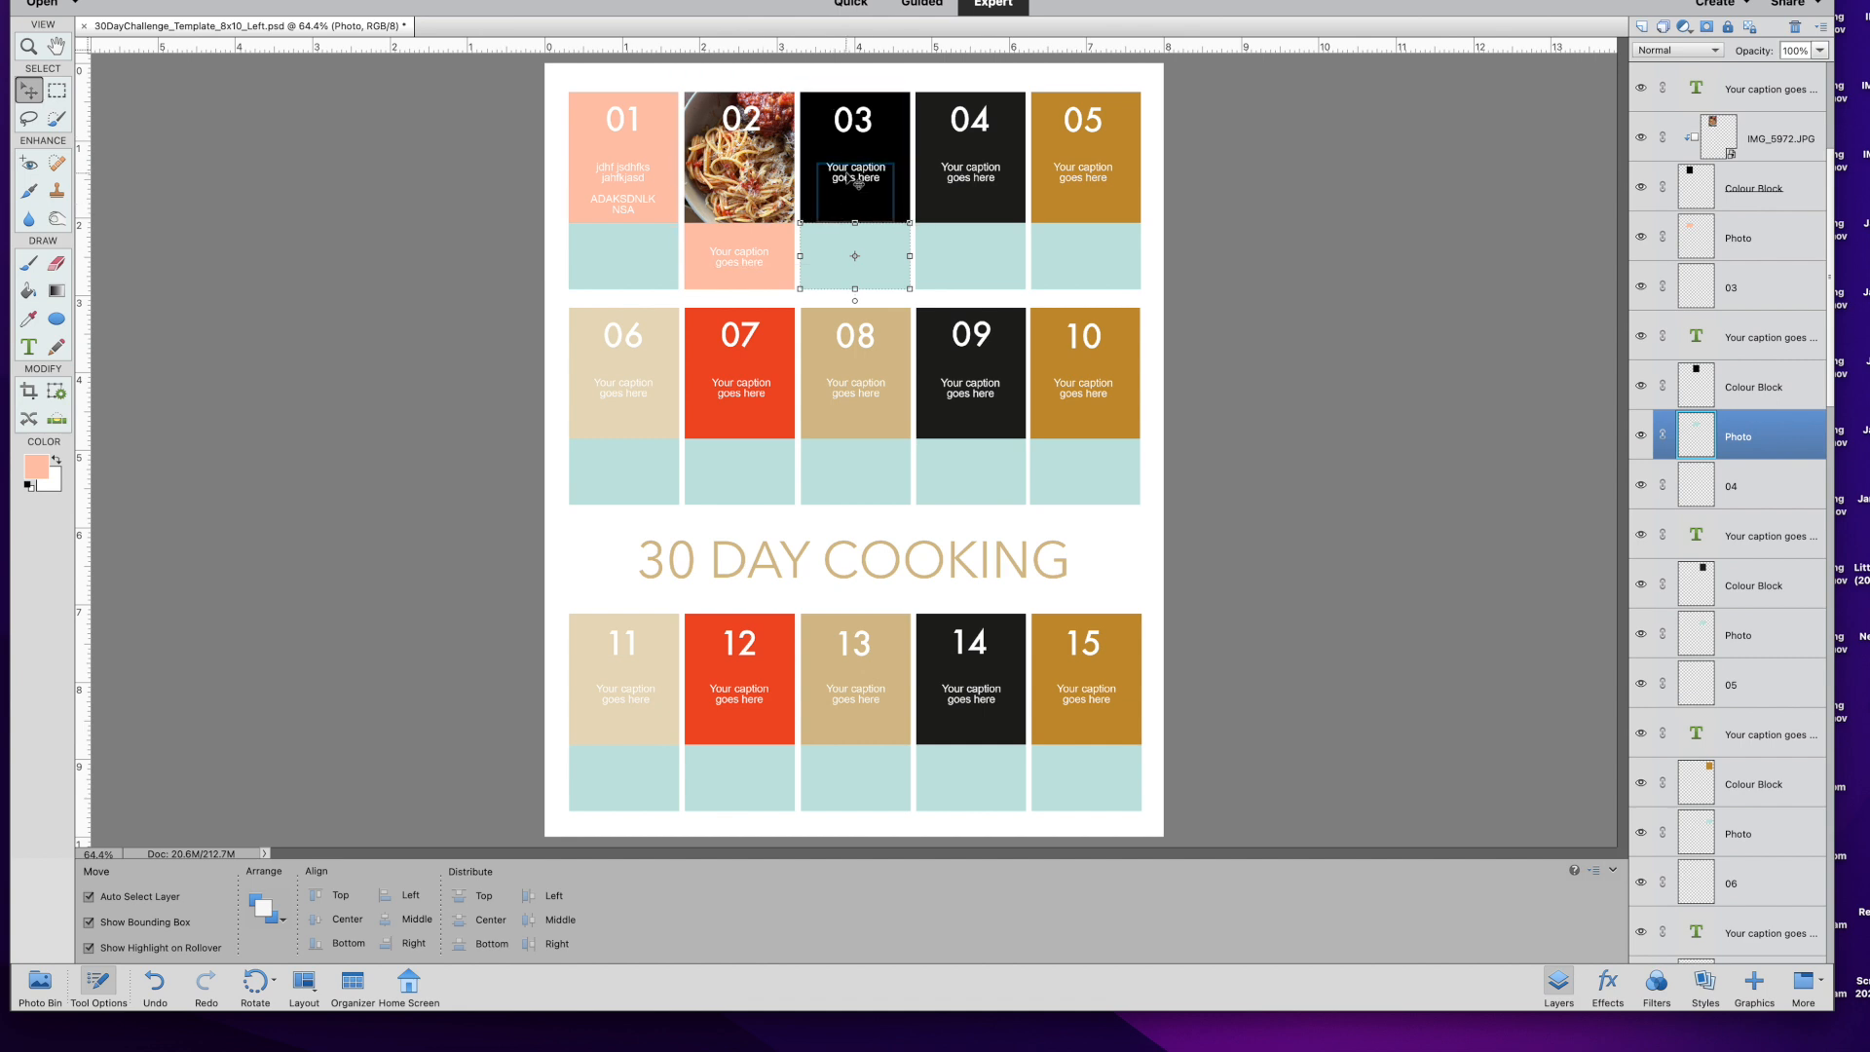
left_click(961, 180)
left_click(1641, 335)
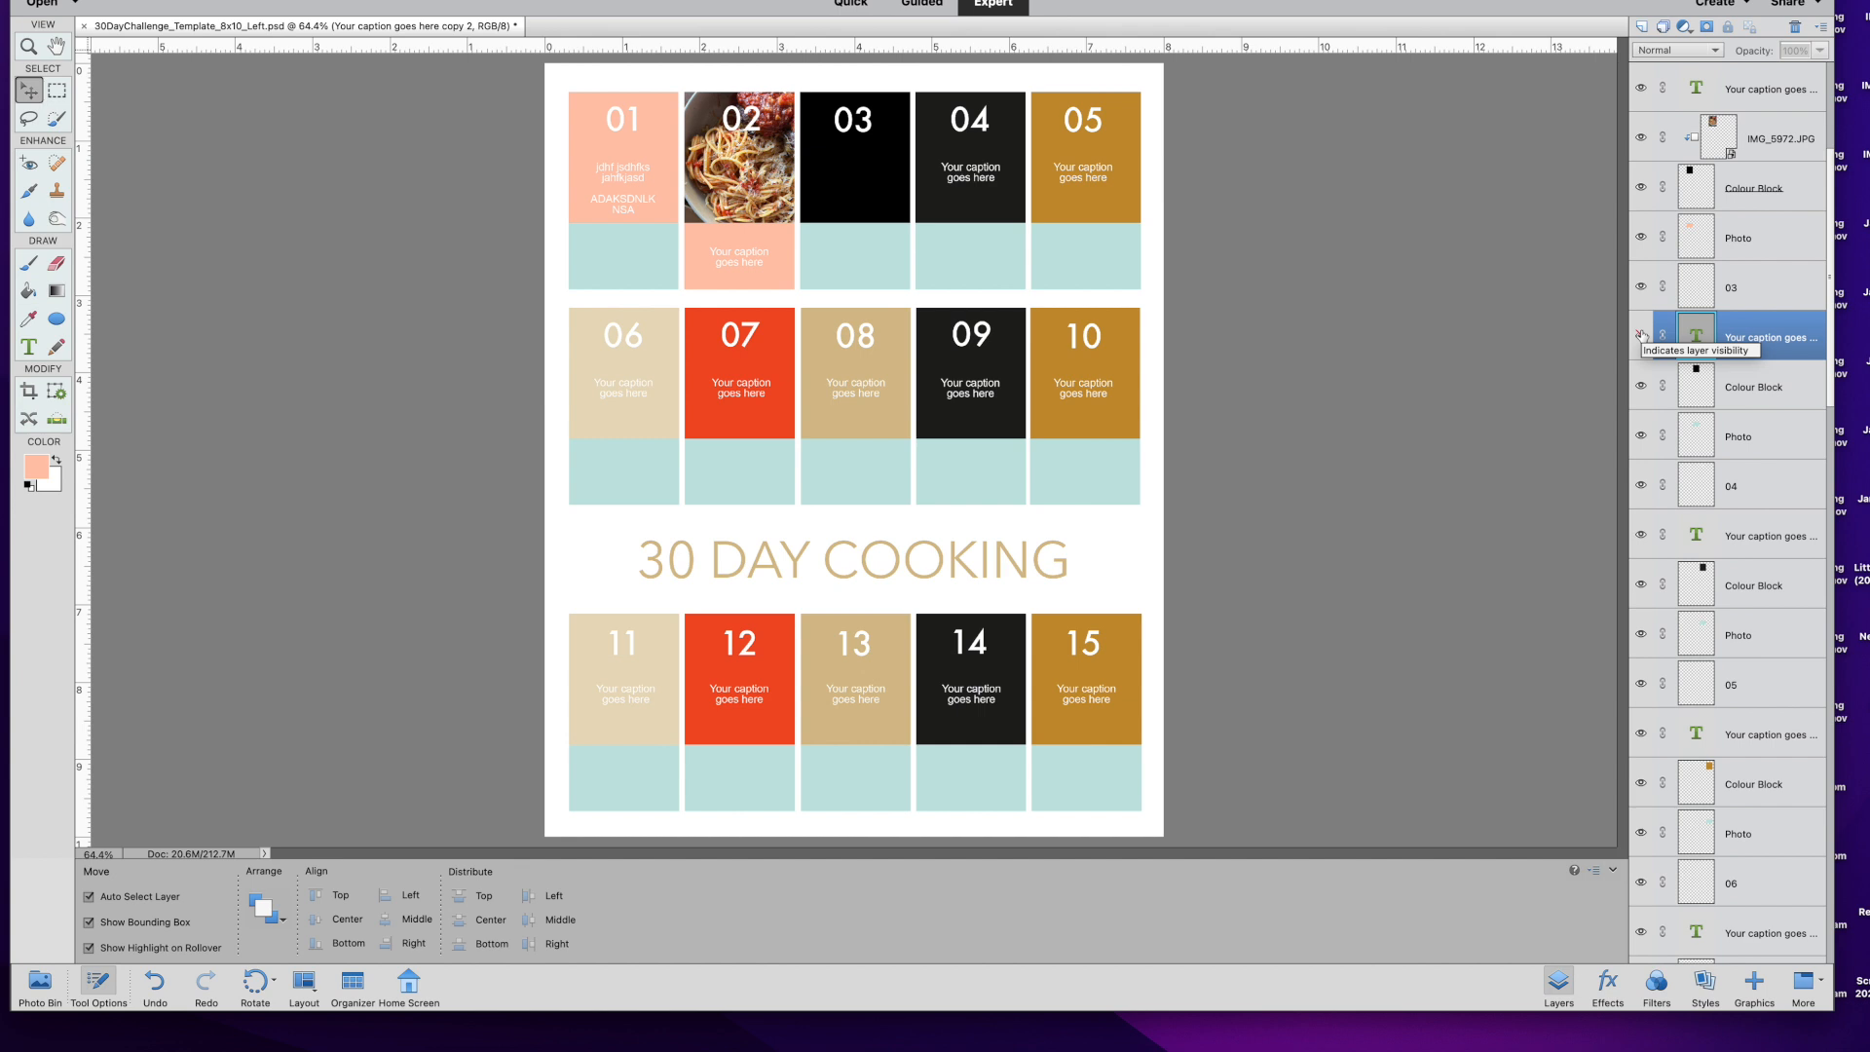
Merge the Colour Block and Photo layers of box 03 into a single layer.
left_click(840, 171)
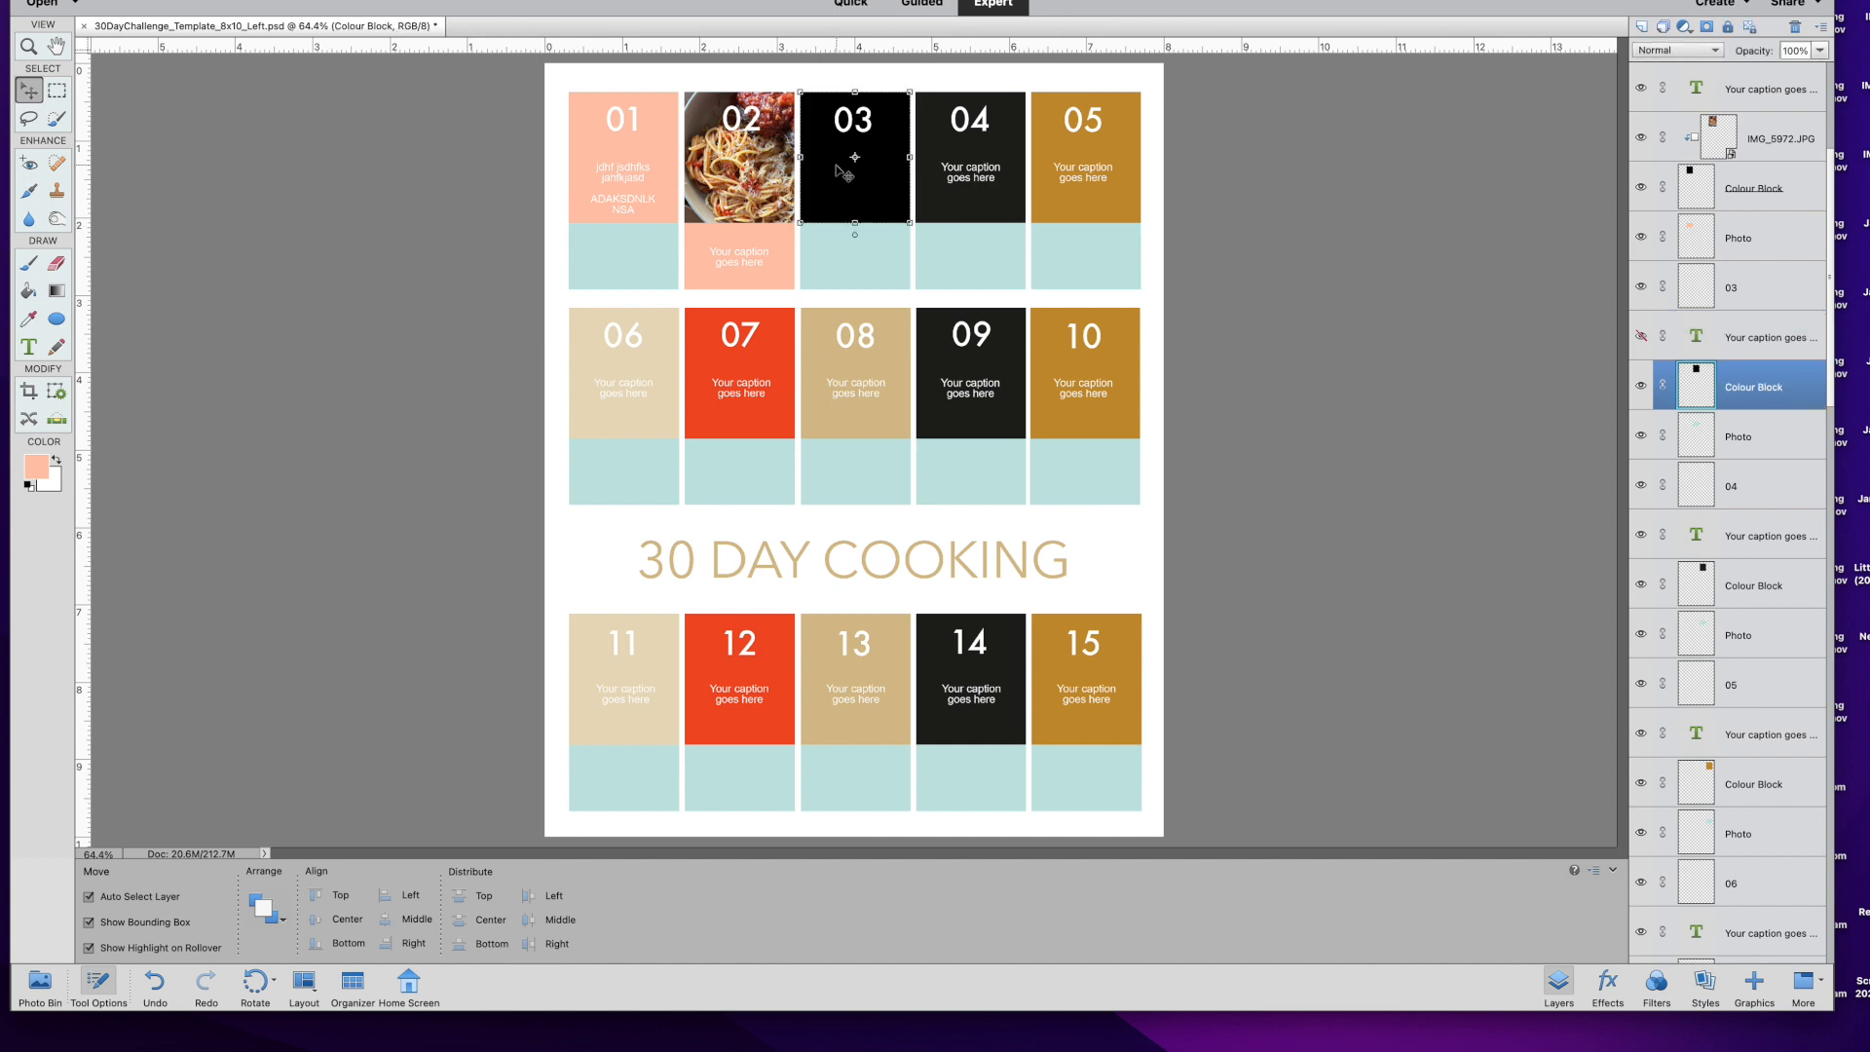
left_click(854, 265, "shift")
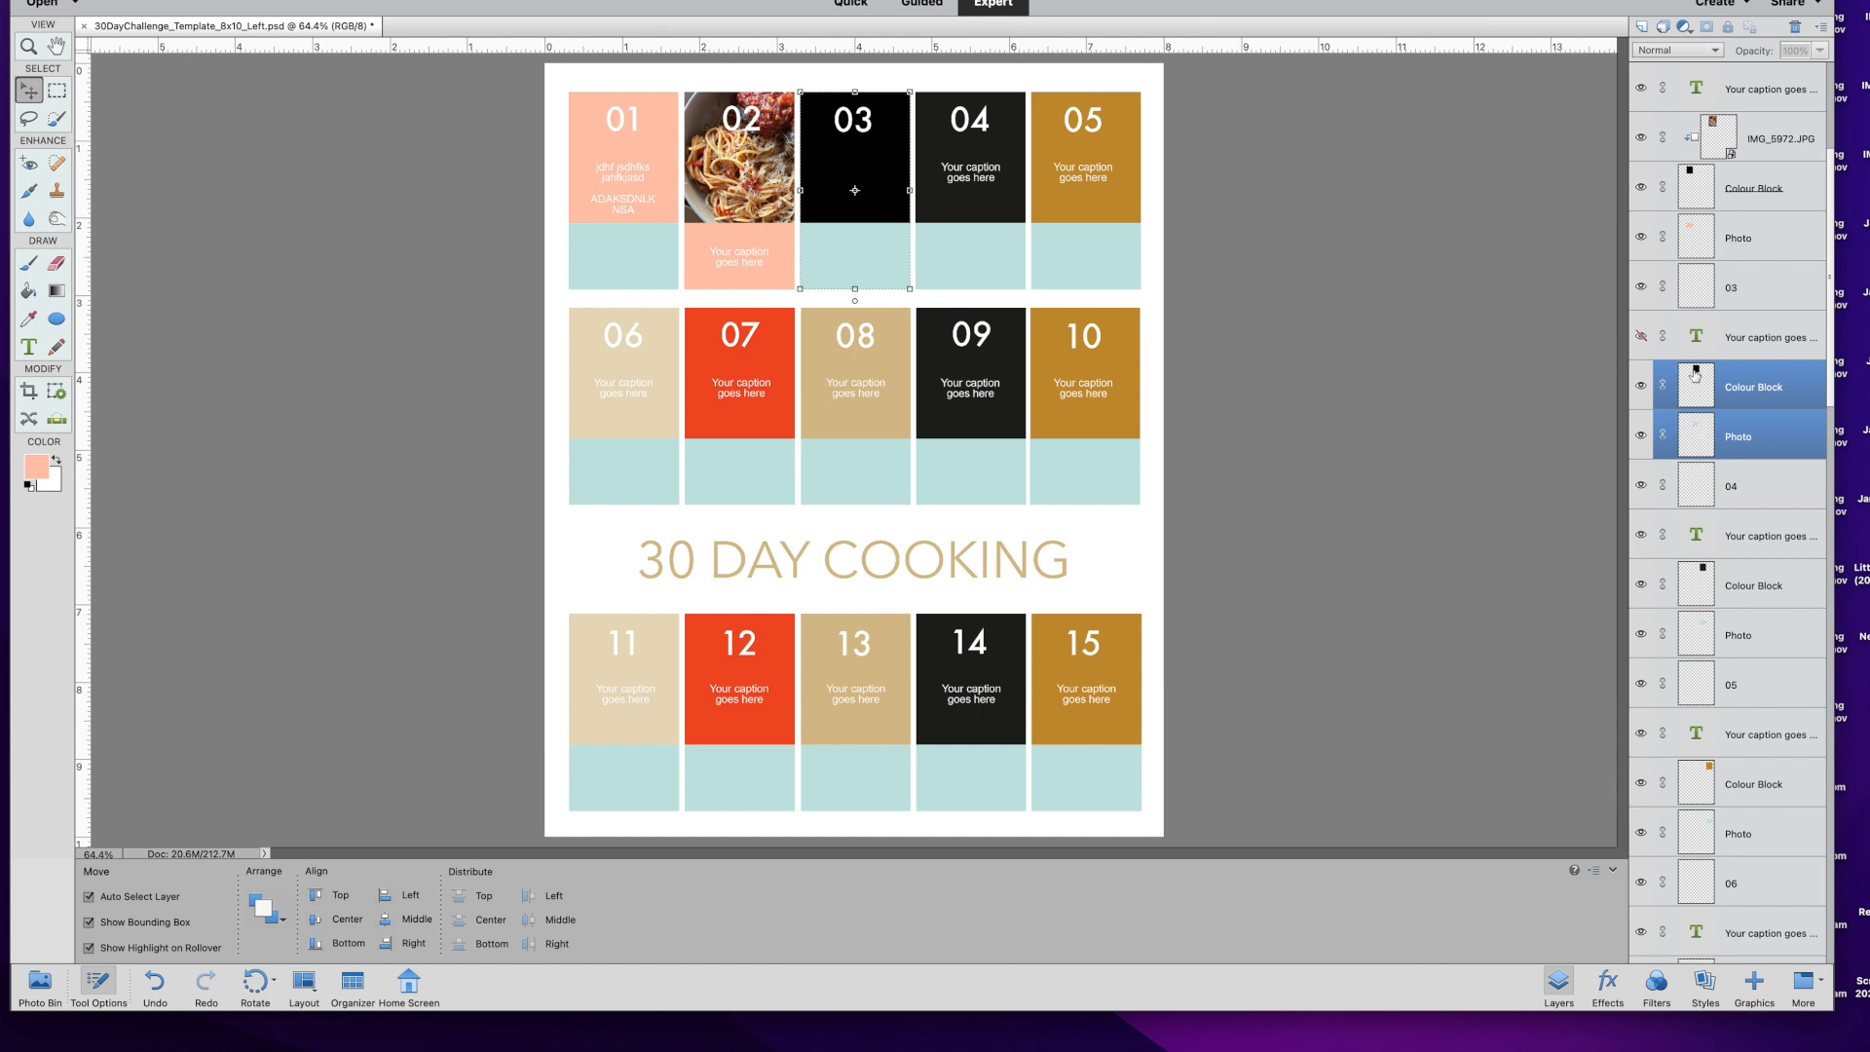
right_click(1743, 434)
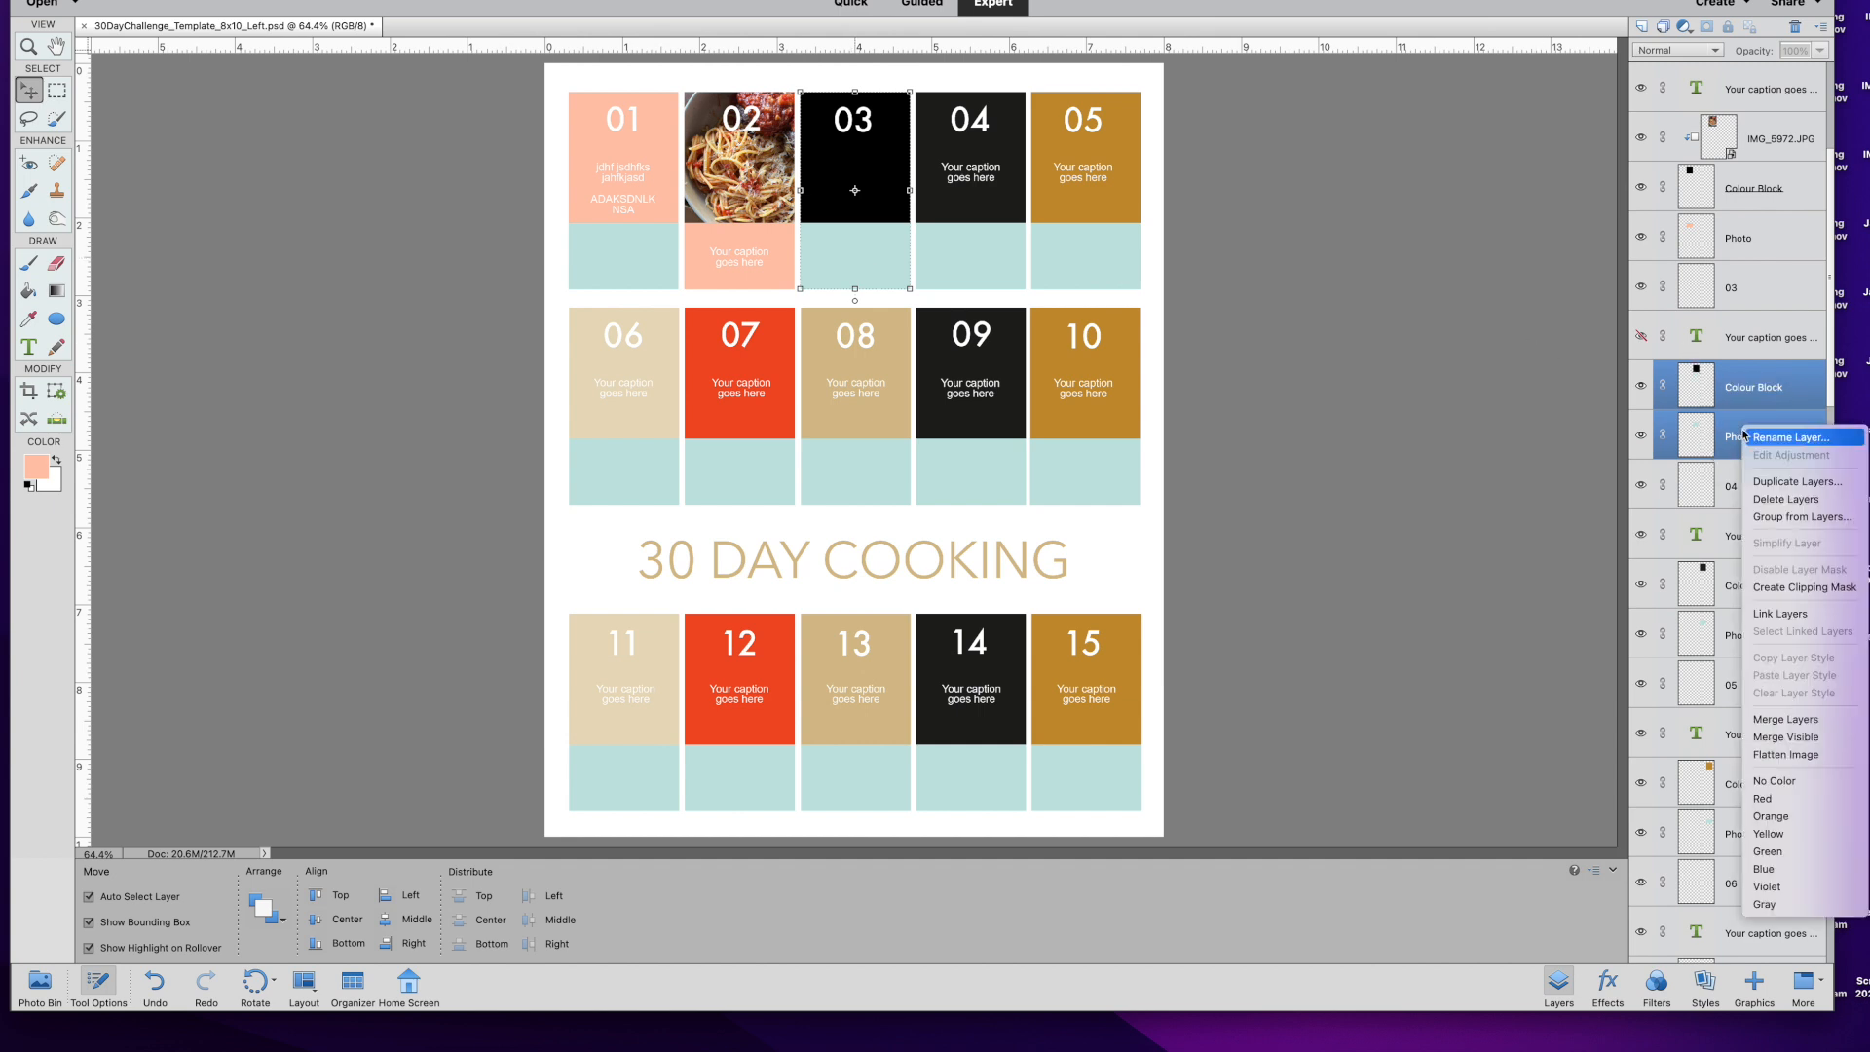
left_click(1787, 719)
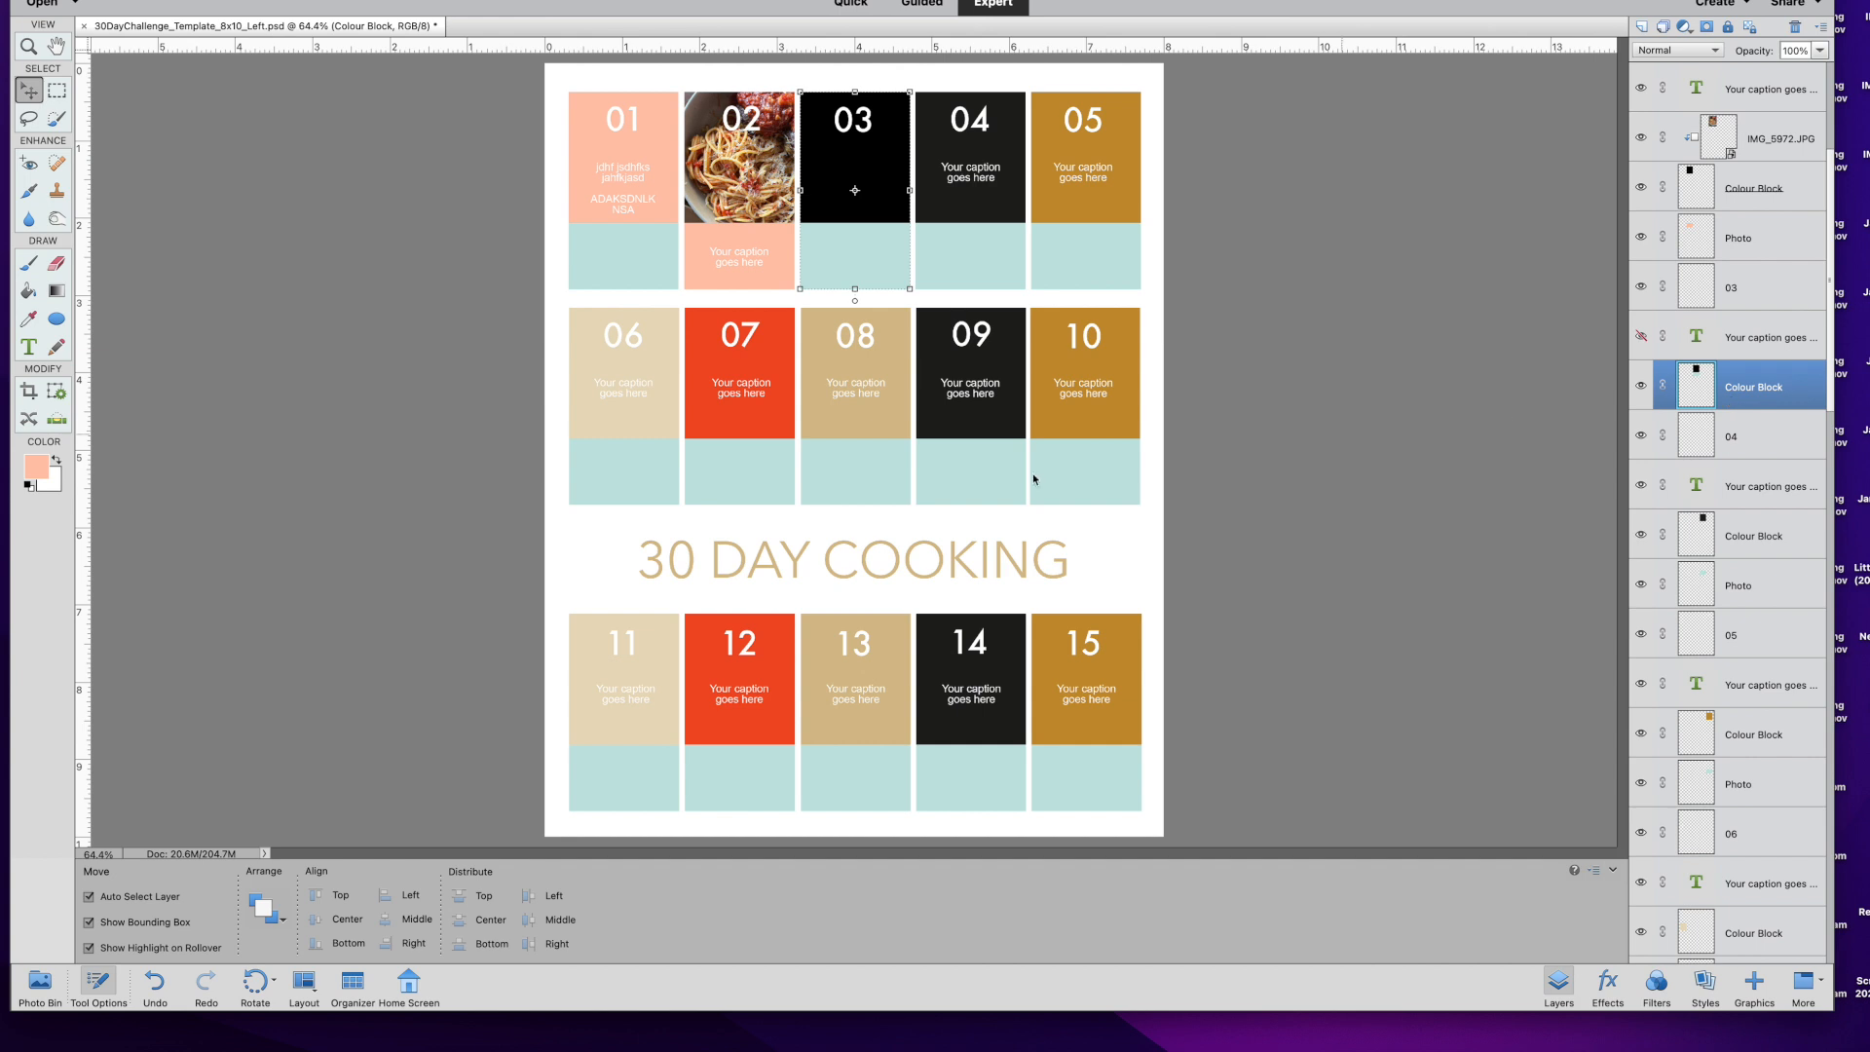
Add the portrait photo IMG_0518.JPG to the template above the merged box 03 layer and scale it down to a small size.
left_click(40, 984)
left_click_drag(485, 925, 830, 211)
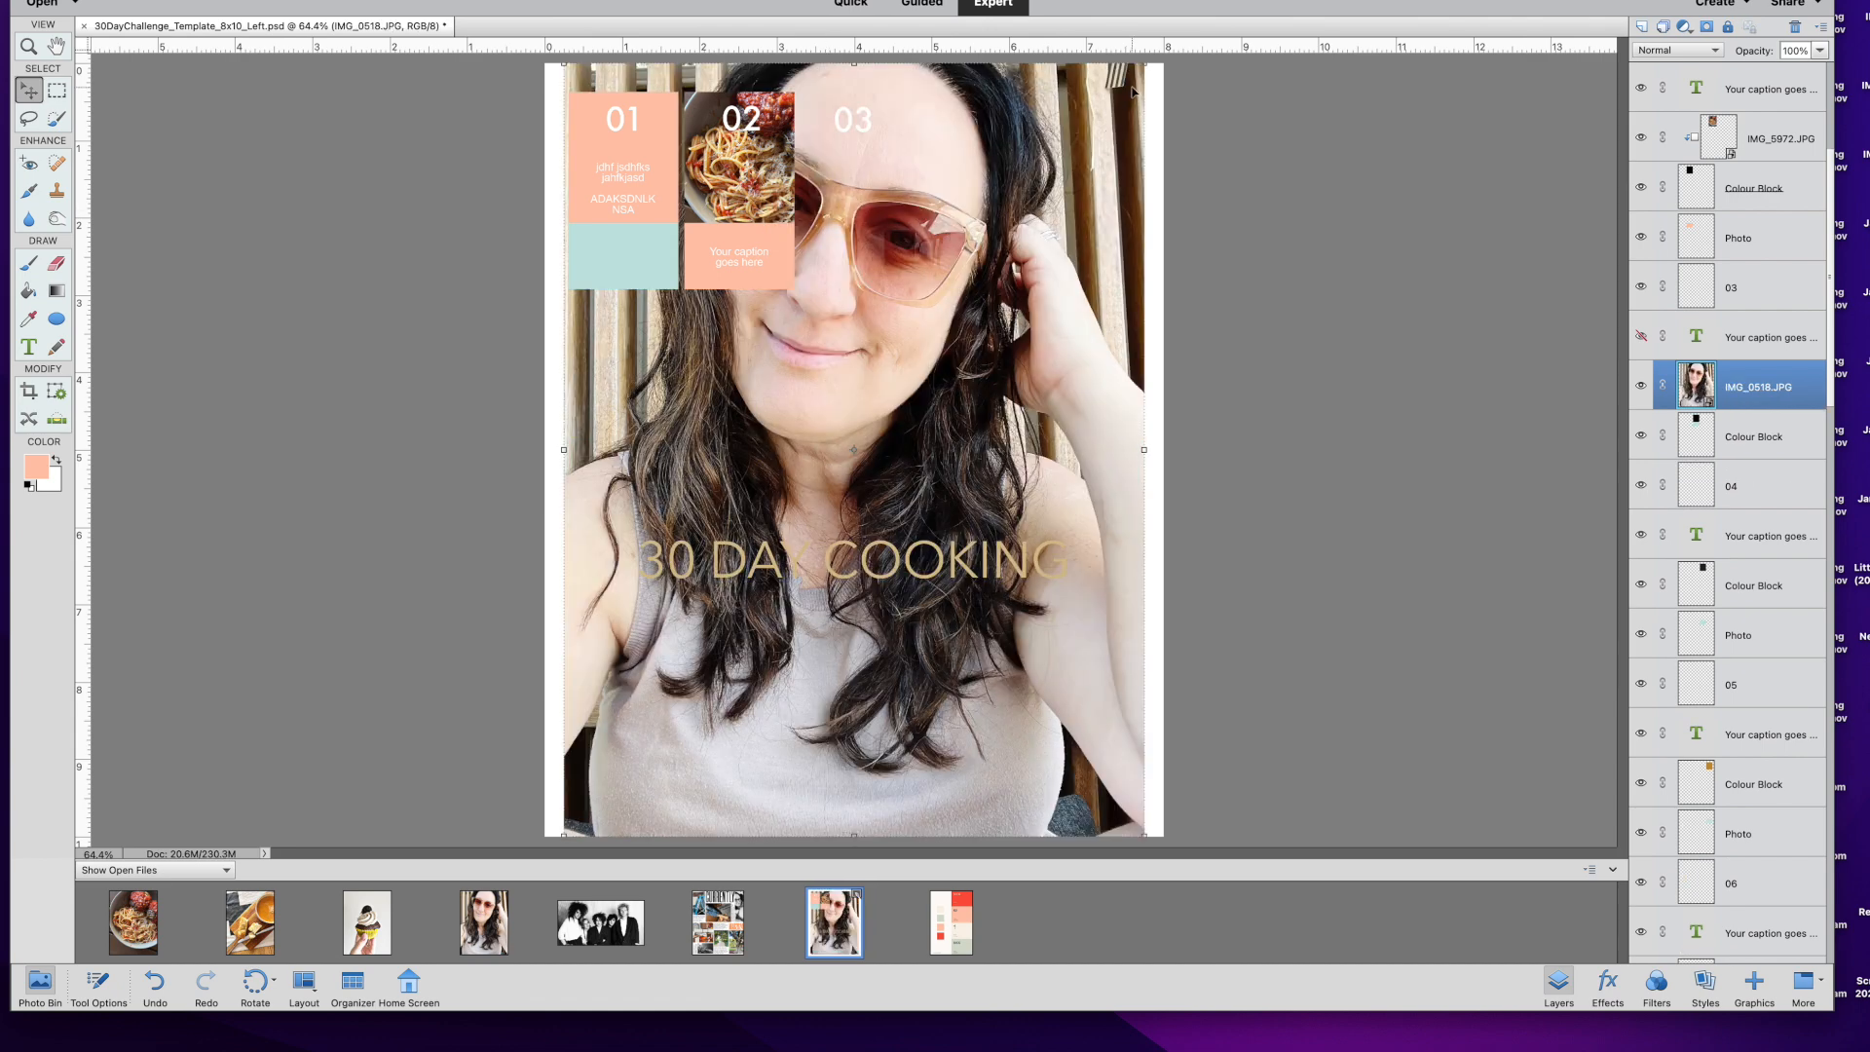
left_click_drag(1075, 144, 668, 697)
key("Return")
key("Return")
left_click_drag(626, 774, 719, 564)
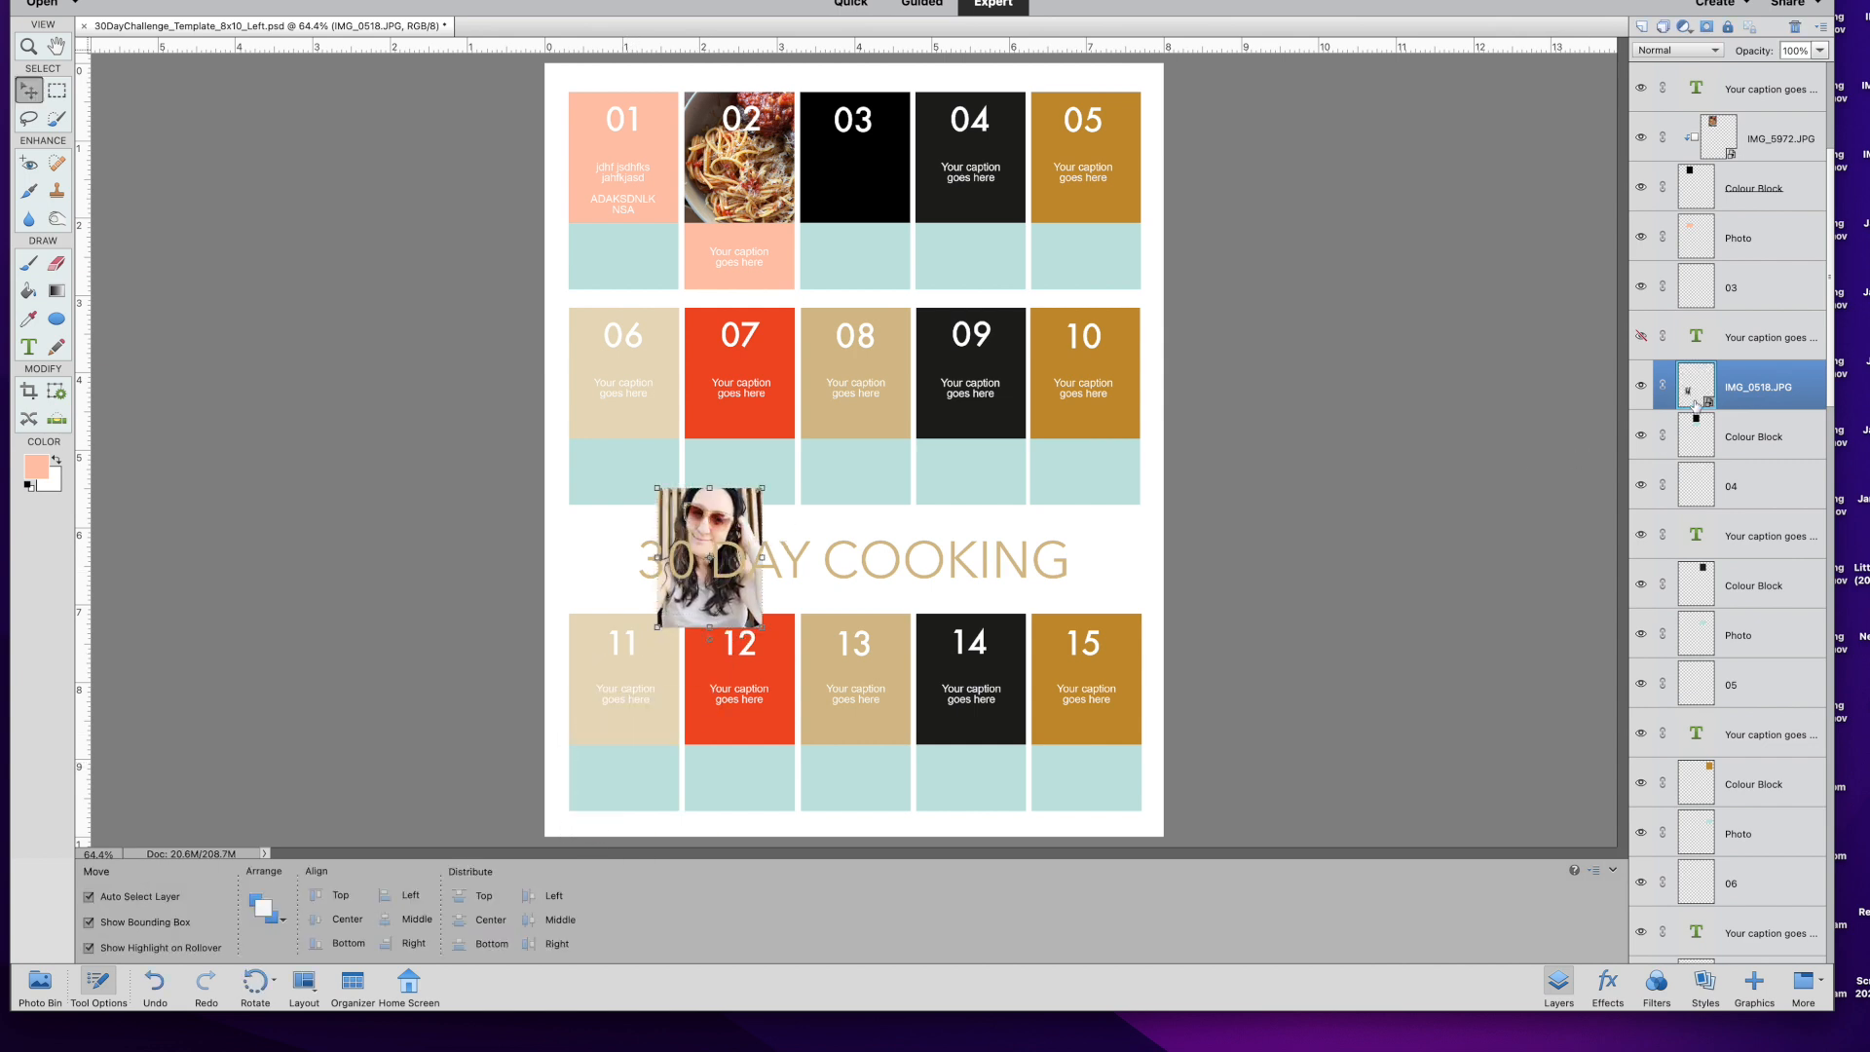
Enlarge the portrait photo to 147.36% over box 03 and clip it to the merged block.
left_click_drag(716, 516, 823, 114)
left_click_drag(879, 228, 925, 293)
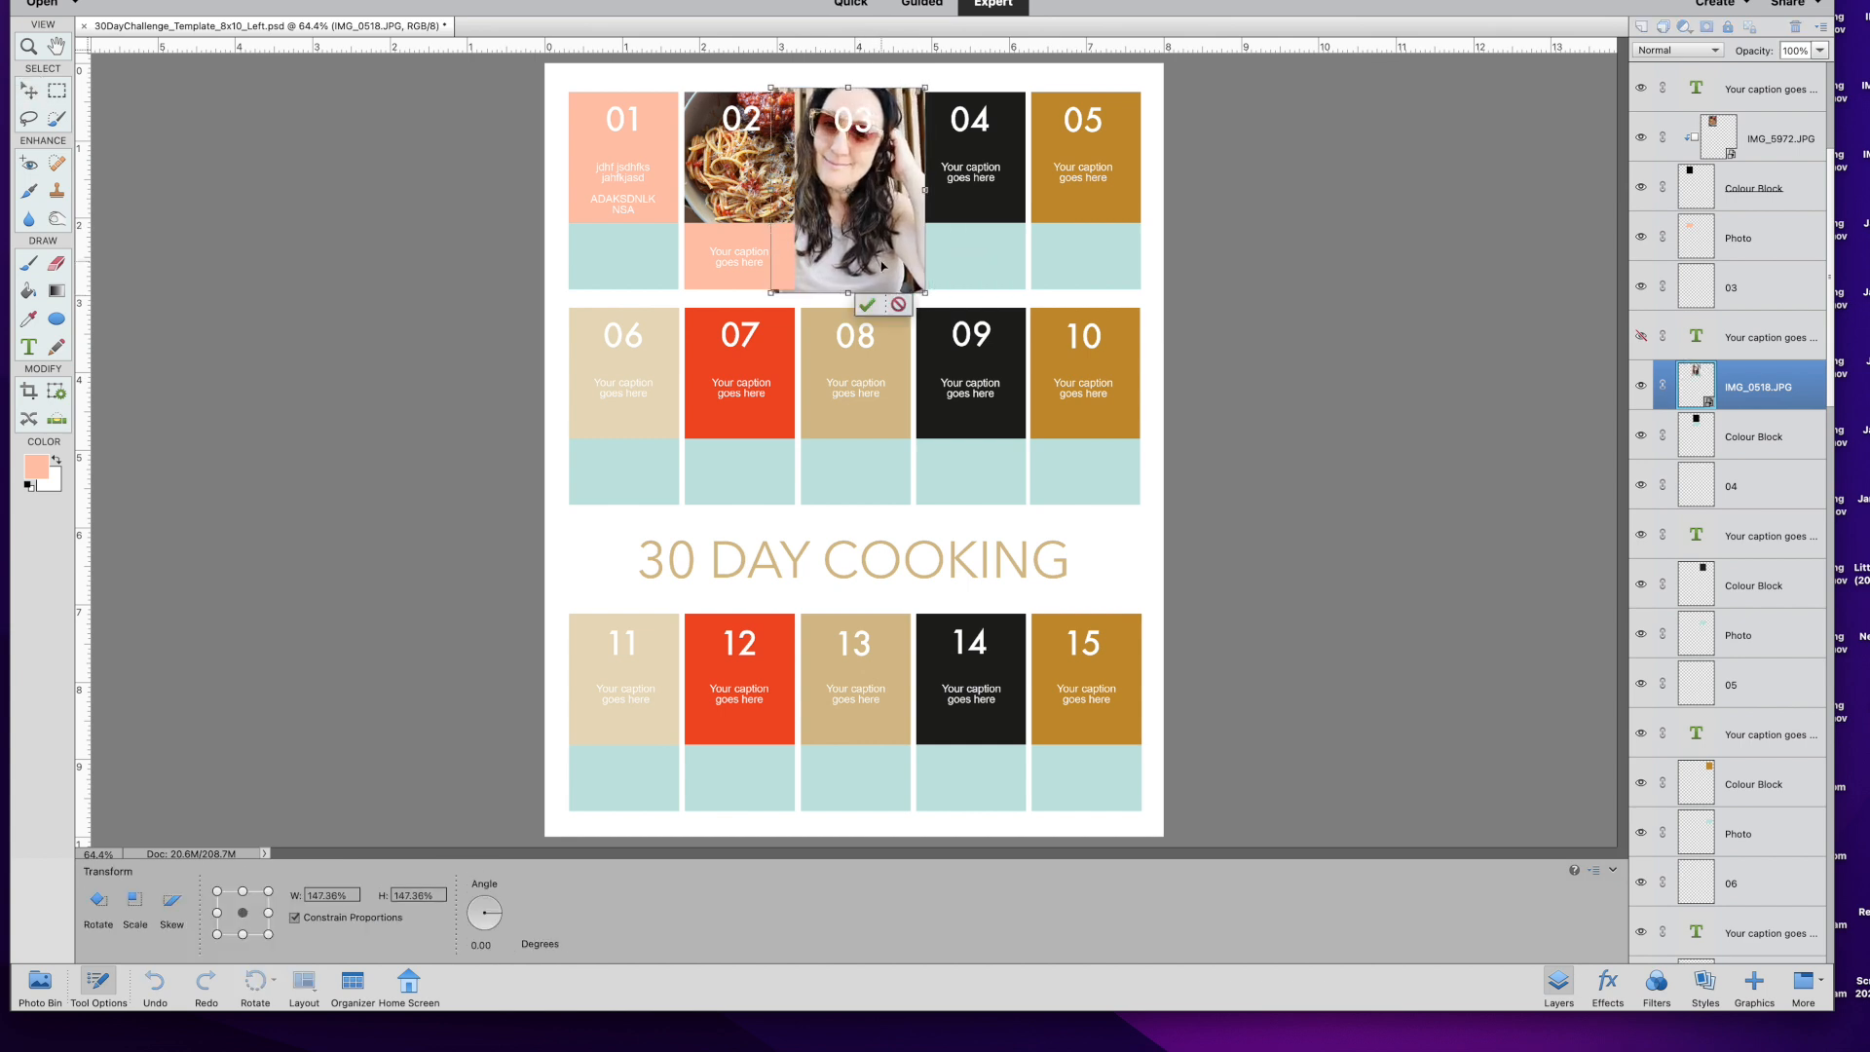
key("Return")
key("super+g")
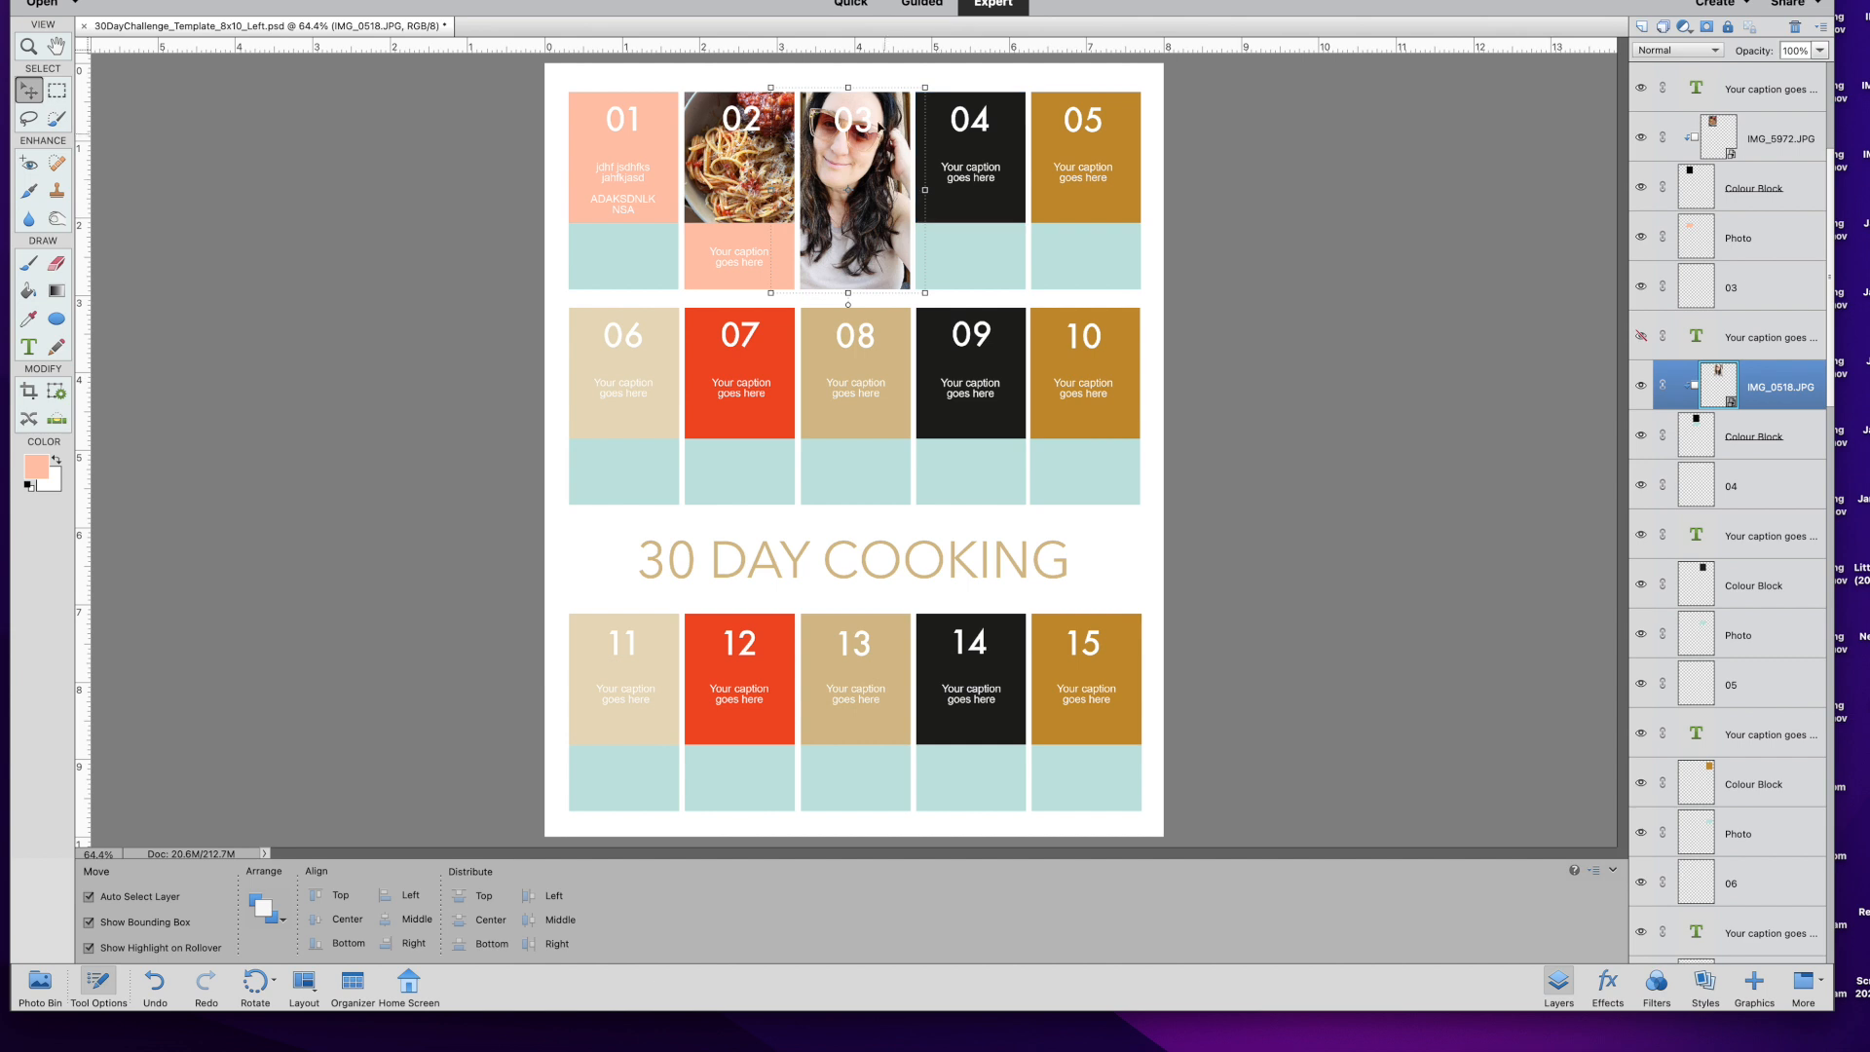
mouse_move(862, 125)
left_mouse_down()
mouse_move(871, 136)
mouse_move(872, 119)
left_mouse_up()
Move the number 03 down to the lower part of the portrait photo.
left_click(893, 207)
left_click_drag(872, 129, 867, 273)
left_click(981, 272)
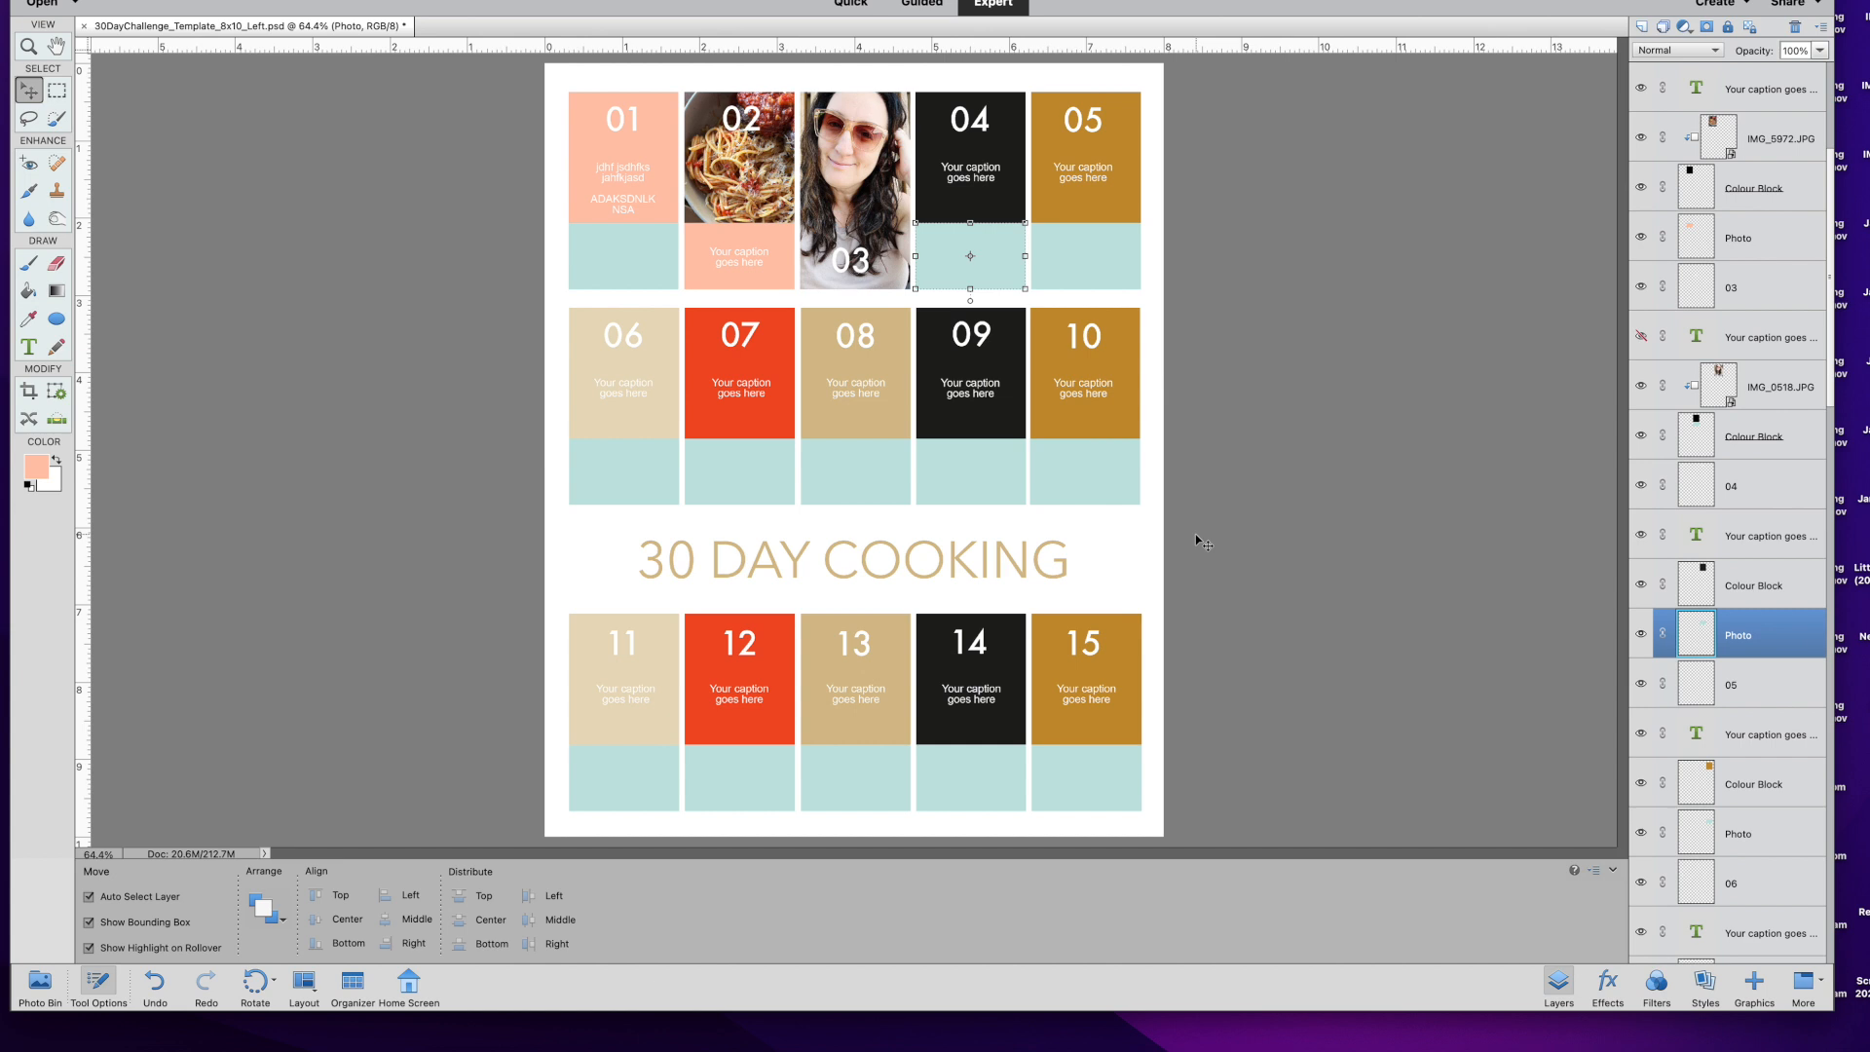
left_click(1352, 481)
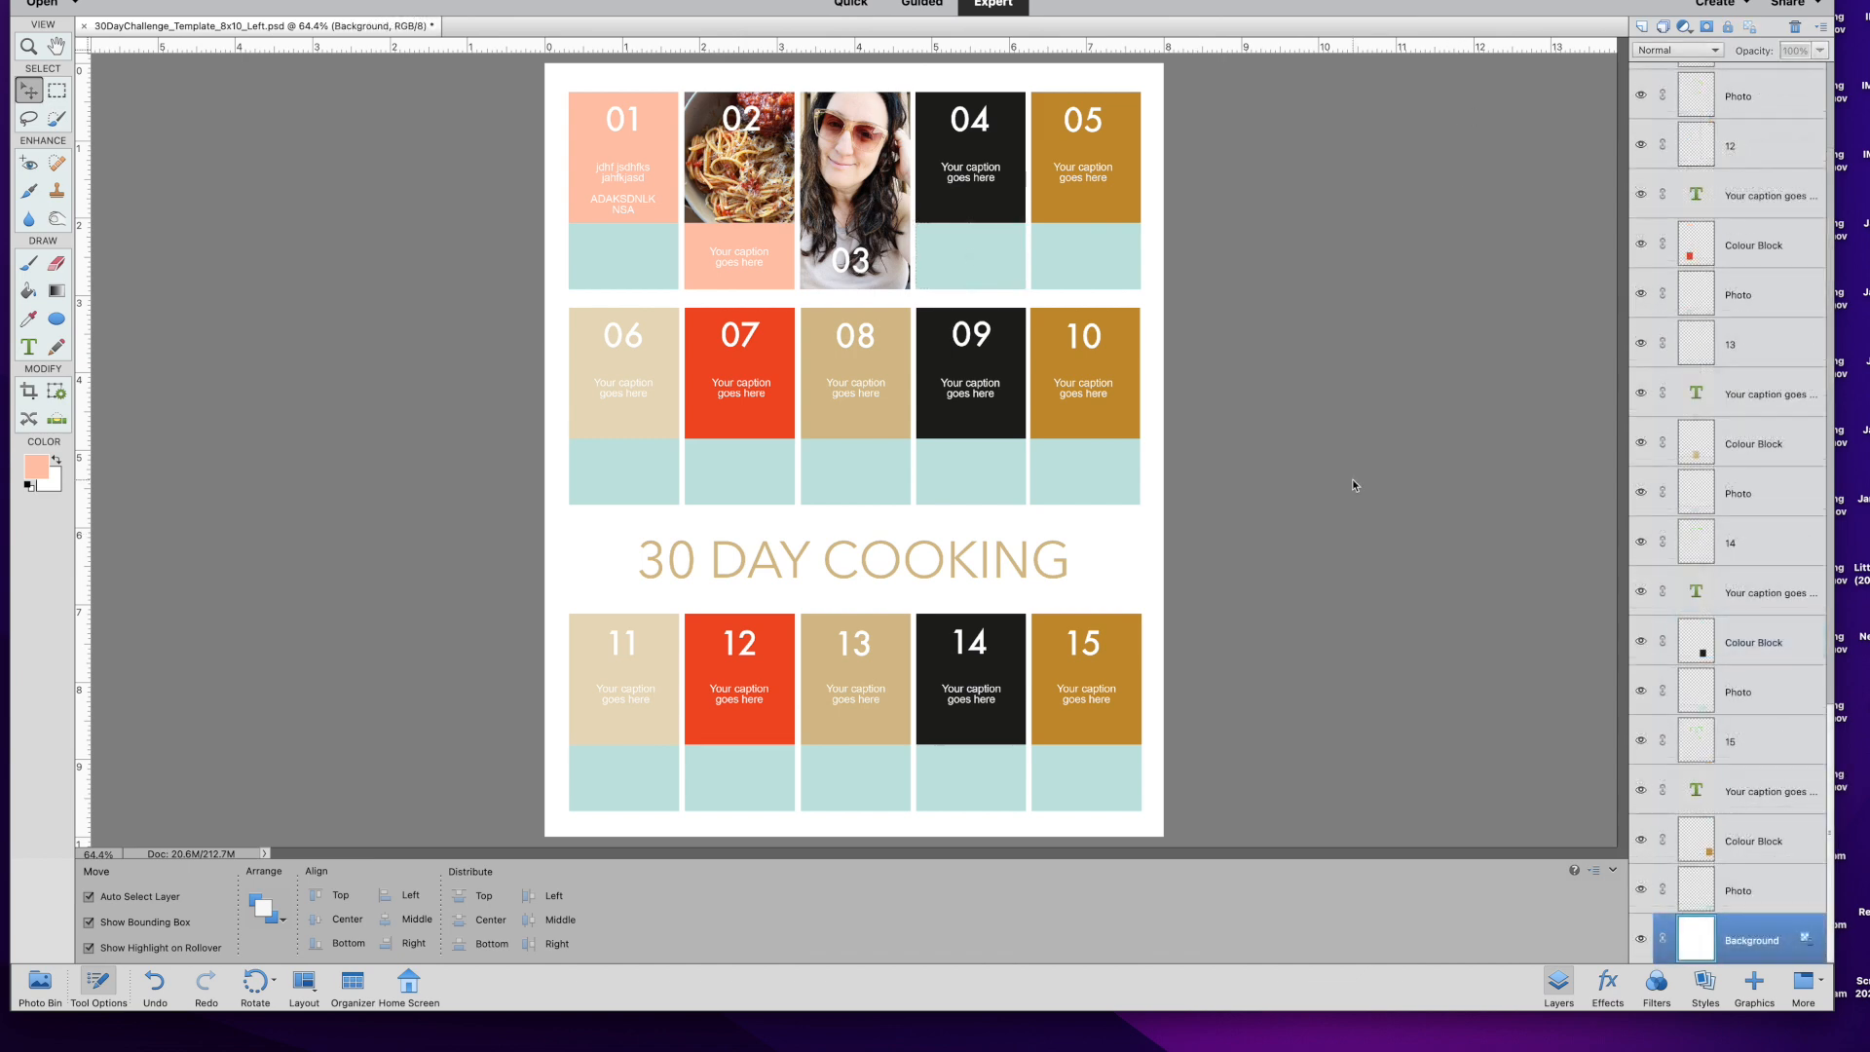
Float the template in its own window and create a new document using the 9 in X 12 in preset.
left_click_drag(225, 17, 522, 45)
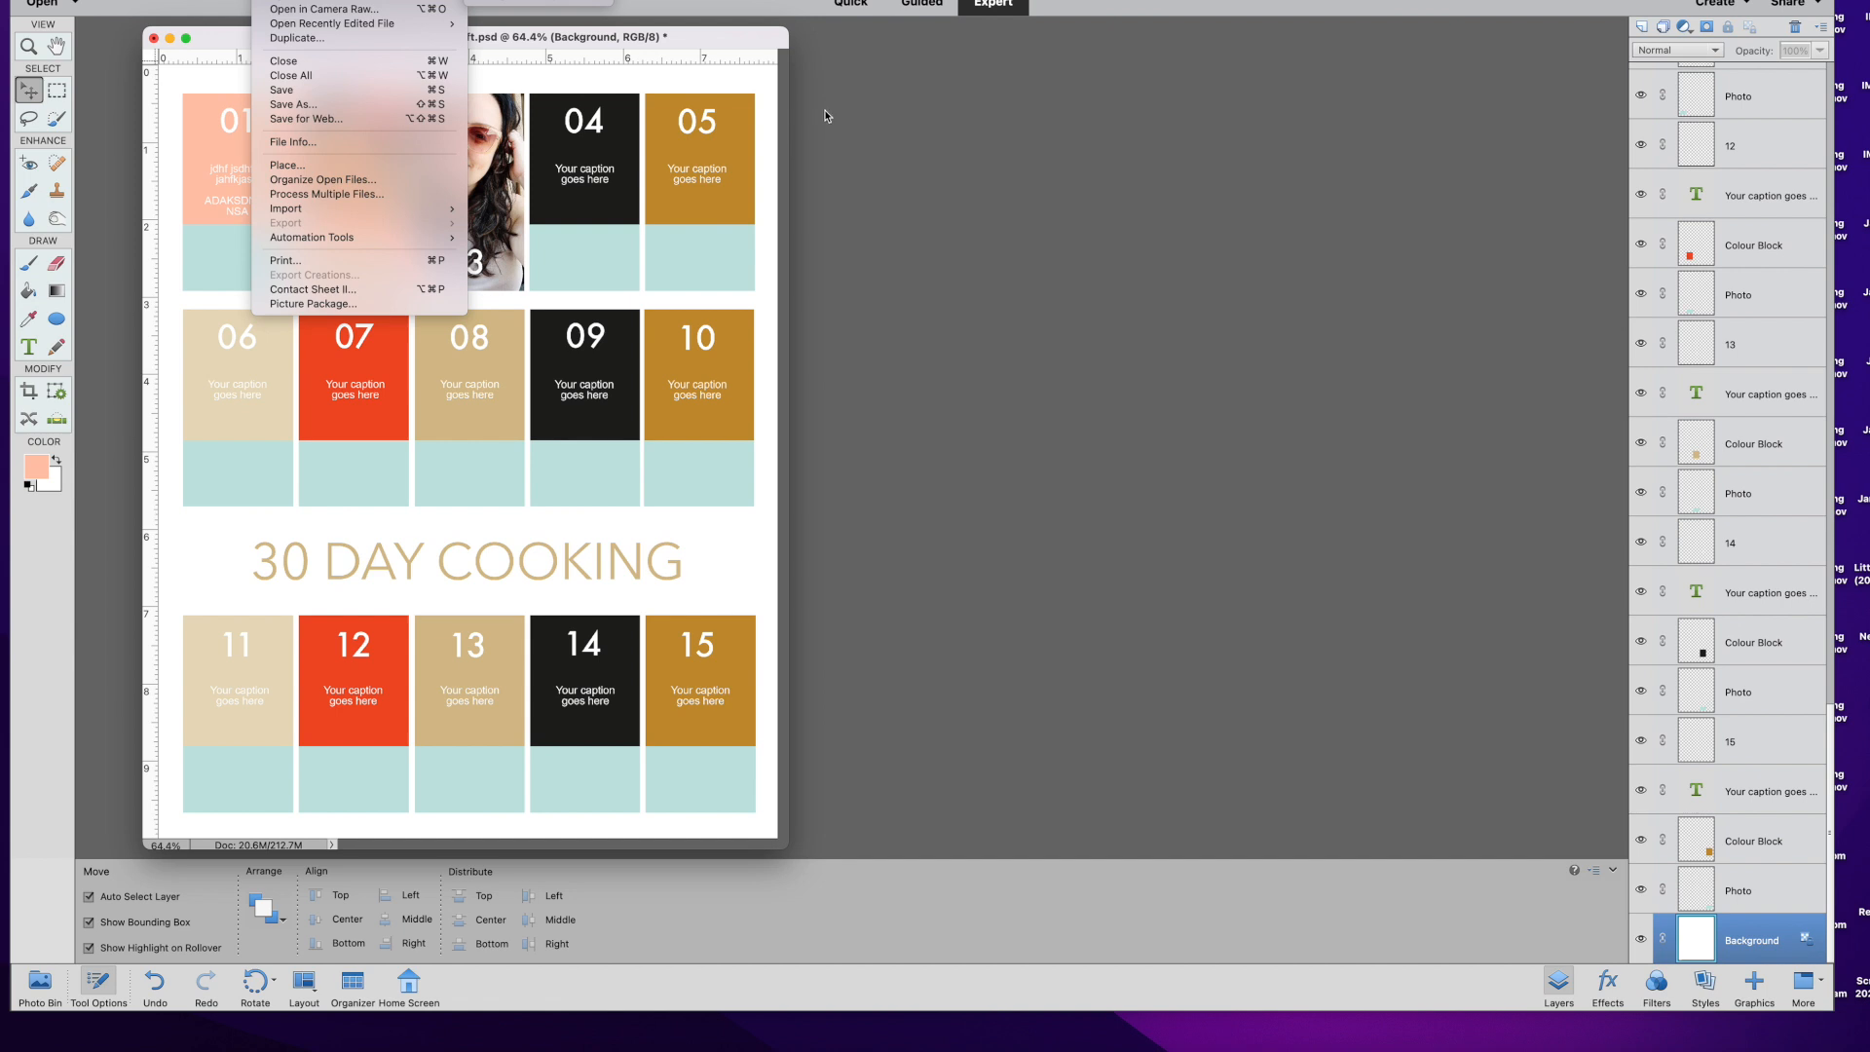
key("super+n")
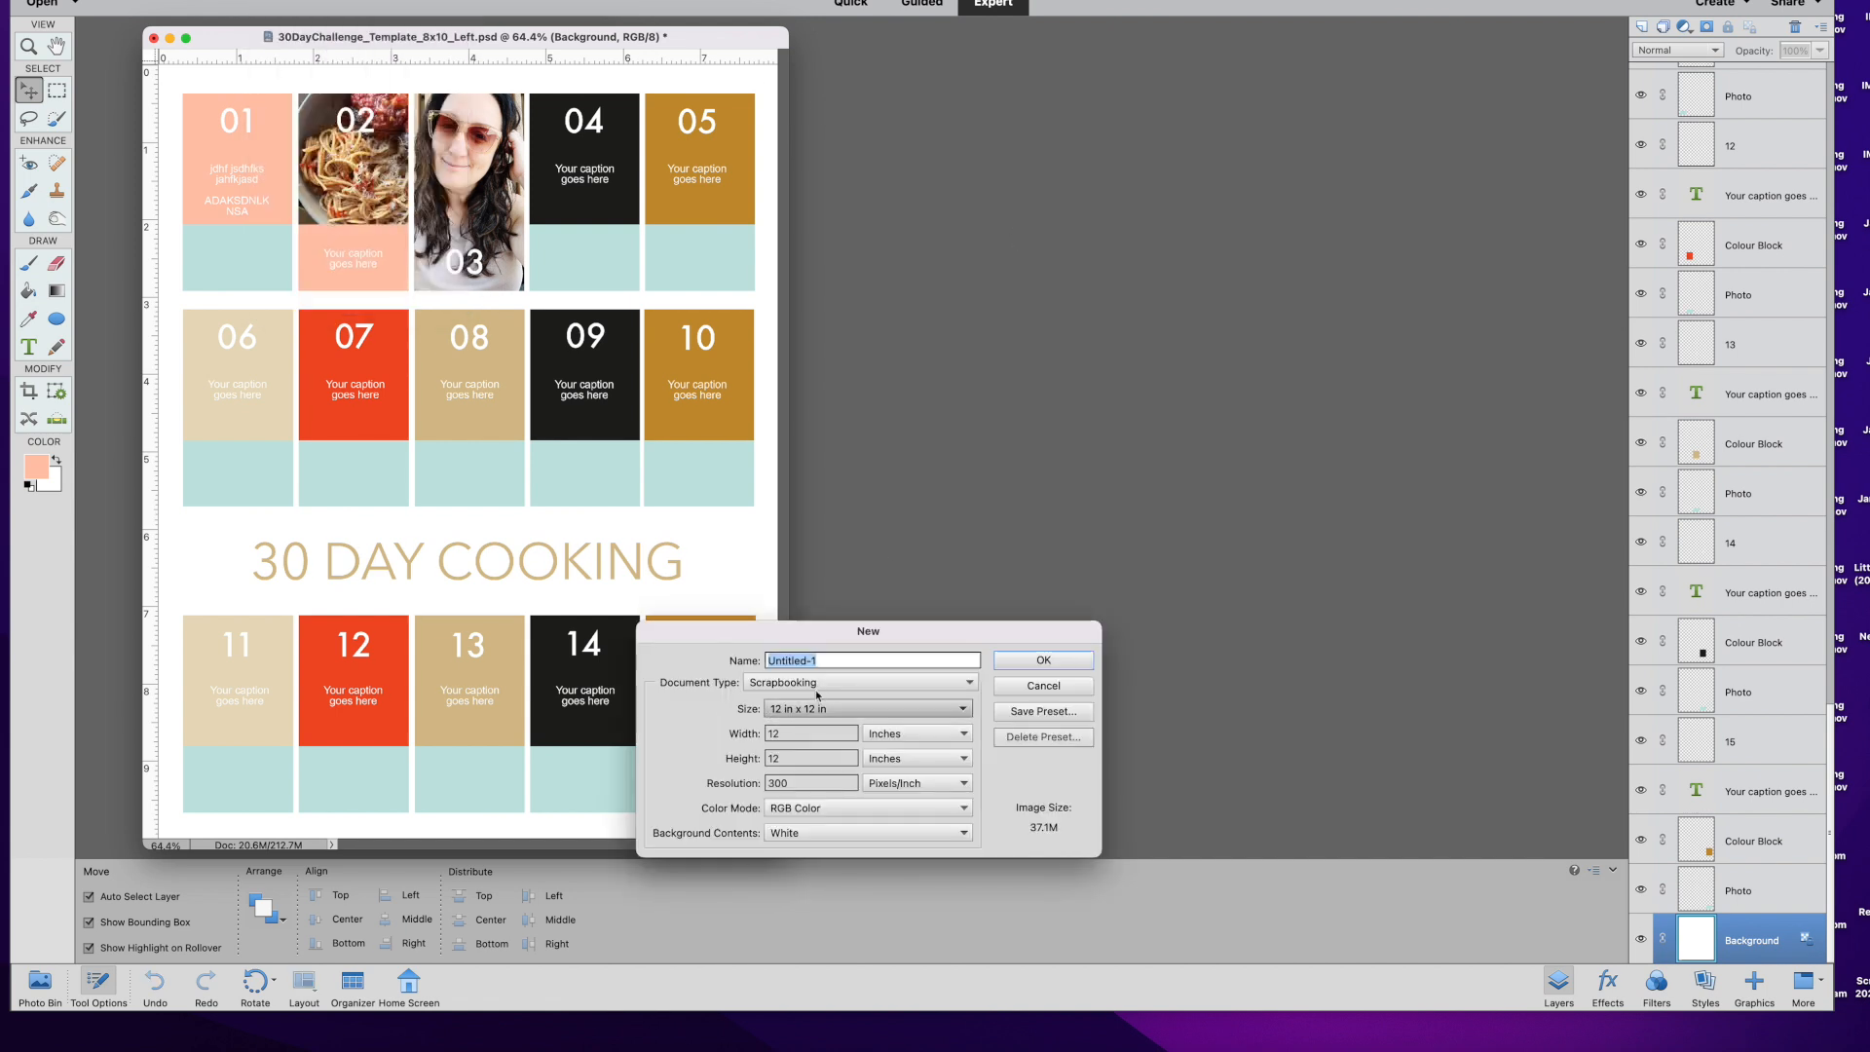
left_click(829, 683)
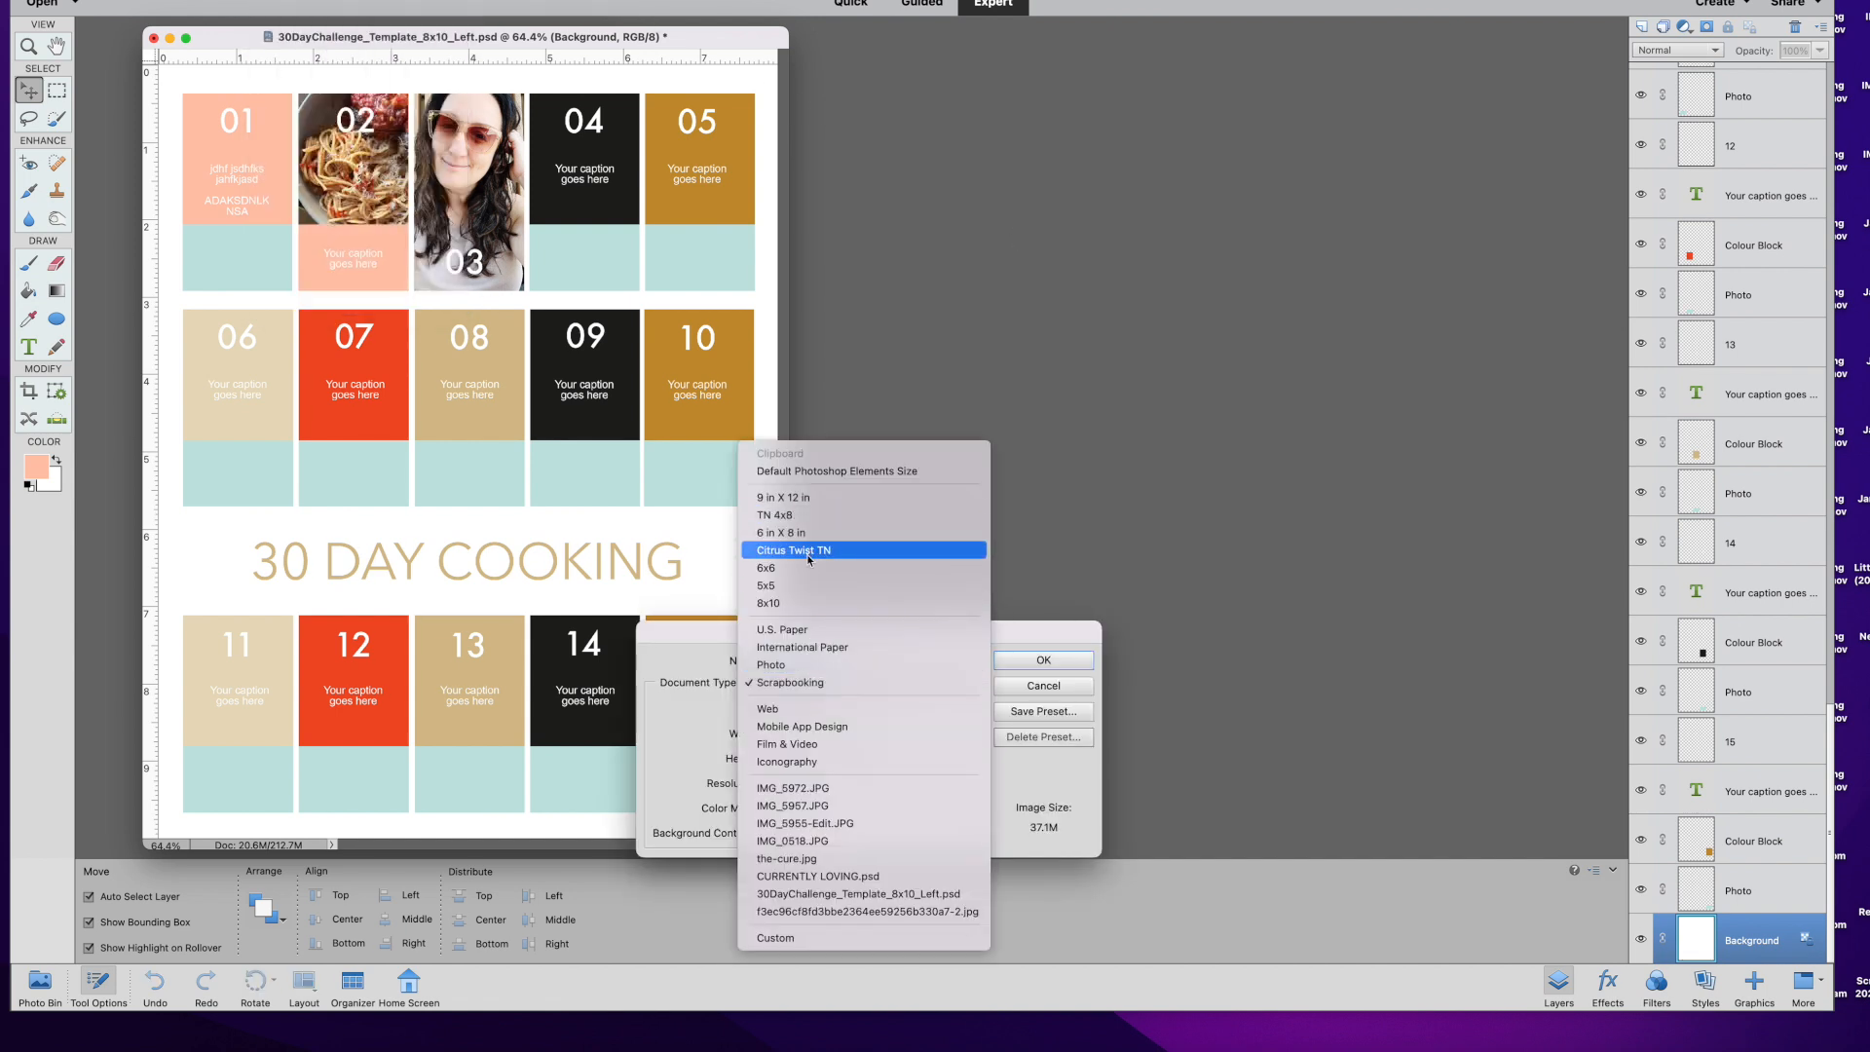
left_click(808, 497)
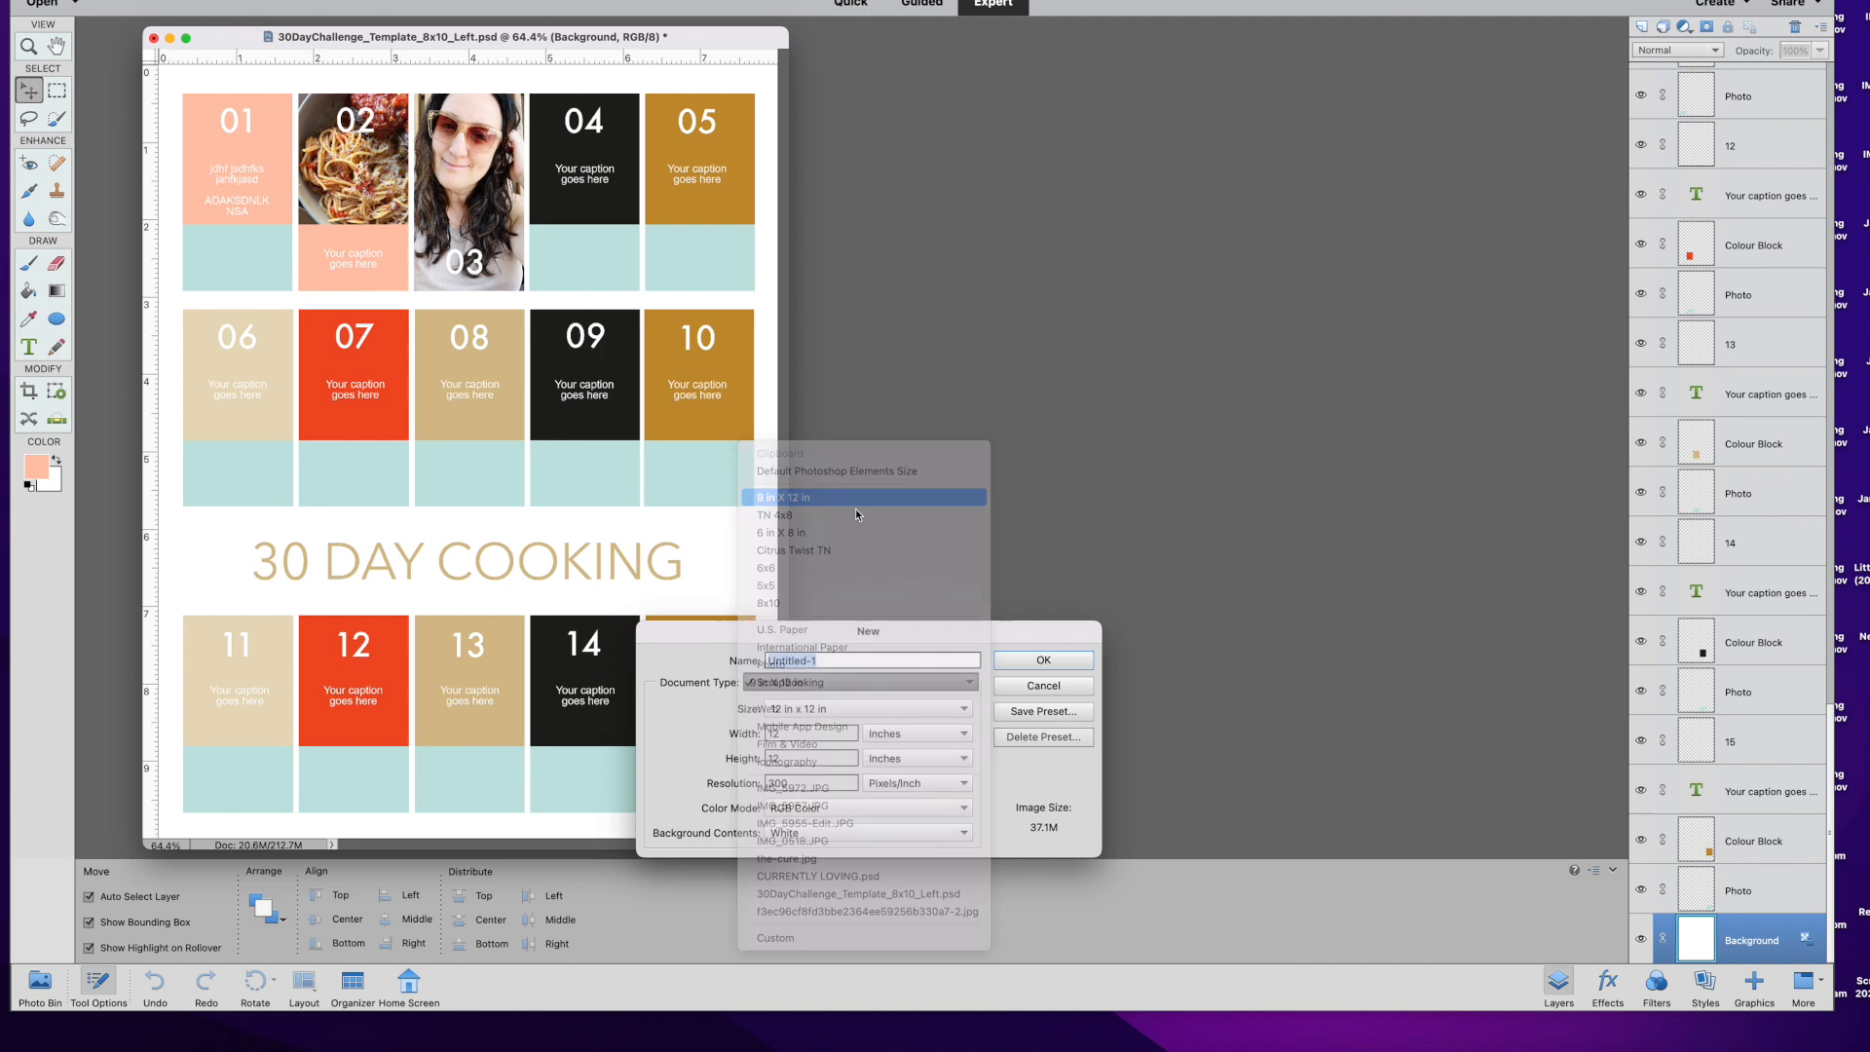
left_click(1043, 661)
Place the new blank document's window beside the template and enlarge it to show the whole page.
left_click_drag(606, 60, 1406, 57)
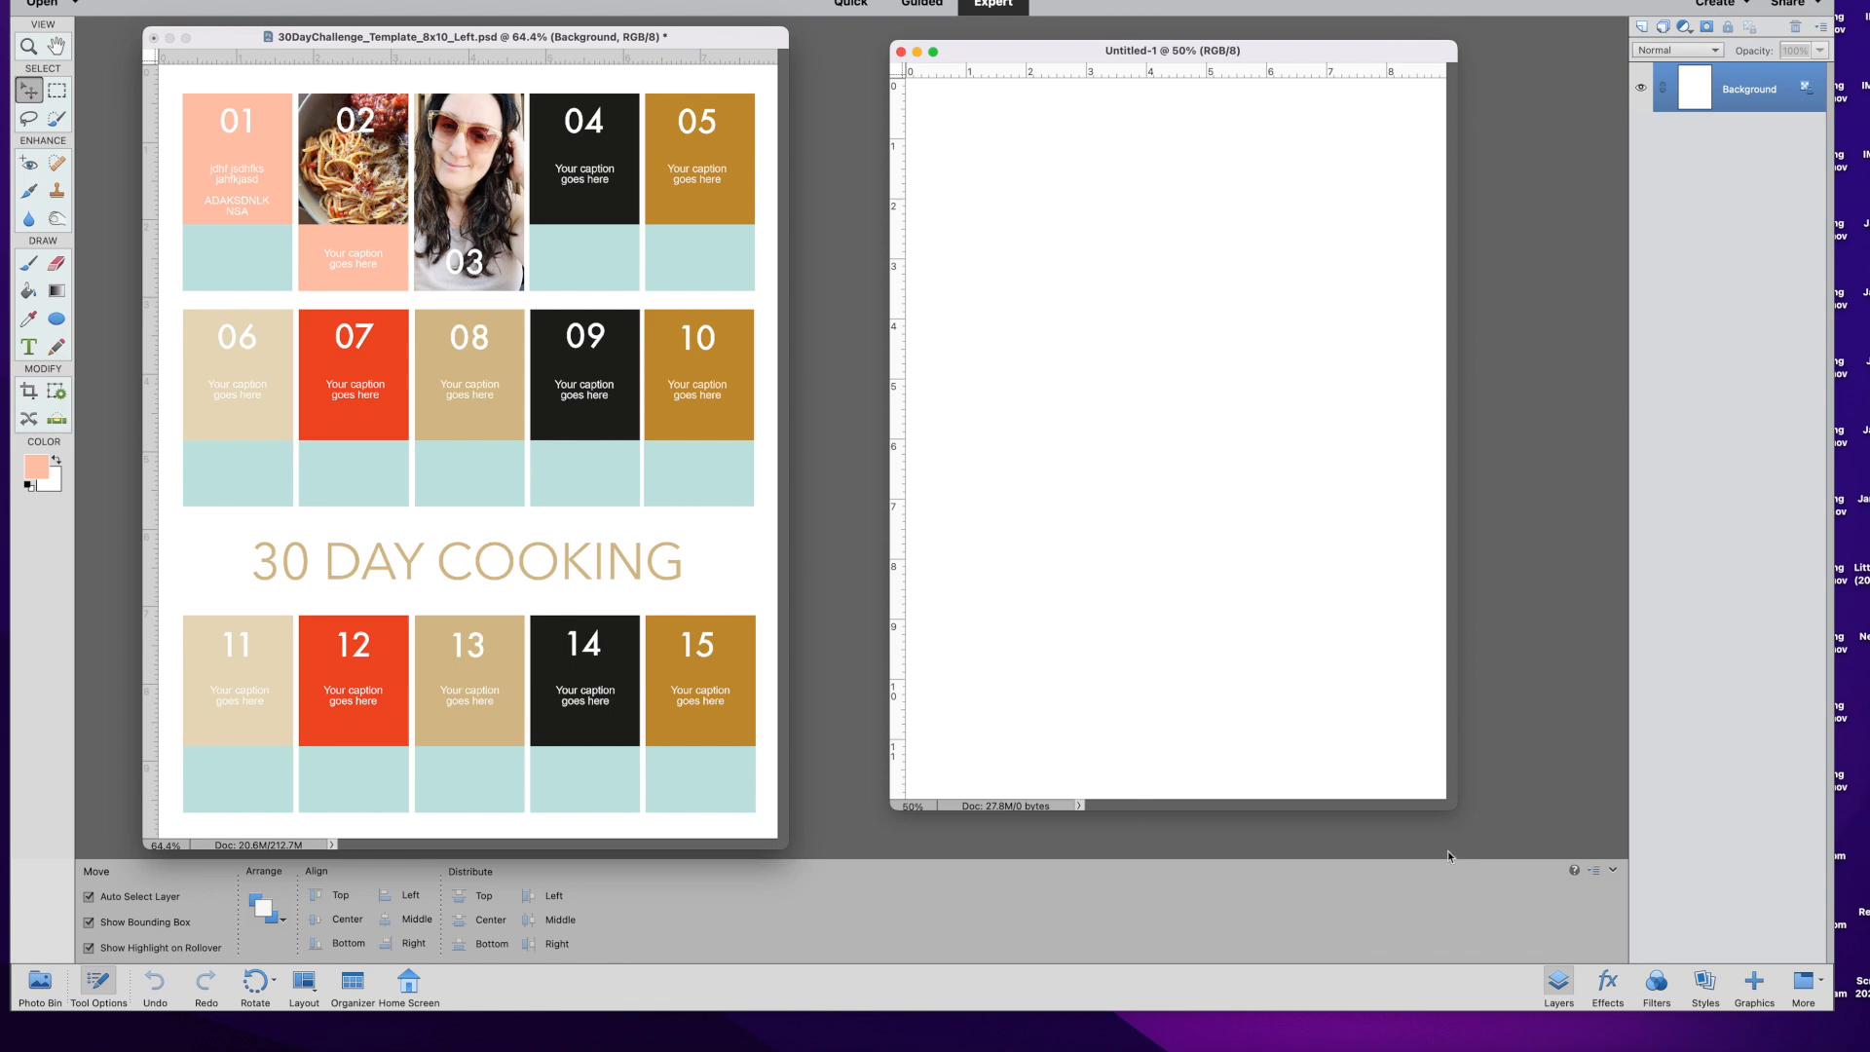
left_click_drag(1454, 806, 1522, 839)
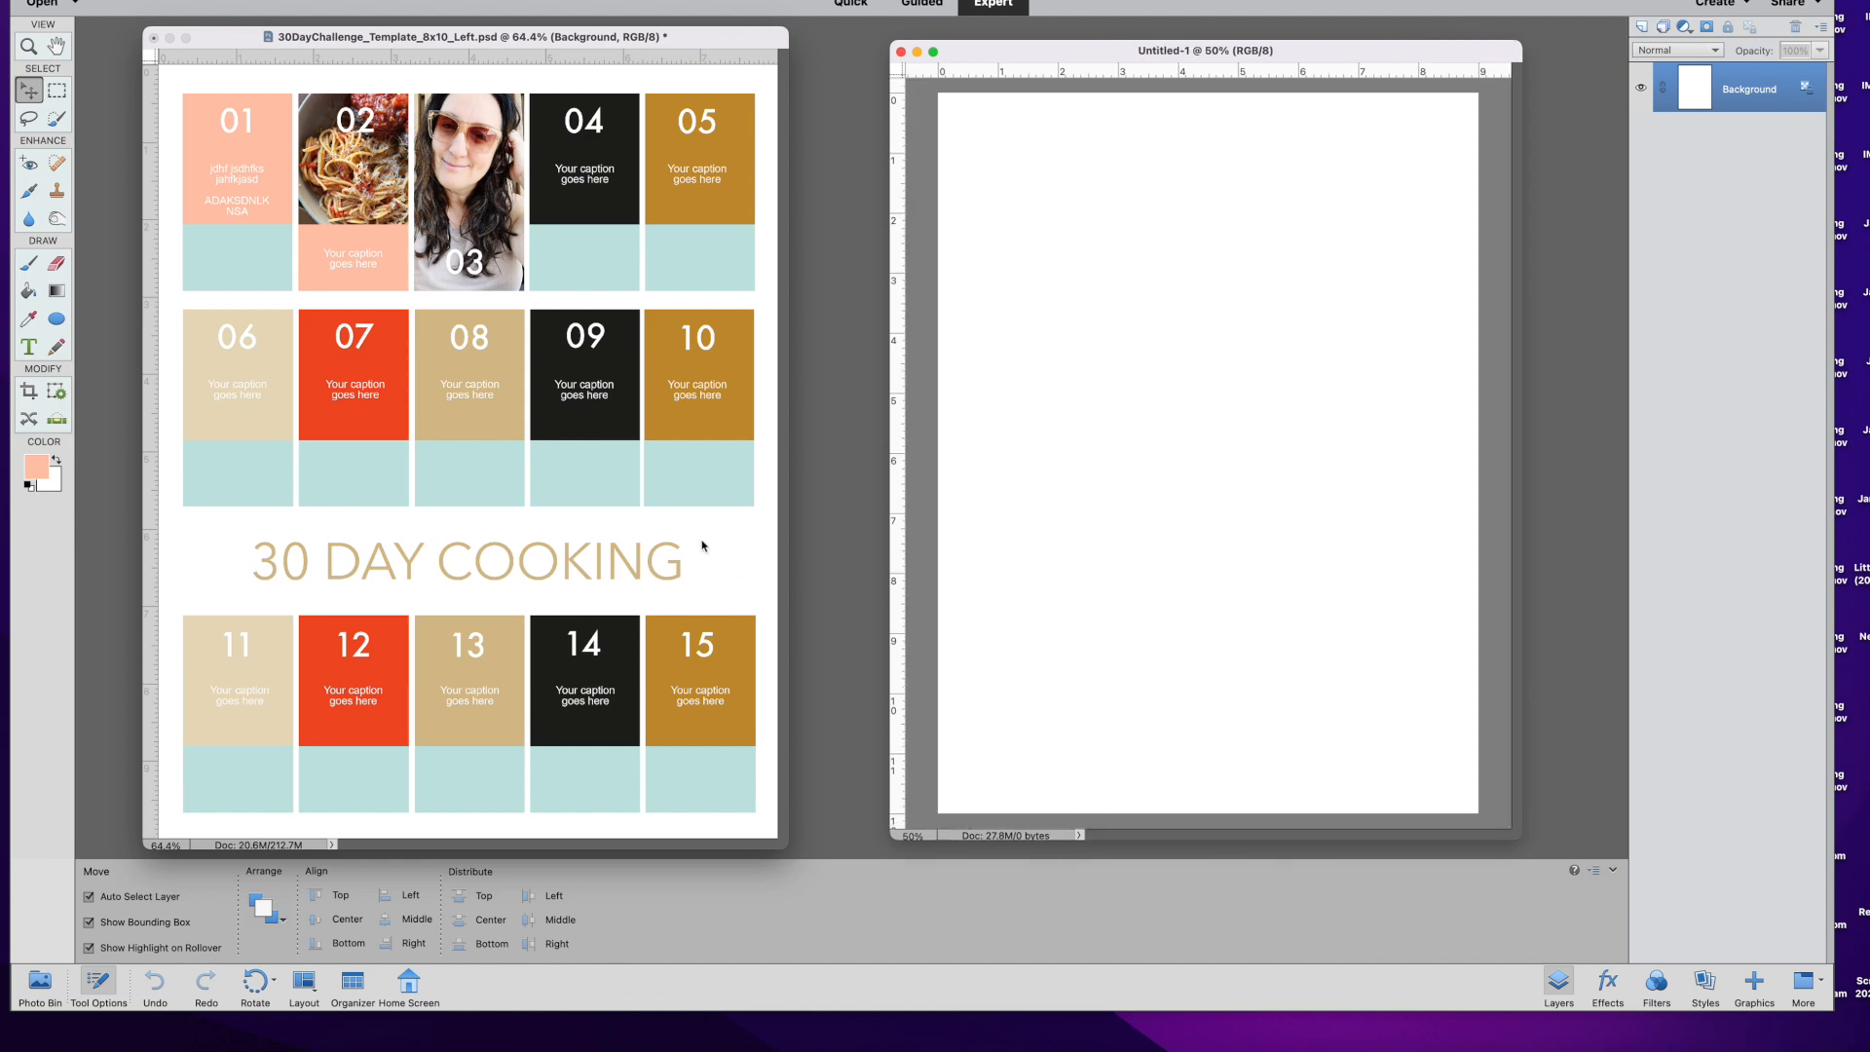
Select every template layer from Title down to the lowest Photo, leaving out the Background, and copy them into the blank 9x12 document.
left_click(662, 523)
left_click(1746, 888)
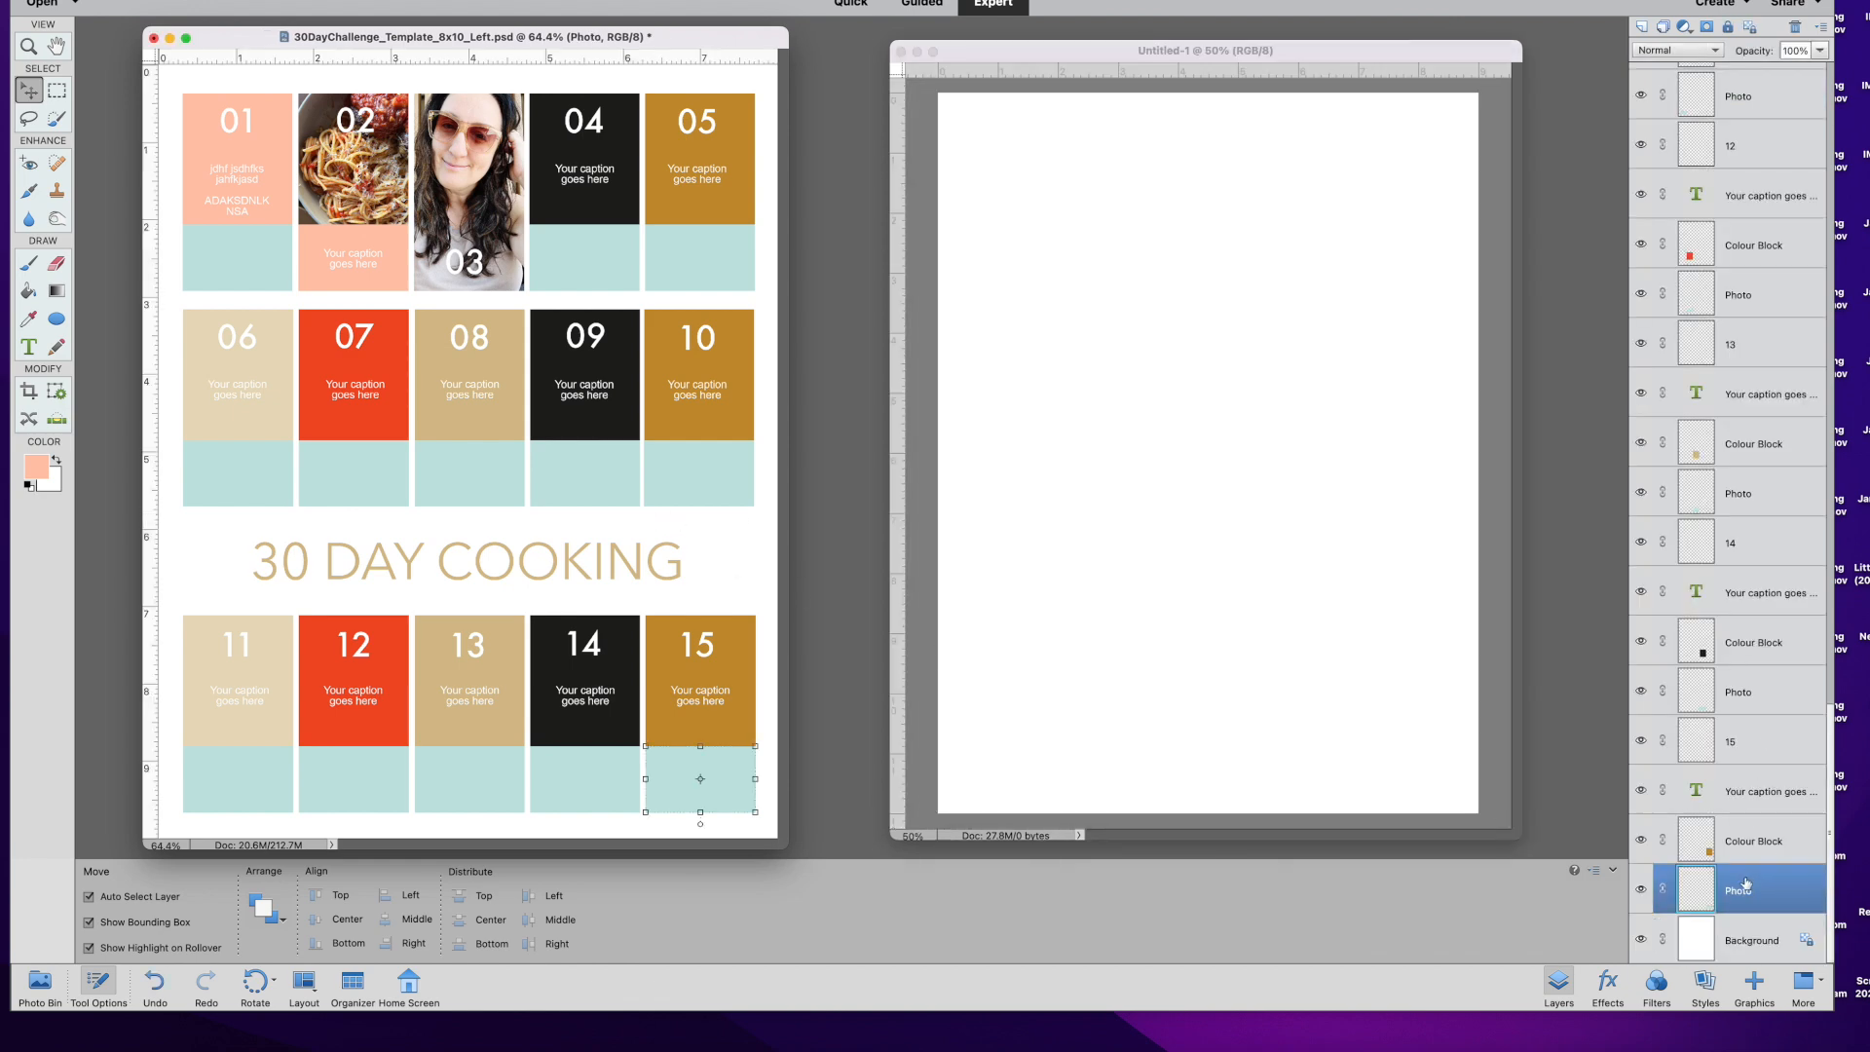
scroll(1752, 811, "up", 15)
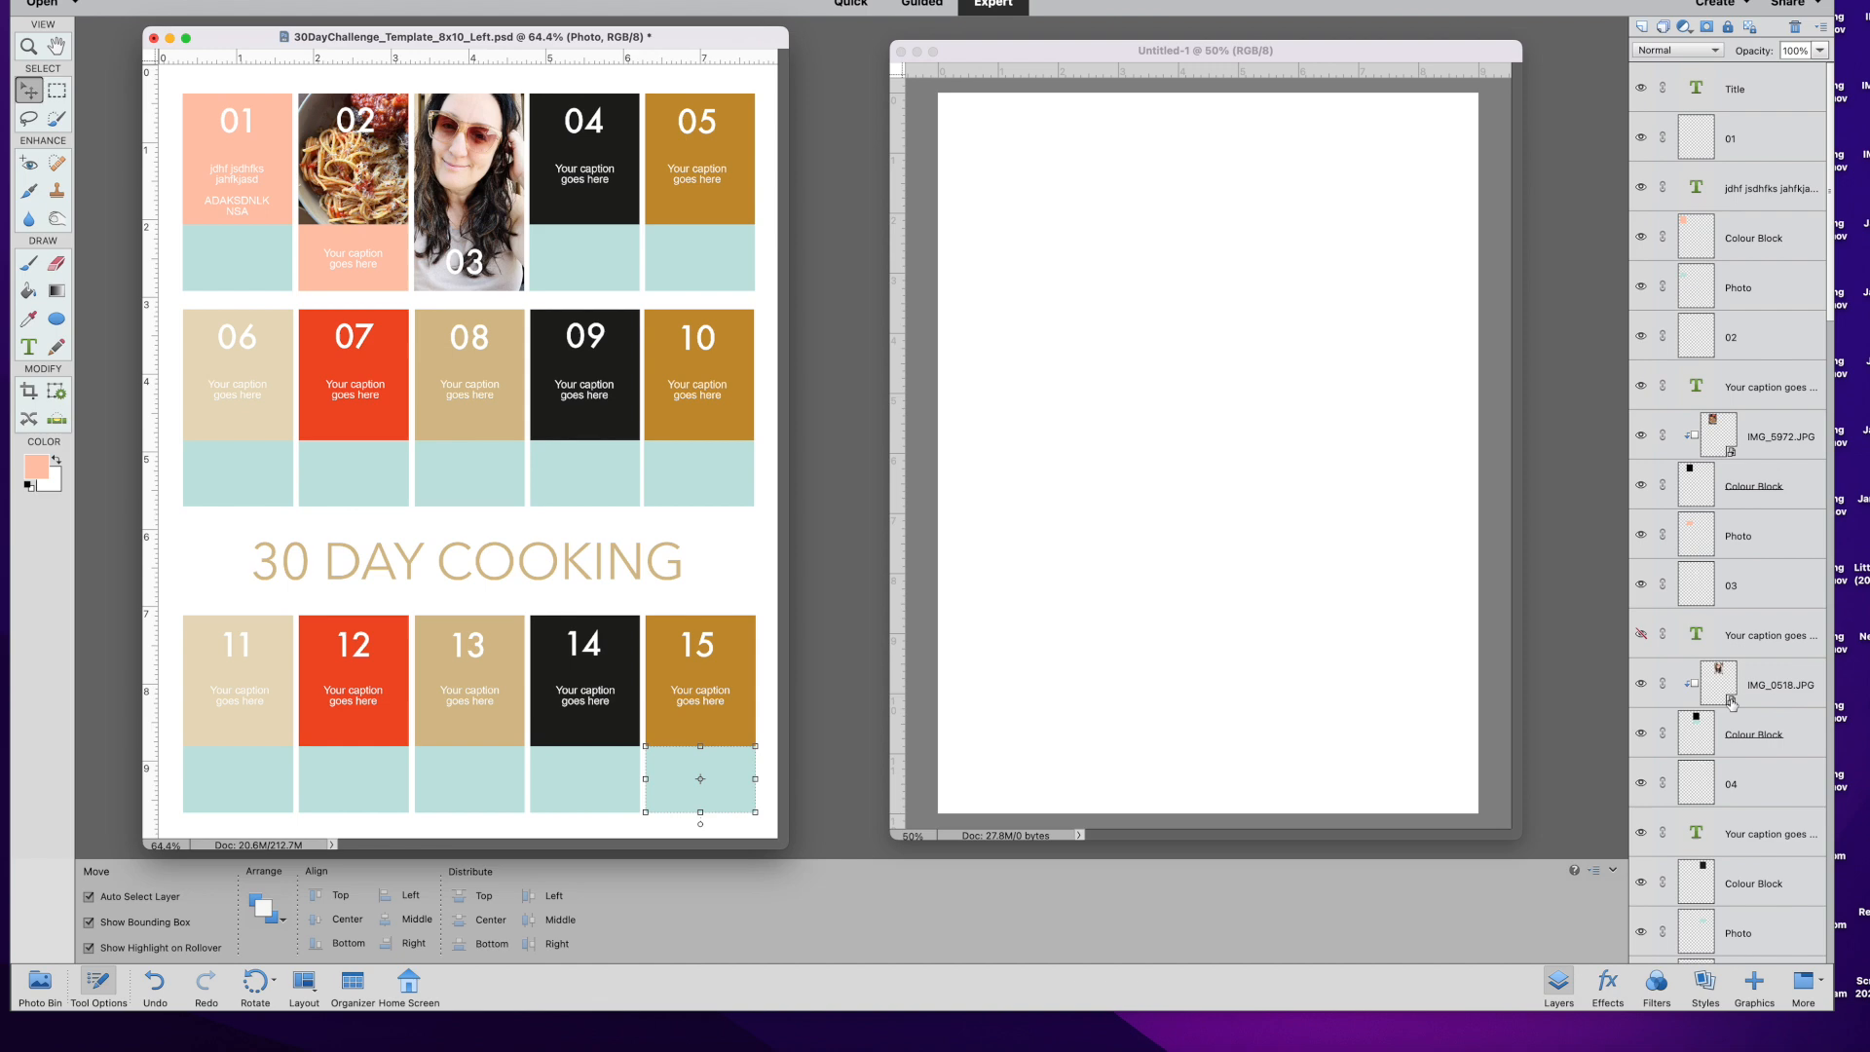
left_click(1733, 86, "shift")
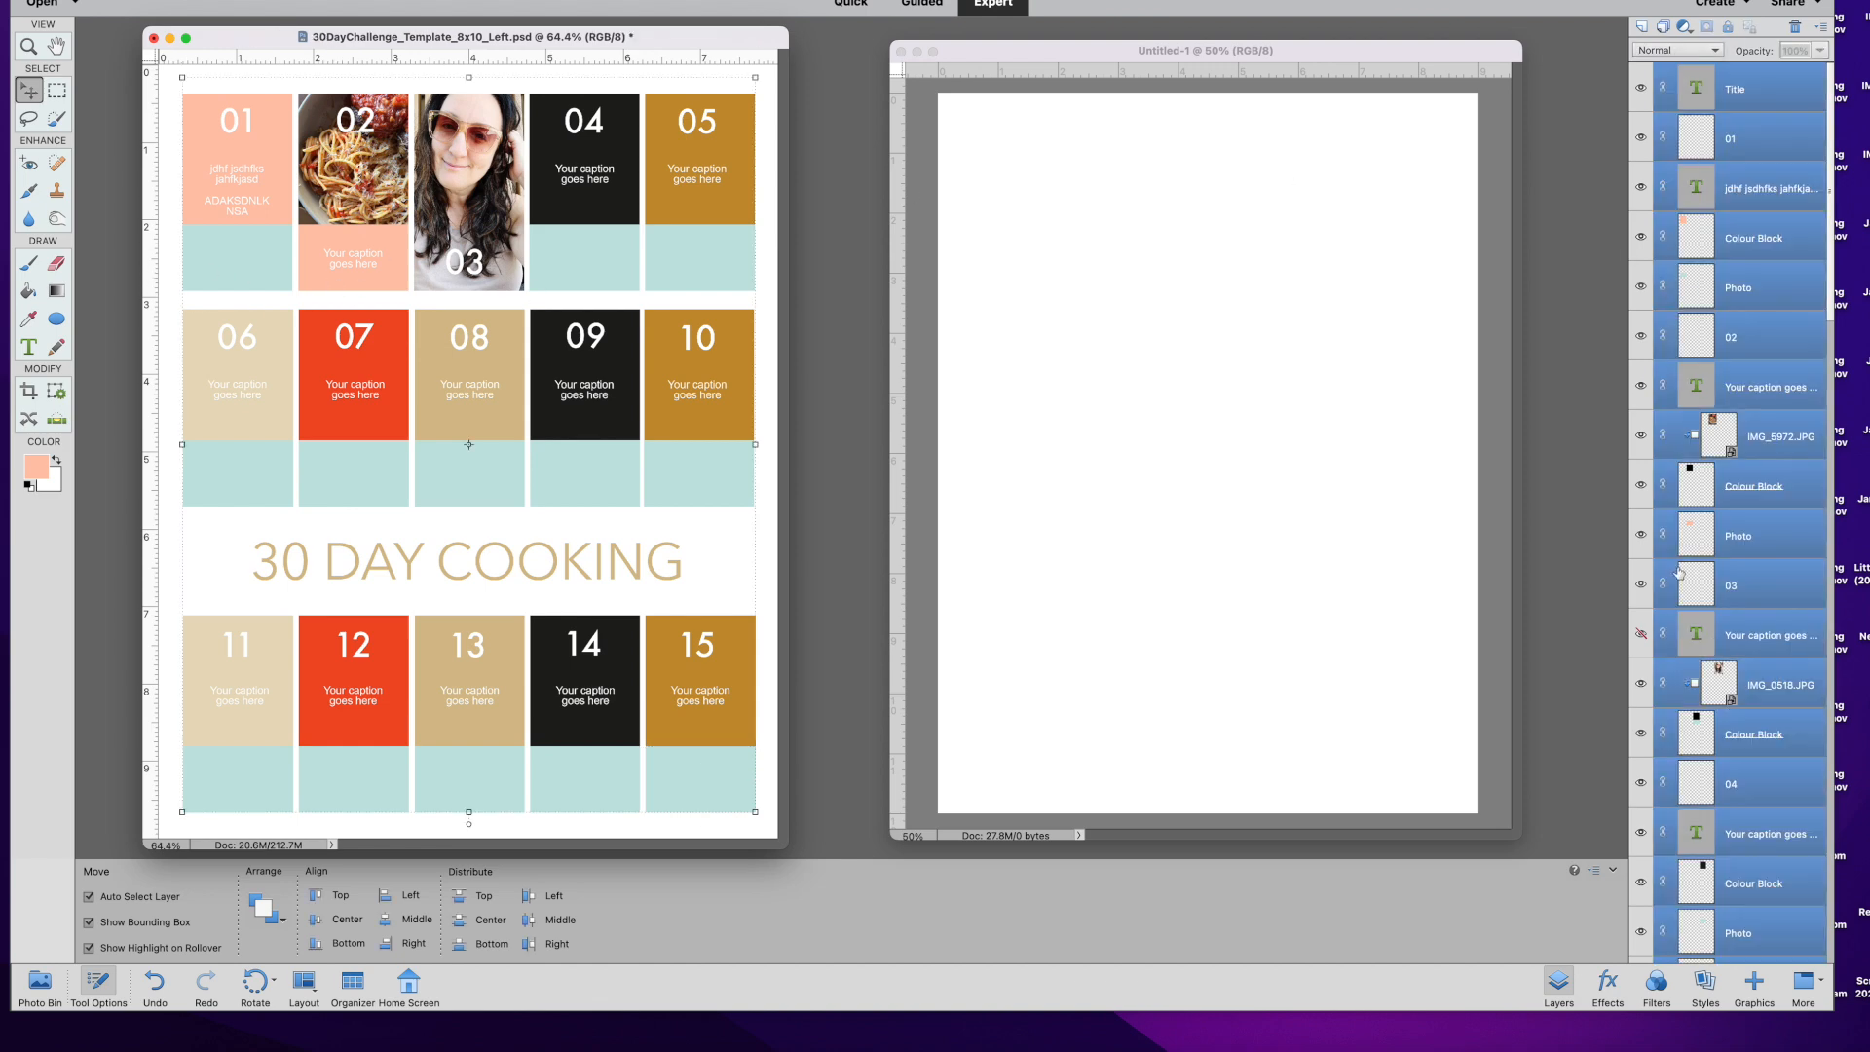
scroll(1777, 861, "down", 4)
scroll(1777, 861, "down", 20)
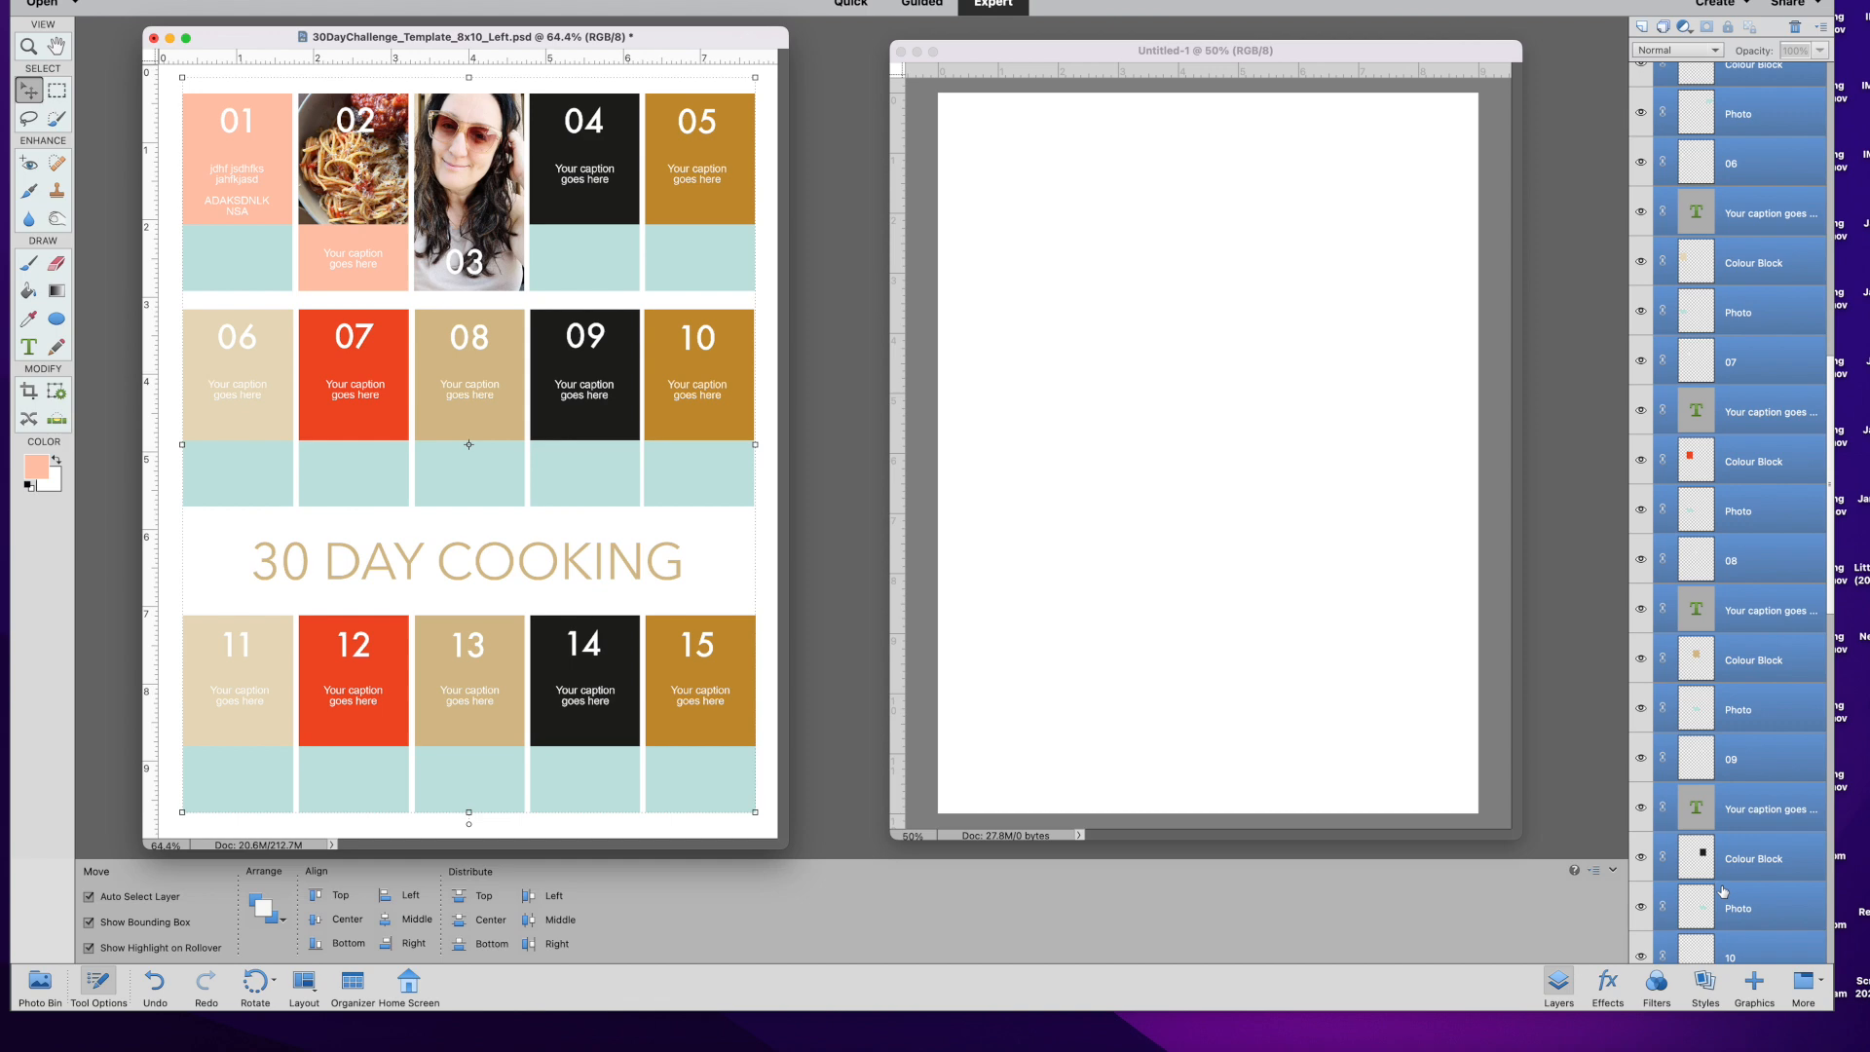
scroll(1758, 701, "down", 4)
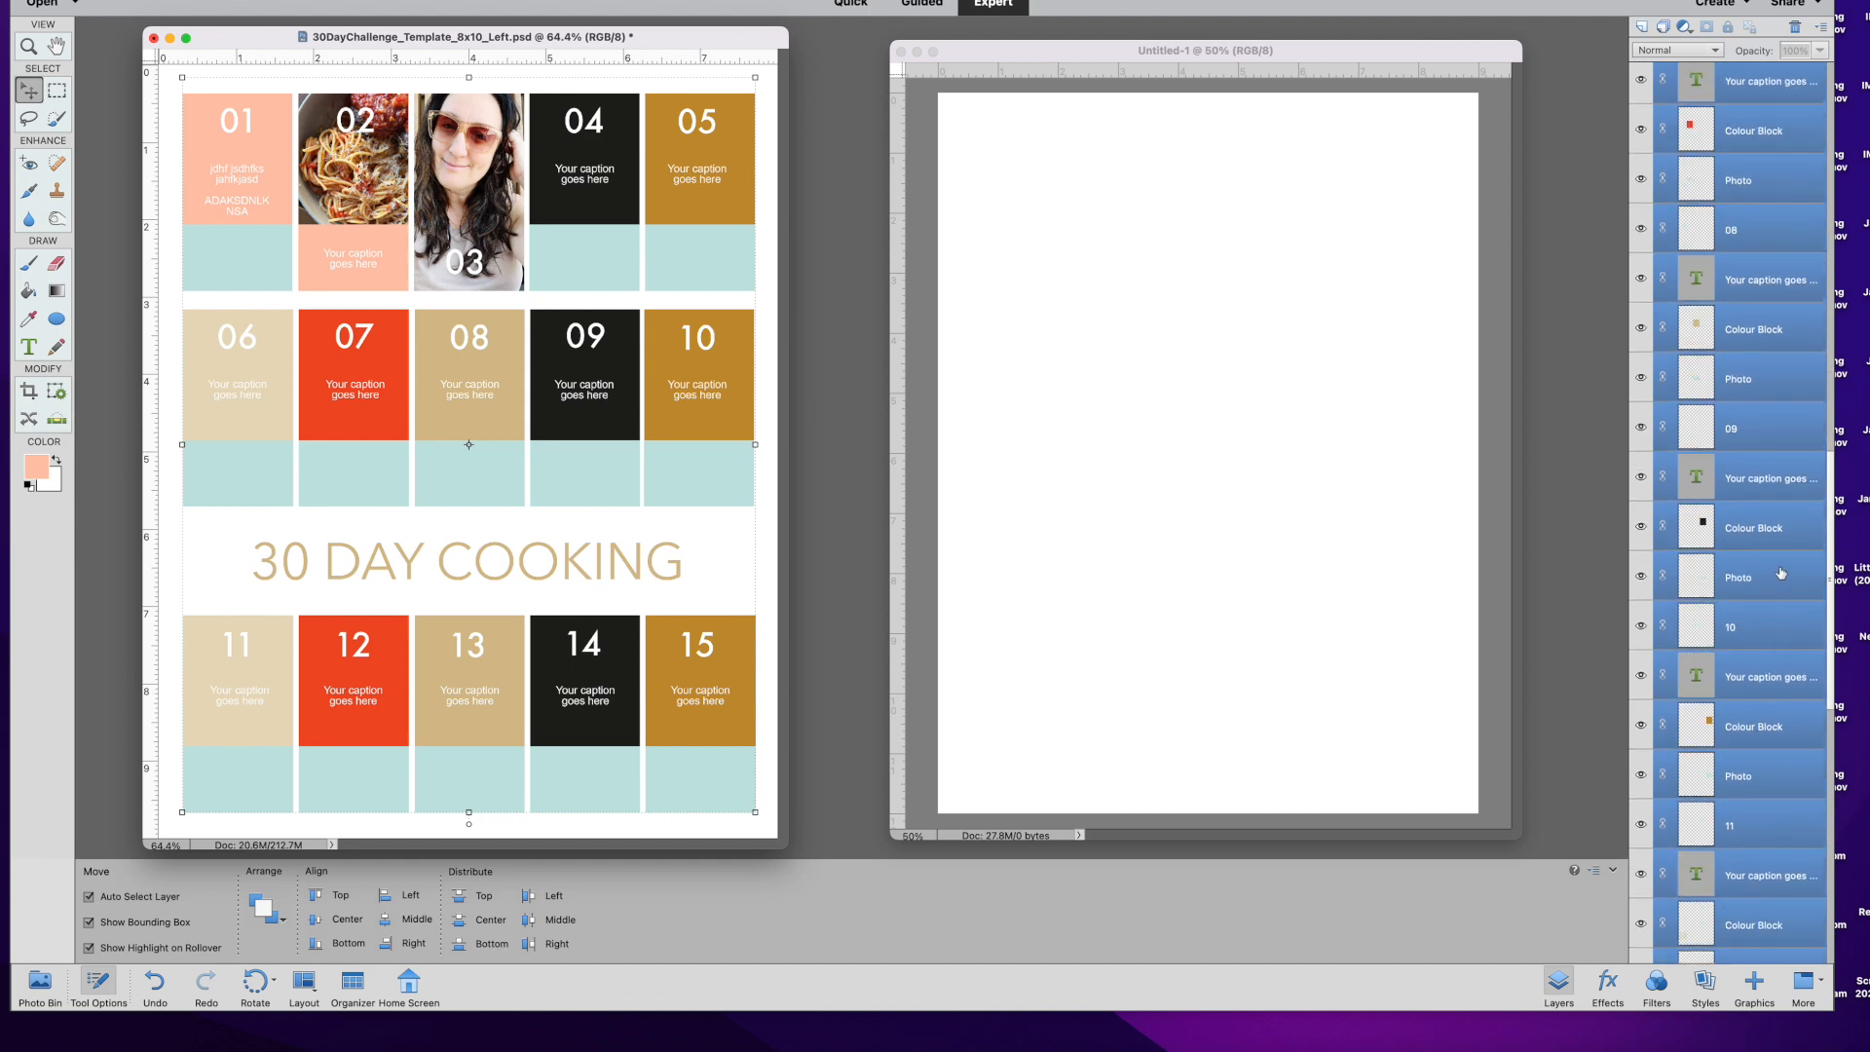
left_click_drag(1764, 432, 1259, 411)
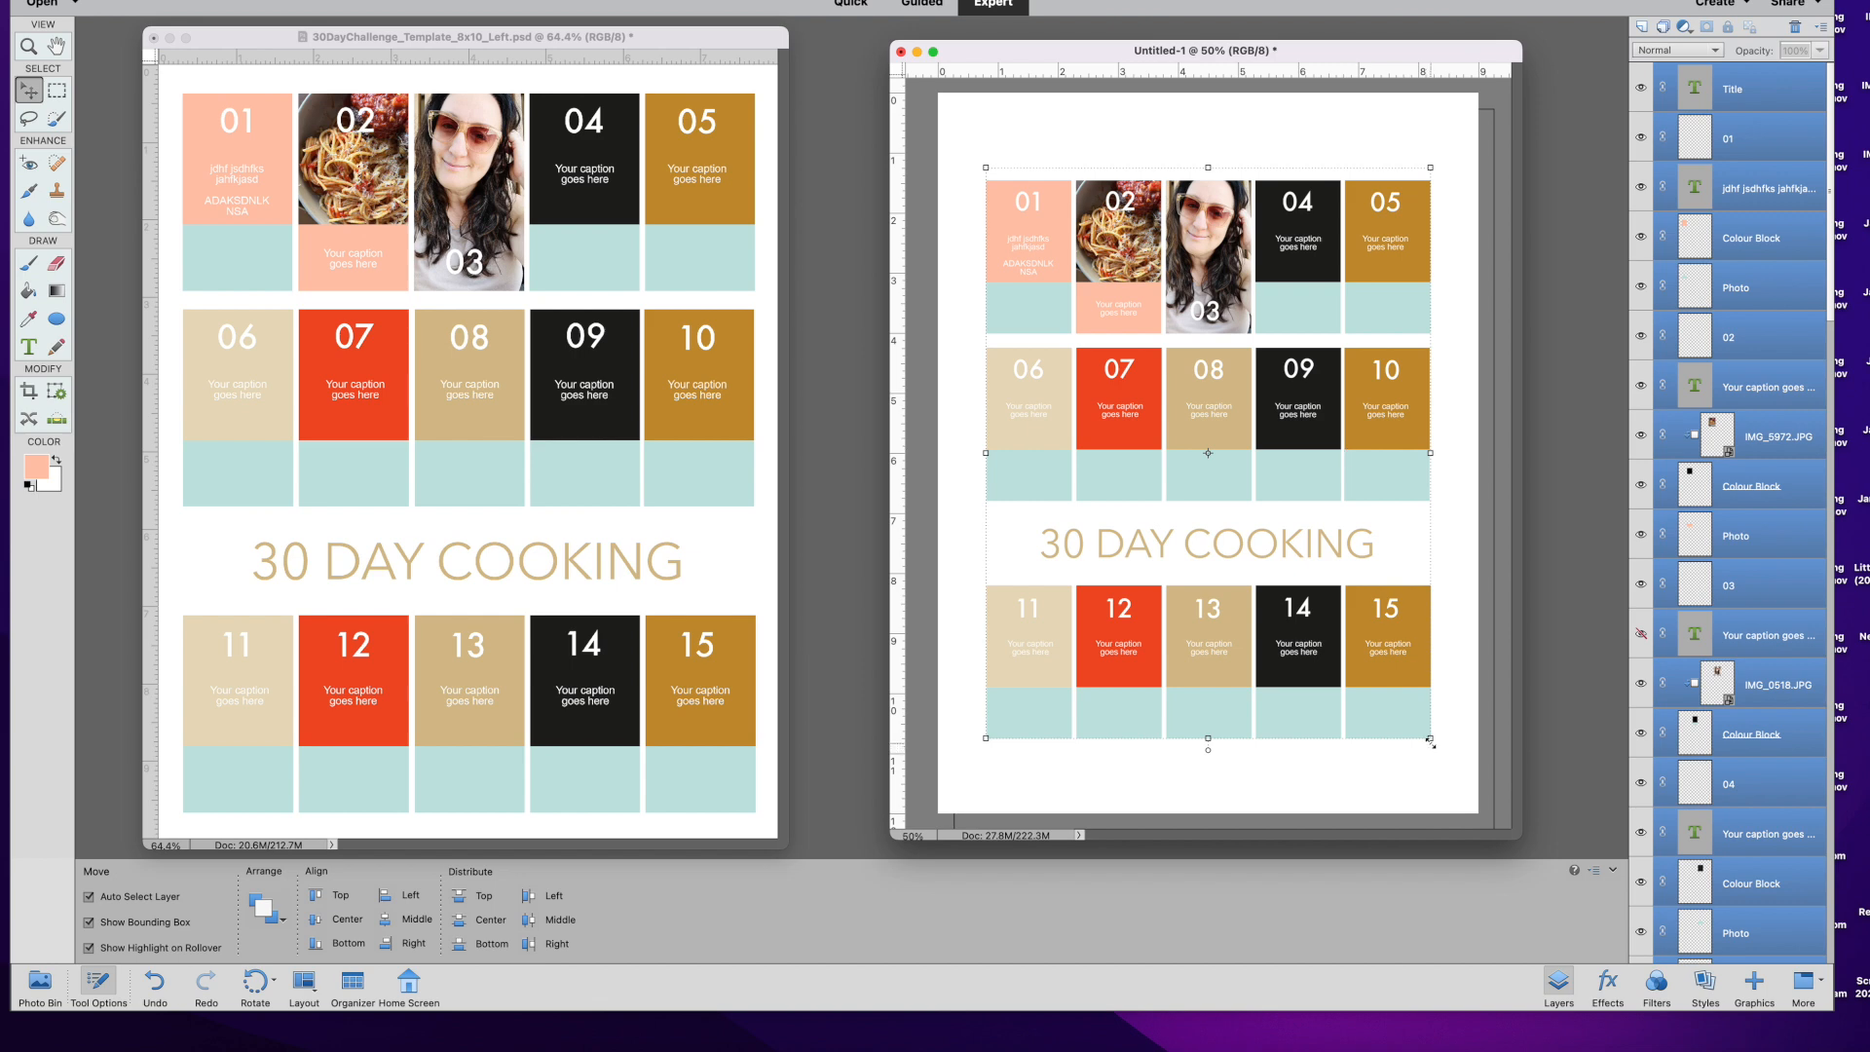
Enlarge the copied layers to 107.06%, centre them on the 9x12 page, deselect them and return to the template document.
mouse_move(1430, 738)
left_mouse_down()
mouse_move(1467, 776)
mouse_move(1427, 752)
left_mouse_up()
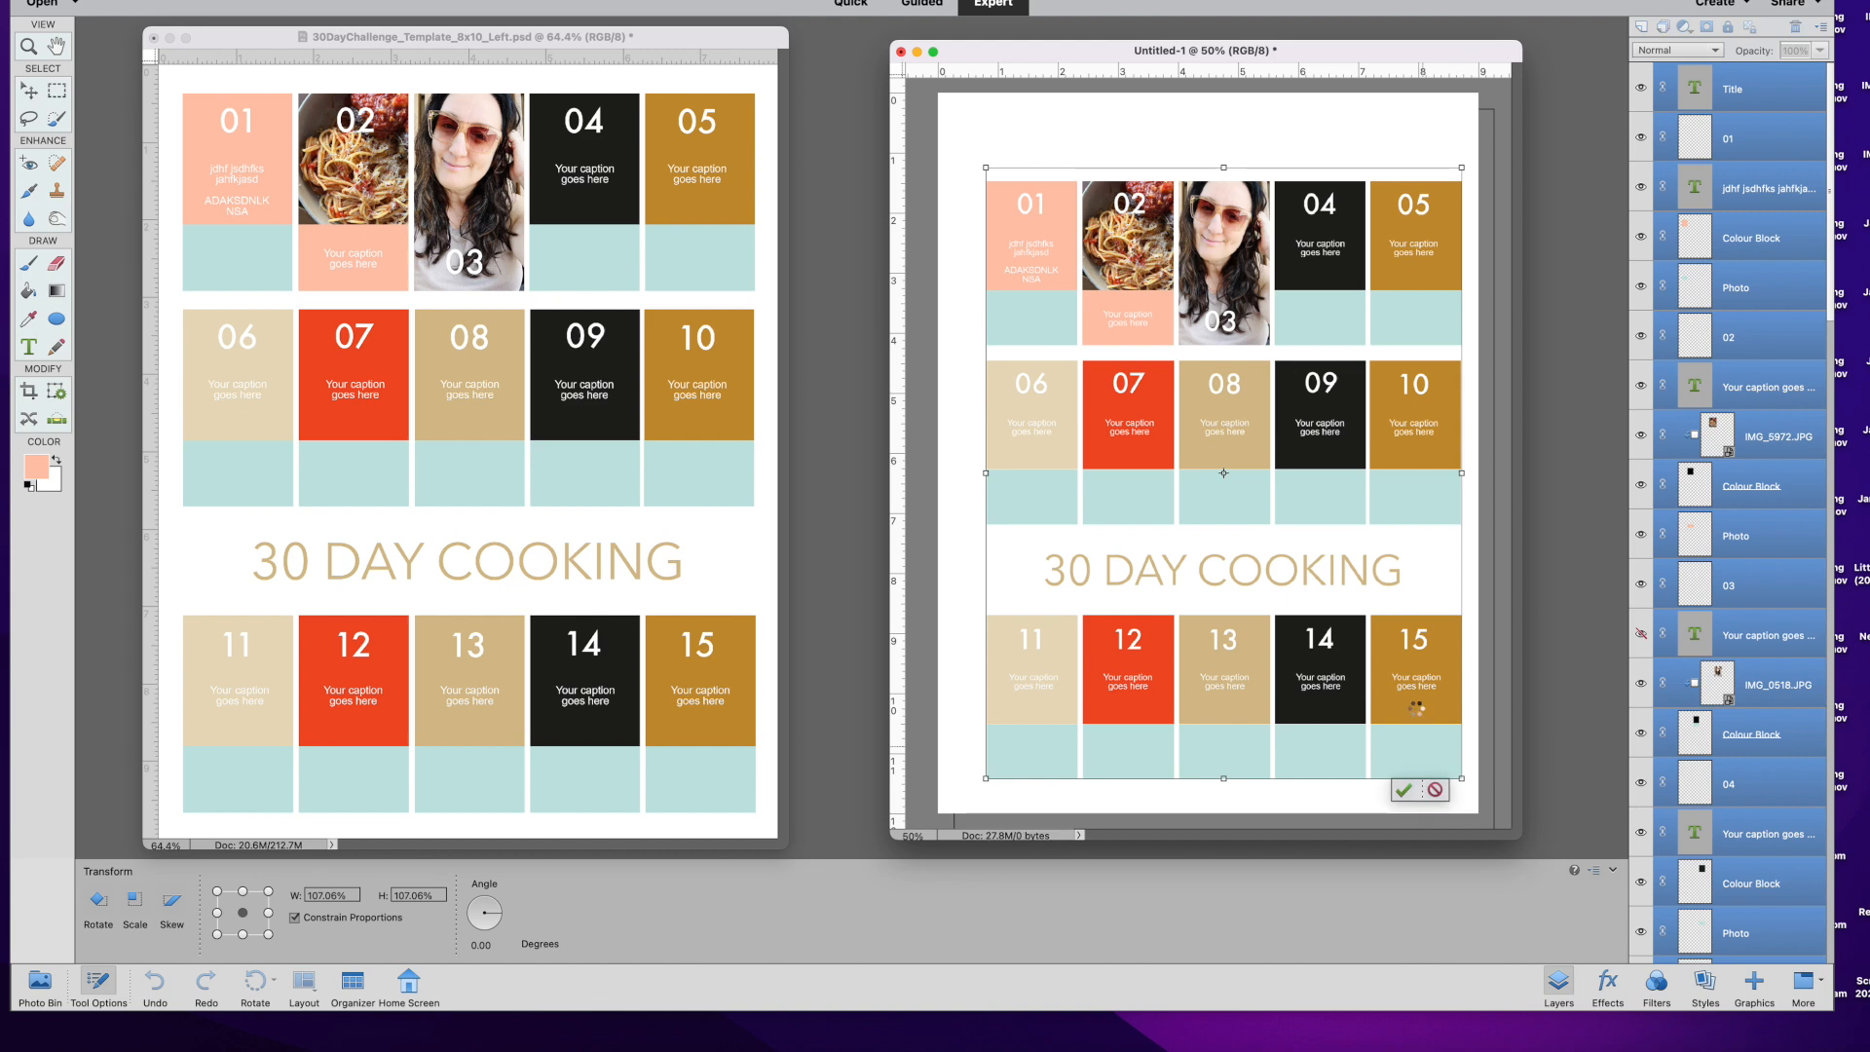
key("Return")
left_click_drag(1417, 713, 1411, 684)
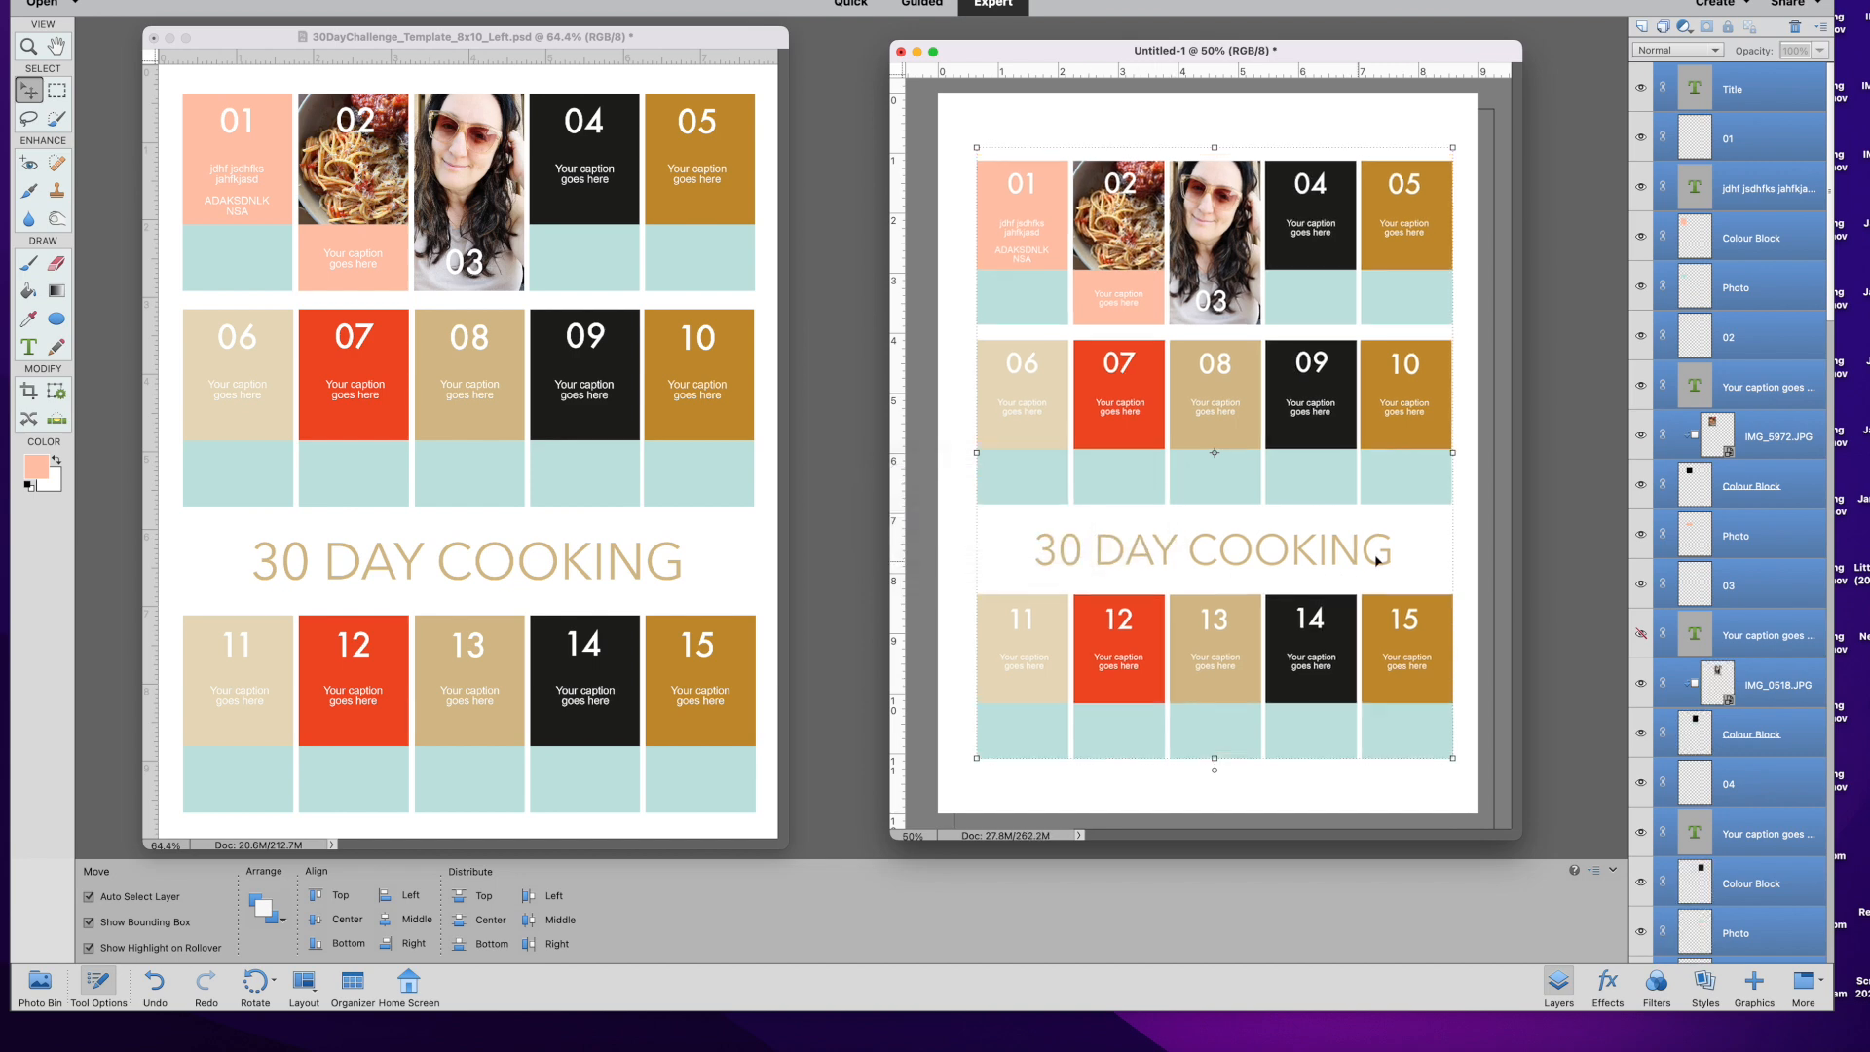
left_click(1445, 534)
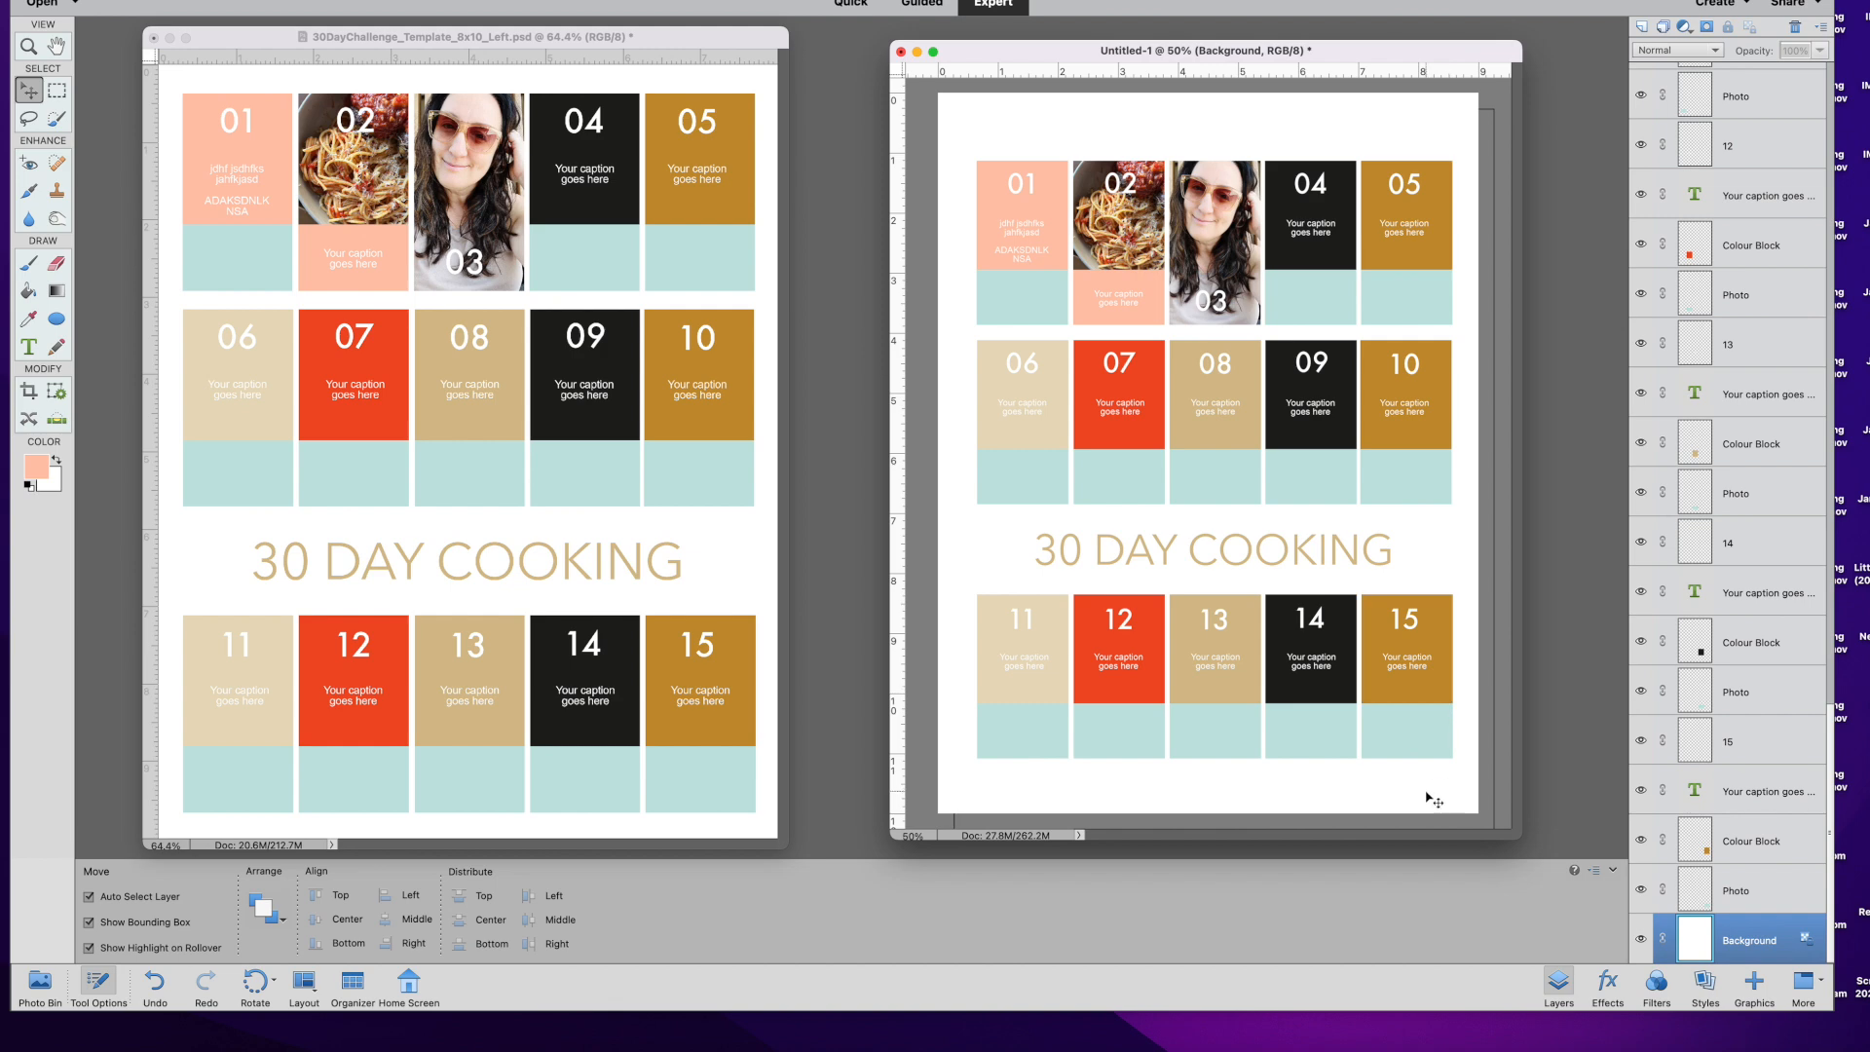
left_click(703, 412)
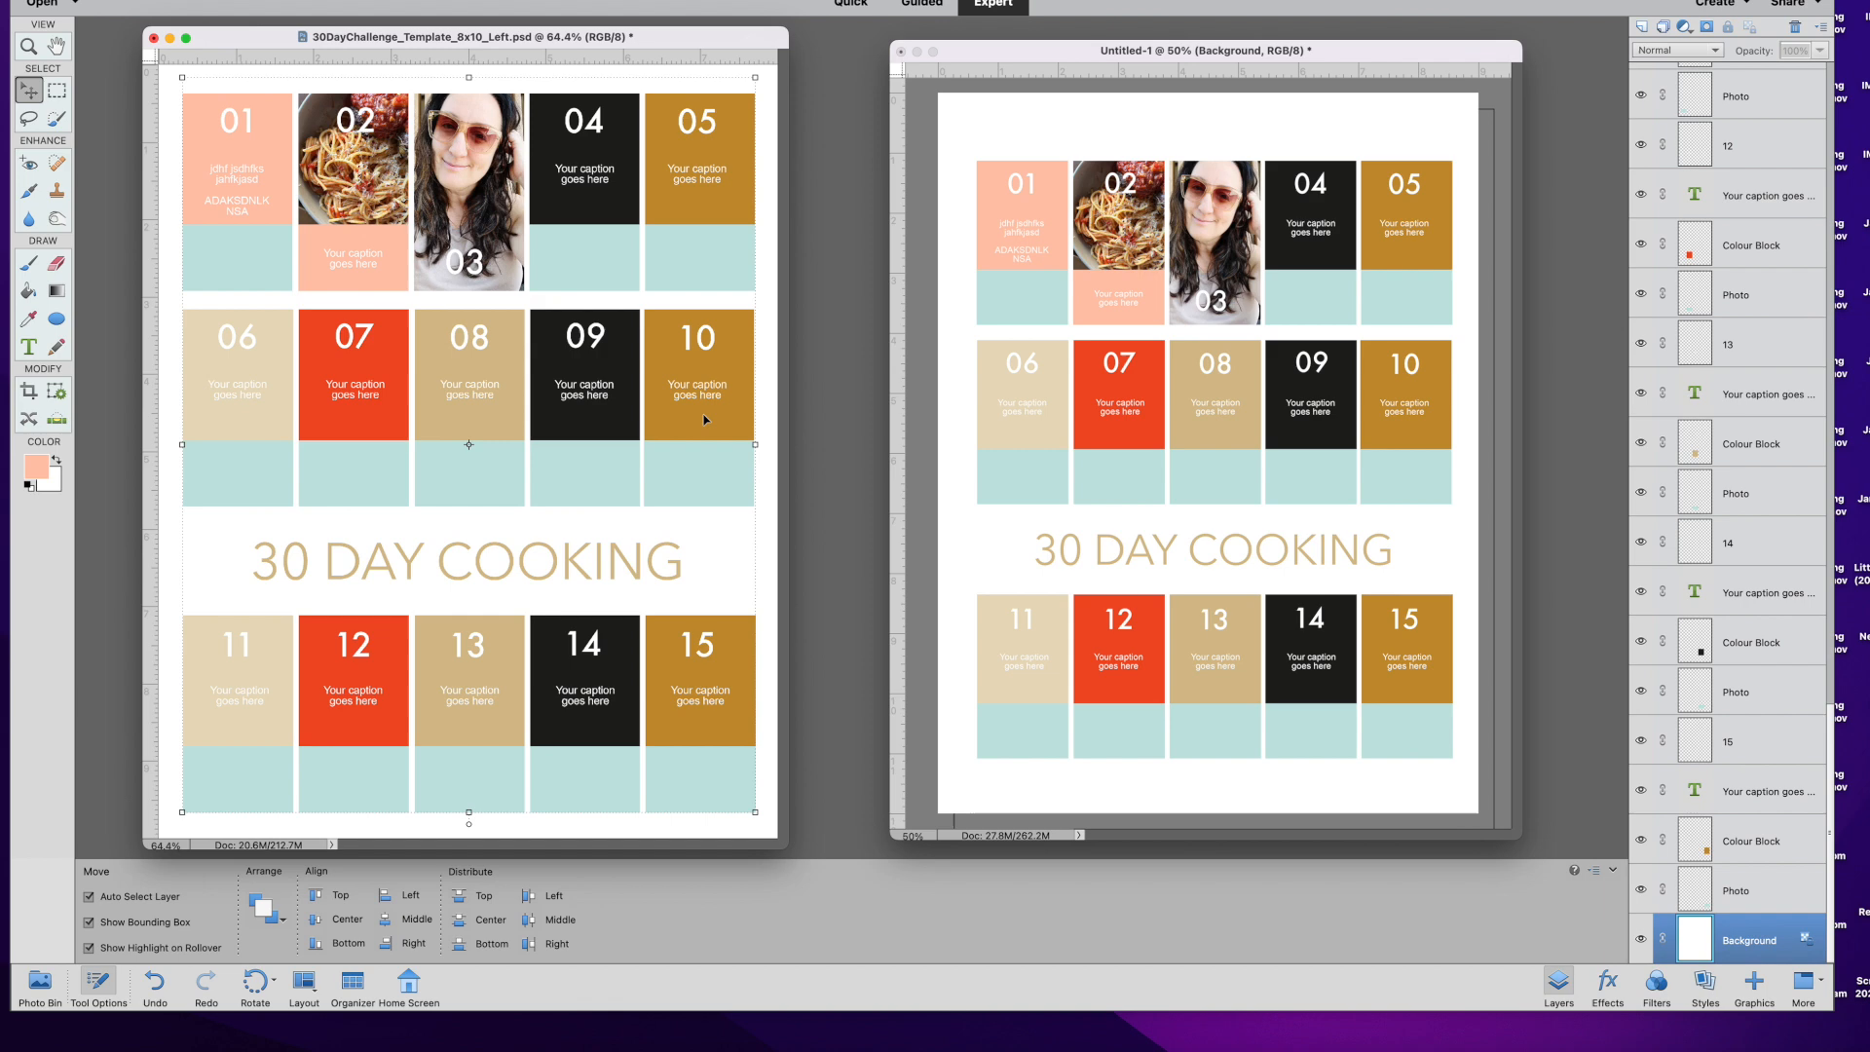